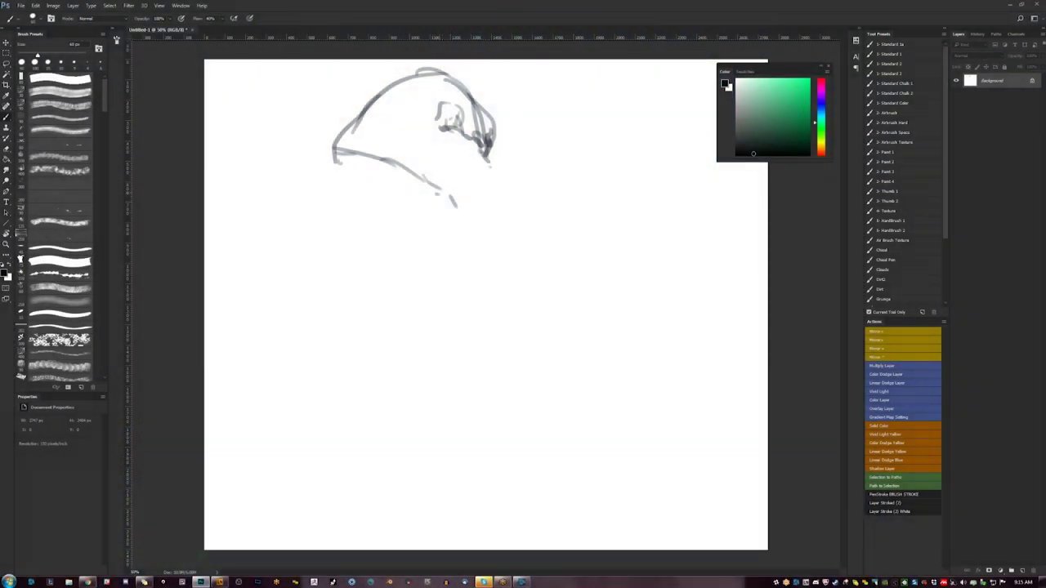
# - Extend the outer and inner contours of the large curved form downward and add a second line beneath its lower band
pyautogui.moveTo(437, 193); pyautogui.dragTo(462, 224)
pyautogui.moveTo(490, 157); pyautogui.dragTo(512, 238)
pyautogui.moveTo(450, 194); pyautogui.dragTo(480, 237)
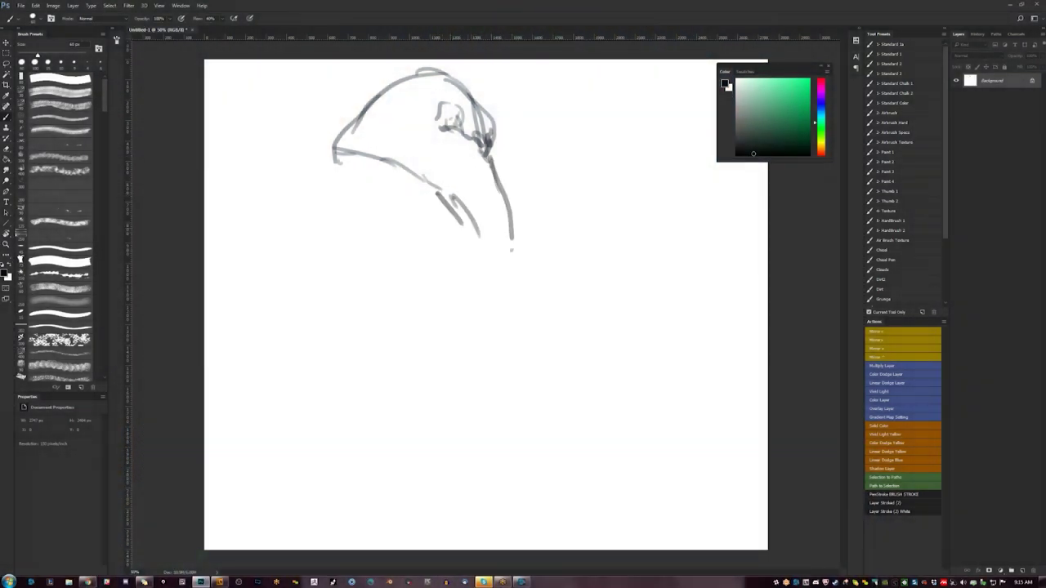
pyautogui.moveTo(335, 147)
pyautogui.mouseDown()
pyautogui.moveTo(317, 185)
pyautogui.moveTo(357, 169)
pyautogui.mouseUp()
pyautogui.moveTo(319, 178)
pyautogui.mouseDown()
pyautogui.moveTo(340, 190)
pyautogui.moveTo(319, 179)
pyautogui.moveTo(339, 189)
pyautogui.moveTo(387, 173)
pyautogui.moveTo(443, 202)
pyautogui.mouseUp()
pyautogui.moveTo(433, 174); pyautogui.dragTo(439, 187)
# - Mirror the canvas, sketch the rounded lower tip of the long contour, and flip the canvas back
pyautogui.hotkey('ctrl', 'shift', 'h')
pyautogui.moveTo(459, 239); pyautogui.dragTo(467, 284)
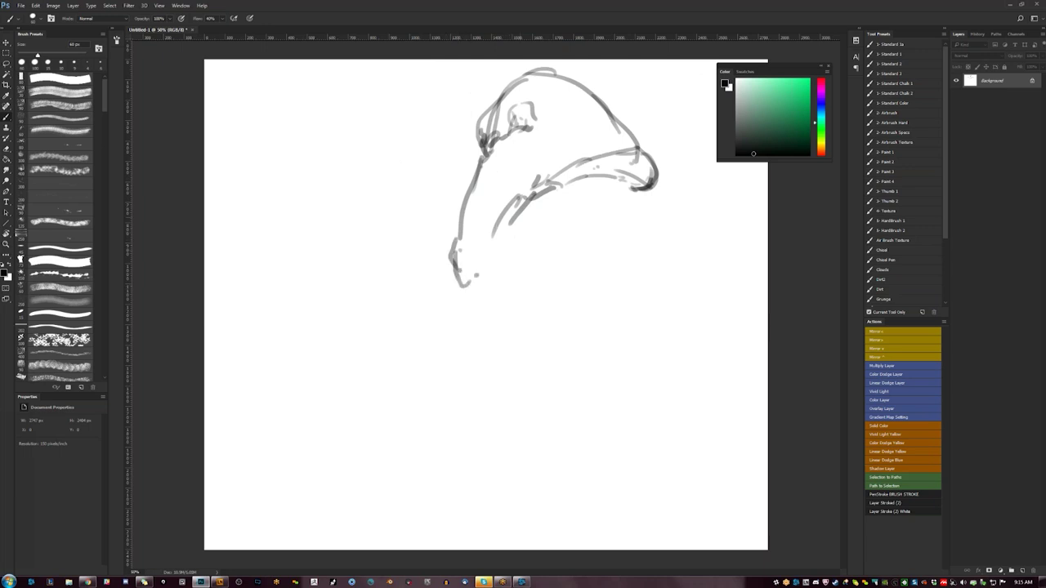
pyautogui.press('h')
# - Sketch a round head beneath the band's end, with a few angular lines inside and a curved lower edge
pyautogui.moveTo(319, 205)
pyautogui.mouseDown()
pyautogui.moveTo(384, 190)
pyautogui.moveTo(306, 213)
pyautogui.moveTo(361, 193)
pyautogui.moveTo(380, 219)
pyautogui.moveTo(300, 229)
pyautogui.mouseUp()
pyautogui.moveTo(343, 195)
pyautogui.mouseDown()
pyautogui.moveTo(378, 222)
pyautogui.moveTo(382, 214)
pyautogui.mouseUp()
pyautogui.moveTo(353, 258); pyautogui.dragTo(384, 238)
pyautogui.moveTo(373, 198)
pyautogui.mouseDown()
pyautogui.moveTo(388, 225)
pyautogui.moveTo(343, 279)
pyautogui.mouseUp()
pyautogui.moveTo(317, 242); pyautogui.dragTo(341, 268)
# - Duplicate the Background layer and shift the copied sketch toward the canvas's left edge
pyautogui.press('Tab')
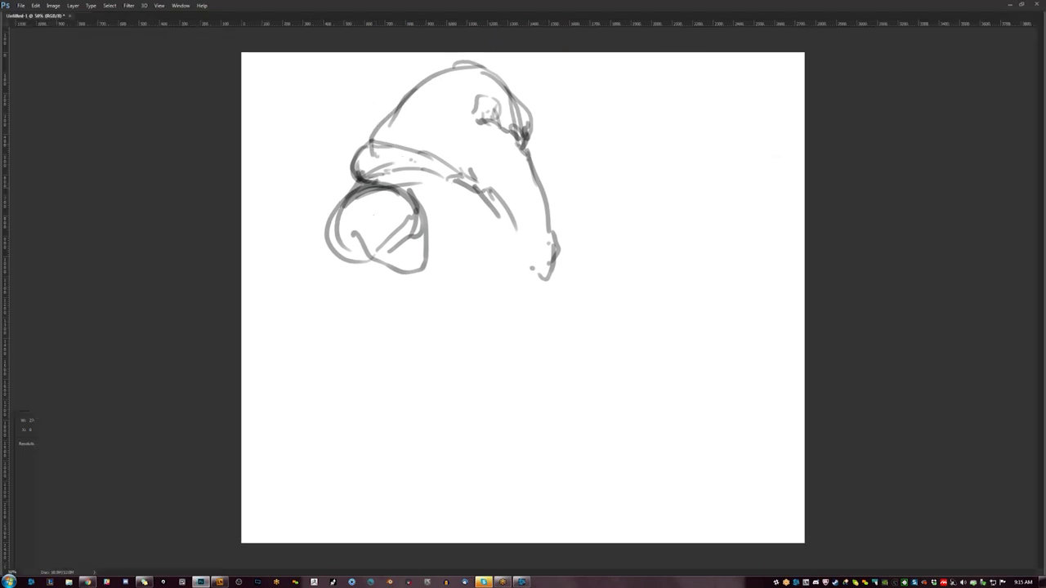
pyautogui.press('c')
pyautogui.press('Tab')
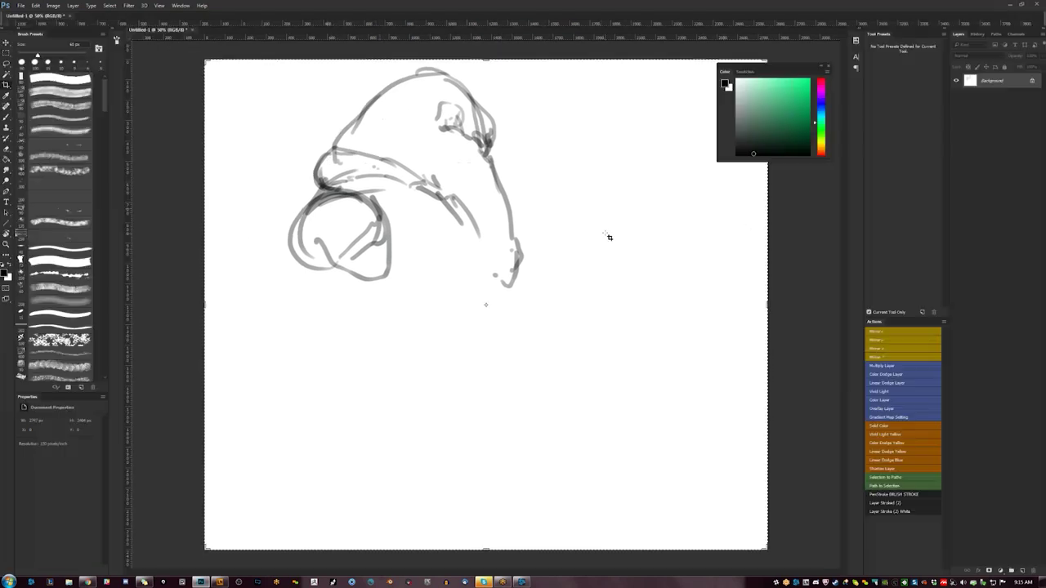
pyautogui.hotkey('ctrl', 'j')
pyautogui.press('v')
pyautogui.moveTo(552, 231)
pyautogui.mouseDown()
pyautogui.moveTo(508, 243)
pyautogui.moveTo(493, 234)
pyautogui.mouseUp()
# - Crop the canvas to a narrow portrait format around the sketch
pyautogui.press('Tab')
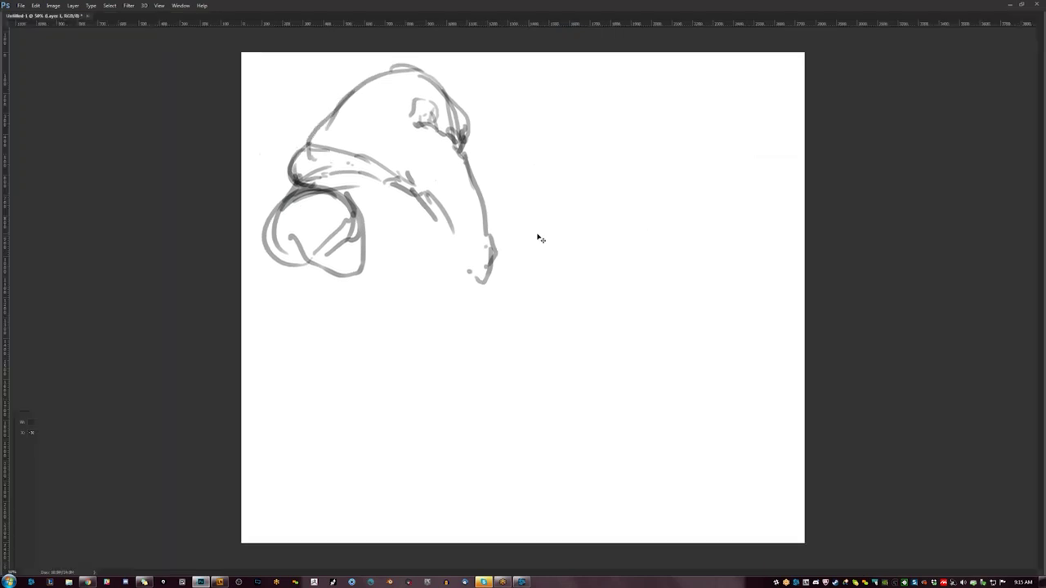
pyautogui.hotkey('ctrl', 't')
pyautogui.moveTo(805, 298); pyautogui.dragTo(691, 295)
pyautogui.press('Return')
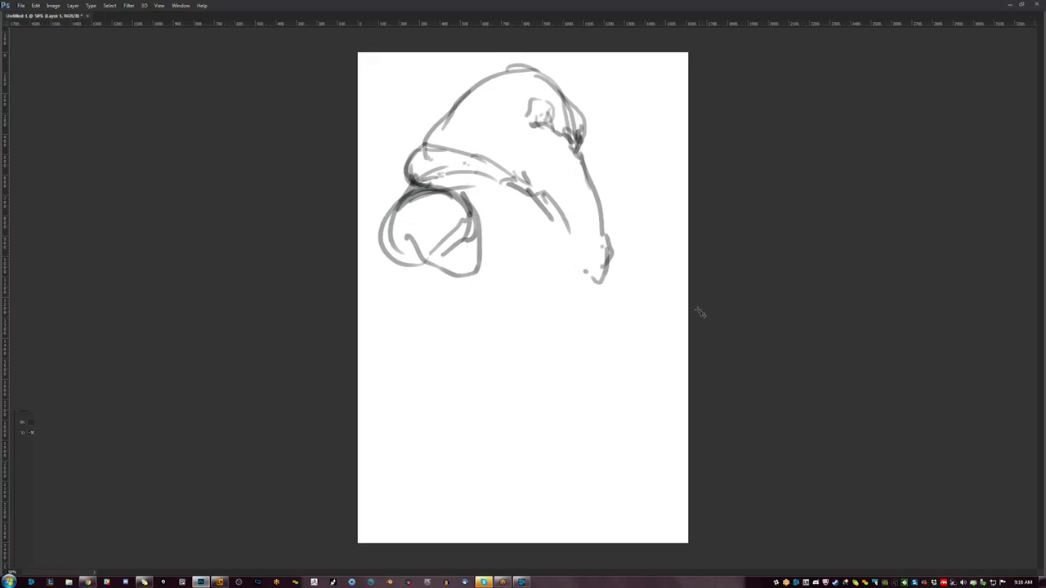
pyautogui.press('Tab')
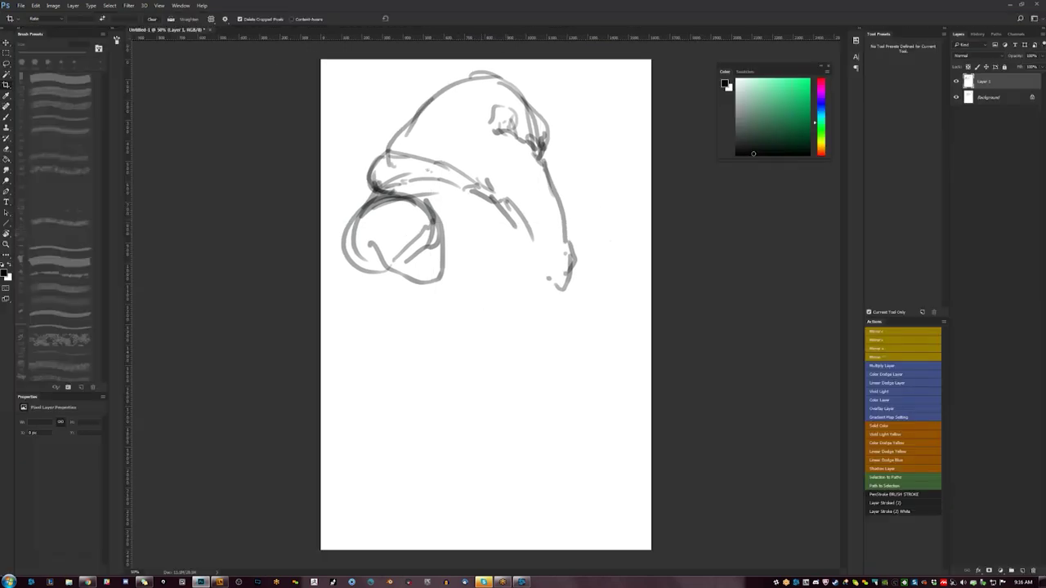
# - Sketch a banded neck section and a long tapering form hanging below the round head on Layer 1
pyautogui.press('b')
pyautogui.moveTo(359, 263)
pyautogui.mouseDown()
pyautogui.moveTo(350, 271)
pyautogui.moveTo(372, 293)
pyautogui.moveTo(401, 300)
pyautogui.moveTo(435, 282)
pyautogui.moveTo(431, 322)
pyautogui.mouseUp()
pyautogui.moveTo(362, 296); pyautogui.dragTo(423, 320)
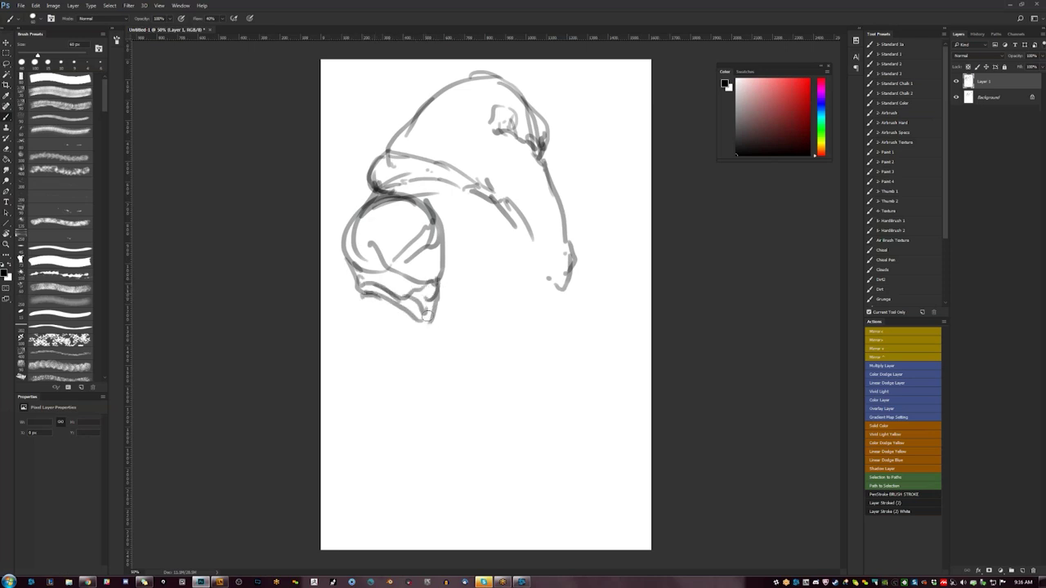
pyautogui.moveTo(371, 299)
pyautogui.mouseDown()
pyautogui.moveTo(357, 287)
pyautogui.moveTo(348, 341)
pyautogui.mouseUp()
pyautogui.moveTo(346, 348); pyautogui.dragTo(389, 472)
pyautogui.moveTo(430, 315); pyautogui.dragTo(412, 350)
pyautogui.moveTo(424, 325); pyautogui.dragTo(413, 368)
pyautogui.moveTo(361, 306)
pyautogui.mouseDown()
pyautogui.moveTo(398, 311)
pyautogui.moveTo(433, 389)
pyautogui.mouseUp()
pyautogui.moveTo(418, 337); pyautogui.dragTo(441, 482)
pyautogui.moveTo(377, 451)
pyautogui.mouseDown()
pyautogui.moveTo(416, 513)
pyautogui.moveTo(441, 484)
pyautogui.moveTo(440, 516)
pyautogui.mouseUp()
pyautogui.moveTo(410, 517); pyautogui.dragTo(413, 526)
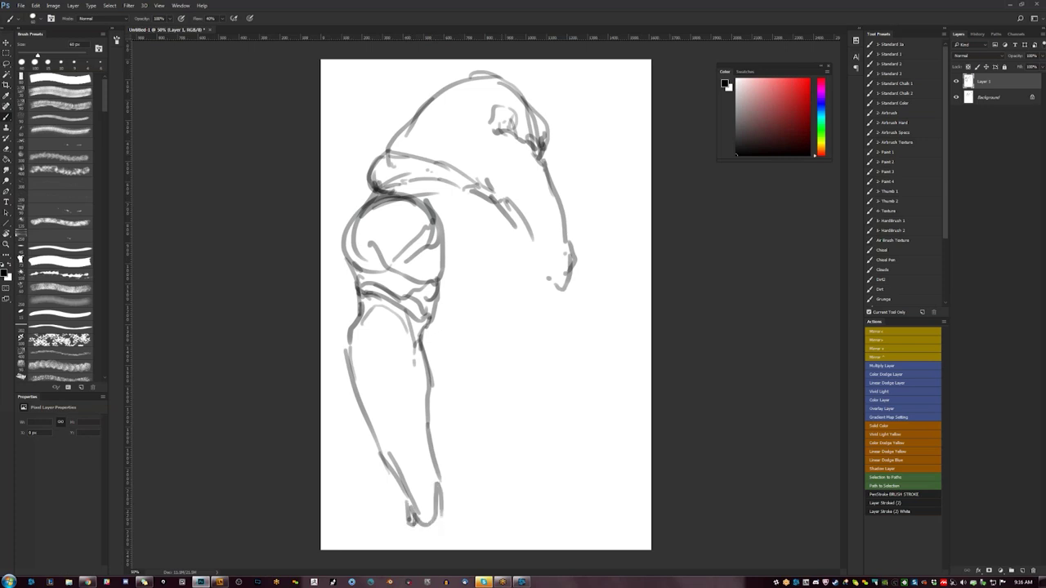
# - Clear the whole sketch from Layer 1
pyautogui.press('Delete')
pyautogui.hotkey('ctrl', 'z')
pyautogui.press('e')
pyautogui.press('Delete')
pyautogui.press('b')
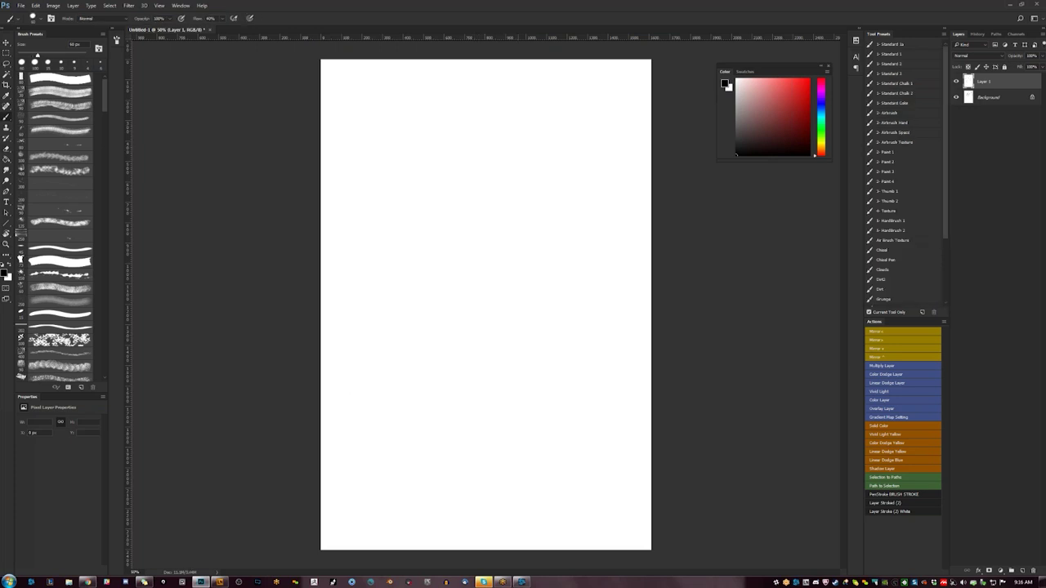
# - Sketch a new rounded, tilted form in the upper middle of Layer 1, undoing unwanted strokes and reinforcing its lower edges
pyautogui.moveTo(517, 110); pyautogui.dragTo(457, 203)
pyautogui.moveTo(462, 157)
pyautogui.mouseDown()
pyautogui.moveTo(455, 222)
pyautogui.moveTo(464, 239)
pyautogui.moveTo(507, 189)
pyautogui.mouseUp()
pyautogui.moveTo(505, 118)
pyautogui.mouseDown()
pyautogui.moveTo(543, 113)
pyautogui.moveTo(567, 152)
pyautogui.moveTo(501, 108)
pyautogui.moveTo(564, 144)
pyautogui.moveTo(545, 182)
pyautogui.mouseUp()
pyautogui.moveTo(463, 230)
pyautogui.mouseDown()
pyautogui.moveTo(500, 204)
pyautogui.moveTo(446, 201)
pyautogui.moveTo(500, 138)
pyautogui.moveTo(522, 173)
pyautogui.moveTo(516, 188)
pyautogui.mouseUp()
pyautogui.hotkey('ctrl', 'alt', 'z')
pyautogui.hotkey('ctrl', 'alt', 'z')
pyautogui.moveTo(513, 202); pyautogui.dragTo(489, 214)
pyautogui.moveTo(509, 202)
pyautogui.mouseDown()
pyautogui.moveTo(532, 196)
pyautogui.moveTo(565, 153)
pyautogui.moveTo(554, 188)
pyautogui.mouseUp()
pyautogui.moveTo(464, 137); pyautogui.dragTo(454, 167)
pyautogui.moveTo(474, 114)
pyautogui.mouseDown()
pyautogui.moveTo(459, 151)
pyautogui.moveTo(496, 107)
pyautogui.moveTo(538, 104)
pyautogui.mouseUp()
pyautogui.moveTo(493, 214)
pyautogui.mouseDown()
pyautogui.moveTo(554, 186)
pyautogui.moveTo(567, 154)
pyautogui.mouseUp()
pyautogui.moveTo(560, 189)
pyautogui.mouseDown()
pyautogui.moveTo(519, 210)
pyautogui.moveTo(572, 190)
pyautogui.moveTo(536, 214)
pyautogui.moveTo(492, 221)
pyautogui.mouseUp()
pyautogui.moveTo(455, 161)
pyautogui.mouseDown()
pyautogui.moveTo(441, 214)
pyautogui.moveTo(454, 232)
pyautogui.mouseUp()
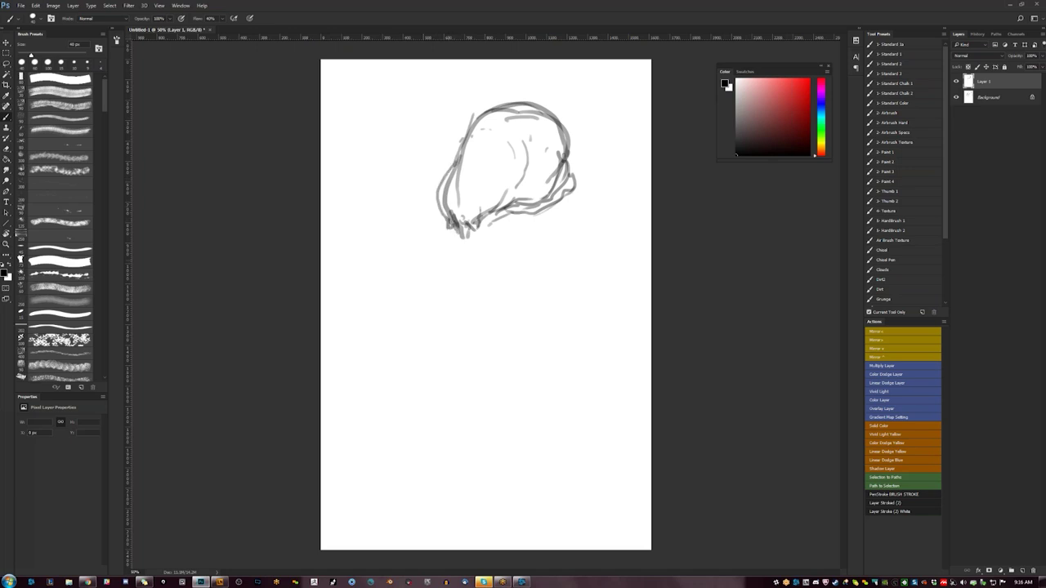
# - Switch to the Chrome browser and search Google for "banana allergy" in a new tab
pyautogui.click(86, 579)
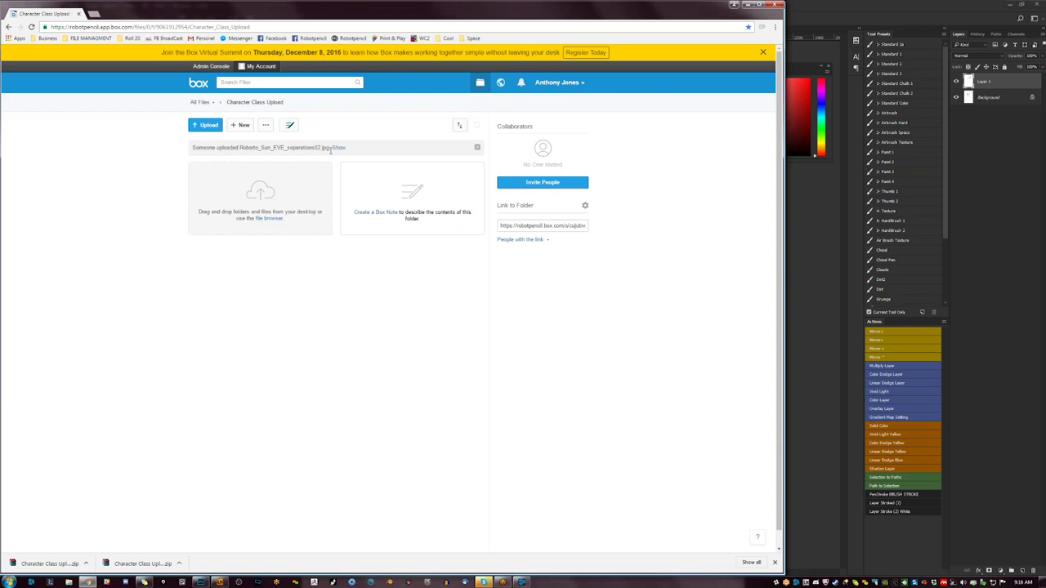
pyautogui.click(93, 14)
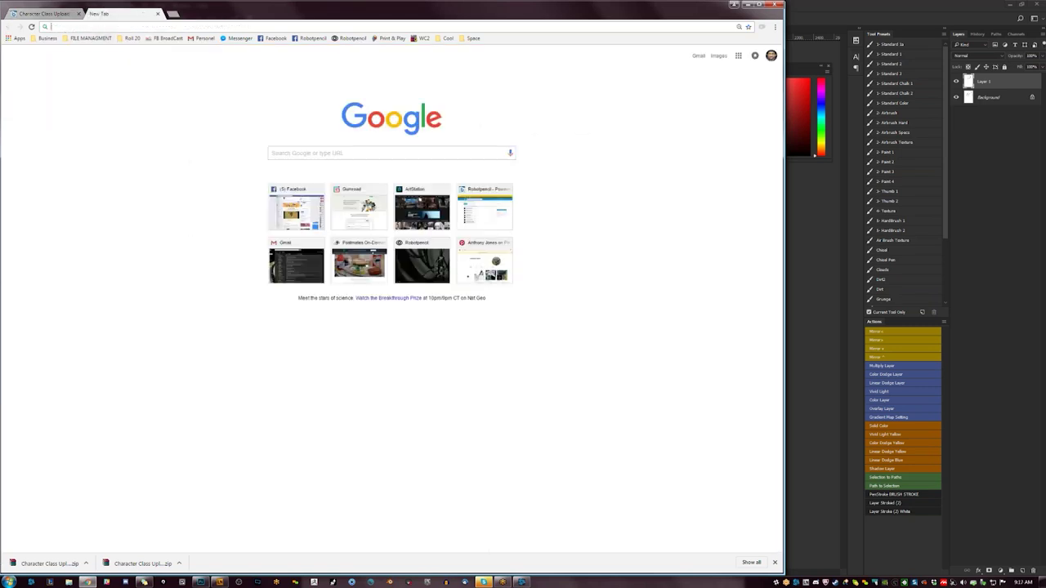
pyautogui.write('banana allergi')
pyautogui.press('BackSpace')
pyautogui.write('y')
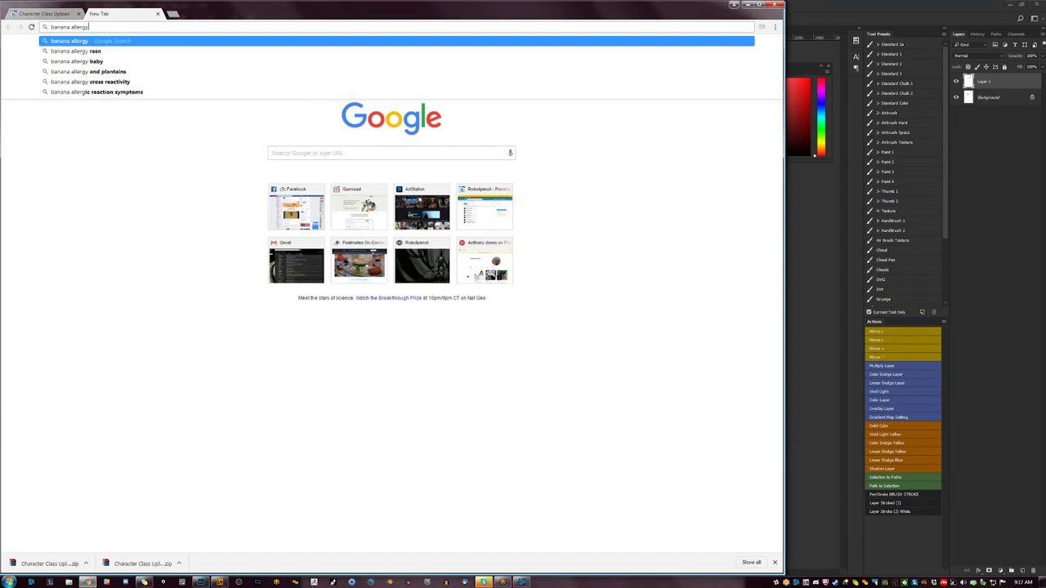
pyautogui.press('Return')
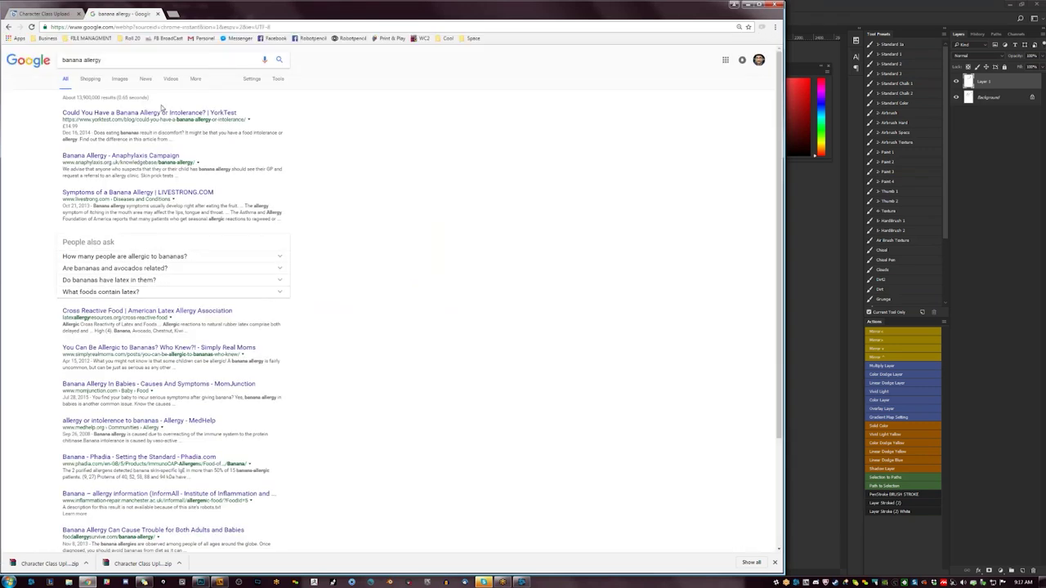
# - Open the YorkTest banana allergy article, read the allergy and symptoms sections, and return to Photoshop
pyautogui.click(162, 113)
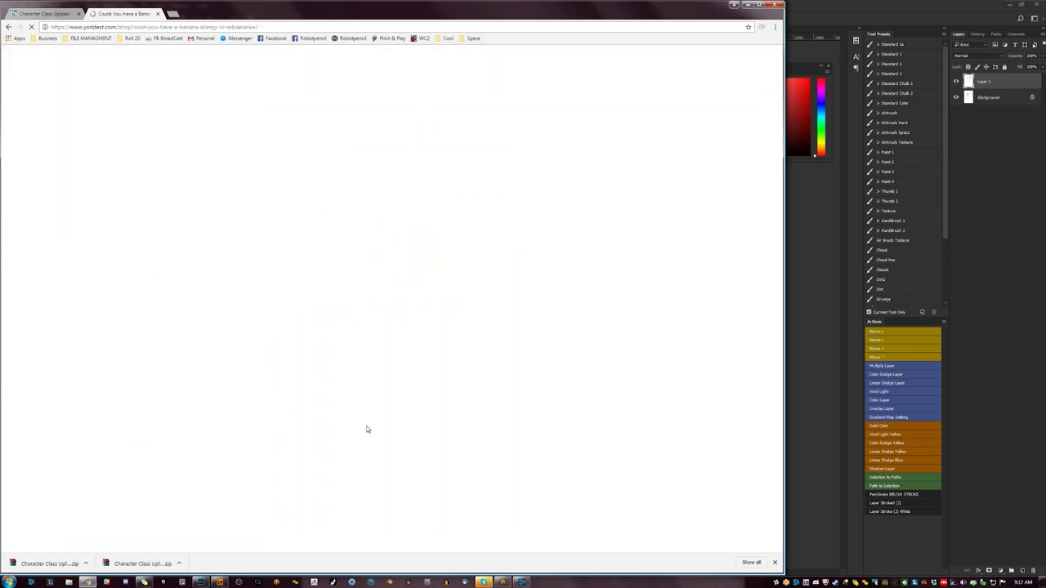
pyautogui.scroll(-2, 357, 424)
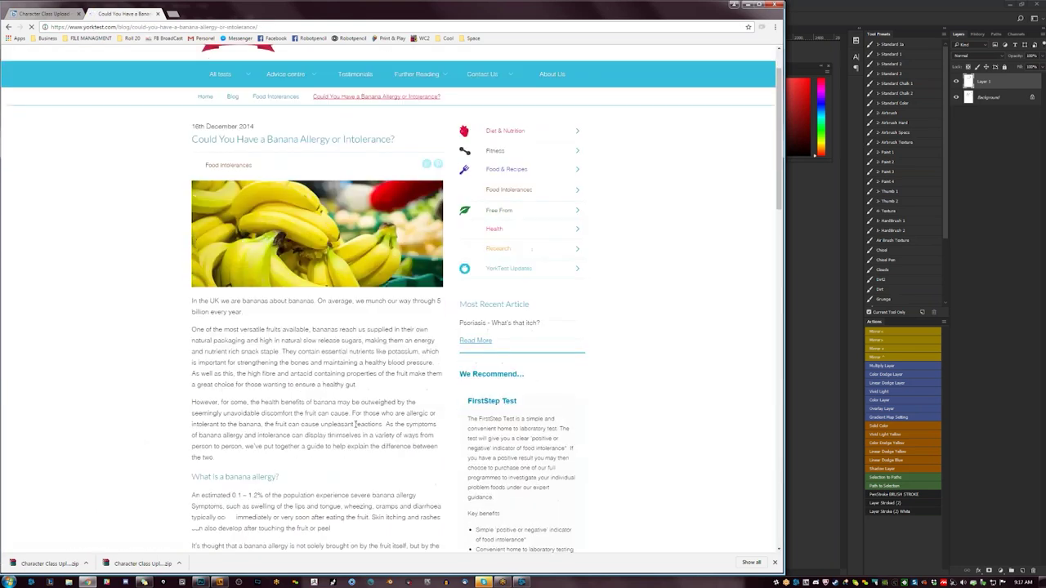
pyautogui.scroll(-2, 355, 424)
pyautogui.scroll(-1, 355, 424)
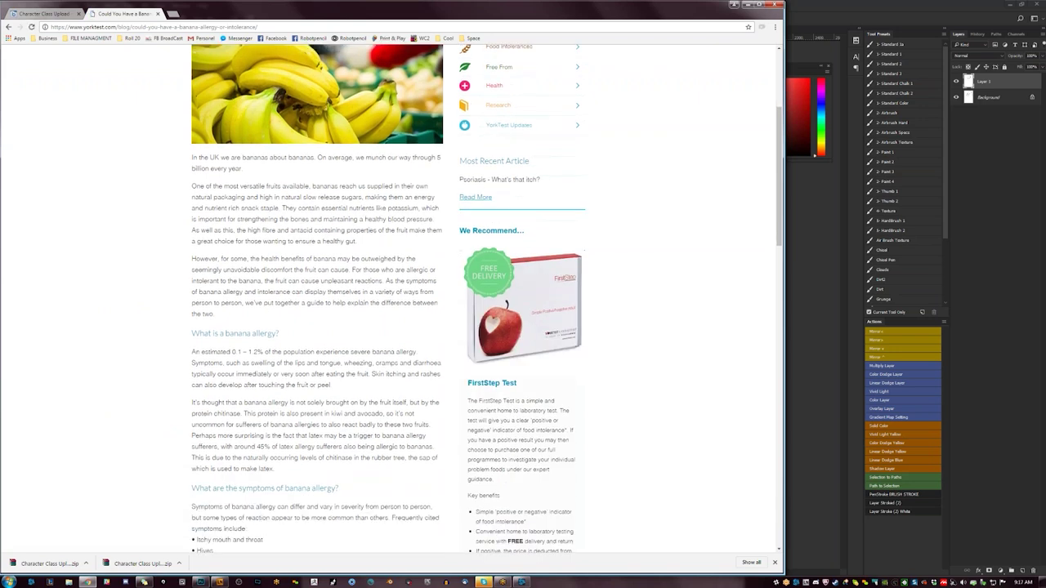
pyautogui.scroll(-1, 245, 320)
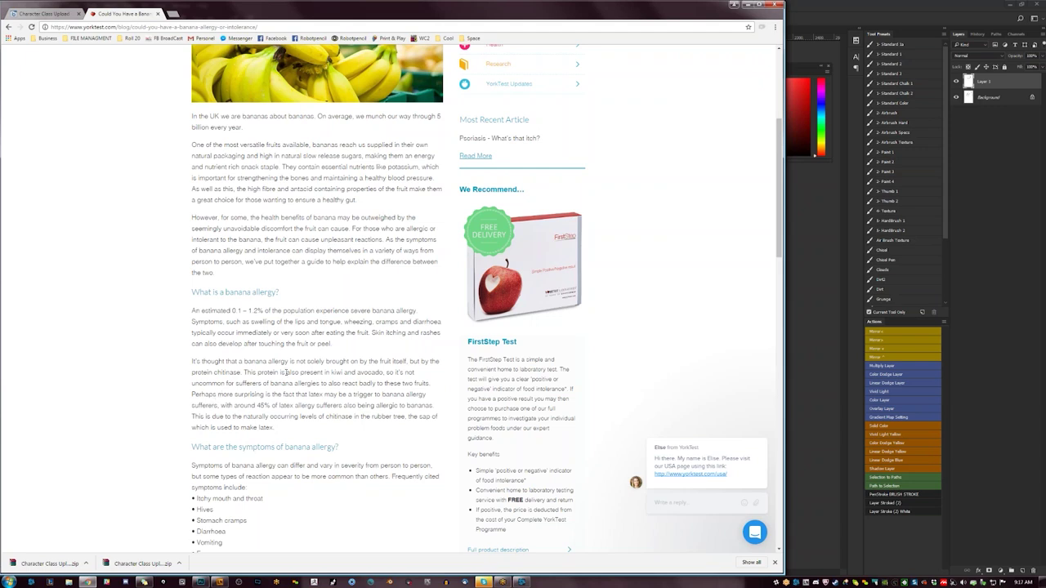
pyautogui.scroll(3, 219, 393)
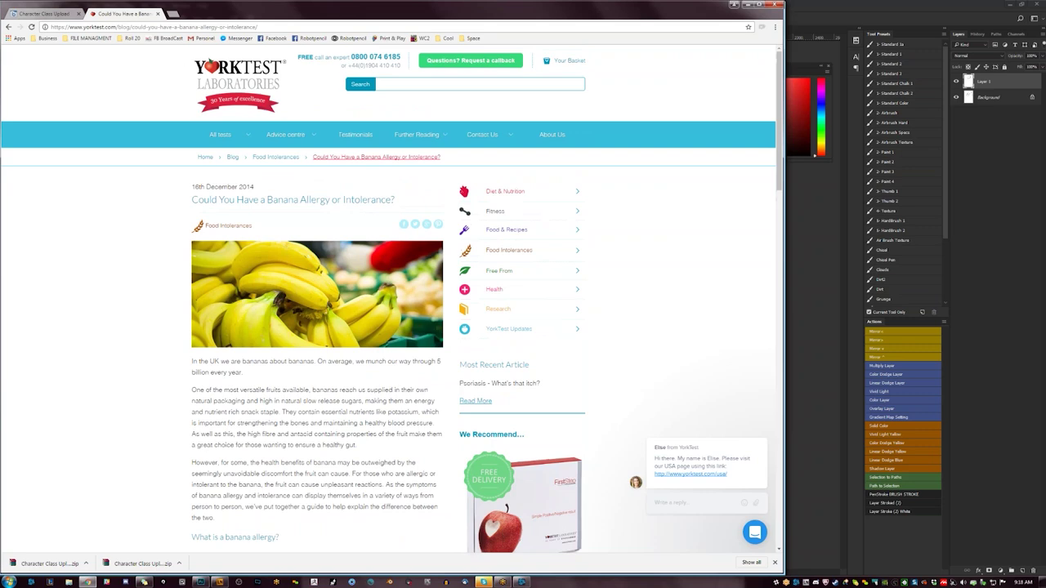
pyautogui.scroll(-5, 221, 401)
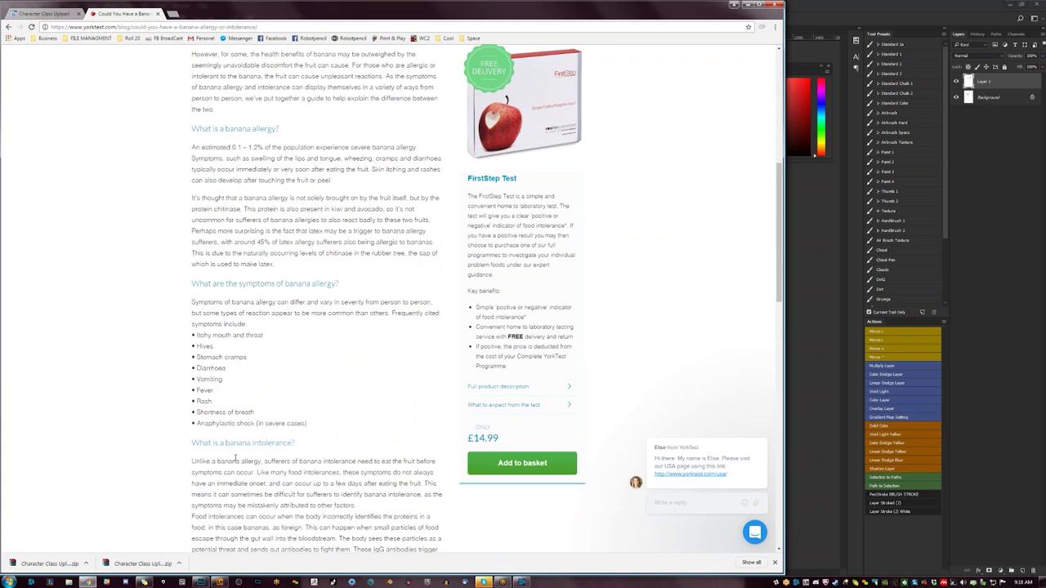
pyautogui.tripleClick(205, 335)
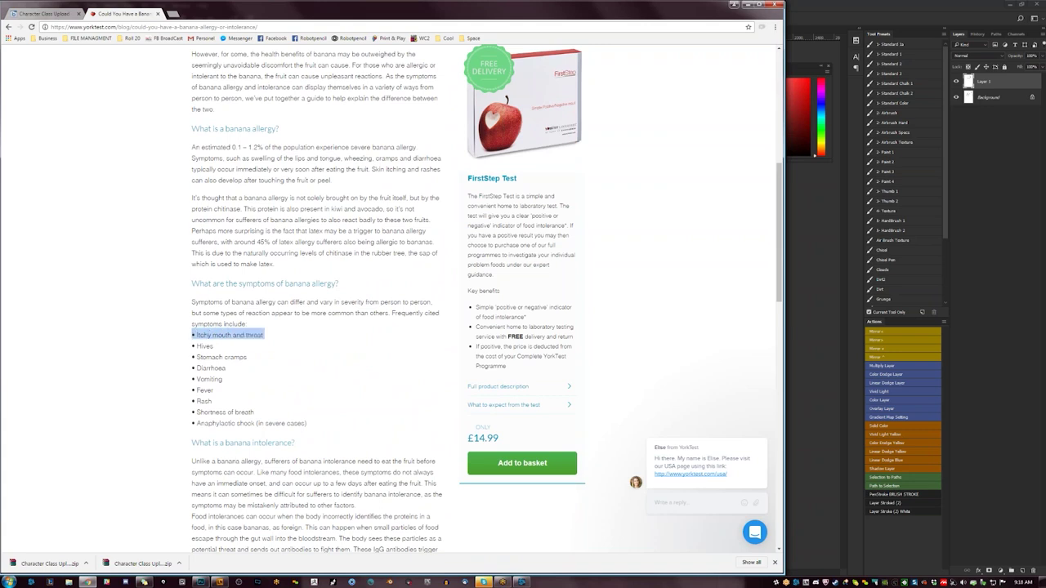
pyautogui.click(746, 5)
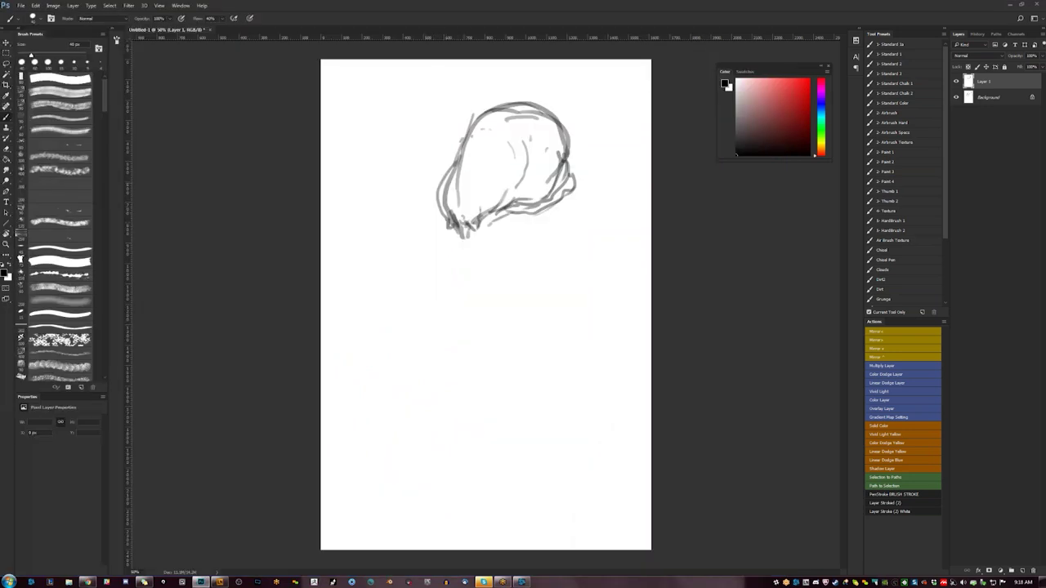
# - Sketch two rounded lobes hanging beneath the tilted form on Layer 1
pyautogui.moveTo(446, 196); pyautogui.dragTo(449, 202)
pyautogui.moveTo(438, 190)
pyautogui.mouseDown()
pyautogui.moveTo(429, 210)
pyautogui.moveTo(442, 227)
pyautogui.moveTo(436, 208)
pyautogui.moveTo(415, 272)
pyautogui.moveTo(430, 276)
pyautogui.moveTo(441, 255)
pyautogui.mouseUp()
pyautogui.hotkey('ctrl', 'z')
pyautogui.moveTo(441, 246)
pyautogui.mouseDown()
pyautogui.moveTo(433, 272)
pyautogui.moveTo(436, 261)
pyautogui.mouseUp()
pyautogui.moveTo(500, 217)
pyautogui.mouseDown()
pyautogui.moveTo(479, 234)
pyautogui.moveTo(457, 281)
pyautogui.moveTo(491, 278)
pyautogui.moveTo(509, 210)
pyautogui.moveTo(532, 240)
pyautogui.mouseUp()
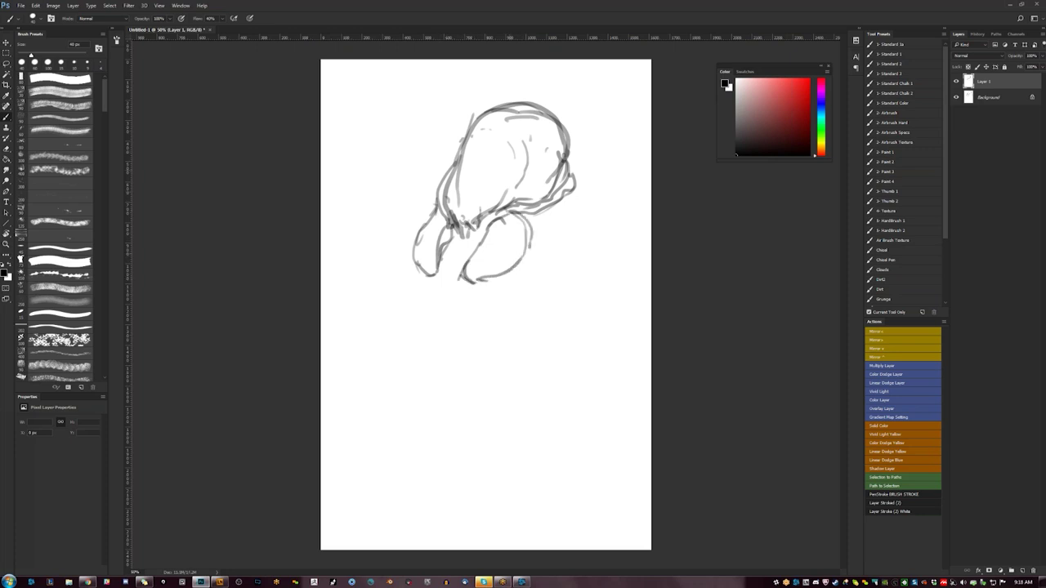
# - Hide Layer 1, duplicate the Background layer and shift the copied sketch left
pyautogui.click(892, 74)
pyautogui.click(955, 82)
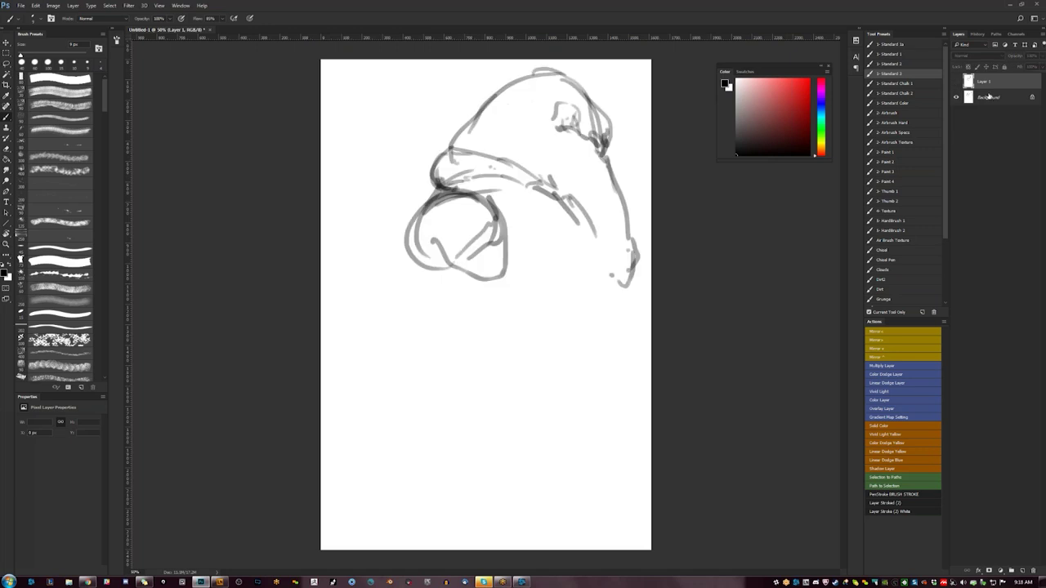
pyautogui.click(988, 97)
pyautogui.hotkey('ctrl', 'j')
pyautogui.press('v')
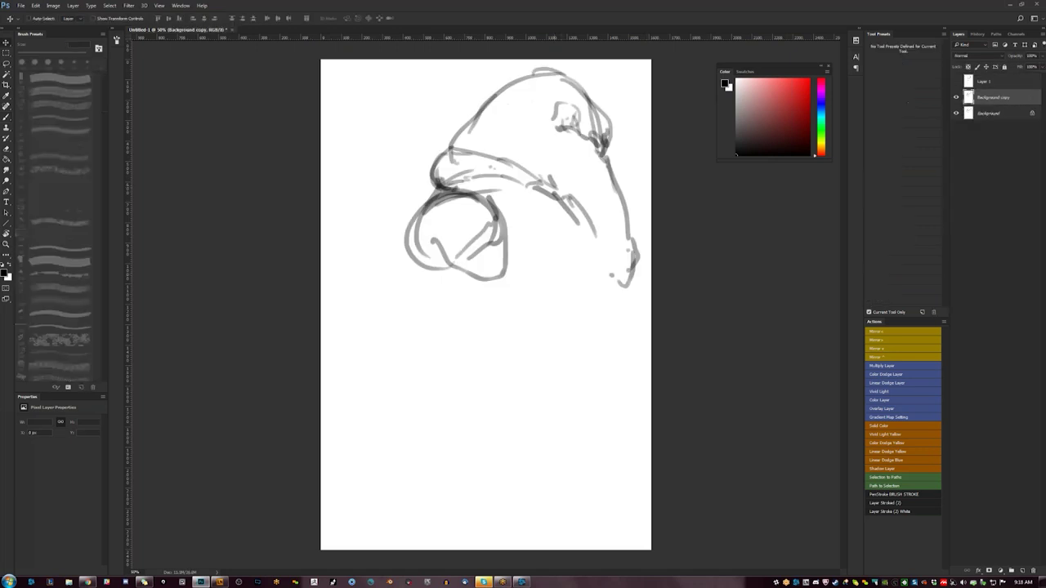
pyautogui.moveTo(553, 274); pyautogui.dragTo(508, 274)
# - Paint over the leftover duplicate contour beside the shifted sketch in white, and pick the Standard 2 brush preset
pyautogui.press('b')
pyautogui.keyDown('alt'); pyautogui.click(523, 286); pyautogui.keyUp('alt')
pyautogui.press(']')
pyautogui.press(']')
pyautogui.press(']')
pyautogui.press(']')
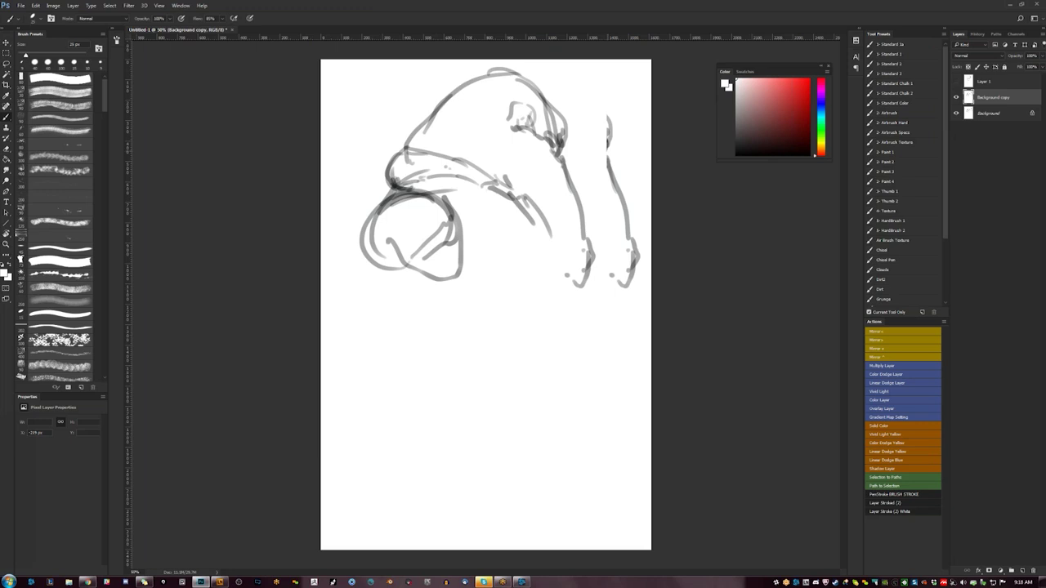
pyautogui.moveTo(607, 119); pyautogui.dragTo(632, 282)
pyautogui.click(891, 64)
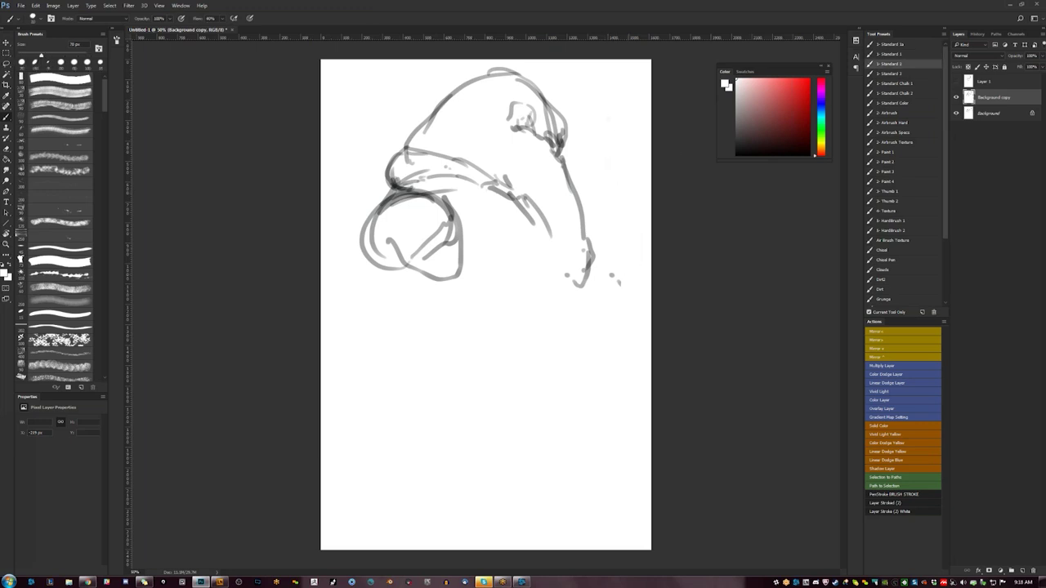
# - Delete Layer 1 and merge the Background copy into the Background
pyautogui.click(986, 85)
pyautogui.press('Delete')
pyautogui.hotkey('ctrl', 'e')
# - Sketch a shoulder and long forearm reaching across the lower canvas from the head, in black
pyautogui.press('z')
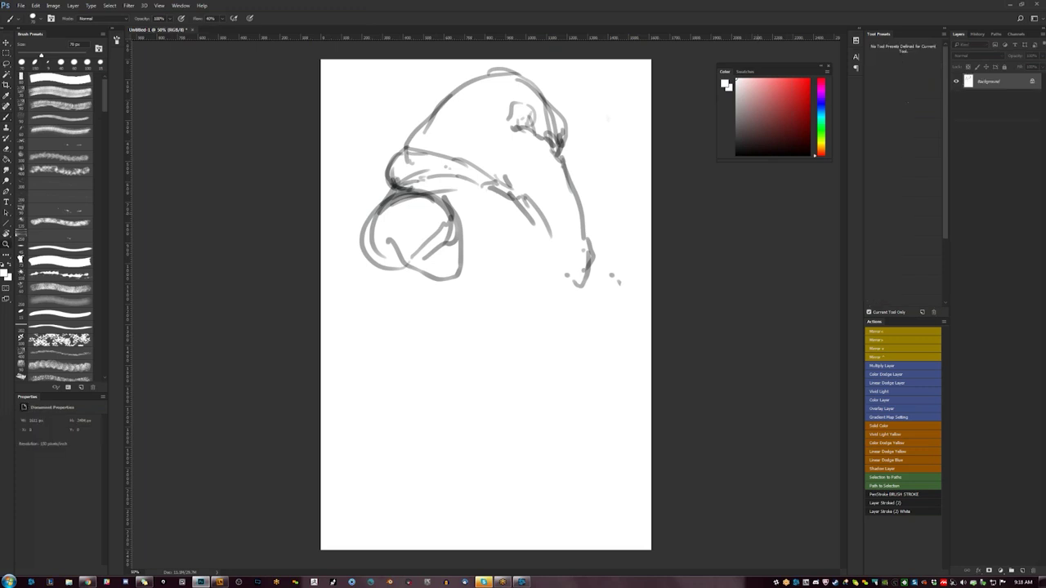
pyautogui.hotkey('ctrl', '-')
pyautogui.press('b')
pyautogui.press('d')
pyautogui.moveTo(410, 263)
pyautogui.mouseDown()
pyautogui.moveTo(403, 290)
pyautogui.moveTo(380, 309)
pyautogui.moveTo(389, 350)
pyautogui.moveTo(408, 305)
pyautogui.moveTo(495, 354)
pyautogui.mouseUp()
pyautogui.moveTo(386, 347); pyautogui.dragTo(530, 386)
pyautogui.moveTo(484, 346); pyautogui.dragTo(539, 368)
pyautogui.moveTo(543, 373); pyautogui.dragTo(550, 391)
pyautogui.moveTo(523, 379); pyautogui.dragTo(536, 390)
pyautogui.moveTo(378, 341)
pyautogui.mouseDown()
pyautogui.moveTo(387, 379)
pyautogui.moveTo(523, 402)
pyautogui.moveTo(526, 411)
pyautogui.mouseUp()
# - Sketch the jaw and neck below the round head, plus curved detail lines beside the face
pyautogui.moveTo(457, 284)
pyautogui.mouseDown()
pyautogui.moveTo(435, 319)
pyautogui.moveTo(424, 312)
pyautogui.mouseUp()
pyautogui.moveTo(407, 276); pyautogui.dragTo(426, 292)
pyautogui.moveTo(423, 294); pyautogui.dragTo(427, 310)
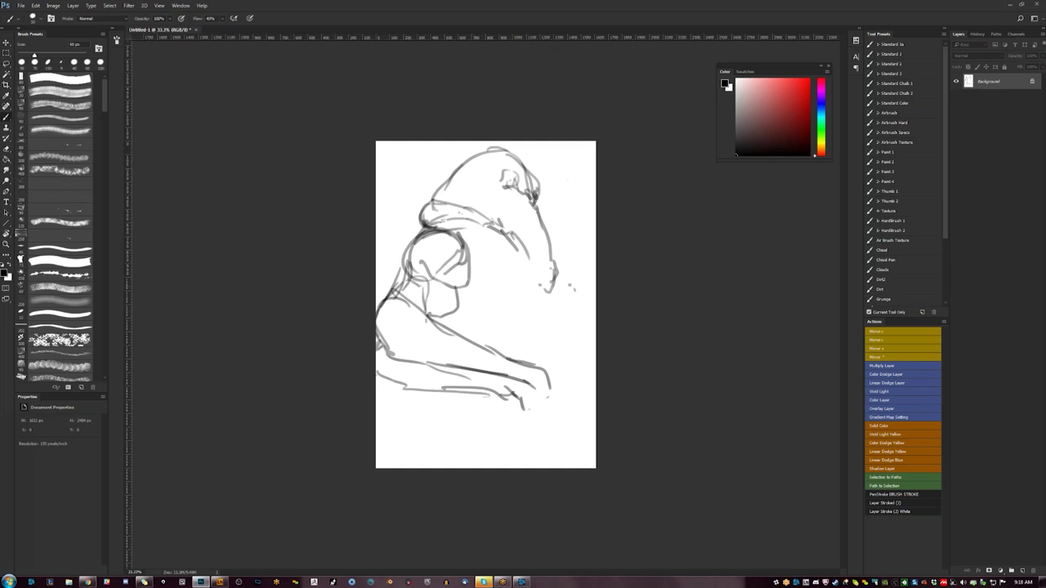
pyautogui.moveTo(472, 257); pyautogui.dragTo(502, 263)
pyautogui.moveTo(500, 239)
pyautogui.mouseDown()
pyautogui.moveTo(500, 266)
pyautogui.moveTo(469, 263)
pyautogui.moveTo(479, 269)
pyautogui.moveTo(466, 274)
pyautogui.moveTo(482, 284)
pyautogui.moveTo(469, 287)
pyautogui.mouseUp()
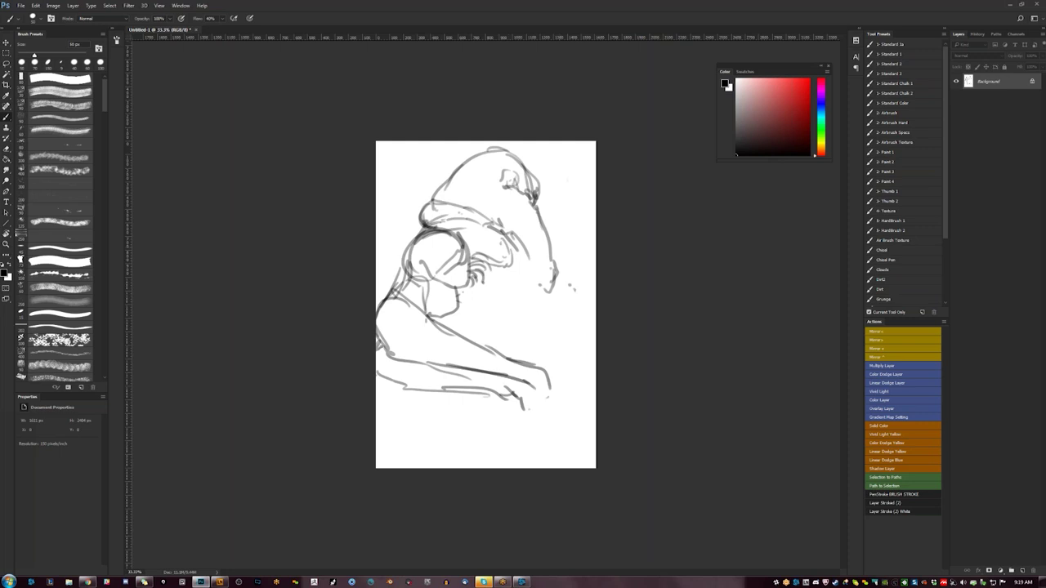
# - Extend the large body's outer contour down toward the forearm on the mirrored canvas, and flip the canvas back
pyautogui.hotkey('ctrl', 'shift', 'h')
pyautogui.moveTo(420, 277)
pyautogui.mouseDown()
pyautogui.moveTo(415, 294)
pyautogui.moveTo(430, 305)
pyautogui.moveTo(420, 310)
pyautogui.mouseUp()
pyautogui.moveTo(435, 317)
pyautogui.mouseDown()
pyautogui.moveTo(418, 325)
pyautogui.moveTo(436, 343)
pyautogui.mouseUp()
pyautogui.moveTo(417, 291); pyautogui.dragTo(415, 312)
pyautogui.moveTo(431, 330); pyautogui.dragTo(433, 336)
pyautogui.moveTo(436, 337)
pyautogui.mouseDown()
pyautogui.moveTo(458, 353)
pyautogui.moveTo(453, 342)
pyautogui.mouseUp()
pyautogui.press('F1')
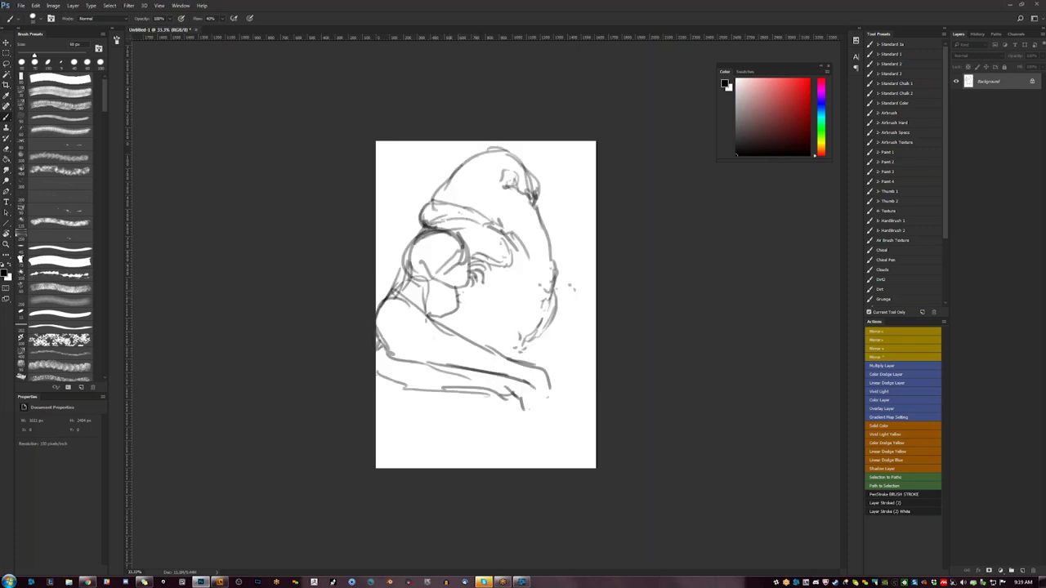
# - Add lines to the neck and redraw the upper contour of the arm from the shoulder toward the wrist
pyautogui.moveTo(435, 302); pyautogui.dragTo(430, 316)
pyautogui.moveTo(385, 301)
pyautogui.mouseDown()
pyautogui.moveTo(397, 326)
pyautogui.moveTo(482, 341)
pyautogui.mouseUp()
pyautogui.hotkey('ctrl', 'z')
pyautogui.moveTo(400, 330); pyautogui.dragTo(512, 354)
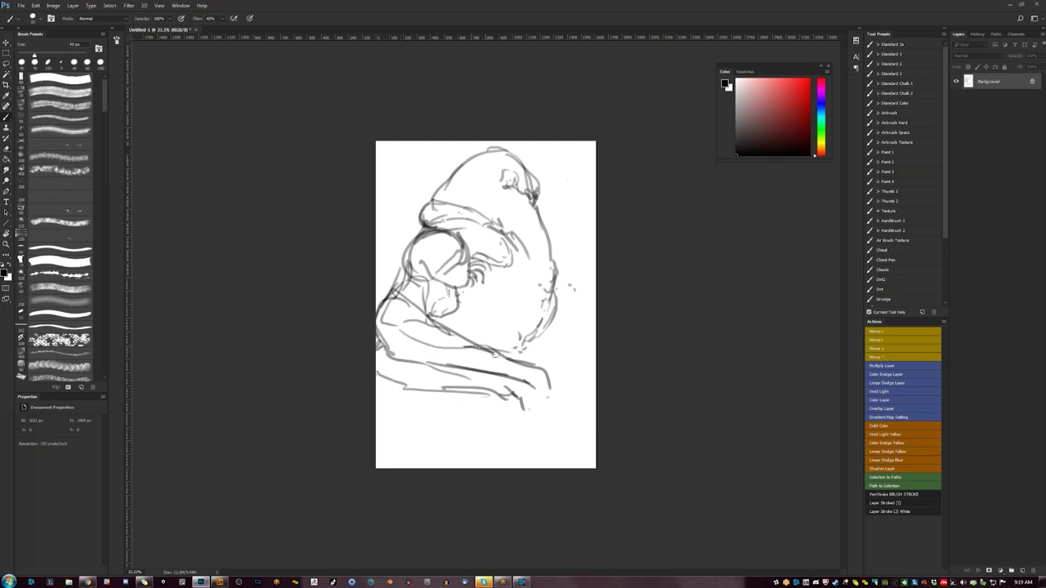
pyautogui.click(392, 331)
pyautogui.moveTo(385, 325); pyautogui.dragTo(445, 354)
pyautogui.hotkey('ctrl', 'alt', 'z')
pyautogui.hotkey('ctrl', 'alt', 'z')
# - On the mirrored canvas, sketch a small knot and limb at the body contour's lower end, then restore the canvas orientation
pyautogui.hotkey('ctrl', 'shift', 'h')
pyautogui.moveTo(426, 334)
pyautogui.mouseDown()
pyautogui.moveTo(380, 374)
pyautogui.moveTo(445, 345)
pyautogui.moveTo(431, 350)
pyautogui.moveTo(439, 360)
pyautogui.mouseUp()
pyautogui.moveTo(425, 328); pyautogui.dragTo(431, 343)
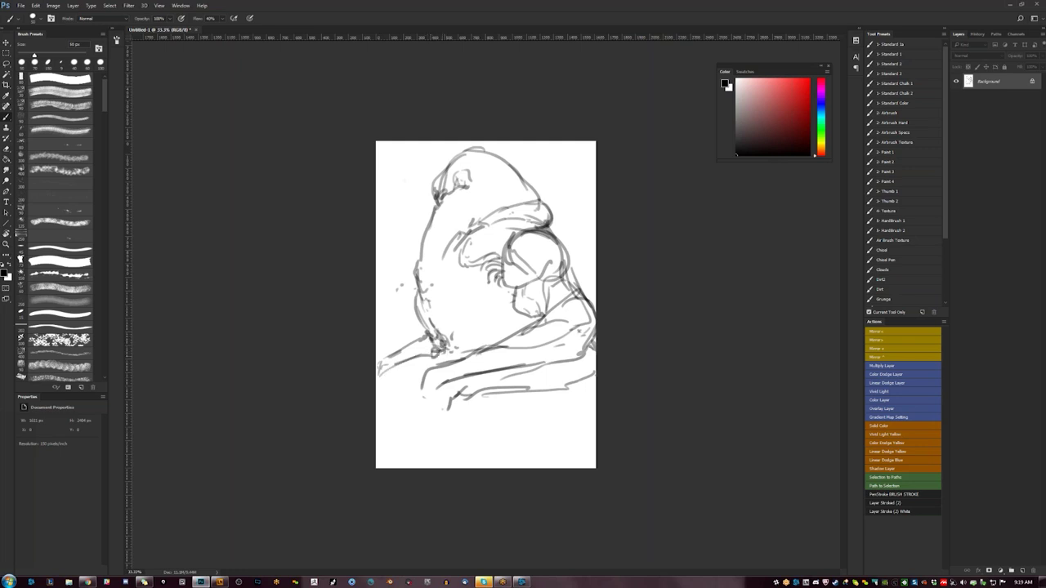
pyautogui.hotkey('ctrl', 'shift', 'h')
# - Sketch folds and curved interior lines on the body between the face and the outer contour
pyautogui.moveTo(473, 284)
pyautogui.mouseDown()
pyautogui.moveTo(488, 279)
pyautogui.moveTo(462, 308)
pyautogui.moveTo(477, 301)
pyautogui.moveTo(467, 319)
pyautogui.moveTo(483, 328)
pyautogui.moveTo(531, 280)
pyautogui.mouseUp()
pyautogui.moveTo(518, 289); pyautogui.dragTo(529, 296)
pyautogui.moveTo(515, 258); pyautogui.dragTo(527, 278)
pyautogui.moveTo(526, 279)
pyautogui.mouseDown()
pyautogui.moveTo(530, 297)
pyautogui.moveTo(538, 282)
pyautogui.moveTo(512, 318)
pyautogui.mouseUp()
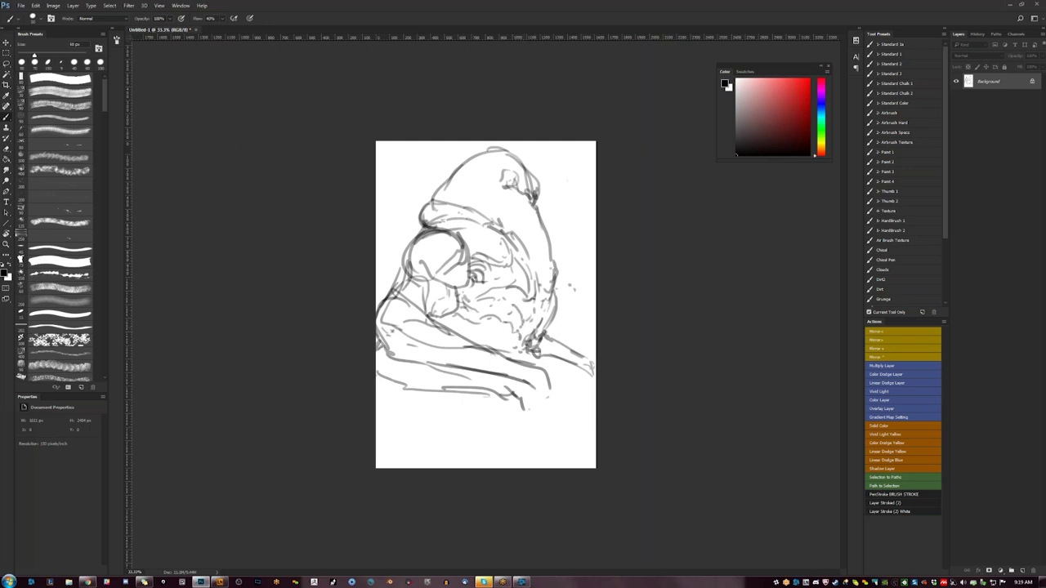
# - Add dark crease strokes at the base of the neck and the body's lower edge, checking them on the mirrored canvas
pyautogui.moveTo(492, 338); pyautogui.dragTo(505, 349)
pyautogui.moveTo(437, 315); pyautogui.dragTo(449, 328)
pyautogui.hotkey('ctrl', 'shift', 'h')
pyautogui.moveTo(437, 350); pyautogui.dragTo(444, 366)
pyautogui.hotkey('ctrl', 'shift', 'h')
pyautogui.press('x')
pyautogui.press('x')
pyautogui.hotkey('ctrl', 'shift', 'h')
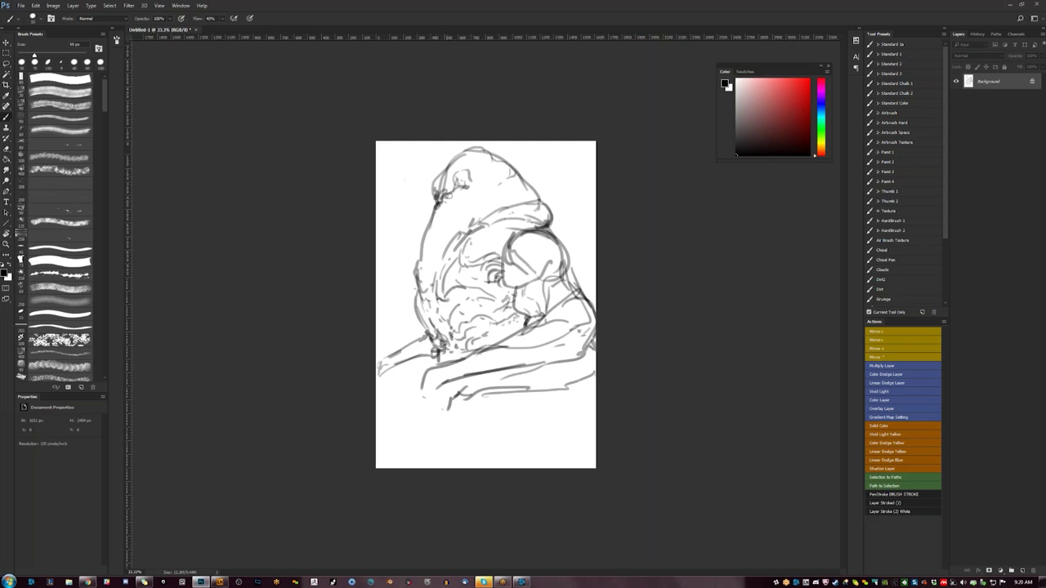
pyautogui.hotkey('ctrl', 'shift', 'h')
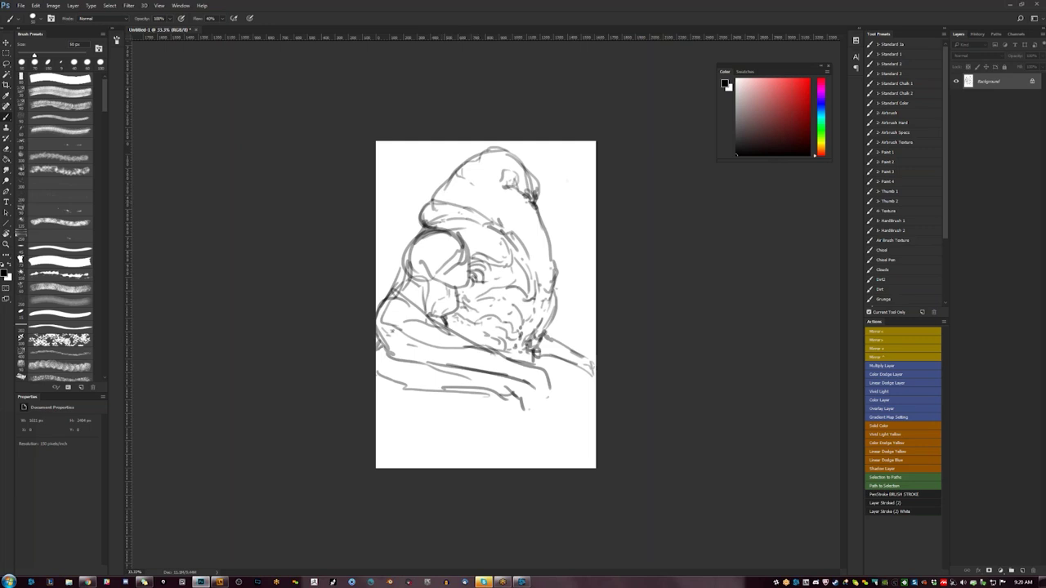
# - Sketch small knots along the hood-like fold and wrinkles beneath the eye of the large upper form
pyautogui.moveTo(437, 192); pyautogui.dragTo(432, 200)
pyautogui.moveTo(526, 246)
pyautogui.mouseDown()
pyautogui.moveTo(531, 257)
pyautogui.moveTo(492, 221)
pyautogui.mouseUp()
pyautogui.hotkey('ctrl', 'shift', 'h')
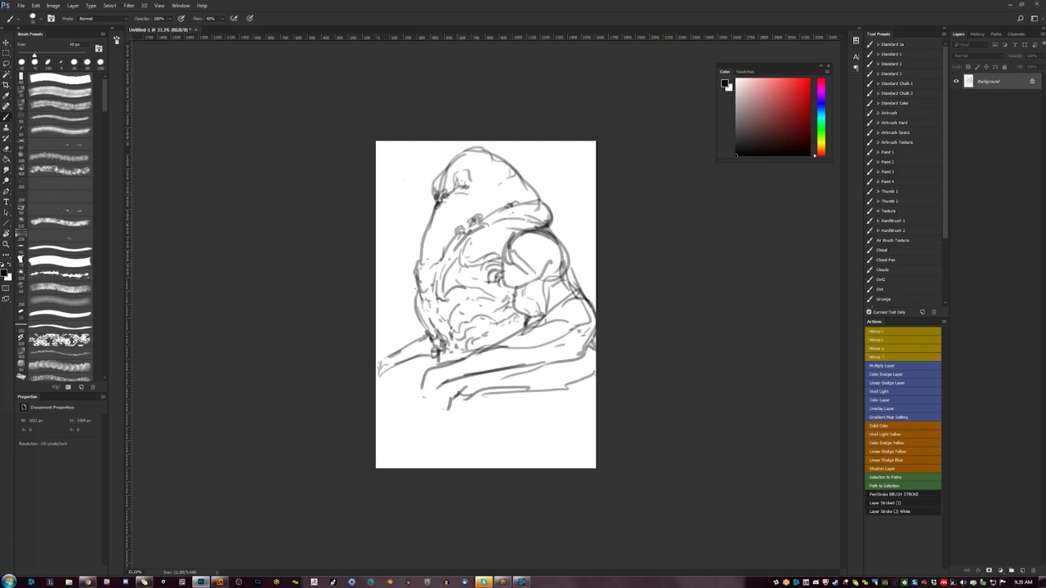
pyautogui.moveTo(457, 194); pyautogui.dragTo(481, 193)
pyautogui.moveTo(456, 206); pyautogui.dragTo(471, 204)
pyautogui.hotkey('ctrl', 'shift', 'h')
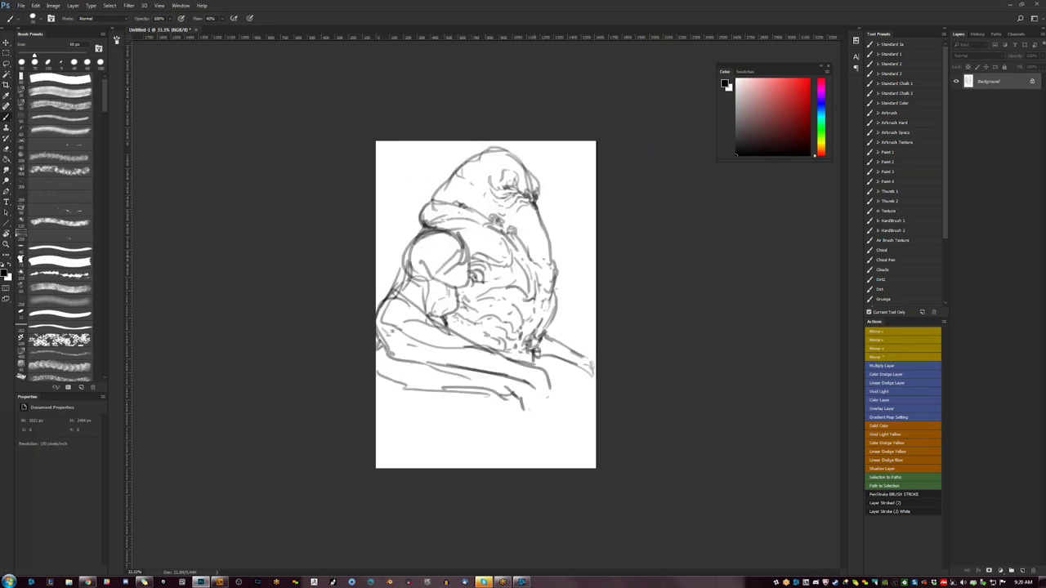
# - Detail the body's outer contour, add curved lines across the face and back of the head, and rework the trunk edge in sampled gray
pyautogui.moveTo(555, 265); pyautogui.dragTo(541, 268)
pyautogui.moveTo(536, 265); pyautogui.dragTo(522, 248)
pyautogui.moveTo(447, 316)
pyautogui.mouseDown()
pyautogui.moveTo(450, 324)
pyautogui.moveTo(460, 304)
pyautogui.moveTo(455, 284)
pyautogui.moveTo(406, 294)
pyautogui.moveTo(399, 260)
pyautogui.mouseUp()
pyautogui.moveTo(400, 260)
pyautogui.mouseDown()
pyautogui.moveTo(394, 269)
pyautogui.moveTo(433, 252)
pyautogui.moveTo(446, 260)
pyautogui.mouseUp()
pyautogui.moveTo(446, 268)
pyautogui.mouseDown()
pyautogui.moveTo(462, 247)
pyautogui.moveTo(422, 243)
pyautogui.mouseUp()
pyautogui.moveTo(422, 252)
pyautogui.mouseDown()
pyautogui.moveTo(448, 241)
pyautogui.moveTo(466, 274)
pyautogui.moveTo(423, 266)
pyautogui.mouseUp()
pyautogui.hotkey('ctrl', 'shift', 'h')
pyautogui.keyDown('alt'); pyautogui.click(425, 266); pyautogui.keyUp('alt')
pyautogui.moveTo(430, 224); pyautogui.dragTo(426, 268)
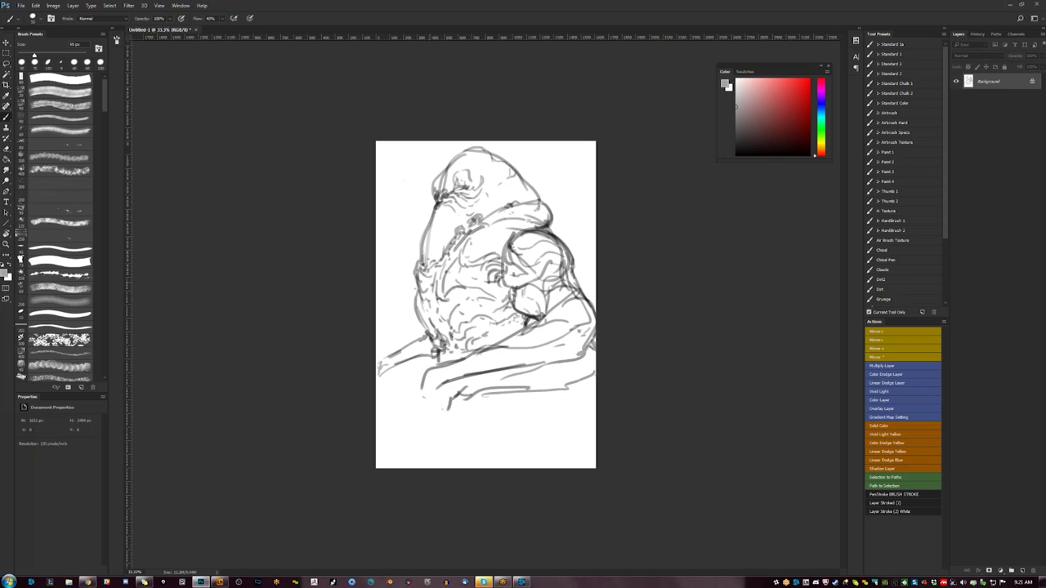
# - With the default black, sketch a small hanging hand beneath the forearm and reinforce the arm's lower contour back to the elbow
pyautogui.hotkey('ctrl', 'shift', 'h')
pyautogui.press('d')
pyautogui.moveTo(440, 389)
pyautogui.mouseDown()
pyautogui.moveTo(439, 403)
pyautogui.moveTo(406, 413)
pyautogui.moveTo(406, 429)
pyautogui.moveTo(407, 417)
pyautogui.moveTo(435, 447)
pyautogui.mouseUp()
pyautogui.moveTo(429, 434); pyautogui.dragTo(429, 456)
pyautogui.moveTo(432, 408); pyautogui.dragTo(442, 430)
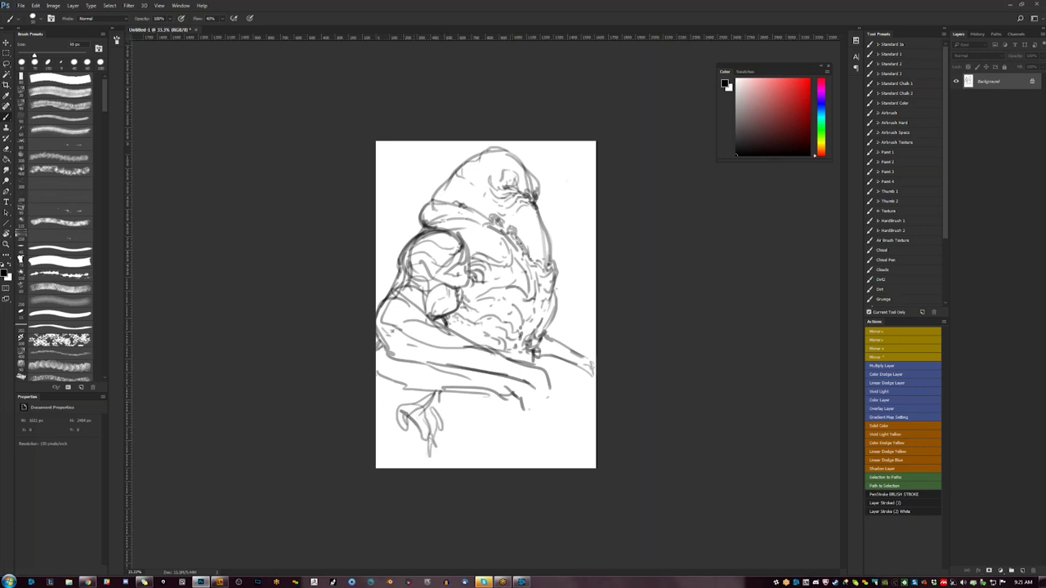
pyautogui.moveTo(507, 391)
pyautogui.mouseDown()
pyautogui.moveTo(514, 397)
pyautogui.moveTo(381, 375)
pyautogui.mouseUp()
pyautogui.moveTo(376, 373)
pyautogui.mouseDown()
pyautogui.moveTo(412, 389)
pyautogui.moveTo(415, 372)
pyautogui.moveTo(438, 379)
pyautogui.moveTo(391, 372)
pyautogui.mouseUp()
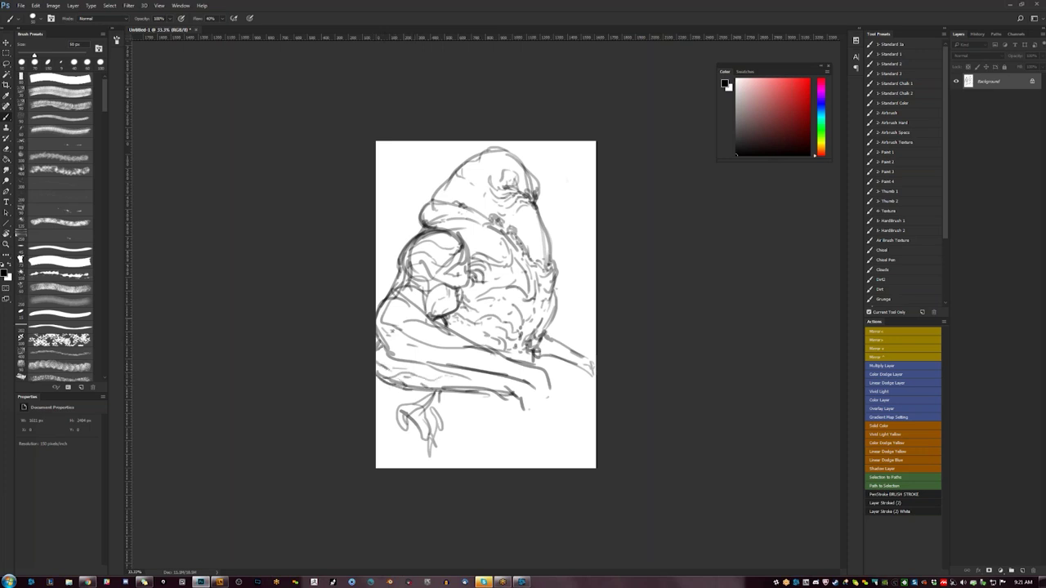
# - Mirror the canvas, duplicate the sketch layer, and add a Multiply layer above it using the saved action
pyautogui.hotkey('ctrl', 'f')
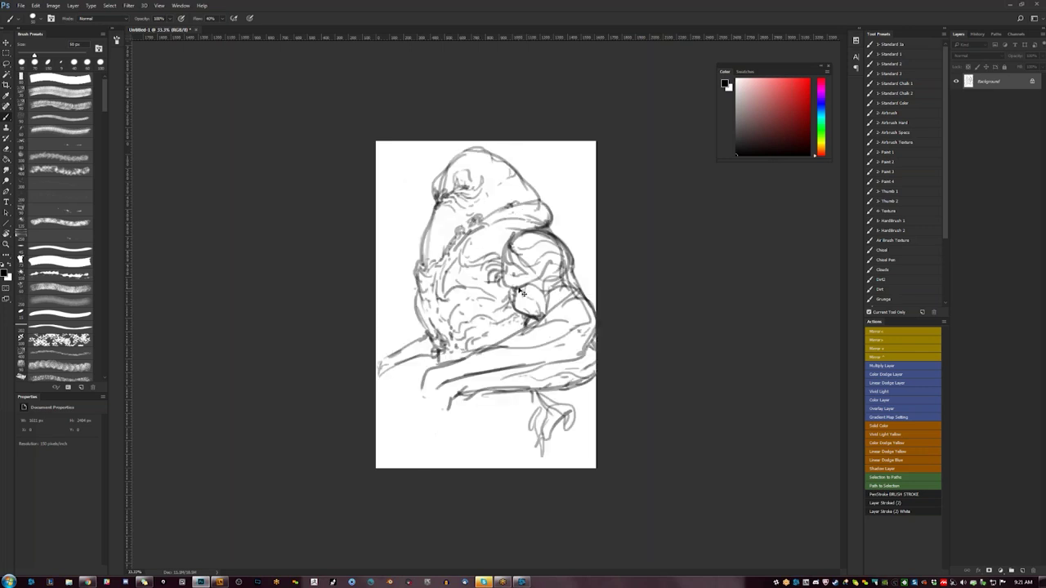
pyautogui.hotkey('ctrl', 'j')
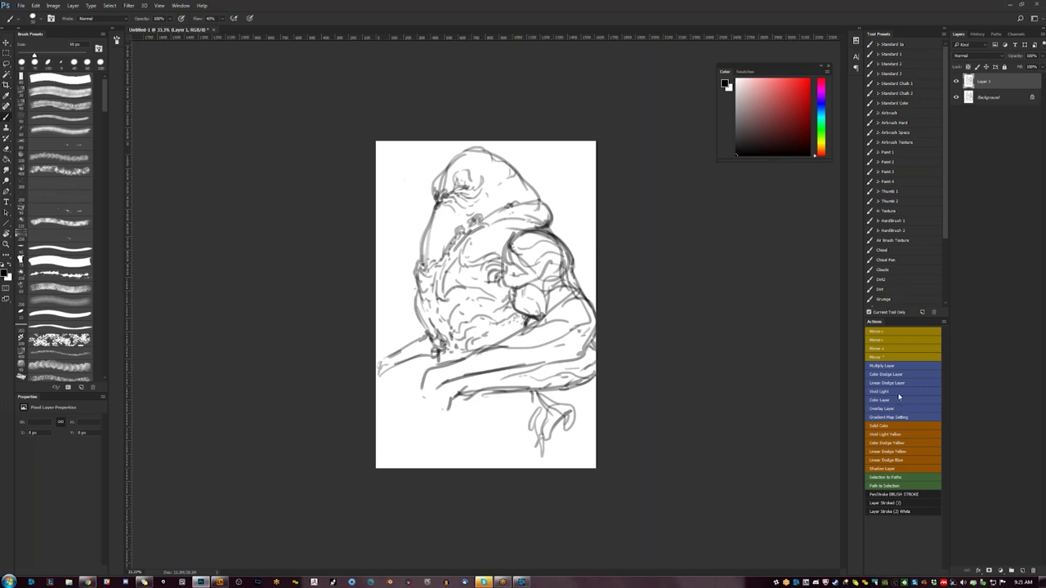
pyautogui.click(898, 365)
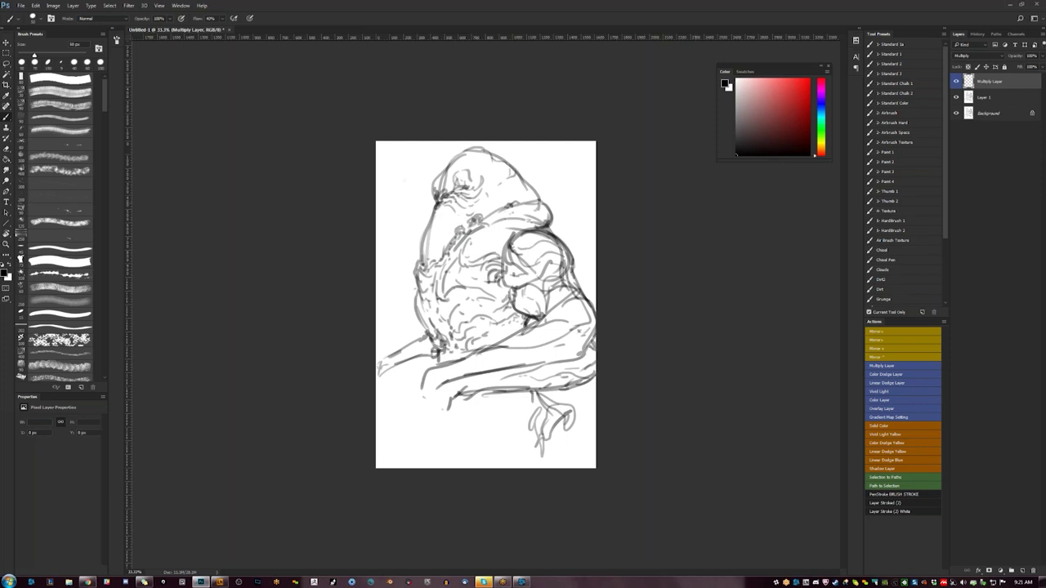
# - Choose the Airbrush preset in light blue, enlarge it greatly, and brush a soft wash over the upper part of the figure
pyautogui.click(899, 115)
pyautogui.click(768, 88)
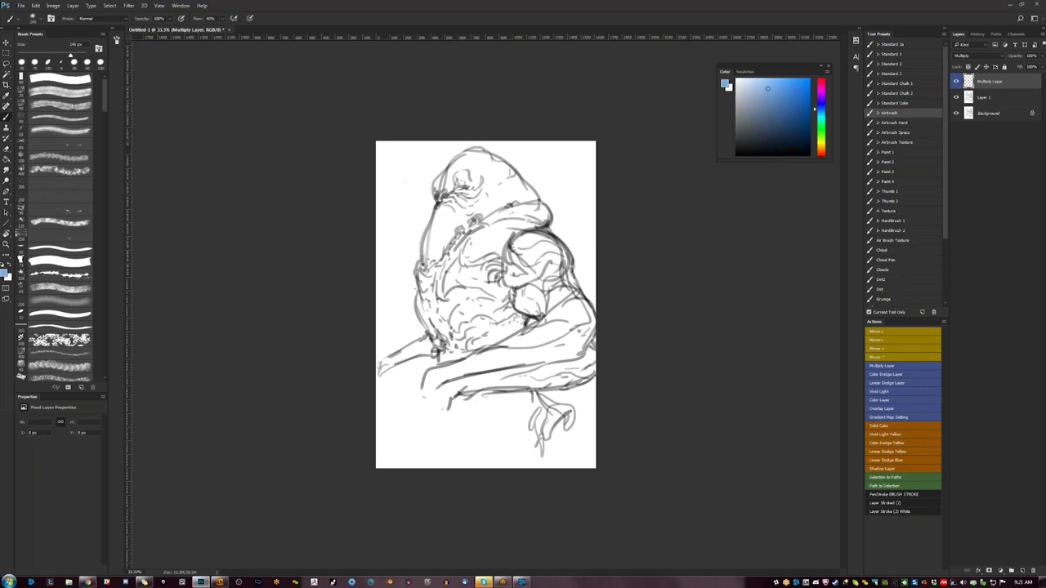
pyautogui.press(']')
pyautogui.press(']')
pyautogui.press(']')
pyautogui.press(']')
pyautogui.press(']')
pyautogui.press(']')
pyautogui.press(']')
pyautogui.press(']')
pyautogui.press(']')
pyautogui.press(']')
pyautogui.moveTo(401, 188)
pyautogui.mouseDown()
pyautogui.moveTo(463, 175)
pyautogui.moveTo(514, 243)
pyautogui.mouseUp()
# - Darken the whole canvas with broad, dark blue-gray airbrush strokes, mirroring it to even out the tone over the figure
pyautogui.click(752, 145)
pyautogui.moveTo(458, 118)
pyautogui.mouseDown()
pyautogui.moveTo(540, 85)
pyautogui.moveTo(464, 233)
pyautogui.moveTo(429, 441)
pyautogui.moveTo(289, 384)
pyautogui.mouseUp()
pyautogui.moveTo(361, 93)
pyautogui.mouseDown()
pyautogui.moveTo(466, 64)
pyautogui.moveTo(491, 449)
pyautogui.moveTo(346, 373)
pyautogui.moveTo(478, 106)
pyautogui.moveTo(527, 384)
pyautogui.moveTo(572, 360)
pyautogui.moveTo(555, 303)
pyautogui.mouseUp()
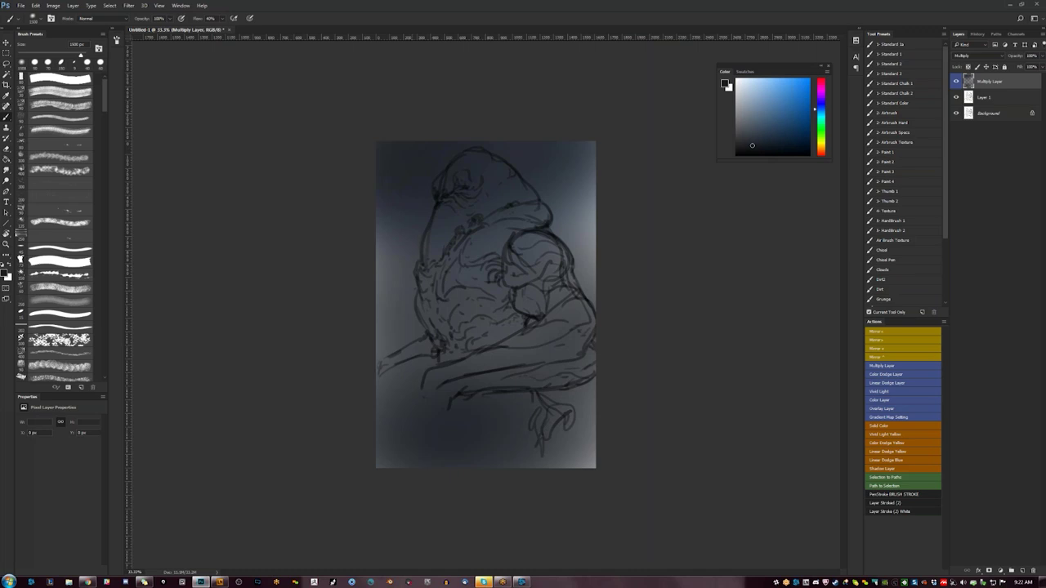
pyautogui.moveTo(464, 314)
pyautogui.mouseDown()
pyautogui.moveTo(425, 441)
pyautogui.moveTo(465, 451)
pyautogui.mouseUp()
pyautogui.hotkey('ctrl', 'shift', 'h')
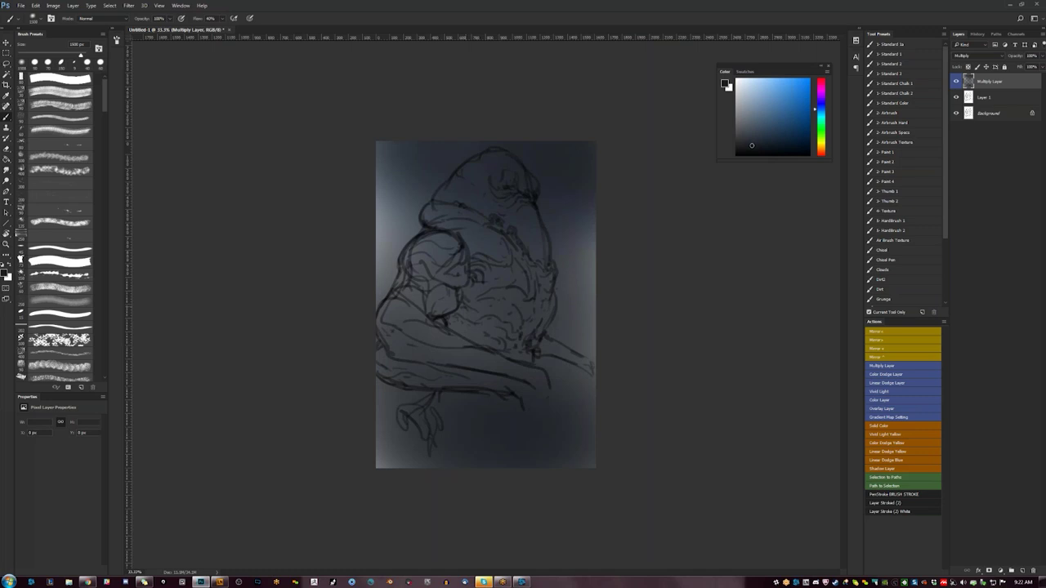
pyautogui.moveTo(434, 255); pyautogui.dragTo(421, 337)
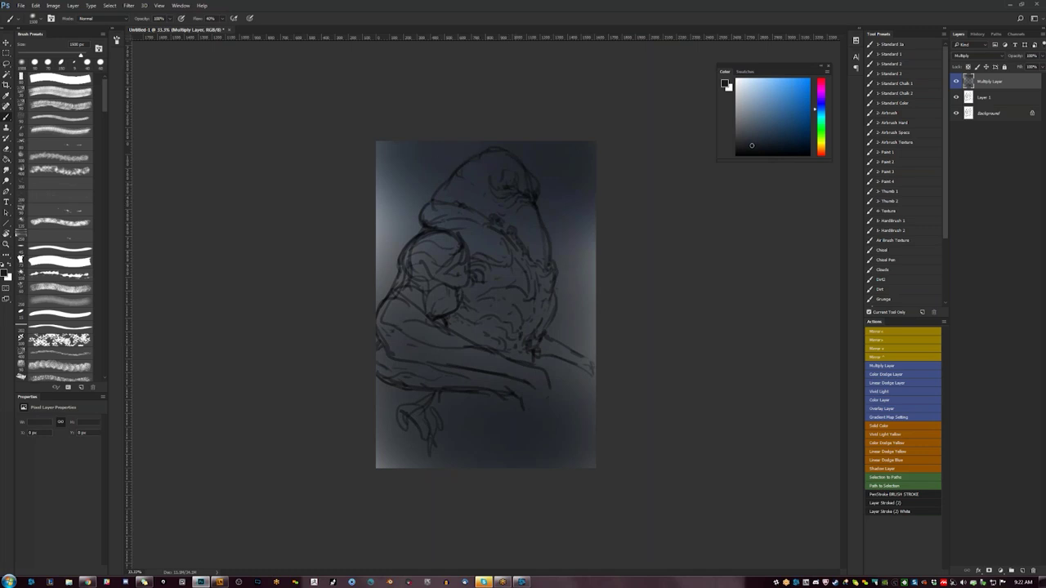
# - Reduce the airbrush and paint lighter blue highlights on the large upper form and the top of the character's head
pyautogui.press('[')
pyautogui.press('d')
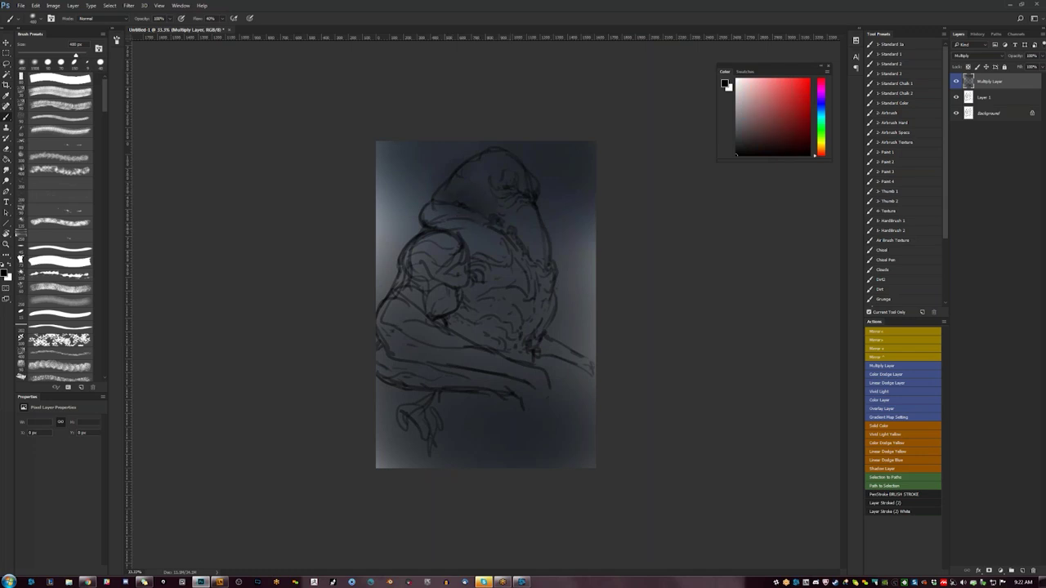
pyautogui.keyDown('alt'); pyautogui.click(457, 184); pyautogui.keyUp('alt')
pyautogui.click(762, 87)
pyautogui.moveTo(472, 177)
pyautogui.mouseDown()
pyautogui.moveTo(500, 173)
pyautogui.moveTo(503, 194)
pyautogui.moveTo(460, 185)
pyautogui.moveTo(488, 209)
pyautogui.moveTo(504, 166)
pyautogui.moveTo(500, 201)
pyautogui.moveTo(522, 210)
pyautogui.mouseUp()
pyautogui.press(']')
pyautogui.press(']')
pyautogui.press('[')
pyautogui.press('[')
pyautogui.press('[')
pyautogui.press(']')
pyautogui.moveTo(448, 210)
pyautogui.mouseDown()
pyautogui.moveTo(441, 214)
pyautogui.moveTo(473, 219)
pyautogui.moveTo(462, 227)
pyautogui.moveTo(483, 240)
pyautogui.moveTo(432, 248)
pyautogui.moveTo(454, 246)
pyautogui.mouseUp()
pyautogui.press(']')
pyautogui.press(']')
pyautogui.press(']')
pyautogui.press(']')
pyautogui.press(']')
pyautogui.press('[')
pyautogui.moveTo(821, 118); pyautogui.dragTo(821, 92)
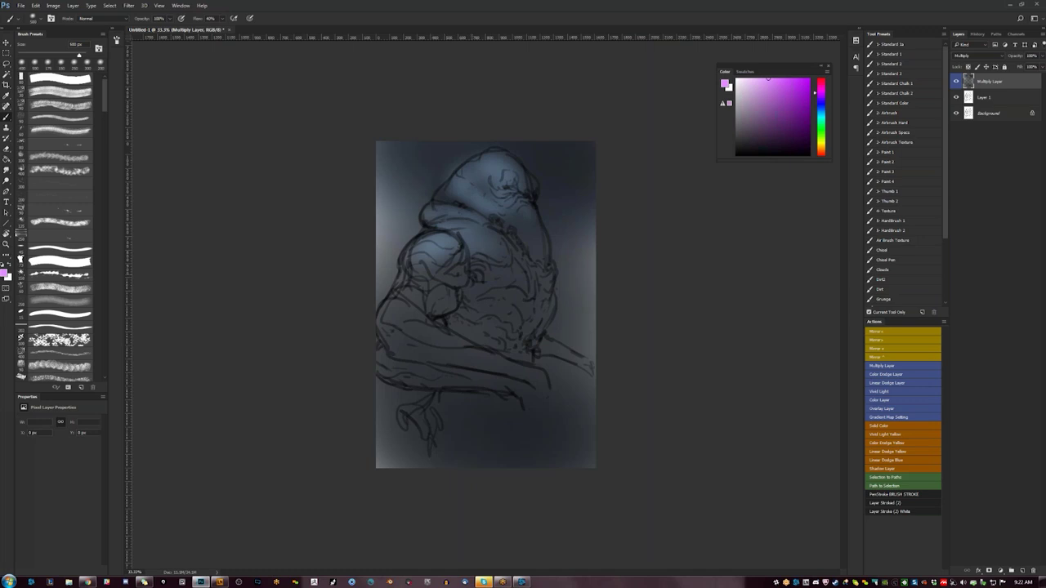
pyautogui.press(']')
pyautogui.press(']')
pyautogui.press(']')
pyautogui.press(']')
pyautogui.press(']')
pyautogui.moveTo(494, 309); pyautogui.dragTo(491, 350)
pyautogui.hotkey('ctrl', 'z')
# - Airbrush a pale yellow-gray over the lower torso, the area beneath the arm and the trunk-like form
pyautogui.moveTo(744, 120); pyautogui.dragTo(743, 100)
pyautogui.click(821, 142)
pyautogui.moveTo(508, 270); pyautogui.dragTo(469, 437)
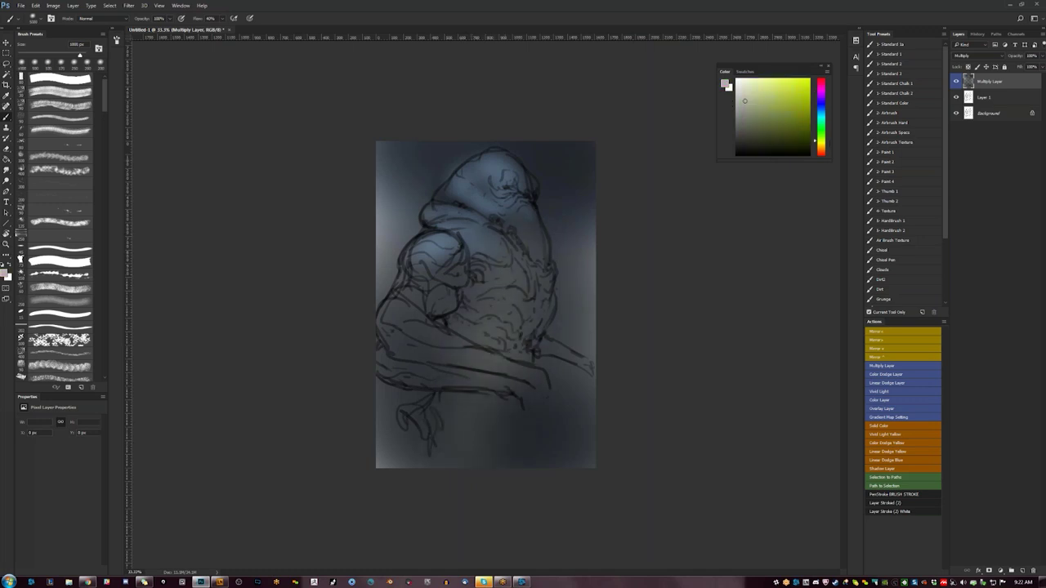
pyautogui.moveTo(505, 394); pyautogui.dragTo(500, 438)
pyautogui.hotkey('ctrl', 'shift', 'h')
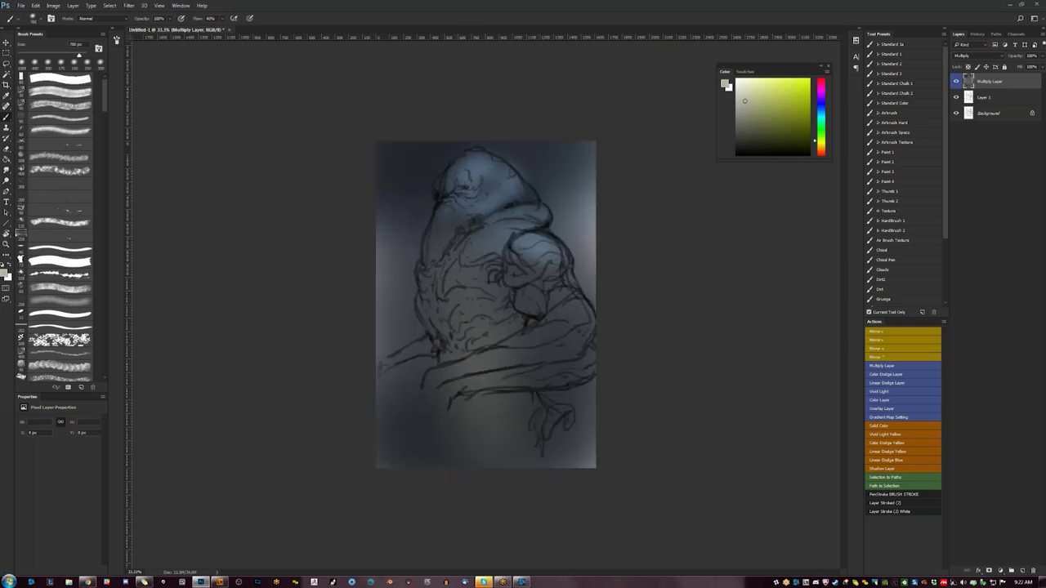
pyautogui.press('h')
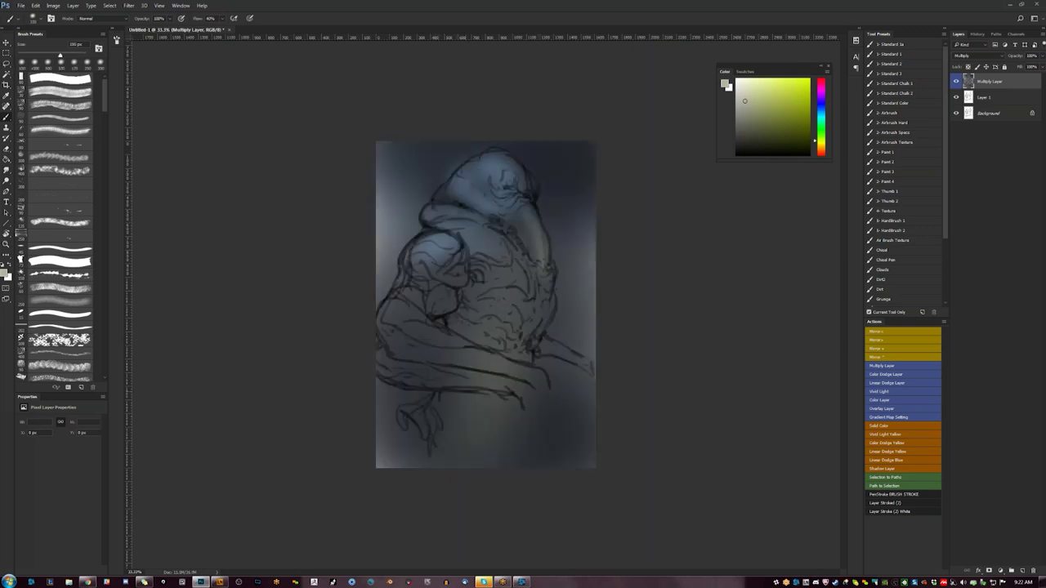
# - Lighten the torso, upper arm and forearm with the pale yellow-gray airbrush, undoing the stray stroke beside the face
pyautogui.press(']')
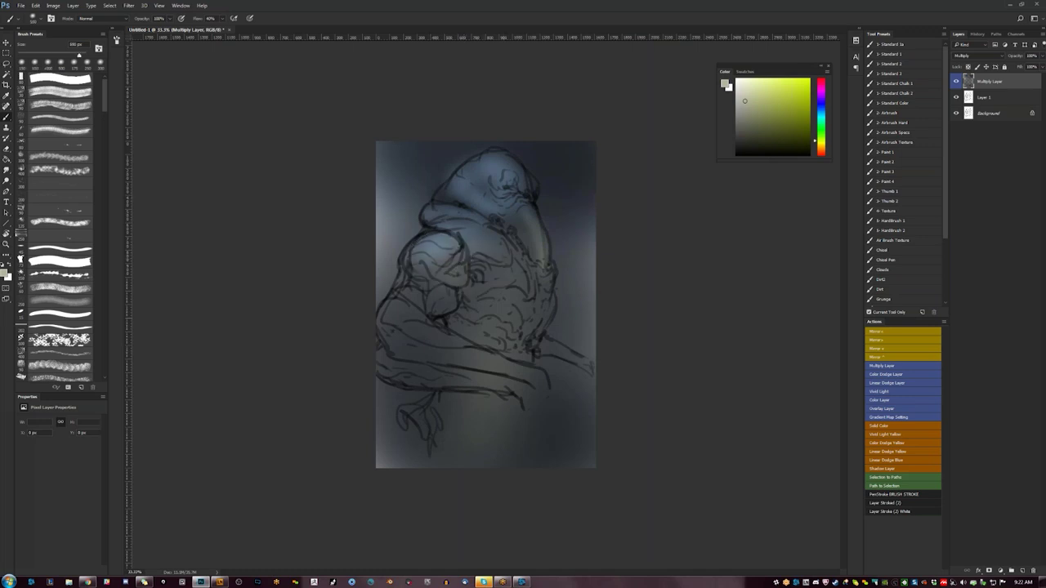
pyautogui.moveTo(433, 305)
pyautogui.mouseDown()
pyautogui.moveTo(399, 331)
pyautogui.moveTo(473, 354)
pyautogui.mouseUp()
pyautogui.moveTo(394, 312); pyautogui.dragTo(480, 363)
pyautogui.moveTo(391, 354); pyautogui.dragTo(433, 370)
pyautogui.press('[')
pyautogui.moveTo(478, 238)
pyautogui.mouseDown()
pyautogui.moveTo(502, 258)
pyautogui.moveTo(495, 290)
pyautogui.moveTo(457, 292)
pyautogui.mouseUp()
pyautogui.hotkey('ctrl', 'z')
pyautogui.press(']')
pyautogui.hotkey('ctrl', 'shift', 'h')
pyautogui.press('[')
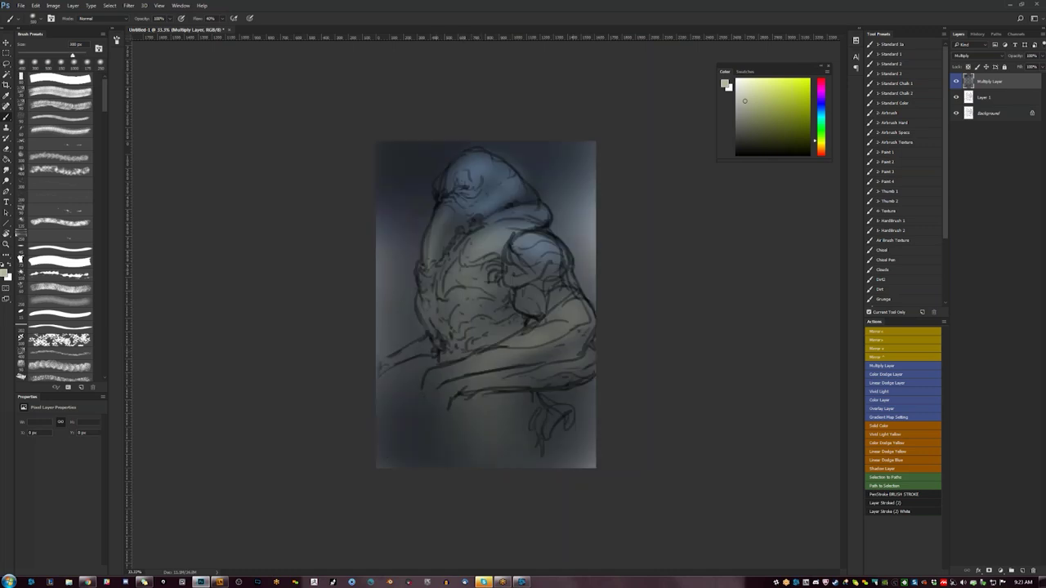
# - Enlarge the airbrush and lighten the background beneath the outstretched forearm with the same yellow-gray
pyautogui.press('F2')
pyautogui.press(']')
pyautogui.press(']')
pyautogui.press(']')
pyautogui.press(']')
pyautogui.press(']')
pyautogui.press(']')
pyautogui.moveTo(513, 379)
pyautogui.mouseDown()
pyautogui.moveTo(496, 365)
pyautogui.moveTo(501, 413)
pyautogui.moveTo(437, 451)
pyautogui.mouseUp()
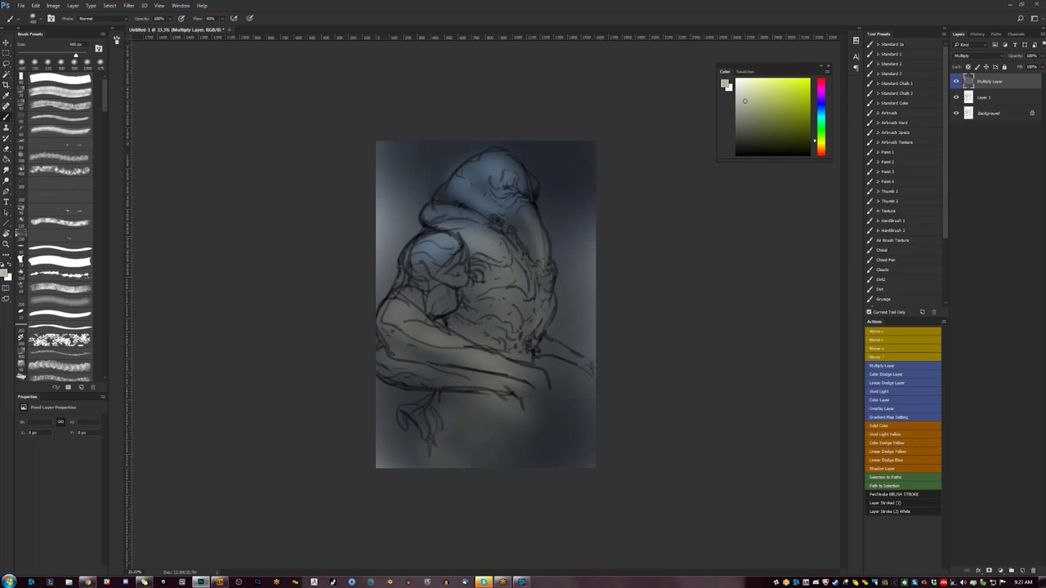
# - Airbrush darker olive gray into the upper background on both sides of the figure, then blend sampled dark blue behind its back
pyautogui.moveTo(744, 101); pyautogui.dragTo(748, 119)
pyautogui.moveTo(385, 199); pyautogui.dragTo(390, 162)
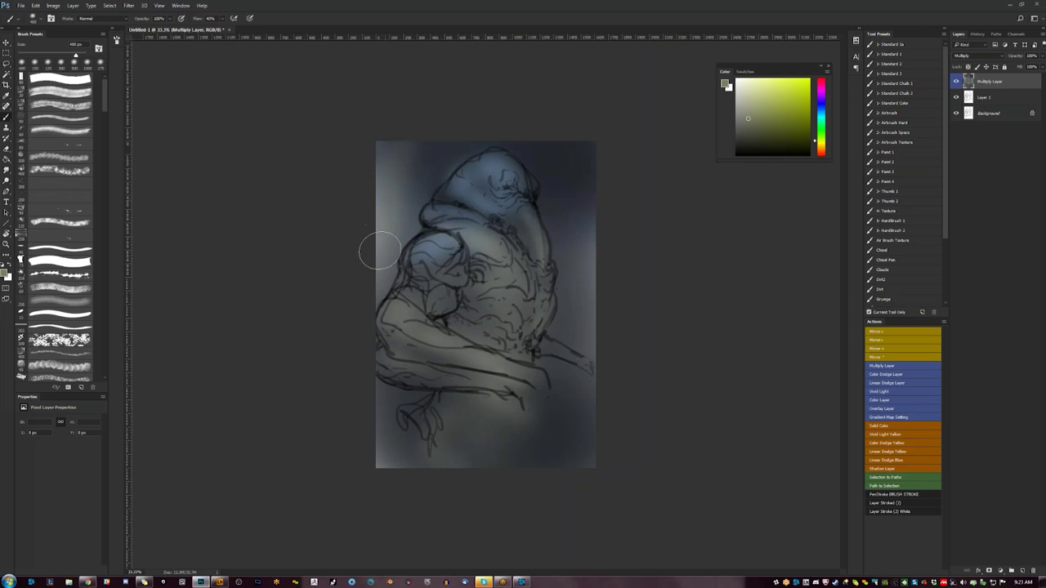
pyautogui.moveTo(424, 204); pyautogui.dragTo(419, 171)
pyautogui.moveTo(583, 225); pyautogui.dragTo(572, 145)
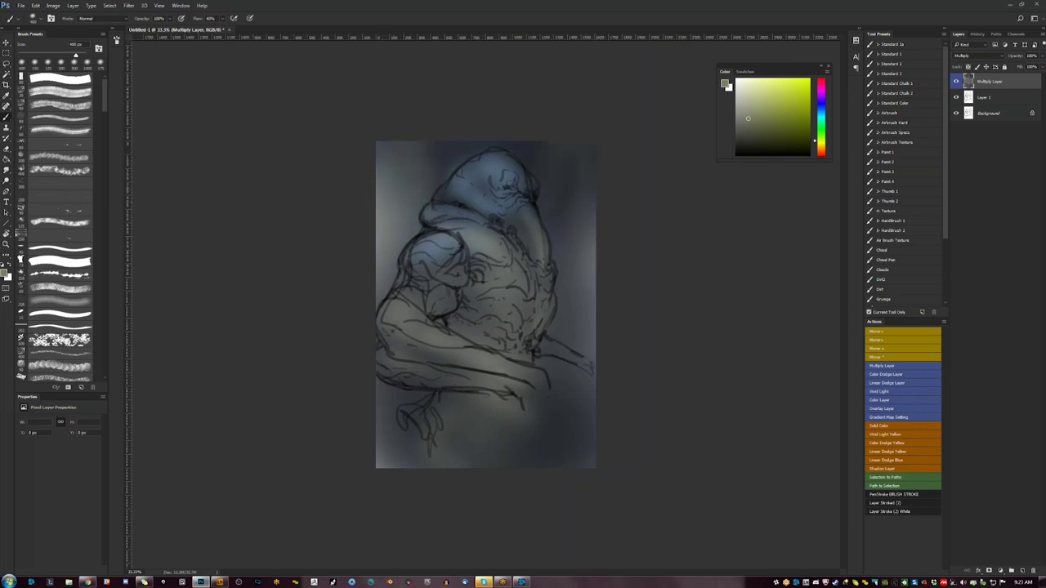
pyautogui.keyDown('alt'); pyautogui.click(418, 157); pyautogui.keyUp('alt')
pyautogui.moveTo(402, 191); pyautogui.dragTo(384, 270)
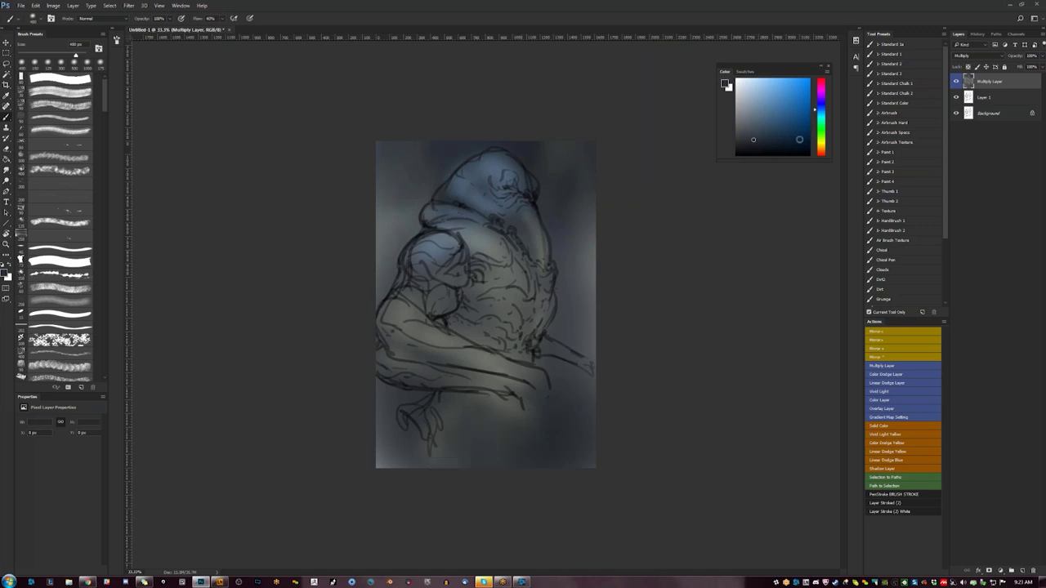
# - Switch to a Standard brush preset in very dark blue, shade around the hanging hand, and mirror the canvas
pyautogui.click(791, 107)
pyautogui.moveTo(790, 108); pyautogui.dragTo(801, 148)
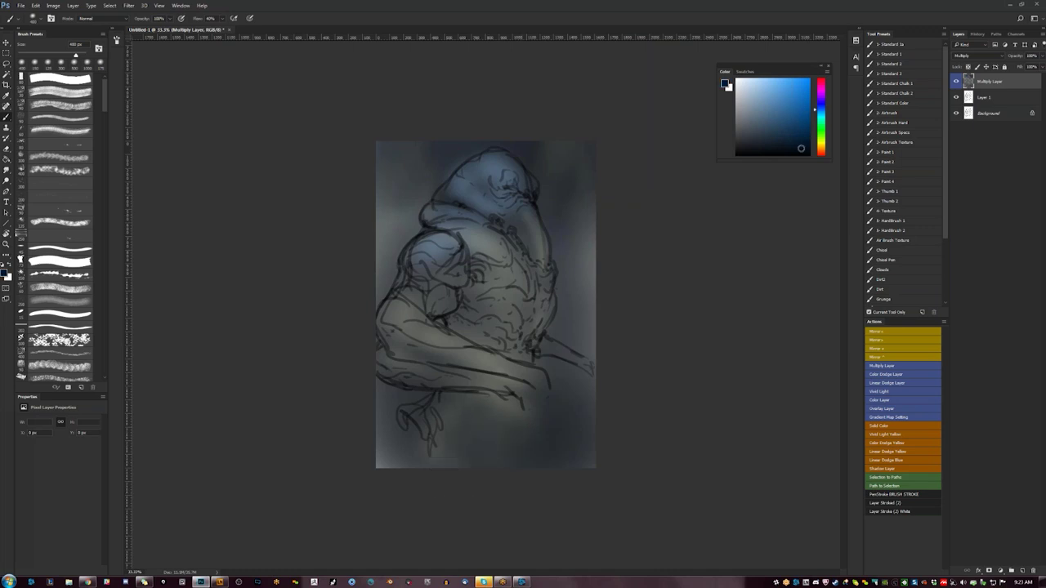
pyautogui.click(897, 64)
pyautogui.press(']')
pyautogui.press(']')
pyautogui.moveTo(441, 397); pyautogui.dragTo(451, 412)
pyautogui.moveTo(451, 319)
pyautogui.mouseDown()
pyautogui.moveTo(468, 329)
pyautogui.moveTo(455, 320)
pyautogui.moveTo(475, 288)
pyautogui.mouseUp()
pyautogui.hotkey('ctrl', 'z')
pyautogui.hotkey('ctrl', 'shift', 'h')
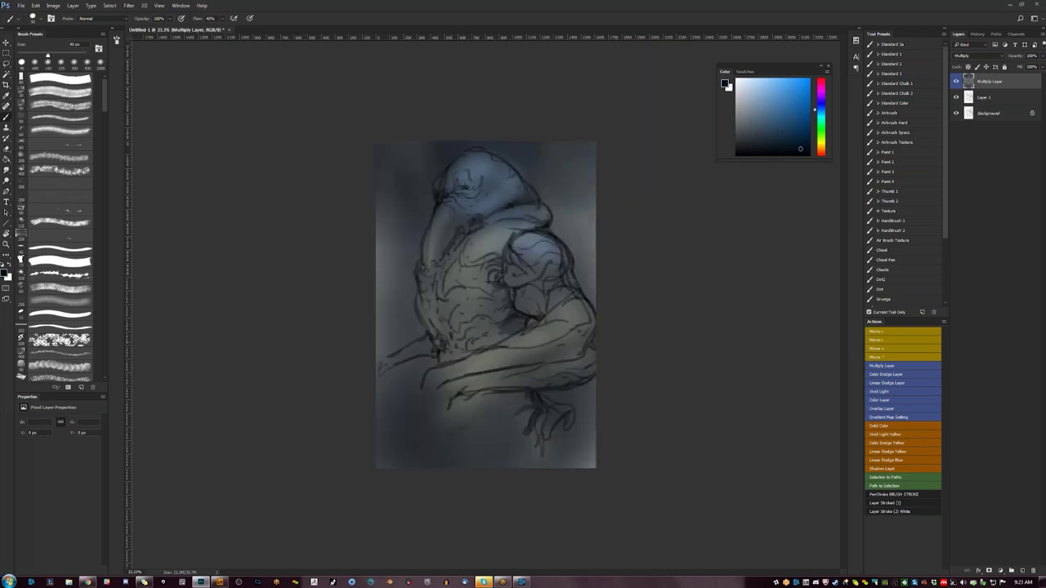
# - Paint dark shadows on the torso between the face, the neck and the upper arm, using a sampled near-black blue
pyautogui.press('d')
pyautogui.moveTo(503, 322); pyautogui.dragTo(489, 323)
pyautogui.keyDown('alt'); pyautogui.click(506, 317); pyautogui.keyUp('alt')
pyautogui.moveTo(501, 285)
pyautogui.mouseDown()
pyautogui.moveTo(505, 301)
pyautogui.moveTo(463, 265)
pyautogui.mouseUp()
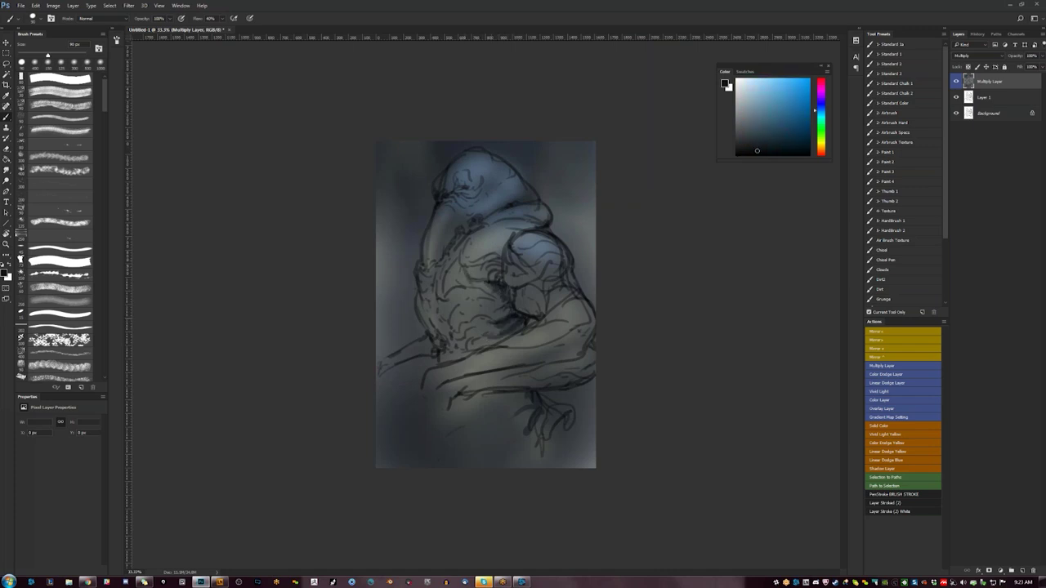
# - Restore the canvas orientation and darken the body's outer contour below the trunk with a smaller brush
pyautogui.hotkey('ctrl', 'shift', 'h')
pyautogui.press('[')
pyautogui.press('[')
pyautogui.press('[')
pyautogui.press('[')
pyautogui.press('[')
pyautogui.press('[')
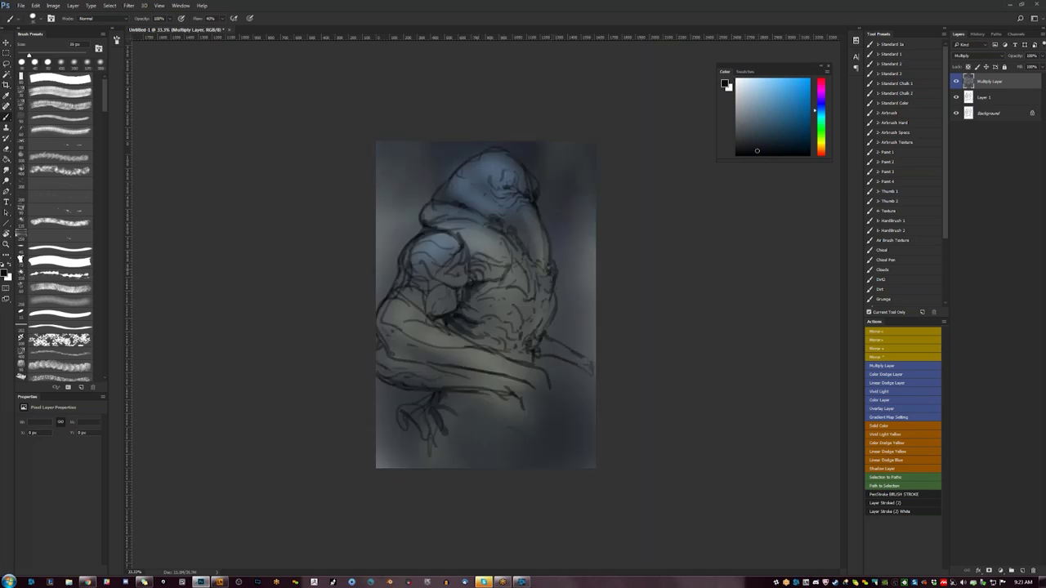
pyautogui.moveTo(553, 253); pyautogui.dragTo(557, 307)
# - Enlarge the brush and fill the far forearm extending behind the body with the near-black blue
pyautogui.press(']')
pyautogui.press(']')
pyautogui.press(']')
pyautogui.press(']')
pyautogui.press(']')
pyautogui.press(']')
pyautogui.moveTo(541, 343); pyautogui.dragTo(598, 374)
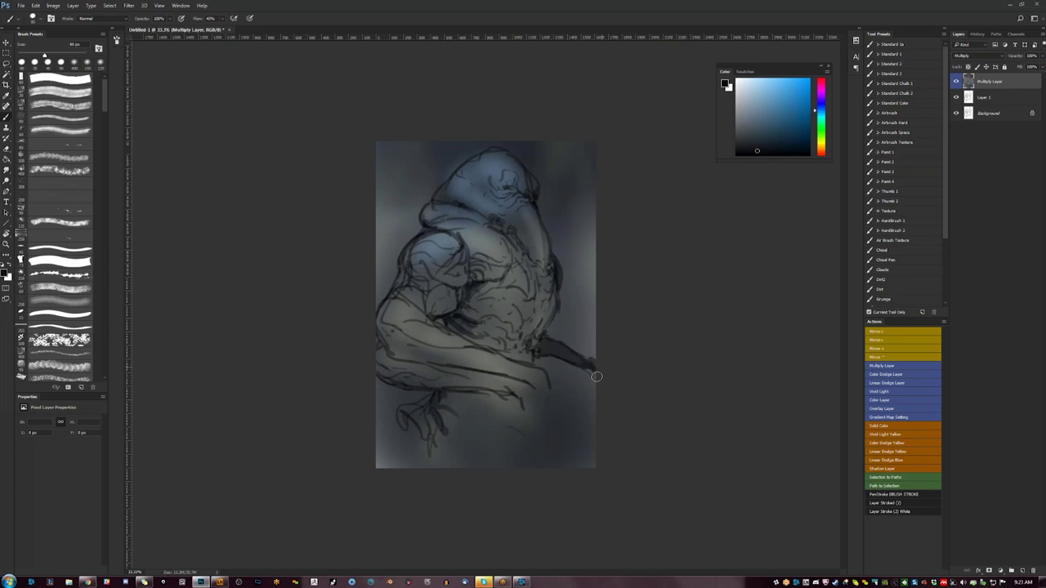
# - Darken the near elbow and the underside of the lower forearm with a sampled dark blue-grey and a larger brush
pyautogui.moveTo(376, 343)
pyautogui.mouseDown()
pyautogui.moveTo(383, 355)
pyautogui.moveTo(379, 345)
pyautogui.moveTo(421, 355)
pyautogui.moveTo(381, 376)
pyautogui.moveTo(401, 382)
pyautogui.mouseUp()
pyautogui.keyDown('alt'); pyautogui.click(400, 378); pyautogui.keyUp('alt')
pyautogui.press(']')
pyautogui.press(']')
pyautogui.moveTo(399, 344); pyautogui.dragTo(460, 381)
# - Mirror the canvas, shade the chest and the outer side of the torso in dark blue-grey, and restore the orientation
pyautogui.hotkey('ctrl', 'shift', 'h')
pyautogui.press('[')
pyautogui.press('[')
pyautogui.press('[')
pyautogui.press('[')
pyautogui.press('[')
pyautogui.press('[')
pyautogui.press('[')
pyautogui.press('[')
pyautogui.press('[')
pyautogui.press('[')
pyautogui.press('[')
pyautogui.moveTo(453, 270)
pyautogui.mouseDown()
pyautogui.moveTo(476, 284)
pyautogui.moveTo(455, 279)
pyautogui.moveTo(465, 284)
pyautogui.moveTo(421, 319)
pyautogui.moveTo(434, 334)
pyautogui.mouseUp()
pyautogui.moveTo(431, 307)
pyautogui.mouseDown()
pyautogui.moveTo(447, 353)
pyautogui.moveTo(466, 288)
pyautogui.mouseUp()
pyautogui.moveTo(466, 288)
pyautogui.mouseDown()
pyautogui.moveTo(475, 343)
pyautogui.moveTo(467, 315)
pyautogui.moveTo(486, 312)
pyautogui.mouseUp()
pyautogui.press(']')
pyautogui.press(']')
pyautogui.press(']')
pyautogui.press(']')
pyautogui.press(']')
pyautogui.press(']')
pyautogui.press('F2')
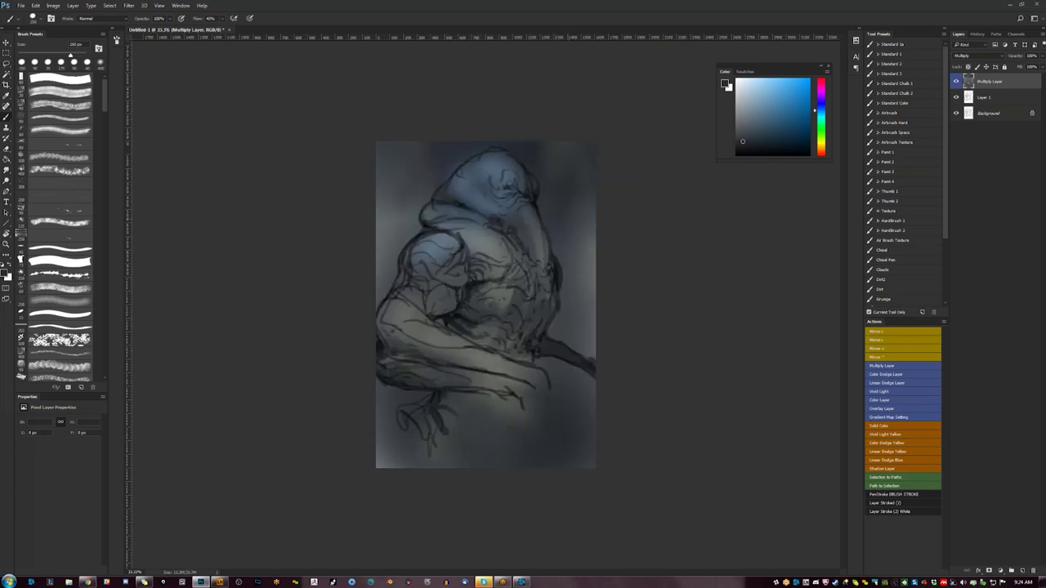
# - Sample a mid grey from the upper back and paint lighter strokes beside the trunk and its tip with a smaller brush
pyautogui.keyDown('alt'); pyautogui.click(484, 241); pyautogui.keyUp('alt')
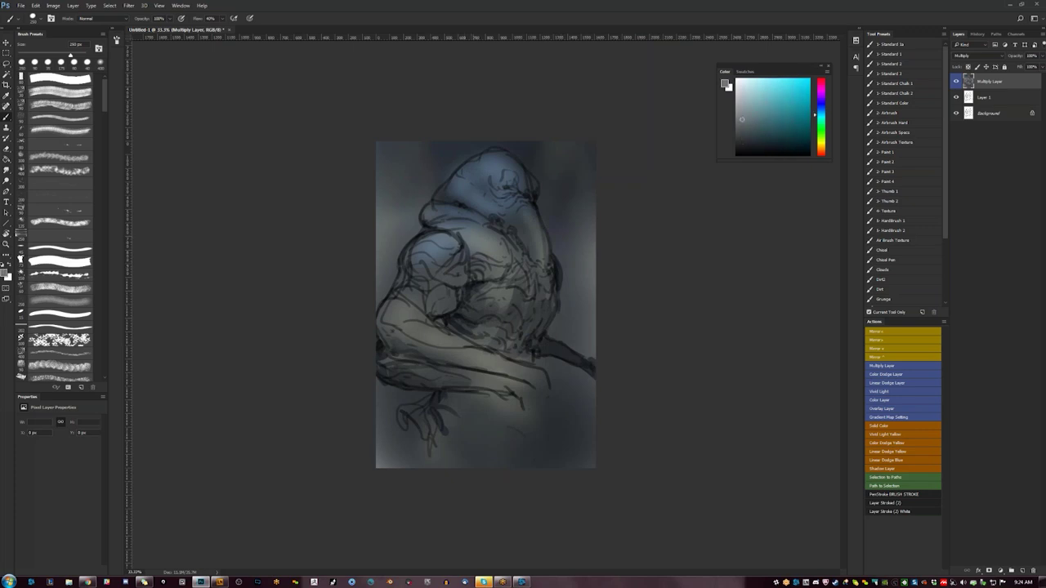
pyautogui.press('[')
pyautogui.press('[')
pyautogui.press('[')
pyautogui.press('[')
pyautogui.moveTo(514, 240); pyautogui.dragTo(529, 272)
pyautogui.moveTo(553, 261); pyautogui.dragTo(554, 279)
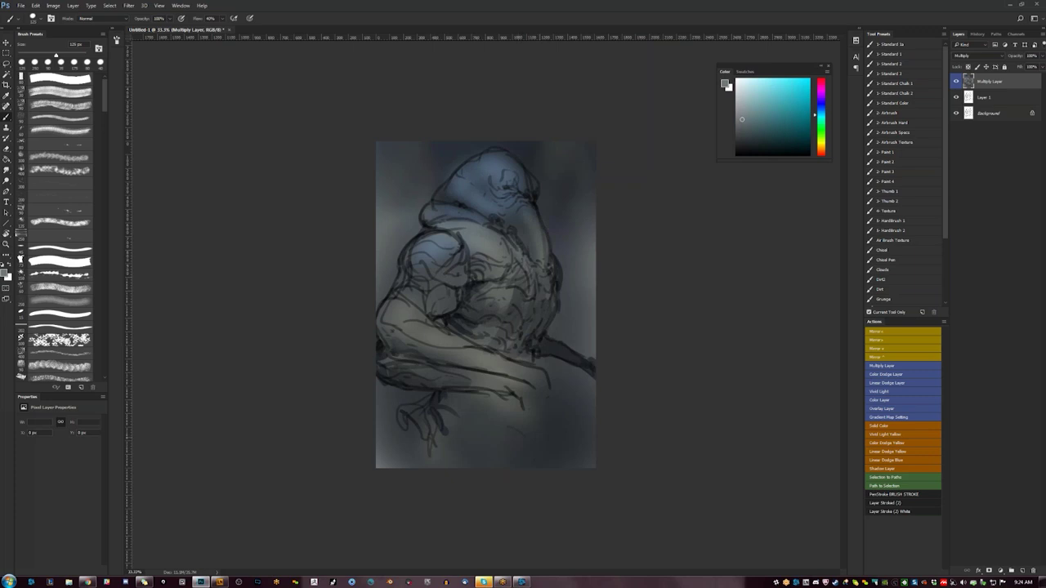
# - Mirror the canvas, add grey strokes down the chest below the trunk, and restore the orientation
pyautogui.hotkey('ctrl', 'shift', 'h')
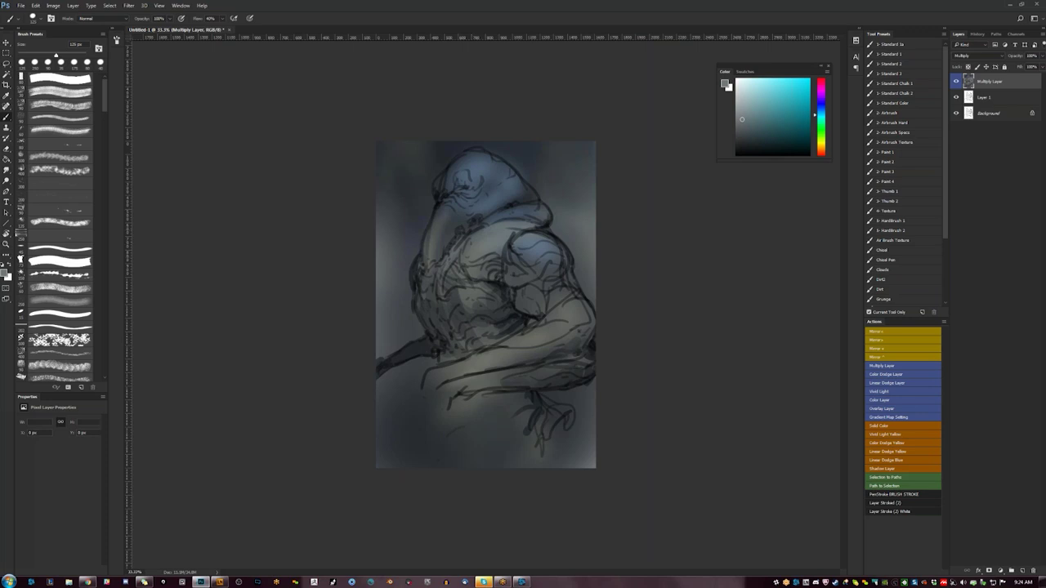
pyautogui.moveTo(455, 262)
pyautogui.mouseDown()
pyautogui.moveTo(447, 299)
pyautogui.moveTo(450, 284)
pyautogui.moveTo(442, 291)
pyautogui.moveTo(413, 276)
pyautogui.moveTo(434, 309)
pyautogui.mouseUp()
pyautogui.press('[')
pyautogui.press(']')
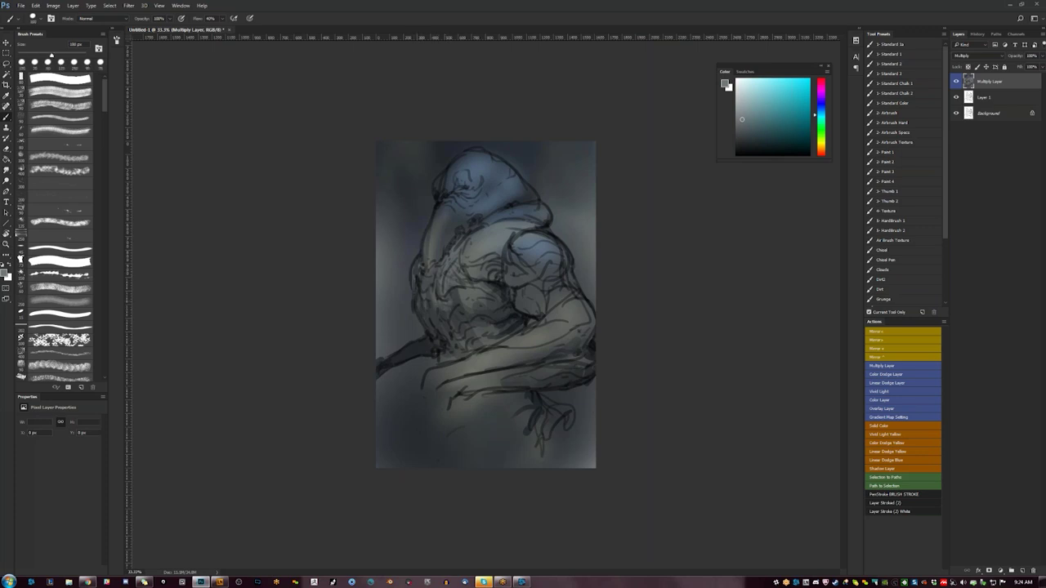
pyautogui.hotkey('ctrl', 'shift', 'h')
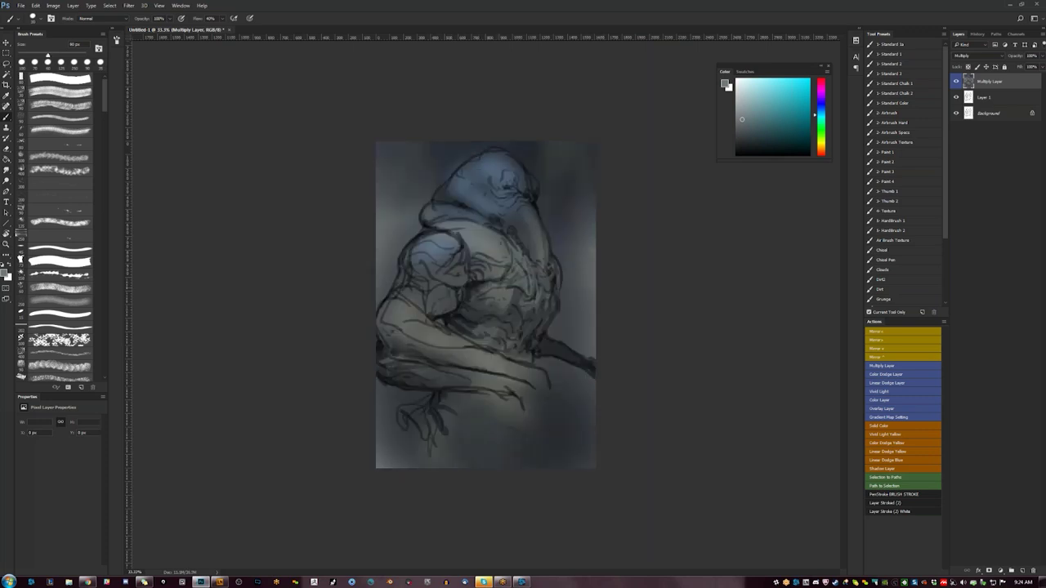
# - Add small grey accents beside the armpit and along the torso's outer contour below the trunk
pyautogui.moveTo(478, 291); pyautogui.dragTo(474, 295)
pyautogui.press('[')
pyautogui.moveTo(557, 286); pyautogui.dragTo(556, 300)
pyautogui.press(']')
pyautogui.press(']')
pyautogui.press(']')
pyautogui.press(']')
# - Mirror the canvas, touch up the trunk and the head's front edge with sampled greys and blues, and restore the orientation
pyautogui.keyDown('alt'); pyautogui.click(477, 196); pyautogui.keyUp('alt')
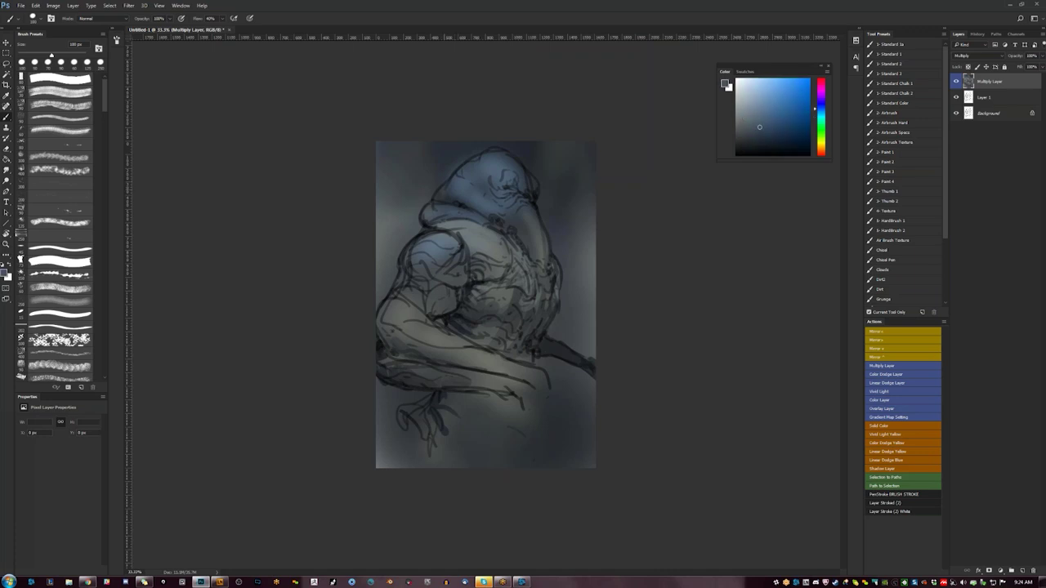
pyautogui.click(750, 138)
pyautogui.hotkey('ctrl', 'shift', 'h')
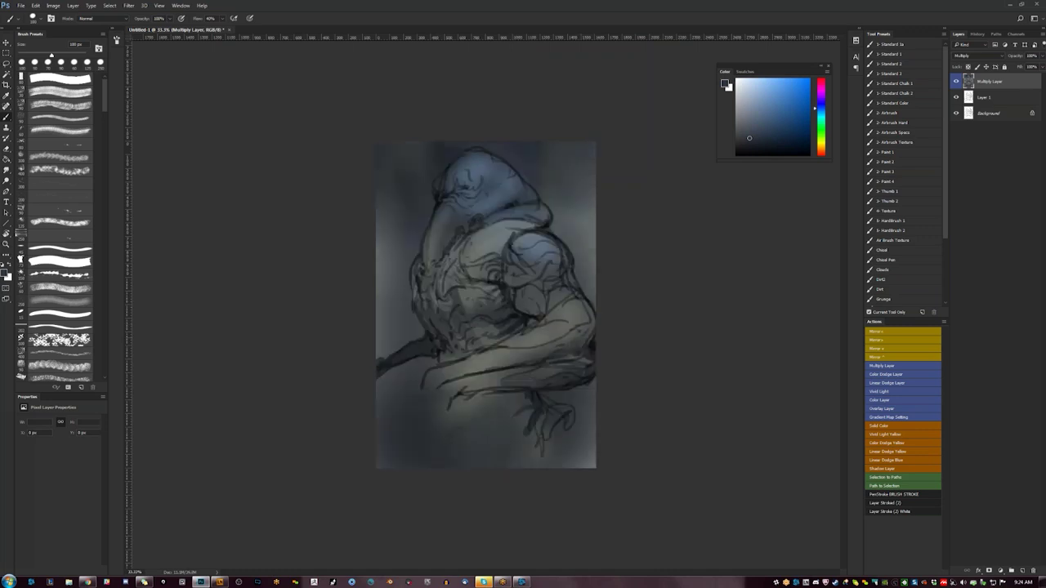
pyautogui.keyDown('alt'); pyautogui.click(437, 234); pyautogui.keyUp('alt')
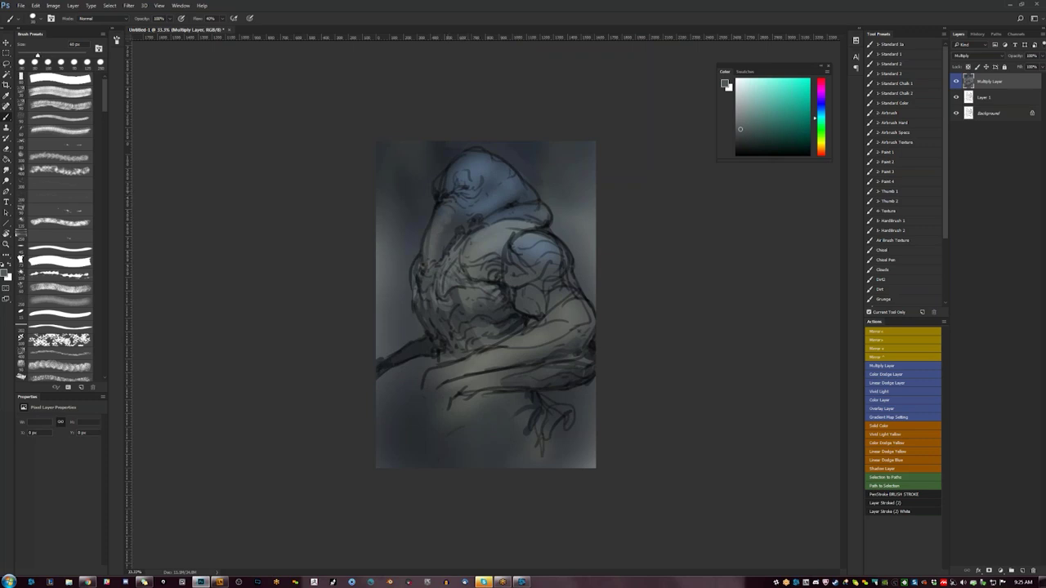
pyautogui.keyDown('alt'); pyautogui.click(467, 176); pyautogui.keyUp('alt')
pyautogui.press(']')
pyautogui.press(']')
pyautogui.moveTo(438, 178); pyautogui.dragTo(438, 190)
pyautogui.hotkey('ctrl', 'shift', 'h')
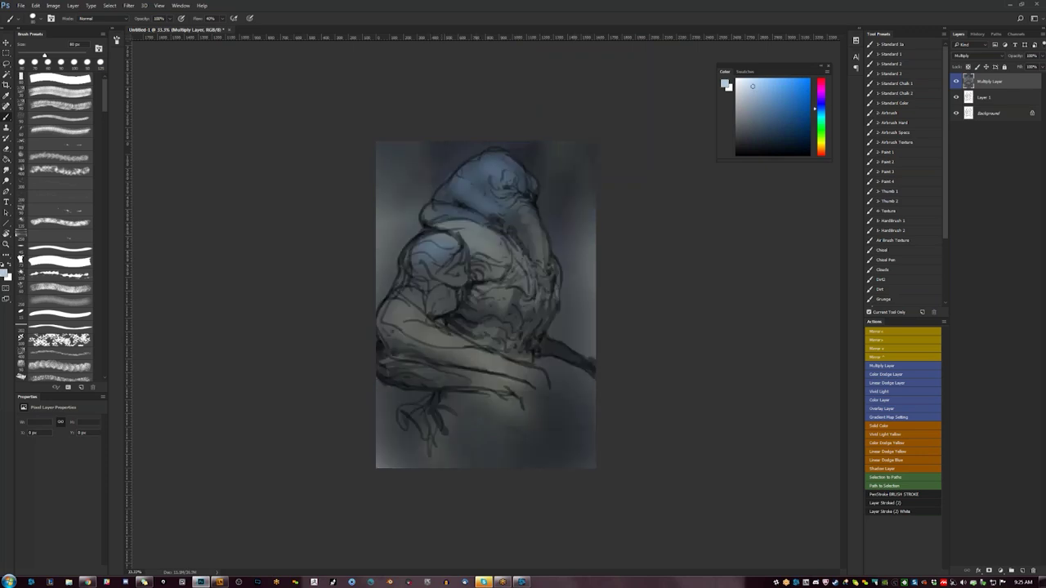
# - Highlight the top of the near shoulder in a light blue sampled there and slightly adjusted
pyautogui.keyDown('alt'); pyautogui.click(424, 234); pyautogui.keyUp('alt')
pyautogui.keyDown('alt'); pyautogui.click(425, 234); pyautogui.keyUp('alt')
pyautogui.click(756, 91)
# - Duplicate Layer 1 and apply Hue/Saturation to the copy with saturation -23 and raised lightness
pyautogui.click(995, 99)
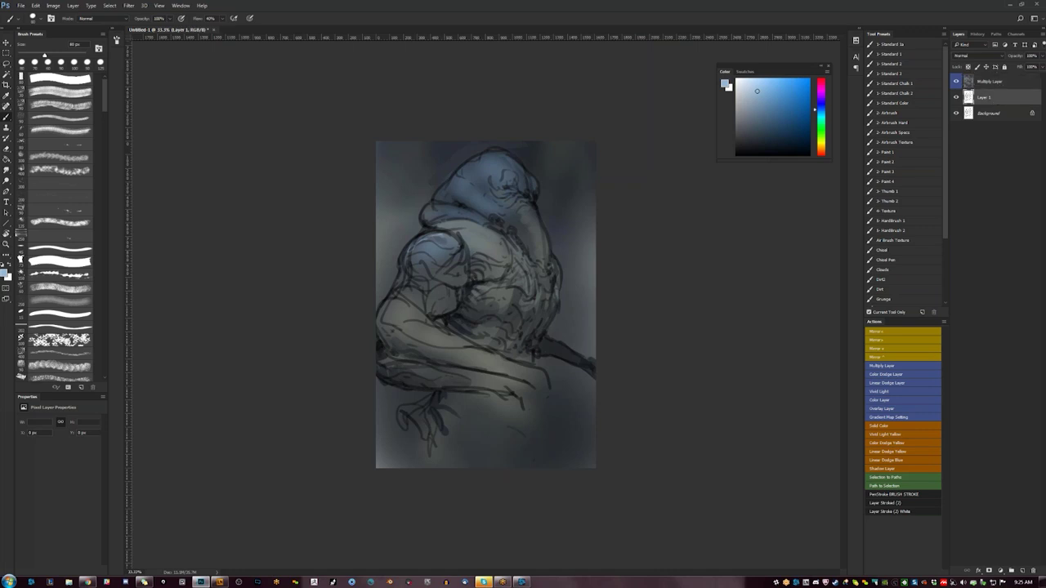
pyautogui.hotkey('ctrl', 'j')
pyautogui.hotkey('ctrl', 'u')
pyautogui.moveTo(694, 336); pyautogui.dragTo(700, 338)
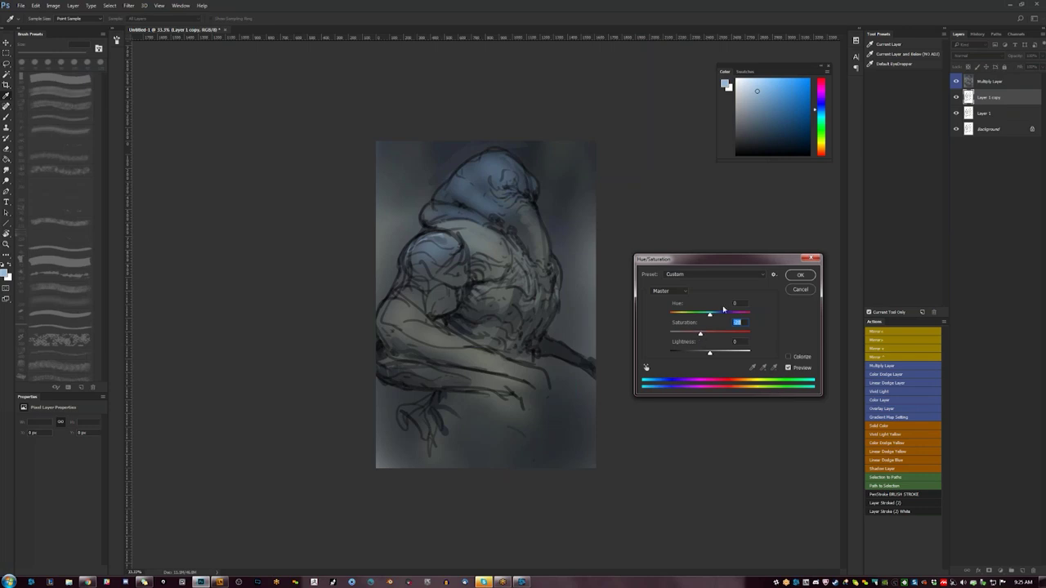
pyautogui.moveTo(709, 353); pyautogui.dragTo(724, 353)
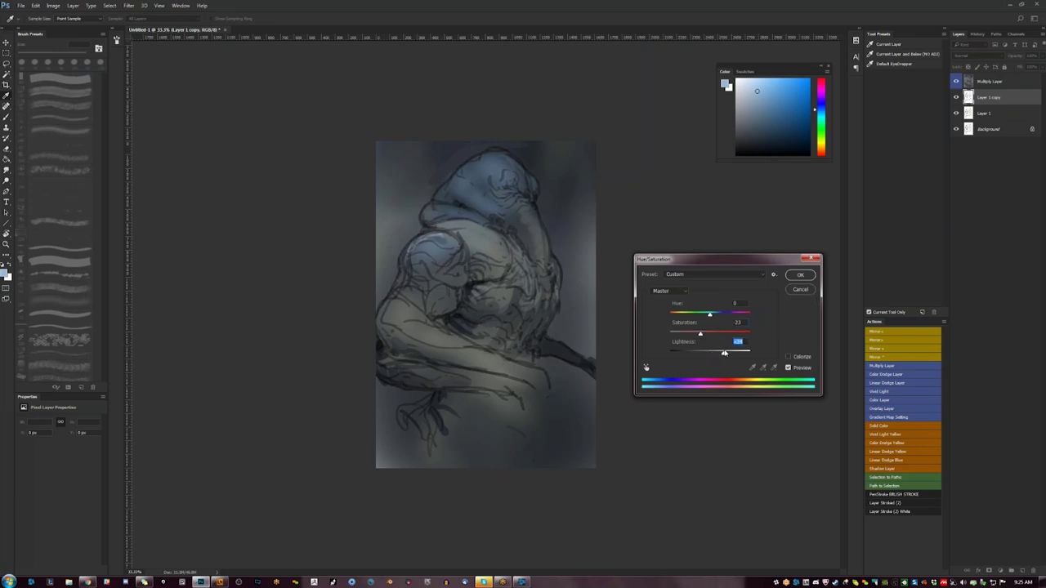
pyautogui.click(801, 275)
pyautogui.press('b')
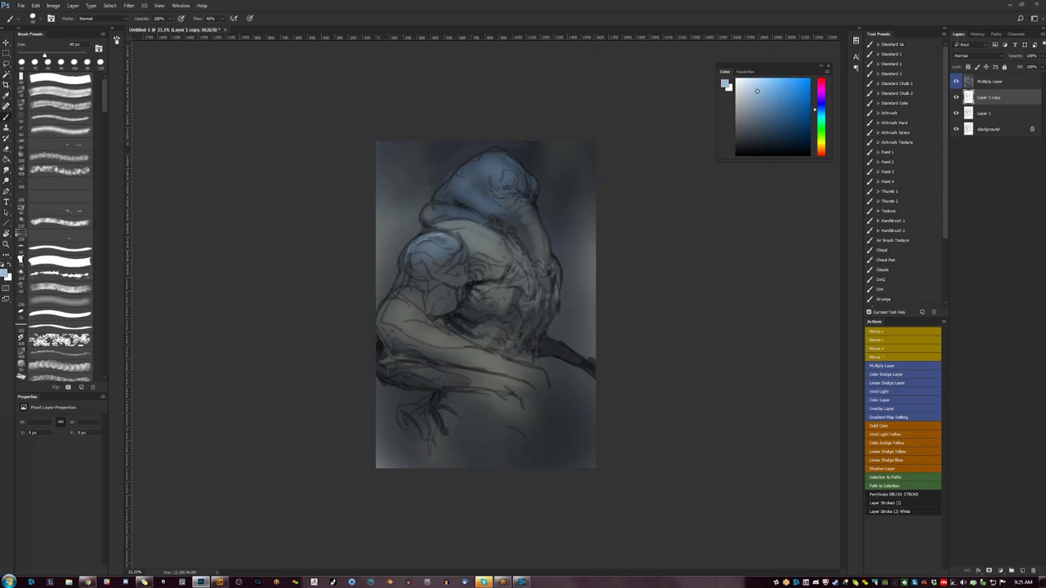
# - On the Multiply Layer, paint light blue-grey highlights over the near shoulder's top and outer edge
pyautogui.click(969, 81)
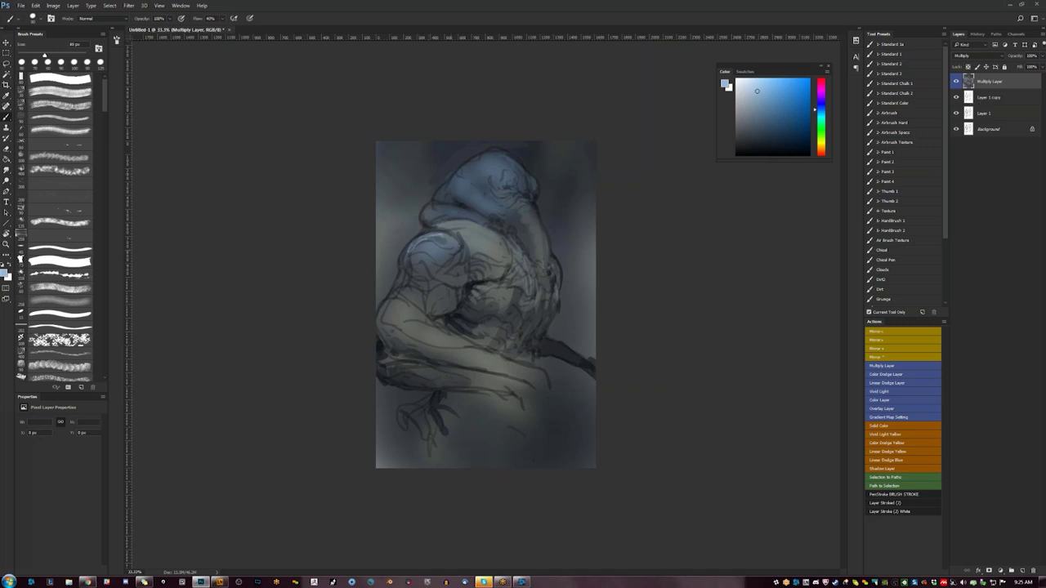
pyautogui.hotkey('ctrl', '+')
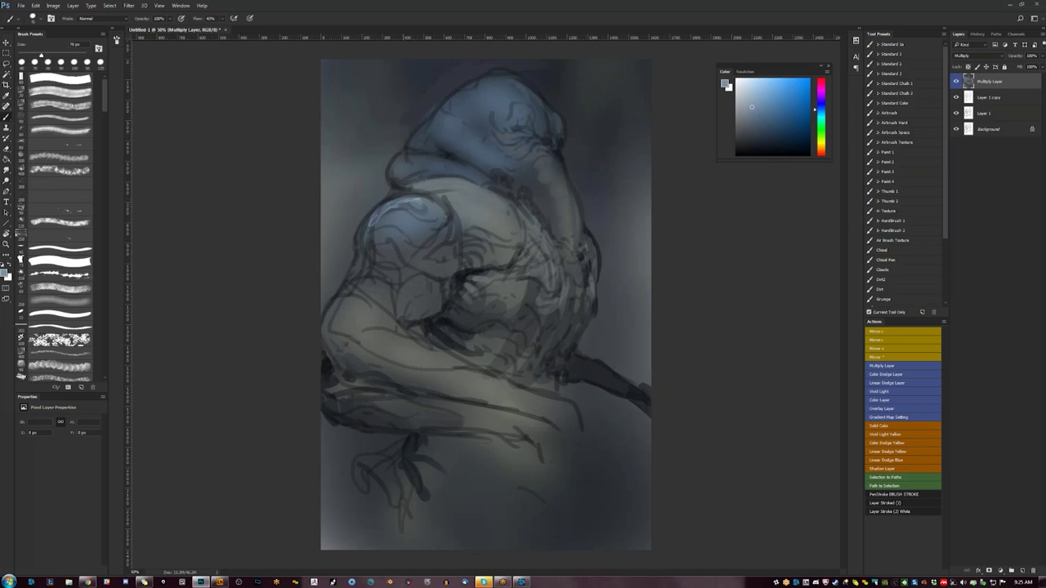
pyautogui.press('[')
pyautogui.moveTo(408, 206); pyautogui.dragTo(420, 210)
pyautogui.press(']')
pyautogui.press(']')
pyautogui.press(']')
pyautogui.press(']')
pyautogui.press(']')
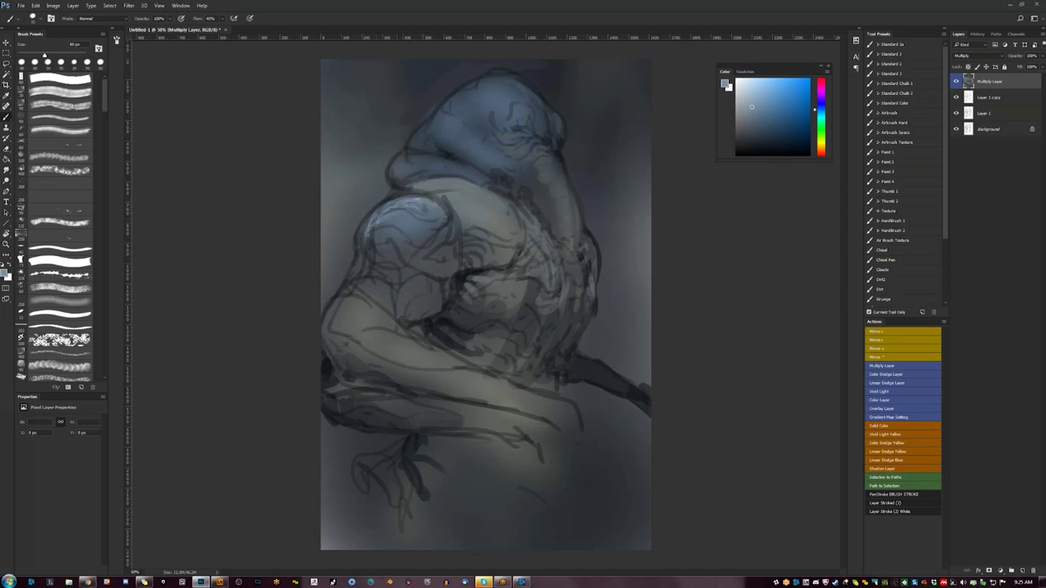
pyautogui.moveTo(376, 231)
pyautogui.mouseDown()
pyautogui.moveTo(388, 232)
pyautogui.moveTo(357, 271)
pyautogui.mouseUp()
# - Paint the top and back of the head with blue tones sampled from it
pyautogui.moveTo(470, 86); pyautogui.dragTo(448, 104)
pyautogui.keyDown('alt'); pyautogui.click(462, 102); pyautogui.keyUp('alt')
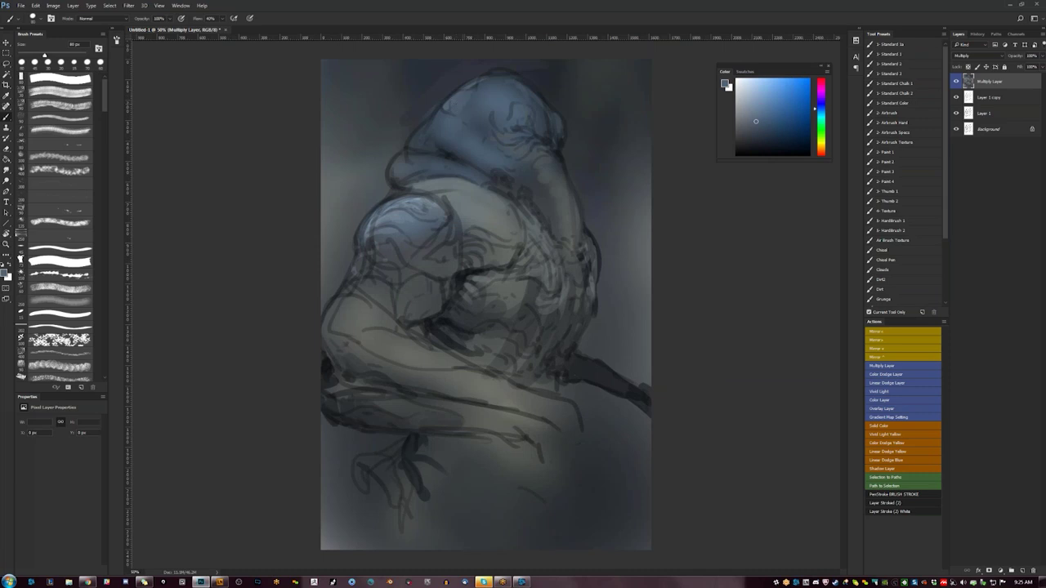
pyautogui.keyDown('alt'); pyautogui.click(468, 92); pyautogui.keyUp('alt')
pyautogui.keyDown('alt'); pyautogui.click(468, 87); pyautogui.keyUp('alt')
pyautogui.moveTo(497, 76); pyautogui.dragTo(525, 85)
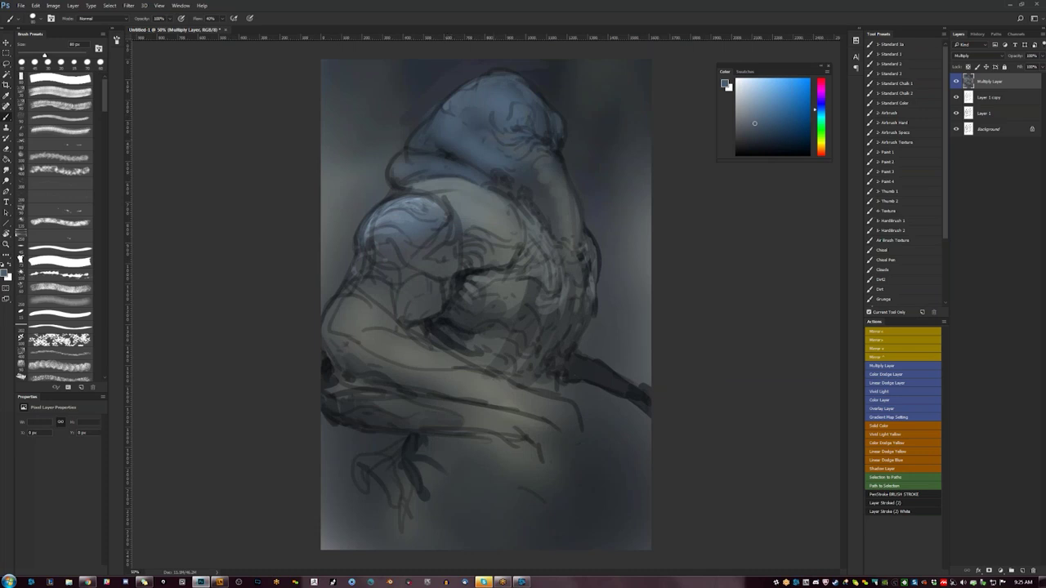
# - Paint blue tones over the folds at the back of the head, using picked and sampled blues and a smaller brush
pyautogui.click(749, 114)
pyautogui.click(754, 125)
pyautogui.click(755, 95)
pyautogui.keyDown('alt'); pyautogui.click(441, 117); pyautogui.keyUp('alt')
pyautogui.moveTo(442, 113); pyautogui.dragTo(439, 123)
pyautogui.press('[')
pyautogui.press('[')
pyautogui.press('[')
pyautogui.keyDown('alt'); pyautogui.click(422, 134); pyautogui.keyUp('alt')
pyautogui.moveTo(429, 141); pyautogui.dragTo(426, 149)
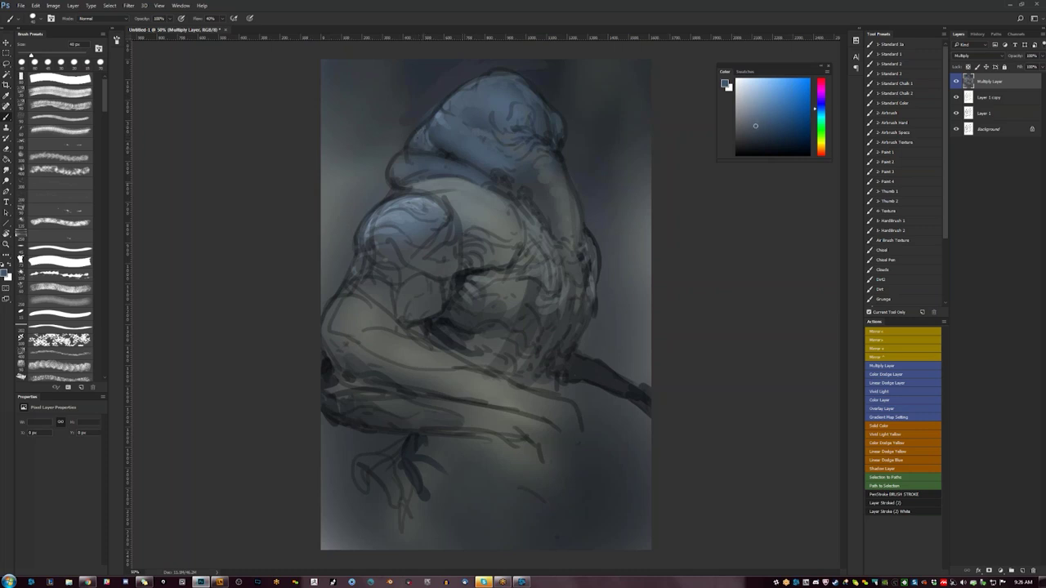
pyautogui.click(434, 152)
# - Blend sampled blues across the back of the head and its fold on the mirrored canvas, and restore the orientation
pyautogui.press(']')
pyautogui.press(']')
pyautogui.press(']')
pyautogui.press(']')
pyautogui.press(']')
pyautogui.keyDown('alt'); pyautogui.click(441, 114); pyautogui.keyUp('alt')
pyautogui.keyDown('alt'); pyautogui.click(460, 122); pyautogui.keyUp('alt')
pyautogui.hotkey('ctrl', 'shift', 'h')
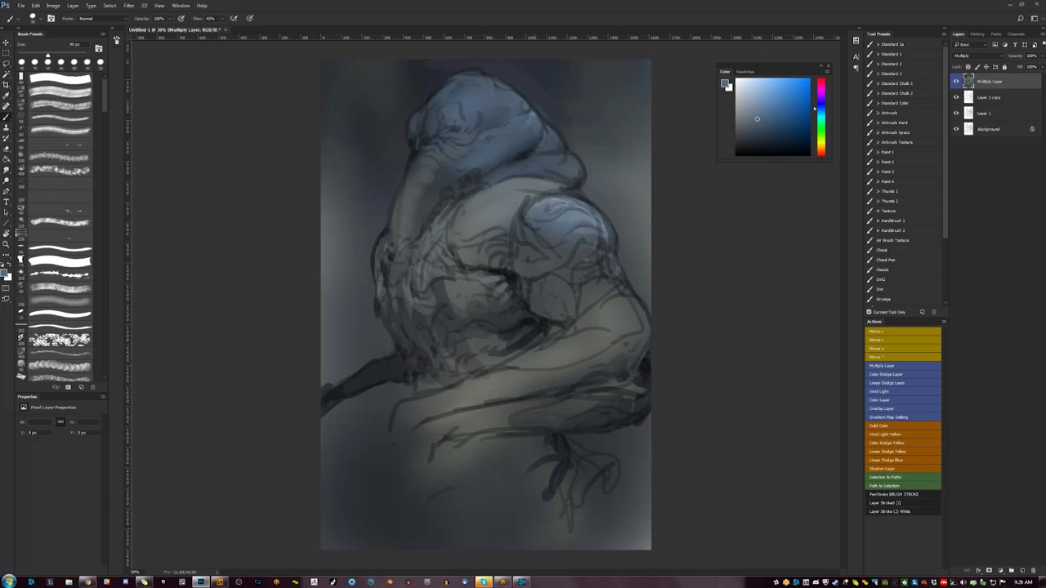
pyautogui.keyDown('alt'); pyautogui.click(535, 111); pyautogui.keyUp('alt')
pyautogui.press('[')
pyautogui.moveTo(516, 142); pyautogui.dragTo(523, 137)
pyautogui.keyDown('alt'); pyautogui.click(518, 145); pyautogui.keyUp('alt')
pyautogui.hotkey('ctrl', 'shift', 'h')
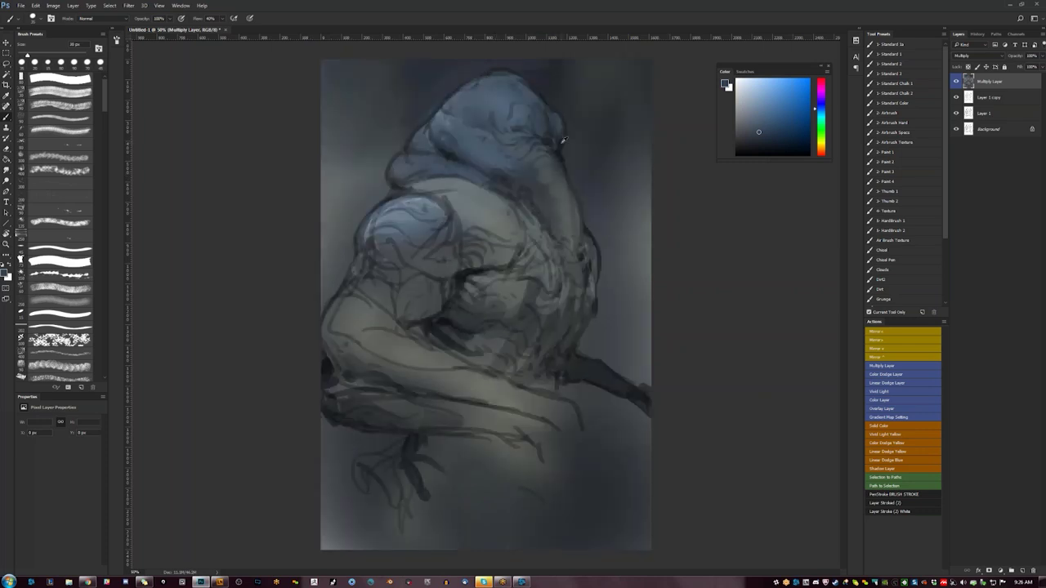
# - Darken the creases on the face and under the head with a sampled near-black blue, and mirror the canvas
pyautogui.keyDown('alt'); pyautogui.click(562, 140); pyautogui.keyUp('alt')
pyautogui.moveTo(499, 128); pyautogui.dragTo(512, 129)
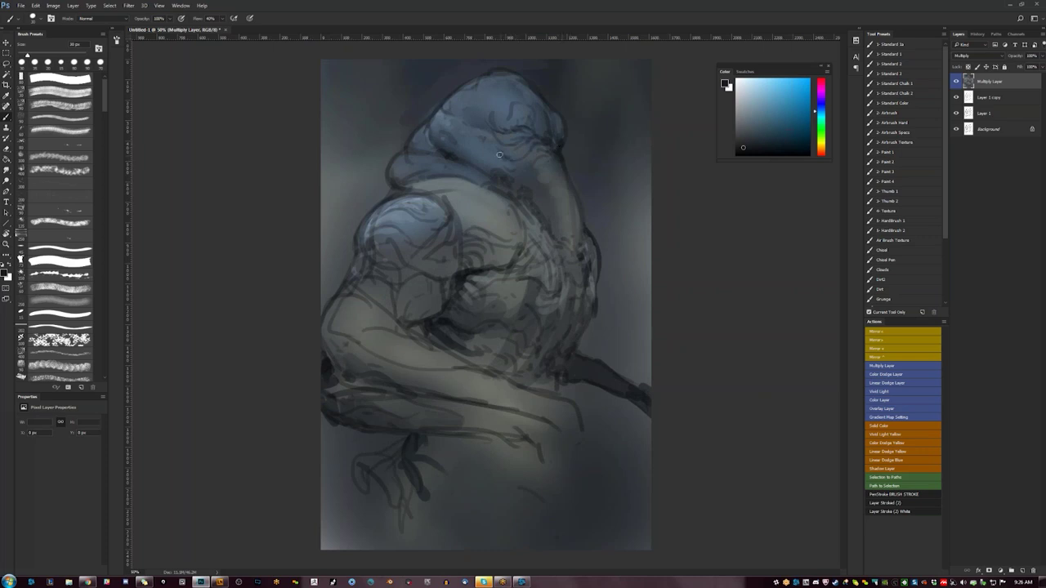
pyautogui.press(']')
pyautogui.hotkey('ctrl', 'shift', 'h')
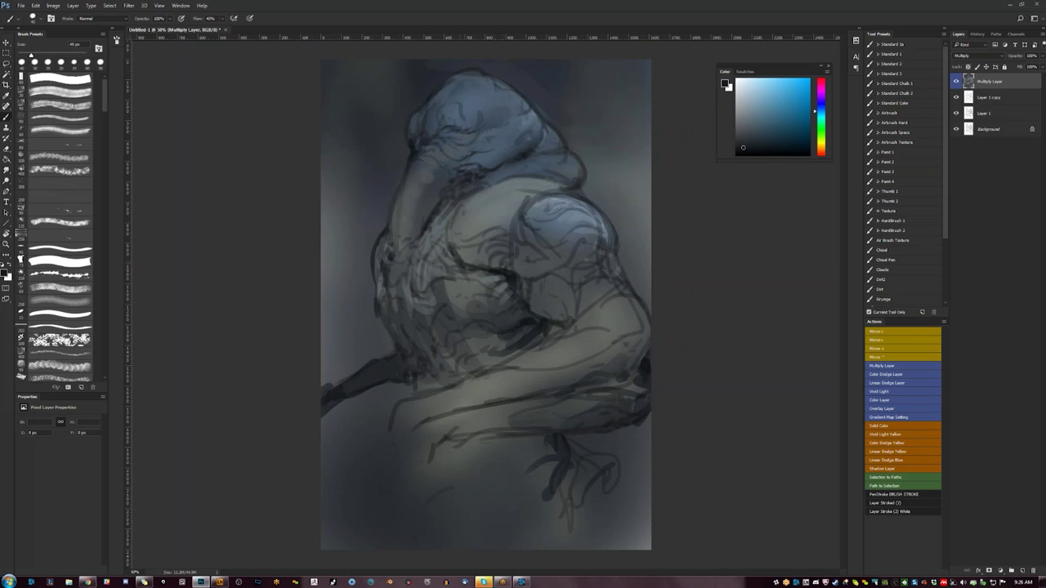
# - Shade the upper chest between the trunk and the near shoulder with sampled grey-greens, and restore the canvas orientation
pyautogui.keyDown('alt'); pyautogui.click(458, 238); pyautogui.keyUp('alt')
pyautogui.keyDown('alt'); pyautogui.click(456, 235); pyautogui.keyUp('alt')
pyautogui.moveTo(455, 241); pyautogui.dragTo(466, 268)
pyautogui.keyDown('alt'); pyautogui.click(459, 245); pyautogui.keyUp('alt')
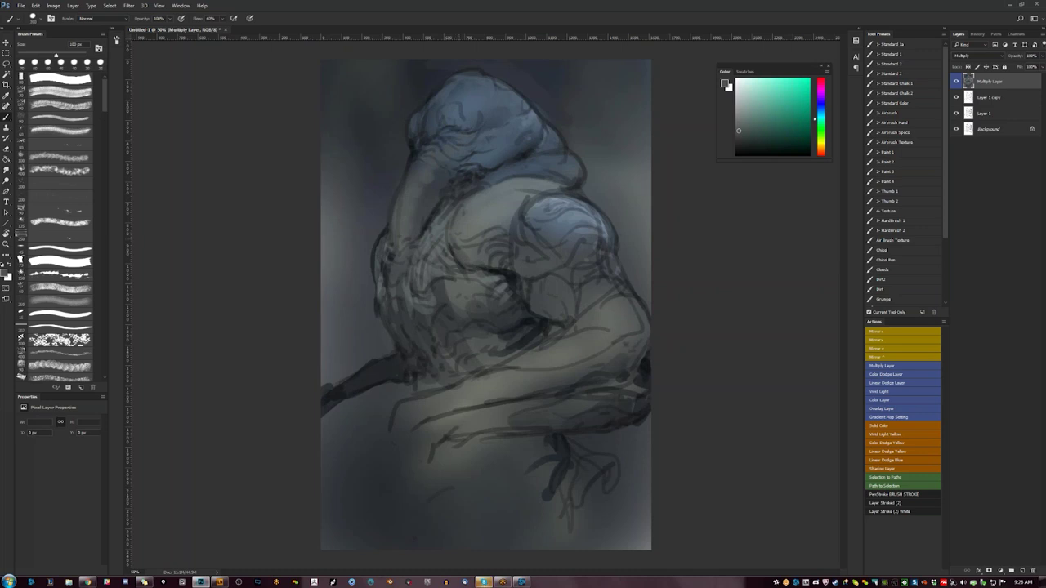
pyautogui.press(']')
pyautogui.press(']')
pyautogui.press(']')
pyautogui.press(']')
pyautogui.press(']')
pyautogui.hotkey('ctrl', 'shift', 'h')
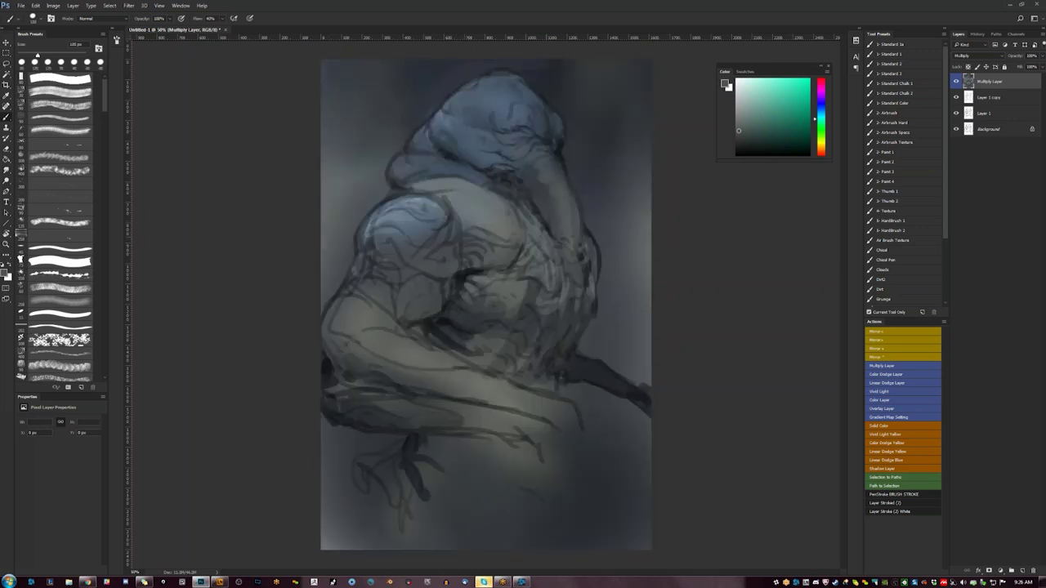
# - Mirror the canvas and darken the torso's outer edge below the trunk with sampled grey-green tones
pyautogui.click(745, 127)
pyautogui.press('z')
pyautogui.keyDown('alt'); pyautogui.click(564, 208); pyautogui.keyUp('alt')
pyautogui.keyDown('alt'); pyautogui.click(564, 208); pyautogui.keyUp('alt')
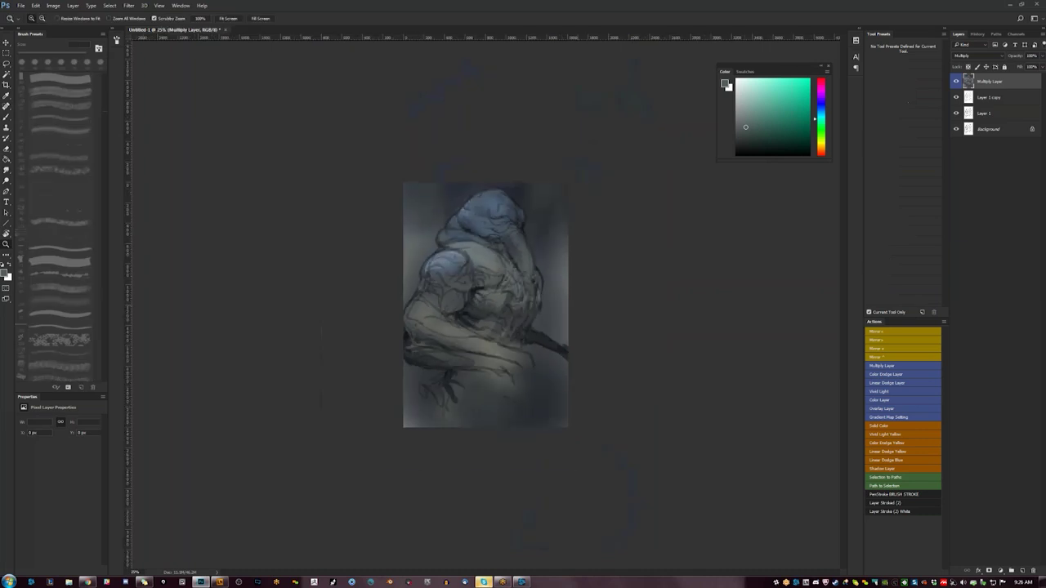
pyautogui.press('F2')
pyautogui.press('b')
pyautogui.press('z')
pyautogui.click(431, 313)
pyautogui.click(432, 313)
pyautogui.press('b')
pyautogui.keyDown('alt'); pyautogui.click(432, 314); pyautogui.keyUp('alt')
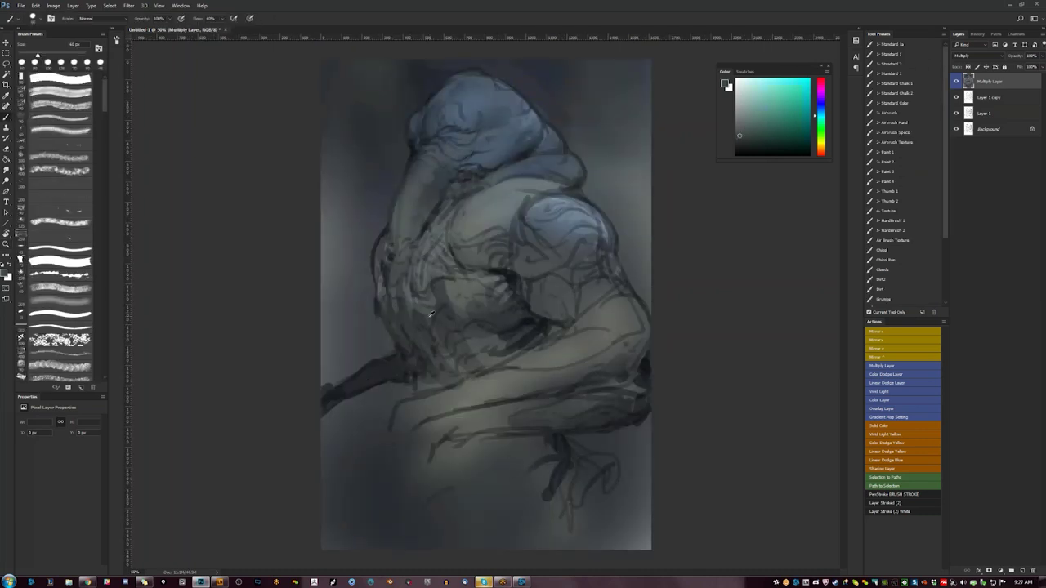
pyautogui.keyDown('alt'); pyautogui.click(390, 304); pyautogui.keyUp('alt')
pyautogui.moveTo(391, 301)
pyautogui.mouseDown()
pyautogui.moveTo(390, 323)
pyautogui.moveTo(384, 314)
pyautogui.mouseUp()
pyautogui.keyDown('alt'); pyautogui.click(388, 295); pyautogui.keyUp('alt')
# - Shade the lower torso above the forearm with a larger brush, and sample a grey from the belly
pyautogui.press(']')
pyautogui.press(']')
pyautogui.moveTo(449, 378); pyautogui.dragTo(424, 305)
pyautogui.press('[')
pyautogui.keyDown('alt'); pyautogui.click(447, 307); pyautogui.keyUp('alt')
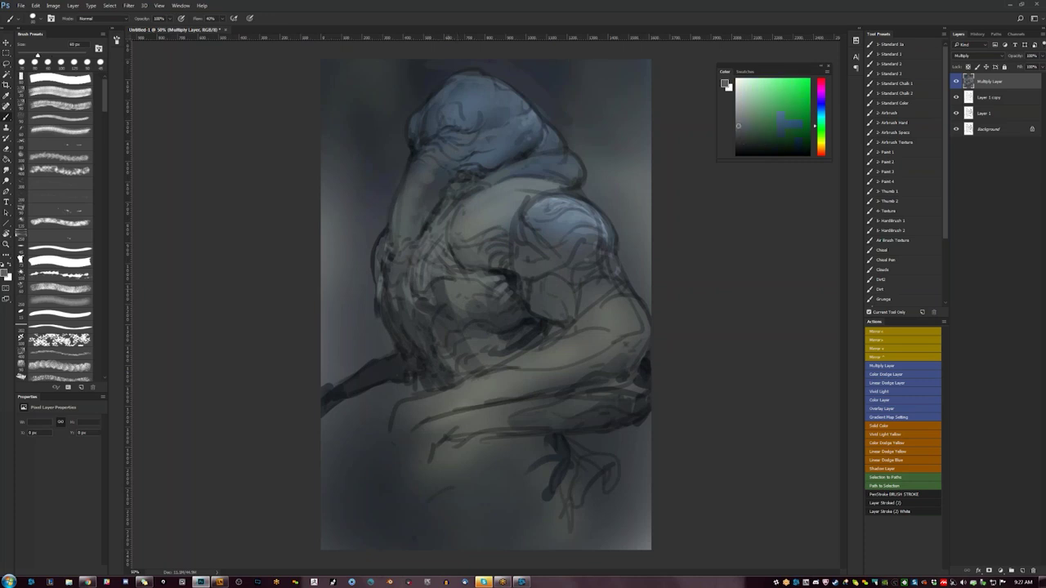
pyautogui.keyDown('alt'); pyautogui.click(447, 307); pyautogui.keyUp('alt')
pyautogui.keyDown('alt'); pyautogui.click(447, 307); pyautogui.keyUp('alt')
# - Refine the belly folds in the sampled grey with varied brush sizes, and restore the canvas orientation
pyautogui.press('[')
pyautogui.press('[')
pyautogui.press('[')
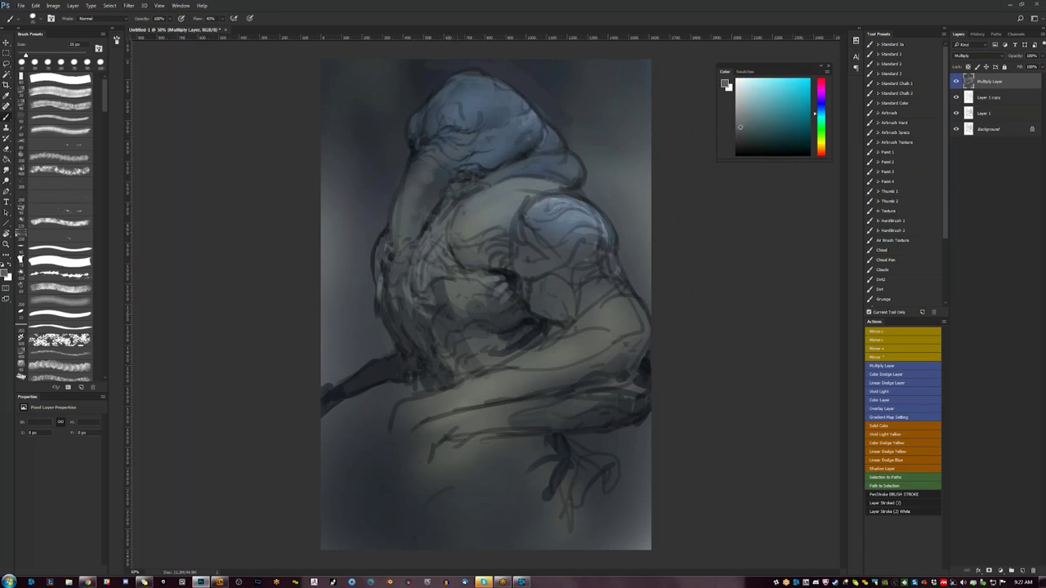
pyautogui.press(']')
pyautogui.press(']')
pyautogui.press(']')
pyautogui.press(']')
pyautogui.hotkey('ctrl', '-')
pyautogui.hotkey('ctrl', '-')
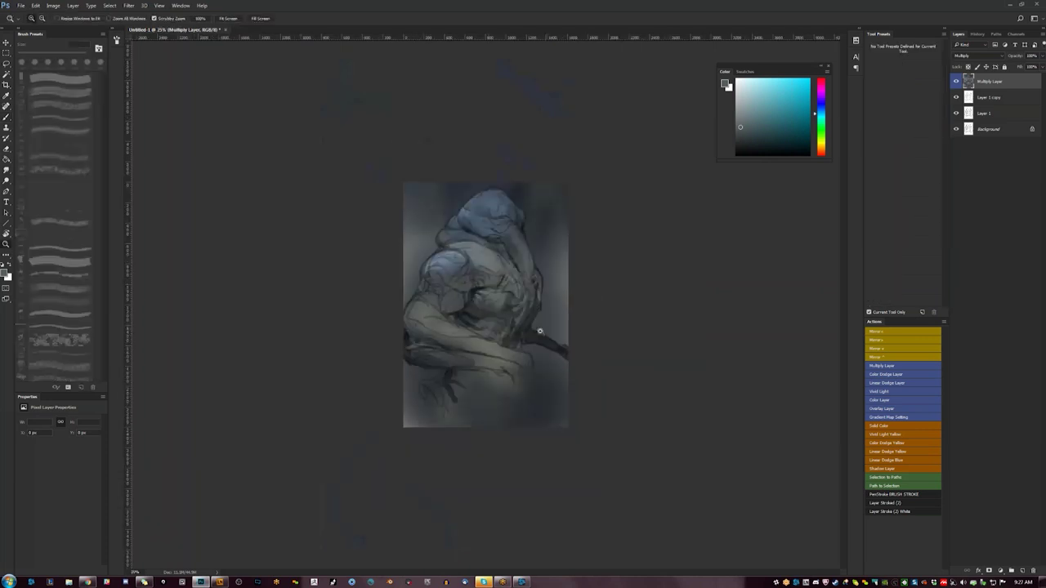
pyautogui.hotkey('ctrl', '+')
pyautogui.hotkey('ctrl', '+')
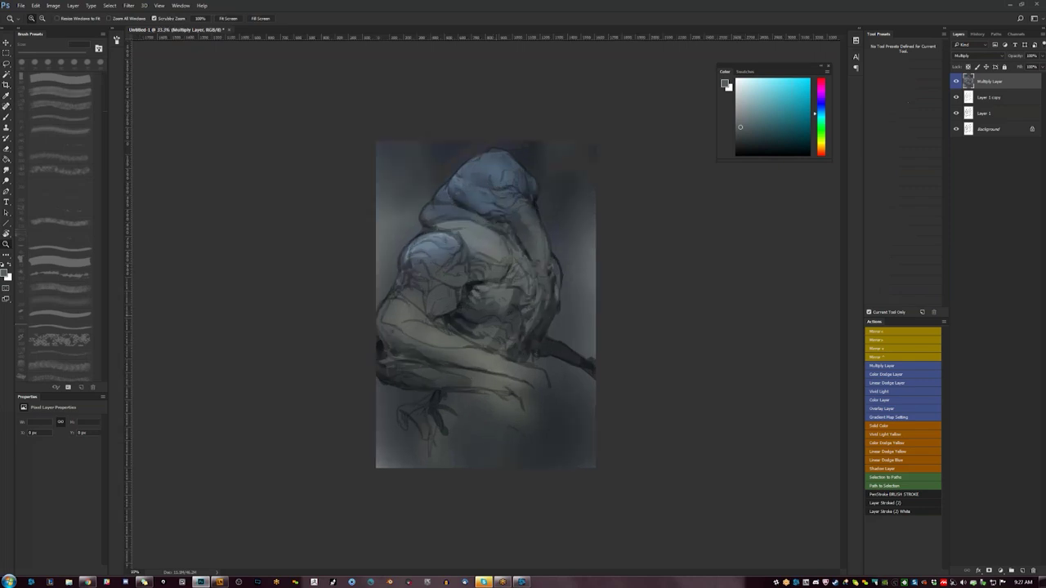
# - Add near-black blue accents beside the near upper arm and across the chest crease, and mirror the canvas
pyautogui.keyDown('alt'); pyautogui.click(456, 283); pyautogui.keyUp('alt')
pyautogui.moveTo(453, 277); pyautogui.dragTo(450, 286)
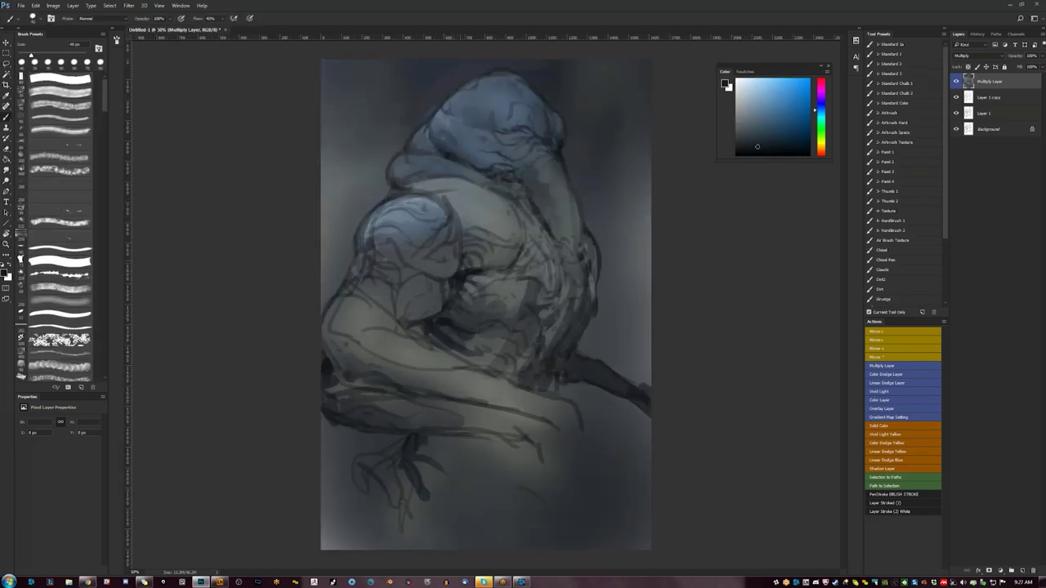
pyautogui.moveTo(464, 232); pyautogui.dragTo(487, 232)
pyautogui.press('z')
pyautogui.hotkey('ctrl', '-')
pyautogui.hotkey('ctrl', '-')
pyautogui.press('F2')
pyautogui.keyDown('ctrl'); pyautogui.click(496, 297); pyautogui.keyUp('ctrl')
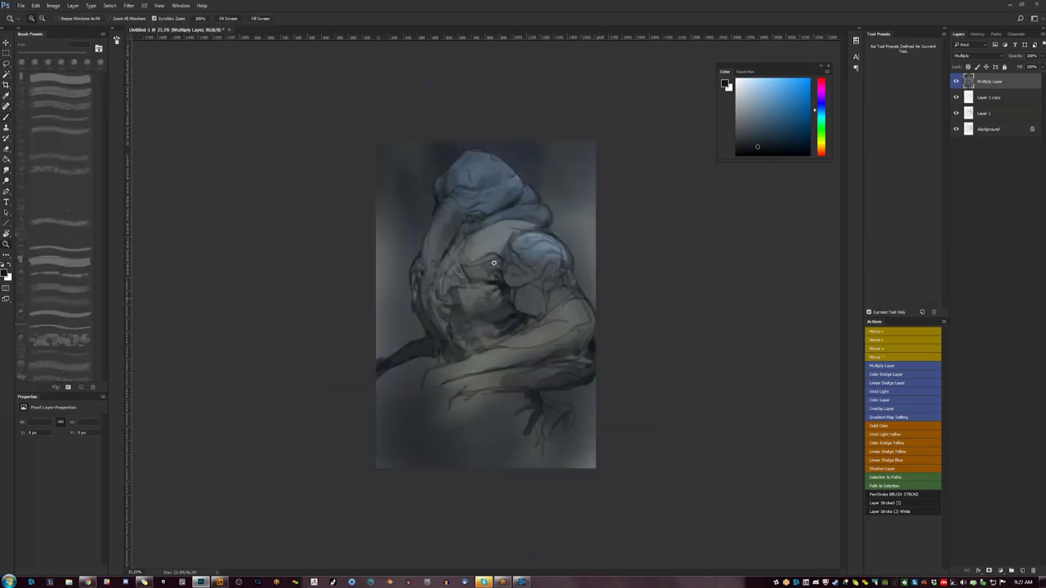
# - Darken the chest folds beside the near shoulder with a sampled dark blue-grey, and mirror the canvas
pyautogui.keyDown('ctrl'); pyautogui.click(496, 297); pyautogui.keyUp('ctrl')
pyautogui.keyDown('alt'); pyautogui.click(490, 230); pyautogui.keyUp('alt')
pyautogui.moveTo(485, 228); pyautogui.dragTo(502, 226)
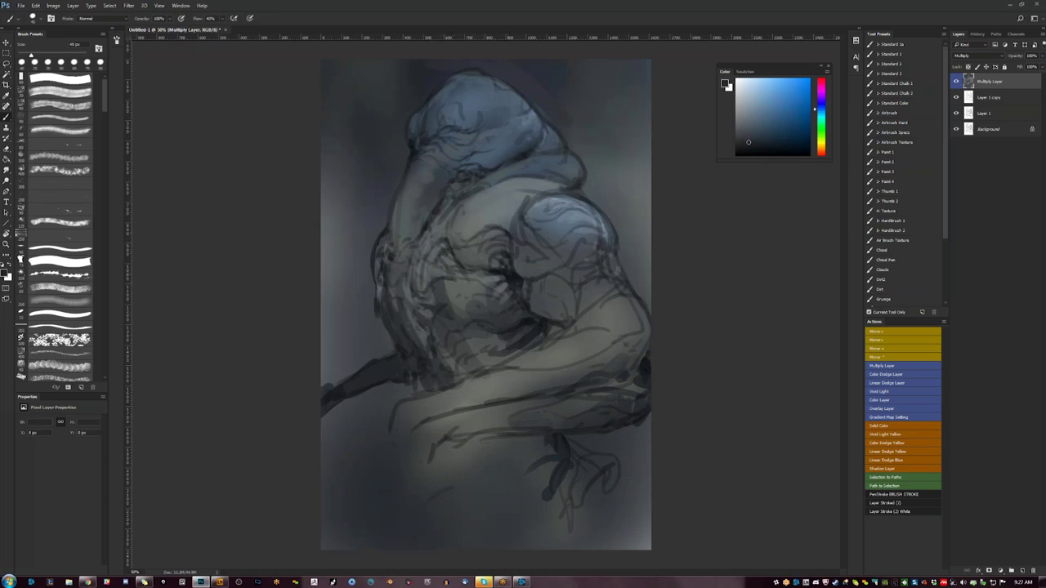
pyautogui.hotkey('ctrl', 'shift', 'h')
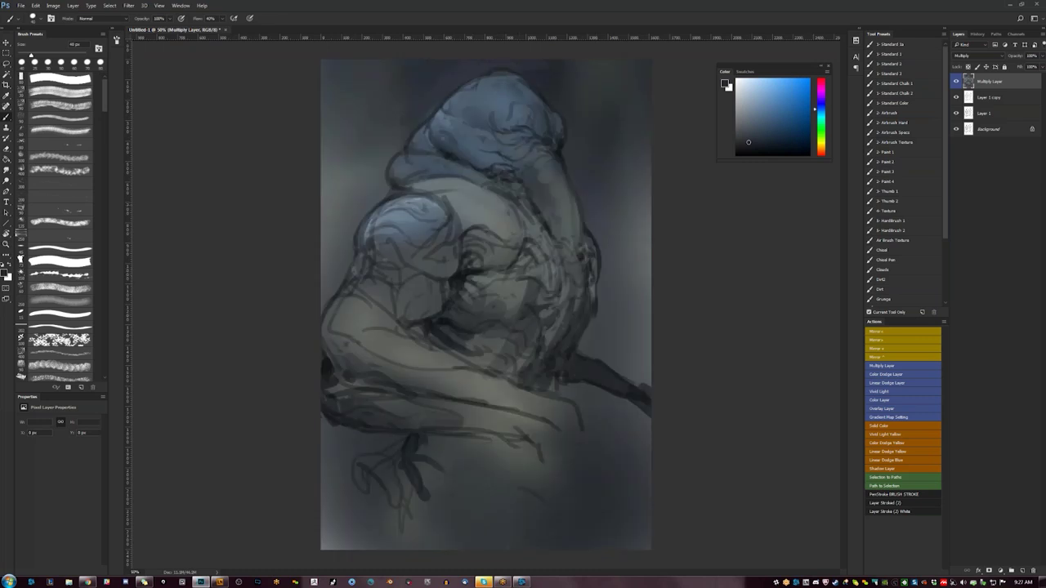
# - Paint pale blue highlights on top of the near shoulder with a smaller brush in a sampled tone, and mirror the canvas
pyautogui.keyDown('alt'); pyautogui.click(498, 204); pyautogui.keyUp('alt')
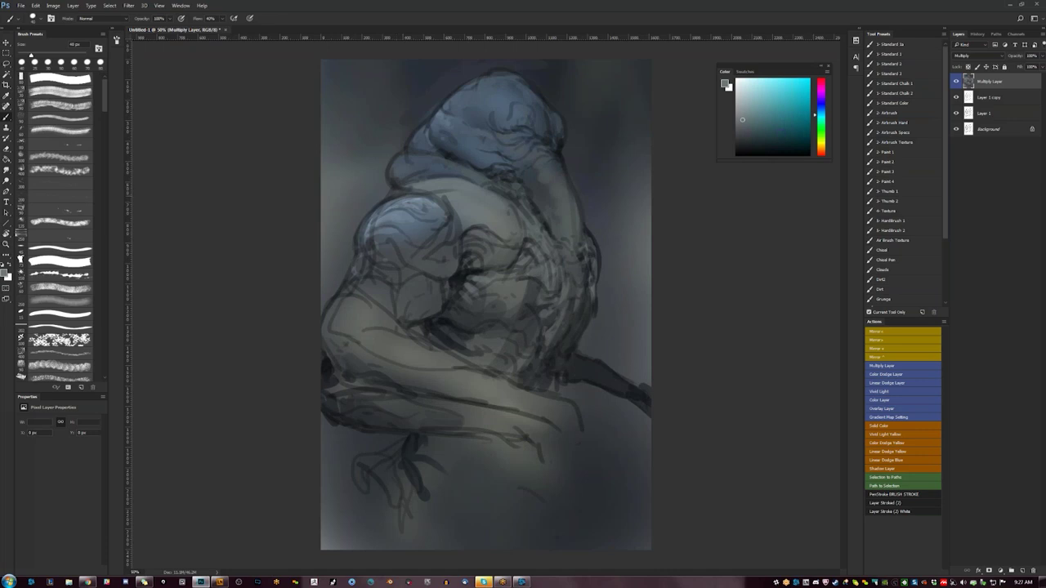
pyautogui.keyDown('alt'); pyautogui.click(421, 194); pyautogui.keyUp('alt')
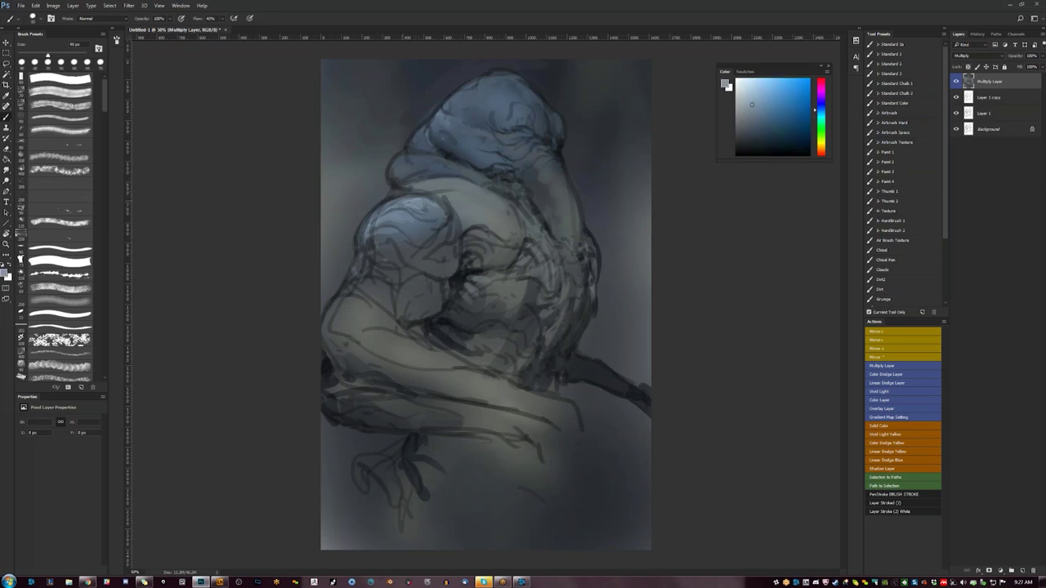
pyautogui.press('[')
pyautogui.press('[')
pyautogui.press('[')
pyautogui.press('[')
pyautogui.press('[')
pyautogui.moveTo(419, 213); pyautogui.dragTo(427, 218)
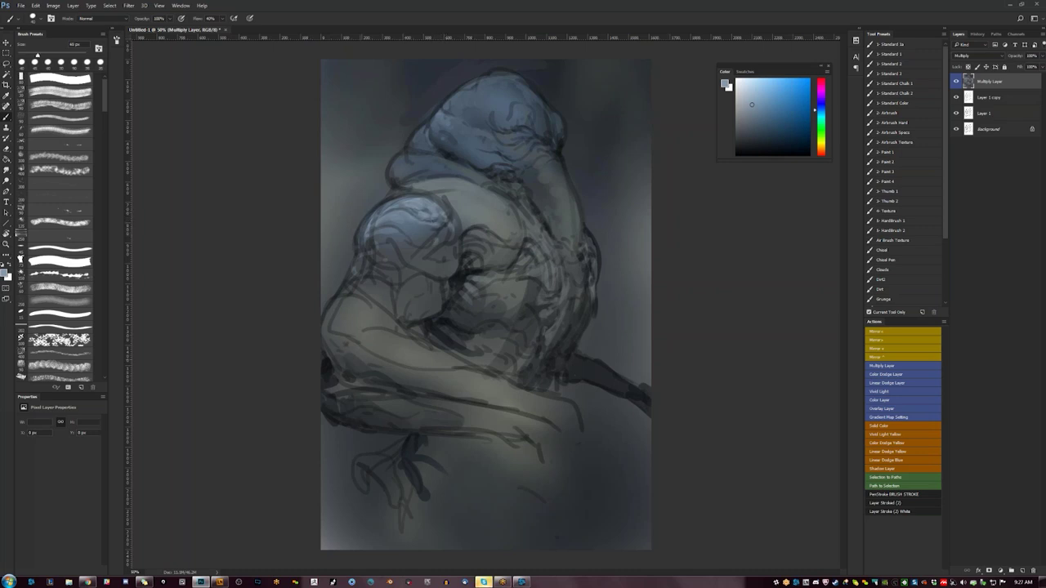
pyautogui.hotkey('ctrl', 'shift', 'h')
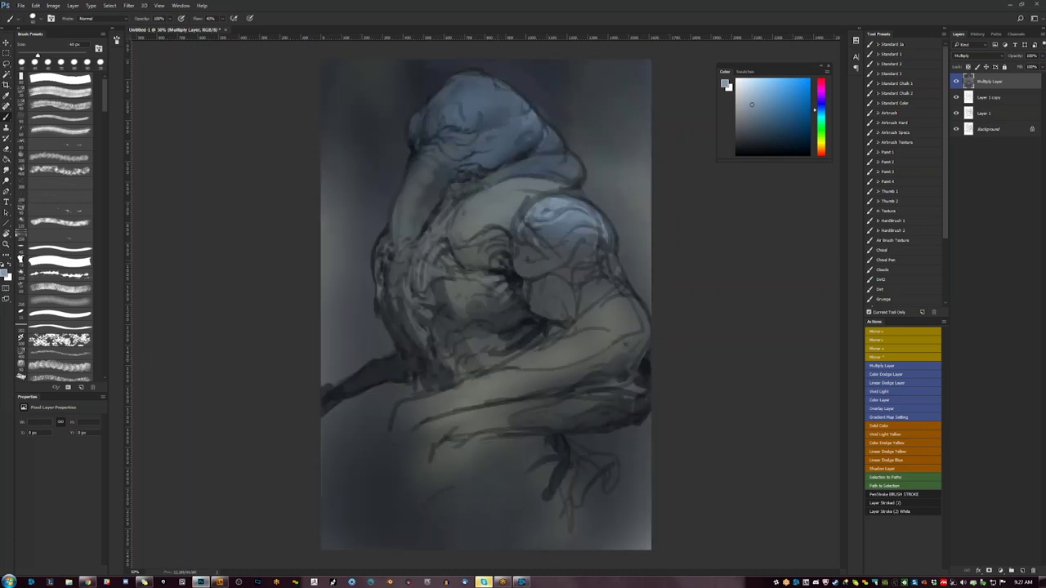
# - Shade the folds of the head in dark blue with an enlarged brush, and mirror the canvas
pyautogui.press('r')
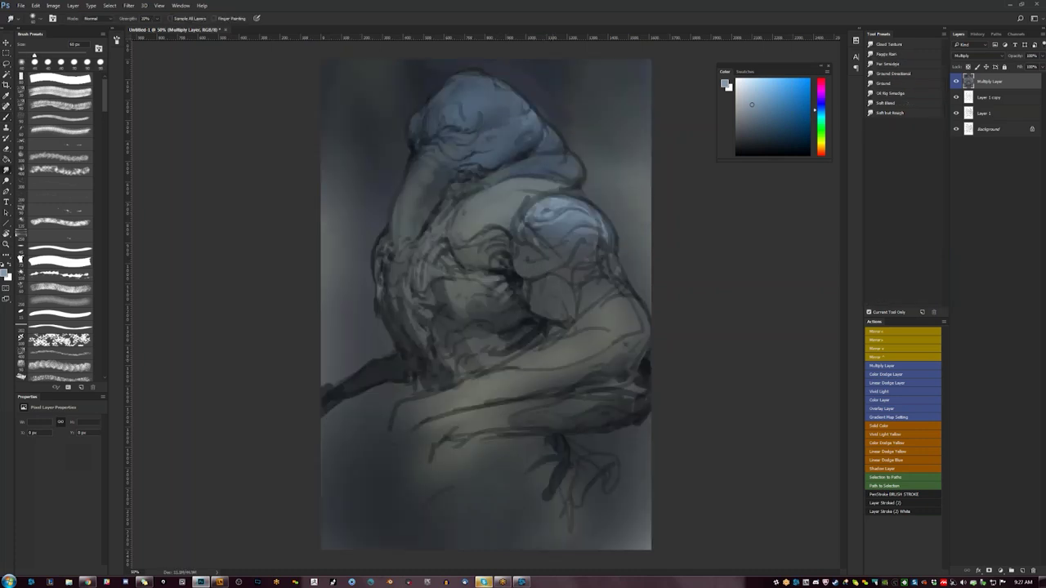
pyautogui.press('b')
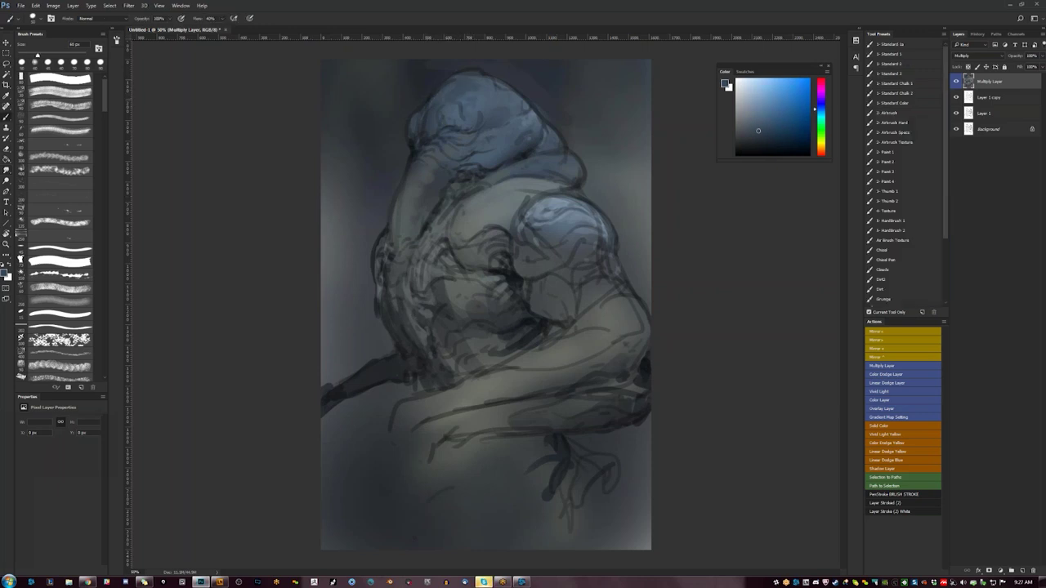
pyautogui.press(']')
pyautogui.press(']')
pyautogui.press(']')
pyautogui.press(']')
pyautogui.hotkey('ctrl', 'shift', 'h')
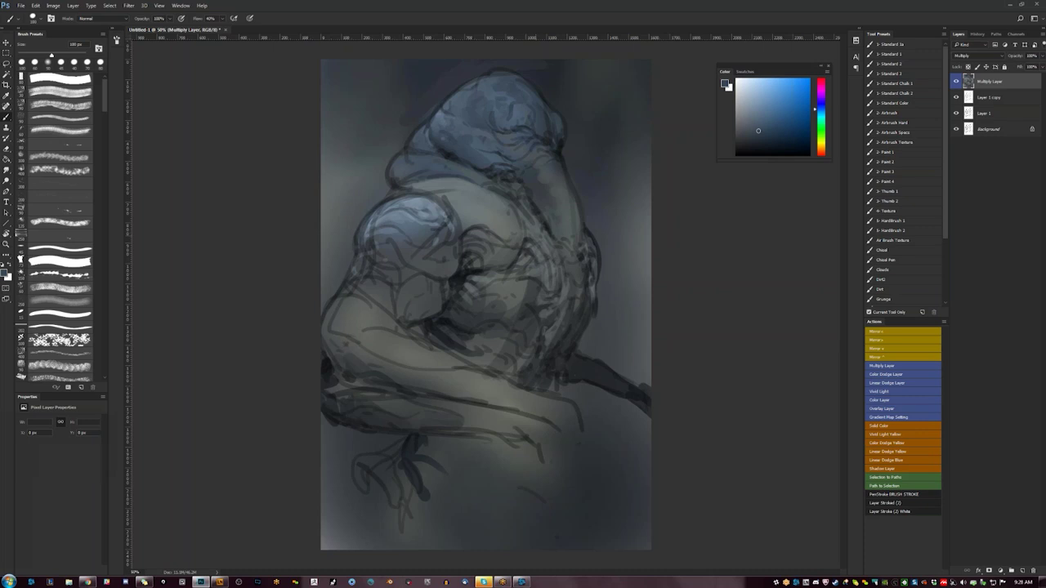
# - Refine the head's creases with a blue sampled from its rear fold, varying the brush size
pyautogui.keyDown('alt'); pyautogui.click(445, 164); pyautogui.keyUp('alt')
pyautogui.press('[')
pyautogui.press(']')
pyautogui.press(']')
pyautogui.press('[')
pyautogui.press('[')
pyautogui.press('[')
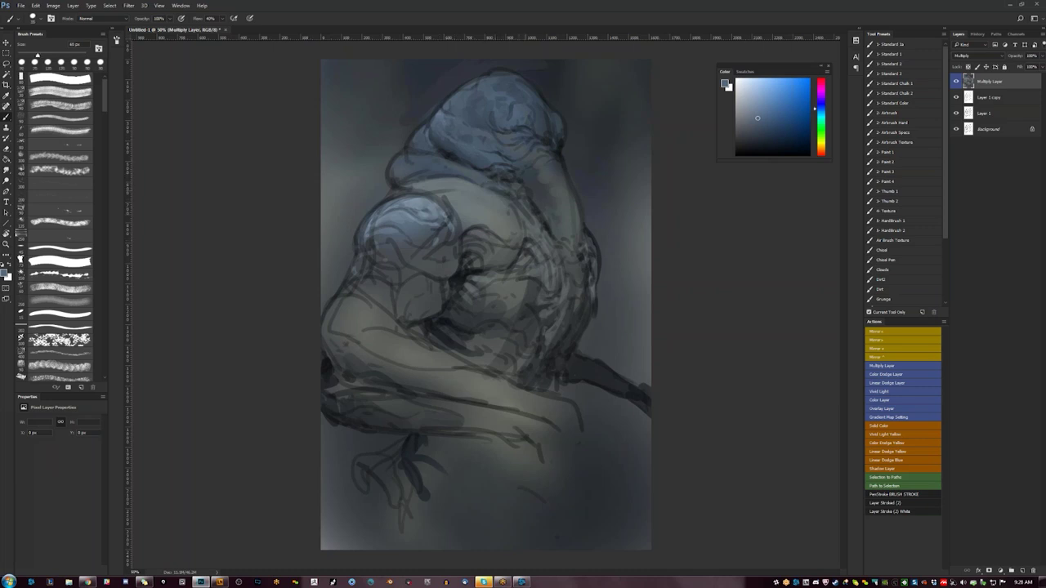
# - Mirror the canvas and brush blue over the inner side of the near upper arm with a larger brush
pyautogui.press(']')
pyautogui.press(']')
pyautogui.press(']')
pyautogui.press(']')
pyautogui.press(']')
pyautogui.hotkey('ctrl', 'shift', 'h')
pyautogui.moveTo(527, 222)
pyautogui.mouseDown()
pyautogui.moveTo(511, 246)
pyautogui.moveTo(524, 269)
pyautogui.moveTo(522, 249)
pyautogui.moveTo(530, 258)
pyautogui.moveTo(552, 308)
pyautogui.moveTo(560, 294)
pyautogui.moveTo(536, 296)
pyautogui.moveTo(555, 318)
pyautogui.mouseUp()
# - Model the rounded forms of the near upper arm with a smaller brush in sampled blue-grey tones, and mirror the canvas
pyautogui.press('[')
pyautogui.press('[')
pyautogui.press('[')
pyautogui.press('[')
pyautogui.keyDown('alt'); pyautogui.click(549, 293); pyautogui.keyUp('alt')
pyautogui.keyDown('alt'); pyautogui.click(526, 286); pyautogui.keyUp('alt')
pyautogui.keyDown('alt'); pyautogui.click(545, 298); pyautogui.keyUp('alt')
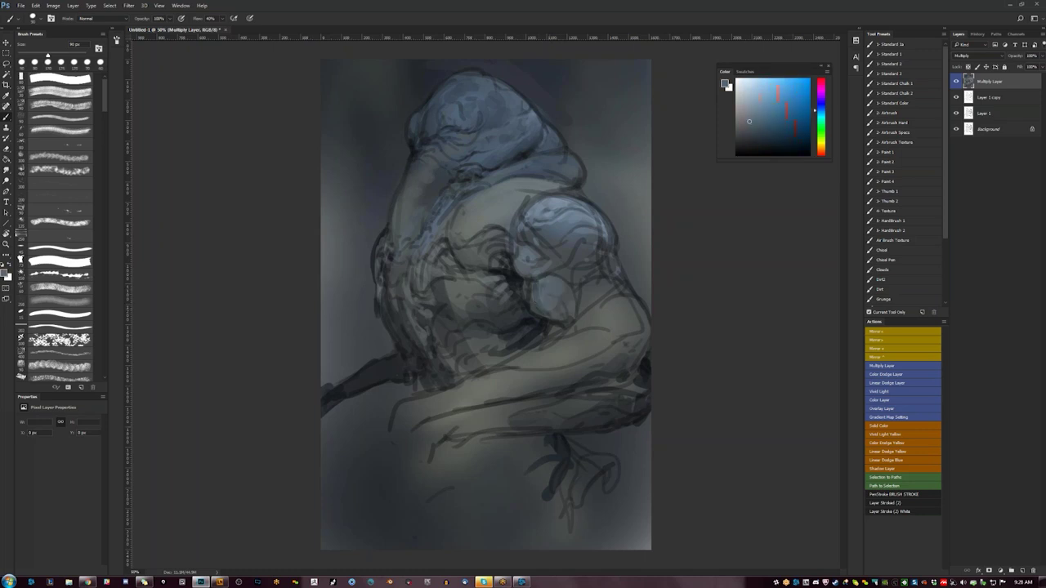
pyautogui.hotkey('ctrl', 'shift', 'h')
# - Glaze the back of the near upper arm in sampled grey-blue with a very large brush, and mirror the canvas
pyautogui.press('d')
pyautogui.keyDown('alt'); pyautogui.click(422, 294); pyautogui.keyUp('alt')
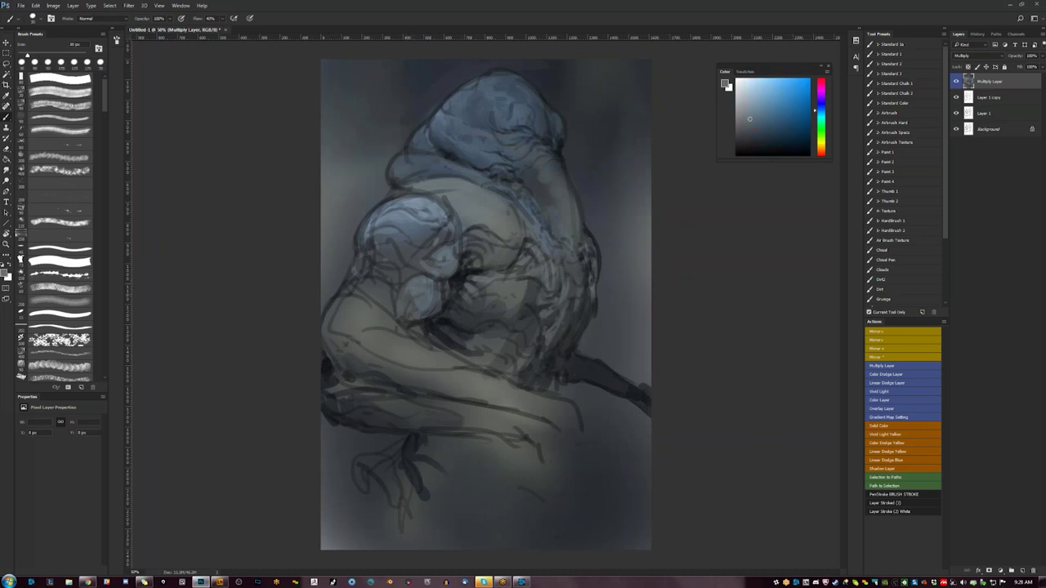
pyautogui.press(']')
pyautogui.press(']')
pyautogui.press(']')
pyautogui.press(']')
pyautogui.press(']')
pyautogui.press(']')
pyautogui.moveTo(382, 301)
pyautogui.mouseDown()
pyautogui.moveTo(367, 286)
pyautogui.moveTo(402, 297)
pyautogui.moveTo(376, 250)
pyautogui.moveTo(382, 242)
pyautogui.mouseUp()
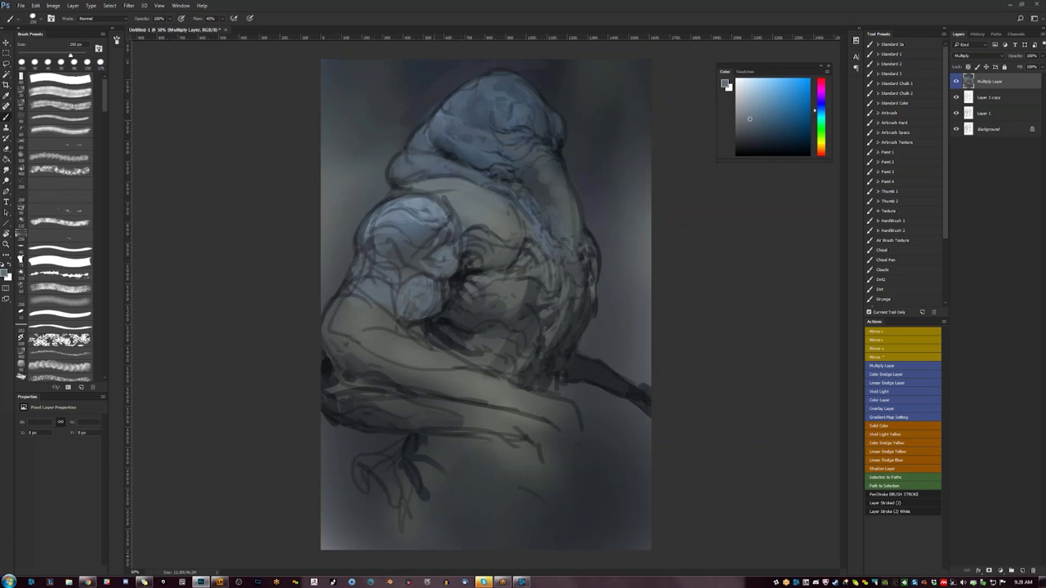
pyautogui.press('z')
pyautogui.keyDown('alt'); pyautogui.click(626, 366); pyautogui.keyUp('alt')
pyautogui.keyDown('alt'); pyautogui.click(626, 367); pyautogui.keyUp('alt')
pyautogui.press('F2')
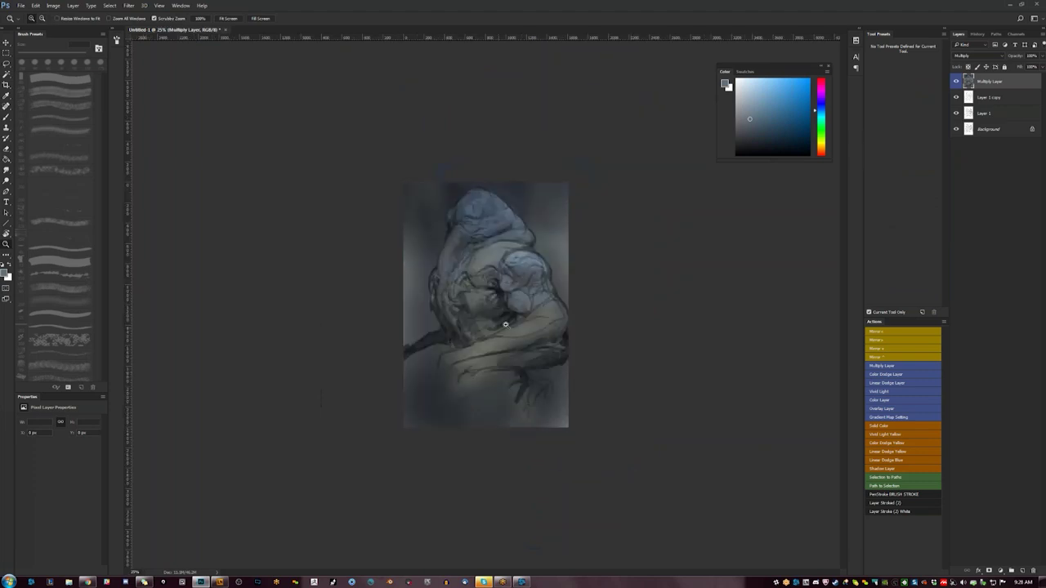
# - Deepen the crease under the collar fold and the gap beside the near upper arm with a small black brush
pyautogui.hotkey('ctrl', '+')
pyautogui.hotkey('ctrl', '+')
pyautogui.press('b')
pyautogui.hotkey('ctrl', '+')
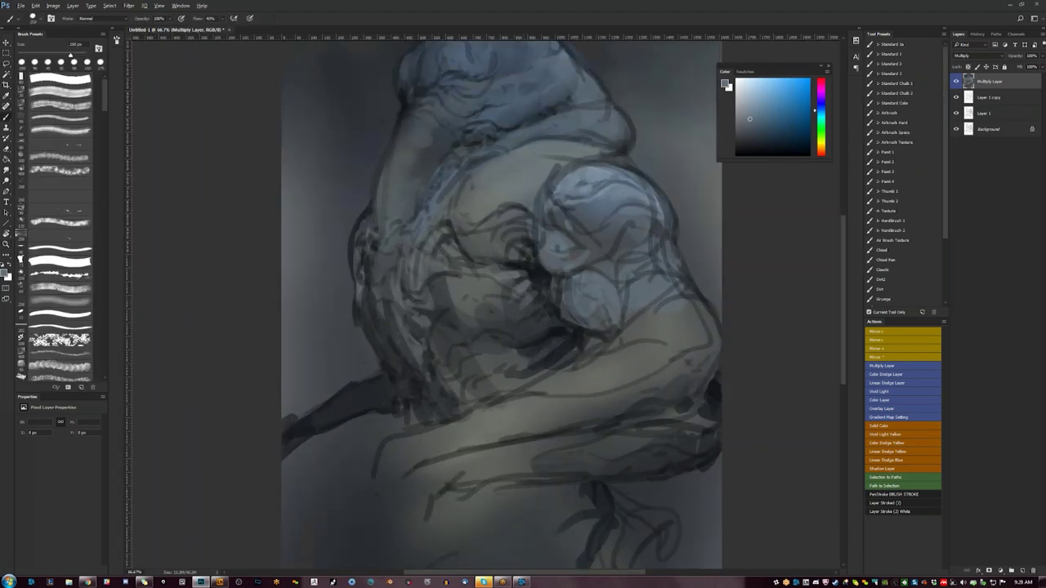
pyautogui.keyDown('alt'); pyautogui.click(594, 138); pyautogui.keyUp('alt')
pyautogui.press('[')
pyautogui.press('[')
pyautogui.press('[')
pyautogui.press('[')
pyautogui.press('[')
pyautogui.press('[')
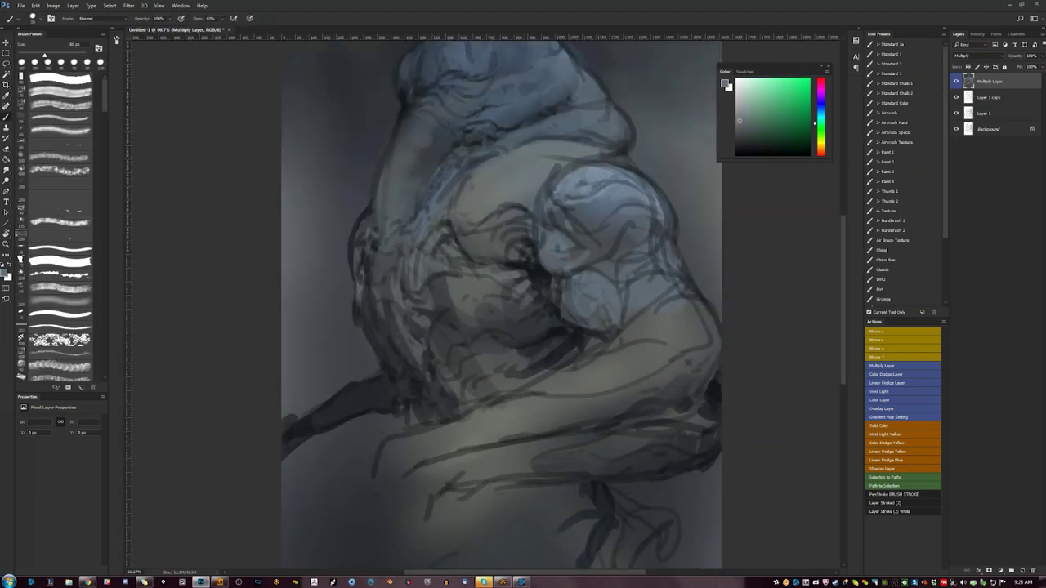
pyautogui.press('d')
pyautogui.press('[')
pyautogui.press('[')
pyautogui.press('[')
pyautogui.press('[')
pyautogui.press('[')
pyautogui.press('[')
pyautogui.moveTo(460, 175); pyautogui.dragTo(486, 160)
# - Mirror the canvas, darken the lower trunk's edge with an enlarged black brush, and restore the orientation
pyautogui.keyDown('ctrl'); pyautogui.keyDown('alt'); pyautogui.click(517, 330); pyautogui.keyUp('alt'); pyautogui.keyUp('ctrl')
pyautogui.keyDown('ctrl'); pyautogui.keyDown('alt'); pyautogui.click(518, 330); pyautogui.keyUp('alt'); pyautogui.keyUp('ctrl')
pyautogui.hotkey('ctrl', 'shift', 'h')
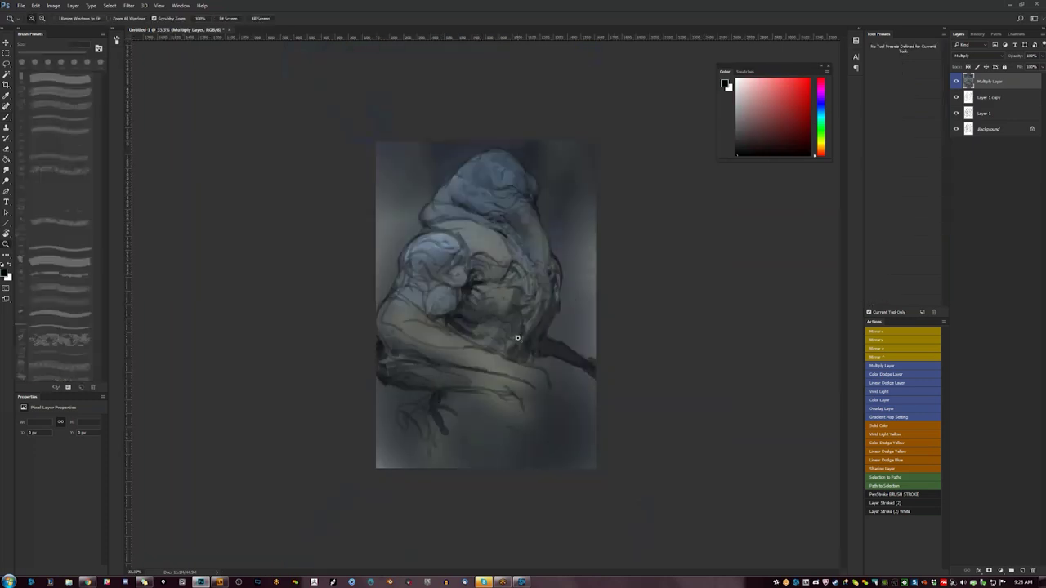
pyautogui.keyDown('ctrl'); pyautogui.click(518, 330); pyautogui.keyUp('ctrl')
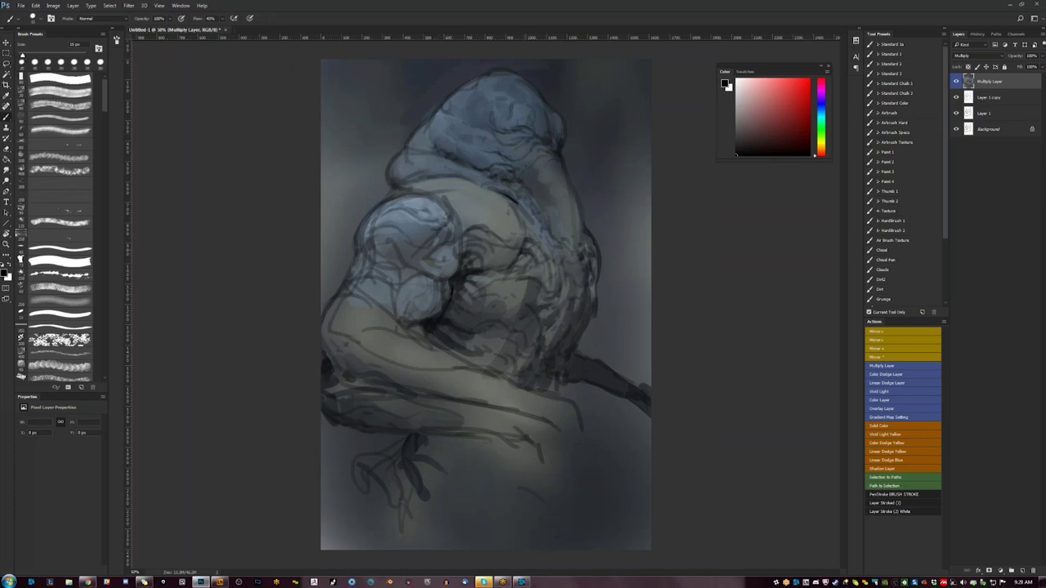
pyautogui.press(']')
pyautogui.press(']')
pyautogui.press(']')
pyautogui.press(']')
pyautogui.press(']')
pyautogui.moveTo(553, 239); pyautogui.dragTo(560, 247)
pyautogui.hotkey('ctrl', 'shift', 'h')
# - Paint wrinkle bands across the trunk and lighten the torso's outer edge beside it in sampled greys, mirroring the canvas between
pyautogui.keyDown('alt'); pyautogui.click(475, 201); pyautogui.keyUp('alt')
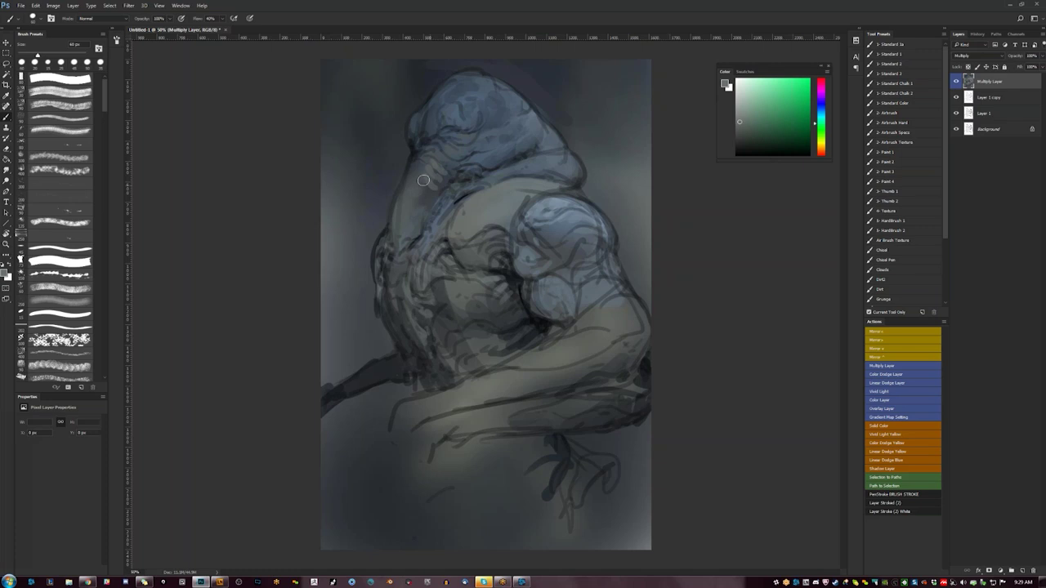
pyautogui.keyDown('alt'); pyautogui.click(419, 204); pyautogui.keyUp('alt')
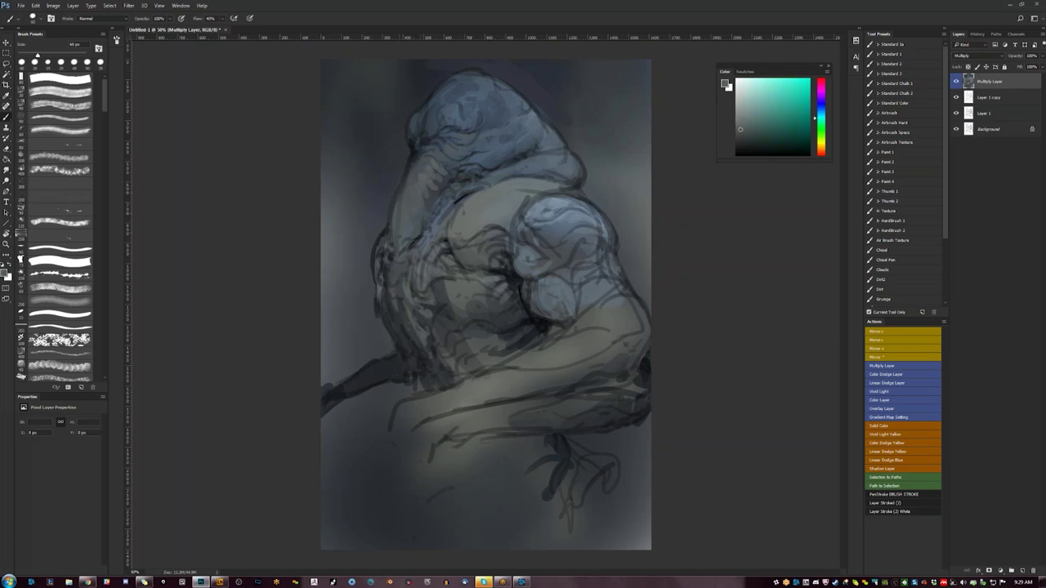
pyautogui.hotkey('ctrl', 'shift', 'h')
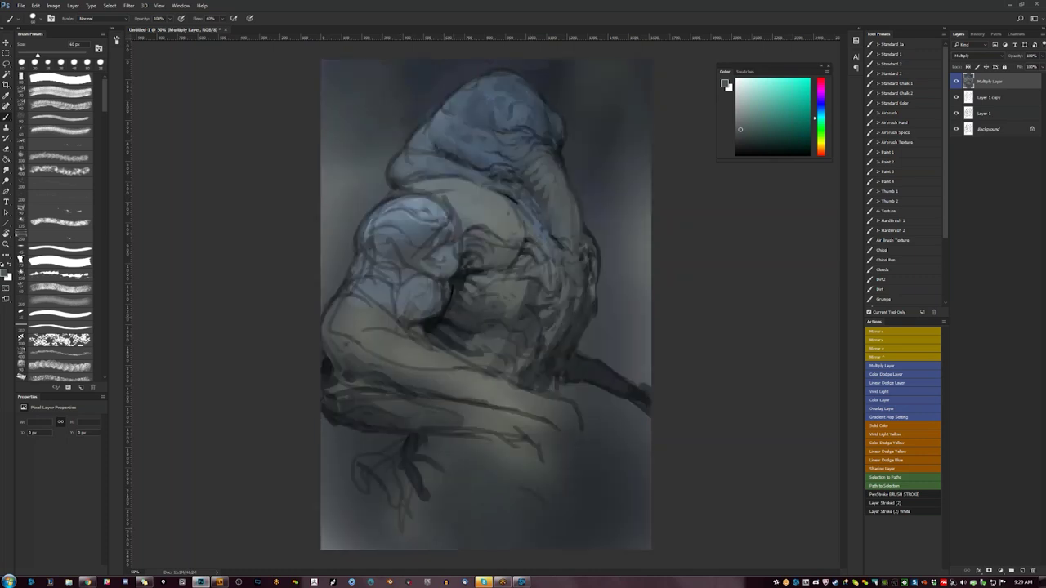
pyautogui.keyDown('alt'); pyautogui.click(425, 209); pyautogui.keyUp('alt')
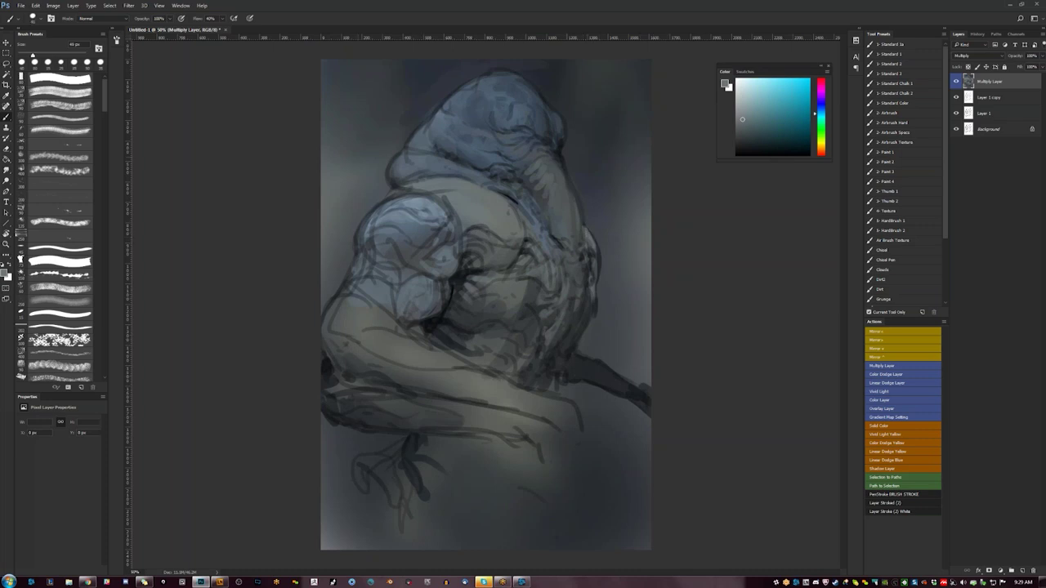
# - Shade the near elbow and upper forearm with a much larger brush, using a dark grey and a blue sampled from the arm
pyautogui.keyDown('alt'); pyautogui.click(330, 315); pyautogui.keyUp('alt')
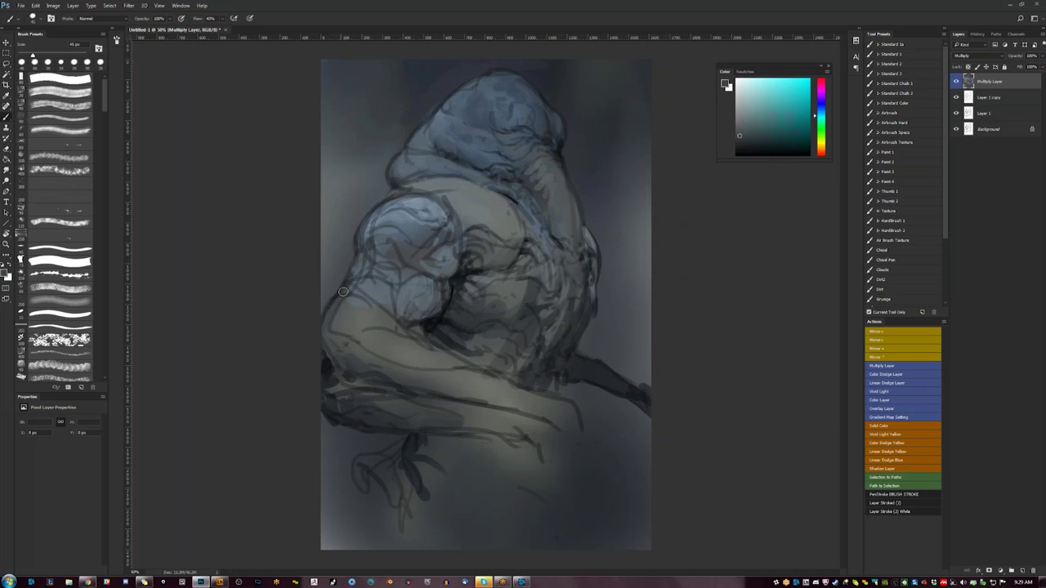
pyautogui.press(']')
pyautogui.press(']')
pyautogui.press(']')
pyautogui.press(']')
pyautogui.press(']')
pyautogui.press(']')
pyautogui.press(']')
pyautogui.press(']')
pyautogui.moveTo(355, 333); pyautogui.dragTo(381, 350)
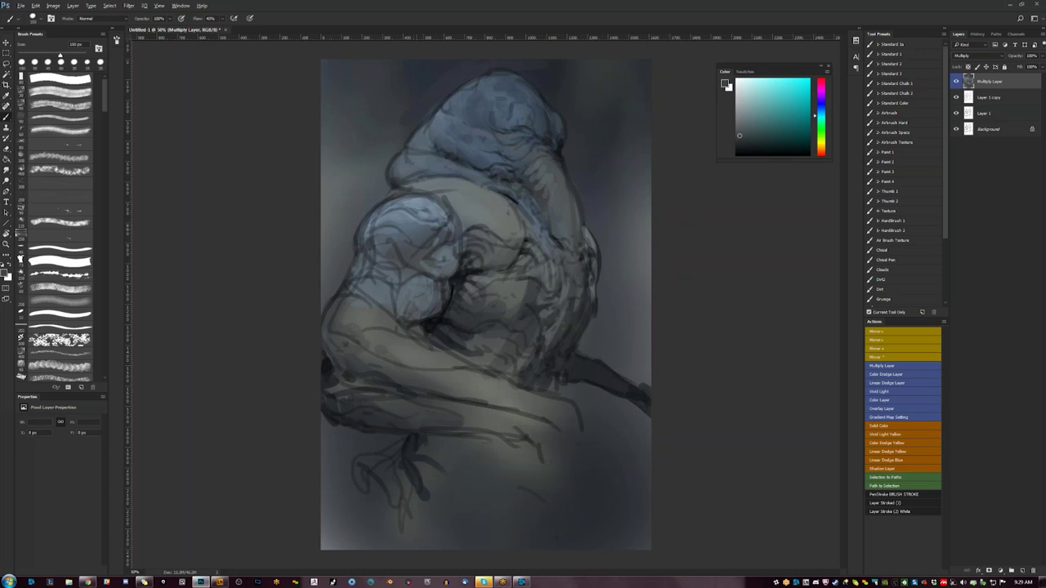
pyautogui.keyDown('alt'); pyautogui.click(348, 305); pyautogui.keyUp('alt')
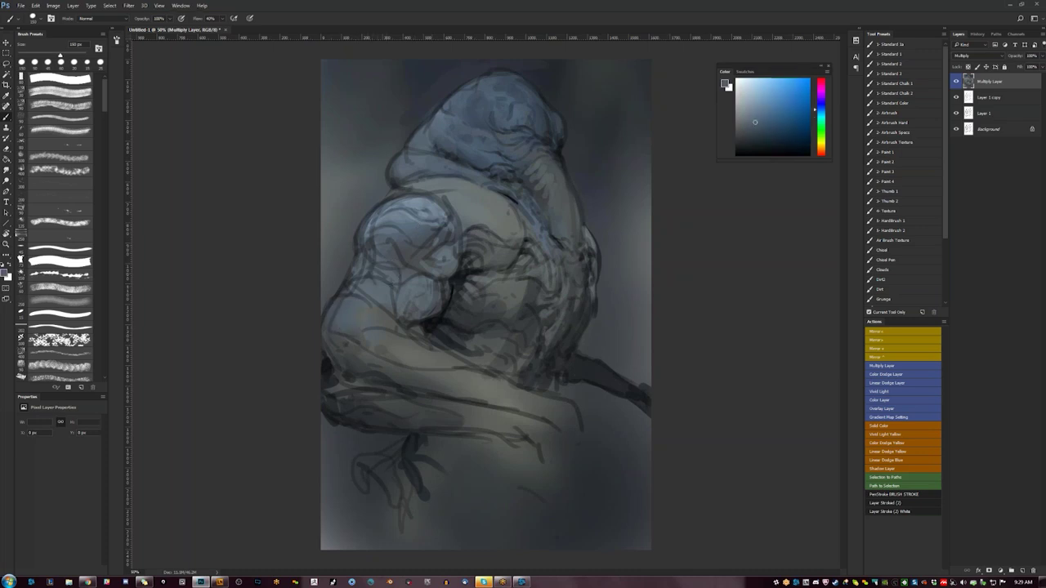
# - Lighten the rear folds of the head with a paler blue and a sampled blue, and mirror the canvas
pyautogui.click(748, 105)
pyautogui.moveTo(406, 161); pyautogui.dragTo(401, 176)
pyautogui.keyDown('alt'); pyautogui.click(413, 175); pyautogui.keyUp('alt')
pyautogui.moveTo(438, 127)
pyautogui.mouseDown()
pyautogui.moveTo(437, 148)
pyautogui.moveTo(420, 165)
pyautogui.mouseUp()
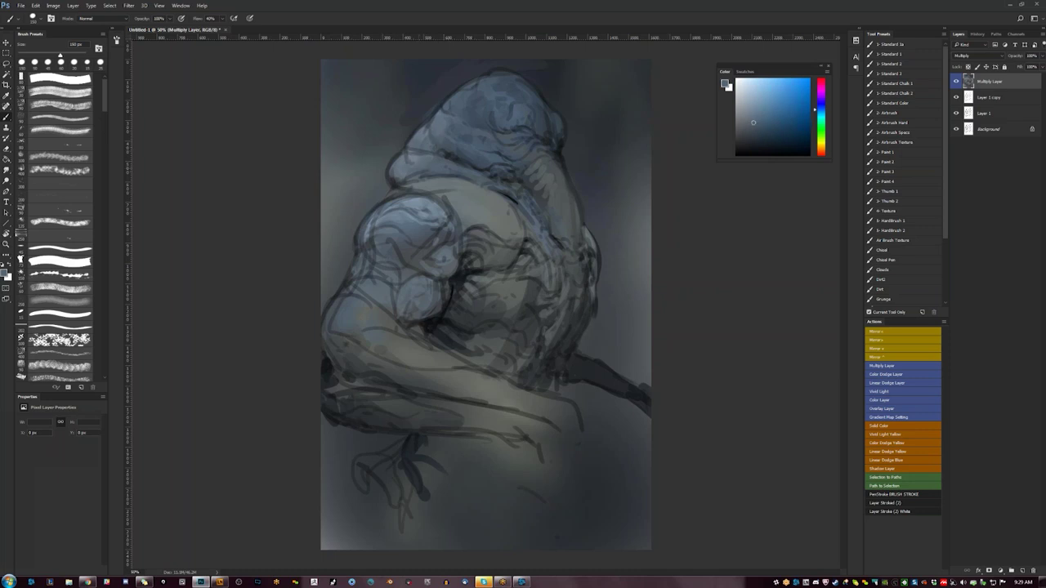
pyautogui.press('z')
pyautogui.keyDown('alt'); pyautogui.click(586, 331); pyautogui.keyUp('alt')
pyautogui.keyDown('alt'); pyautogui.click(586, 333); pyautogui.keyUp('alt')
pyautogui.press('F2')
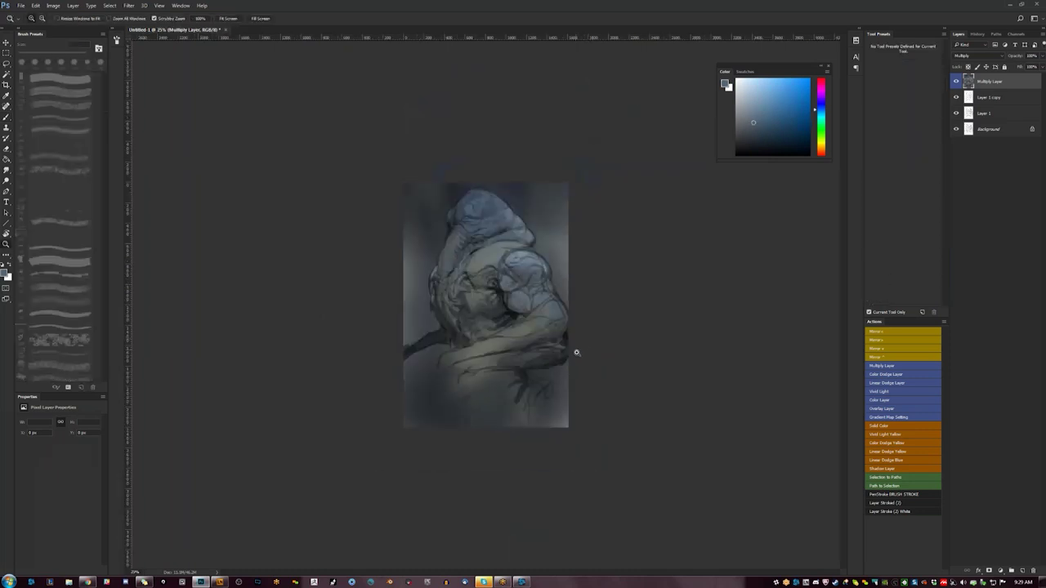
# - Extend pale blue sampled from the near shoulder over the upper forearm, adjusting the brush size
pyautogui.click(576, 347)
pyautogui.click(577, 344)
pyautogui.press('b')
pyautogui.keyDown('alt'); pyautogui.click(572, 216); pyautogui.keyUp('alt')
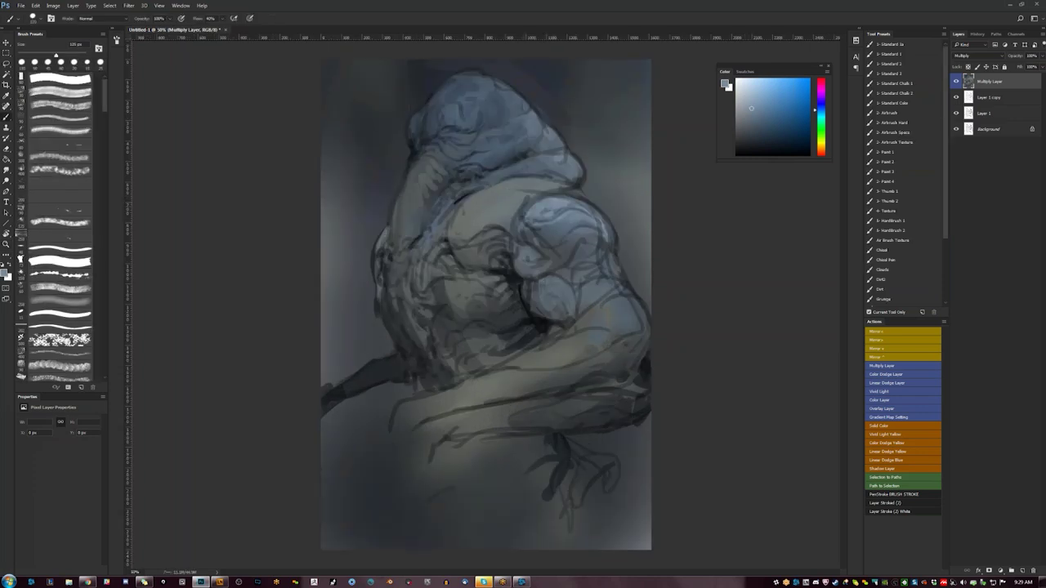
pyautogui.press('[')
pyautogui.press('[')
pyautogui.press('[')
pyautogui.press(']')
pyautogui.press(']')
pyautogui.press(']')
pyautogui.press(']')
pyautogui.press('[')
pyautogui.press('[')
pyautogui.press('[')
pyautogui.moveTo(567, 335)
pyautogui.mouseDown()
pyautogui.moveTo(634, 313)
pyautogui.moveTo(539, 357)
pyautogui.moveTo(577, 358)
pyautogui.moveTo(607, 342)
pyautogui.moveTo(577, 376)
pyautogui.mouseUp()
# - Refine the near elbow's outer edge with a smaller brush in a grey sampled from the forearm, and mirror the canvas
pyautogui.press(']')
pyautogui.press(']')
pyautogui.press(']')
pyautogui.keyDown('alt'); pyautogui.click(530, 356); pyautogui.keyUp('alt')
pyautogui.press('[')
pyautogui.press('[')
pyautogui.press('[')
pyautogui.press('[')
pyautogui.press('[')
pyautogui.moveTo(635, 349); pyautogui.dragTo(646, 319)
pyautogui.moveTo(632, 348); pyautogui.dragTo(624, 357)
pyautogui.hotkey('ctrl', 'shift', 'h')
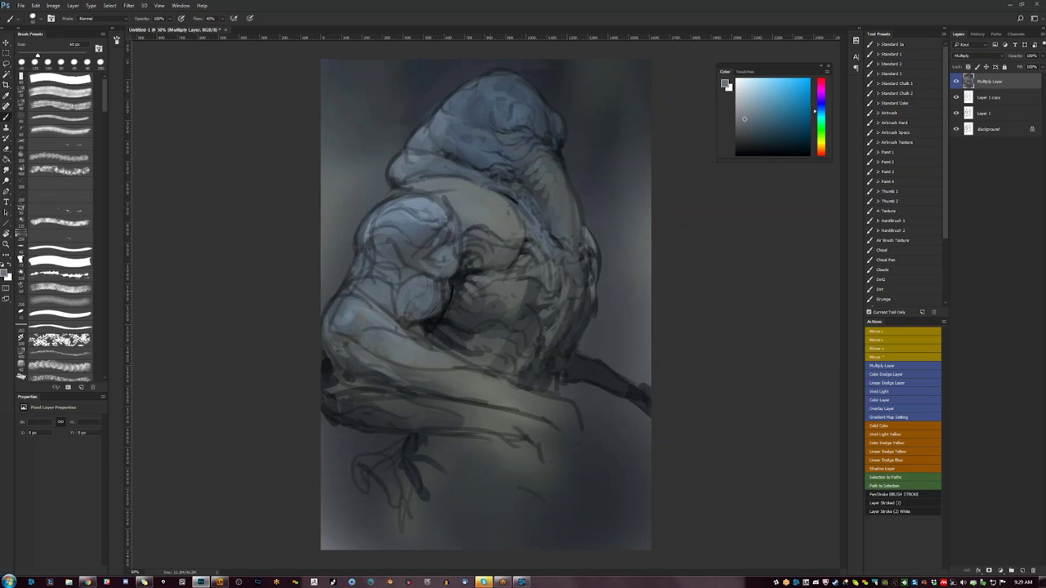
# - Brush grey over the background behind the near shoulder with an enlarged brush
pyautogui.press(']')
pyautogui.press(']')
pyautogui.press(']')
pyautogui.hotkey('ctrl', '-')
pyautogui.hotkey('ctrl', '-')
pyautogui.hotkey('ctrl', '+')
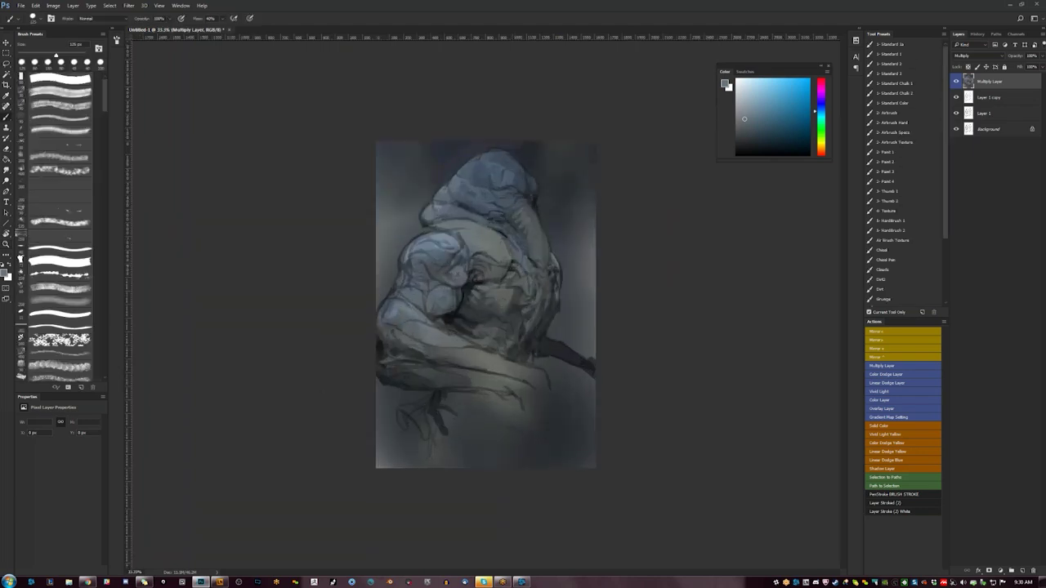
pyautogui.moveTo(384, 239); pyautogui.dragTo(373, 261)
pyautogui.moveTo(382, 214); pyautogui.dragTo(395, 229)
# - Blend the background behind the head's rear folds with sampled grey and dark blue tones
pyautogui.keyDown('alt'); pyautogui.click(395, 194); pyautogui.keyUp('alt')
pyautogui.keyDown('alt'); pyautogui.click(393, 187); pyautogui.keyUp('alt')
pyautogui.moveTo(417, 160)
pyautogui.mouseDown()
pyautogui.moveTo(414, 194)
pyautogui.moveTo(401, 138)
pyautogui.moveTo(416, 135)
pyautogui.moveTo(415, 181)
pyautogui.moveTo(435, 185)
pyautogui.moveTo(446, 154)
pyautogui.mouseUp()
pyautogui.keyDown('alt'); pyautogui.click(419, 183); pyautogui.keyUp('alt')
pyautogui.keyDown('alt'); pyautogui.click(447, 161); pyautogui.keyUp('alt')
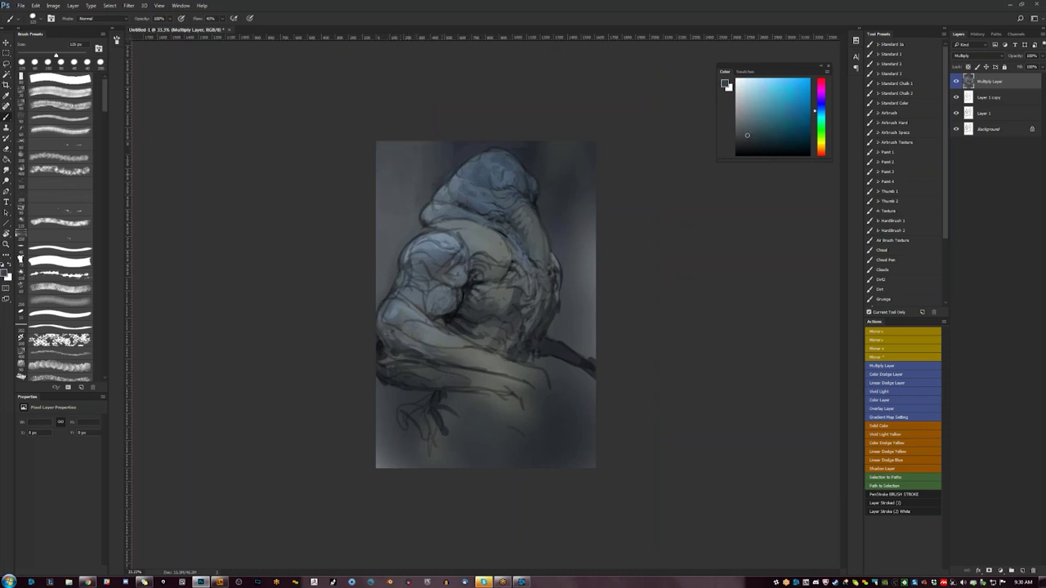
# - Brush sampled dark blue-greys over the background behind the head's front and the belly, extending to the canvas edge
pyautogui.keyDown('alt'); pyautogui.click(543, 156); pyautogui.keyUp('alt')
pyautogui.moveTo(545, 145); pyautogui.dragTo(580, 240)
pyautogui.keyDown('alt'); pyautogui.click(586, 151); pyautogui.keyUp('alt')
pyautogui.moveTo(586, 201); pyautogui.dragTo(586, 278)
pyautogui.moveTo(595, 206)
pyautogui.mouseDown()
pyautogui.moveTo(596, 250)
pyautogui.moveTo(573, 239)
pyautogui.moveTo(559, 257)
pyautogui.moveTo(593, 281)
pyautogui.moveTo(572, 301)
pyautogui.moveTo(596, 334)
pyautogui.mouseUp()
pyautogui.keyDown('alt'); pyautogui.click(580, 263); pyautogui.keyUp('alt')
pyautogui.keyDown('alt'); pyautogui.click(558, 243); pyautogui.keyUp('alt')
pyautogui.keyDown('alt'); pyautogui.click(586, 282); pyautogui.keyUp('alt')
# - Cover the lighter lower corners of the background with sampled dark grey
pyautogui.keyDown('alt'); pyautogui.click(391, 428); pyautogui.keyUp('alt')
pyautogui.moveTo(380, 426); pyautogui.dragTo(379, 464)
pyautogui.keyDown('alt'); pyautogui.click(557, 366); pyautogui.keyUp('alt')
pyautogui.moveTo(543, 363)
pyautogui.mouseDown()
pyautogui.moveTo(568, 374)
pyautogui.moveTo(563, 418)
pyautogui.moveTo(594, 460)
pyautogui.mouseUp()
pyautogui.keyDown('alt'); pyautogui.click(572, 434); pyautogui.keyUp('alt')
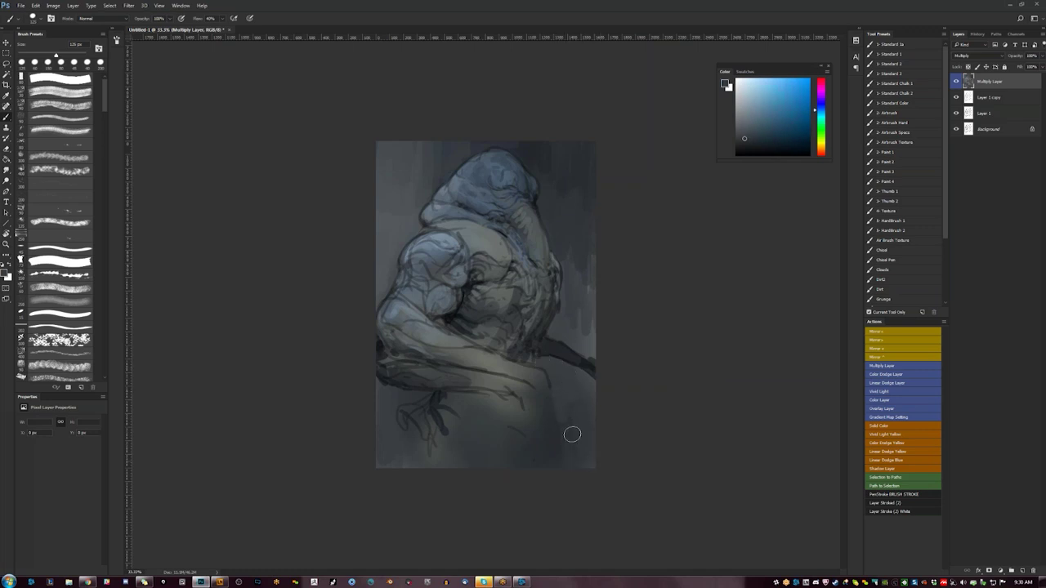
# - Block in a dark mass beneath the near forearm with an enlarged brush in a sampled near-black, and mirror the canvas
pyautogui.press('d')
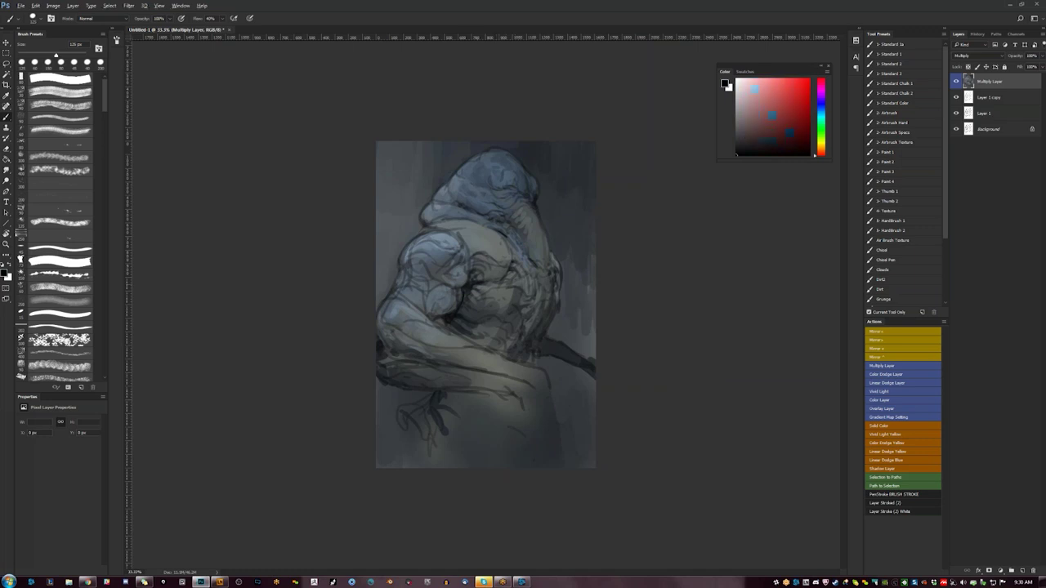
pyautogui.keyDown('alt'); pyautogui.click(478, 278); pyautogui.keyUp('alt')
pyautogui.press(']')
pyautogui.press(']')
pyautogui.moveTo(459, 394)
pyautogui.mouseDown()
pyautogui.moveTo(496, 410)
pyautogui.moveTo(465, 418)
pyautogui.moveTo(505, 400)
pyautogui.moveTo(457, 427)
pyautogui.moveTo(424, 410)
pyautogui.moveTo(413, 425)
pyautogui.moveTo(433, 455)
pyautogui.moveTo(427, 462)
pyautogui.moveTo(450, 461)
pyautogui.moveTo(474, 434)
pyautogui.moveTo(499, 437)
pyautogui.moveTo(478, 429)
pyautogui.moveTo(455, 450)
pyautogui.moveTo(429, 448)
pyautogui.moveTo(514, 466)
pyautogui.moveTo(514, 482)
pyautogui.moveTo(507, 401)
pyautogui.moveTo(458, 396)
pyautogui.moveTo(492, 401)
pyautogui.mouseUp()
pyautogui.hotkey('ctrl', 'shift', 'h')
pyautogui.press('[')
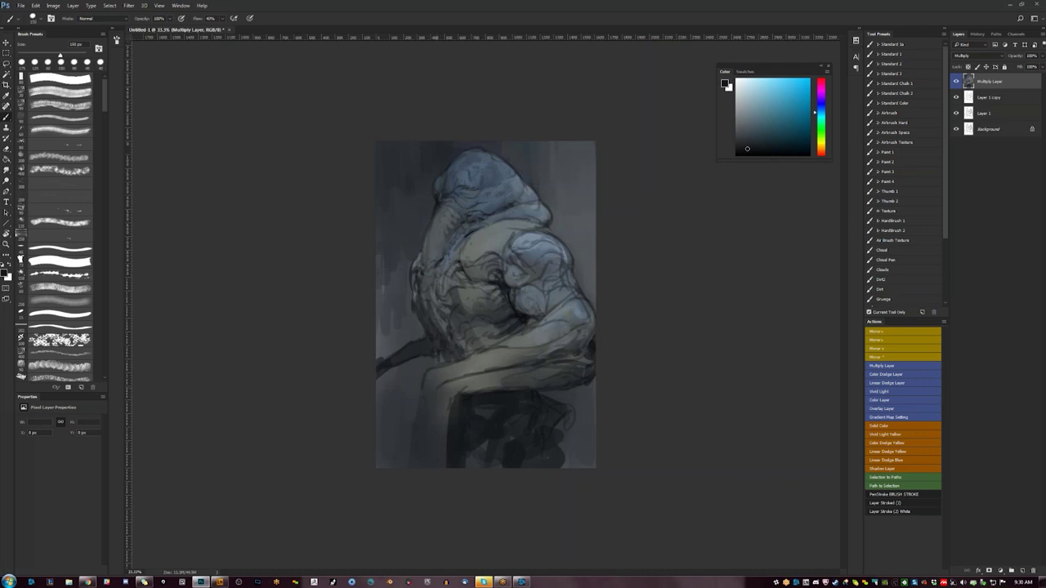
# - Paint the dark vertical forms descending below the near forearm and from the far limb's end, and mirror the canvas back
pyautogui.moveTo(452, 399); pyautogui.dragTo(443, 467)
pyautogui.moveTo(422, 397); pyautogui.dragTo(422, 428)
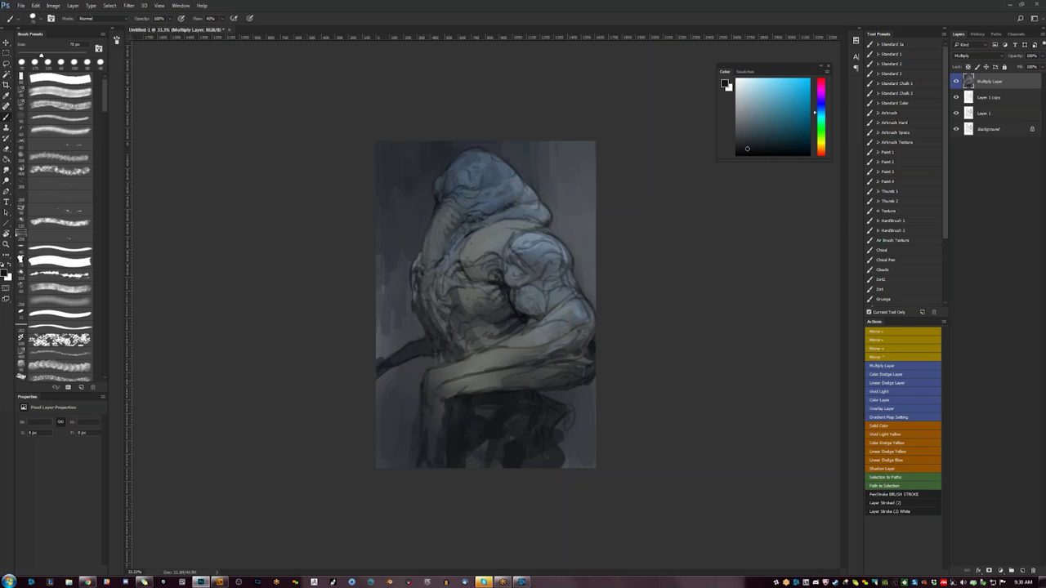
pyautogui.moveTo(382, 376); pyautogui.dragTo(379, 415)
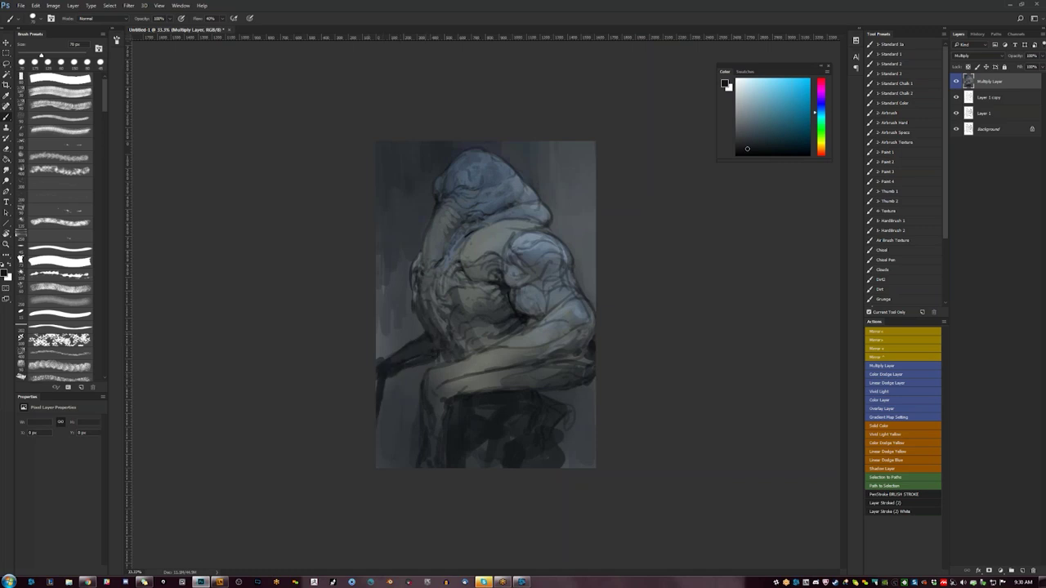
pyautogui.hotkey('ctrl', 'shift', 'h')
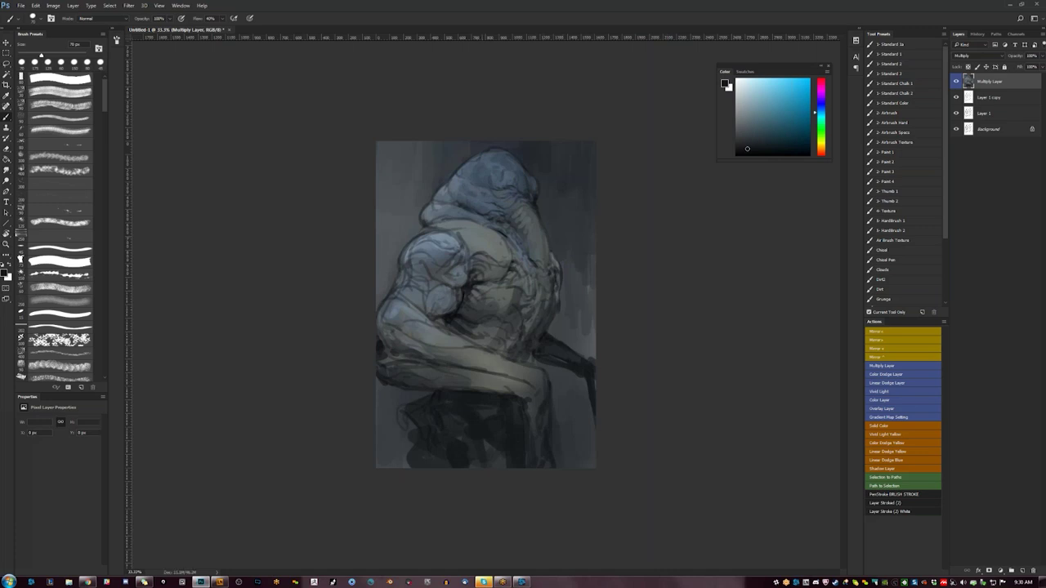
# - Shade the rear folds of the head with a standard brush preset and sample the surrounding blue-grey
pyautogui.click(905, 45)
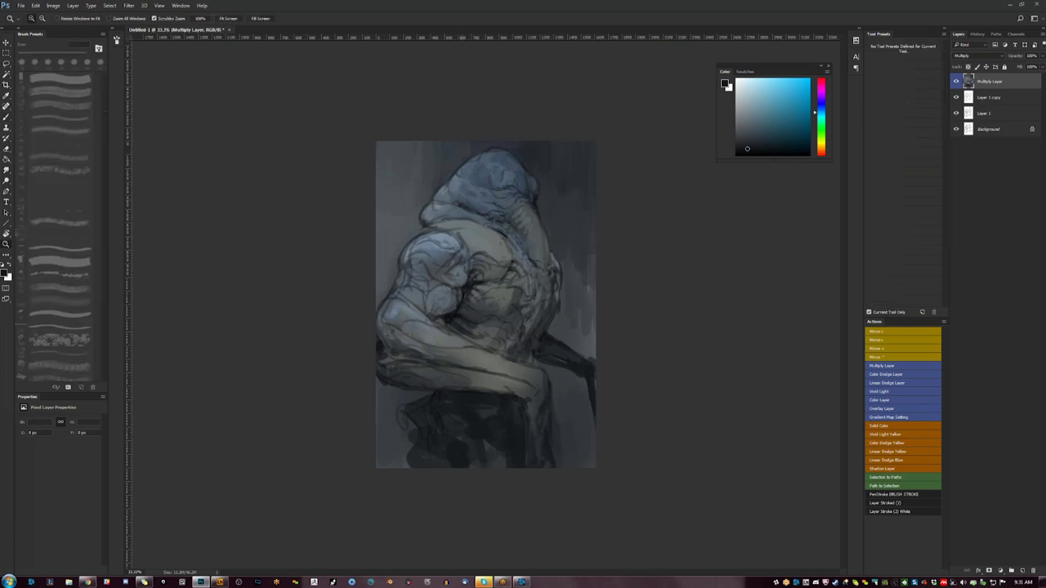
pyautogui.hotkey('ctrl', '+')
pyautogui.click(895, 55)
pyautogui.press('d')
pyautogui.moveTo(442, 125); pyautogui.dragTo(455, 152)
pyautogui.keyDown('alt'); pyautogui.click(456, 119); pyautogui.keyUp('alt')
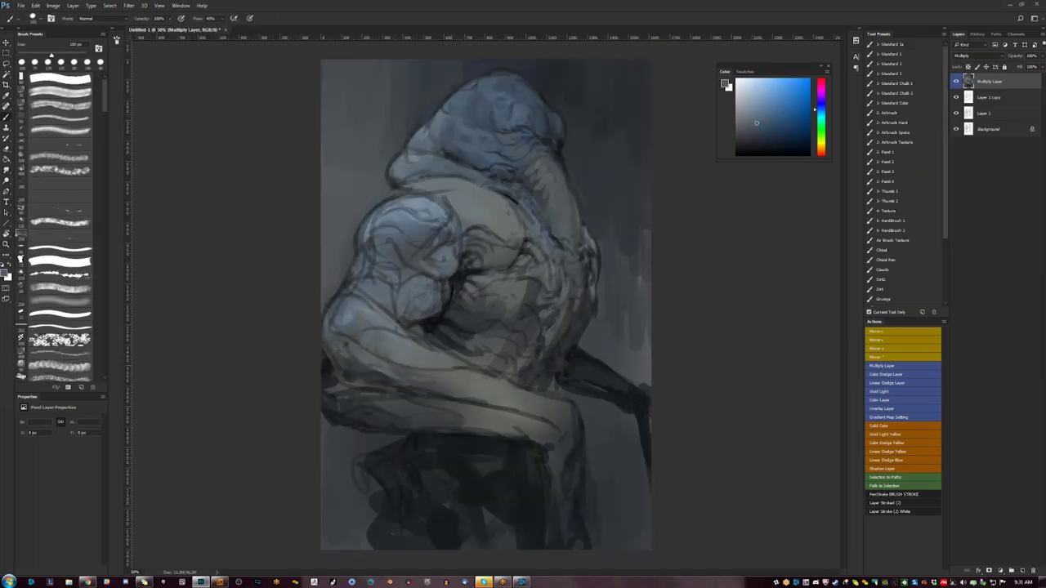
# - Paint light blue accents on the upper rear of the head, reducing the brush size
pyautogui.click(761, 89)
pyautogui.moveTo(462, 105)
pyautogui.mouseDown()
pyautogui.moveTo(498, 85)
pyautogui.moveTo(464, 116)
pyautogui.mouseUp()
pyautogui.press('[')
pyautogui.press('[')
pyautogui.press('[')
pyautogui.press('[')
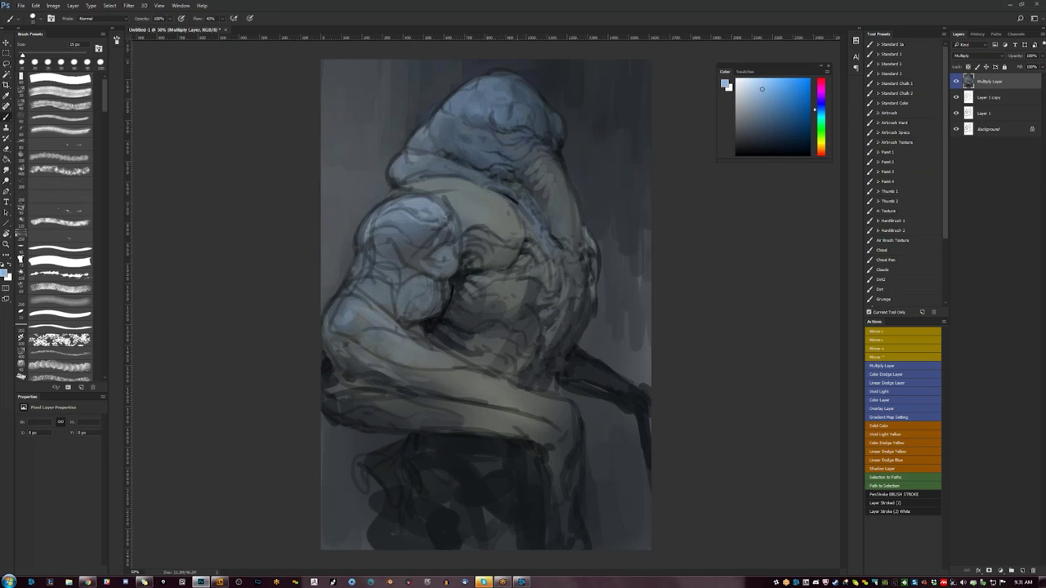
# - Model the crown of the head with an enlarged brush, sampling a grey-blue from its top
pyautogui.press(']')
pyautogui.press(']')
pyautogui.press(']')
pyautogui.press(']')
pyautogui.press(']')
pyautogui.press(']')
pyautogui.press(']')
pyautogui.press(']')
pyautogui.press(']')
pyautogui.press(']')
pyautogui.press(']')
pyautogui.moveTo(507, 96); pyautogui.dragTo(525, 91)
pyautogui.keyDown('alt'); pyautogui.click(501, 83); pyautogui.keyUp('alt')
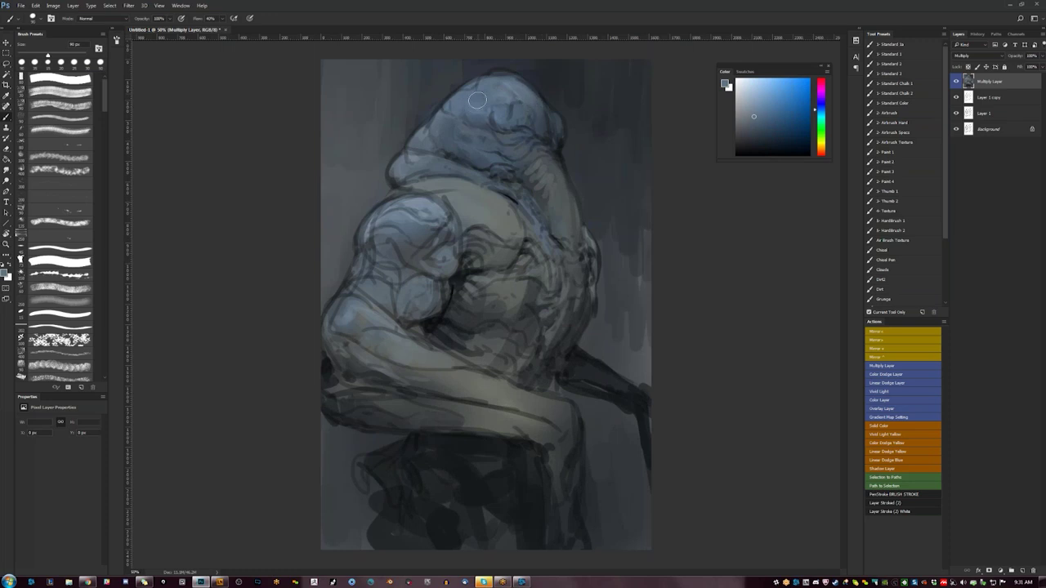
# - Define the folds across the head in grey-blue, varying the brush between small and large sizes
pyautogui.press('[')
pyautogui.press('[')
pyautogui.press('[')
pyautogui.press('[')
pyautogui.press(']')
pyautogui.press(']')
pyautogui.press(']')
pyautogui.press(']')
pyautogui.press(']')
pyautogui.press(']')
pyautogui.press(']')
pyautogui.press(']')
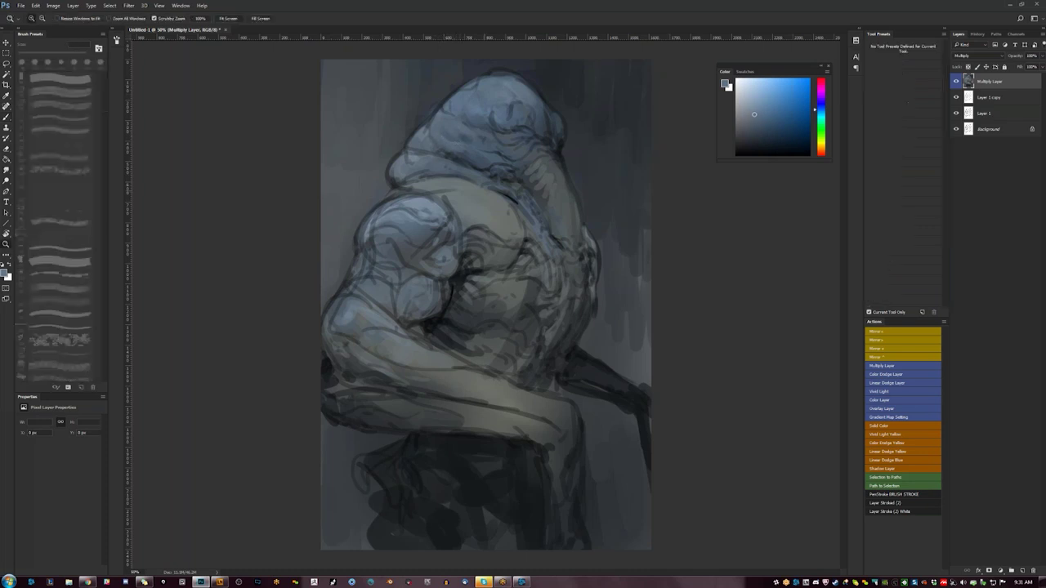
# - Smooth the near shoulder and the upper arm down to the elbow with pale blue-grey sampled from the shoulder
pyautogui.keyDown('alt'); pyautogui.click(488, 216); pyautogui.keyUp('alt')
pyautogui.keyDown('alt'); pyautogui.click(489, 216); pyautogui.keyUp('alt')
pyautogui.keyDown('ctrl'); pyautogui.click(500, 247); pyautogui.keyUp('ctrl')
pyautogui.keyDown('ctrl'); pyautogui.click(500, 247); pyautogui.keyUp('ctrl')
pyautogui.keyDown('ctrl'); pyautogui.click(500, 247); pyautogui.keyUp('ctrl')
pyautogui.moveTo(351, 189)
pyautogui.mouseDown()
pyautogui.moveTo(341, 198)
pyautogui.moveTo(381, 189)
pyautogui.moveTo(420, 218)
pyautogui.mouseUp()
pyautogui.keyDown('alt'); pyautogui.click(369, 193); pyautogui.keyUp('alt')
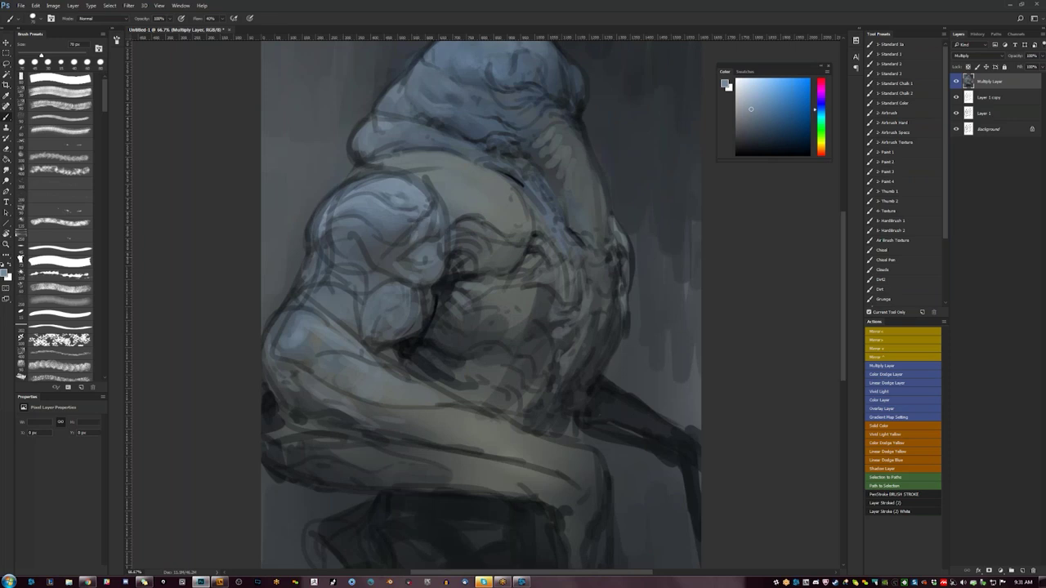
pyautogui.moveTo(324, 258)
pyautogui.mouseDown()
pyautogui.moveTo(297, 302)
pyautogui.moveTo(298, 348)
pyautogui.moveTo(273, 359)
pyautogui.moveTo(276, 380)
pyautogui.mouseUp()
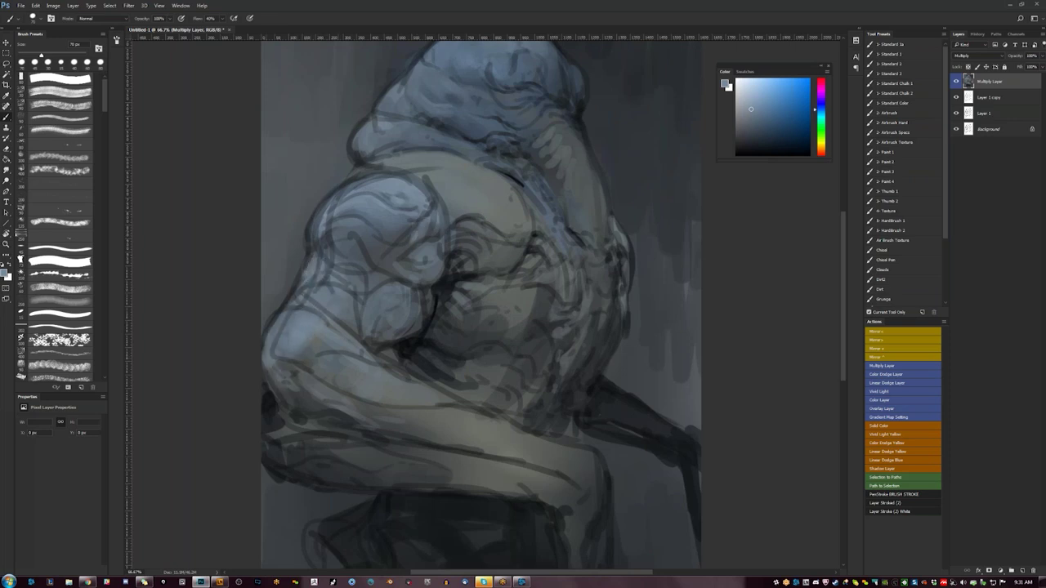
# - Mirror the canvas and touch up the near upper arm around the elbow with sampled blue-greys
pyautogui.press('z')
pyautogui.hotkey('ctrl', '-')
pyautogui.hotkey('ctrl', '-')
pyautogui.hotkey('ctrl', '-')
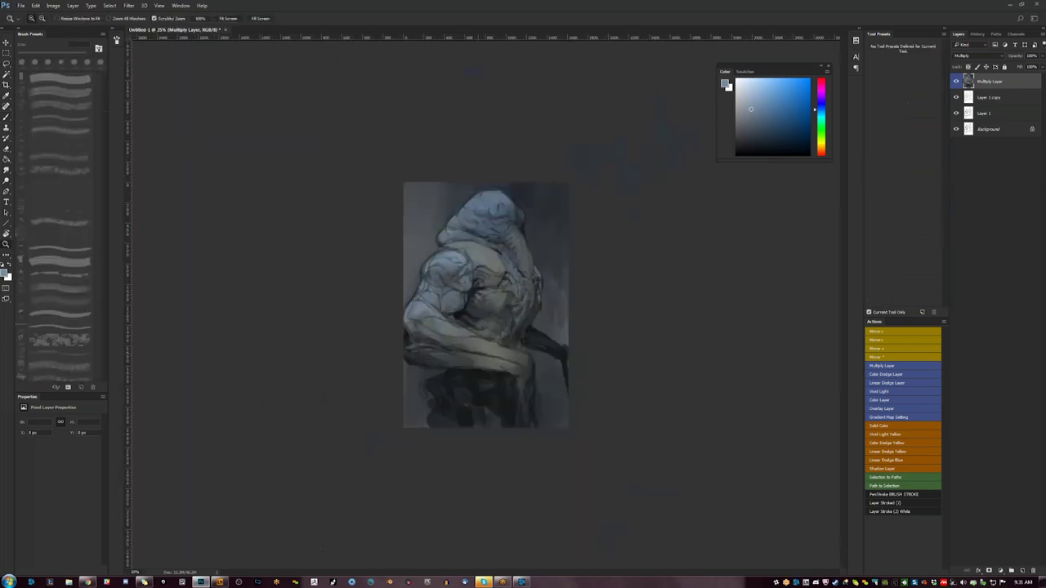
pyautogui.hotkey('ctrl', 'shift', 'h')
pyautogui.hotkey('ctrl', '+')
pyautogui.hotkey('ctrl', '+')
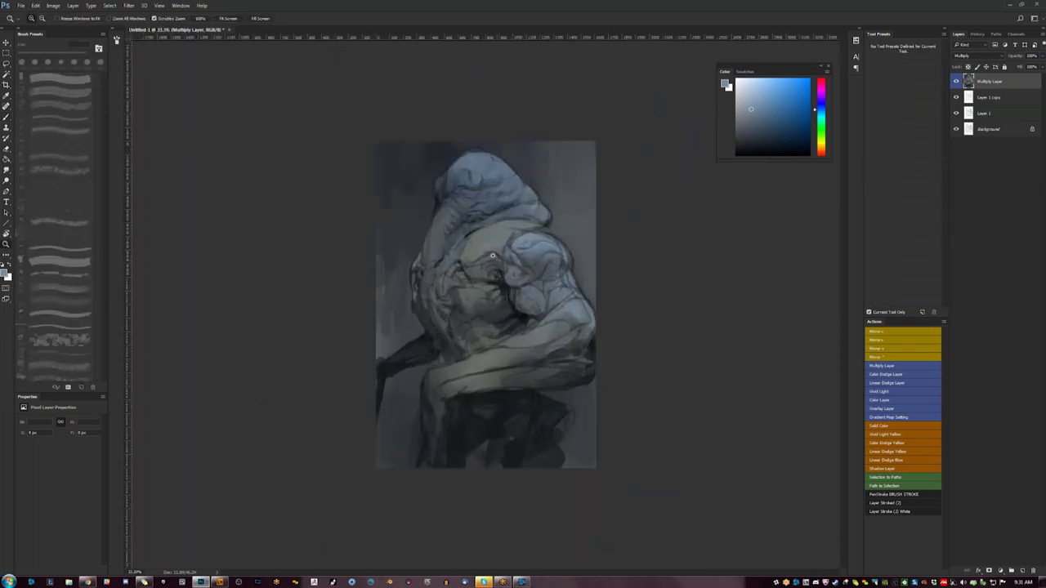
pyautogui.press('b')
pyautogui.keyDown('alt'); pyautogui.click(614, 323); pyautogui.keyUp('alt')
pyautogui.keyDown('alt'); pyautogui.click(622, 309); pyautogui.keyUp('alt')
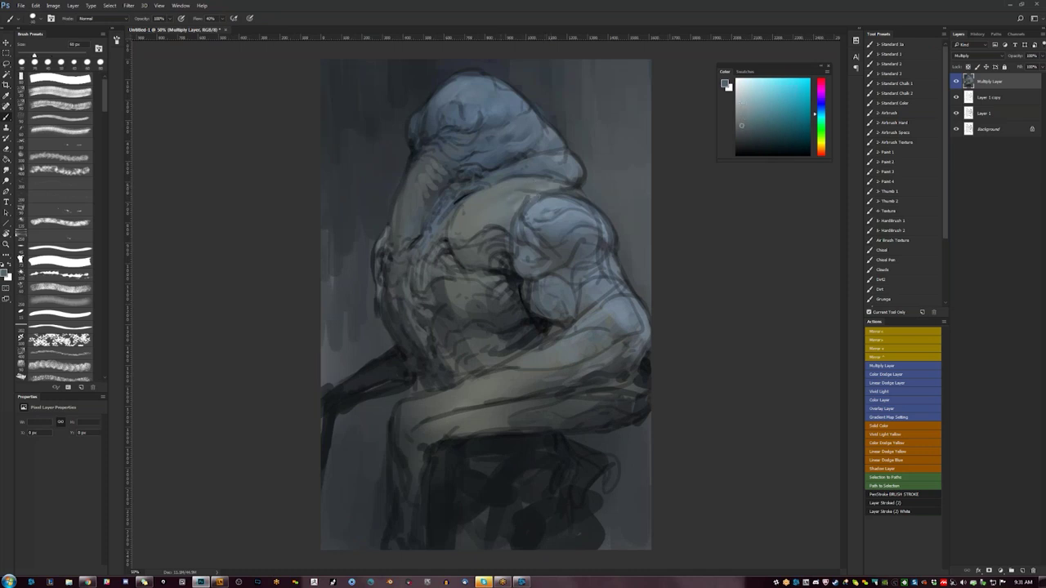
# - Brush over the upper torso between the head's folds and the near shoulder, sampling its tone and reducing the brush size
pyautogui.moveTo(540, 187); pyautogui.dragTo(513, 194)
pyautogui.keyDown('alt'); pyautogui.click(501, 192); pyautogui.keyUp('alt')
pyautogui.press('[')
pyautogui.press('[')
pyautogui.press('[')
pyautogui.press('[')
pyautogui.press('[')
# - Add pale and mid-grey highlights to the upper chest, and mirror the canvas back
pyautogui.click(743, 97)
pyautogui.click(741, 97)
pyautogui.press(']')
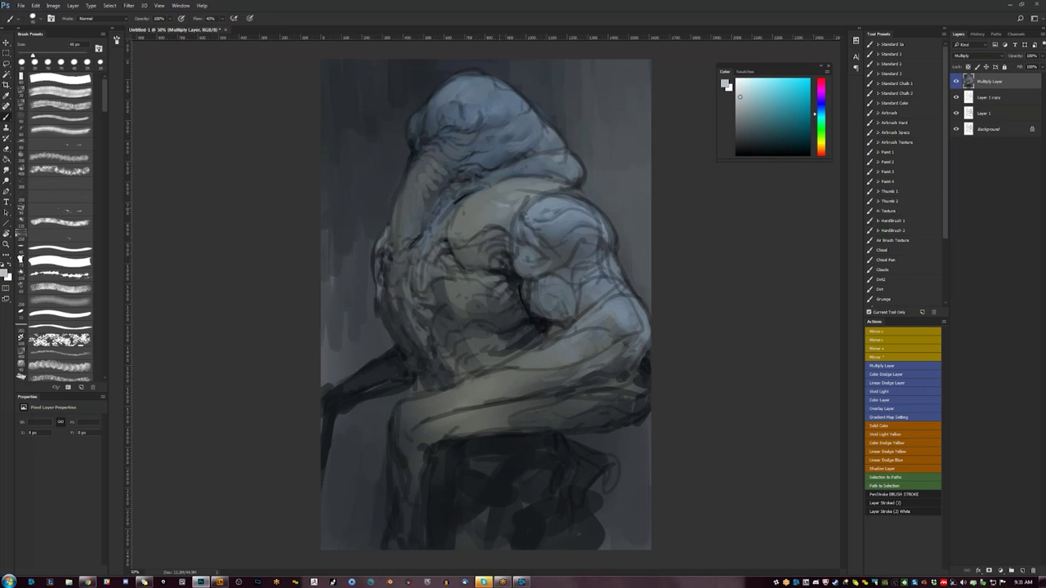
pyautogui.click(739, 116)
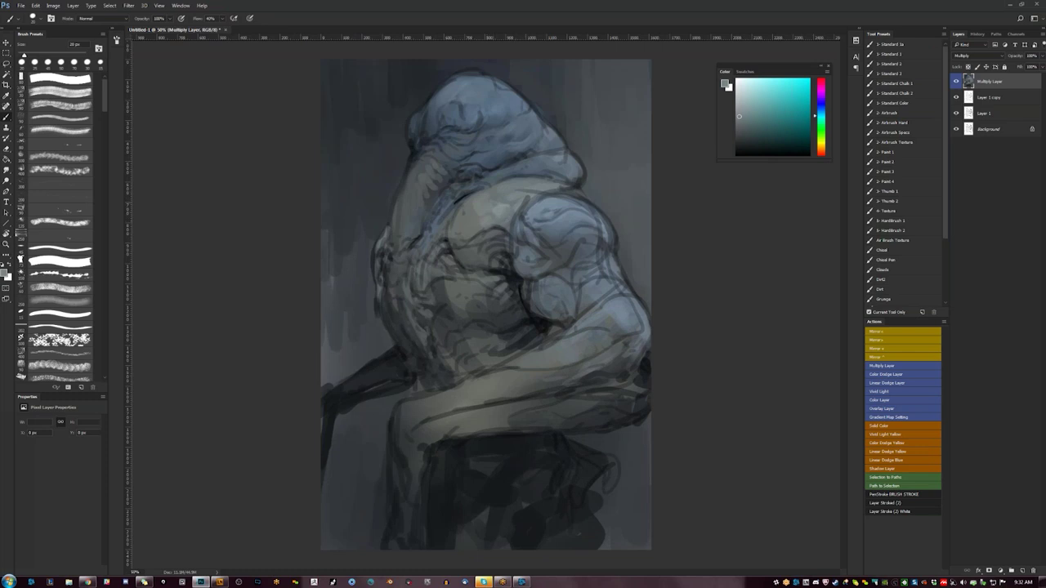
pyautogui.hotkey('ctrl', 'shift', 'h')
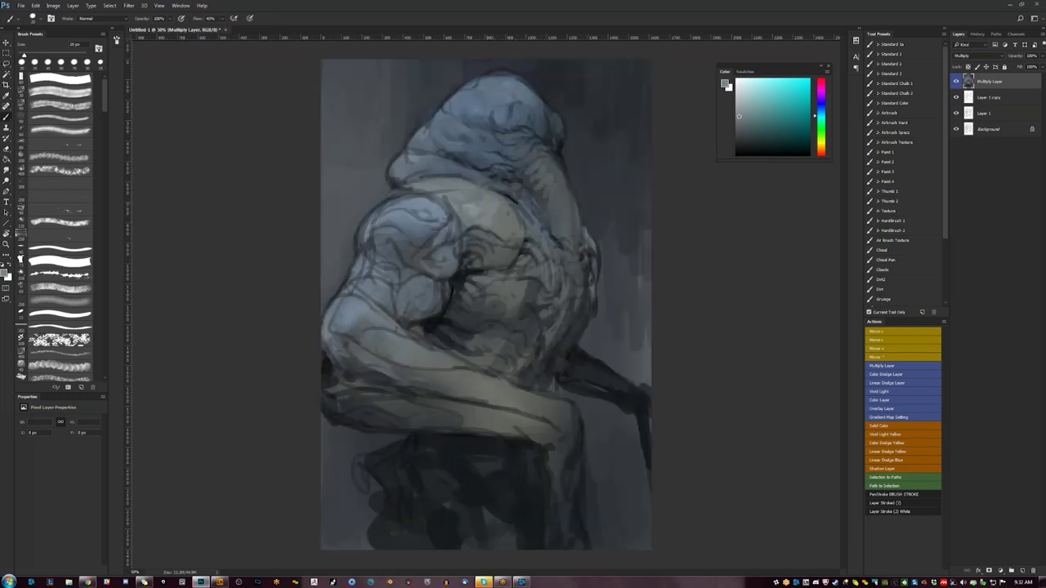
# - Refine the chest highlights beside the near shoulder with a smaller brush in sampled greys, and mirror the canvas
pyautogui.keyDown('alt'); pyautogui.click(468, 205); pyautogui.keyUp('alt')
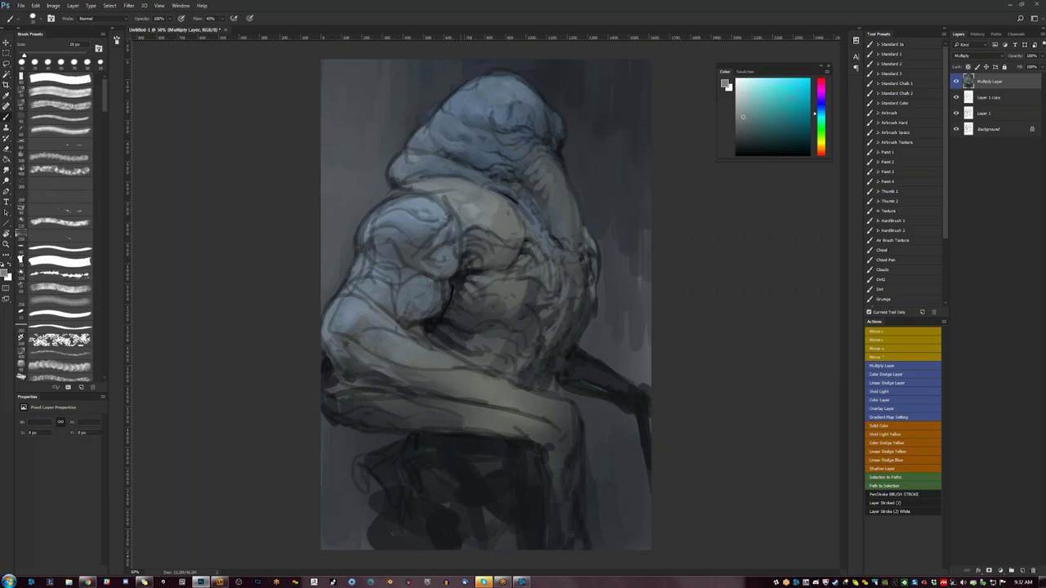
pyautogui.press('[')
pyautogui.press('[')
pyautogui.press('[')
pyautogui.keyDown('alt'); pyautogui.click(470, 208); pyautogui.keyUp('alt')
pyautogui.press('z')
pyautogui.hotkey('ctrl', '-')
pyautogui.hotkey('ctrl', '-')
pyautogui.press('F2')
pyautogui.hotkey('ctrl', '+')
pyautogui.hotkey('ctrl', '+')
pyautogui.hotkey('ctrl', '+')
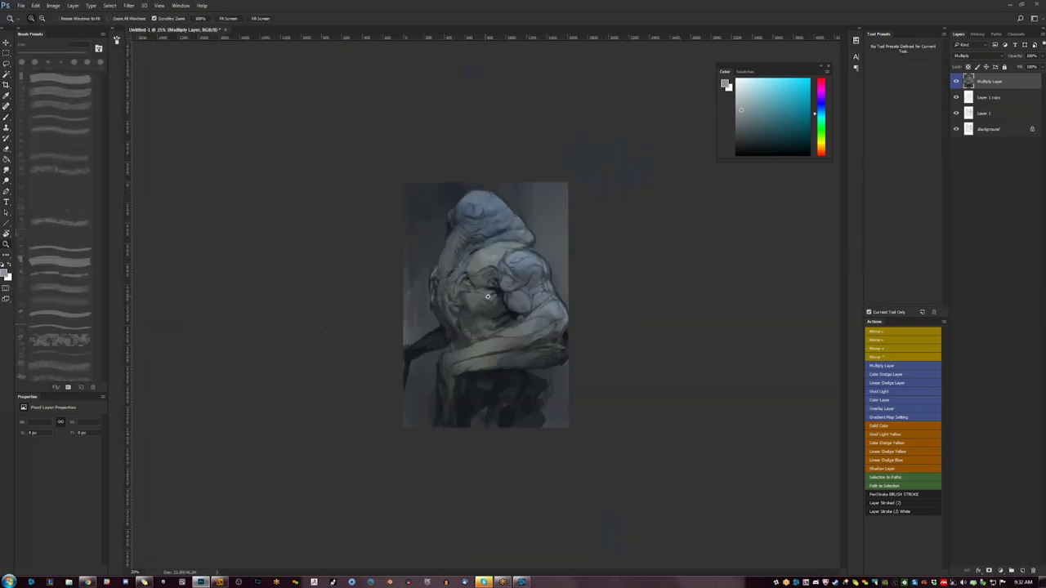
# - Darken the lower front of the belly with a greatly enlarged brush in black
pyautogui.press('b')
pyautogui.press('d')
pyautogui.press(']')
pyautogui.press(']')
pyautogui.press(']')
pyautogui.press(']')
pyautogui.press(']')
pyautogui.press(']')
pyautogui.press(']')
pyautogui.press(']')
pyautogui.press(']')
pyautogui.moveTo(417, 339)
pyautogui.mouseDown()
pyautogui.moveTo(437, 350)
pyautogui.moveTo(451, 334)
pyautogui.mouseUp()
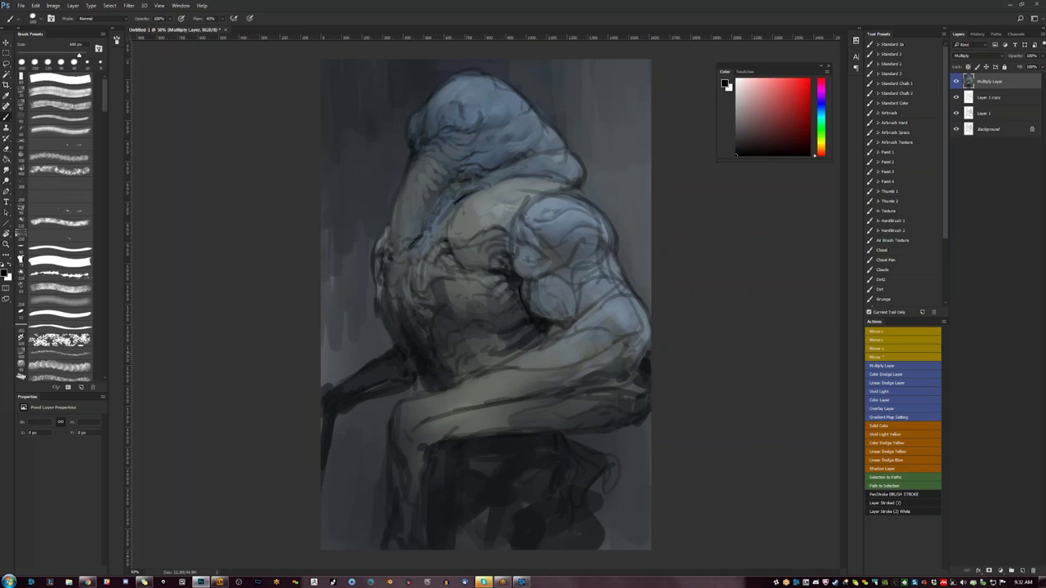
# - Model the front of the head with sampled light and dark blues, mirroring the canvas to check it
pyautogui.keyDown('alt'); pyautogui.click(402, 232); pyautogui.keyUp('alt')
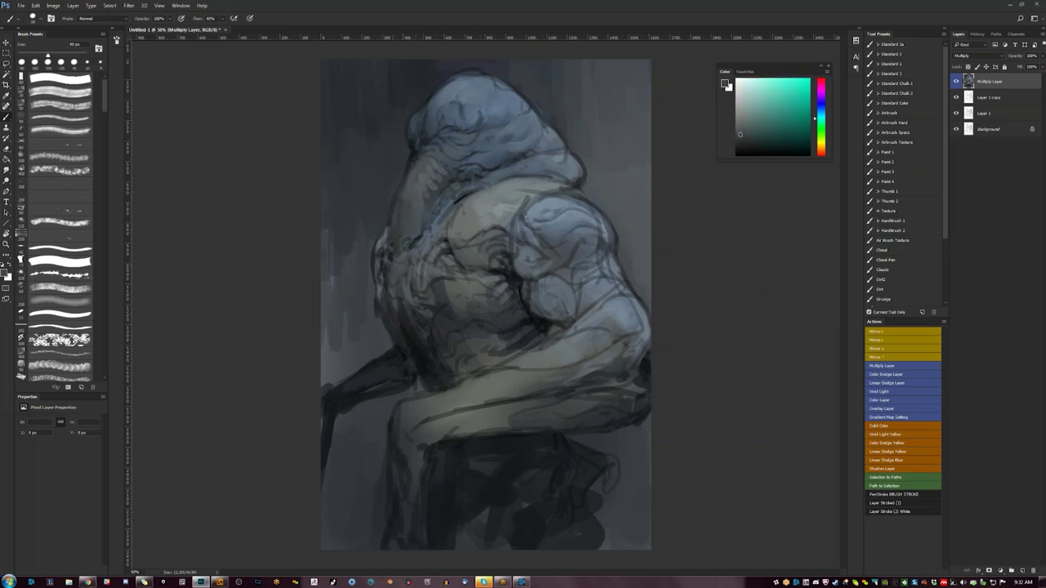
pyautogui.press('F2')
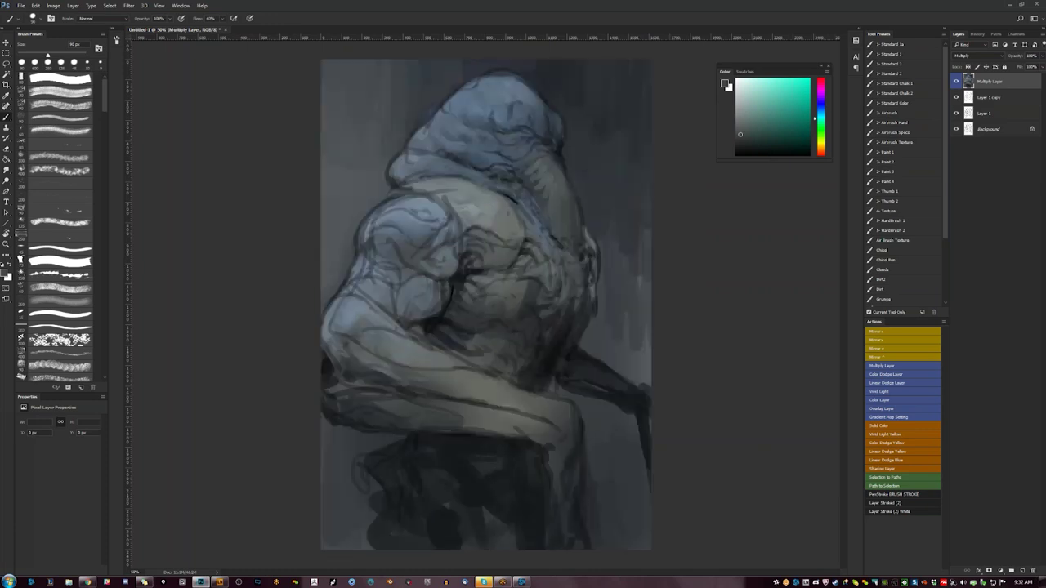
pyautogui.keyDown('alt'); pyautogui.click(504, 92); pyautogui.keyUp('alt')
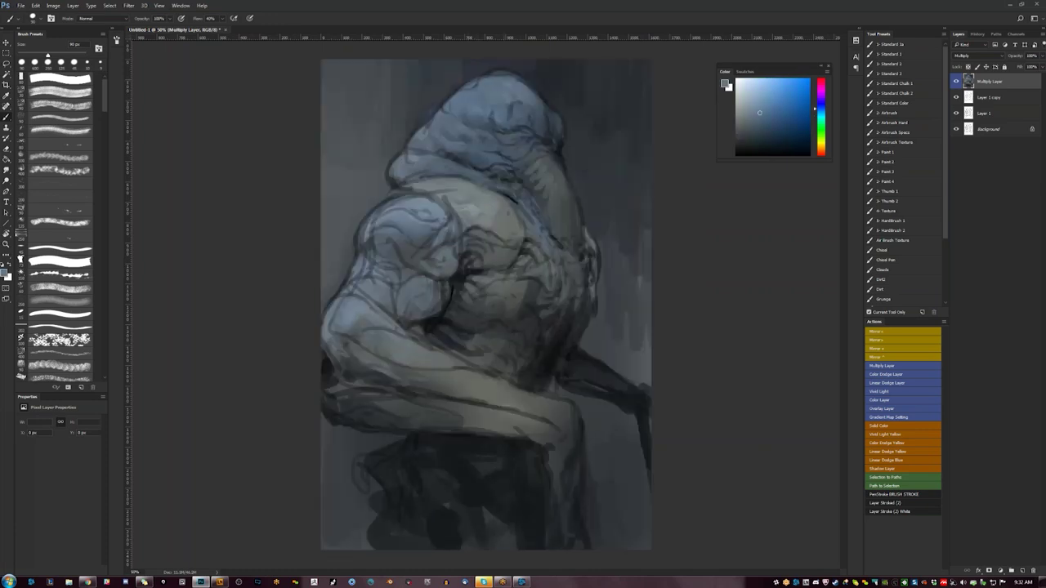
pyautogui.keyDown('alt'); pyautogui.click(542, 121); pyautogui.keyUp('alt')
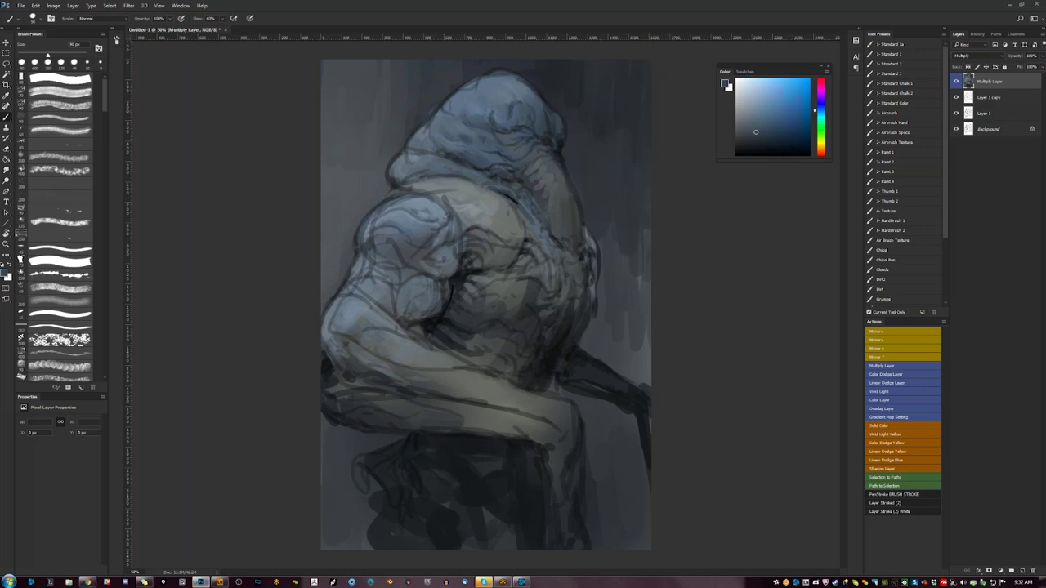
pyautogui.keyDown('alt'); pyautogui.click(521, 123); pyautogui.keyUp('alt')
pyautogui.moveTo(519, 123)
pyautogui.mouseDown()
pyautogui.moveTo(546, 124)
pyautogui.moveTo(559, 142)
pyautogui.mouseUp()
pyautogui.hotkey('ctrl', 'shift', 'h')
# - Tint the trunk-like form hanging from the head with sampled grey-blue, and mirror the canvas back
pyautogui.keyDown('alt'); pyautogui.click(411, 190); pyautogui.keyUp('alt')
pyautogui.keyDown('alt'); pyautogui.click(412, 190); pyautogui.keyUp('alt')
pyautogui.press('F2')
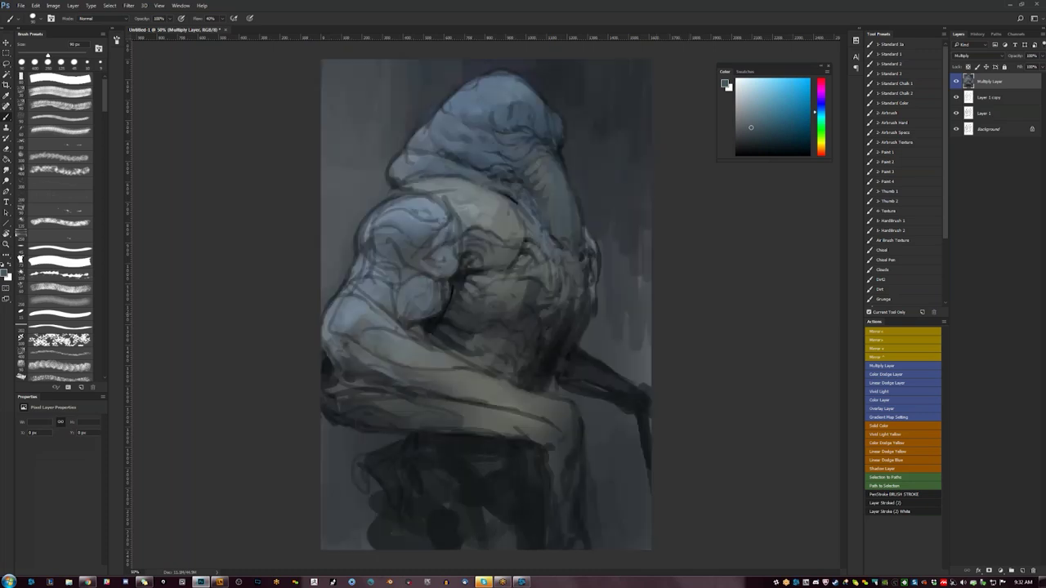
# - Paint the head's front bulge with a smaller brush in a slightly deeper shoulder blue, and mirror the canvas
pyautogui.keyDown('alt'); pyautogui.click(417, 197); pyautogui.keyUp('alt')
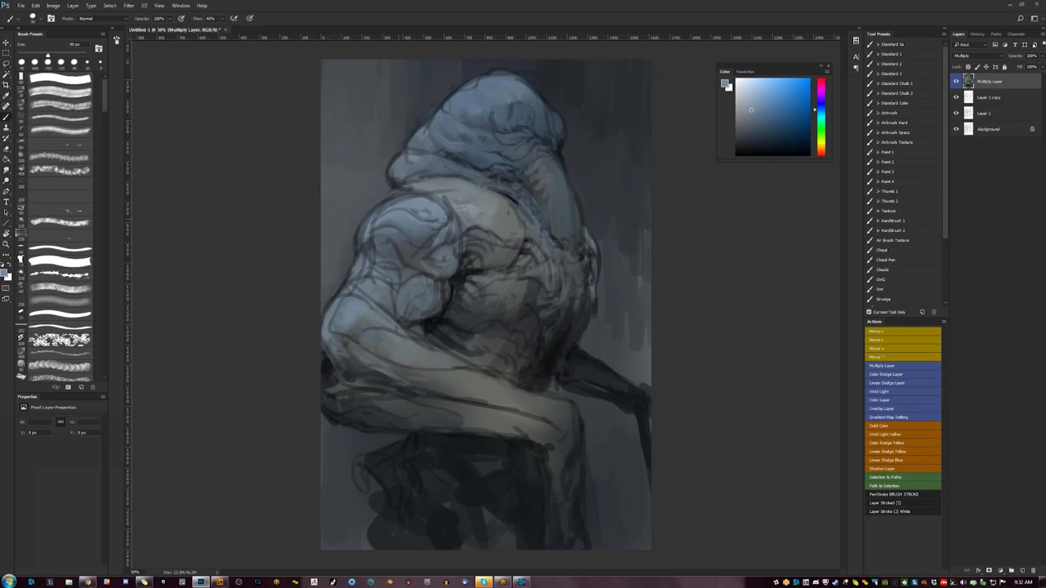
pyautogui.click(756, 115)
pyautogui.press('[')
pyautogui.moveTo(518, 107); pyautogui.dragTo(530, 112)
pyautogui.hotkey('ctrl', 'shift', 'h')
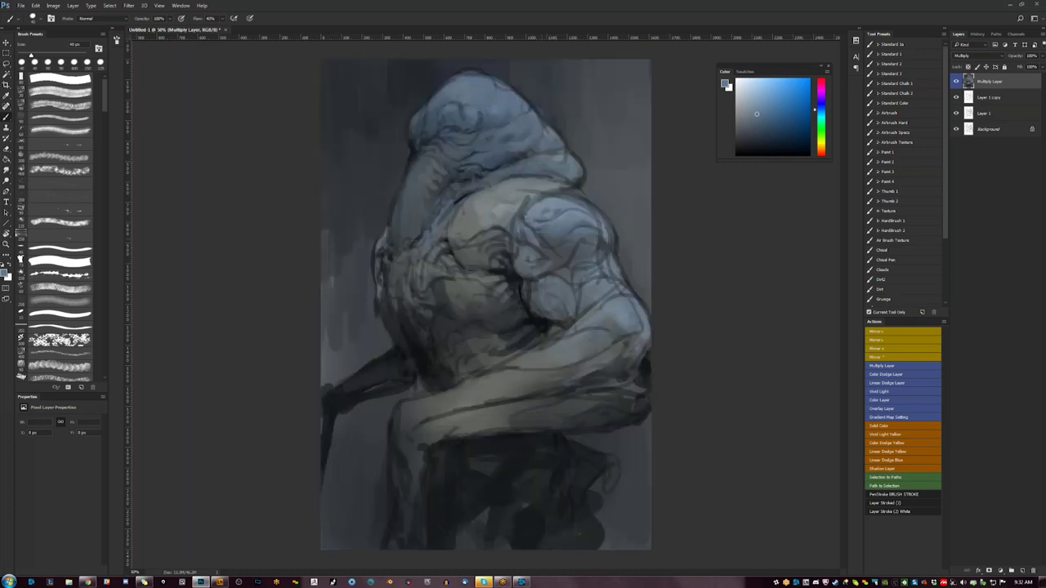
# - Shade the outer edge of the hanging trunk-like form with black and a sampled dark blue-grey, using a larger brush
pyautogui.press('d')
pyautogui.press(']')
pyautogui.press(']')
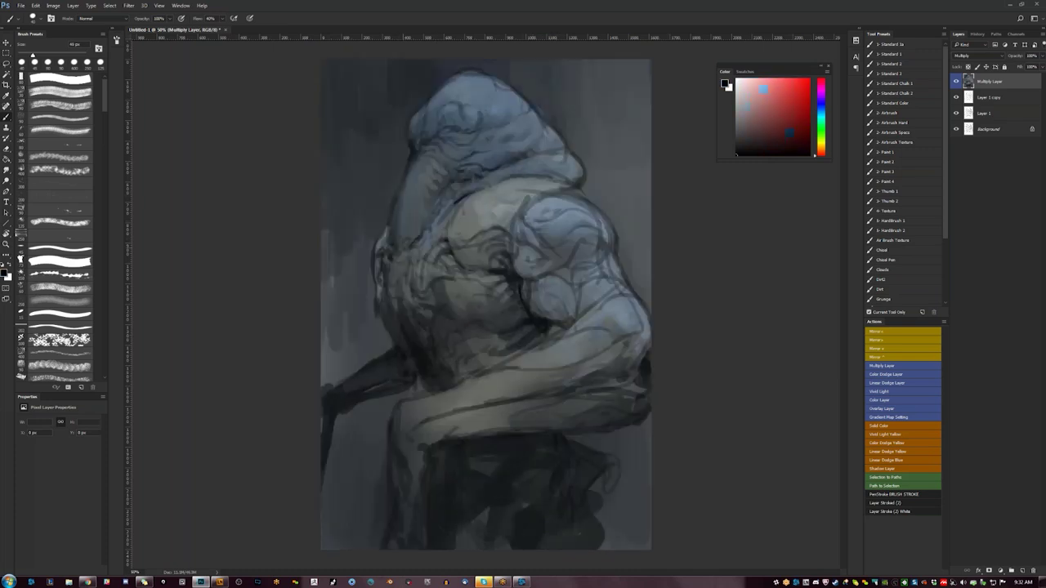
pyautogui.press(']')
pyautogui.press(']')
pyautogui.moveTo(403, 193); pyautogui.dragTo(402, 254)
pyautogui.keyDown('alt'); pyautogui.click(390, 214); pyautogui.keyUp('alt')
pyautogui.moveTo(397, 197); pyautogui.dragTo(397, 238)
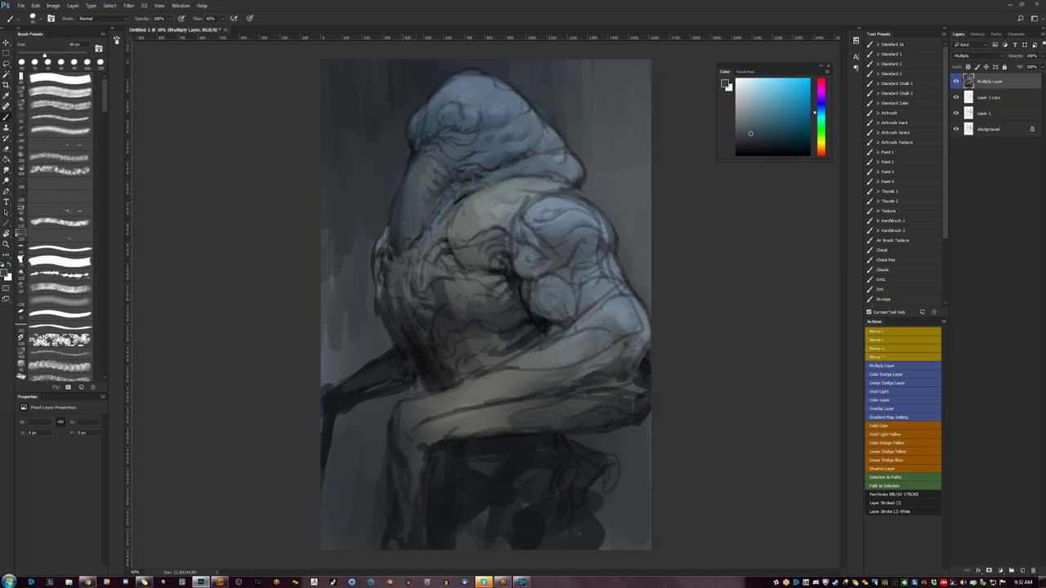
# - Mirror the canvas back and shade the belly beside the near arm with a tone sampled from the torso
pyautogui.press('z')
pyautogui.hotkey('ctrl', '-')
pyautogui.hotkey('ctrl', '-')
pyautogui.hotkey('ctrl', 'shift', 'h')
pyautogui.hotkey('ctrl', '+')
pyautogui.hotkey('ctrl', '+')
pyautogui.hotkey('ctrl', '+')
pyautogui.press('b')
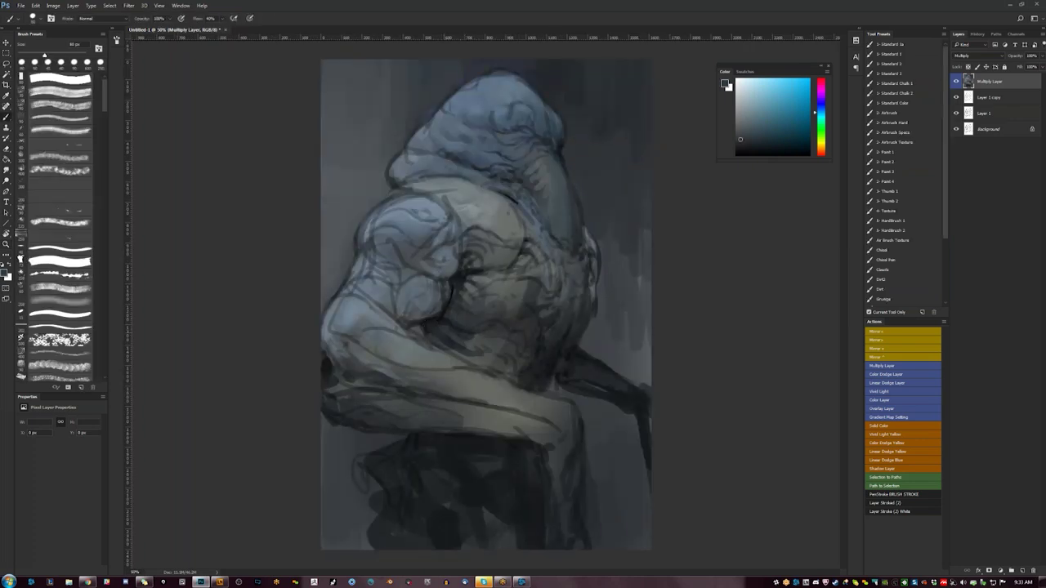
pyautogui.keyDown('alt'); pyautogui.click(476, 284); pyautogui.keyUp('alt')
pyautogui.moveTo(461, 287); pyautogui.dragTo(467, 331)
# - Touch up the chest and the near shoulder's inner edge with black and tones sampled from both areas
pyautogui.press('d')
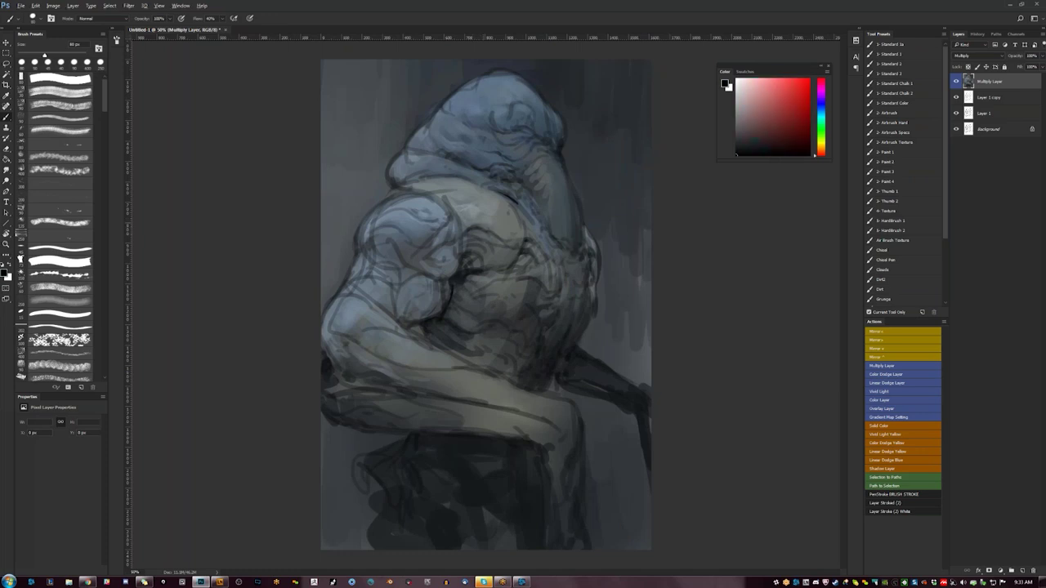
pyautogui.keyDown('alt'); pyautogui.click(488, 226); pyautogui.keyUp('alt')
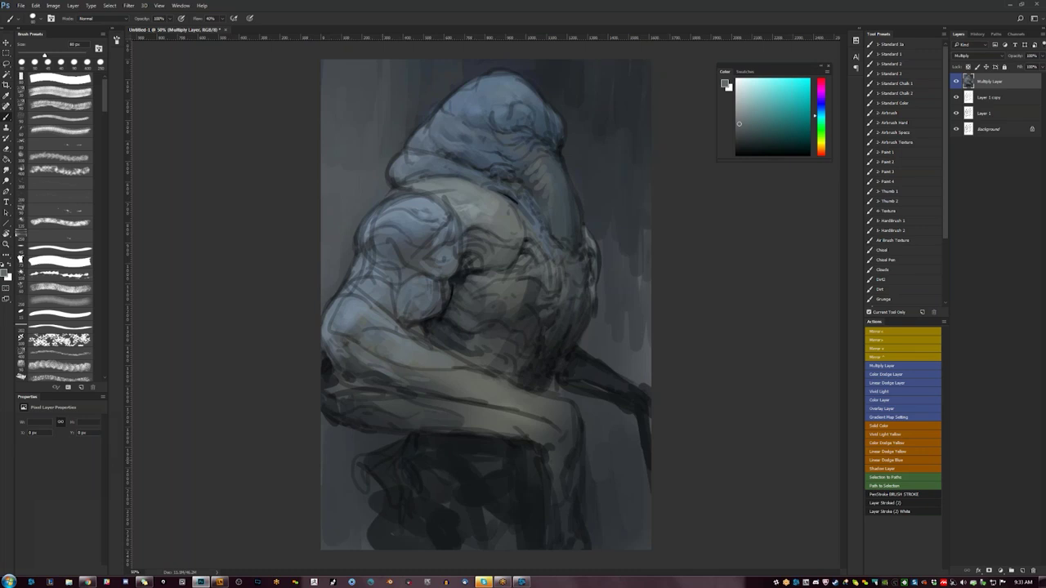
pyautogui.press('d')
pyautogui.keyDown('alt'); pyautogui.click(448, 219); pyautogui.keyUp('alt')
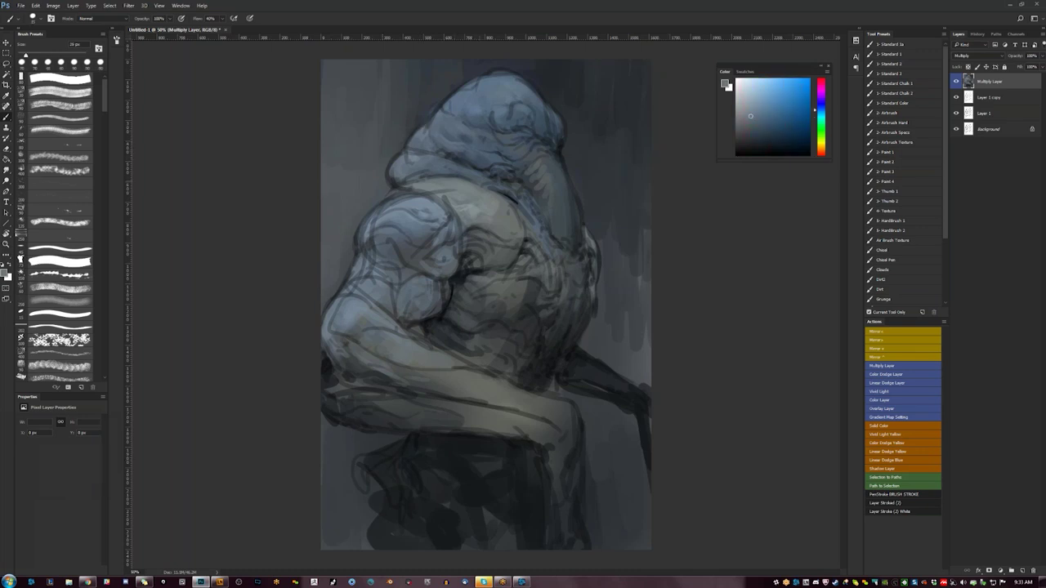
# - Mirror the canvas, touch up the head with its own sampled blue, and mirror the canvas back
pyautogui.hotkey('ctrl', 'shift', 'h')
pyautogui.keyDown('alt'); pyautogui.click(458, 106); pyautogui.keyUp('alt')
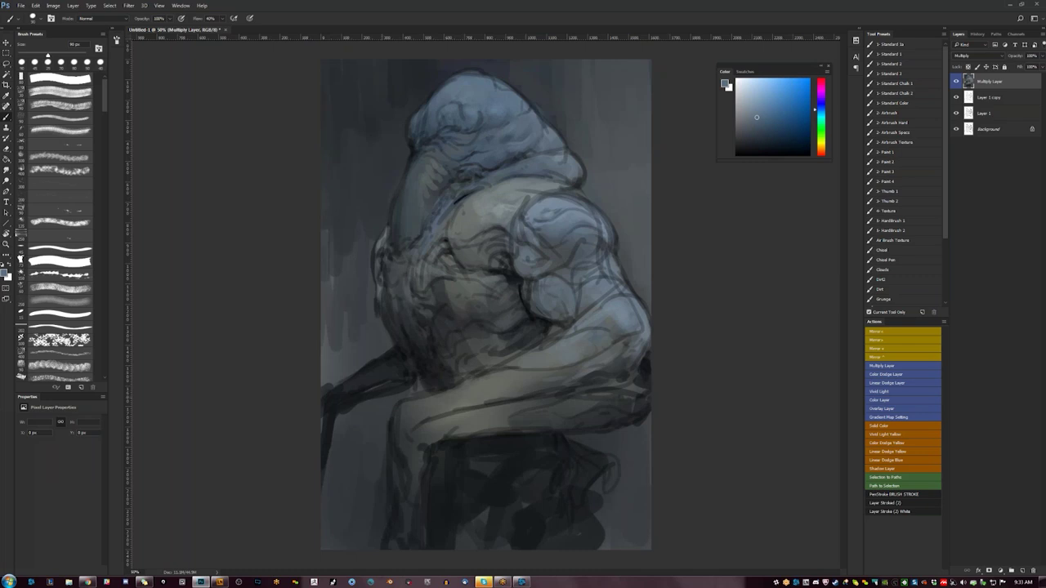
pyautogui.hotkey('ctrl', 'shift', 'h')
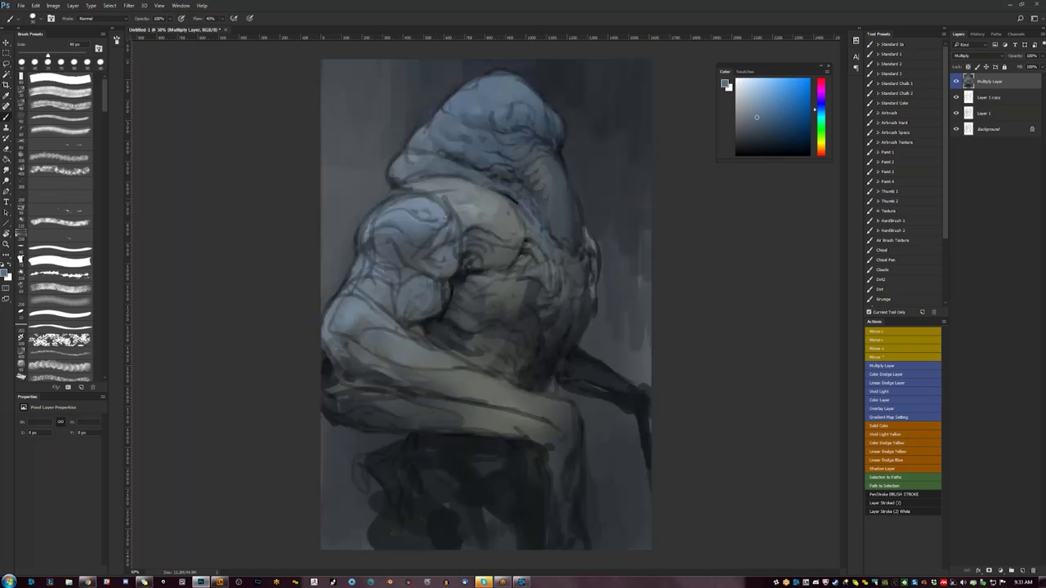
# - Brush a grey tone sampled from the upper chest over the chest folds beside the near arm
pyautogui.keyDown('alt'); pyautogui.click(478, 207); pyautogui.keyUp('alt')
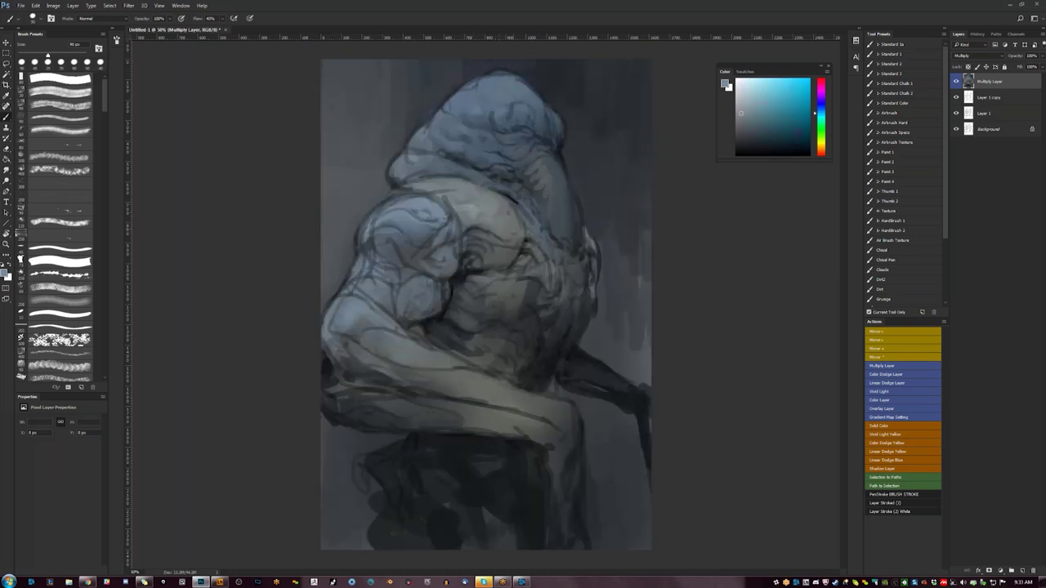
pyautogui.moveTo(524, 228); pyautogui.dragTo(487, 286)
pyautogui.moveTo(512, 253); pyautogui.dragTo(490, 283)
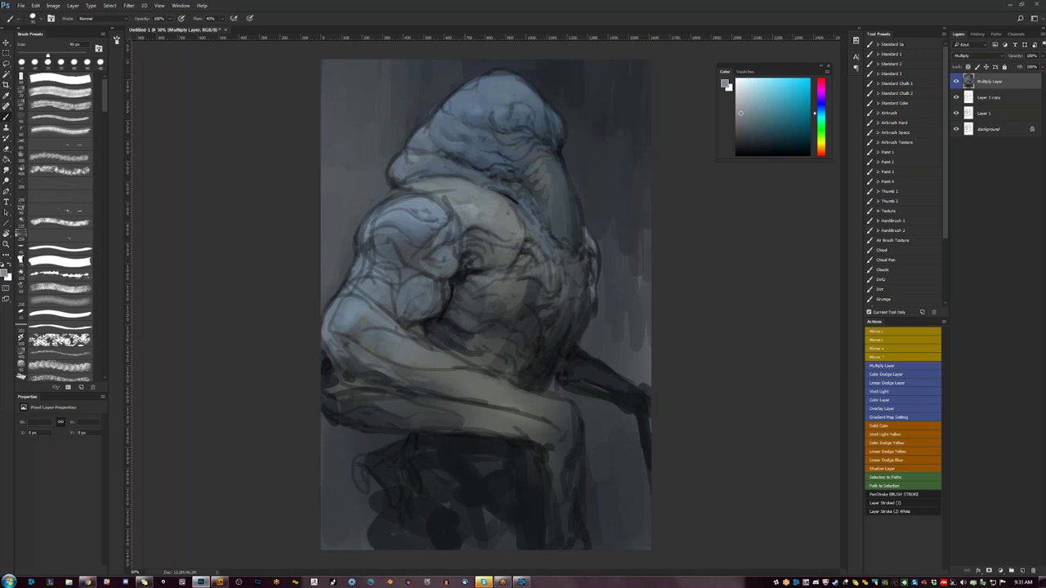
pyautogui.keyDown('alt'); pyautogui.click(421, 216); pyautogui.keyUp('alt')
pyautogui.click(745, 91)
pyautogui.moveTo(498, 80); pyautogui.dragTo(459, 101)
pyautogui.hotkey('ctrl', 'z')
# - Refine the head's folds with its sampled blue, varying the brush size and finishing with a 9 px tip
pyautogui.press('[')
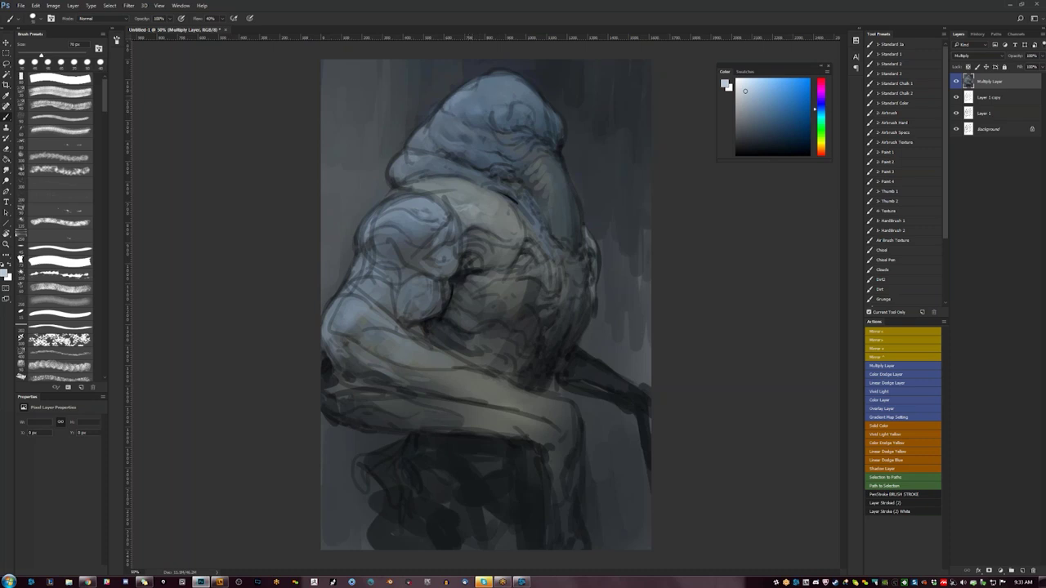
pyautogui.keyDown('alt'); pyautogui.click(469, 105); pyautogui.keyUp('alt')
pyautogui.press('[')
pyautogui.press('[')
pyautogui.press('[')
pyautogui.press('[')
pyautogui.press('[')
pyautogui.press('[')
pyautogui.press(']')
pyautogui.press(']')
pyautogui.press(']')
pyautogui.press(']')
pyautogui.press('[')
pyautogui.press('[')
pyautogui.press('[')
pyautogui.press('[')
pyautogui.press('[')
pyautogui.press('[')
pyautogui.press(']')
pyautogui.press(']')
pyautogui.press(']')
pyautogui.press(']')
pyautogui.press(']')
pyautogui.press(']')
pyautogui.press(']')
pyautogui.press(']')
pyautogui.press(']')
pyautogui.press(']')
pyautogui.press('[')
pyautogui.press('[')
pyautogui.press('[')
pyautogui.press('[')
pyautogui.press('[')
pyautogui.press('[')
pyautogui.press('[')
pyautogui.press('[')
pyautogui.press('[')
pyautogui.press('[')
# - Draw black wrinkle lines along the hanging trunk-like form with a brush of about 20 px
pyautogui.press('d')
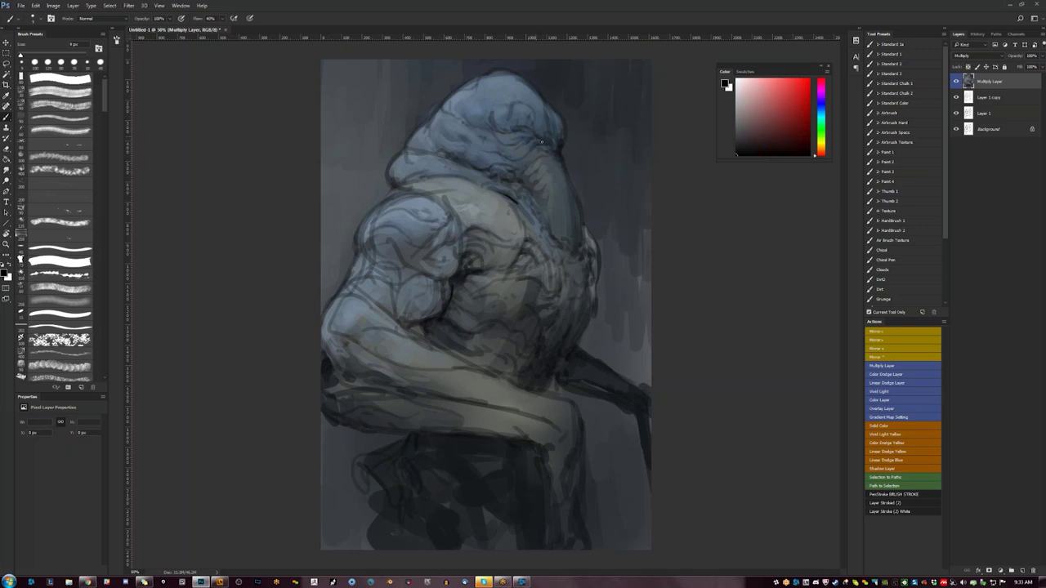
pyautogui.press(']')
pyautogui.press(']')
pyautogui.moveTo(542, 185); pyautogui.dragTo(551, 206)
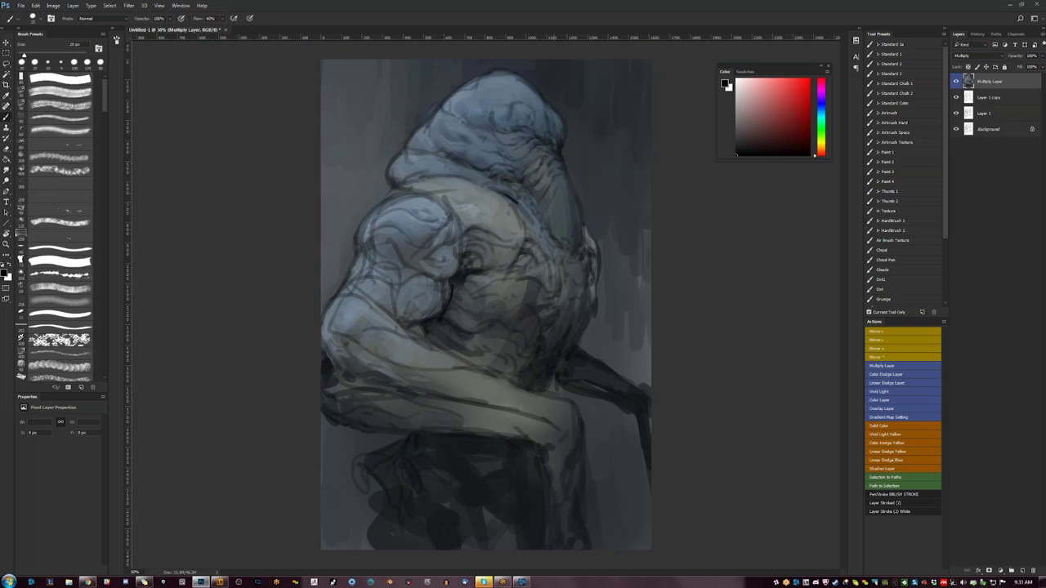
# - Mirror the canvas and shade the trunk-like form's lower outer edge with sampled dark blue-grey, using a slightly larger brush
pyautogui.hotkey('ctrl', 'shift', 'h')
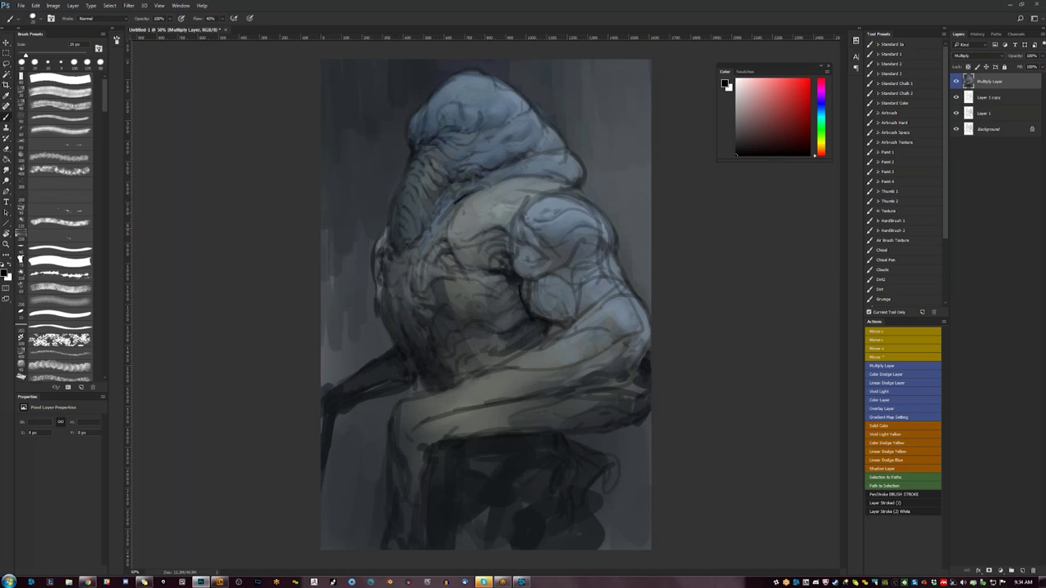
pyautogui.press(']')
pyautogui.keyDown('alt'); pyautogui.click(391, 222); pyautogui.keyUp('alt')
pyautogui.moveTo(390, 222); pyautogui.dragTo(389, 243)
pyautogui.keyDown('alt'); pyautogui.click(391, 237); pyautogui.keyUp('alt')
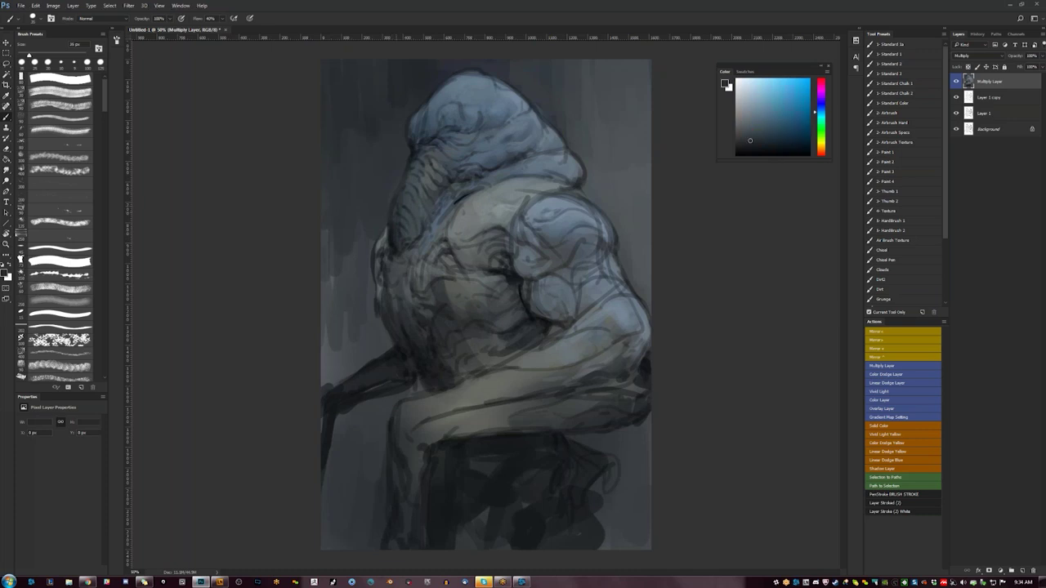
pyautogui.keyDown('alt'); pyautogui.click(392, 241); pyautogui.keyUp('alt')
pyautogui.moveTo(402, 181)
pyautogui.mouseDown()
pyautogui.moveTo(395, 193)
pyautogui.moveTo(406, 192)
pyautogui.mouseUp()
pyautogui.hotkey('ctrl', 'z')
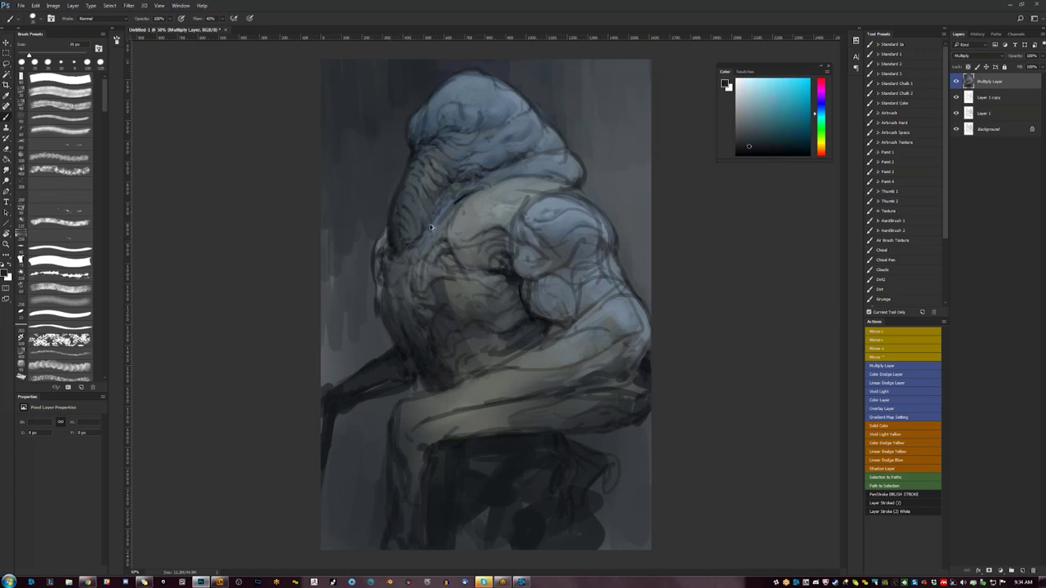
# - Mirror the canvas back and shade the trunk-like form's lower inner side with a dark tone sampled from its edge
pyautogui.hotkey('ctrl', 'shift', 'h')
pyautogui.keyDown('alt'); pyautogui.click(583, 221); pyautogui.keyUp('alt')
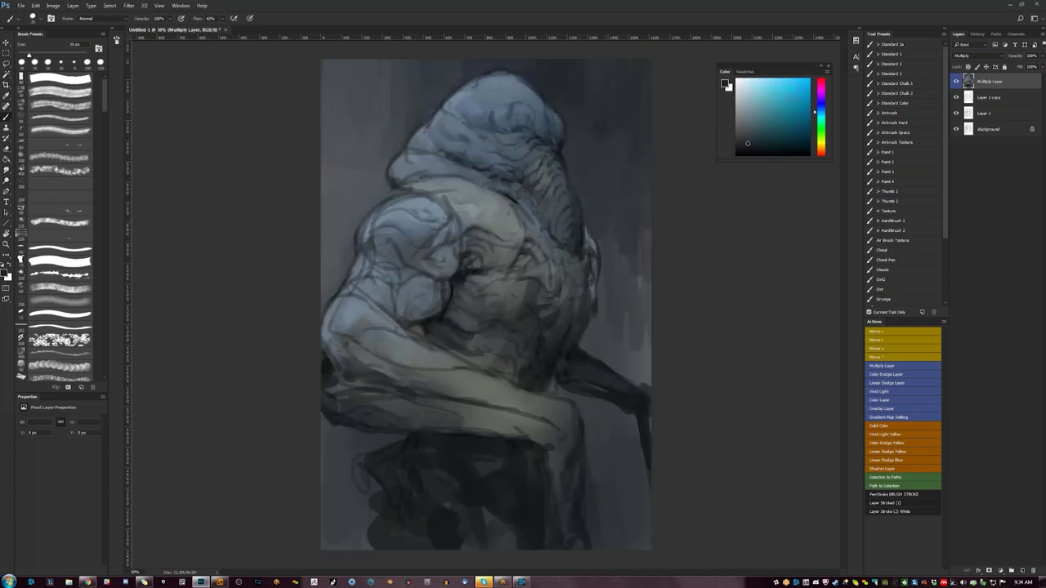
pyautogui.moveTo(548, 228); pyautogui.dragTo(552, 239)
# - Darken the outer edge at the trunk-like form's tip with black, using a larger brush
pyautogui.press('d')
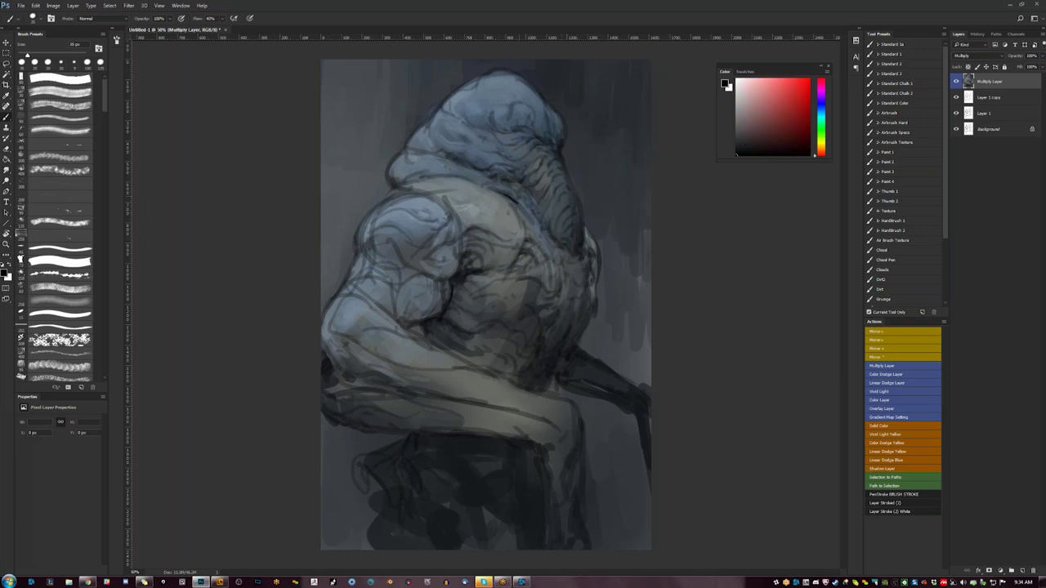
pyautogui.press(']')
pyautogui.press(']')
pyautogui.press(']')
pyautogui.press(']')
pyautogui.press(']')
pyautogui.press(']')
pyautogui.moveTo(584, 230); pyautogui.dragTo(589, 252)
# - Touch up the upper back of the head with its sampled blue, and mirror the canvas to check the whole figure
pyautogui.keyDown('alt'); pyautogui.click(469, 91); pyautogui.keyUp('alt')
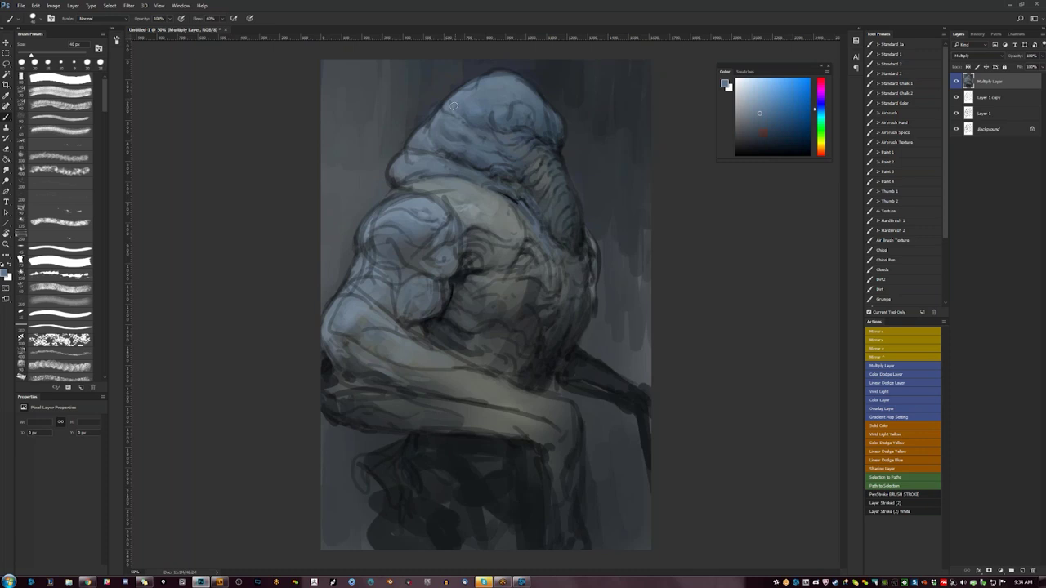
pyautogui.press('z')
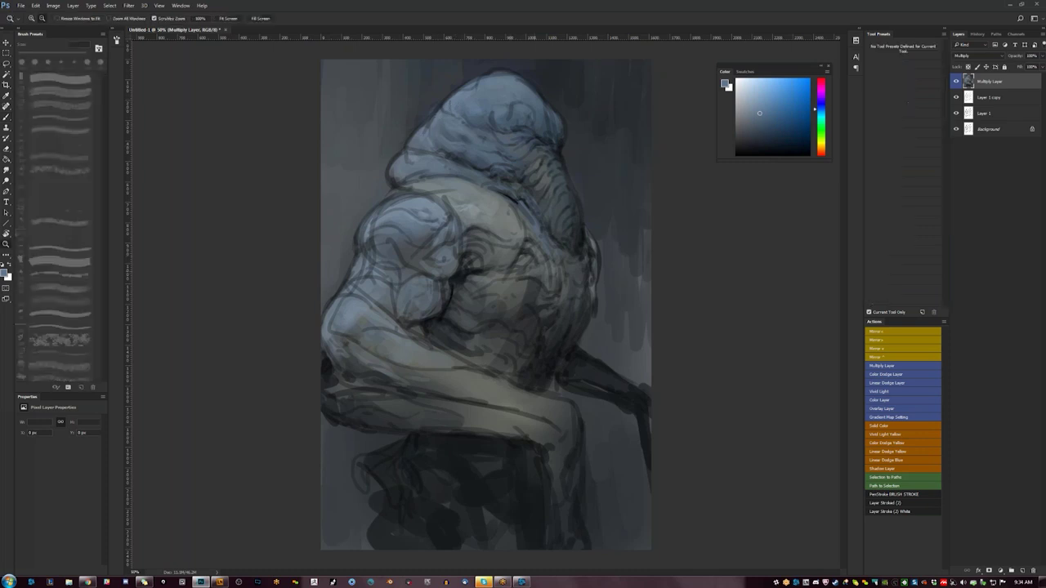
pyautogui.keyDown('alt'); pyautogui.click(528, 327); pyautogui.keyUp('alt')
pyautogui.keyDown('alt'); pyautogui.click(528, 327); pyautogui.keyUp('alt')
pyautogui.keyDown('alt'); pyautogui.click(528, 327); pyautogui.keyUp('alt')
pyautogui.click(524, 301)
pyautogui.click(525, 301)
pyautogui.press('F2')
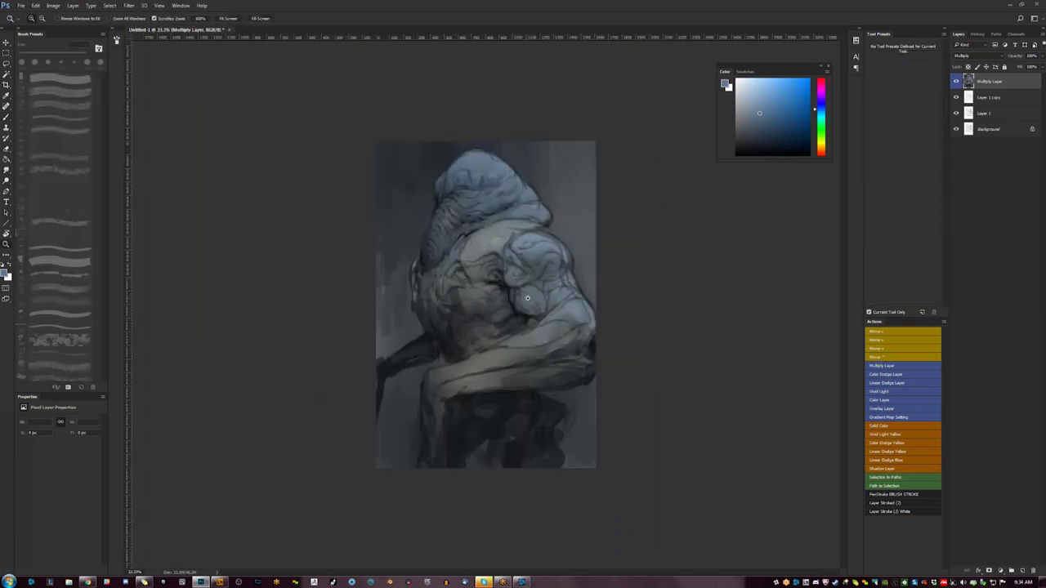
pyautogui.click(527, 298)
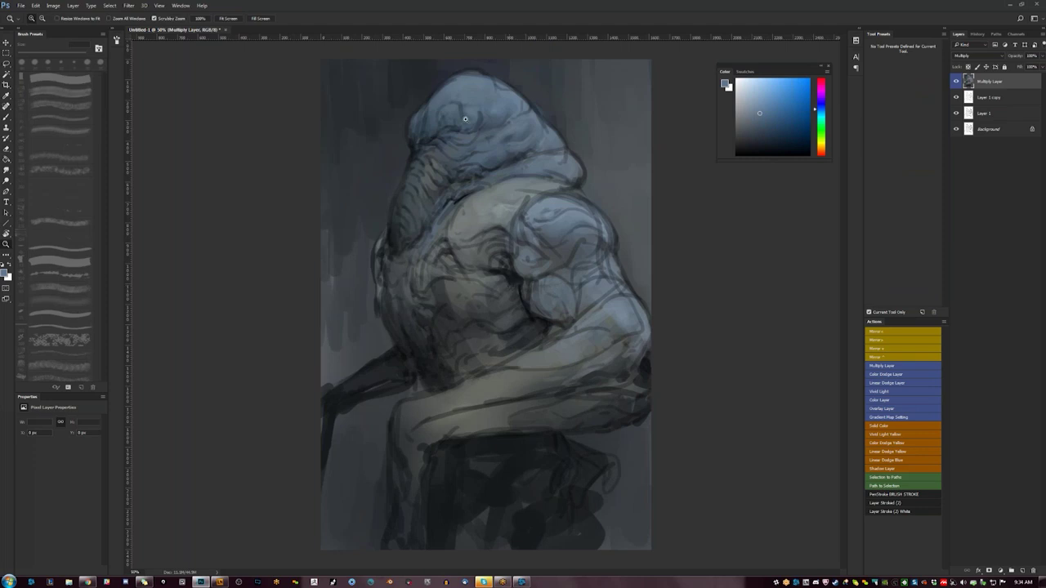
pyautogui.press('b')
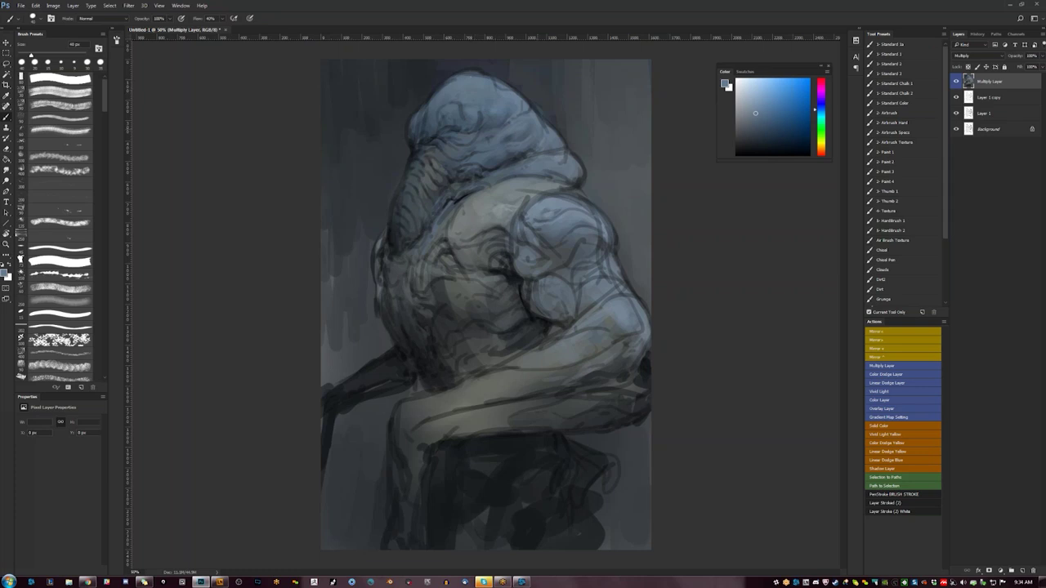
# - Paint along the head's lower rear fold with its sampled blue, using a larger brush, and mirror the canvas back
pyautogui.keyDown('alt'); pyautogui.click(513, 167); pyautogui.keyUp('alt')
pyautogui.press(']')
pyautogui.press(']')
pyautogui.moveTo(499, 170); pyautogui.dragTo(528, 162)
pyautogui.press('[')
pyautogui.hotkey('ctrl', 'shift', 'h')
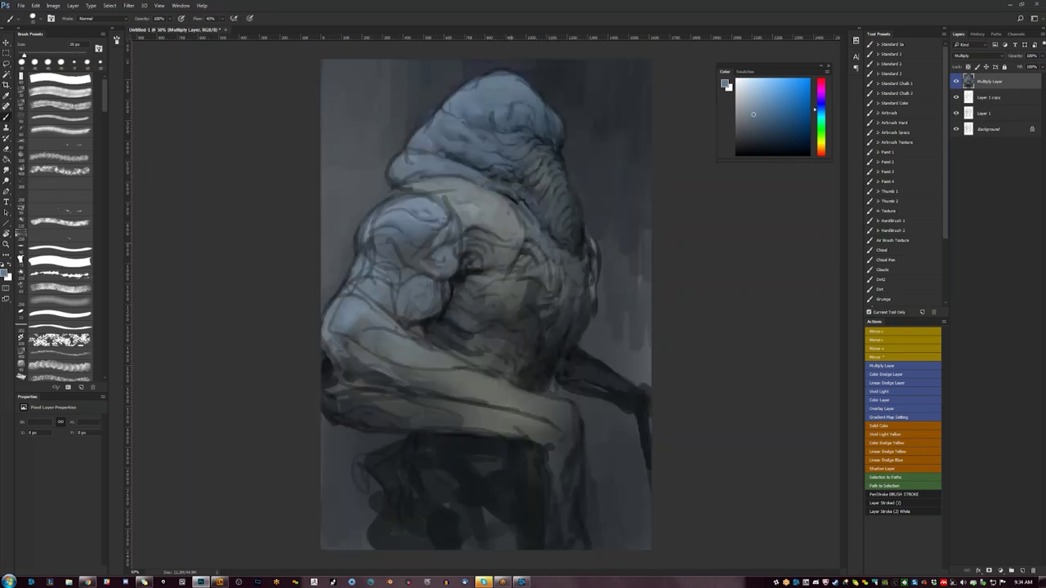
# - Touch up the figure with black at 20 px and with the near shoulder's sampled blue at 80 px
pyautogui.press('d')
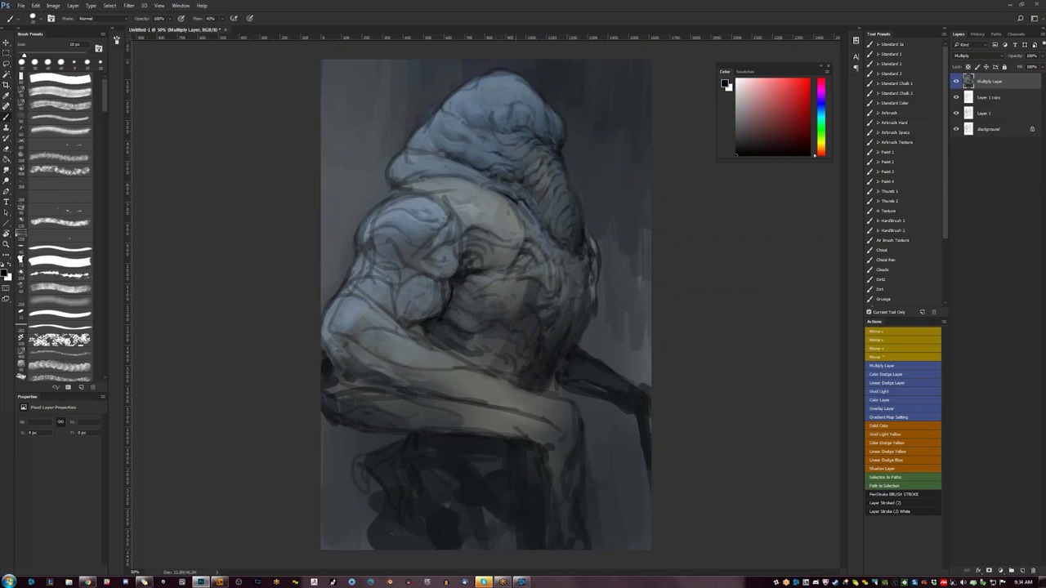
pyautogui.keyDown('alt'); pyautogui.click(421, 214); pyautogui.keyUp('alt')
pyautogui.press(']')
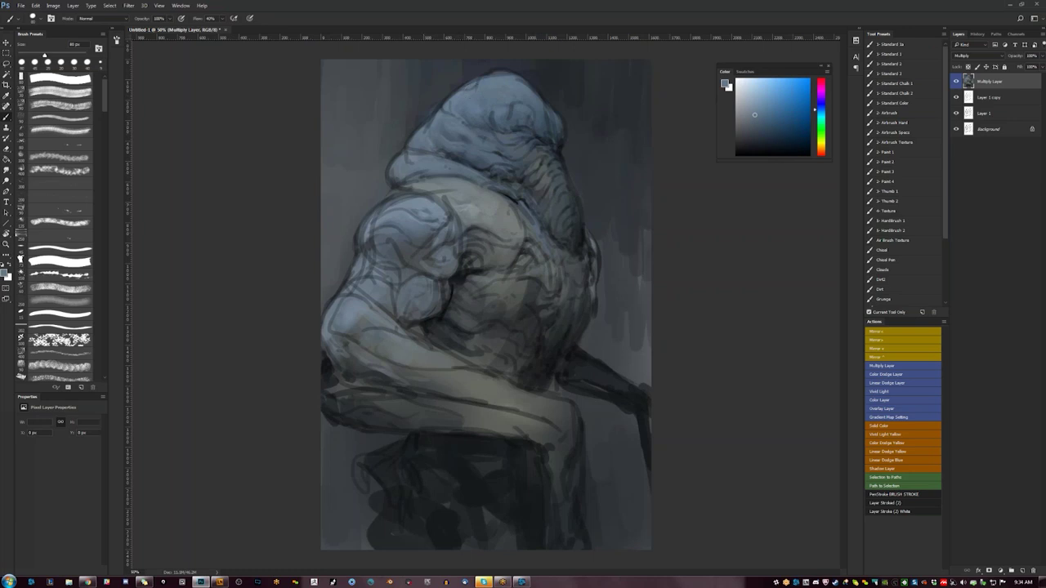
pyautogui.press('[')
pyautogui.press('[')
pyautogui.press('[')
pyautogui.press('[')
pyautogui.press('[')
pyautogui.press('[')
pyautogui.moveTo(346, 126); pyautogui.dragTo(347, 125)
pyautogui.click(347, 125)
pyautogui.moveTo(403, 82)
pyautogui.mouseDown()
pyautogui.moveTo(376, 137)
pyautogui.moveTo(406, 100)
pyautogui.mouseUp()
pyautogui.moveTo(410, 105); pyautogui.dragTo(407, 123)
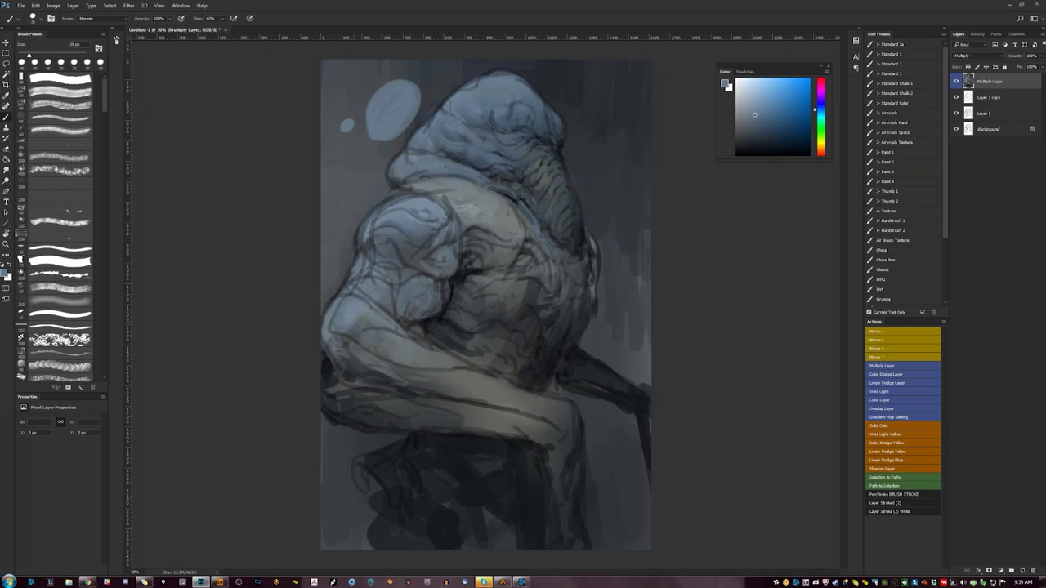
pyautogui.hotkey('ctrl', 'alt', 'z')
pyautogui.hotkey('ctrl', 'alt', 'z')
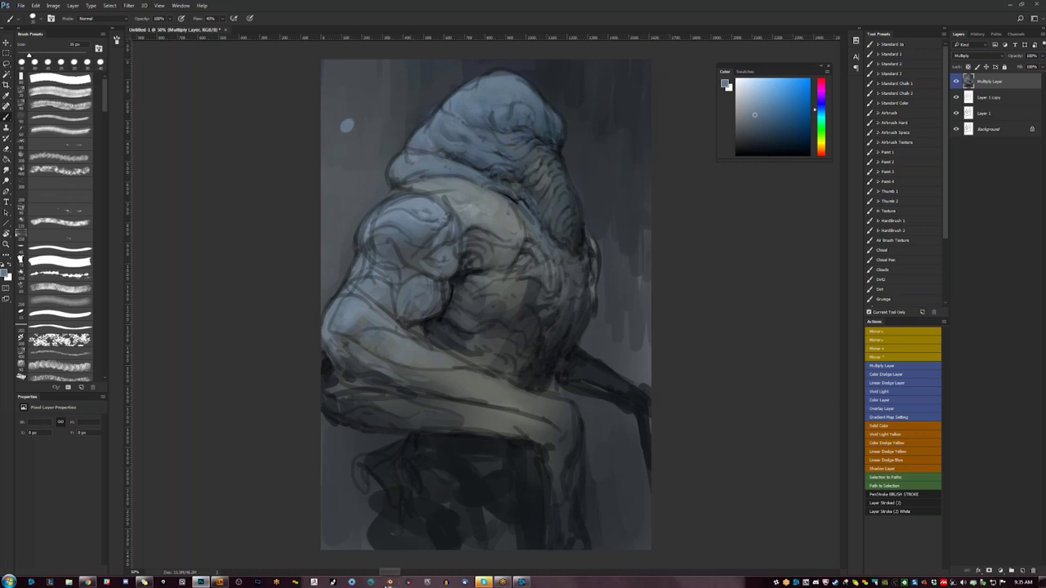
# - Mirror the canvas, add fine skin texture to the chest with a small brush in its sampled grey, and mirror back
pyautogui.press('F2')
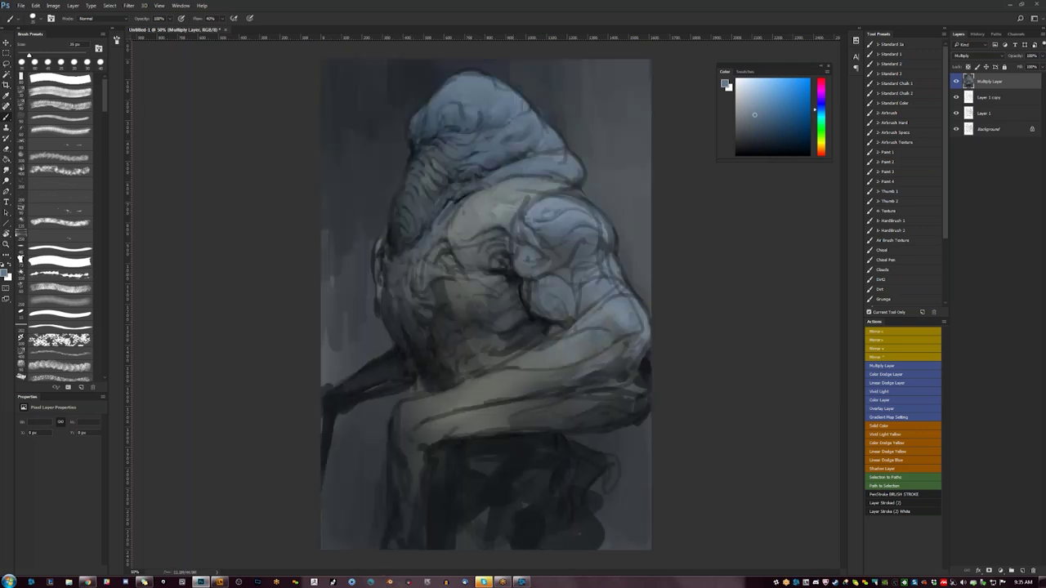
pyautogui.keyDown('alt'); pyautogui.click(509, 201); pyautogui.keyUp('alt')
pyautogui.press('[')
pyautogui.press('[')
pyautogui.press('[')
pyautogui.press('[')
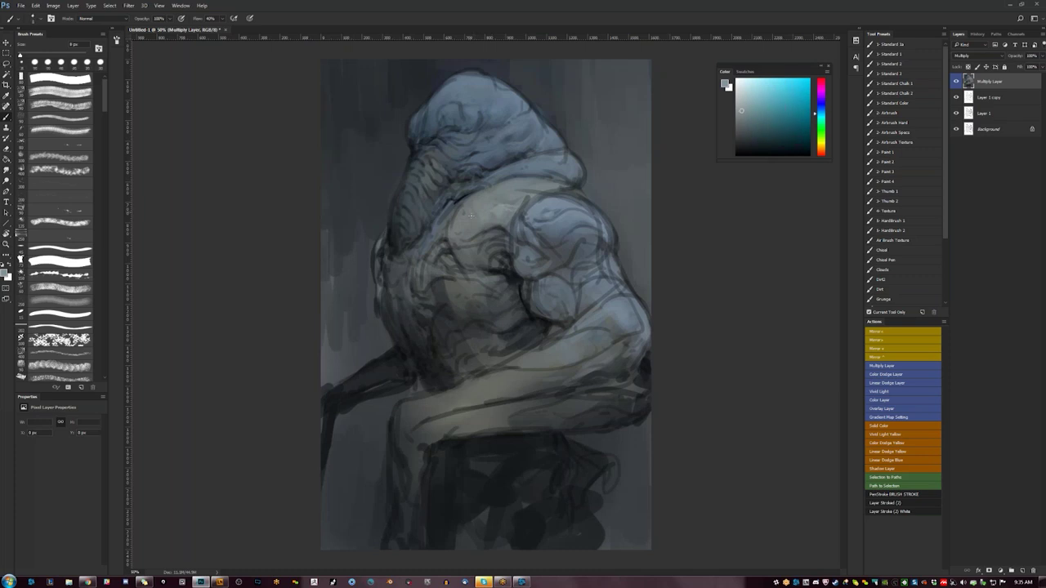
pyautogui.press(']')
pyautogui.press(']')
pyautogui.press('[')
pyautogui.press('[')
pyautogui.hotkey('ctrl', 'shift', 'h')
# - Add a pale highlight along the upper back just below the head, using a slightly larger brush
pyautogui.press('[')
pyautogui.press(']')
pyautogui.press(']')
pyautogui.press(']')
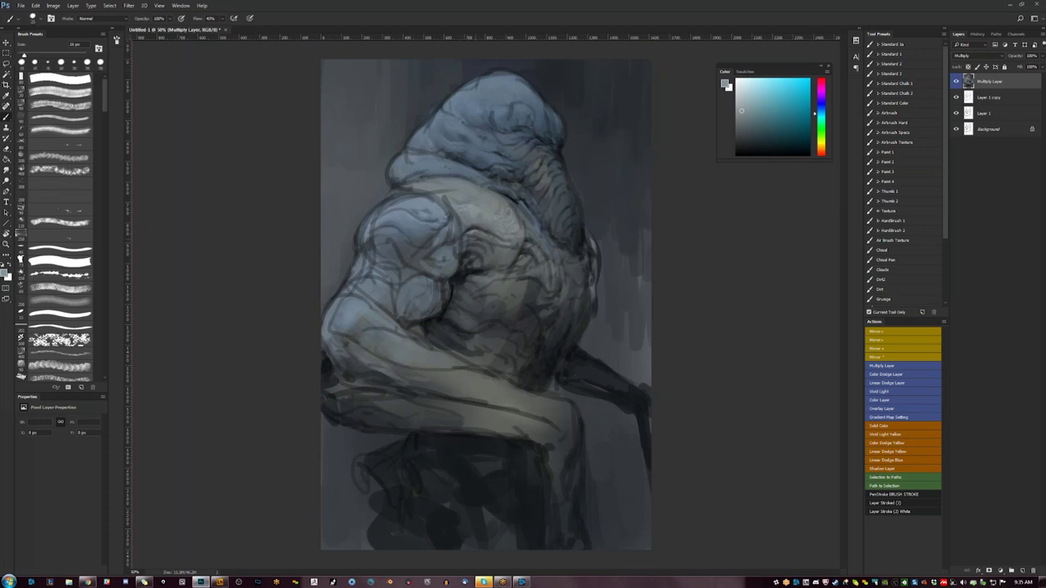
pyautogui.press(']')
pyautogui.click(745, 91)
pyautogui.moveTo(446, 195); pyautogui.dragTo(436, 193)
# - Broaden the upper-back highlight with its sampled tone and a much larger brush, and reduce the brush to about 25 px
pyautogui.keyDown('alt'); pyautogui.click(443, 193); pyautogui.keyUp('alt')
pyautogui.press(']')
pyautogui.press(']')
pyautogui.press(']')
pyautogui.press(']')
pyautogui.press(']')
pyautogui.press(']')
pyautogui.press(']')
pyautogui.press(']')
pyautogui.moveTo(451, 188); pyautogui.dragTo(420, 183)
pyautogui.press('[')
pyautogui.press('[')
pyautogui.press('[')
pyautogui.press('[')
pyautogui.press('[')
pyautogui.press('[')
pyautogui.press('[')
pyautogui.press('[')
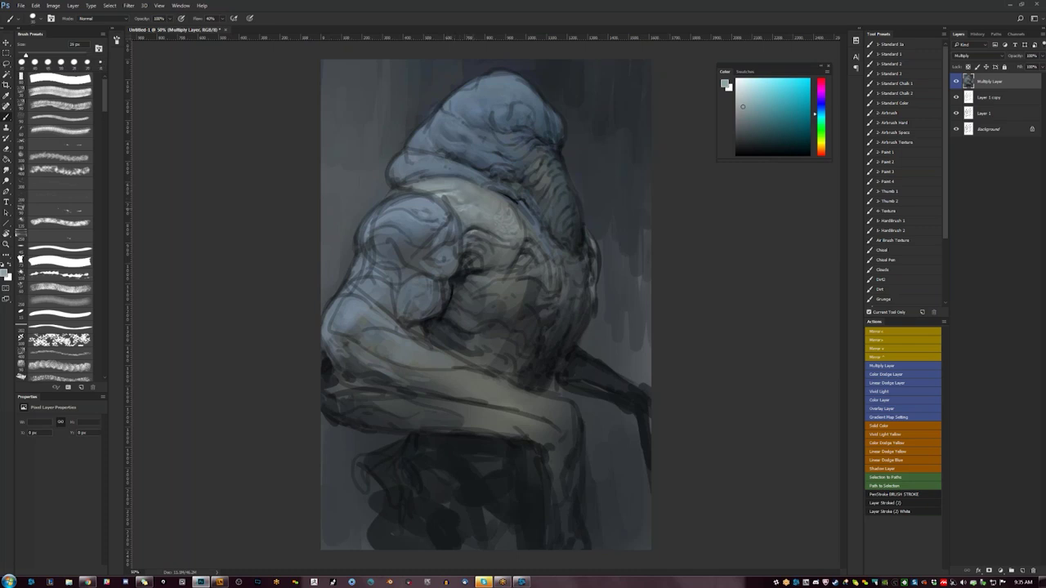
# - Mirror the canvas and refine the upper back beside the shoulder with sampled tones, using a 10 px brush
pyautogui.hotkey('ctrl', 'shift', 'h')
pyautogui.keyDown('alt'); pyautogui.click(530, 193); pyautogui.keyUp('alt')
pyautogui.press('[')
pyautogui.press('[')
pyautogui.press('[')
pyautogui.press('[')
pyautogui.press('[')
pyautogui.keyDown('alt'); pyautogui.click(518, 196); pyautogui.keyUp('alt')
pyautogui.press(']')
pyautogui.press(']')
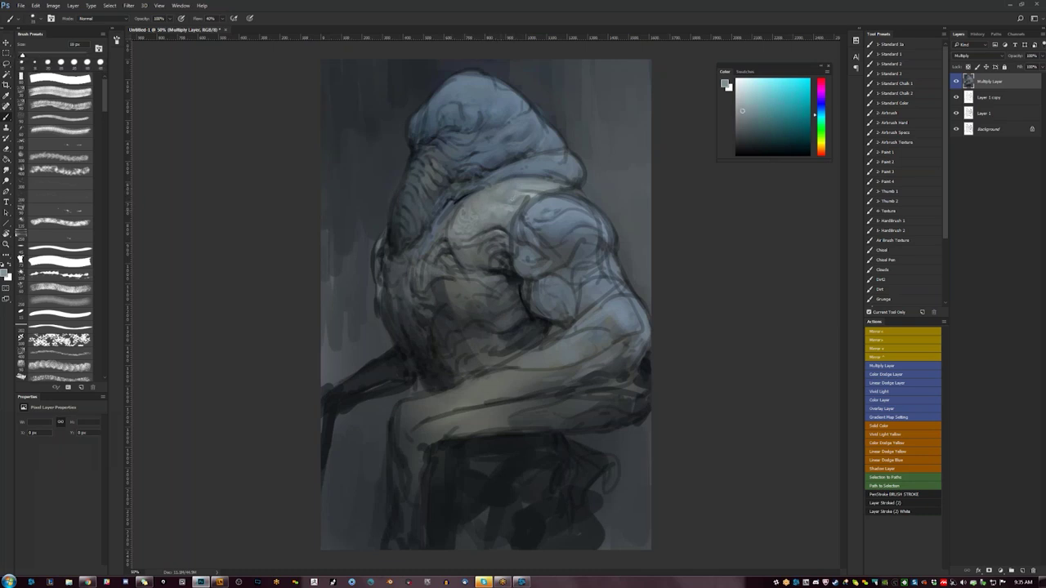
# - Brush a stroke across the top of the pale chest toward the upper back and mirror the canvas
pyautogui.moveTo(474, 199); pyautogui.dragTo(535, 175)
pyautogui.press('z')
pyautogui.hotkey('ctrl', '-')
pyautogui.hotkey('ctrl', '-')
pyautogui.hotkey('ctrl', 'shift', 'h')
# - Paint dark folds in black below the chest beside the armpit, and sample tones from the side of the torso
pyautogui.press('b')
pyautogui.press('z')
pyautogui.hotkey('ctrl', '+')
pyautogui.hotkey('ctrl', '+')
pyautogui.hotkey('ctrl', '+')
pyautogui.press('b')
pyautogui.press('d')
pyautogui.moveTo(456, 259); pyautogui.dragTo(505, 252)
pyautogui.keyDown('alt'); pyautogui.click(491, 247); pyautogui.keyUp('alt')
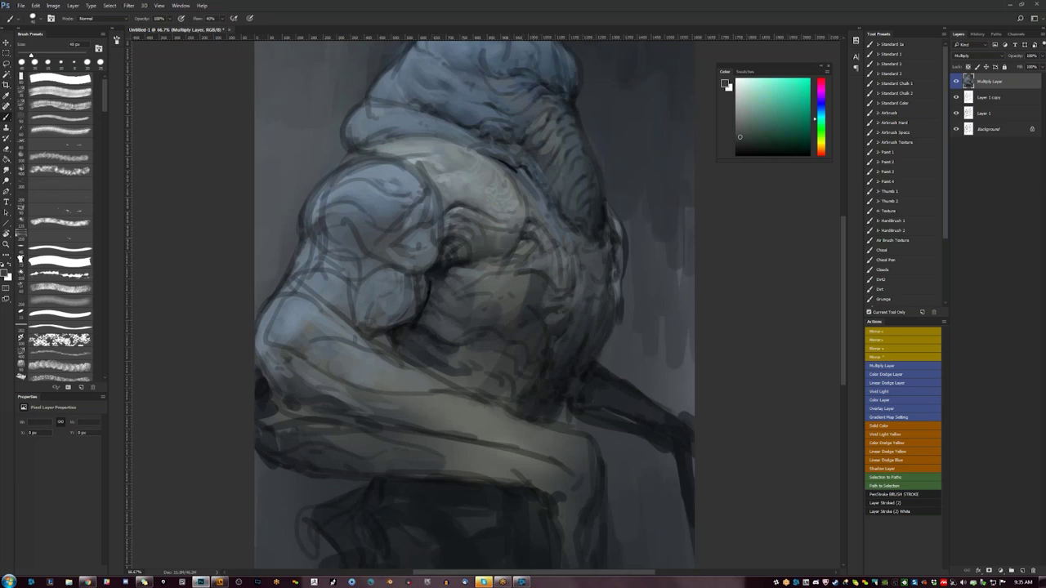
pyautogui.keyDown('alt'); pyautogui.click(502, 217); pyautogui.keyUp('alt')
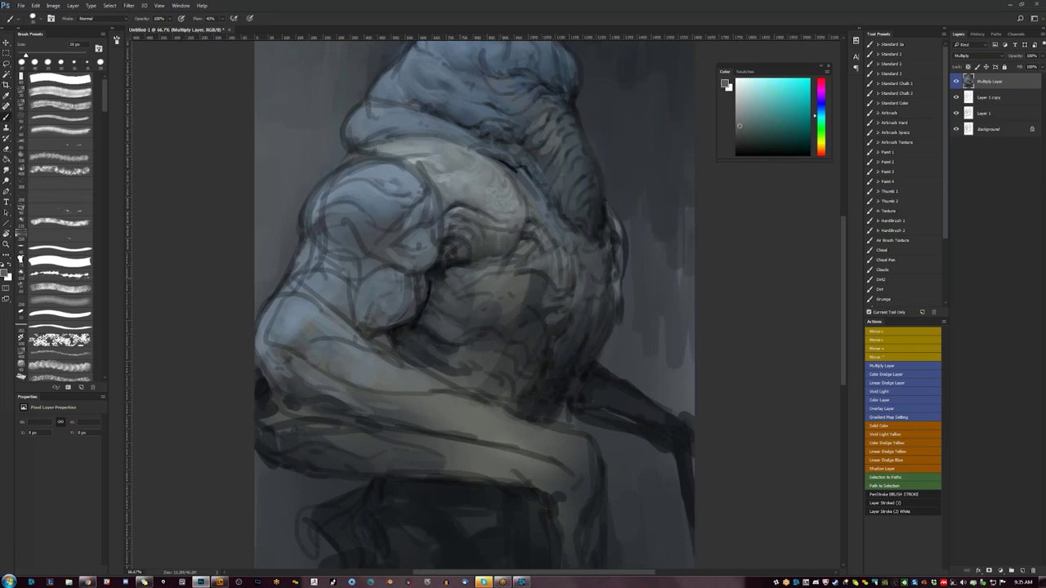
# - Blend the skin just below the chest fold with a sampled tone, restore black as the foreground colour, and mirror the canvas
pyautogui.keyDown('alt'); pyautogui.click(455, 278); pyautogui.keyUp('alt')
pyautogui.moveTo(450, 277)
pyautogui.mouseDown()
pyautogui.moveTo(471, 297)
pyautogui.moveTo(457, 299)
pyautogui.moveTo(473, 274)
pyautogui.moveTo(500, 292)
pyautogui.moveTo(469, 272)
pyautogui.mouseUp()
pyautogui.press('d')
pyautogui.press('z')
pyautogui.hotkey('ctrl', '-')
pyautogui.hotkey('ctrl', '-')
pyautogui.press('F2')
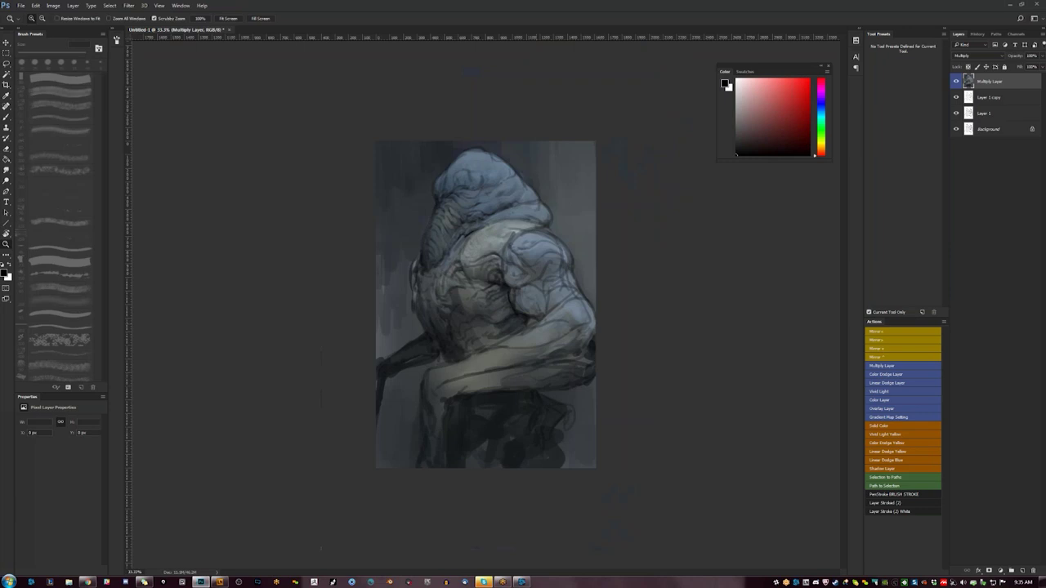
pyautogui.click(507, 290)
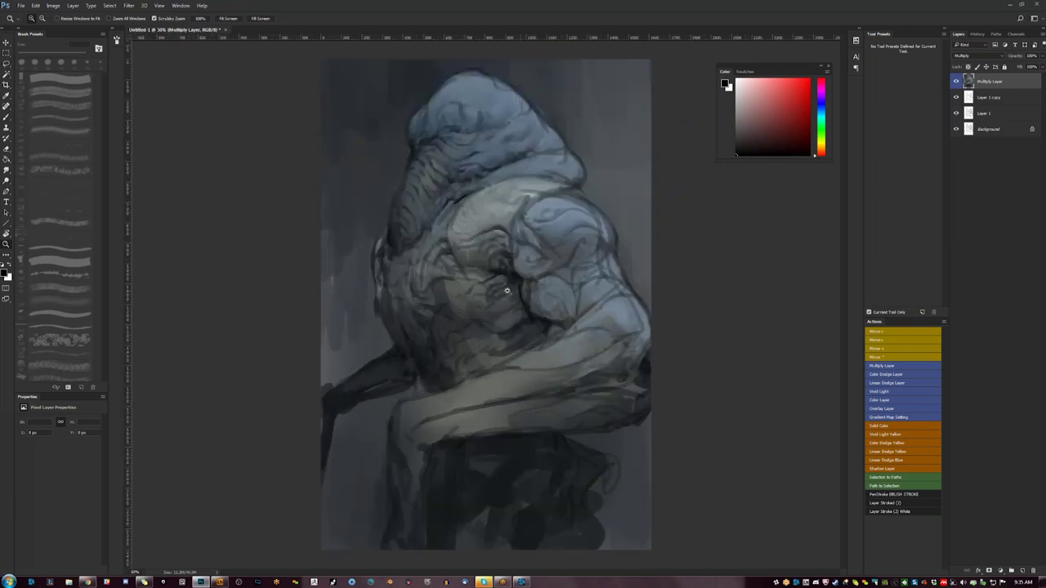
# - Mirror the canvas and draw fine black wrinkles across the side of the torso below the chest with a small brush
pyautogui.press('b')
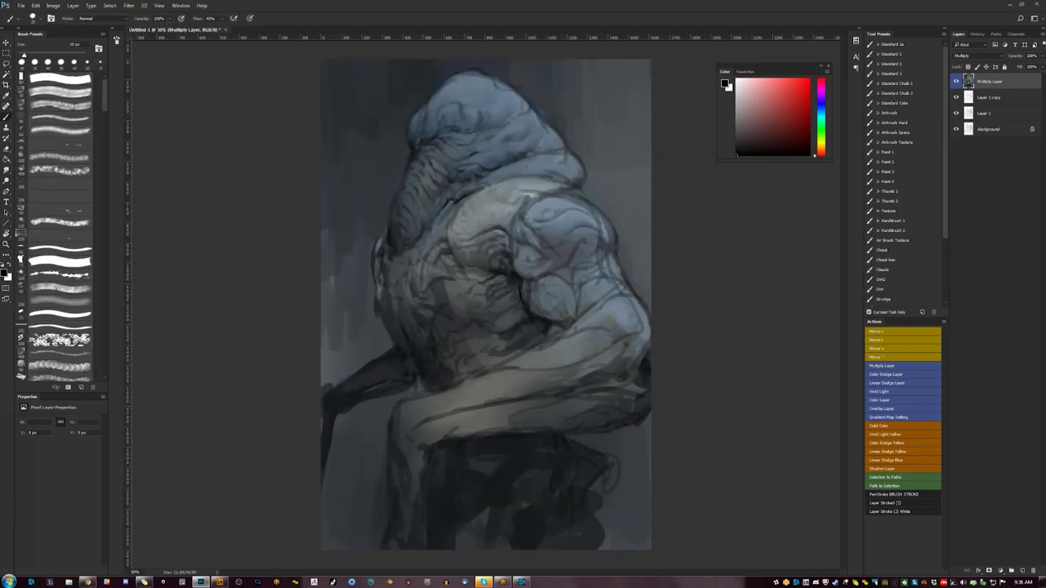
pyautogui.press('[')
pyautogui.press('[')
pyautogui.hotkey('ctrl', 'shift', 'h')
pyautogui.press(']')
pyautogui.press(']')
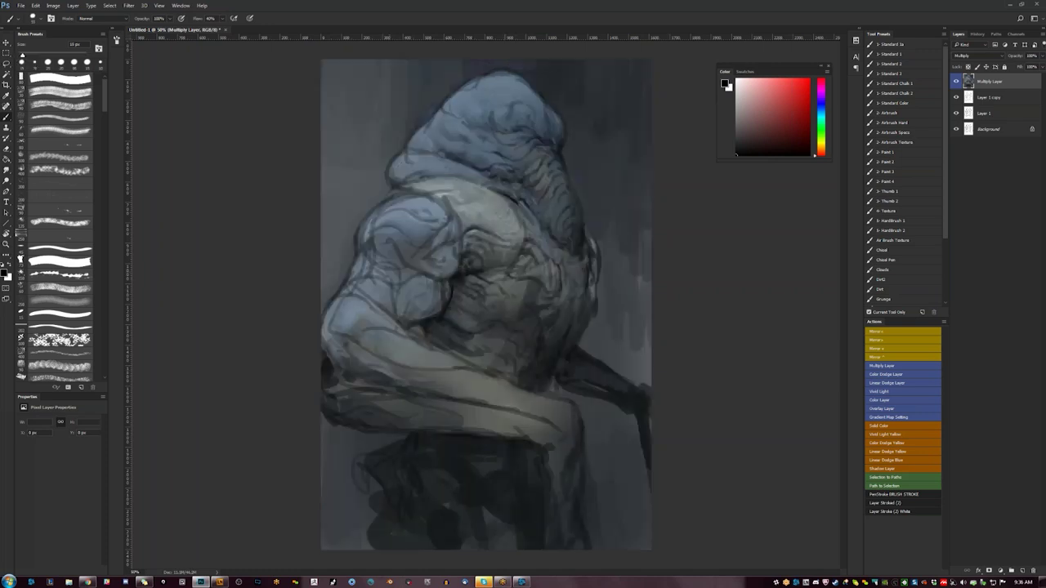
pyautogui.moveTo(494, 277); pyautogui.dragTo(506, 283)
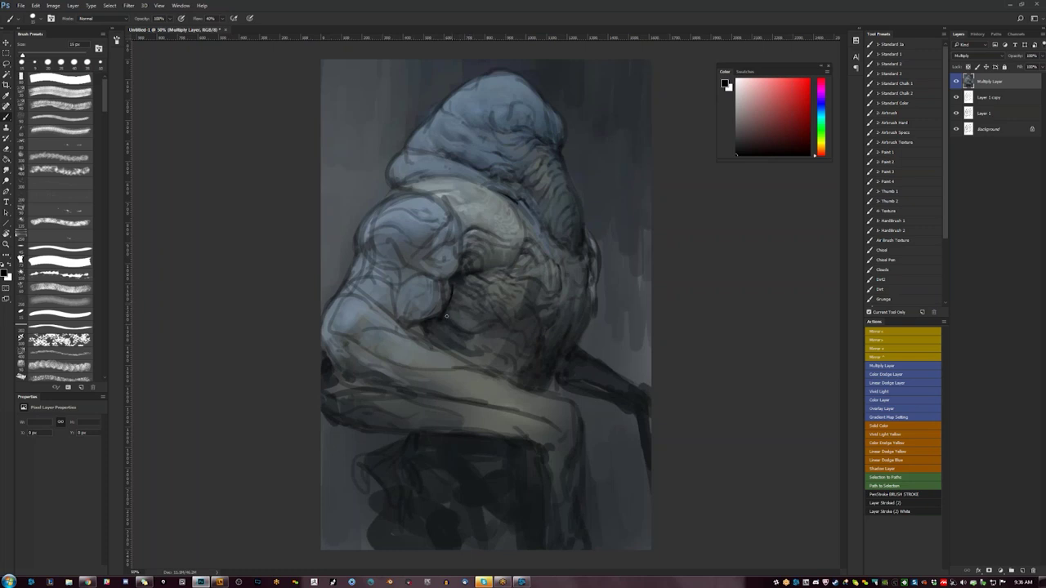
# - Enlarge the brush to about 60 px and shade the gap between the torso and forearm with a sampled dark tone
pyautogui.press(']')
pyautogui.press(']')
pyautogui.press(']')
pyautogui.press(']')
pyautogui.press(']')
pyautogui.press(']')
pyautogui.press(']')
pyautogui.press(']')
pyautogui.keyDown('alt'); pyautogui.click(436, 334); pyautogui.keyUp('alt')
# - Mirror the canvas and sample the pale grey of the upper chest
pyautogui.press('z')
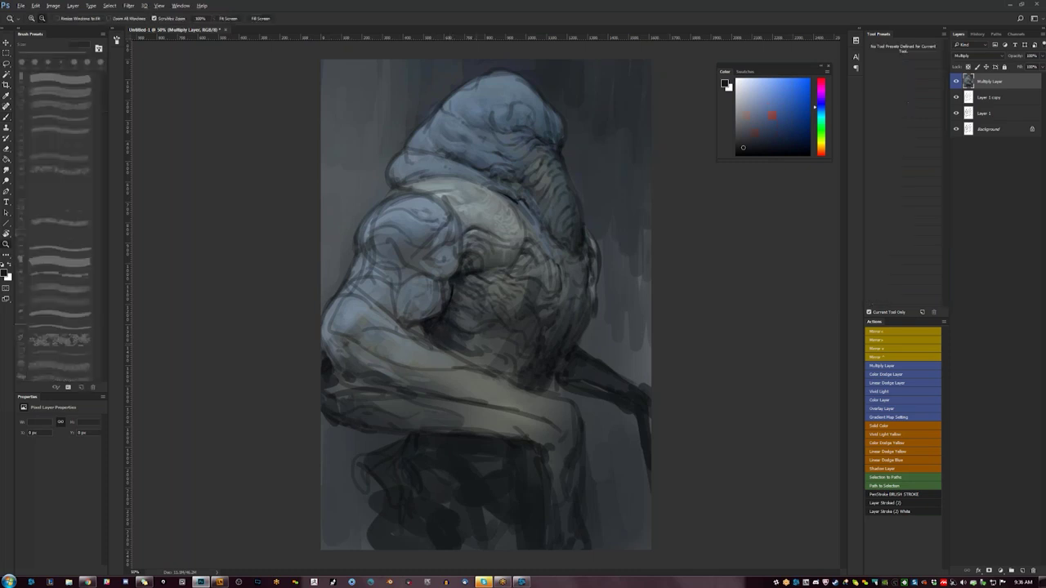
pyautogui.keyDown('alt'); pyautogui.click(486, 367); pyautogui.keyUp('alt')
pyautogui.keyDown('alt'); pyautogui.click(485, 367); pyautogui.keyUp('alt')
pyautogui.keyDown('alt'); pyautogui.click(485, 366); pyautogui.keyUp('alt')
pyautogui.press('F2')
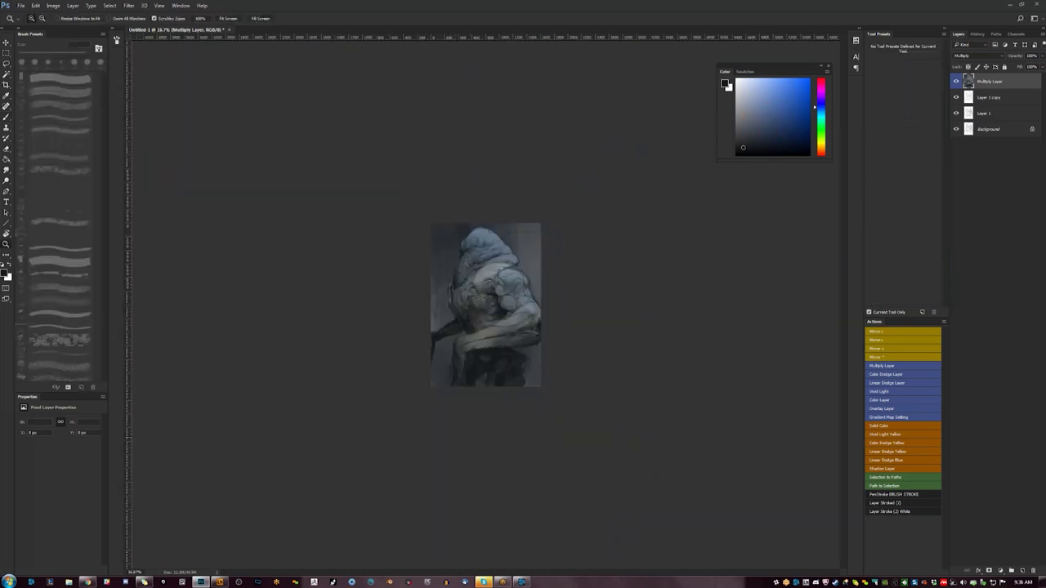
pyautogui.hotkey('ctrl', '+')
pyautogui.hotkey('ctrl', '+')
pyautogui.hotkey('ctrl', '+')
pyautogui.press('b')
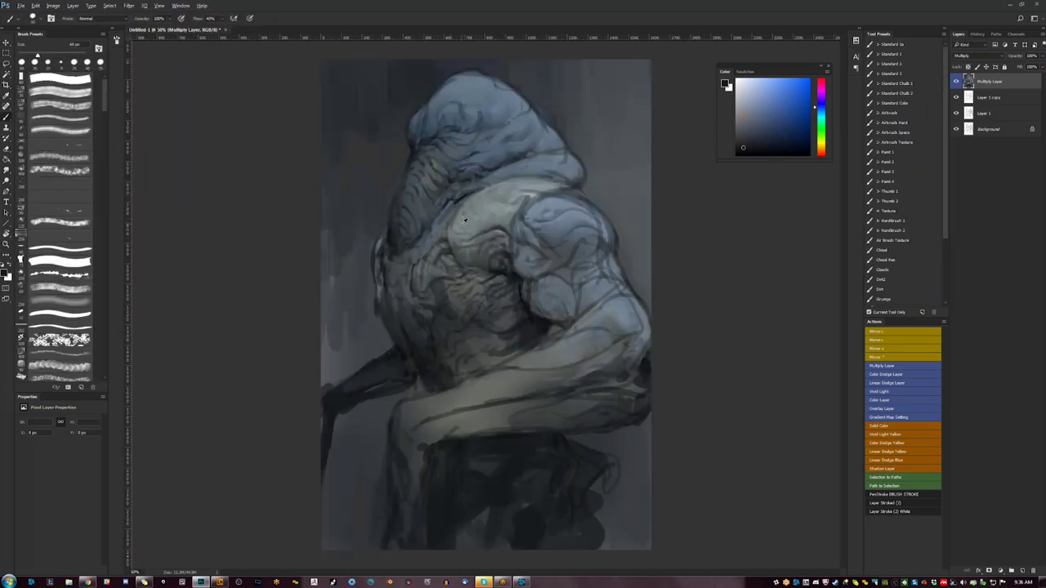
pyautogui.keyDown('alt'); pyautogui.click(465, 219); pyautogui.keyUp('alt')
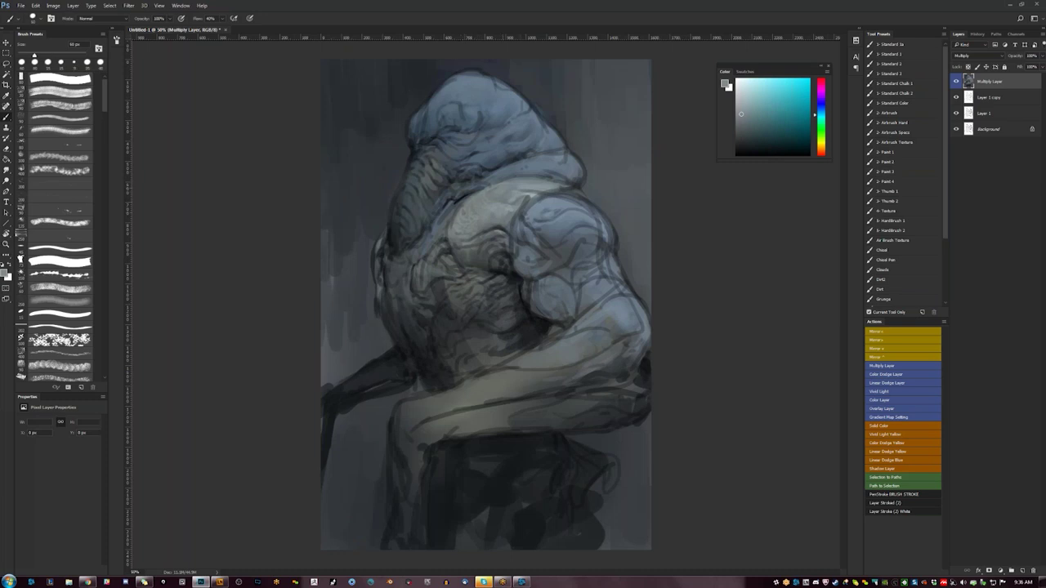
# - Draw dark folds in black between the trunk and the chest with a brush of about 20 px
pyautogui.press('[')
pyautogui.press('[')
pyautogui.press('[')
pyautogui.press('[')
pyautogui.press('[')
pyautogui.press('[')
pyautogui.press('[')
pyautogui.press(']')
pyautogui.press(']')
pyautogui.press(']')
pyautogui.press('d')
pyautogui.moveTo(446, 227)
pyautogui.mouseDown()
pyautogui.moveTo(426, 246)
pyautogui.moveTo(434, 238)
pyautogui.mouseUp()
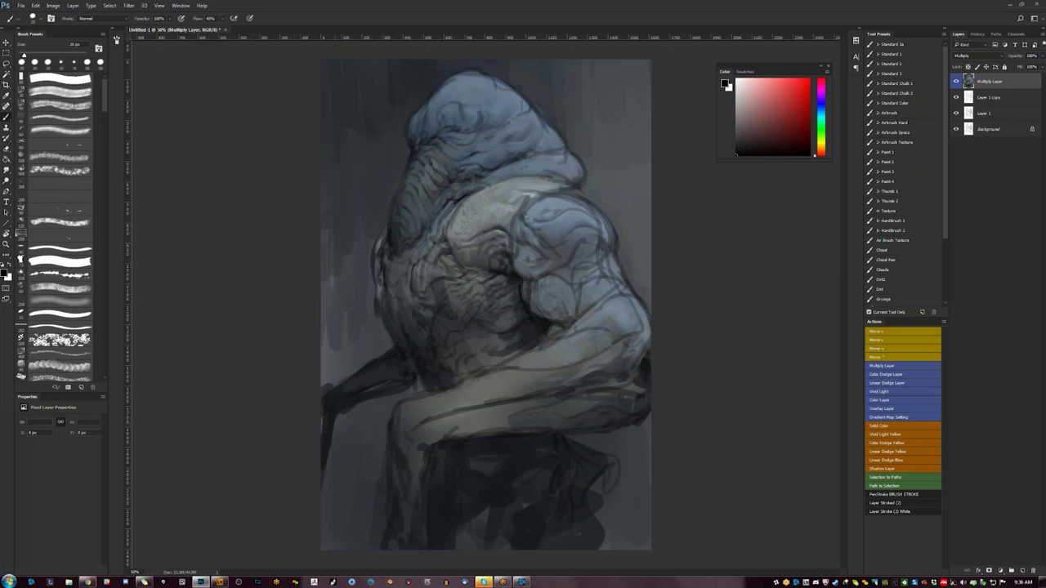
# - Mirror the canvas and add highlights to the upper back and upper chest with a sampled pale tone
pyautogui.hotkey('ctrl', 'shift', 'h')
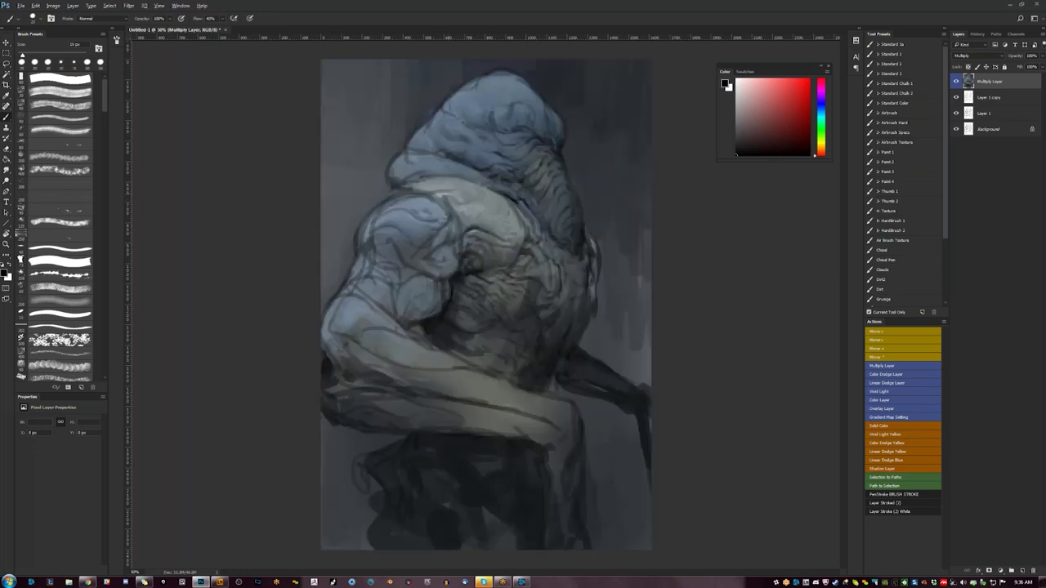
pyautogui.keyDown('alt'); pyautogui.click(535, 237); pyautogui.keyUp('alt')
pyautogui.moveTo(410, 185); pyautogui.dragTo(427, 180)
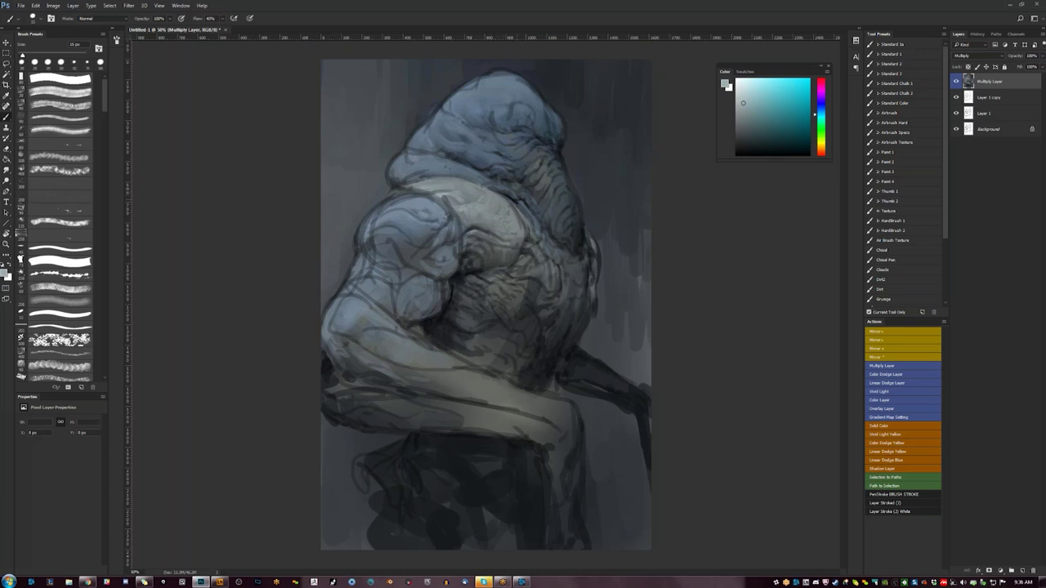
pyautogui.press('[')
pyautogui.press('[')
pyautogui.press('[')
pyautogui.moveTo(483, 186); pyautogui.dragTo(480, 198)
# - Enlarge the brush, sample the chest tone, and retouch the far edge of the chest beside the trunk tip
pyautogui.press(']')
pyautogui.press(']')
pyautogui.press(']')
pyautogui.keyDown('alt'); pyautogui.click(491, 214); pyautogui.keyUp('alt')
pyautogui.moveTo(592, 246); pyautogui.dragTo(586, 243)
# - Sample dark tones at the far chest edge, mirror the canvas, restore black as the foreground colour, and mirror back
pyautogui.keyDown('alt'); pyautogui.click(582, 244); pyautogui.keyUp('alt')
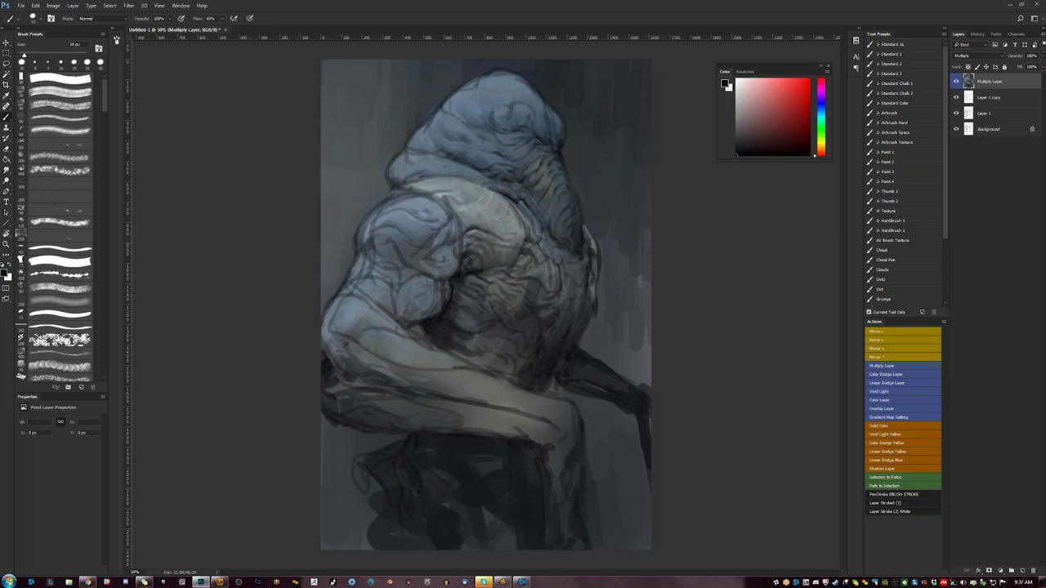
pyautogui.keyDown('alt'); pyautogui.click(585, 249); pyautogui.keyUp('alt')
pyautogui.hotkey('ctrl', 'shift', 'h')
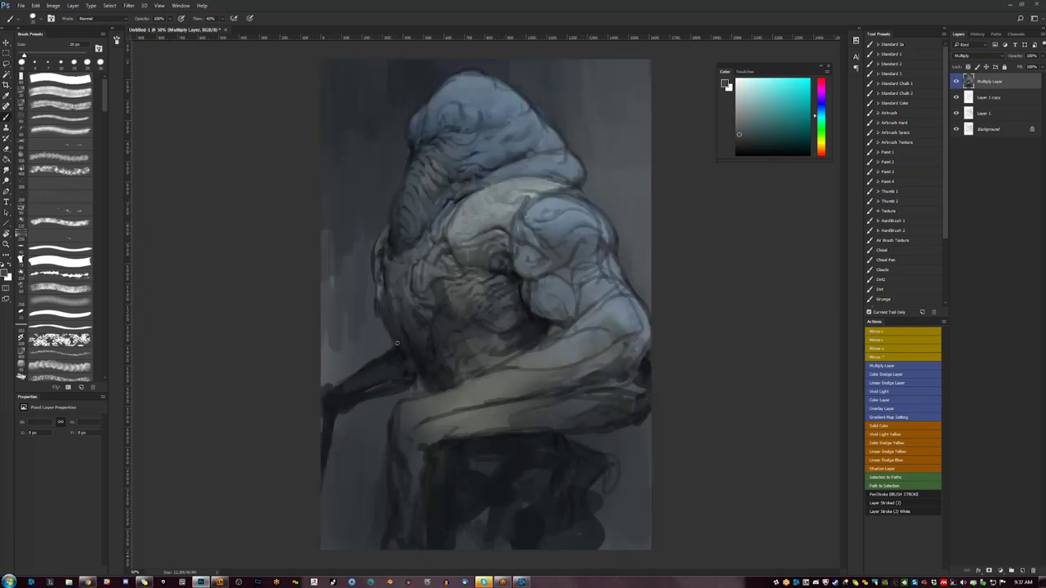
pyautogui.press('d')
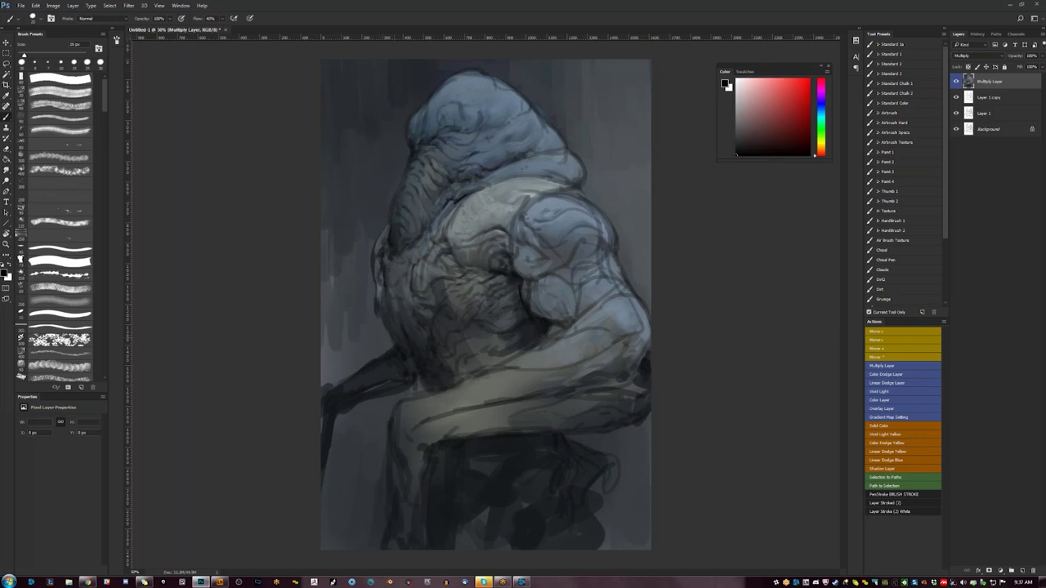
pyautogui.press('F2')
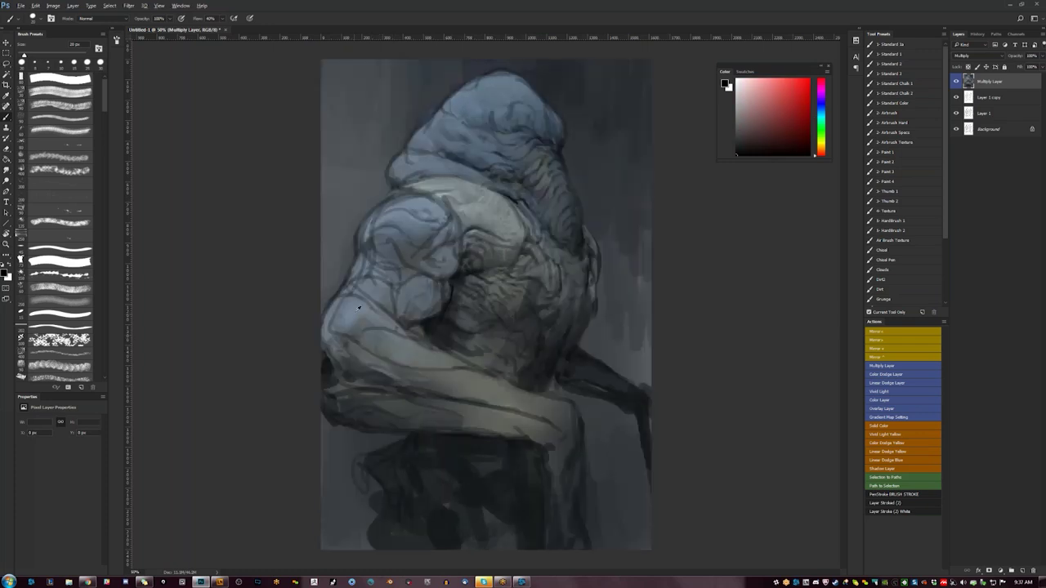
# - Paint a blue-grey sampled from the elbow along the forearm to the knee, with a brush of about 40 px
pyautogui.keyDown('alt'); pyautogui.click(357, 307); pyautogui.keyUp('alt')
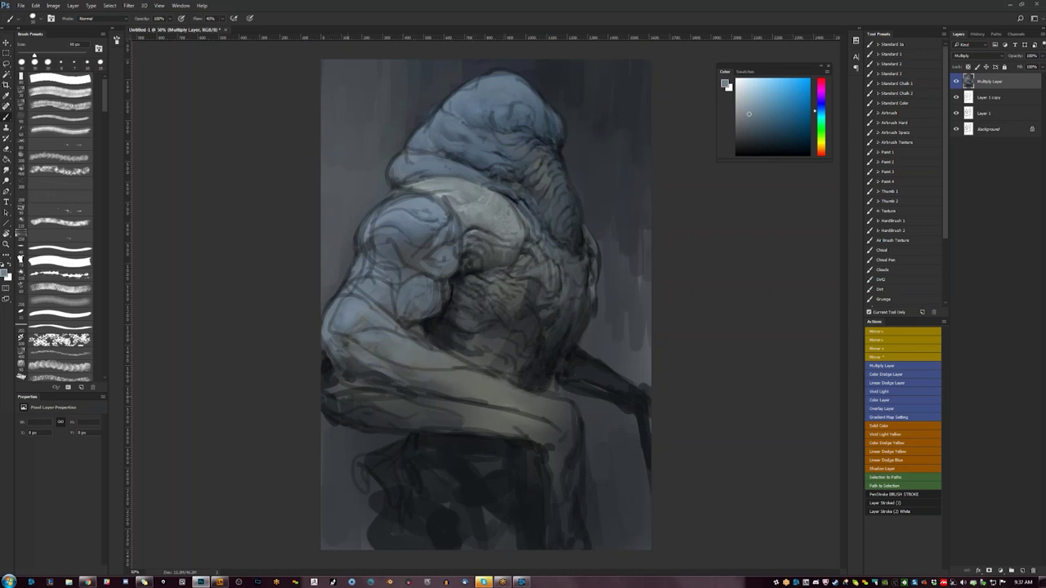
pyautogui.press(']')
pyautogui.press(']')
pyautogui.press(']')
pyautogui.press('[')
pyautogui.press('[')
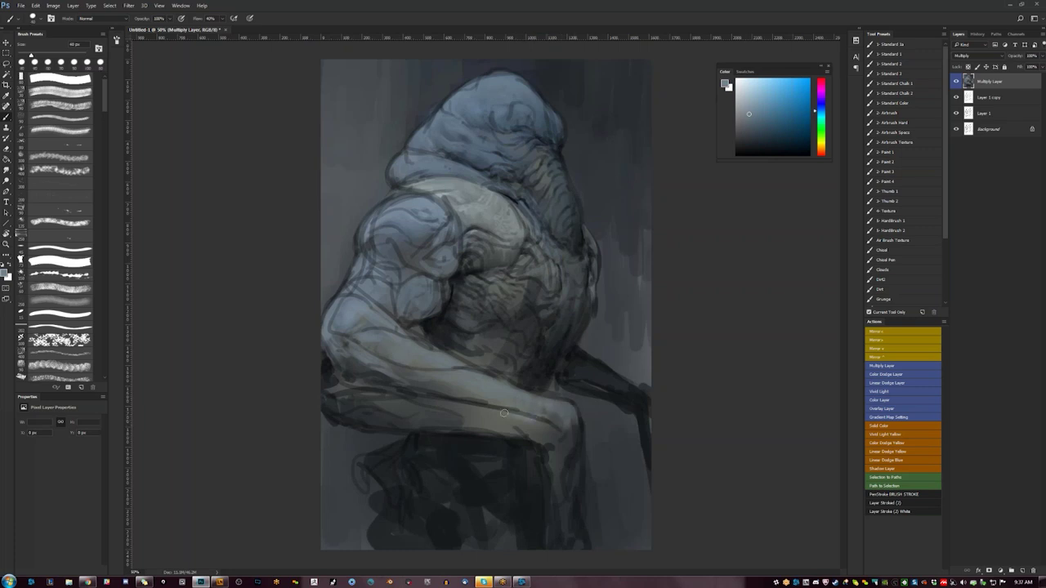
# - Mirror the canvas, sample the blue from the back of the head, and mirror the canvas back
pyautogui.hotkey('ctrl', 'shift', 'h')
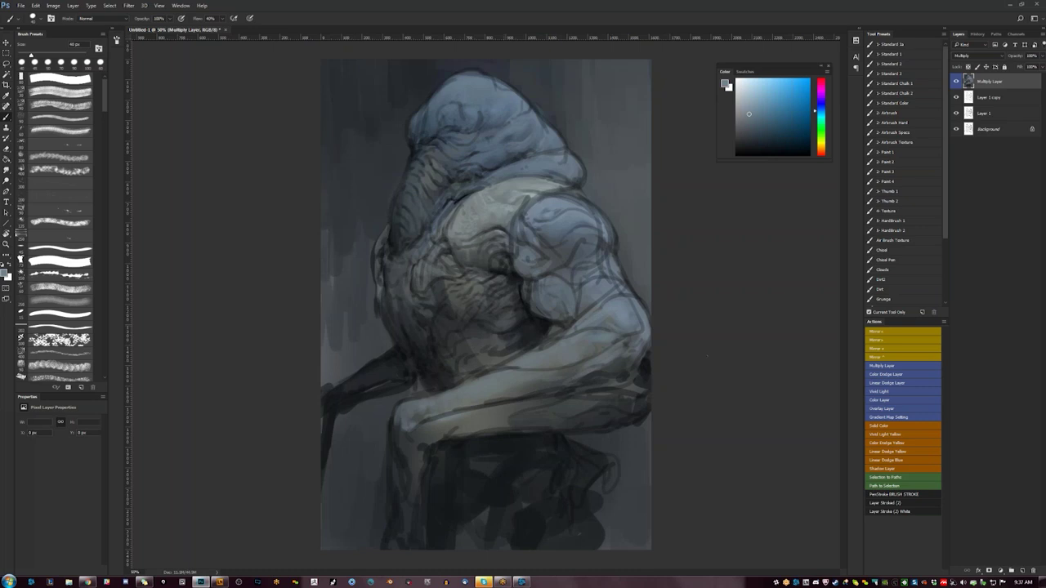
pyautogui.keyDown('alt'); pyautogui.click(499, 104); pyautogui.keyUp('alt')
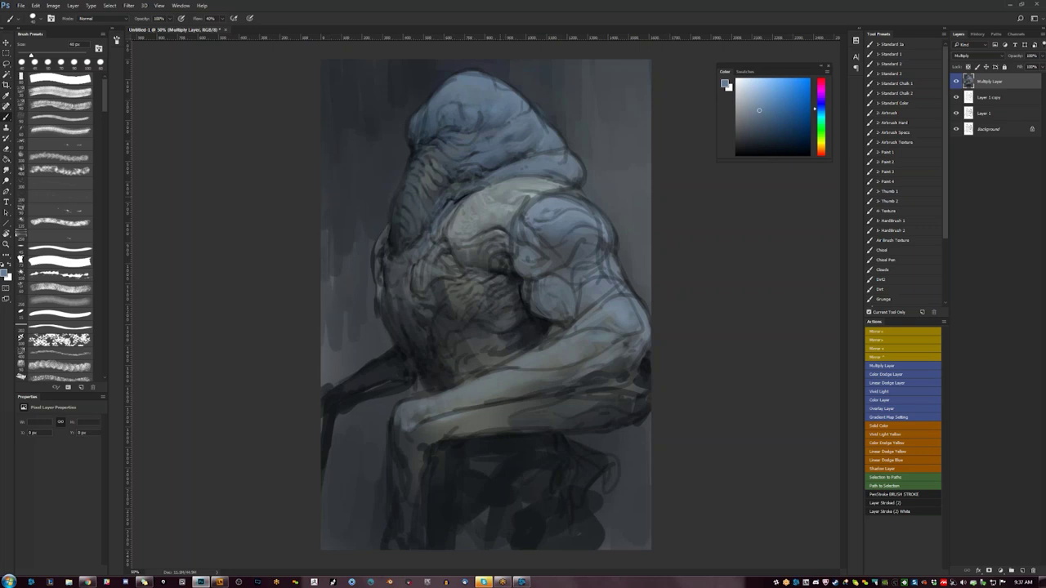
pyautogui.hotkey('ctrl', 'shift', 'h')
pyautogui.keyDown('alt'); pyautogui.click(451, 194); pyautogui.keyUp('alt')
pyautogui.moveTo(445, 192); pyautogui.dragTo(456, 195)
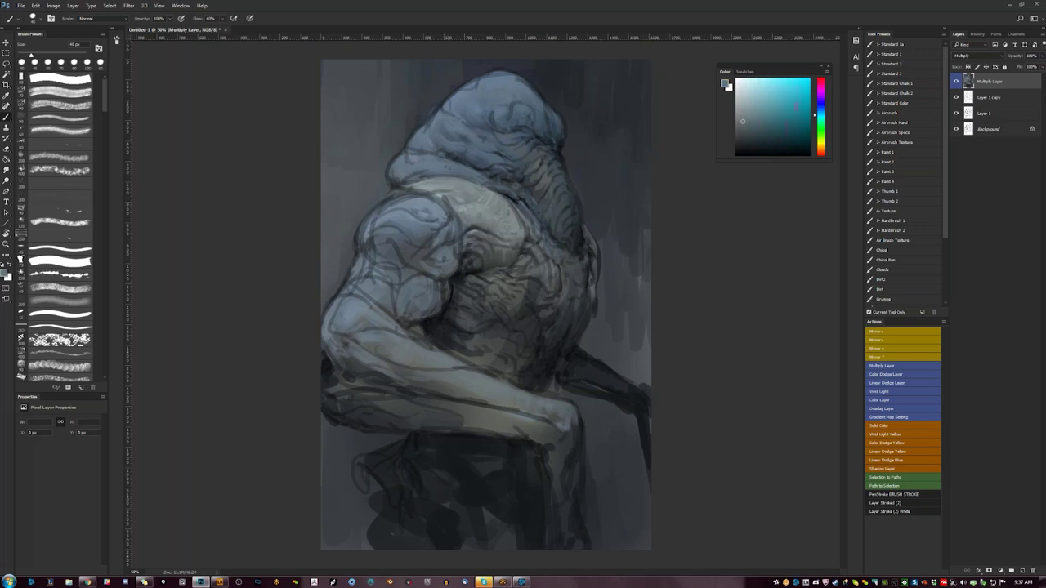
pyautogui.hotkey('ctrl', 'z')
# - Draw thin light creases on the chest in a pale grey with a brush of about 9 px, and restore black
pyautogui.click(743, 104)
pyautogui.press('[')
pyautogui.press('[')
pyautogui.press('[')
pyautogui.press(']')
pyautogui.press(']')
pyautogui.moveTo(464, 232); pyautogui.dragTo(468, 225)
pyautogui.press('d')
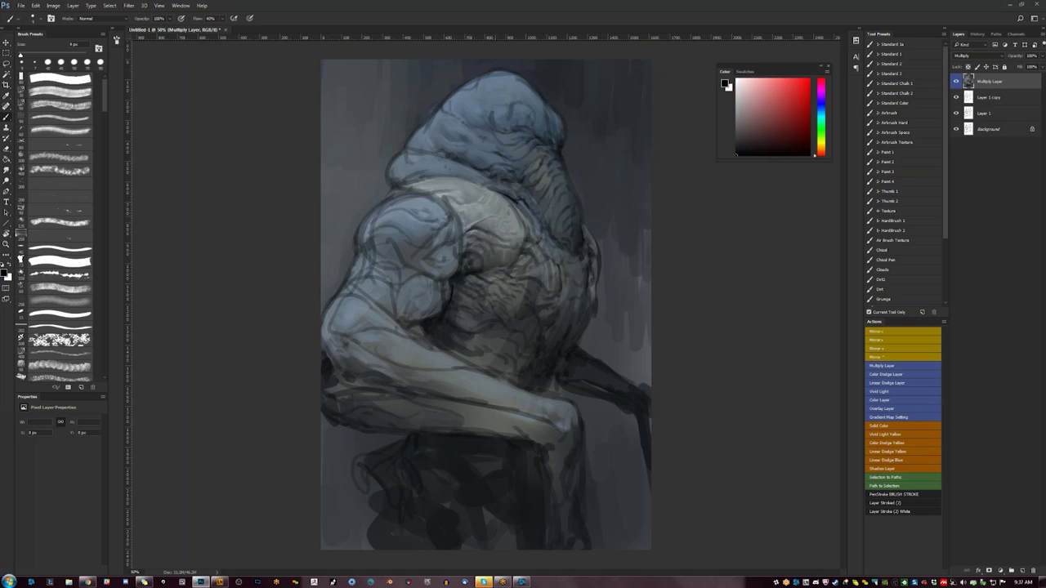
# - Mirror the canvas, sample the chest's grey, and soften the chest creases with a slightly larger brush
pyautogui.press('z')
pyautogui.keyDown('alt'); pyautogui.click(518, 290); pyautogui.keyUp('alt')
pyautogui.keyDown('alt'); pyautogui.click(518, 290); pyautogui.keyUp('alt')
pyautogui.press('F2')
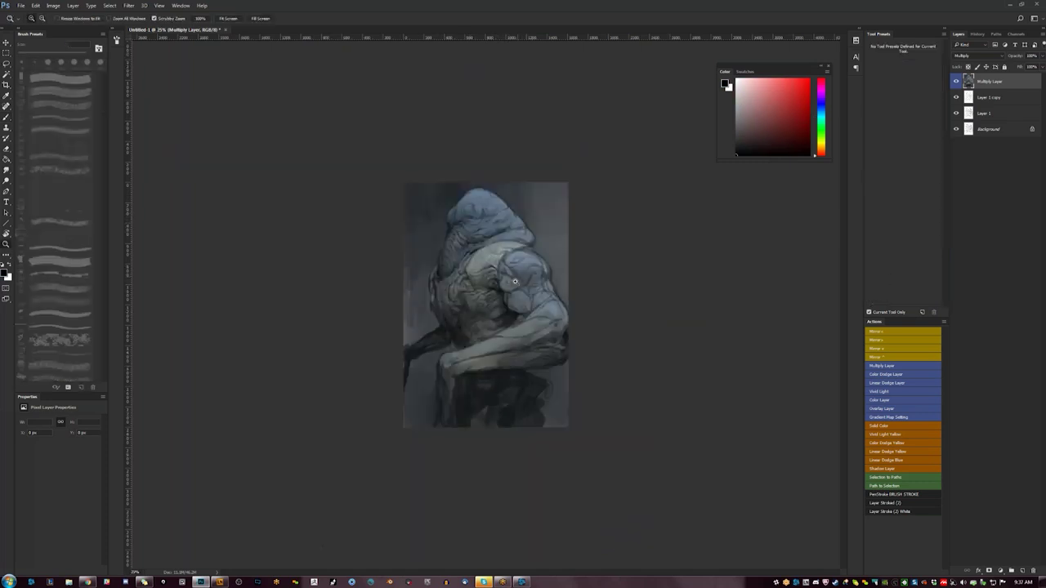
pyautogui.click(518, 290)
pyautogui.click(518, 290)
pyautogui.press('b')
pyautogui.keyDown('alt'); pyautogui.click(506, 221); pyautogui.keyUp('alt')
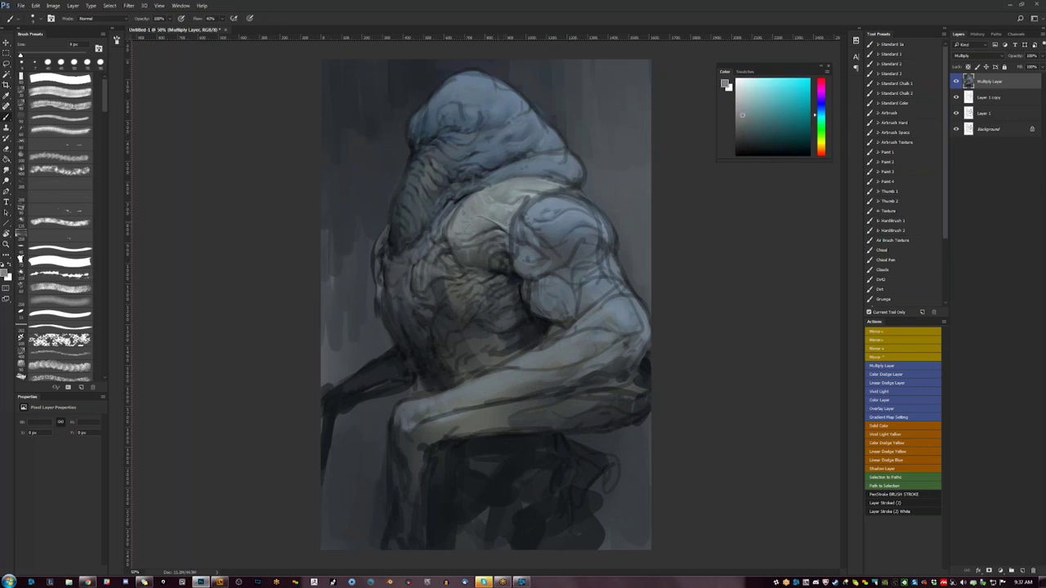
pyautogui.press(']')
pyautogui.press(']')
# - Add fine black crease lines to the chest with a brush of about 7 px
pyautogui.press('d')
pyautogui.press('[')
pyautogui.press('[')
pyautogui.press('[')
pyautogui.press('[')
pyautogui.press('[')
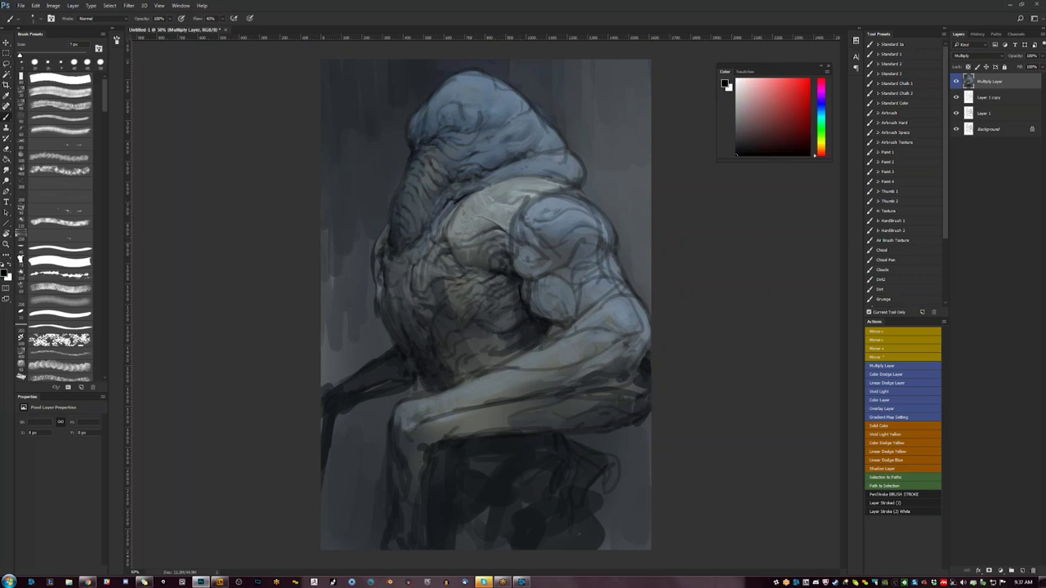
# - Mirror the canvas, deepen the chest crease above the armpit in black, reduce the brush to 10 px, and mirror back
pyautogui.press(']')
pyautogui.press(']')
pyautogui.press(']')
pyautogui.hotkey('ctrl', 'shift', 'h')
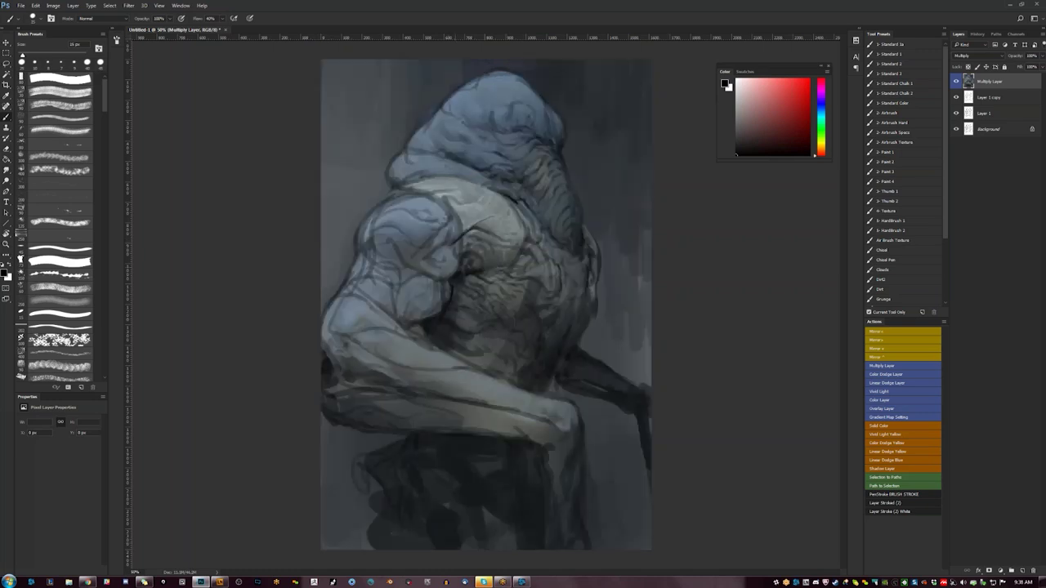
pyautogui.press('[')
pyautogui.press('F1')
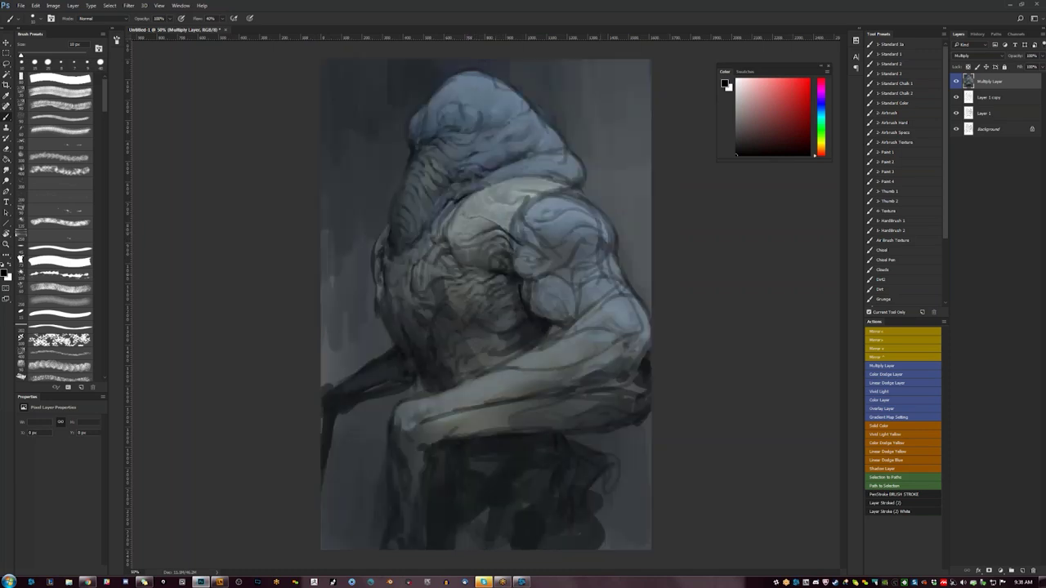
# - Darken the folds at the base of the trunk, brush sampled blue over the front of the head, and mirror the canvas
pyautogui.press(']')
pyautogui.press(']')
pyautogui.moveTo(430, 157); pyautogui.dragTo(443, 154)
pyautogui.keyDown('alt'); pyautogui.click(413, 129); pyautogui.keyUp('alt')
pyautogui.keyDown('alt'); pyautogui.click(436, 103); pyautogui.keyUp('alt')
pyautogui.moveTo(433, 107); pyautogui.dragTo(439, 96)
pyautogui.hotkey('ctrl', 'shift', 'h')
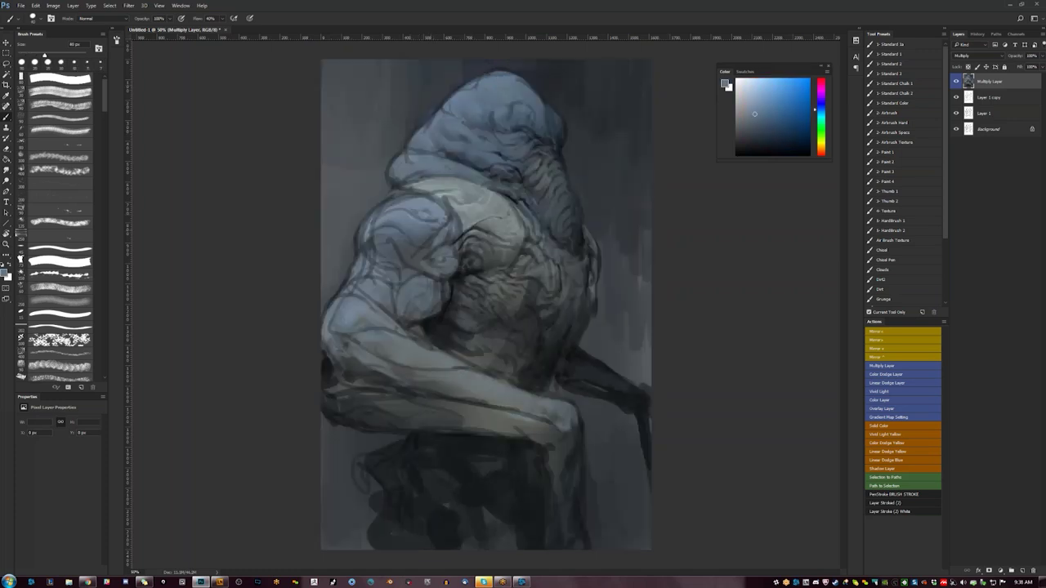
# - Raise the lightness of Layer 1 copy with Hue/Saturation to soften the sketch lines
pyautogui.click(989, 97)
pyautogui.press('i')
pyautogui.hotkey('ctrl', 'u')
pyautogui.click(723, 352)
pyautogui.click(806, 279)
pyautogui.press('b')
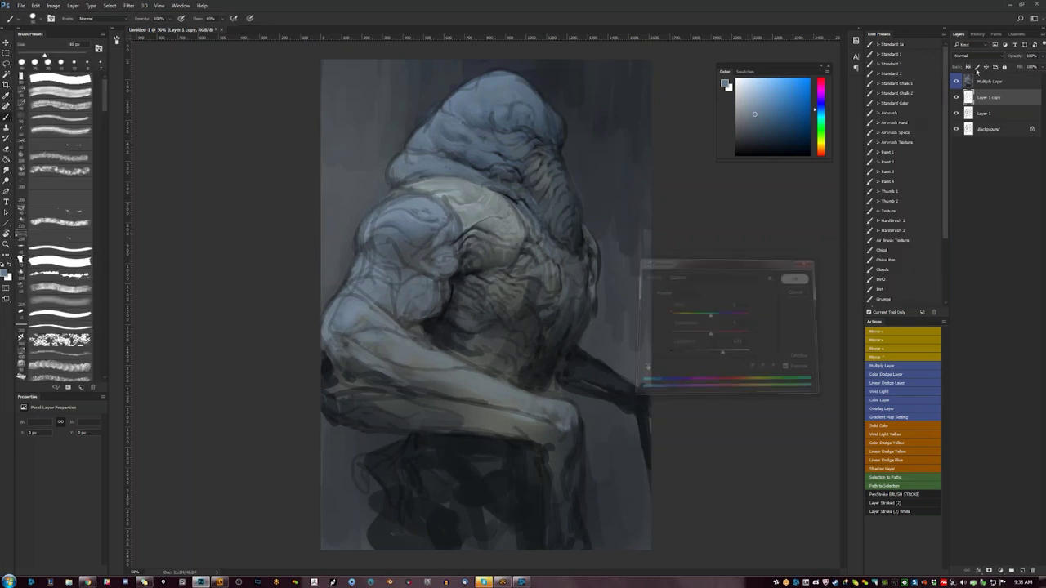
# - Return to the Multiply Layer and paint over the upper back and shoulder lines with sampled grey and adjusted blue tones
pyautogui.hotkey('alt', ']')
pyautogui.keyDown('alt'); pyautogui.click(464, 194); pyautogui.keyUp('alt')
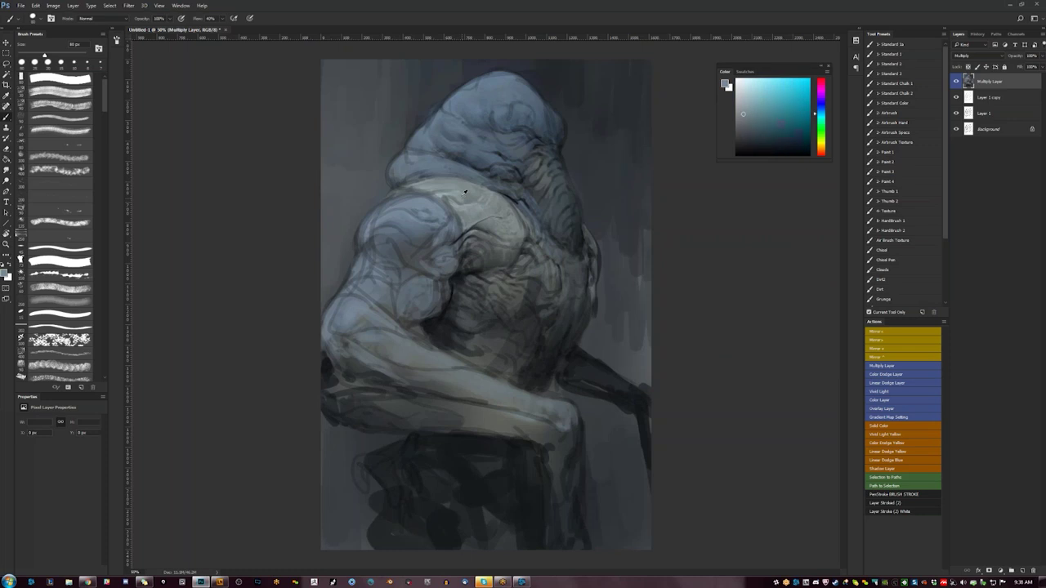
pyautogui.press('[')
pyautogui.keyDown('alt'); pyautogui.click(429, 214); pyautogui.keyUp('alt')
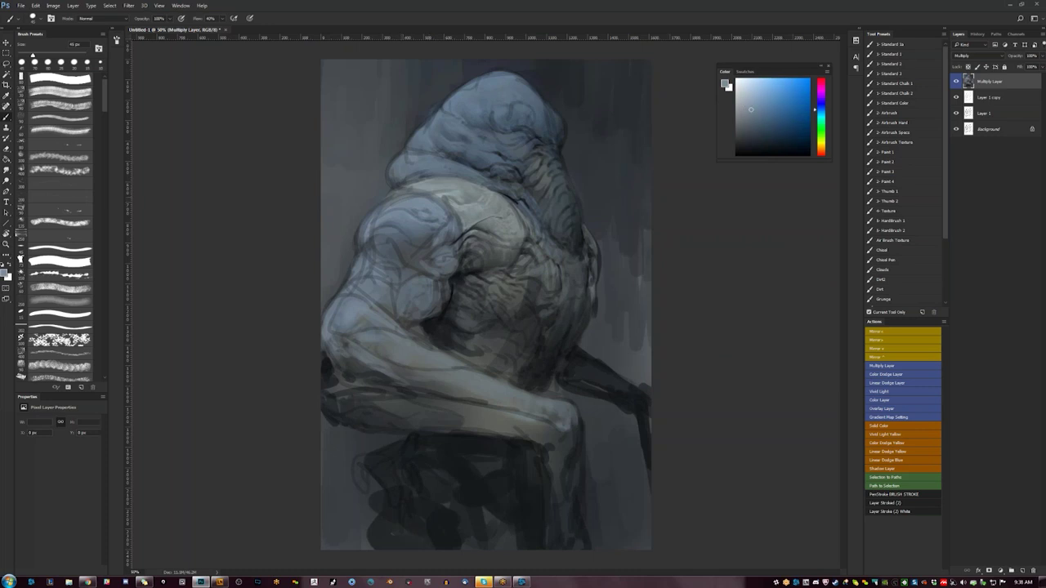
pyautogui.keyDown('alt'); pyautogui.click(433, 222); pyautogui.keyUp('alt')
pyautogui.click(748, 116)
pyautogui.click(757, 111)
# - Mirror the canvas and highlight the wrinkled folds below the trunk with a sampled pale grey, using a 20 px brush
pyautogui.hotkey('ctrl', 'shift', 'h')
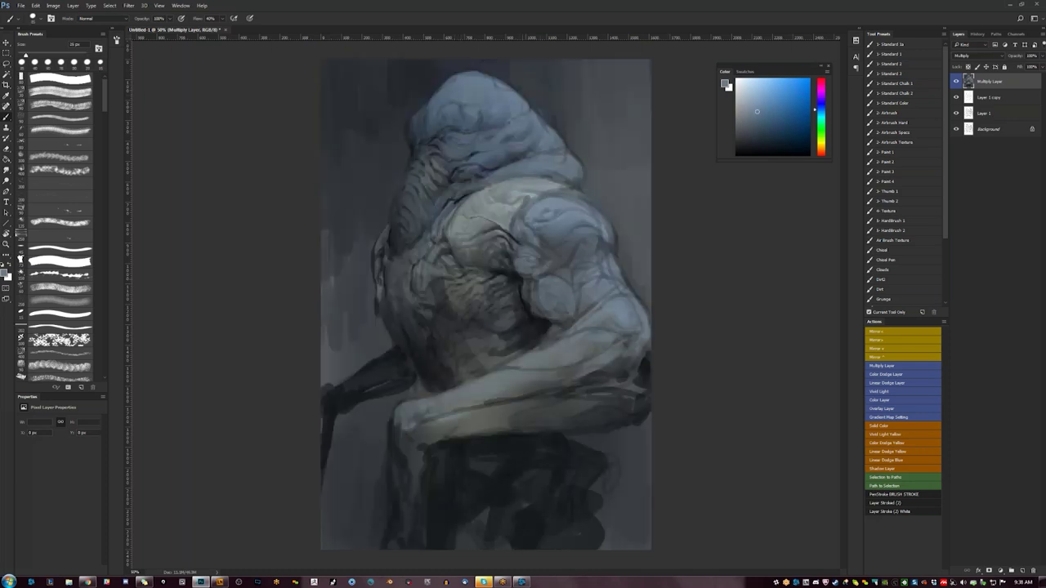
pyautogui.press('[')
pyautogui.press('[')
pyautogui.press('[')
pyautogui.press('[')
pyautogui.keyDown('alt'); pyautogui.click(446, 259); pyautogui.keyUp('alt')
pyautogui.press(']')
pyautogui.press(']')
pyautogui.press(']')
pyautogui.moveTo(442, 255); pyautogui.dragTo(450, 262)
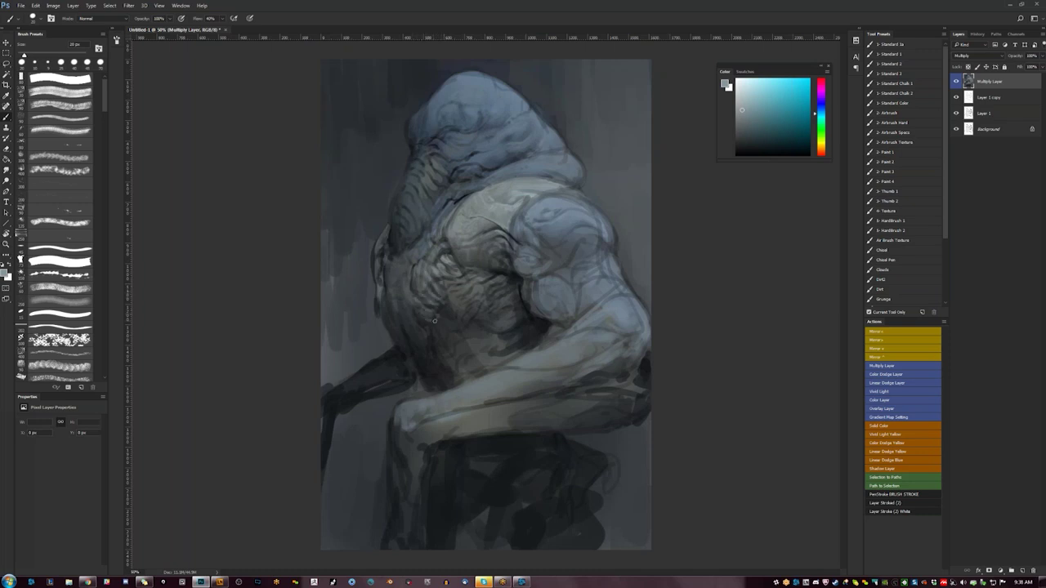
# - Brush pale grey over the lower torso wrinkles, mirror the canvas, and rework the belly with sampled grey tones
pyautogui.moveTo(409, 298); pyautogui.dragTo(430, 333)
pyautogui.hotkey('ctrl', 'shift', 'h')
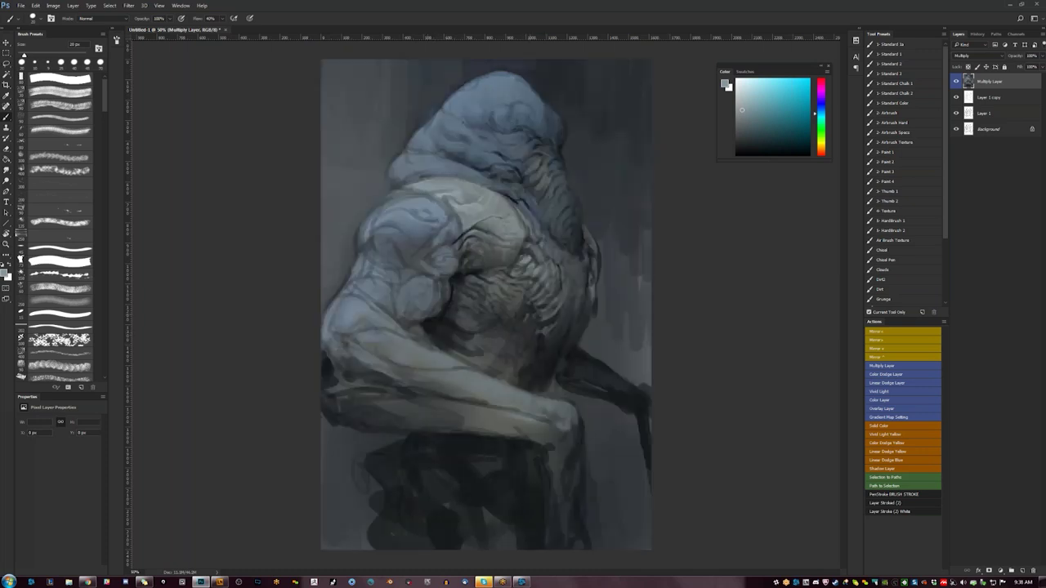
pyautogui.keyDown('alt'); pyautogui.click(509, 330); pyautogui.keyUp('alt')
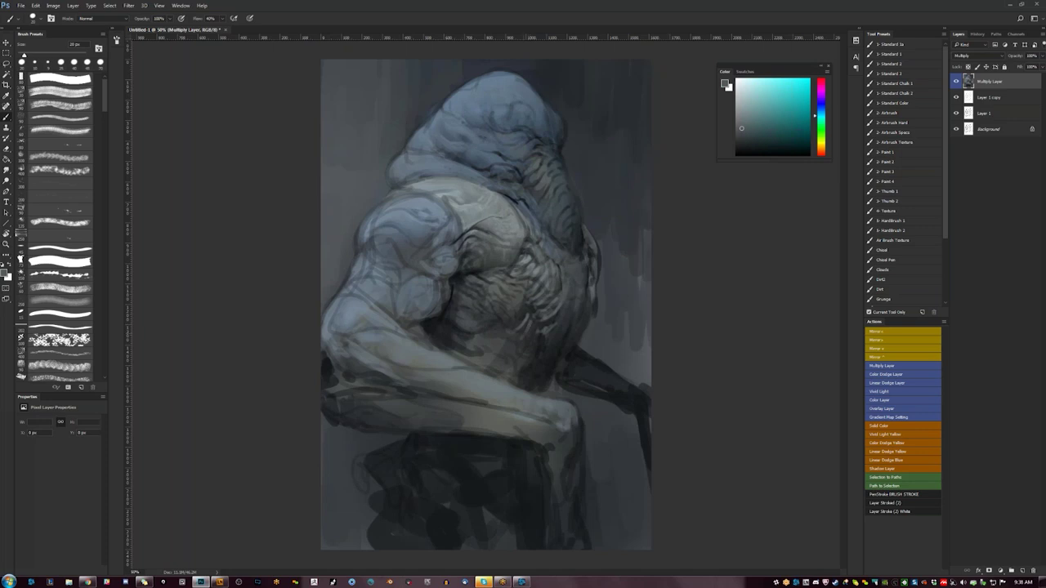
pyautogui.keyDown('alt'); pyautogui.click(519, 344); pyautogui.keyUp('alt')
pyautogui.press('d')
pyautogui.press('[')
# - Mirror the canvas and darken the lower belly folds above the forearm with a sampled dark blue
pyautogui.press('z')
pyautogui.keyDown('alt'); pyautogui.click(518, 362); pyautogui.keyUp('alt')
pyautogui.keyDown('alt'); pyautogui.click(515, 359); pyautogui.keyUp('alt')
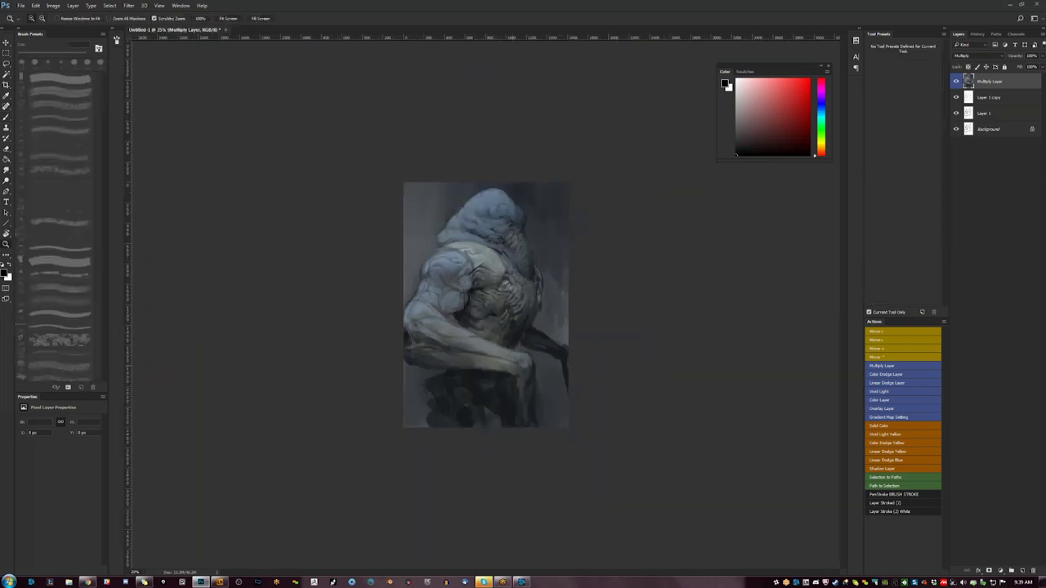
pyautogui.hotkey('ctrl', 'shift', 'h')
pyautogui.click(502, 350)
pyautogui.click(503, 350)
pyautogui.click(502, 349)
pyautogui.press('b')
pyautogui.keyDown('alt'); pyautogui.click(503, 350); pyautogui.keyUp('alt')
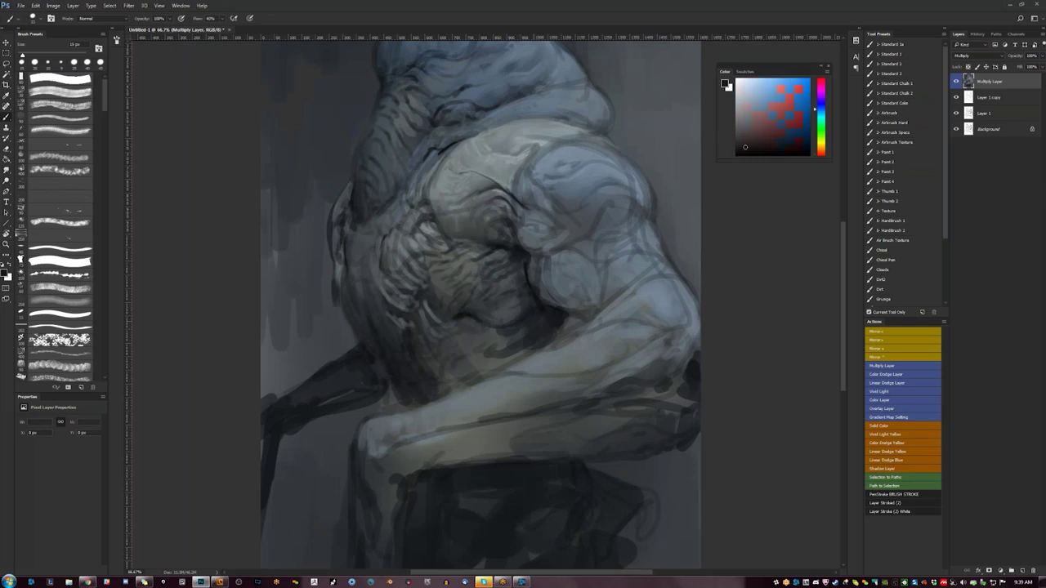
pyautogui.moveTo(497, 352); pyautogui.dragTo(463, 339)
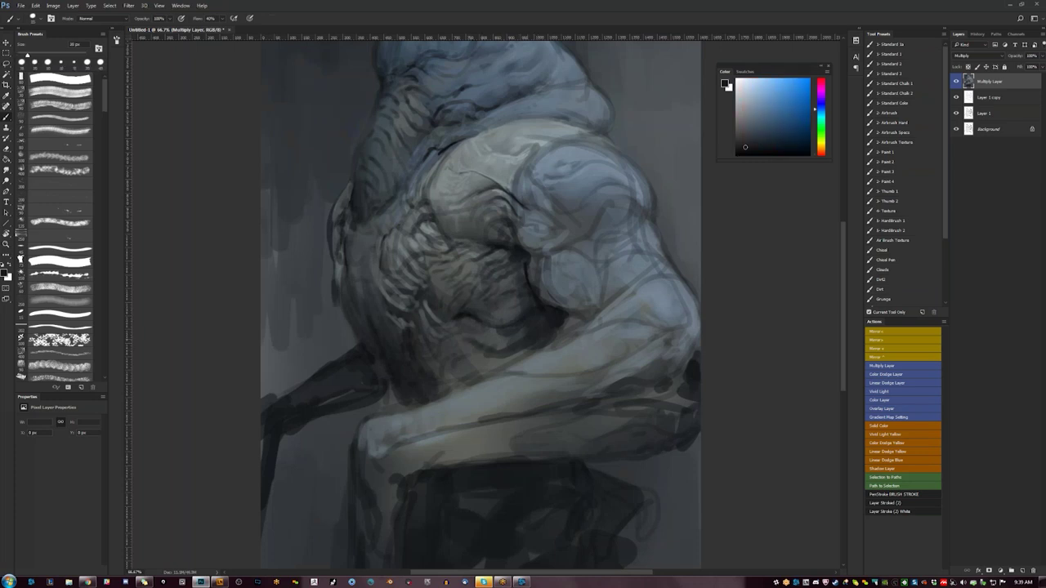
# - Restore the default colours, adjust the brush size, and paint a lighter fold across the lower belly with a sampled tone
pyautogui.press('[')
pyautogui.press('[')
pyautogui.press('[')
pyautogui.press('[')
pyautogui.press('d')
pyautogui.press(']')
pyautogui.press(']')
pyautogui.press(']')
pyautogui.press(']')
pyautogui.press(']')
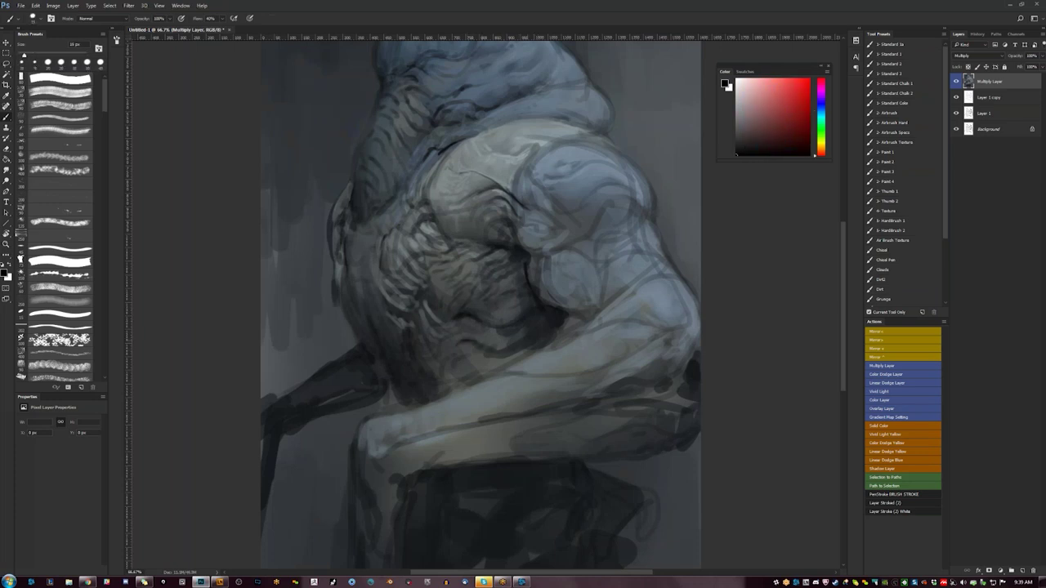
pyautogui.keyDown('alt'); pyautogui.click(482, 346); pyautogui.keyUp('alt')
pyautogui.moveTo(462, 319)
pyautogui.mouseDown()
pyautogui.moveTo(489, 341)
pyautogui.moveTo(519, 331)
pyautogui.mouseUp()
# - Refine the lower belly fold with sampled dark greys and mirror the canvas
pyautogui.keyDown('alt'); pyautogui.click(526, 330); pyautogui.keyUp('alt')
pyautogui.keyDown('alt'); pyautogui.click(508, 334); pyautogui.keyUp('alt')
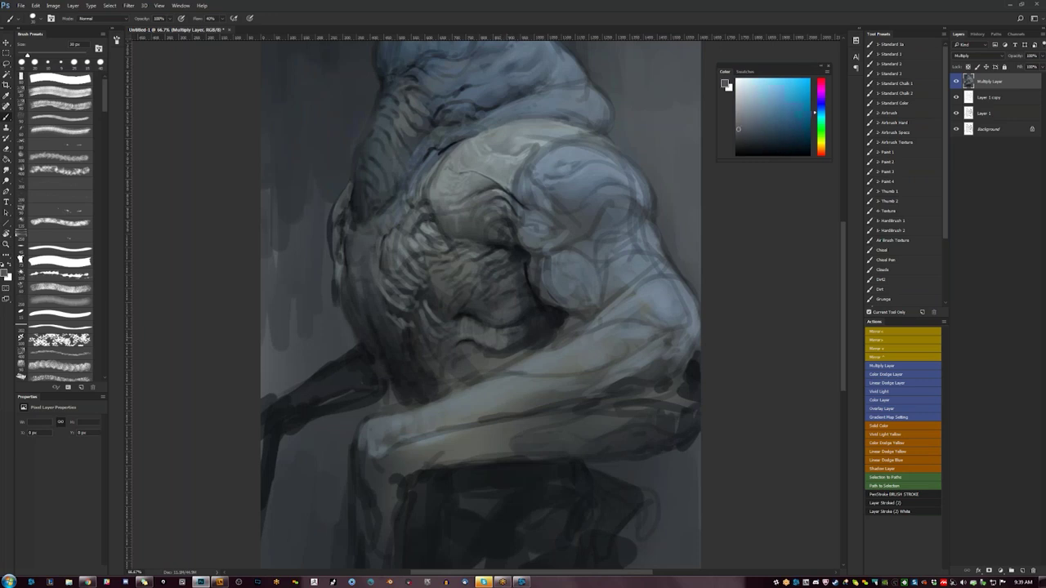
pyautogui.press('d')
pyautogui.keyDown('alt'); pyautogui.click(508, 328); pyautogui.keyUp('alt')
pyautogui.hotkey('ctrl', 'shift', 'h')
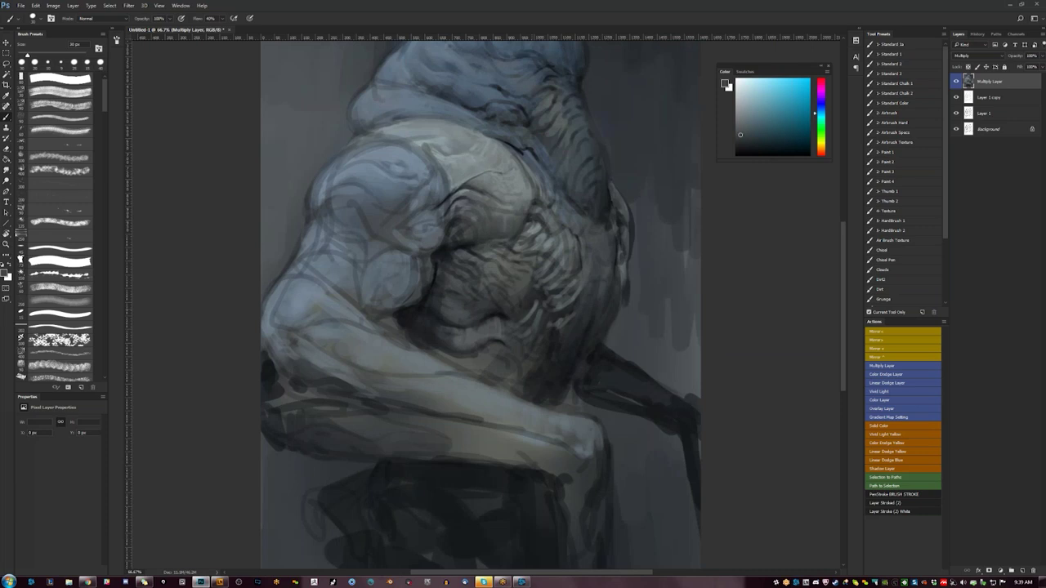
# - Shade the rounded arm muscle next to the belly with sampled dark blue tones, using a 60 px brush
pyautogui.moveTo(513, 286); pyautogui.dragTo(553, 287)
pyautogui.press('d')
pyautogui.press('[')
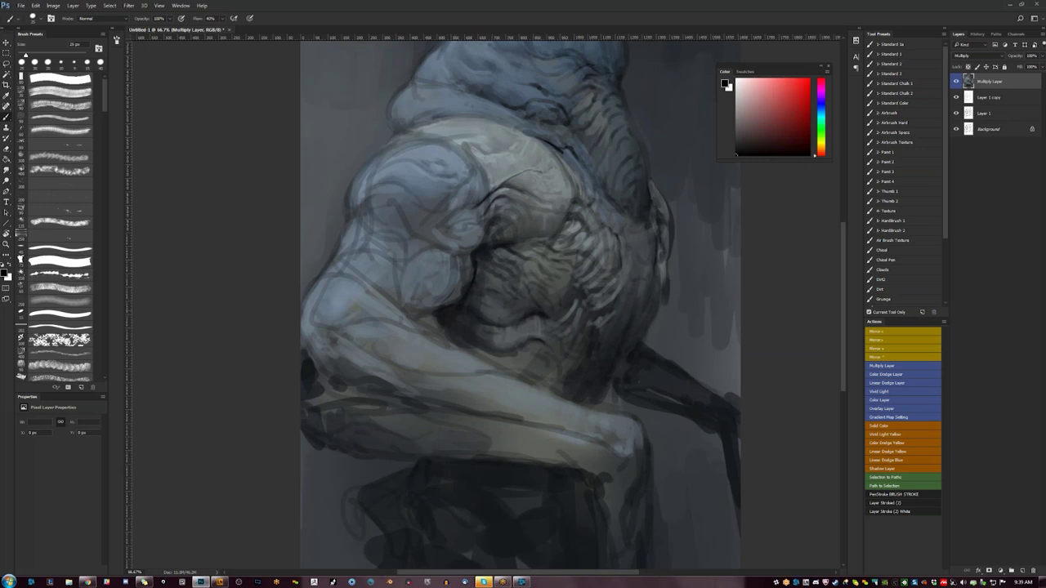
pyautogui.keyDown('alt'); pyautogui.click(447, 309); pyautogui.keyUp('alt')
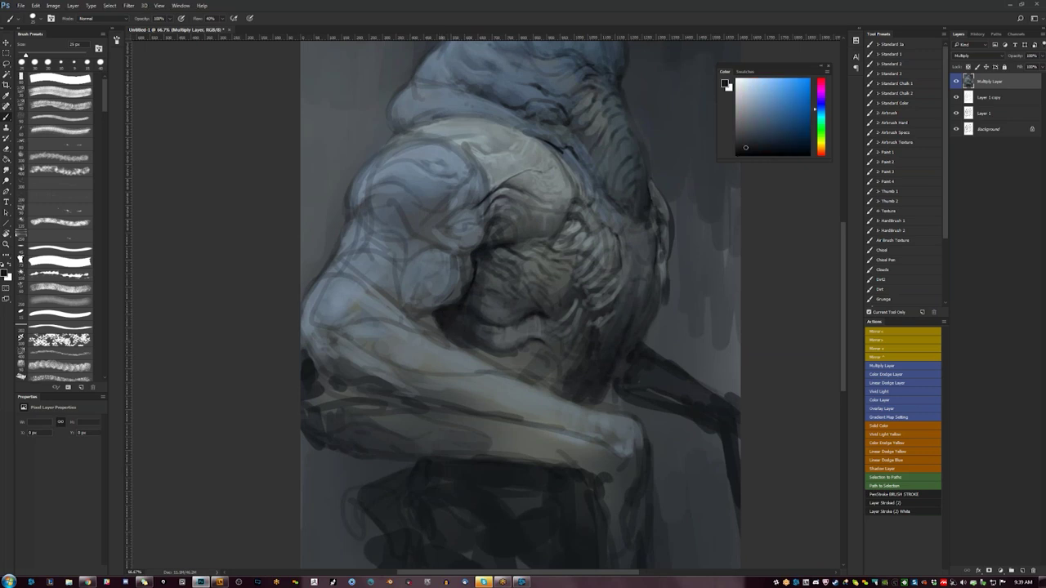
pyautogui.hotkey('ctrl', '-')
pyautogui.hotkey('ctrl', '-')
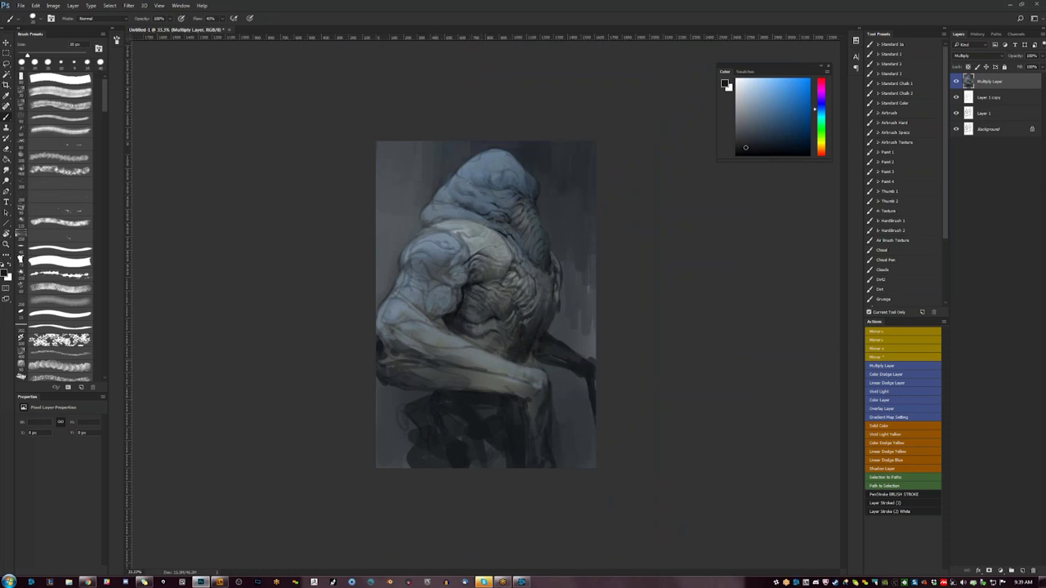
pyautogui.hotkey('ctrl', '+')
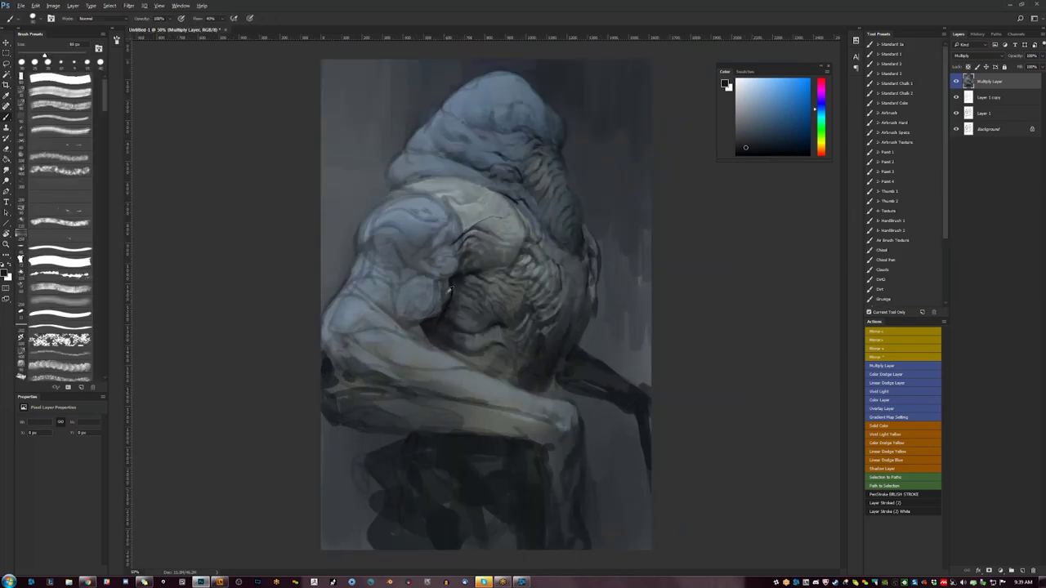
pyautogui.keyDown('alt'); pyautogui.click(446, 305); pyautogui.keyUp('alt')
pyautogui.press('[')
pyautogui.press('[')
pyautogui.moveTo(440, 304); pyautogui.dragTo(412, 312)
pyautogui.keyDown('alt'); pyautogui.click(425, 307); pyautogui.keyUp('alt')
pyautogui.keyDown('alt'); pyautogui.click(433, 284); pyautogui.keyUp('alt')
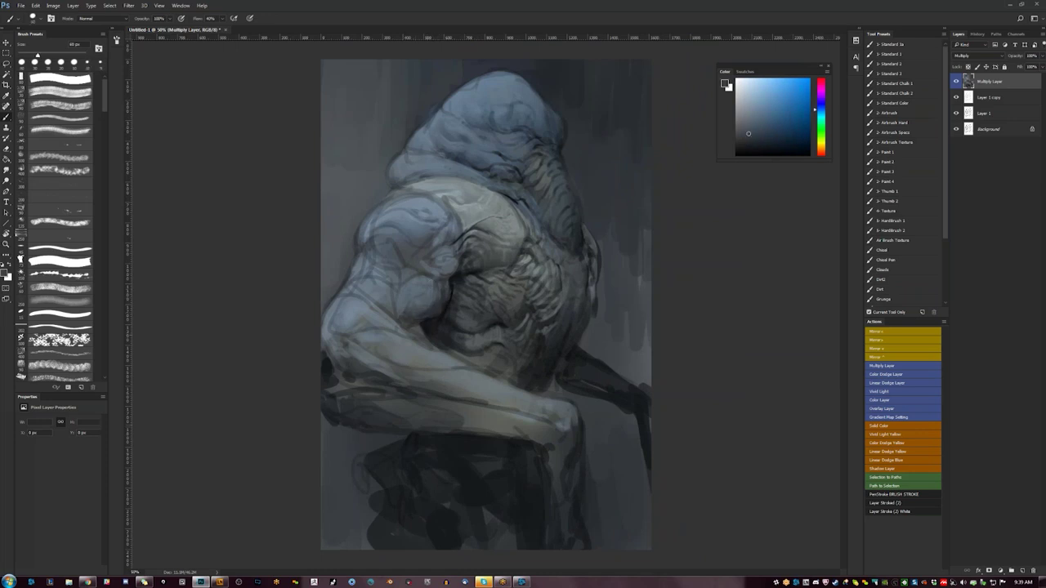
# - Mirror the canvas, paint light grey-blue over the outer edge of the upper arm, and mirror it back
pyautogui.hotkey('ctrl', 'shift', 'h')
pyautogui.click(751, 110)
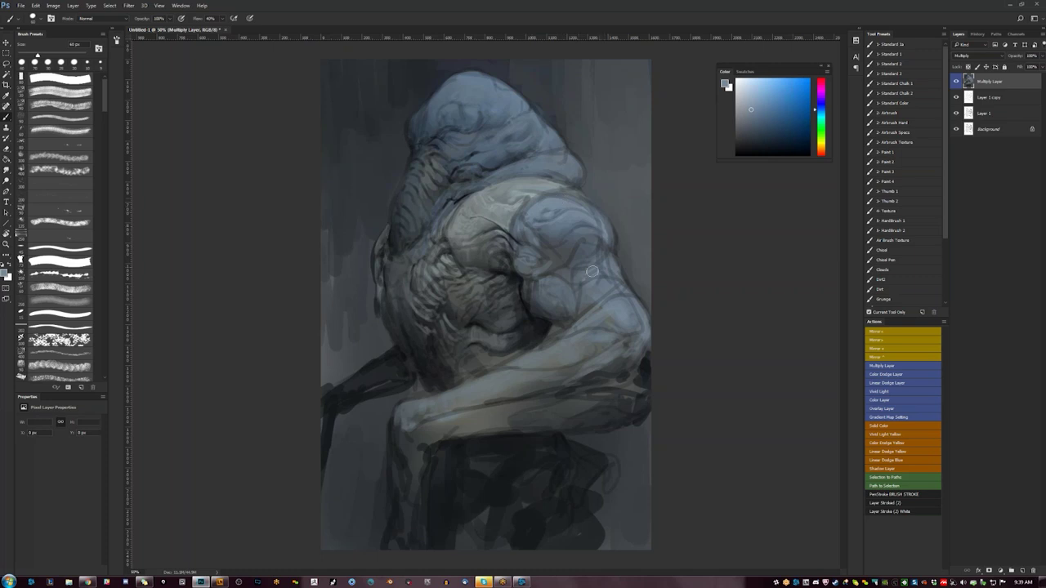
pyautogui.moveTo(611, 271); pyautogui.dragTo(626, 284)
pyautogui.hotkey('ctrl', 'shift', 'h')
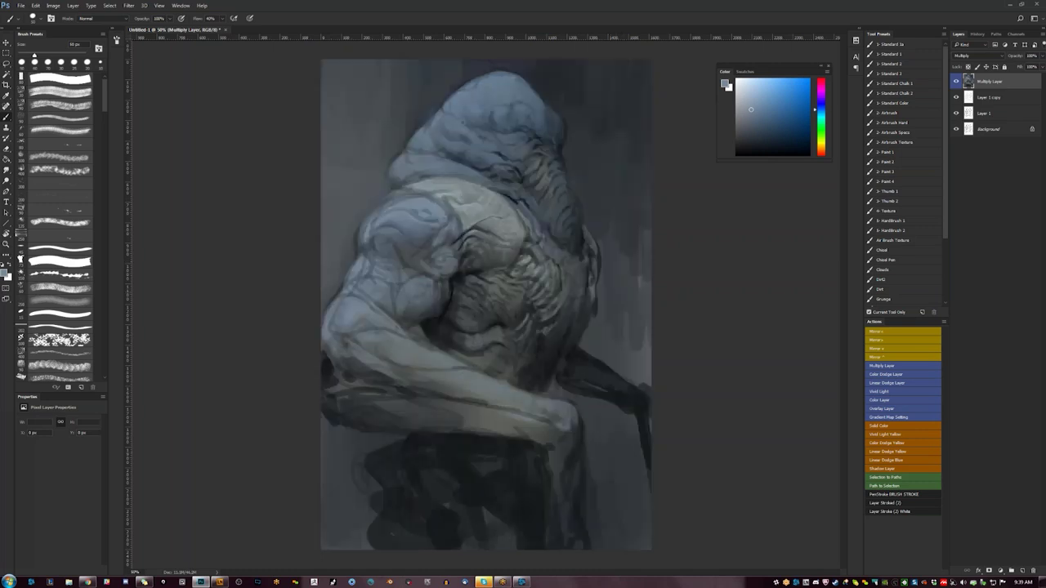
# - Shade the underside of the rounded arm muscle with a sampled dark grey-blue, using a 50 px brush, and mirror the canvas
pyautogui.keyDown('alt'); pyautogui.click(386, 311); pyautogui.keyUp('alt')
pyautogui.keyDown('alt'); pyautogui.click(337, 327); pyautogui.keyUp('alt')
pyautogui.press('d')
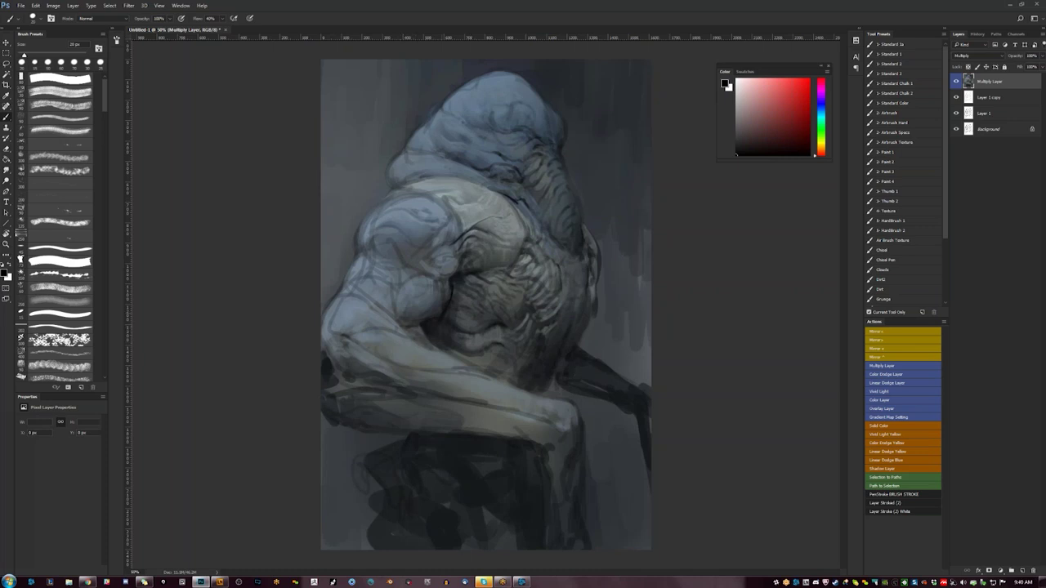
pyautogui.press('x')
pyautogui.press(',')
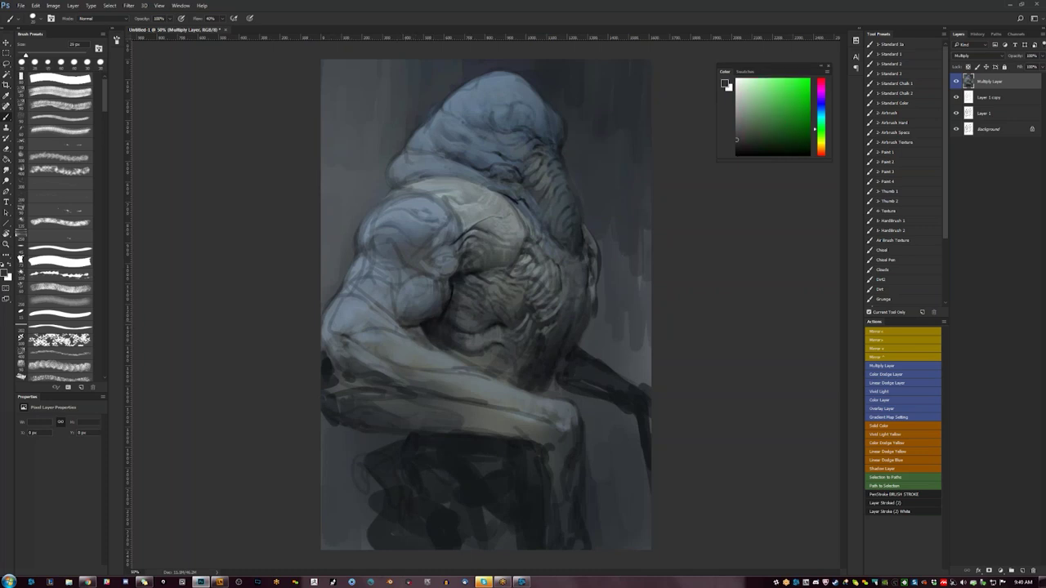
pyautogui.press(']')
pyautogui.keyDown('alt'); pyautogui.click(400, 309); pyautogui.keyUp('alt')
pyautogui.moveTo(401, 310); pyautogui.dragTo(418, 302)
pyautogui.hotkey('ctrl', 'shift', 'h')
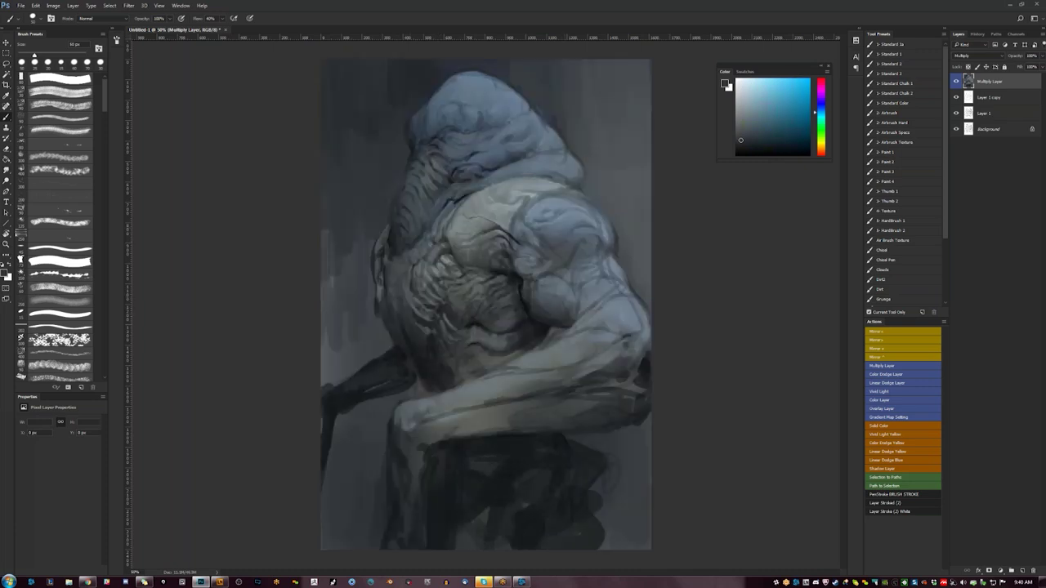
# - Brush a sampled light blue along the inner edge of the shoulder and mirror the canvas
pyautogui.keyDown('alt'); pyautogui.click(598, 310); pyautogui.keyUp('alt')
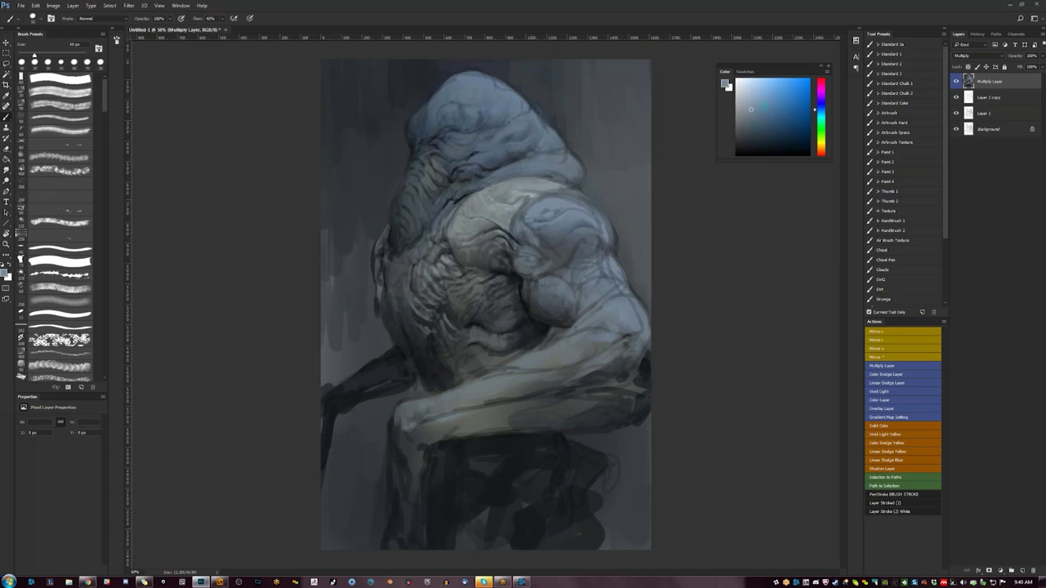
pyautogui.moveTo(519, 235); pyautogui.dragTo(532, 249)
pyautogui.press('h')
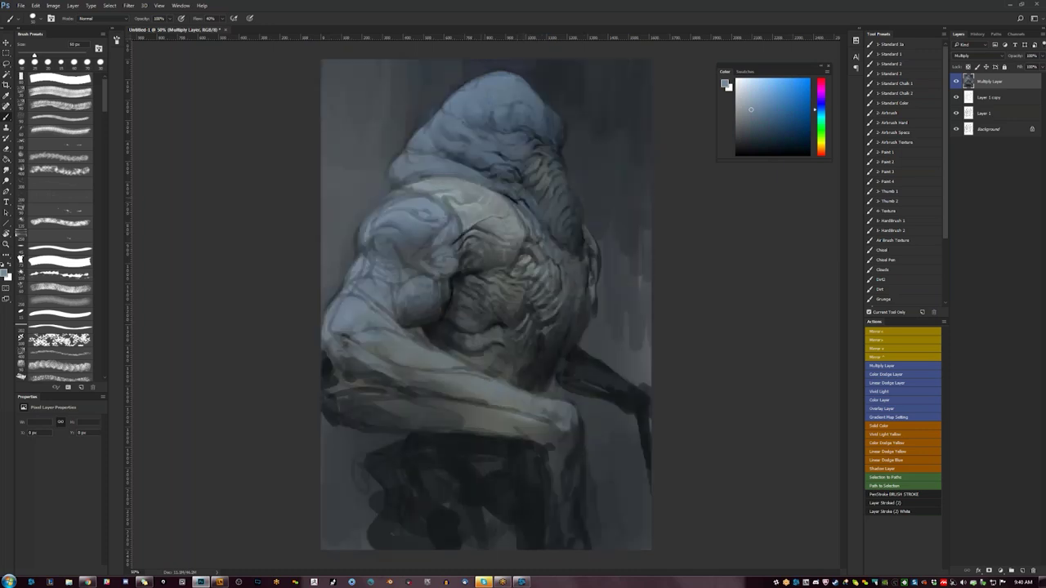
# - Paint the pale fold of the upper back below the head with a sampled light grey, resizing the brush, and mirror the canvas
pyautogui.keyDown('alt'); pyautogui.click(462, 204); pyautogui.keyUp('alt')
pyautogui.press('[')
pyautogui.press('[')
pyautogui.press('[')
pyautogui.press('[')
pyautogui.press('[')
pyautogui.press('[')
pyautogui.press('[')
pyautogui.press('[')
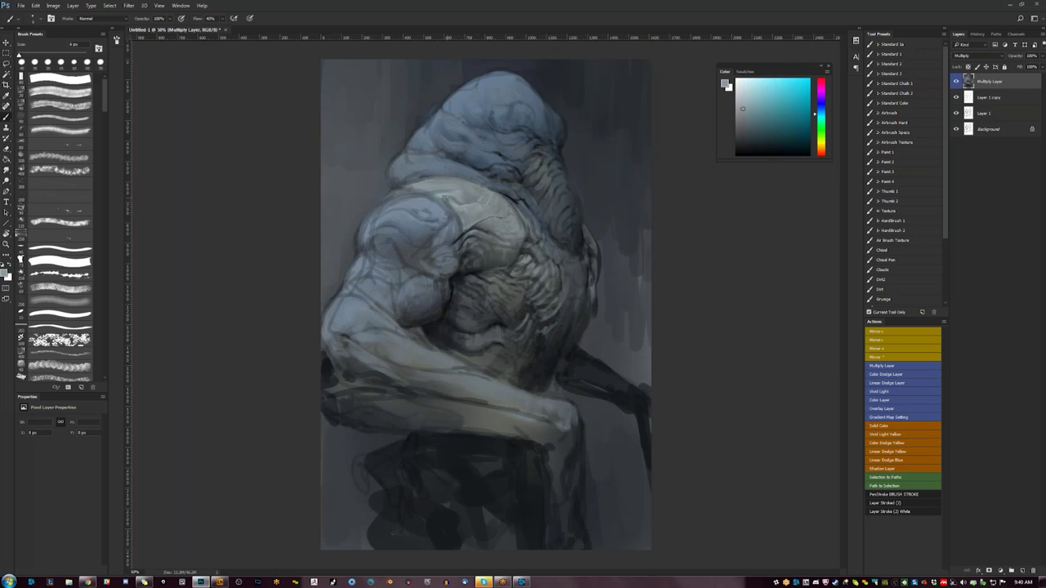
pyautogui.press(']')
pyautogui.press(']')
pyautogui.press(']')
pyautogui.press(']')
pyautogui.press(']')
pyautogui.moveTo(424, 178); pyautogui.dragTo(447, 177)
pyautogui.hotkey('ctrl', 'shift', 'h')
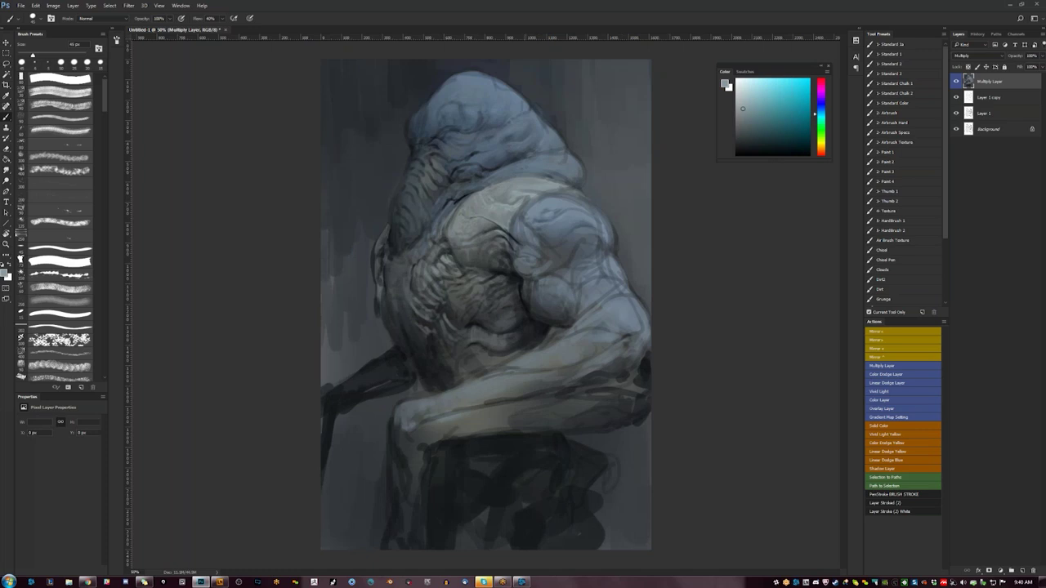
# - Restore the default colours, reduce the brush to a fine size, and mirror the canvas to check the whole figure
pyautogui.press('d')
pyautogui.press('[')
pyautogui.press('[')
pyautogui.press('[')
pyautogui.press('[')
pyautogui.press('[')
pyautogui.press('[')
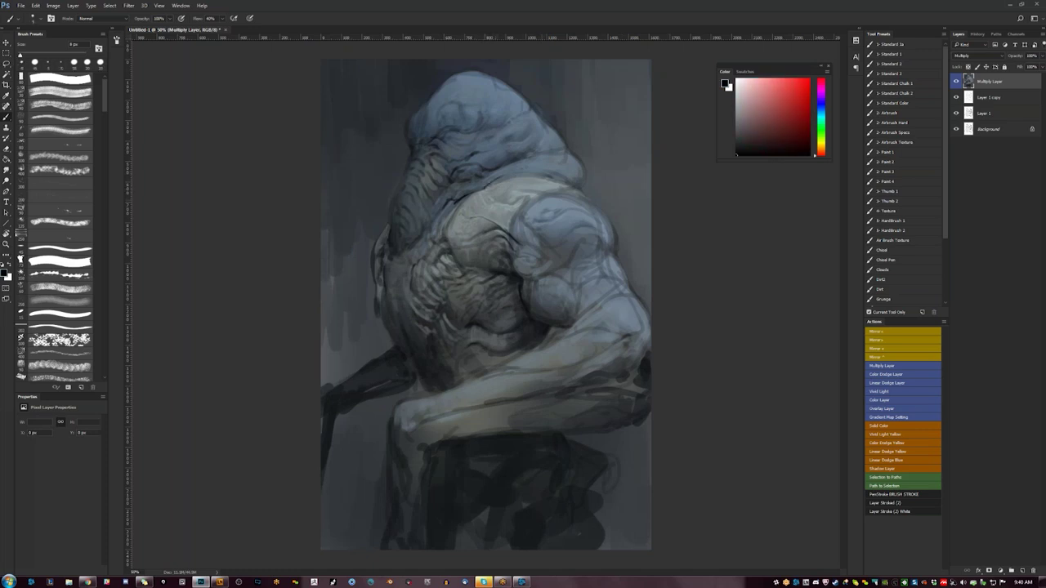
pyautogui.hotkey('ctrl', 'shift', 'h')
pyautogui.press('z')
pyautogui.keyDown('alt'); pyautogui.click(540, 296); pyautogui.keyUp('alt')
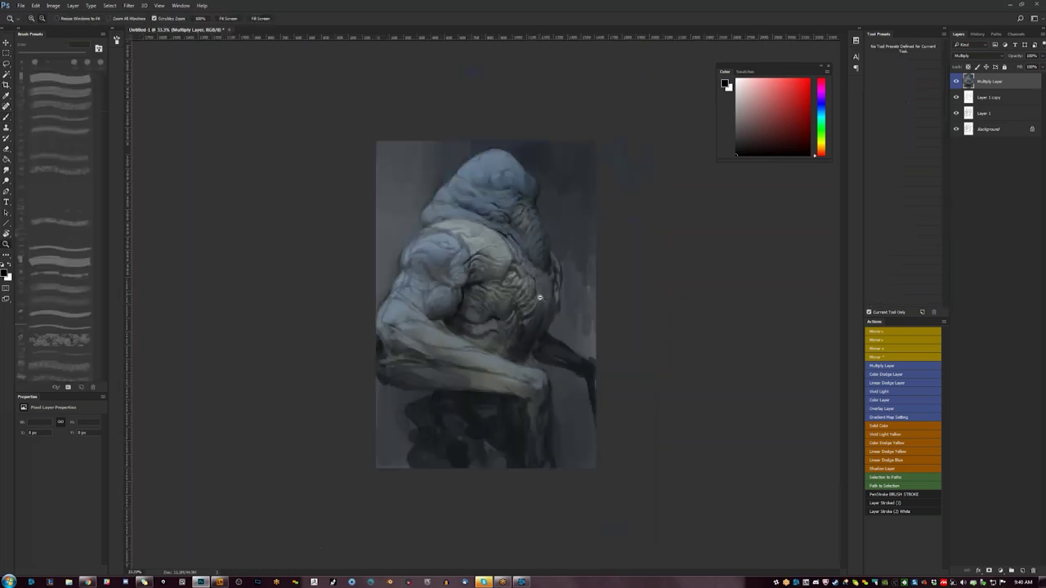
pyautogui.keyDown('alt'); pyautogui.click(526, 338); pyautogui.keyUp('alt')
pyautogui.keyDown('alt'); pyautogui.click(527, 338); pyautogui.keyUp('alt')
pyautogui.keyDown('alt'); pyautogui.click(527, 339); pyautogui.keyUp('alt')
pyautogui.scroll(4, 526, 338)
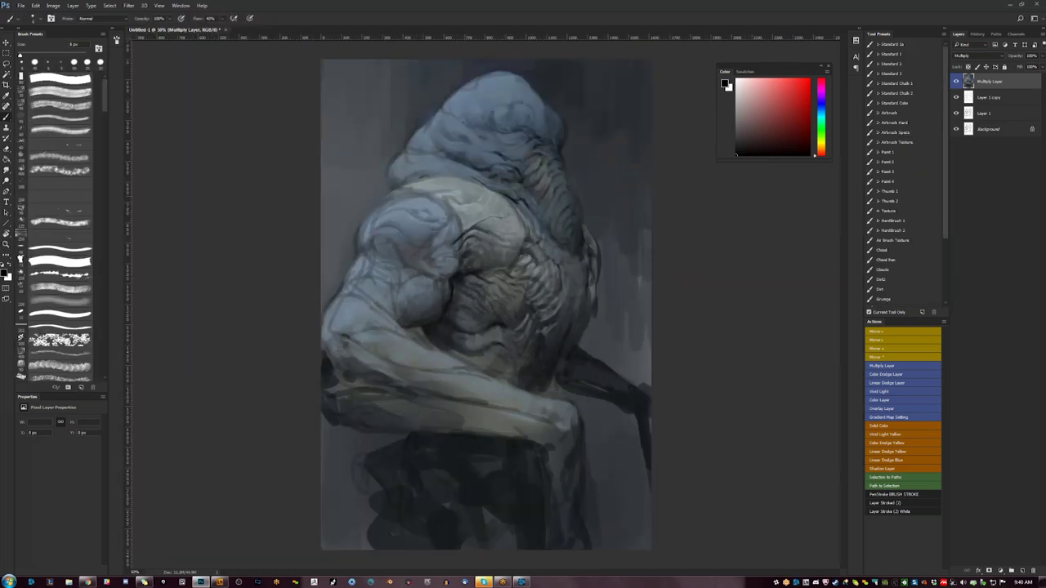
# - Touch up the pale area above the shoulder with a sampled light grey, using a 35 px brush, and mirror the canvas
pyautogui.keyDown('alt'); pyautogui.click(441, 198); pyautogui.keyUp('alt')
pyautogui.press(']')
pyautogui.press(']')
pyautogui.press(']')
pyautogui.press(']')
pyautogui.press(']')
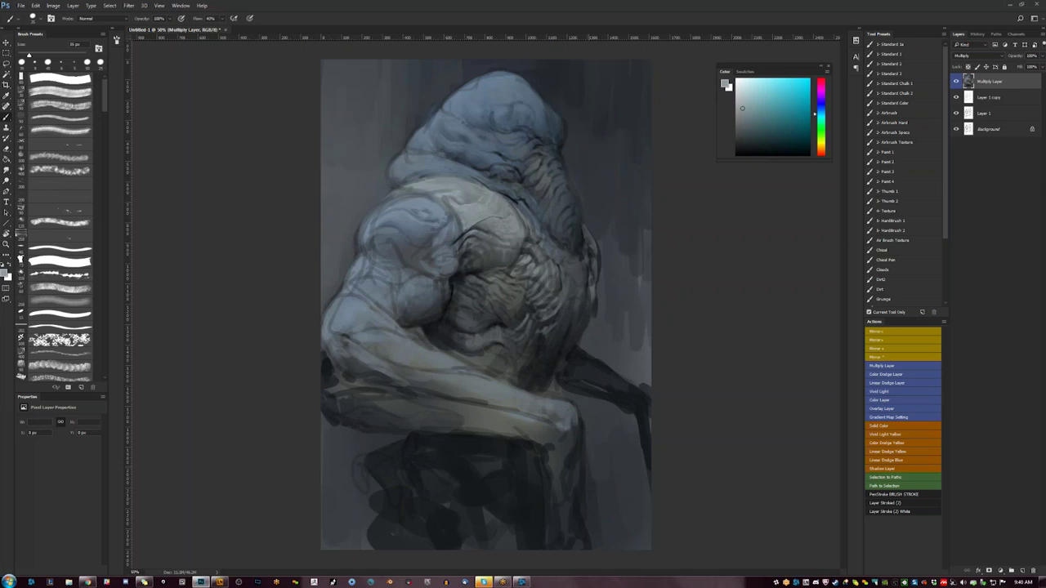
pyautogui.hotkey('ctrl', 'shift', 'h')
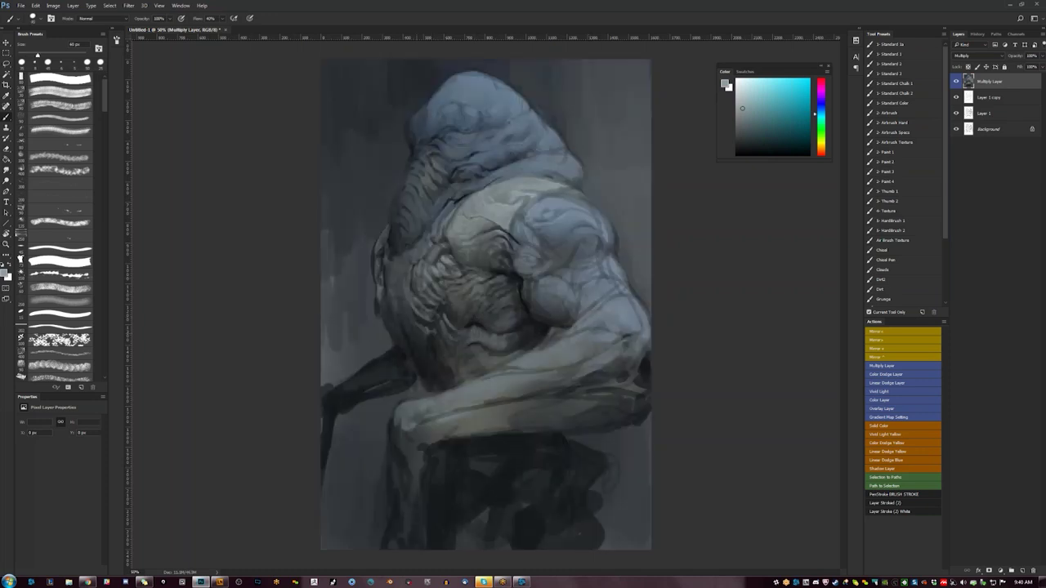
# - Fill the shadow beneath the thigh with sampled dark blue tones, using a 70 px brush, and mirror the canvas
pyautogui.press(']')
pyautogui.keyDown('alt'); pyautogui.click(446, 469); pyautogui.keyUp('alt')
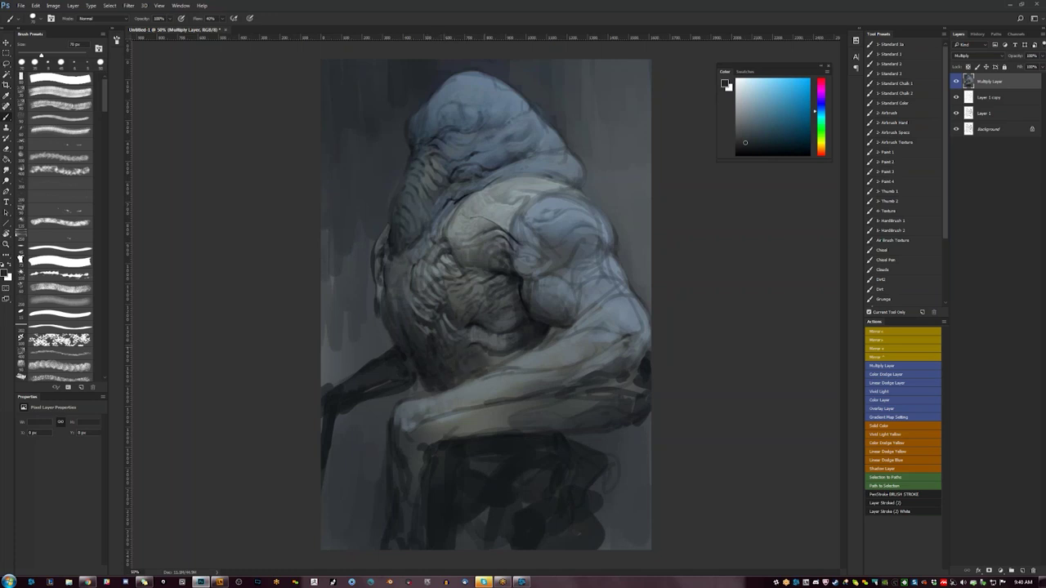
pyautogui.moveTo(466, 447); pyautogui.dragTo(469, 497)
pyautogui.press('d')
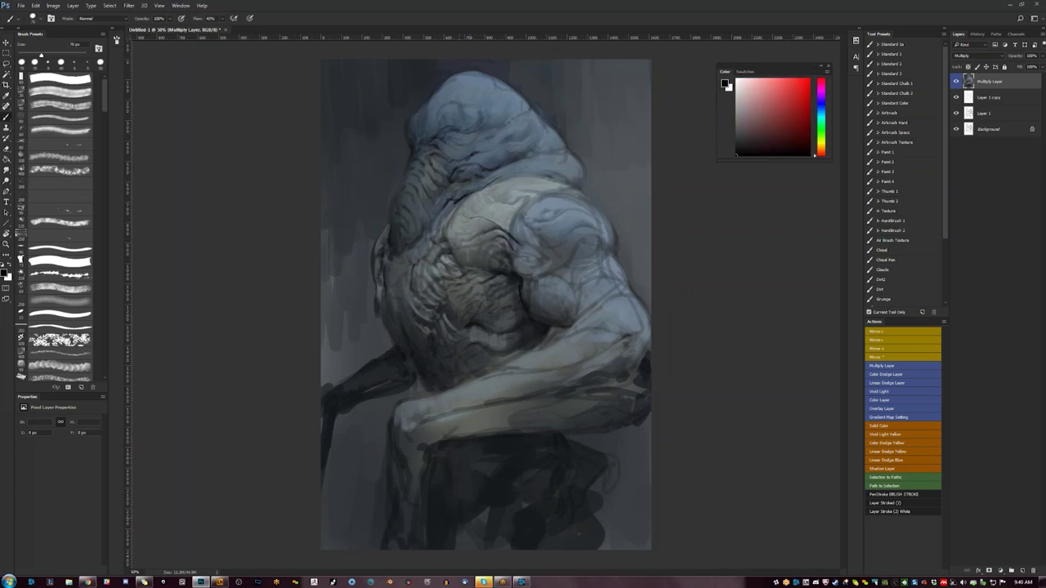
pyautogui.keyDown('alt'); pyautogui.click(454, 497); pyautogui.keyUp('alt')
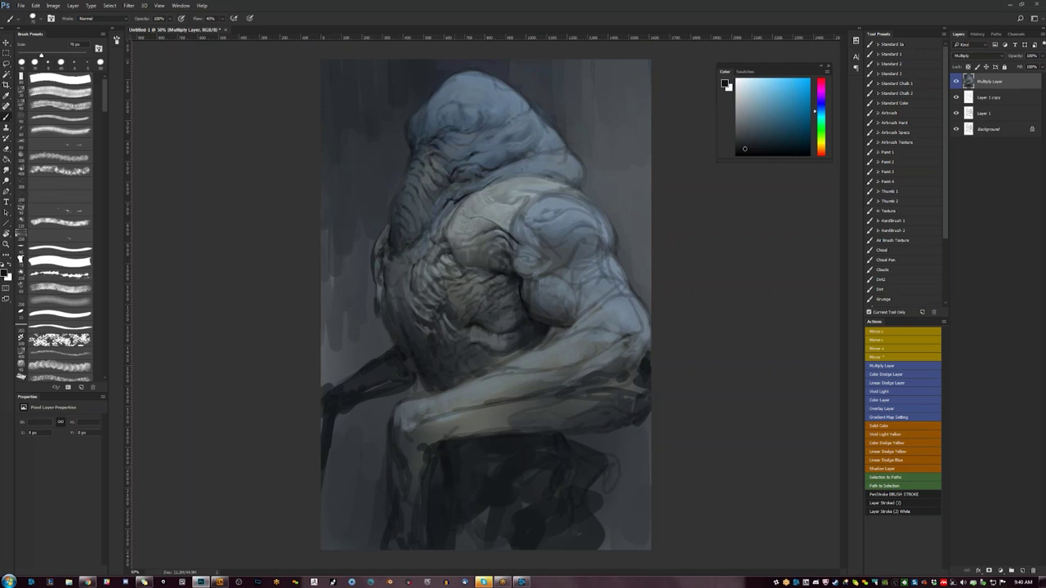
pyautogui.hotkey('ctrl', 'shift', 'h')
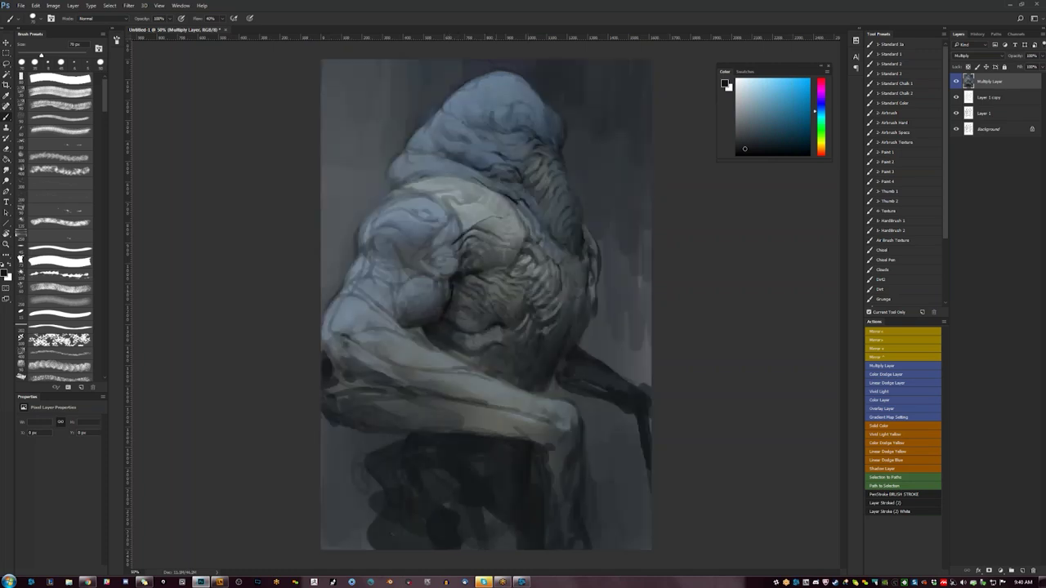
# - Paint lighter grey, twisting forms in the dark area below the thigh with a 60 px brush, and mirror the canvas
pyautogui.keyDown('alt'); pyautogui.click(470, 196); pyautogui.keyUp('alt')
pyautogui.moveTo(402, 446)
pyautogui.mouseDown()
pyautogui.moveTo(388, 459)
pyautogui.moveTo(426, 500)
pyautogui.moveTo(404, 469)
pyautogui.moveTo(442, 495)
pyautogui.mouseUp()
pyautogui.keyDown('alt'); pyautogui.click(401, 474); pyautogui.keyUp('alt')
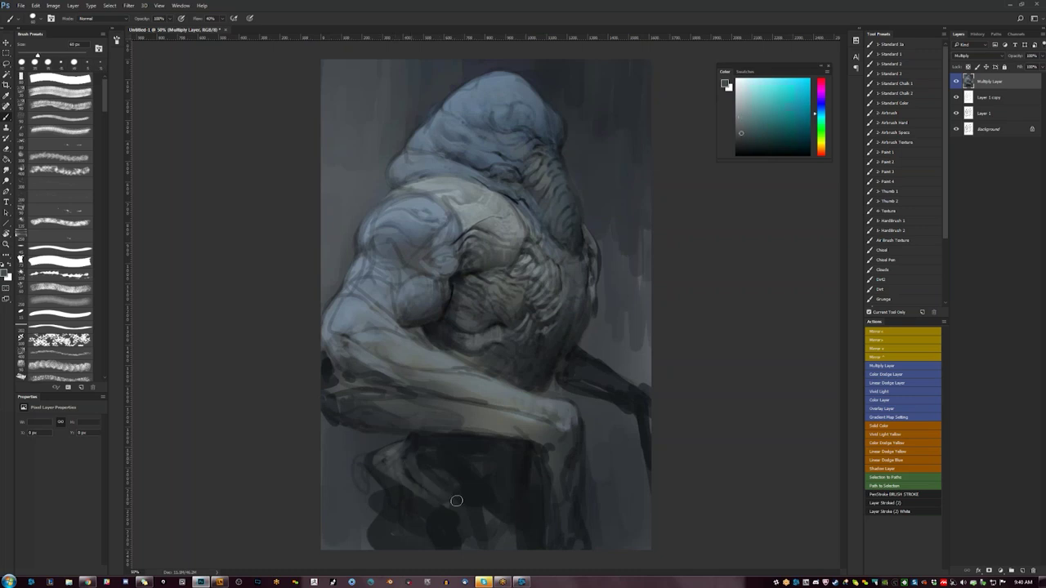
pyautogui.moveTo(428, 454)
pyautogui.mouseDown()
pyautogui.moveTo(443, 482)
pyautogui.moveTo(466, 488)
pyautogui.moveTo(411, 452)
pyautogui.moveTo(463, 467)
pyautogui.moveTo(457, 486)
pyautogui.mouseUp()
pyautogui.moveTo(389, 490); pyautogui.dragTo(440, 534)
pyautogui.press('F2')
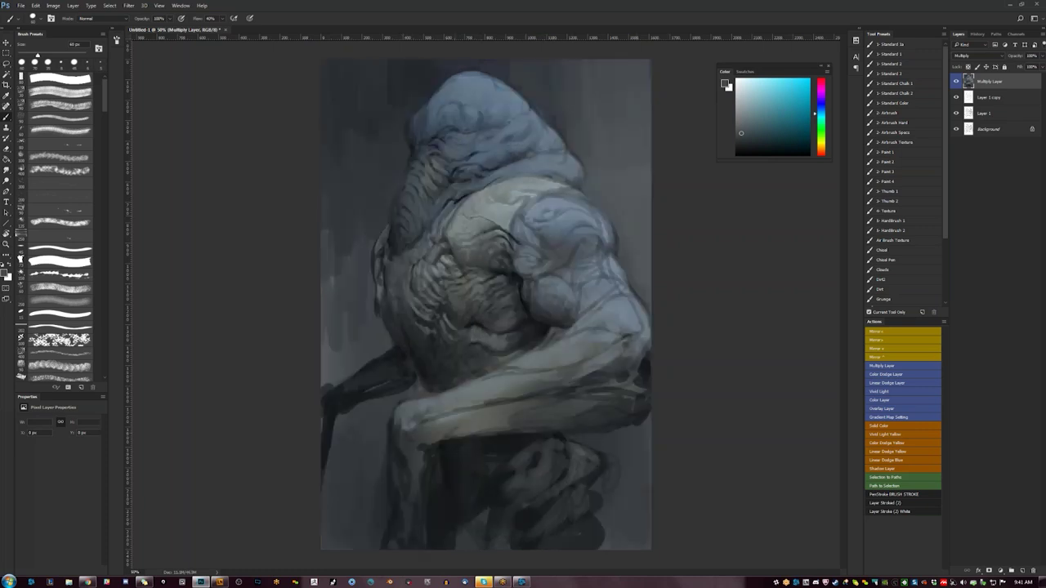
# - Paint over the shoulder and the outer edge of the upper arm with sampled light blue tones
pyautogui.keyDown('alt'); pyautogui.click(559, 201); pyautogui.keyUp('alt')
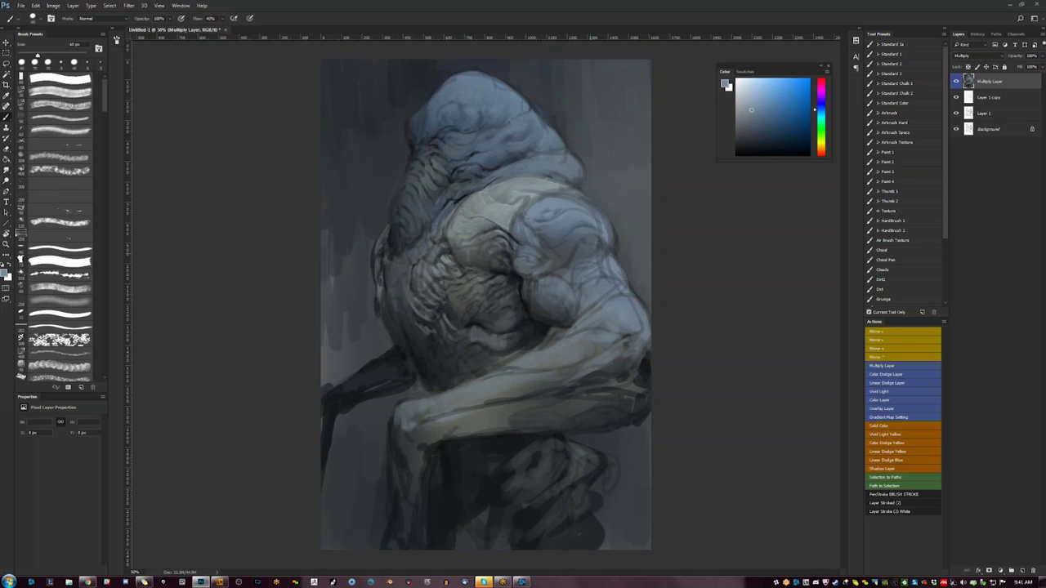
pyautogui.moveTo(540, 243); pyautogui.dragTo(545, 246)
pyautogui.keyDown('alt'); pyautogui.click(546, 254); pyautogui.keyUp('alt')
pyautogui.moveTo(536, 204); pyautogui.dragTo(547, 201)
pyautogui.keyDown('alt'); pyautogui.click(549, 206); pyautogui.keyUp('alt')
pyautogui.keyDown('alt'); pyautogui.click(612, 238); pyautogui.keyUp('alt')
pyautogui.moveTo(609, 235); pyautogui.dragTo(613, 249)
pyautogui.keyDown('alt'); pyautogui.click(606, 244); pyautogui.keyUp('alt')
pyautogui.keyDown('alt'); pyautogui.click(606, 235); pyautogui.keyUp('alt')
# - Darken the crease on the outer shoulder with default black and a 20 px brush, and mirror the canvas
pyautogui.press('d')
pyautogui.press('[')
pyautogui.press('[')
pyautogui.press('[')
pyautogui.press('[')
pyautogui.press('[')
pyautogui.press('[')
pyautogui.moveTo(597, 237); pyautogui.dragTo(580, 242)
pyautogui.hotkey('ctrl', 'shift', 'h')
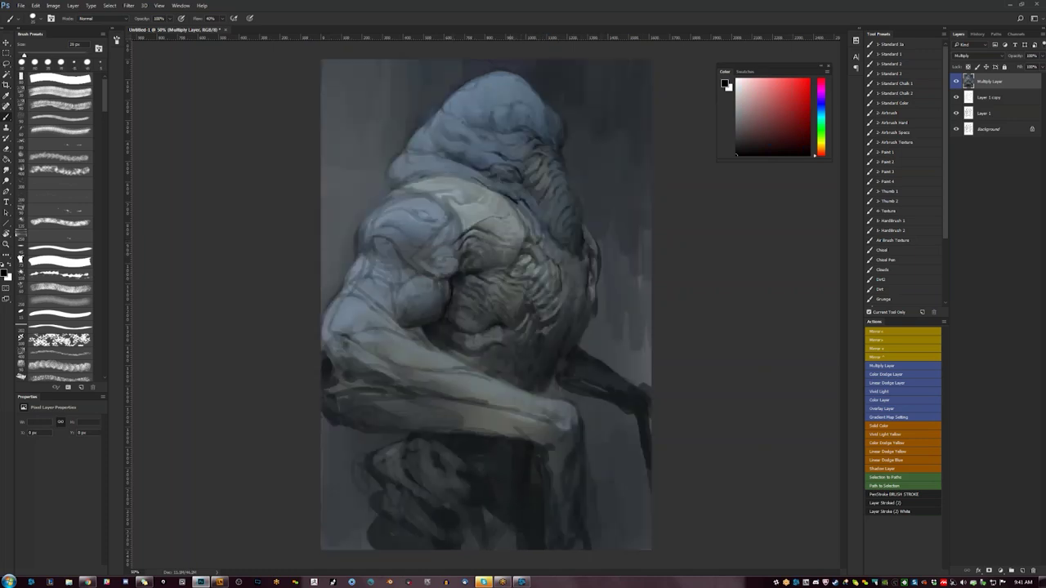
# - Darken a crease on the outer upper arm with a small black brush stroke, and mirror the canvas
pyautogui.press('[')
pyautogui.press('[')
pyautogui.press('[')
pyautogui.press(']')
pyautogui.press(']')
pyautogui.press(']')
pyautogui.moveTo(379, 296); pyautogui.dragTo(397, 312)
pyautogui.hotkey('ctrl', 'shift', 'h')
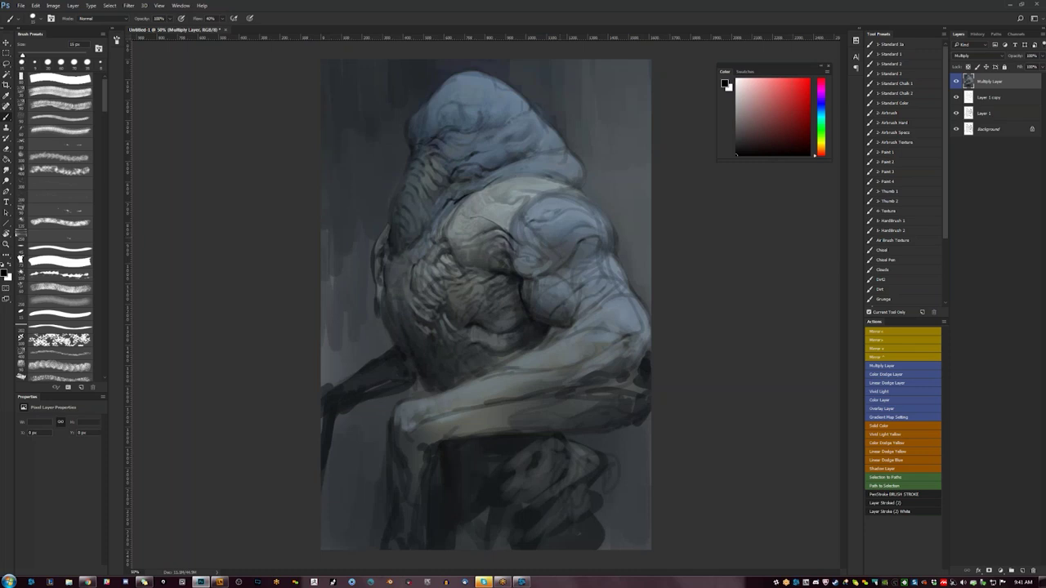
# - Paint a sampled light grey over the upper chest beside the shoulder with a larger brush, and mirror the canvas
pyautogui.keyDown('alt'); pyautogui.click(533, 189); pyautogui.keyUp('alt')
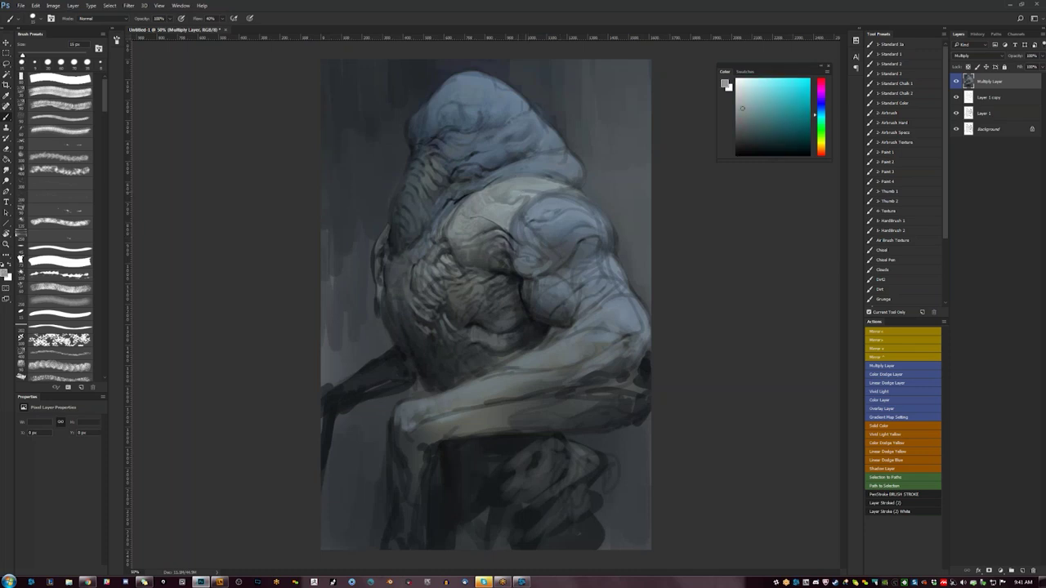
pyautogui.press(']')
pyautogui.press(']')
pyautogui.moveTo(511, 201); pyautogui.dragTo(518, 199)
pyautogui.press('z')
pyautogui.keyDown('alt'); pyautogui.click(586, 394); pyautogui.keyUp('alt')
pyautogui.keyDown('alt'); pyautogui.click(585, 394); pyautogui.keyUp('alt')
pyautogui.press('F2')
pyautogui.click(487, 309)
# - Add a fine light grey stroke with a 7 px brush where the shoulder meets the upper chest, and mirror the canvas
pyautogui.hotkey('ctrl', '+')
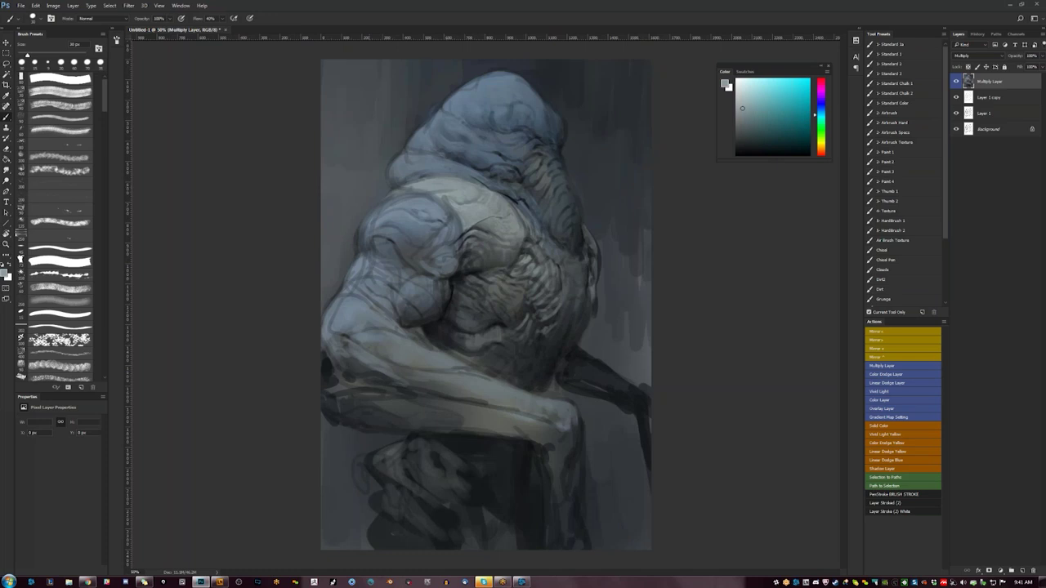
pyautogui.hotkey('ctrl', '+')
pyautogui.press('[')
pyautogui.press('[')
pyautogui.press('[')
pyautogui.press('[')
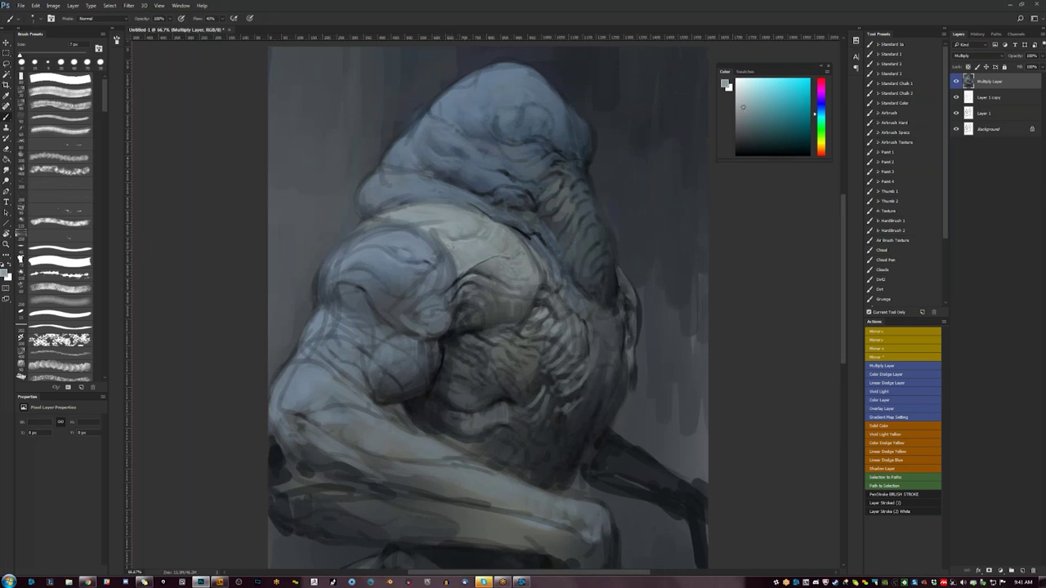
pyautogui.moveTo(443, 238); pyautogui.dragTo(450, 250)
pyautogui.press('z')
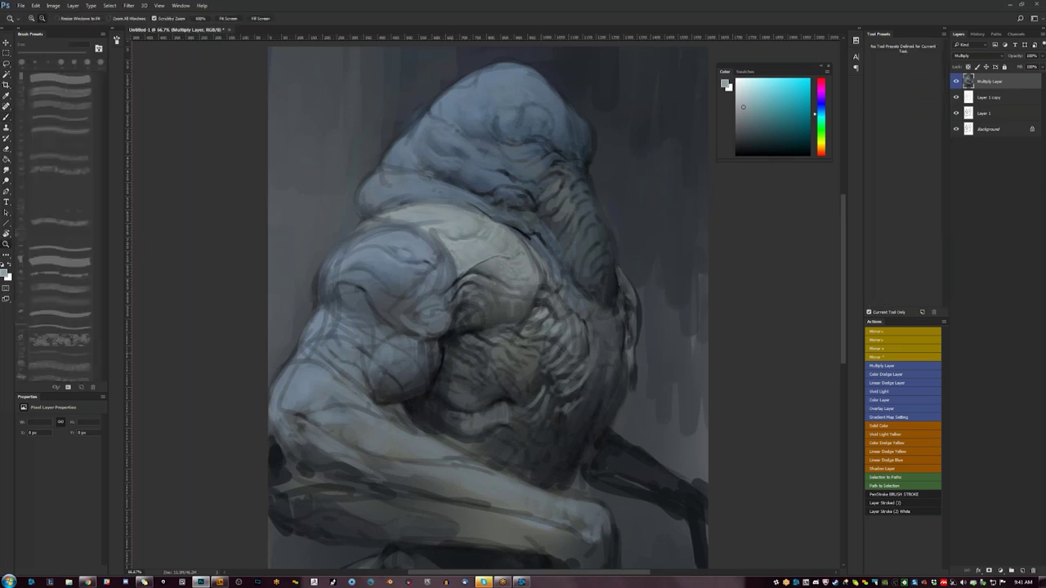
pyautogui.hotkey('ctrl', '-')
pyautogui.hotkey('ctrl', '-')
pyautogui.press('F2')
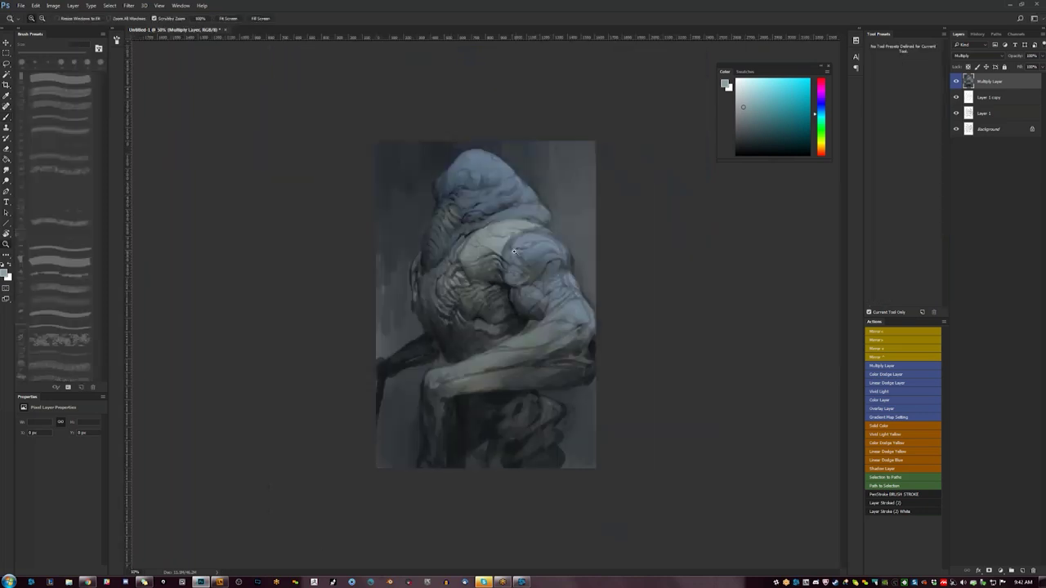
# - Darken the front edge of the chest fold with default black, blend it with a sampled grey, and mirror the canvas
pyautogui.hotkey('ctrl', '+')
pyautogui.hotkey('ctrl', '+')
pyautogui.press('b')
pyautogui.press('[')
pyautogui.press('[')
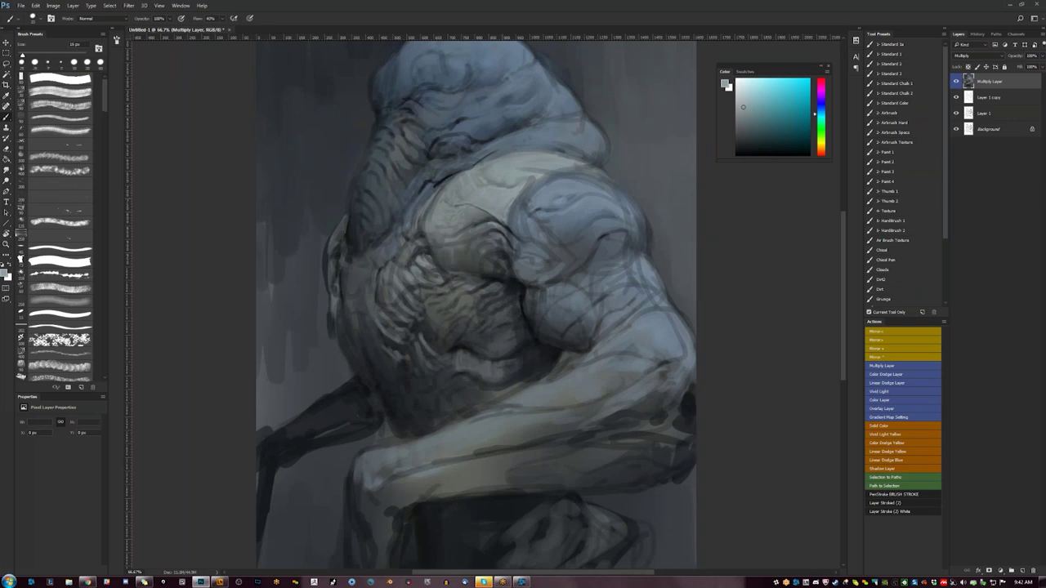
pyautogui.press('[')
pyautogui.press(']')
pyautogui.press(']')
pyautogui.press(']')
pyautogui.press(']')
pyautogui.press('d')
pyautogui.moveTo(437, 219); pyautogui.dragTo(434, 224)
pyautogui.keyDown('alt'); pyautogui.click(433, 227); pyautogui.keyUp('alt')
pyautogui.press('z')
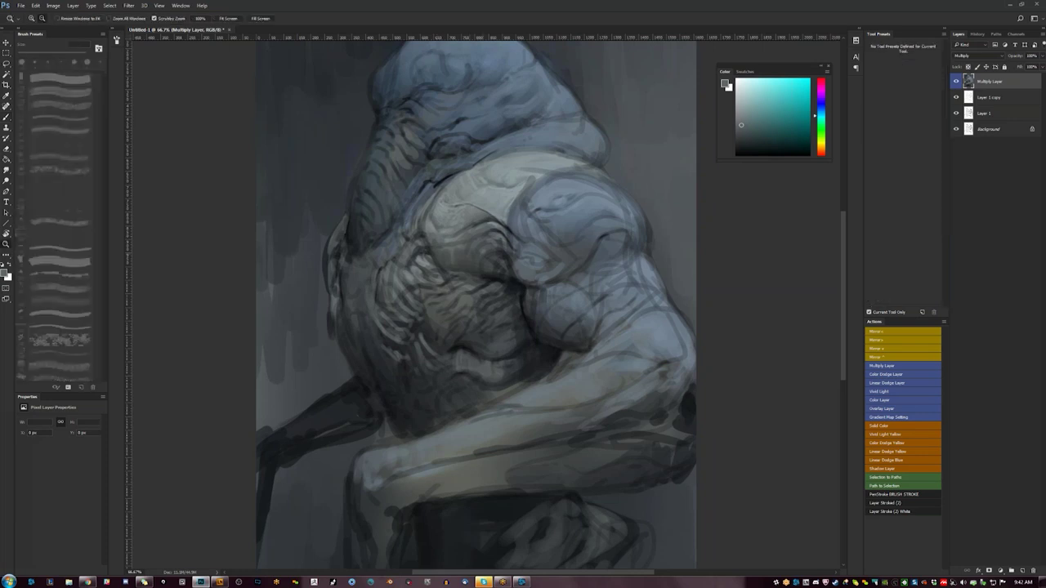
pyautogui.moveTo(563, 307); pyautogui.dragTo(508, 306)
pyautogui.hotkey('ctrl', 'shift', 'h')
pyautogui.click(508, 306)
# - Reset the paint colour to default black with a 10 px brush, and mirror the canvas to check the whole figure
pyautogui.press('b')
pyautogui.press('d')
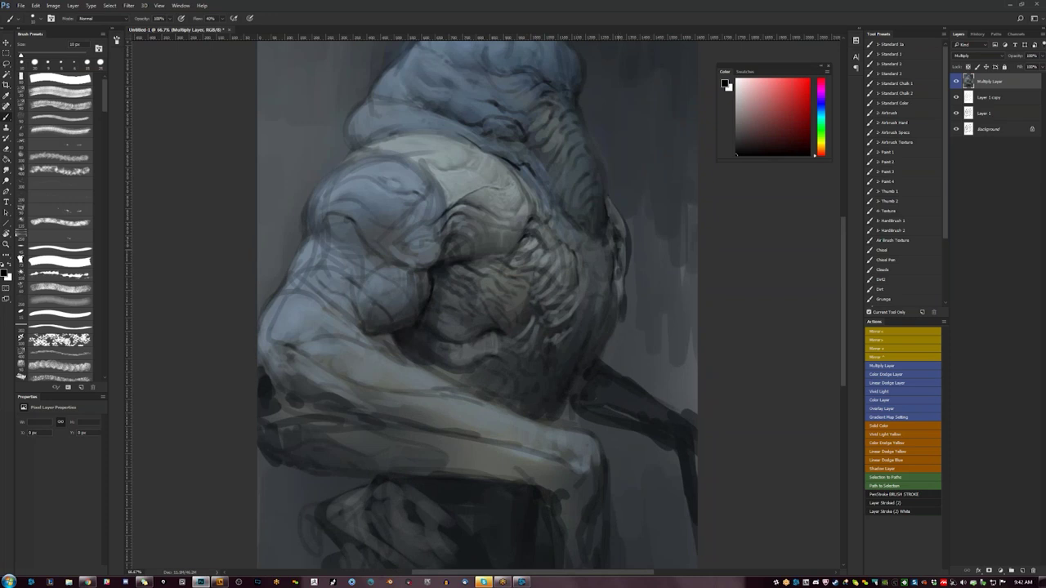
pyautogui.press('z')
pyautogui.keyDown('alt'); pyautogui.click(618, 310); pyautogui.keyUp('alt')
pyautogui.keyDown('alt'); pyautogui.click(618, 310); pyautogui.keyUp('alt')
pyautogui.keyDown('alt'); pyautogui.click(619, 310); pyautogui.keyUp('alt')
pyautogui.hotkey('ctrl', 'shift', 'h')
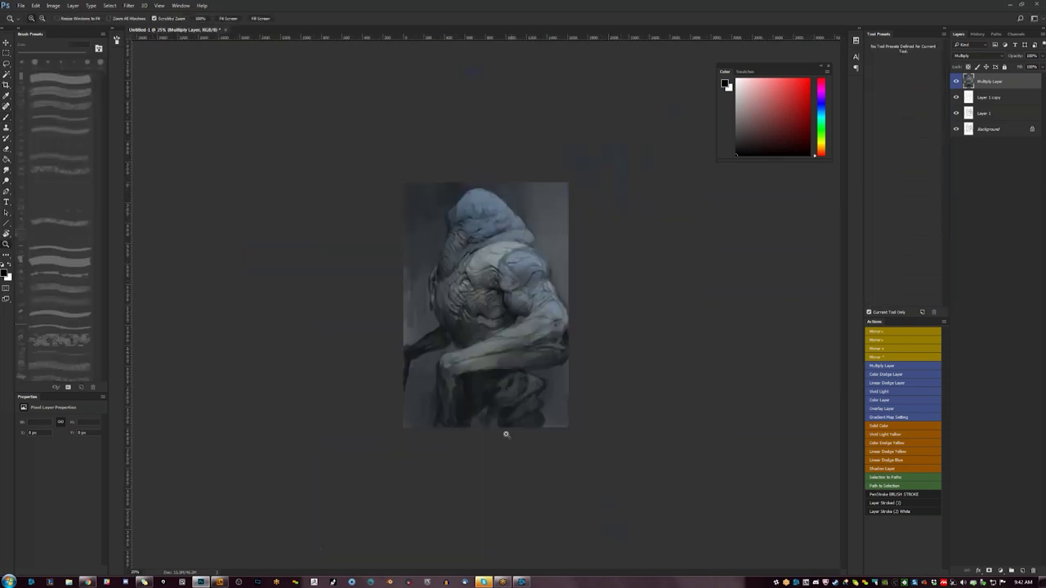
pyautogui.click(468, 285)
pyautogui.click(468, 284)
pyautogui.press('b')
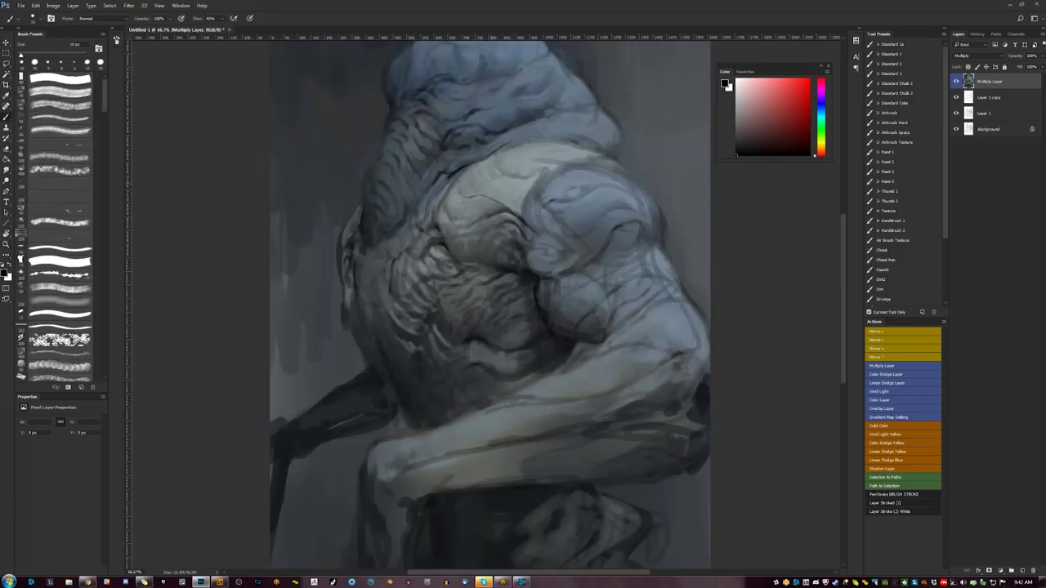
# - Refine the wrinkles of the hanging trunk in a sampled light grey with the Standard 2 brush, and mirror the canvas
pyautogui.click(907, 62)
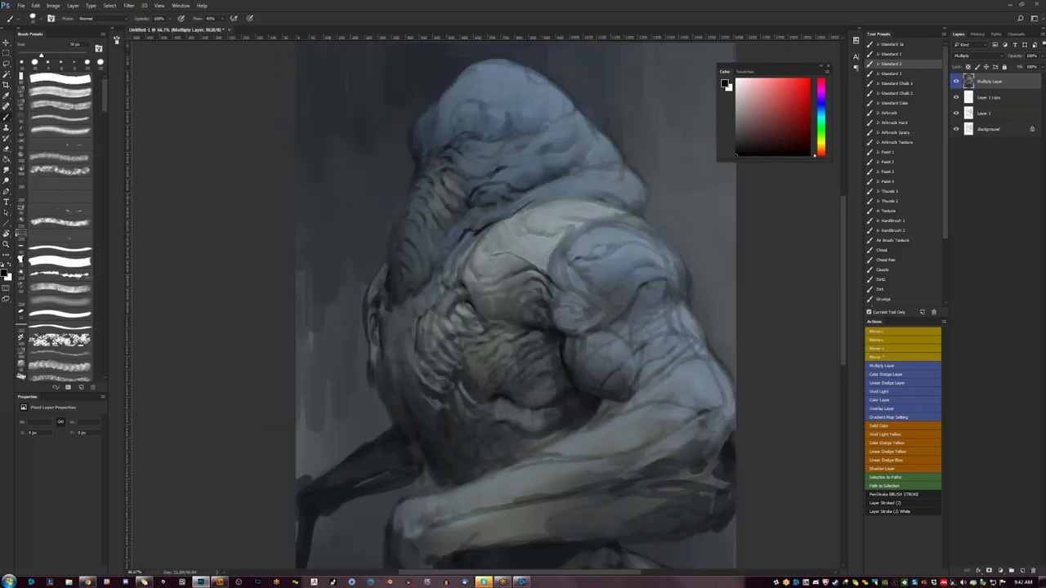
pyautogui.keyDown('alt'); pyautogui.click(454, 178); pyautogui.keyUp('alt')
pyautogui.press('[')
pyautogui.press('[')
pyautogui.press('[')
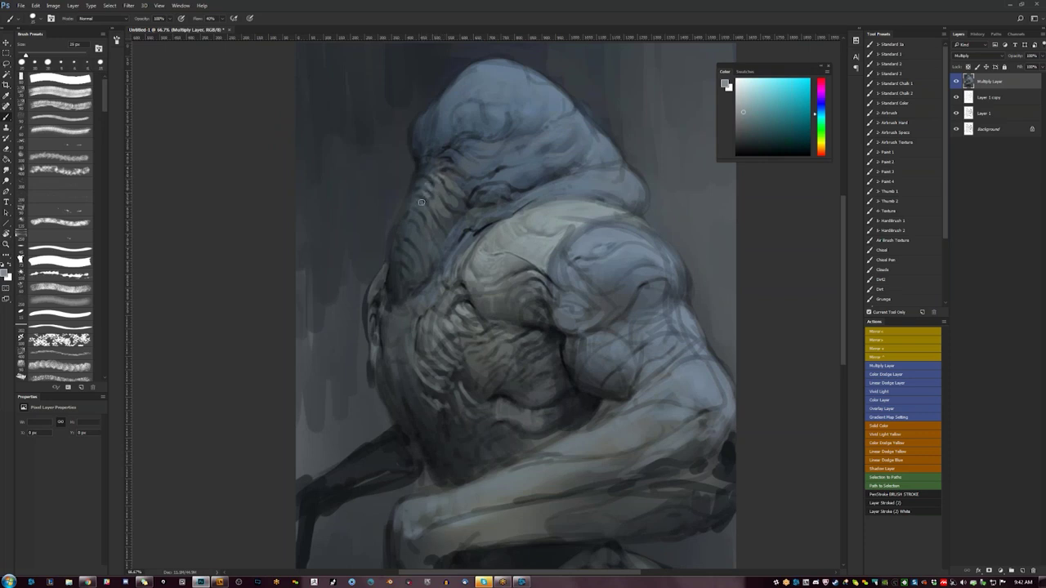
pyautogui.press('z')
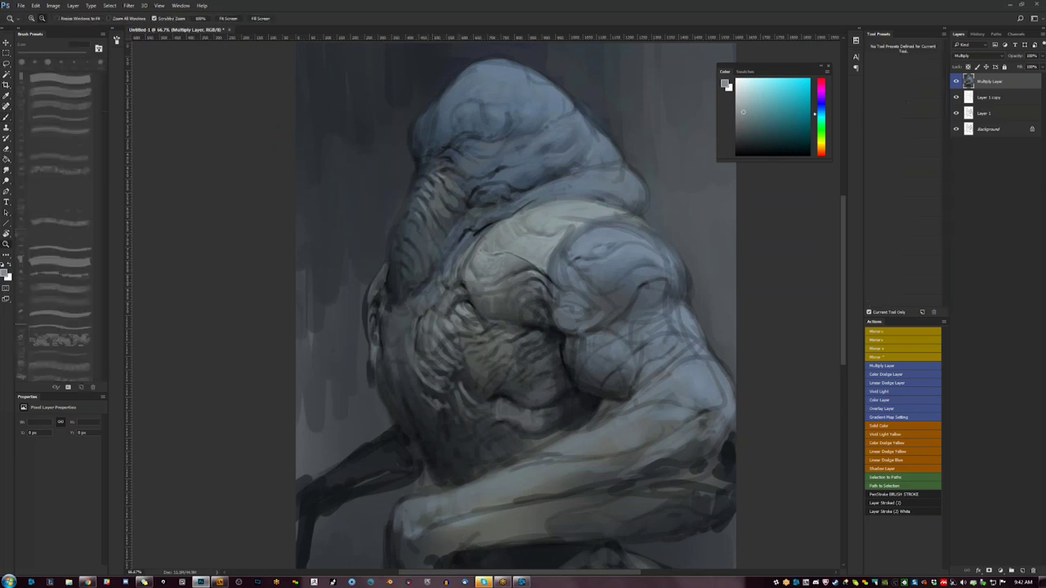
pyautogui.keyDown('alt'); pyautogui.click(536, 251); pyautogui.keyUp('alt')
pyautogui.keyDown('alt'); pyautogui.click(536, 251); pyautogui.keyUp('alt')
pyautogui.press('F2')
pyautogui.click(545, 242)
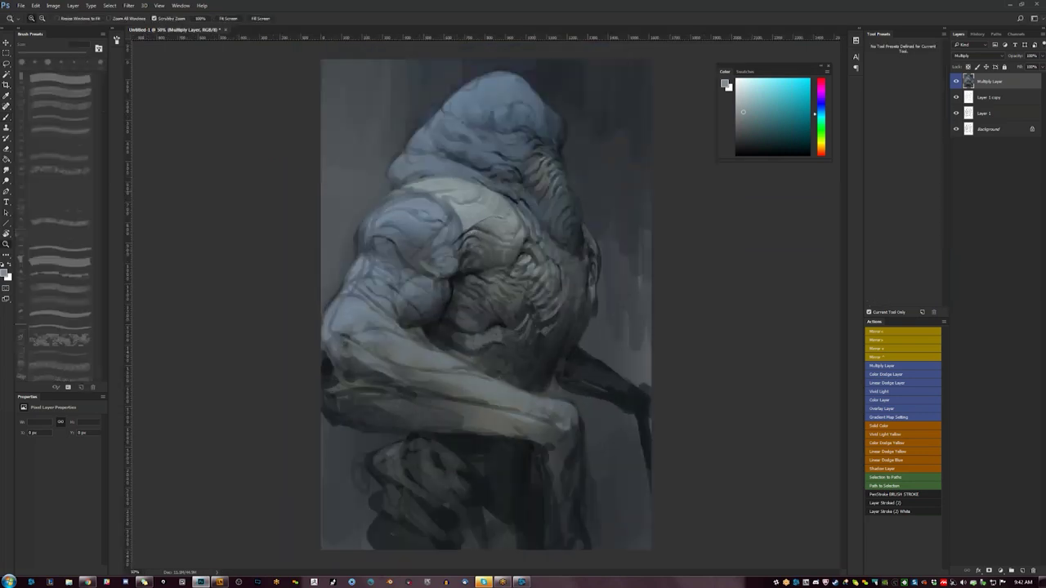
# - Lighten the top of the head with a pale cyan using a reduced Standard 1 brush
pyautogui.press('b')
pyautogui.click(898, 54)
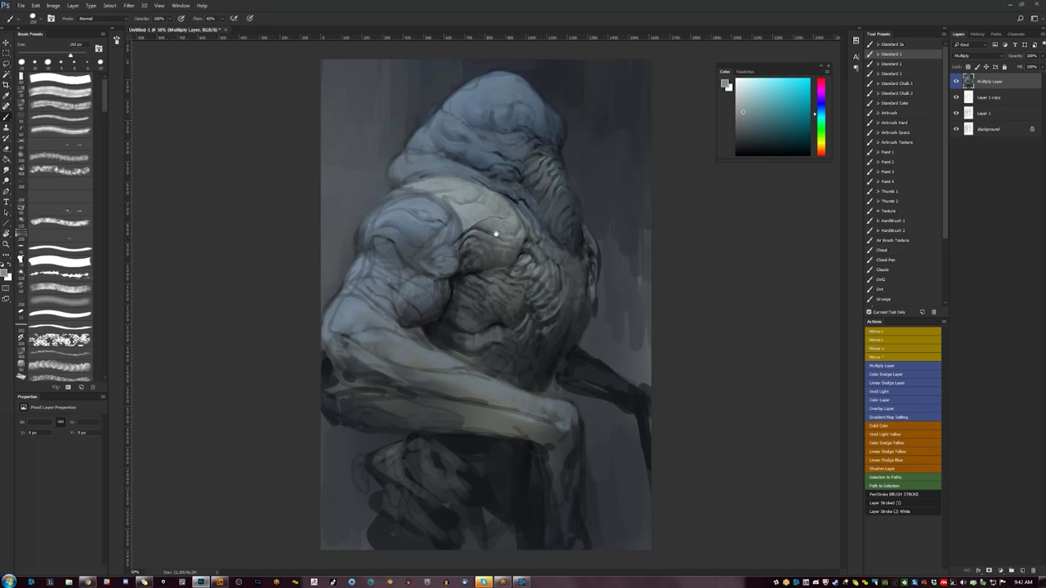
pyautogui.click(781, 86)
pyautogui.press('[')
pyautogui.press('[')
pyautogui.press('[')
pyautogui.press('[')
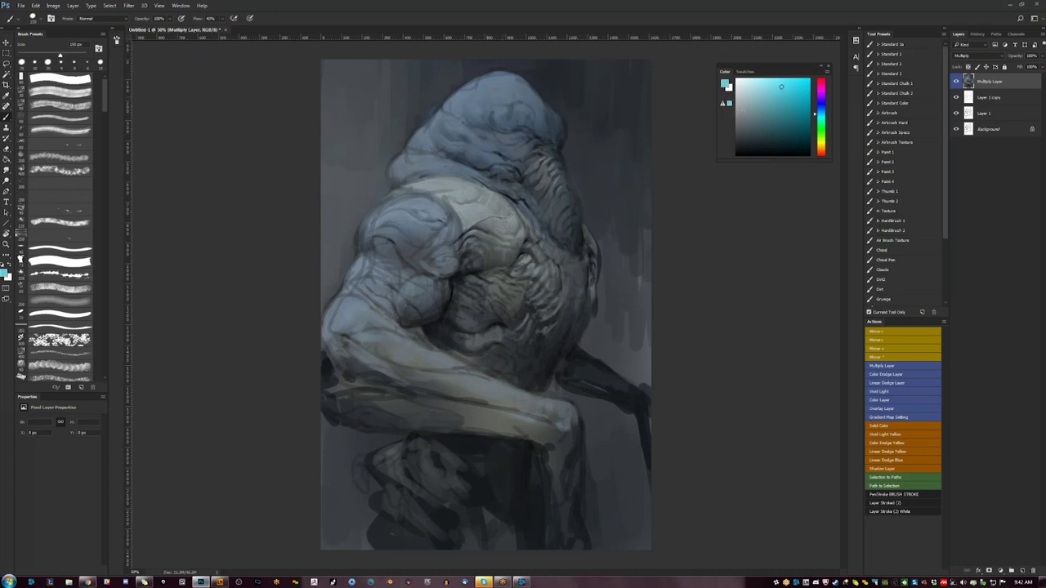
pyautogui.click(752, 86)
pyautogui.press('[')
pyautogui.press('[')
pyautogui.moveTo(465, 108); pyautogui.dragTo(495, 91)
# - Refine the highlights and folds on the head in a sampled light blue with progressively smaller brushes, and mirror the canvas
pyautogui.keyDown('alt'); pyautogui.click(499, 93); pyautogui.keyUp('alt')
pyautogui.press('[')
pyautogui.press('[')
pyautogui.press('[')
pyautogui.press('[')
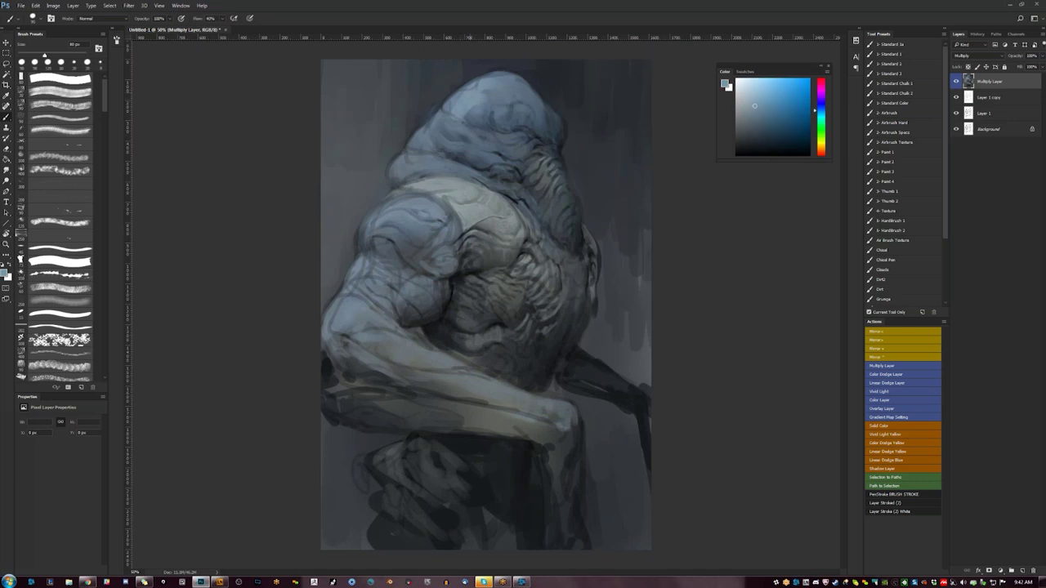
pyautogui.press('[')
pyautogui.press('[')
pyautogui.press('[')
pyautogui.press('[')
pyautogui.press('[')
pyautogui.press('[')
pyautogui.press('[')
pyautogui.press('[')
pyautogui.press('[')
pyautogui.press(']')
pyautogui.hotkey('ctrl', 'shift', 'h')
pyautogui.press(']')
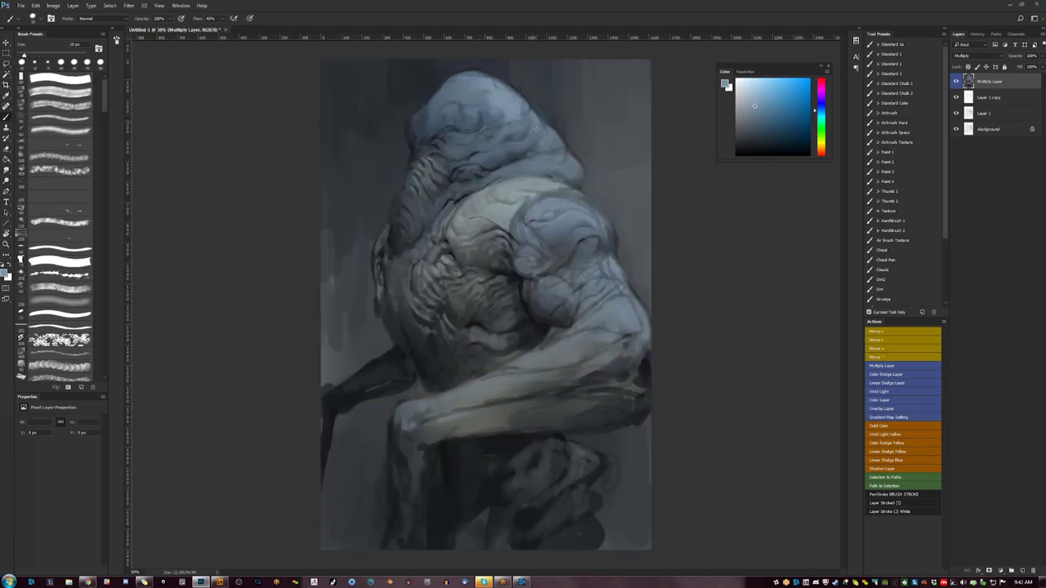
# - Paint over the folds at the back of the head in the sampled light blue with a 40 px brush, and mirror the canvas
pyautogui.press('[')
pyautogui.press(']')
pyautogui.press(']')
pyautogui.press(']')
pyautogui.press(']')
pyautogui.press(']')
pyautogui.press(']')
pyautogui.press(']')
pyautogui.press(']')
pyautogui.press(']')
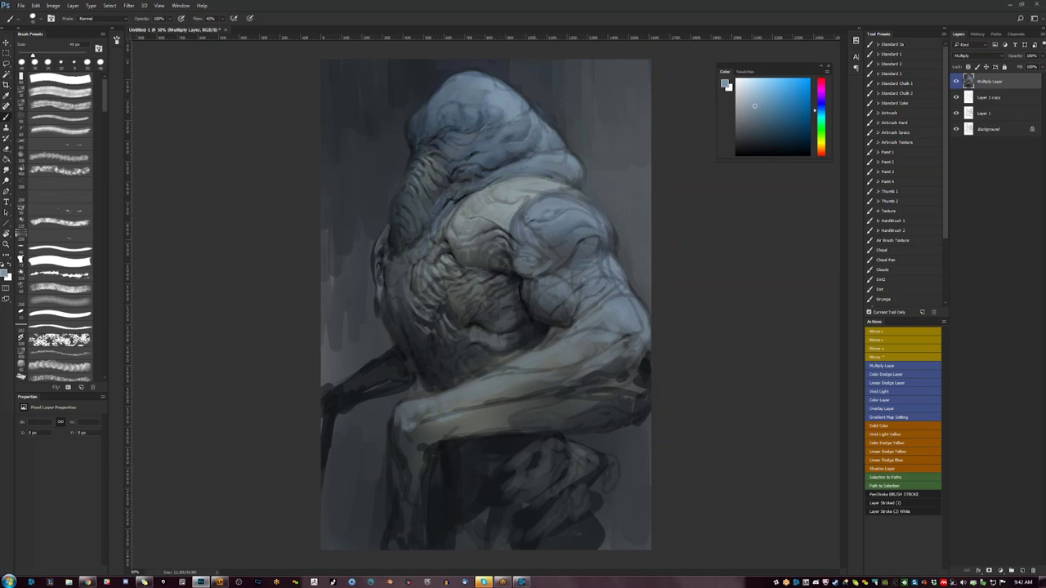
pyautogui.hotkey('ctrl', 'shift', 'h')
# - Refine the top of the head with light blue touches from a 7 px brush upward, and choose a slightly darker blue at 40 px
pyautogui.press('[')
pyautogui.press('[')
pyautogui.press('[')
pyautogui.press('[')
pyautogui.press('[')
pyautogui.press('[')
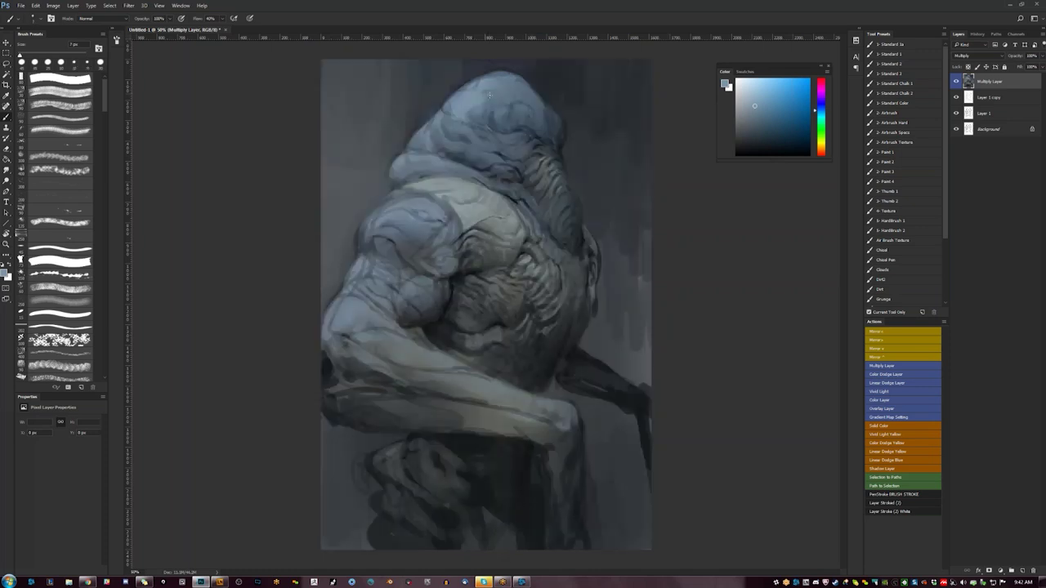
pyautogui.press(']')
pyautogui.press(']')
pyautogui.press(']')
pyautogui.press(']')
pyautogui.press(']')
pyautogui.press(']')
pyautogui.press(']')
pyautogui.press(']')
pyautogui.press(']')
pyautogui.press(']')
pyautogui.press(']')
pyautogui.click(752, 111)
pyautogui.hotkey('ctrl', '-')
pyautogui.hotkey('ctrl', '-')
pyautogui.hotkey('ctrl', '-')
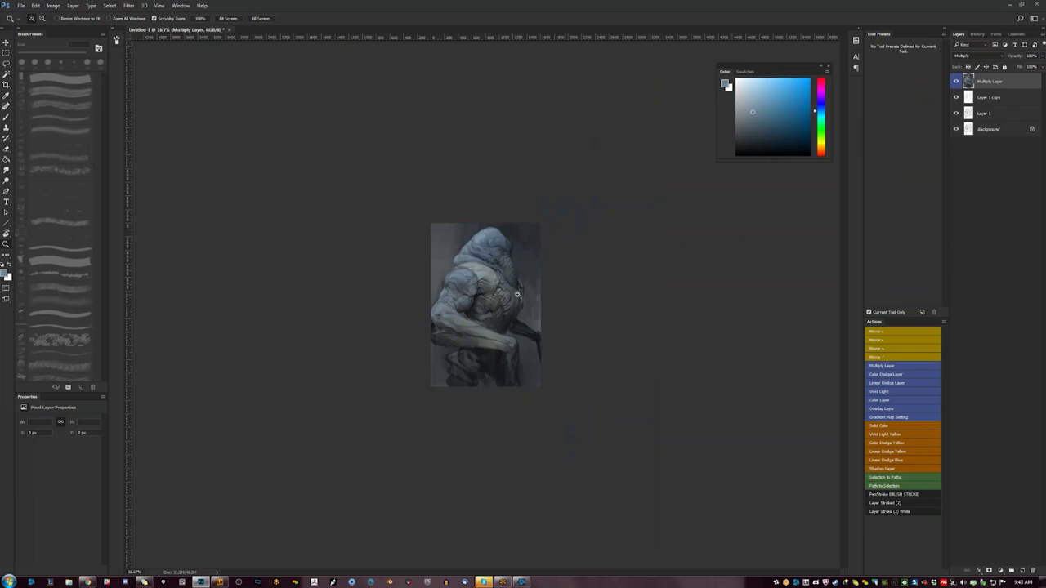
pyautogui.hotkey('ctrl', '+')
pyautogui.hotkey('ctrl', '+')
pyautogui.hotkey('ctrl', '+')
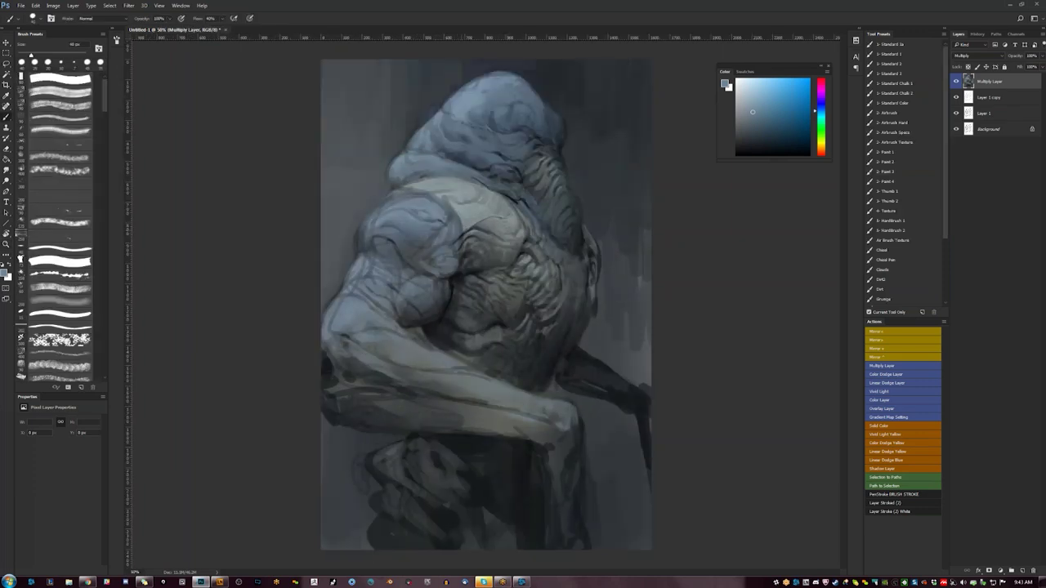
# - Shift the painting's colour balance toward cyan and blue, with midtones at -11, +1 and +12, adjusting the shadows the same way
pyautogui.hotkey('ctrl', 'b')
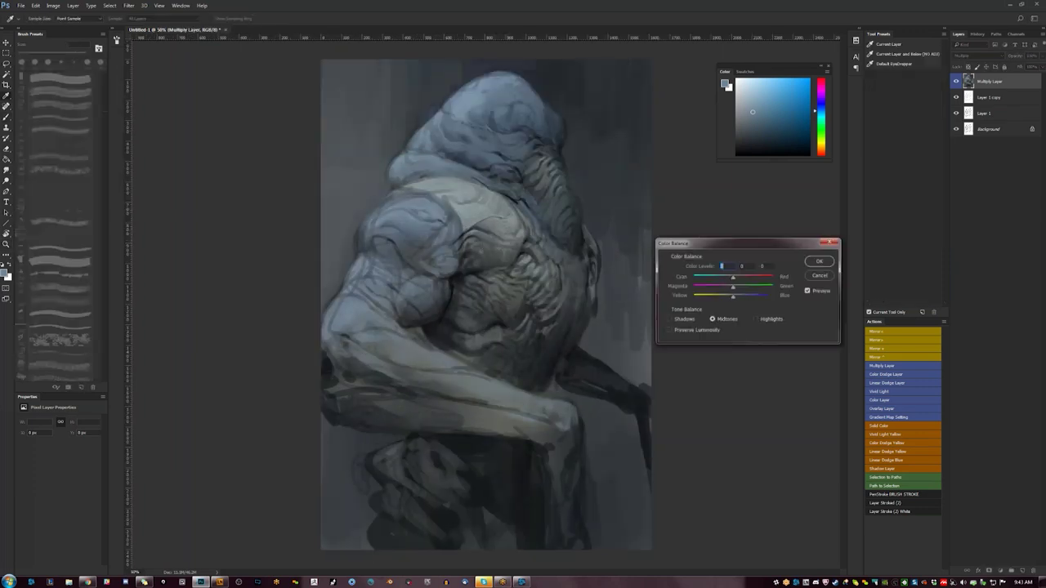
pyautogui.moveTo(733, 277)
pyautogui.mouseDown()
pyautogui.moveTo(744, 279)
pyautogui.moveTo(730, 278)
pyautogui.moveTo(740, 298)
pyautogui.moveTo(734, 280)
pyautogui.moveTo(726, 292)
pyautogui.mouseUp()
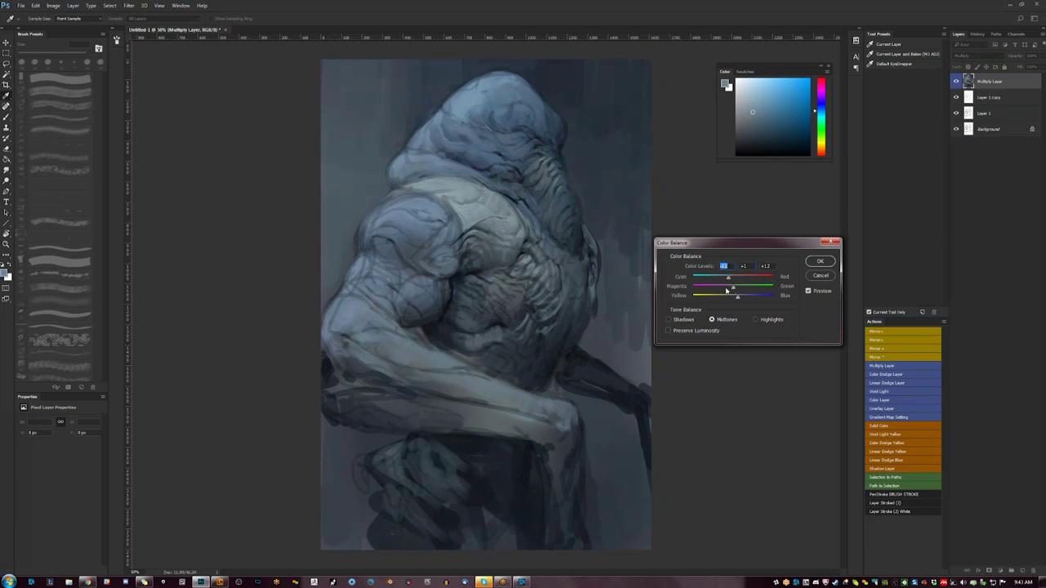
pyautogui.click(683, 320)
pyautogui.moveTo(738, 279); pyautogui.dragTo(732, 285)
pyautogui.moveTo(733, 298)
pyautogui.mouseDown()
pyautogui.moveTo(734, 279)
pyautogui.moveTo(736, 299)
pyautogui.mouseUp()
pyautogui.click(755, 319)
pyautogui.click(820, 263)
# - Deepen the shadow between the upper arm and the belly with a sampled dark blue, enlarging the brush to 80 px
pyautogui.press('b')
pyautogui.press('d')
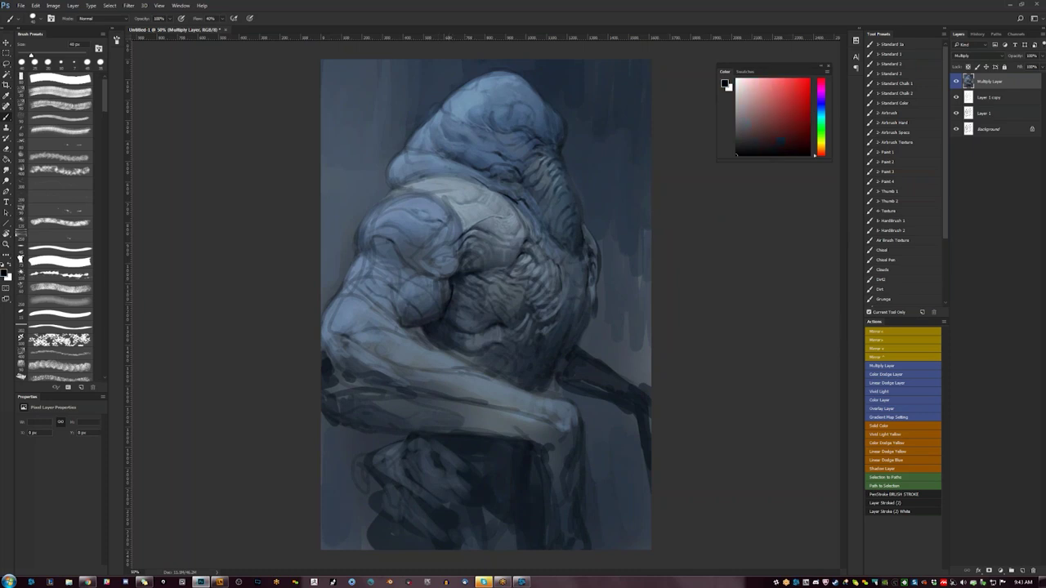
pyautogui.press(']')
pyautogui.press(']')
pyautogui.press(']')
pyautogui.keyDown('alt'); pyautogui.click(454, 304); pyautogui.keyUp('alt')
pyautogui.moveTo(461, 293); pyautogui.dragTo(462, 328)
pyautogui.press(']')
pyautogui.press(']')
pyautogui.press(']')
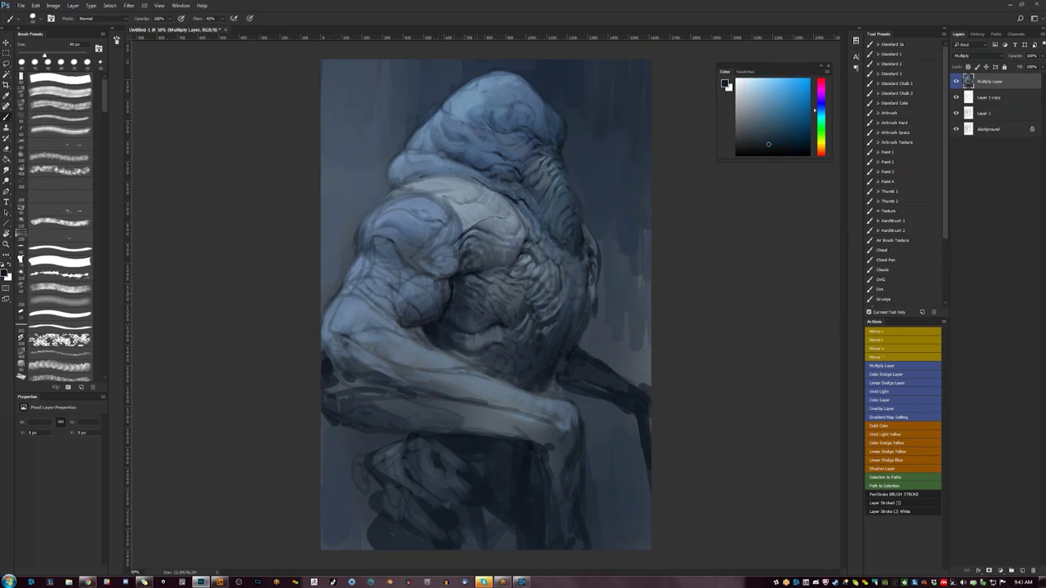
# - Paint sampled grey-blue tones over the shaded belly folds beside the arm with a 100 px brush, and mirror the canvas
pyautogui.keyDown('alt'); pyautogui.click(501, 278); pyautogui.keyUp('alt')
pyautogui.keyDown('alt'); pyautogui.click(501, 278); pyautogui.keyUp('alt')
pyautogui.moveTo(462, 286); pyautogui.dragTo(465, 308)
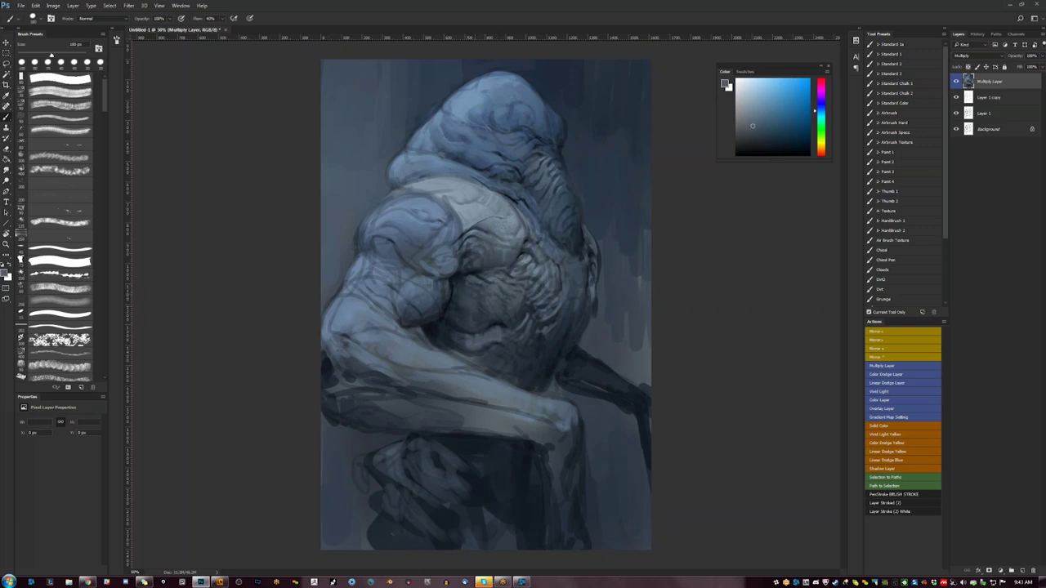
pyautogui.keyDown('alt'); pyautogui.click(480, 309); pyautogui.keyUp('alt')
pyautogui.keyDown('alt'); pyautogui.click(506, 295); pyautogui.keyUp('alt')
pyautogui.press('z')
pyautogui.keyDown('alt'); pyautogui.click(505, 339); pyautogui.keyUp('alt')
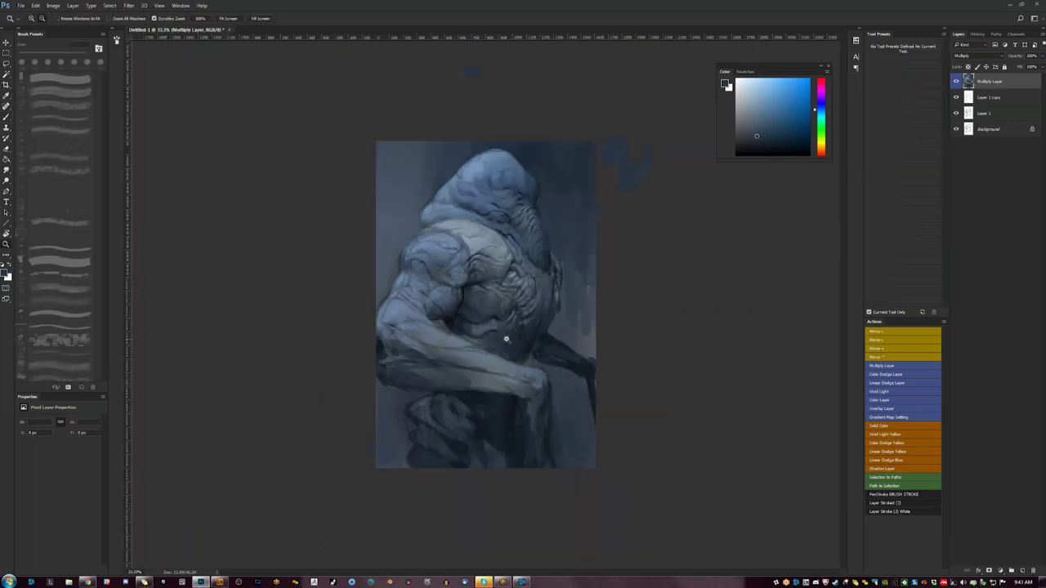
pyautogui.keyDown('alt'); pyautogui.click(507, 339); pyautogui.keyUp('alt')
pyautogui.hotkey('ctrl', 'shift', 'h')
# - Brighten the upper arm and elbow with a lighter blue chosen after sampling a tone beside the shoulder
pyautogui.click(499, 316)
pyautogui.click(500, 316)
pyautogui.press('b')
pyautogui.keyDown('alt'); pyautogui.click(558, 198); pyautogui.keyUp('alt')
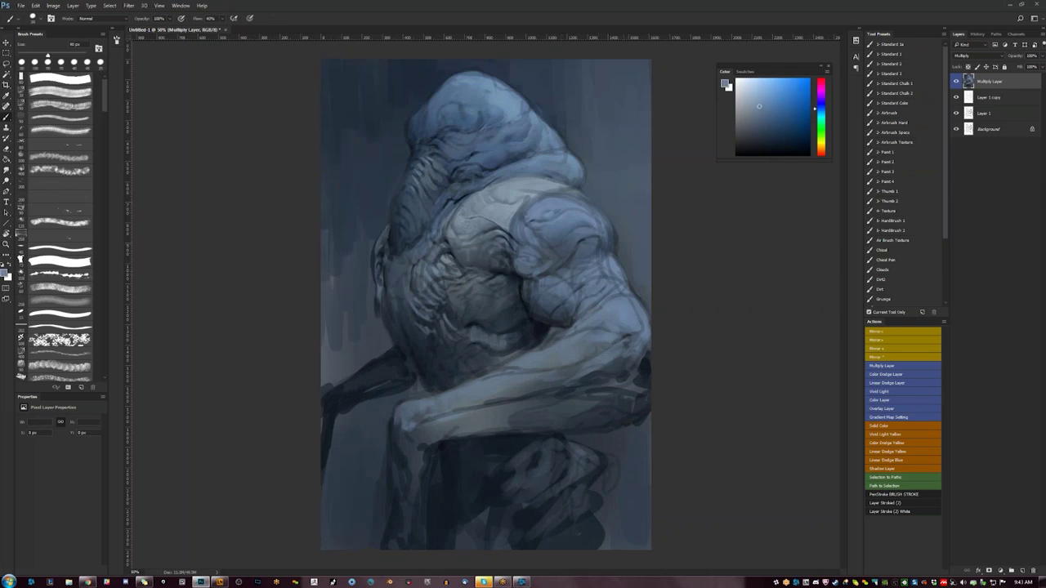
pyautogui.click(754, 91)
pyautogui.moveTo(583, 276)
pyautogui.mouseDown()
pyautogui.moveTo(599, 267)
pyautogui.moveTo(590, 260)
pyautogui.mouseUp()
pyautogui.moveTo(600, 304)
pyautogui.mouseDown()
pyautogui.moveTo(615, 319)
pyautogui.moveTo(630, 314)
pyautogui.mouseUp()
pyautogui.moveTo(611, 290)
pyautogui.mouseDown()
pyautogui.moveTo(618, 299)
pyautogui.moveTo(611, 286)
pyautogui.mouseUp()
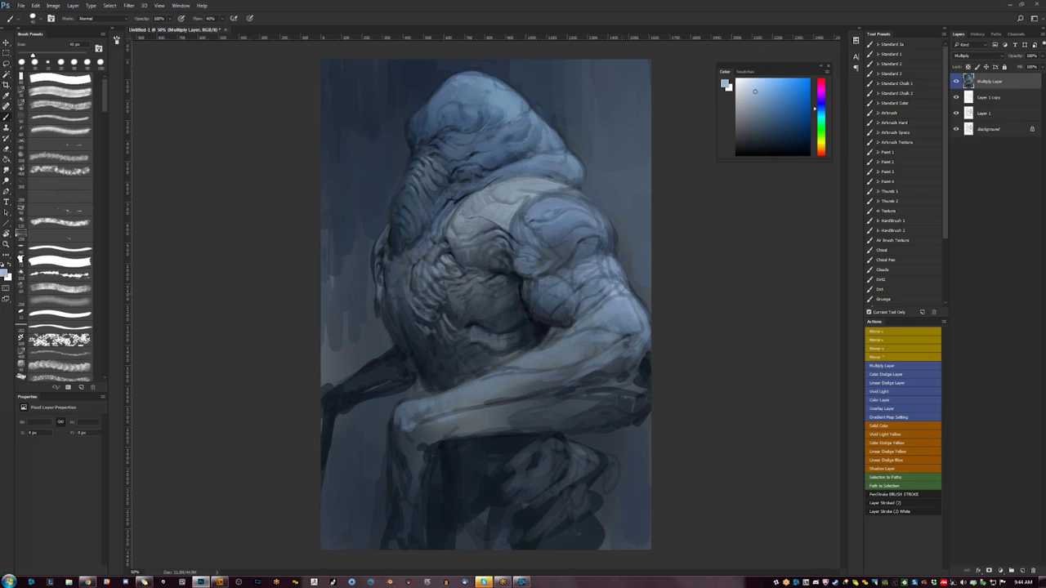
# - Mirror the canvas and add light blue touches along the back of the head, sampling its blue and enlarging the brush
pyautogui.press('[')
pyautogui.press('[')
pyautogui.press('[')
pyautogui.press('[')
pyautogui.hotkey('ctrl', 'shift', 'h')
pyautogui.press(']')
pyautogui.press(']')
pyautogui.press(']')
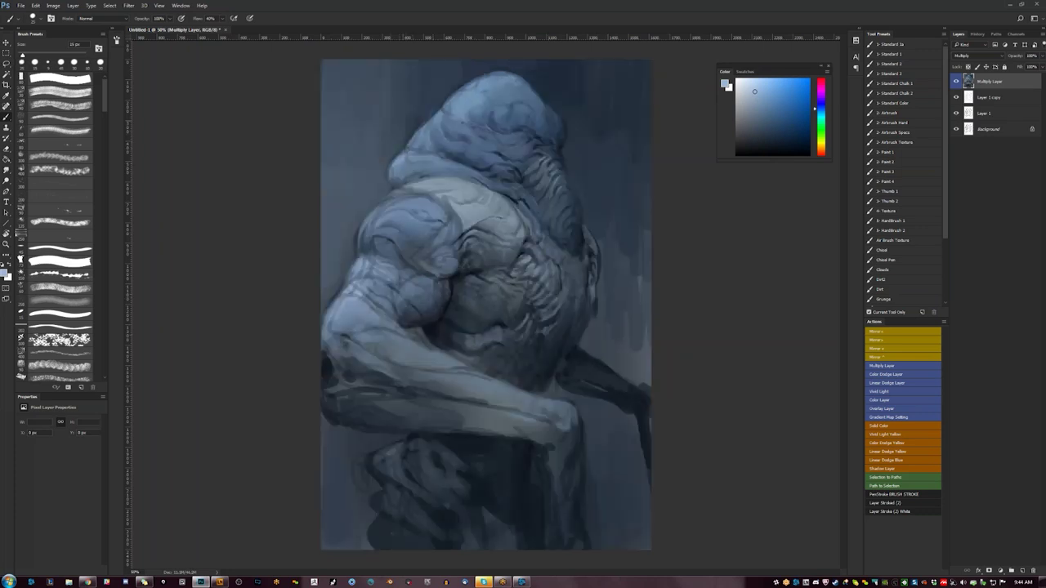
pyautogui.press(']')
pyautogui.moveTo(458, 98); pyautogui.dragTo(448, 102)
pyautogui.keyDown('alt'); pyautogui.click(451, 101); pyautogui.keyUp('alt')
pyautogui.press(']')
pyautogui.press(']')
pyautogui.press(']')
pyautogui.press(']')
pyautogui.press(']')
# - Examine the whole figure and the arm and belly at several zoom levels, mirroring the canvas for comparison
pyautogui.press('z')
pyautogui.keyDown('alt'); pyautogui.click(506, 330); pyautogui.keyUp('alt')
pyautogui.keyDown('alt'); pyautogui.click(505, 330); pyautogui.keyUp('alt')
pyautogui.keyDown('alt'); pyautogui.click(505, 330); pyautogui.keyUp('alt')
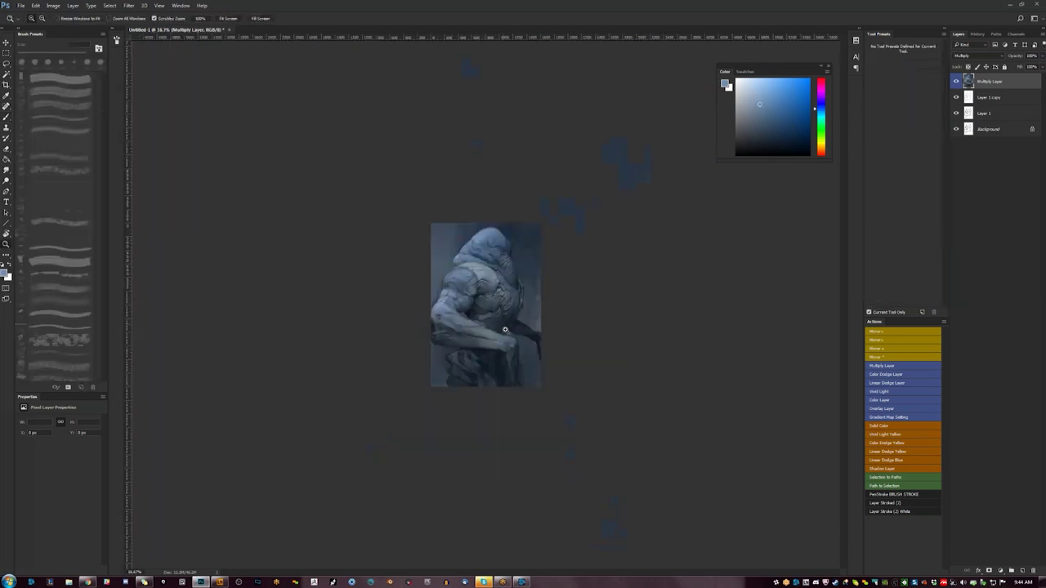
pyautogui.click(498, 303)
pyautogui.click(498, 300)
pyautogui.click(489, 303)
pyautogui.click(451, 333)
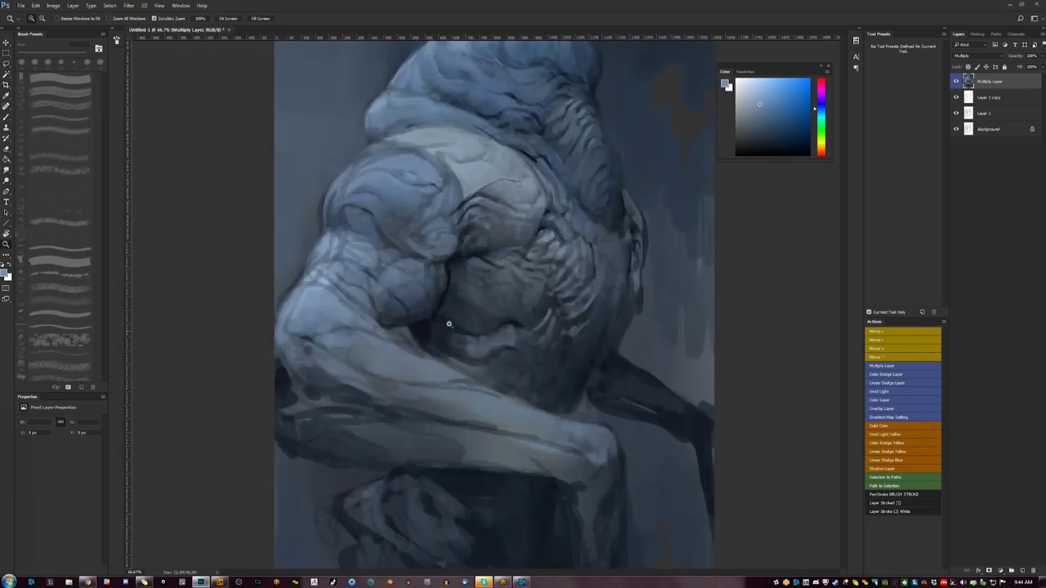
pyautogui.moveTo(483, 280); pyautogui.dragTo(508, 224)
pyautogui.keyDown('alt'); pyautogui.click(476, 327); pyautogui.keyUp('alt')
pyautogui.keyDown('alt'); pyautogui.click(476, 327); pyautogui.keyUp('alt')
pyautogui.press('F2')
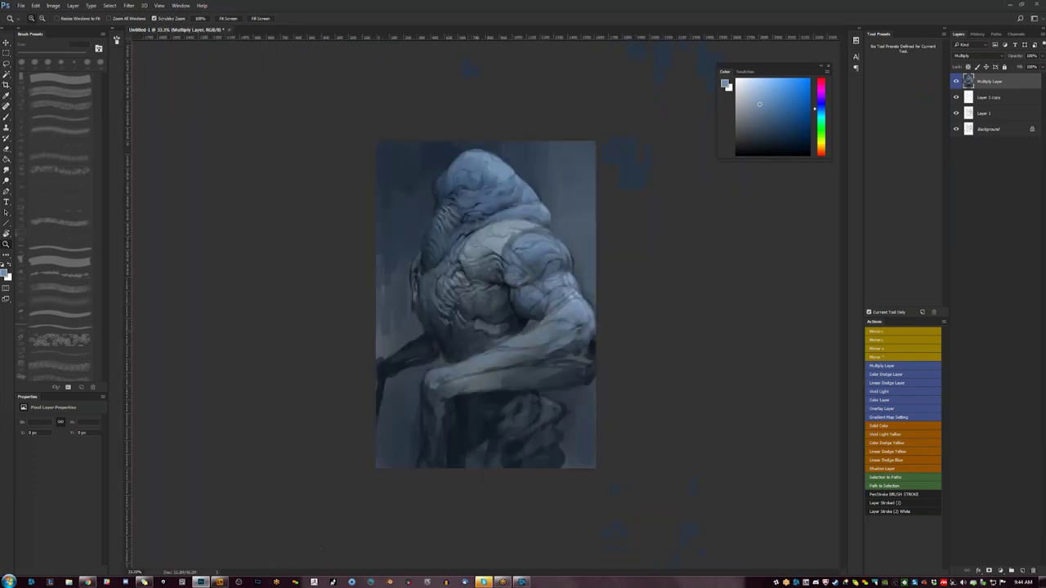
# - Deepen the shadow between the two forearms with a dark blue sampled near the elbow, and enlarge the brush
pyautogui.press('b')
pyautogui.press('d')
pyautogui.press(',')
pyautogui.keyDown('alt'); pyautogui.click(583, 352); pyautogui.keyUp('alt')
pyautogui.moveTo(588, 351)
pyautogui.mouseDown()
pyautogui.moveTo(439, 389)
pyautogui.moveTo(534, 360)
pyautogui.mouseUp()
pyautogui.press(']')
pyautogui.press(']')
pyautogui.press(']')
pyautogui.press(']')
pyautogui.press(']')
pyautogui.press(']')
pyautogui.press(']')
pyautogui.press(']')
pyautogui.press(']')
# - Darken the elbow end of the lower forearm with freshly sampled dark tones and a 70 px brush
pyautogui.keyDown('alt'); pyautogui.click(513, 359); pyautogui.keyUp('alt')
pyautogui.press('[')
pyautogui.press('[')
pyautogui.press('[')
pyautogui.keyDown('alt'); pyautogui.click(539, 359); pyautogui.keyUp('alt')
pyautogui.press('[')
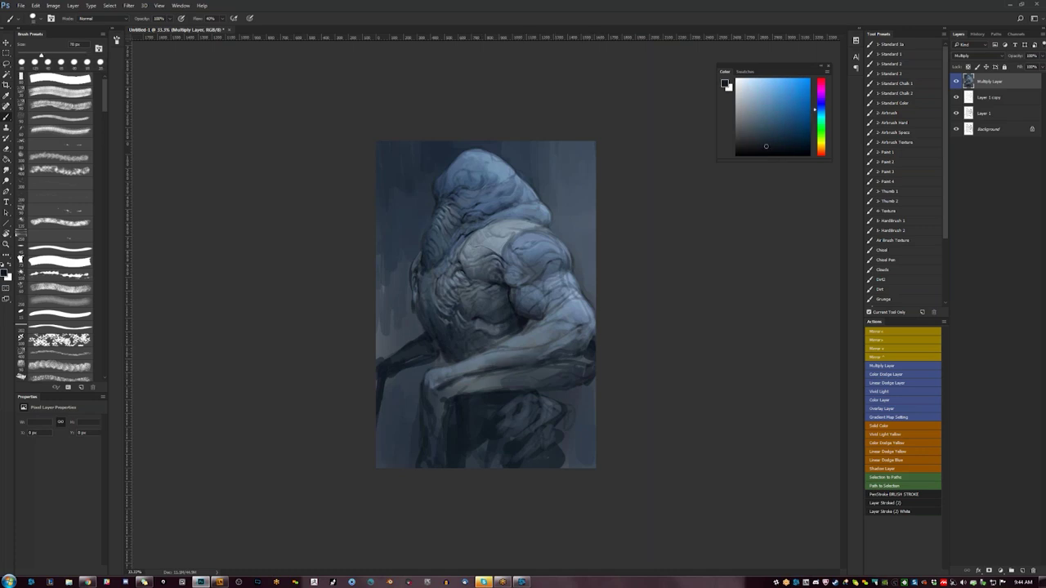
pyautogui.moveTo(560, 360); pyautogui.dragTo(584, 354)
# - Shade the area under the forearm above the thigh with a larger brush, mirror the canvas and set the brush to 90 px
pyautogui.press(']')
pyautogui.press(']')
pyautogui.press(']')
pyautogui.moveTo(467, 392)
pyautogui.mouseDown()
pyautogui.moveTo(526, 383)
pyautogui.moveTo(505, 382)
pyautogui.mouseUp()
pyautogui.hotkey('ctrl', 'shift', 'h')
pyautogui.press('[')
pyautogui.press('[')
pyautogui.press('[')
pyautogui.press('[')
pyautogui.press(']')
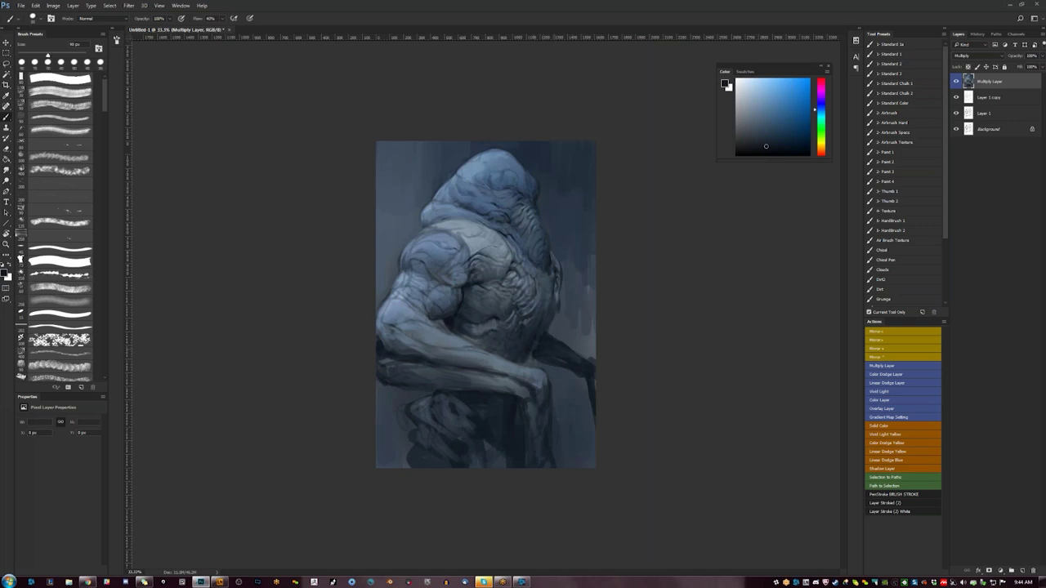
# - Paint sampled blue highlights along the lower forearm and the top of the leg, and mirror the canvas
pyautogui.keyDown('alt'); pyautogui.click(402, 311); pyautogui.keyUp('alt')
pyautogui.moveTo(381, 353)
pyautogui.mouseDown()
pyautogui.moveTo(407, 364)
pyautogui.moveTo(386, 367)
pyautogui.moveTo(437, 372)
pyautogui.moveTo(396, 379)
pyautogui.moveTo(433, 369)
pyautogui.moveTo(409, 368)
pyautogui.moveTo(418, 364)
pyautogui.moveTo(462, 374)
pyautogui.moveTo(437, 371)
pyautogui.mouseUp()
pyautogui.moveTo(414, 416)
pyautogui.mouseDown()
pyautogui.moveTo(427, 403)
pyautogui.moveTo(443, 425)
pyautogui.mouseUp()
pyautogui.press('F2')
# - Add a white-filled layer directly beneath Multiply Layer, lower its fill and make Multiply Layer active again
pyautogui.press('z')
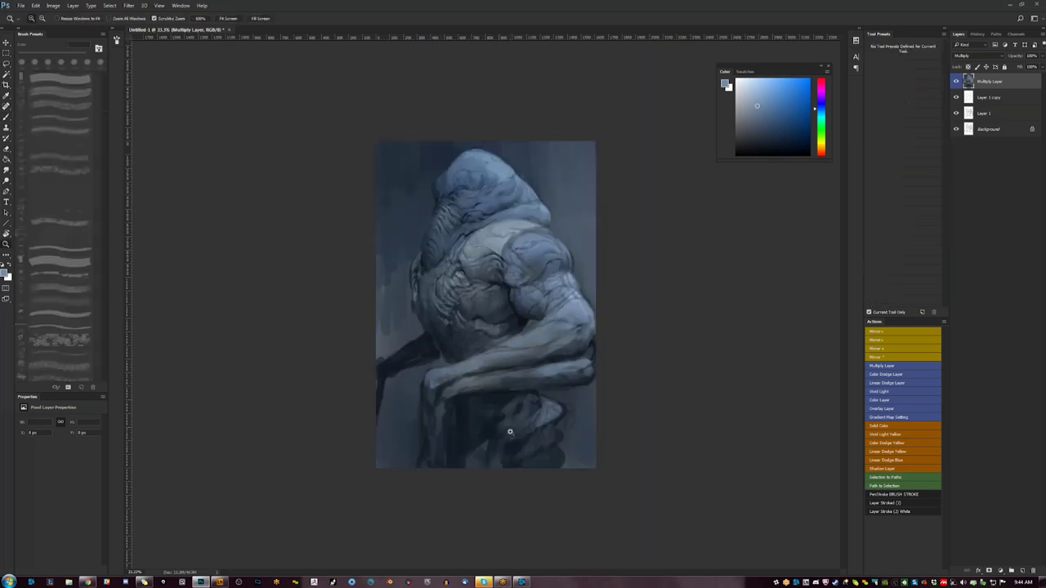
pyautogui.click(509, 431)
pyautogui.press('b')
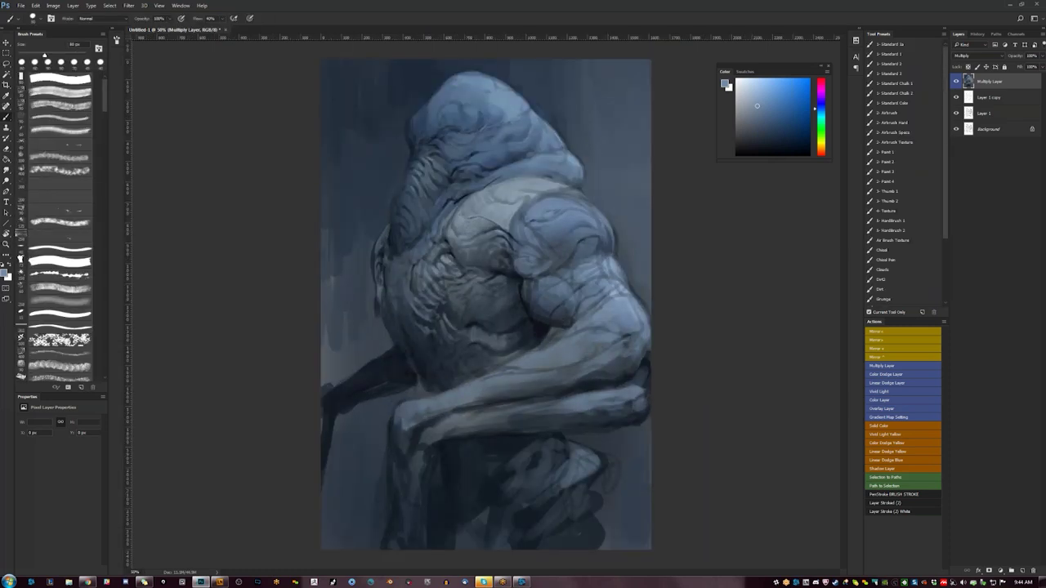
pyautogui.hotkey('ctrl', 'shift', 'alt', 'n')
pyautogui.press('g')
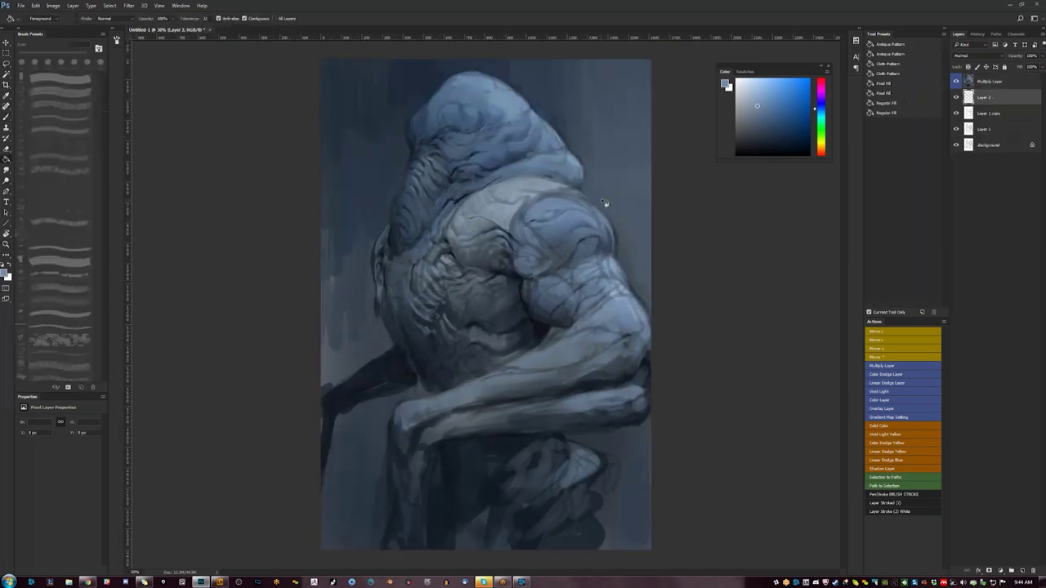
pyautogui.press('d')
pyautogui.press('x')
pyautogui.click(609, 227)
pyautogui.hotkey('ctrl', 'z')
pyautogui.hotkey('ctrl', 'z')
pyautogui.hotkey('ctrl', 'z')
pyautogui.hotkey('ctrl', 'z')
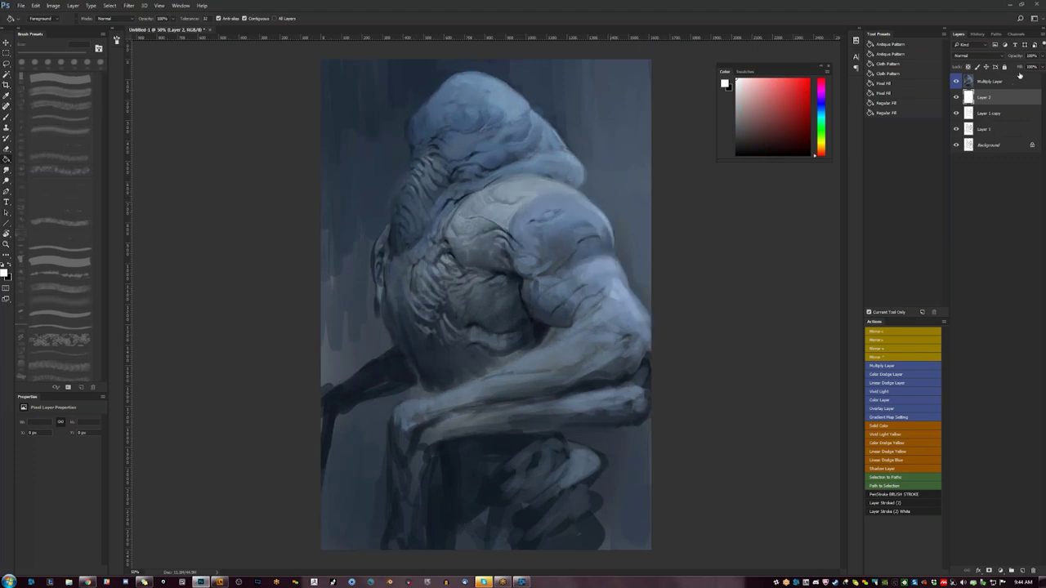
pyautogui.moveTo(1019, 69); pyautogui.dragTo(1003, 70)
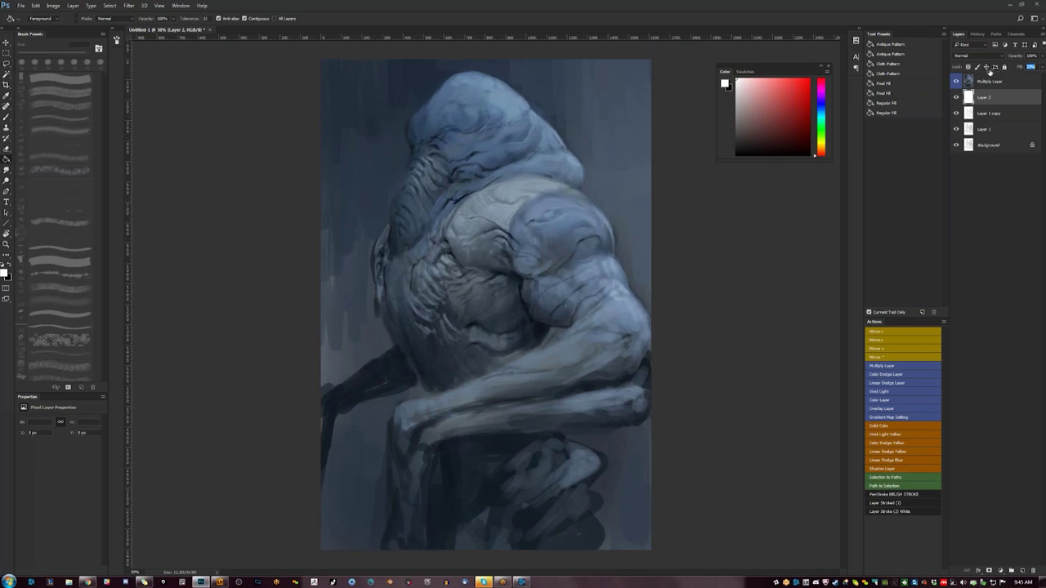
pyautogui.click(989, 82)
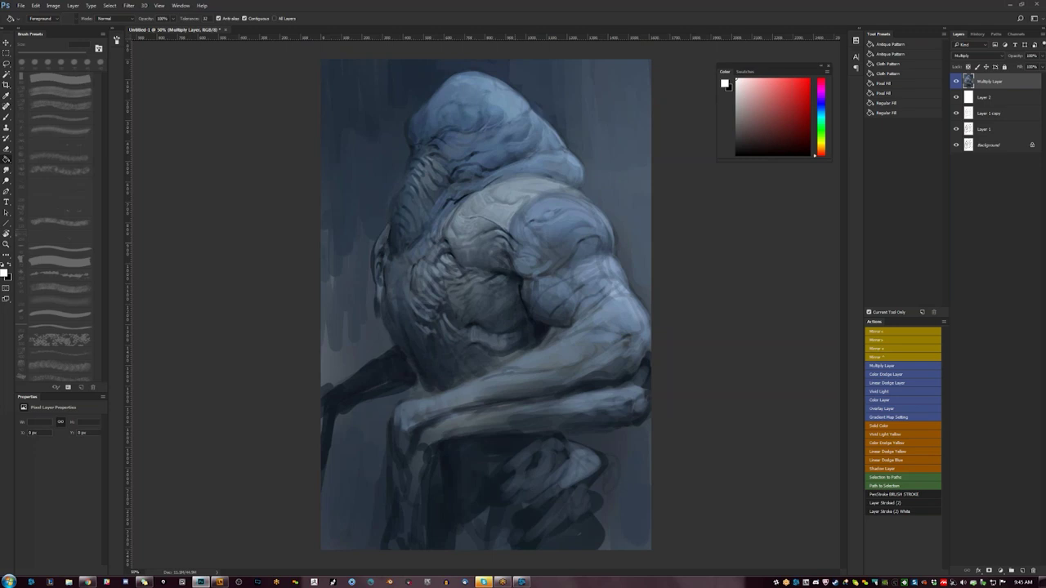
# - Mirror the canvas and work a sampled blue into the upper arm with the Standard 1a brush at 30 px
pyautogui.hotkey('ctrl', 'shift', 'h')
pyautogui.press('b')
pyautogui.click(915, 45)
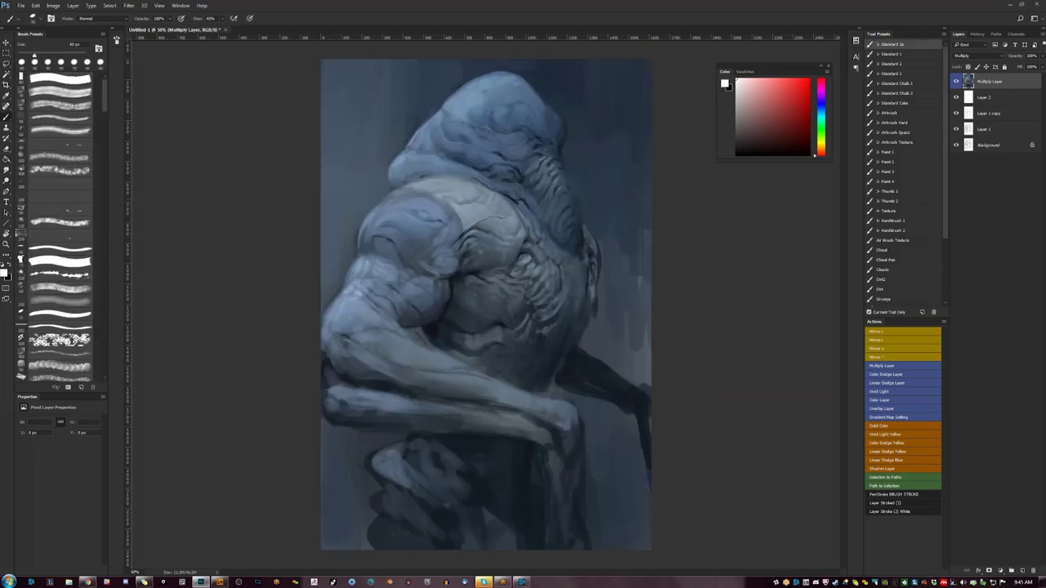
pyautogui.keyDown('alt'); pyautogui.click(359, 262); pyautogui.keyUp('alt')
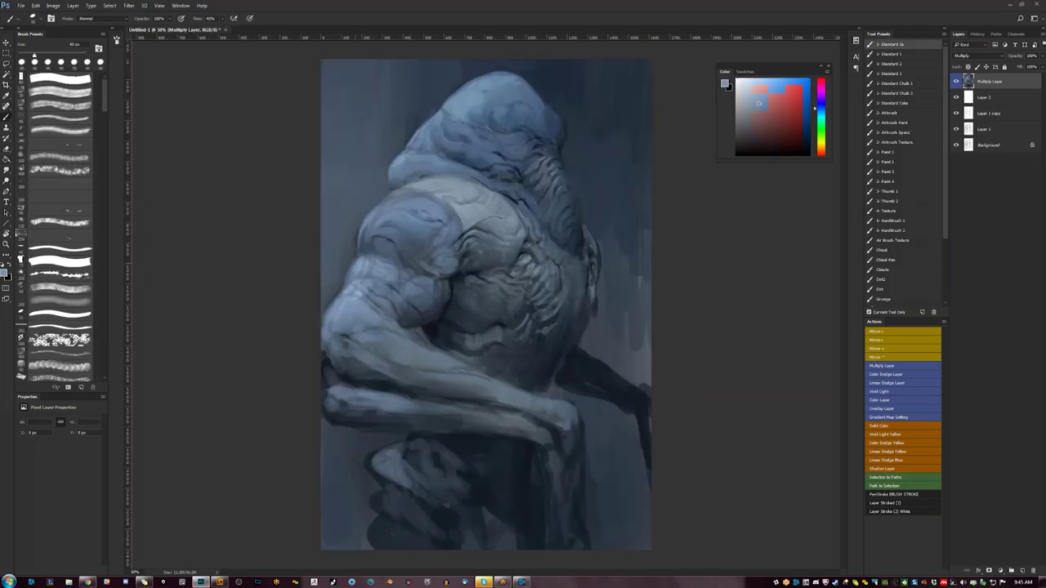
pyautogui.press('[')
pyautogui.press('[')
pyautogui.press('[')
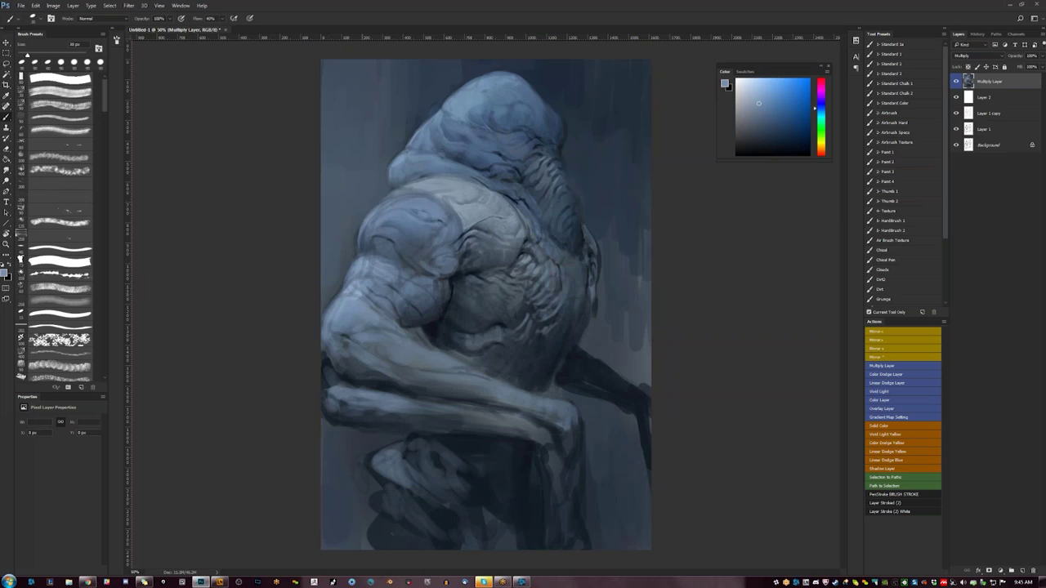
# - Refine the upper arm and shoulder with light and progressively darker blues at 35 px, mirroring the canvas to check the form
pyautogui.press('d')
pyautogui.keyDown('alt'); pyautogui.click(360, 262); pyautogui.keyUp('alt')
pyautogui.press('[')
pyautogui.press(']')
pyautogui.hotkey('ctrl', 'shift', 'h')
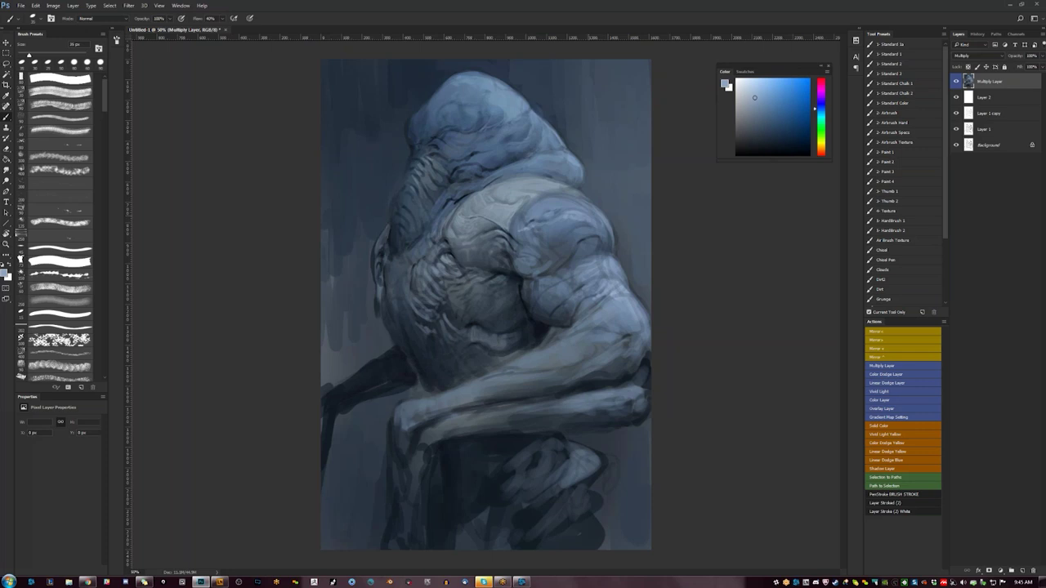
pyautogui.click(757, 104)
pyautogui.hotkey('ctrl', 'shift', 'h')
pyautogui.click(759, 114)
pyautogui.keyDown('alt'); pyautogui.click(448, 228); pyautogui.keyUp('alt')
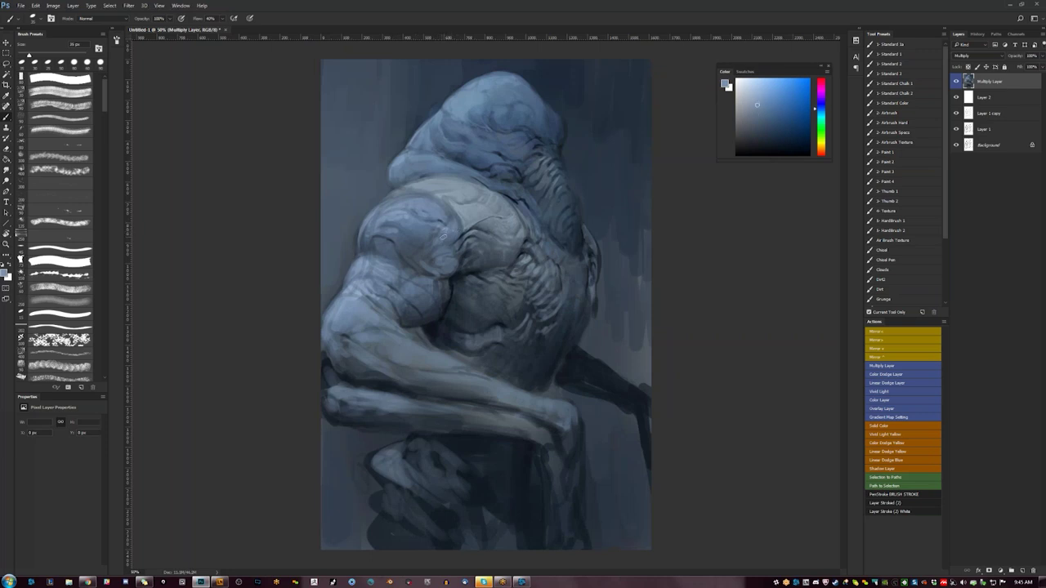
# - Define the creases in the shoulder muscle with a dark saturated blue, varying the brush size down to 20 px
pyautogui.moveTo(790, 135); pyautogui.dragTo(785, 137)
pyautogui.press(']')
pyautogui.press(']')
pyautogui.press(']')
pyautogui.press(']')
pyautogui.press(']')
pyautogui.keyDown('alt'); pyautogui.click(420, 238); pyautogui.keyUp('alt')
pyautogui.click(787, 142)
pyautogui.press('[')
pyautogui.press('[')
pyautogui.press('[')
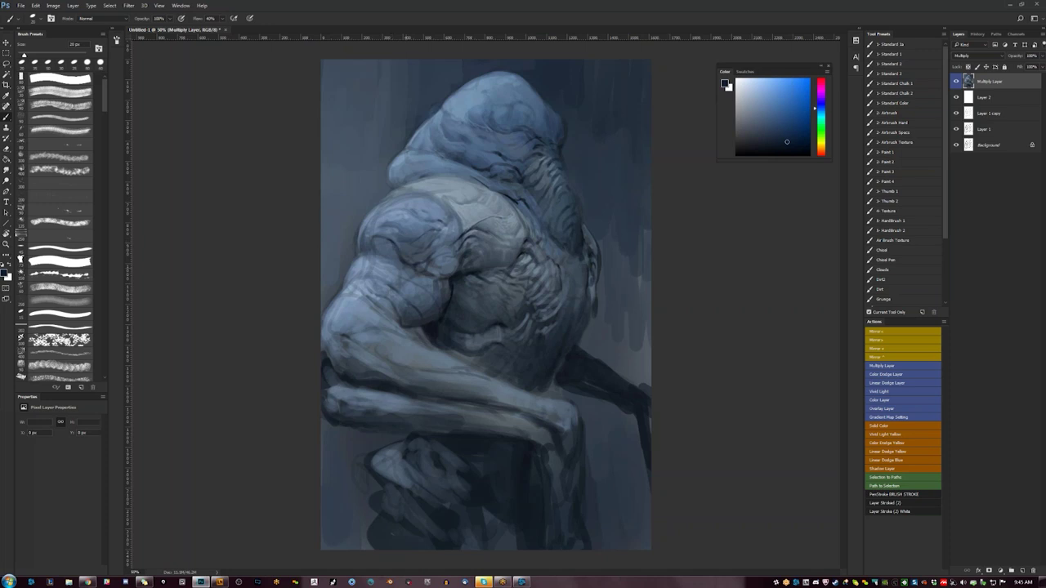
pyautogui.press('d')
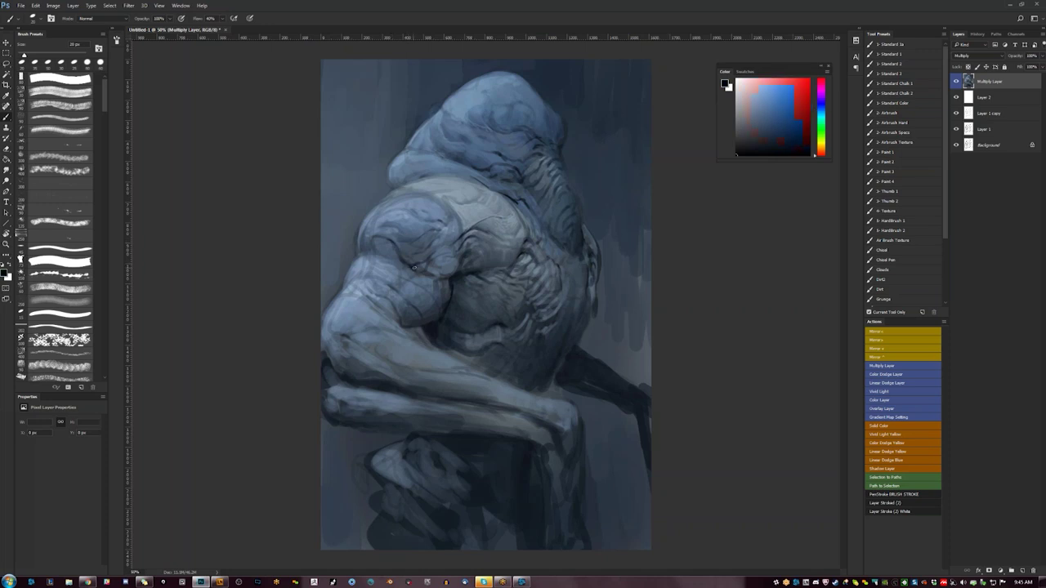
# - Strengthen the fold beneath the shoulder with tones sampled from the armpit shadow at 40 px, mirroring the canvas before and after
pyautogui.hotkey('ctrl', 'shift', 'h')
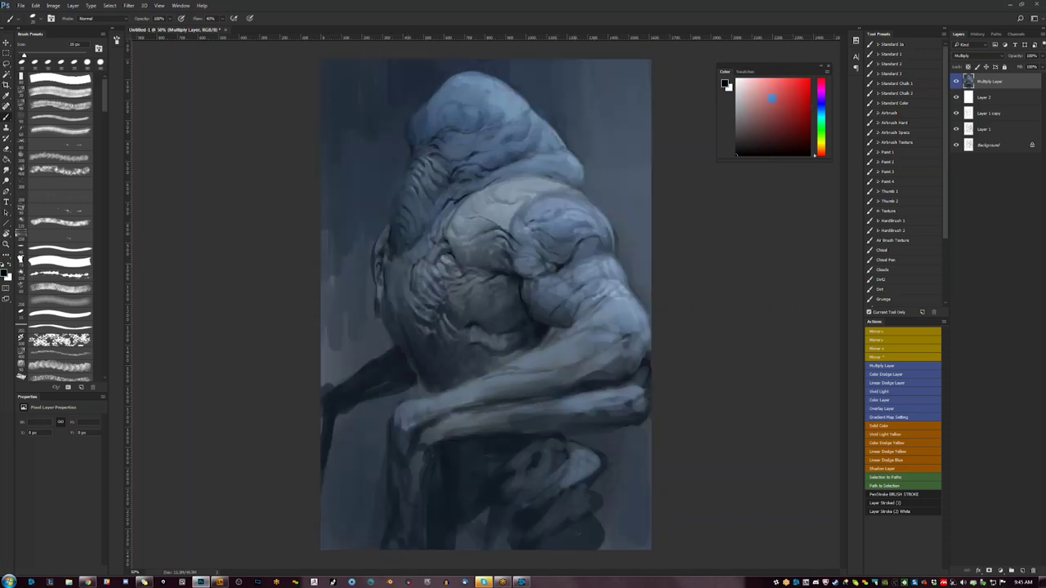
pyautogui.press(']')
pyautogui.press(']')
pyautogui.press(']')
pyautogui.keyDown('alt'); pyautogui.click(527, 283); pyautogui.keyUp('alt')
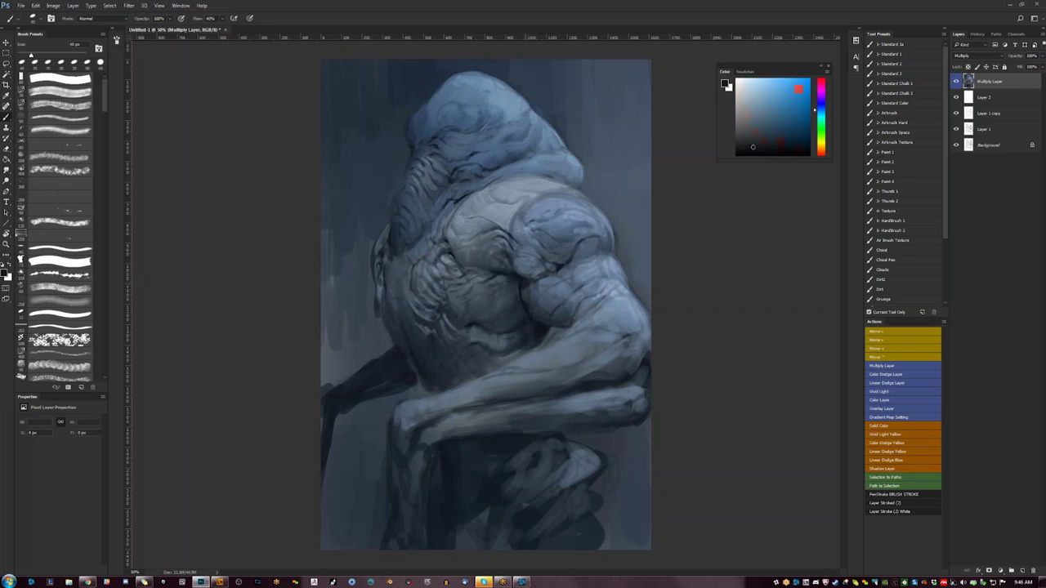
pyautogui.keyDown('alt'); pyautogui.click(522, 288); pyautogui.keyUp('alt')
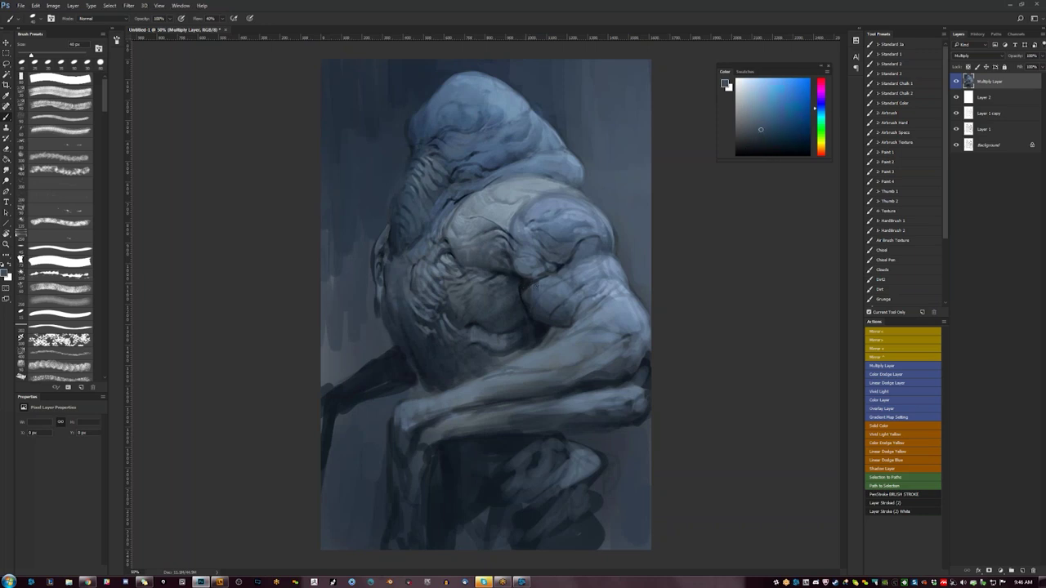
pyautogui.keyDown('alt'); pyautogui.click(530, 283); pyautogui.keyUp('alt')
pyautogui.hotkey('ctrl', 'shift', 'h')
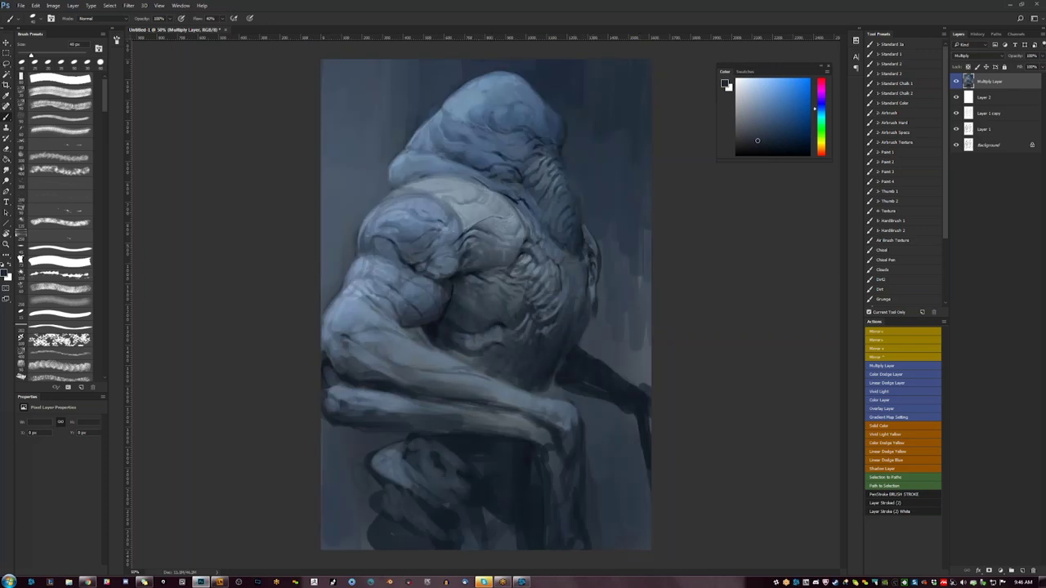
# - Model the shoulder folds with a lighter mid blue, and soften the arm's transitions with the Smudge tool
pyautogui.moveTo(757, 140); pyautogui.dragTo(760, 121)
pyautogui.press('d')
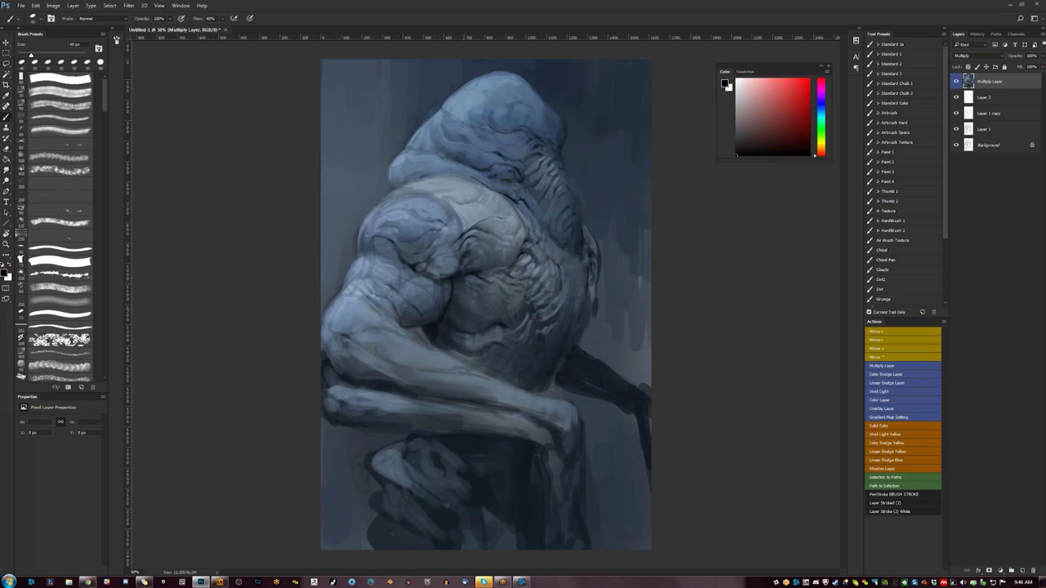
pyautogui.press('z')
pyautogui.keyDown('alt'); pyautogui.click(475, 324); pyautogui.keyUp('alt')
pyautogui.keyDown('alt'); pyautogui.click(476, 324); pyautogui.keyUp('alt')
pyautogui.click(474, 314)
pyautogui.click(474, 313)
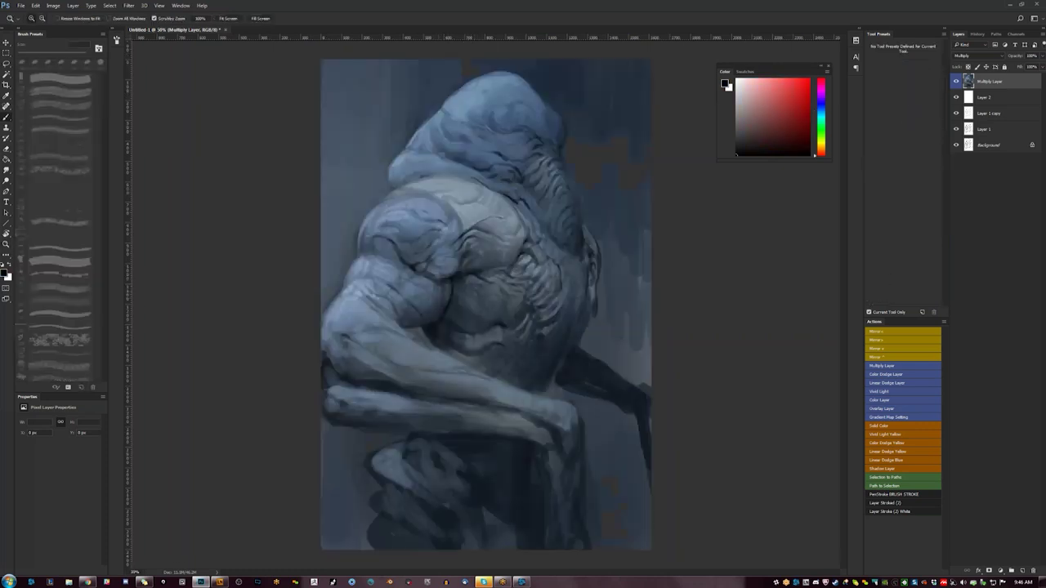
pyautogui.press('b')
pyautogui.press('r')
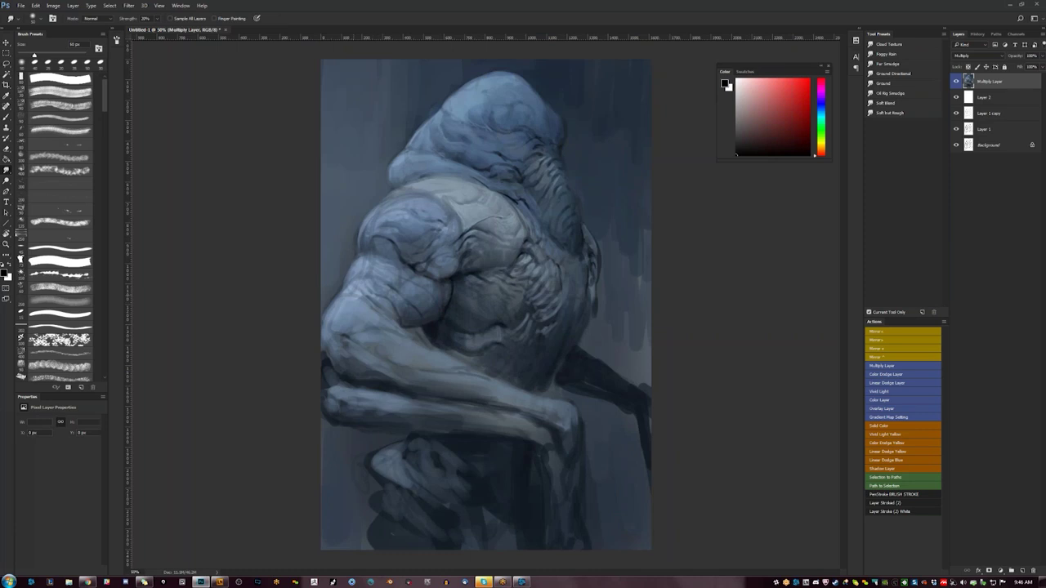
# - Reshape the elbow's outer contour and creases with sampled blues and a darker blue using the 50 px brush
pyautogui.press('b')
pyautogui.keyDown('alt'); pyautogui.click(340, 310); pyautogui.keyUp('alt')
pyautogui.keyDown('alt'); pyautogui.click(340, 311); pyautogui.keyUp('alt')
pyautogui.moveTo(342, 305)
pyautogui.mouseDown()
pyautogui.moveTo(330, 331)
pyautogui.moveTo(333, 306)
pyautogui.mouseUp()
pyautogui.keyDown('alt'); pyautogui.click(337, 333); pyautogui.keyUp('alt')
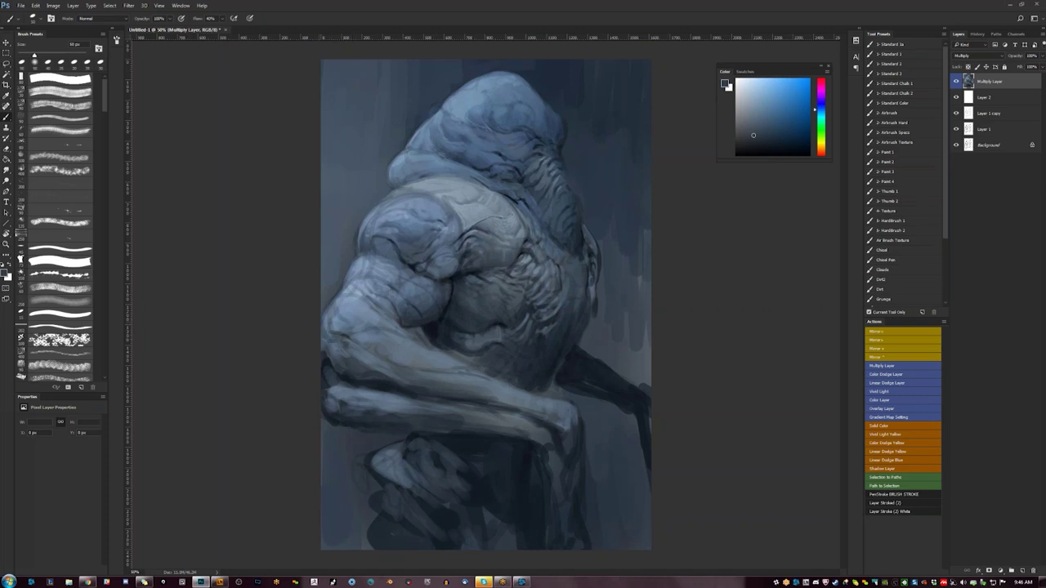
pyautogui.click(757, 138)
pyautogui.moveTo(328, 348); pyautogui.dragTo(376, 369)
pyautogui.keyDown('alt'); pyautogui.click(348, 326); pyautogui.keyUp('alt')
pyautogui.moveTo(324, 346); pyautogui.dragTo(347, 351)
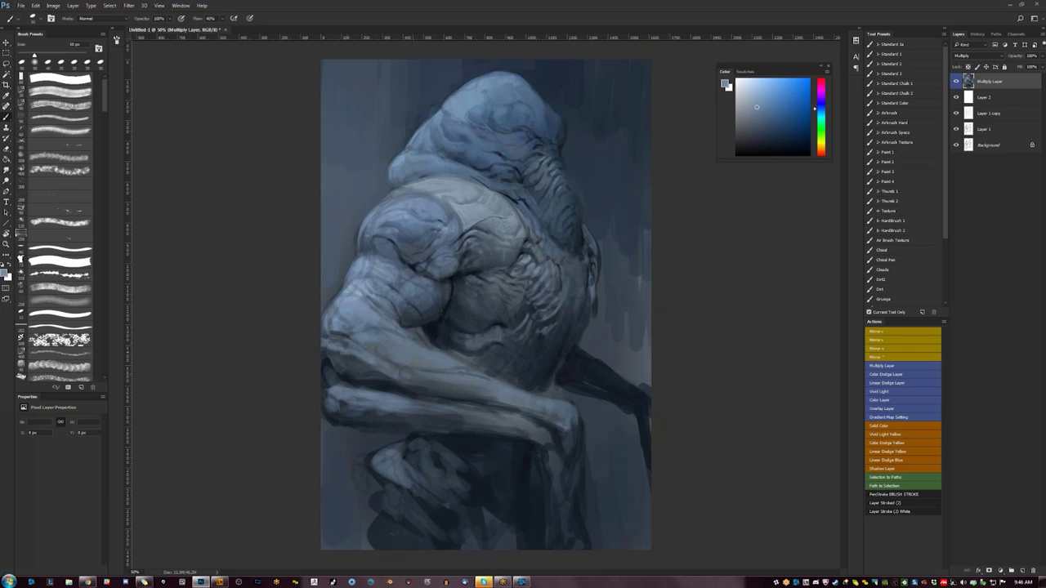
# - Mirror the canvas and smooth the upper forearm with blue-grey tones sampled along it
pyautogui.hotkey('ctrl', 'shift', 'h')
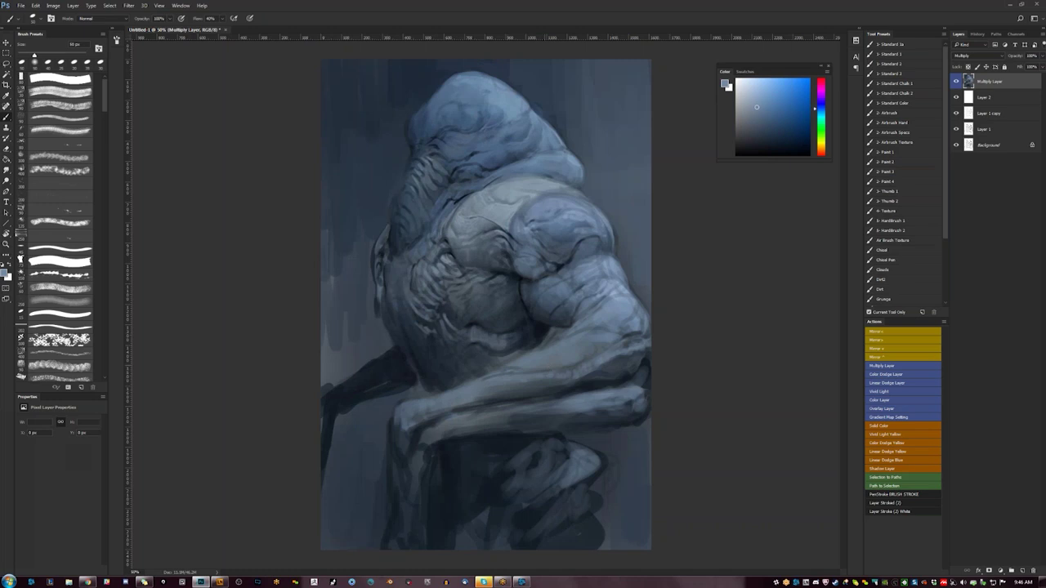
pyautogui.keyDown('alt'); pyautogui.click(545, 345); pyautogui.keyUp('alt')
pyautogui.moveTo(555, 339); pyautogui.dragTo(531, 351)
pyautogui.press('d')
pyautogui.keyDown('alt'); pyautogui.click(527, 353); pyautogui.keyUp('alt')
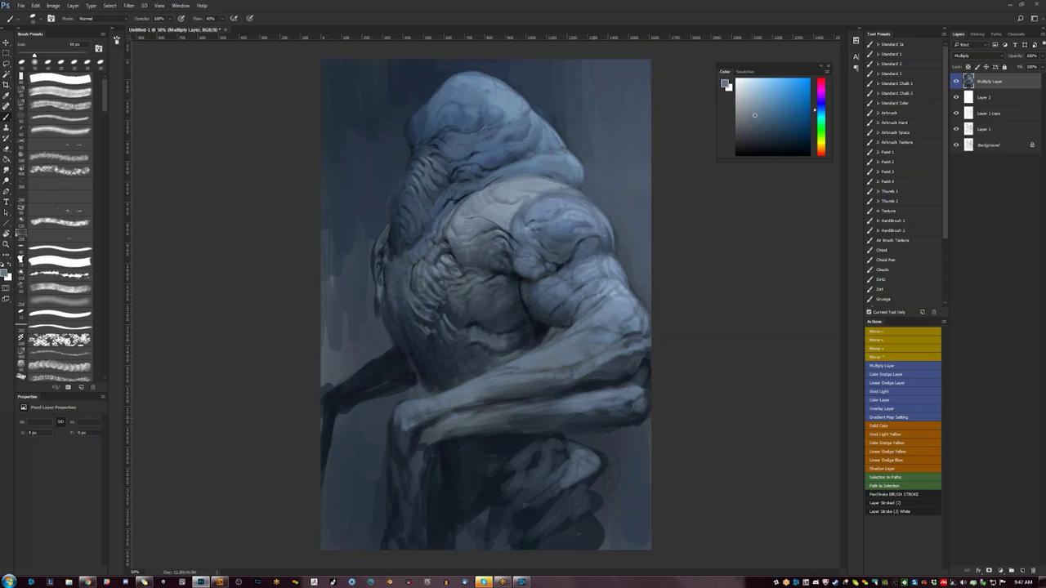
pyautogui.hotkey('ctrl', 'shift', 'h')
pyautogui.hotkey('ctrl', 'shift', 'h')
pyautogui.keyDown('alt'); pyautogui.click(597, 350); pyautogui.keyUp('alt')
pyautogui.press('d')
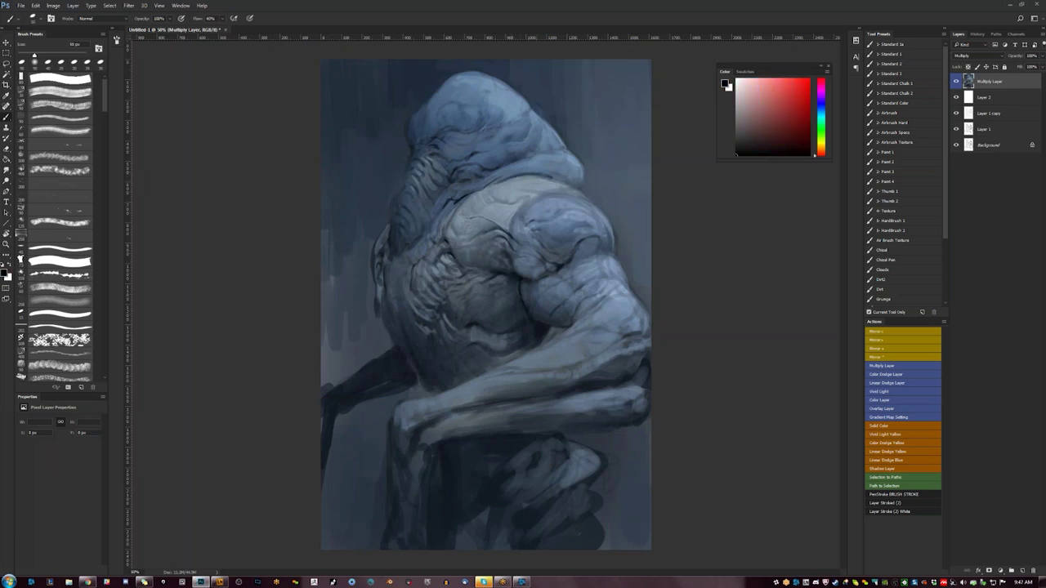
# - Paint the fold where the head meets the back with sampled blue tones, and mirror the zoomed-out canvas
pyautogui.keyDown('alt'); pyautogui.click(564, 218); pyautogui.keyUp('alt')
pyautogui.keyDown('alt'); pyautogui.click(495, 183); pyautogui.keyUp('alt')
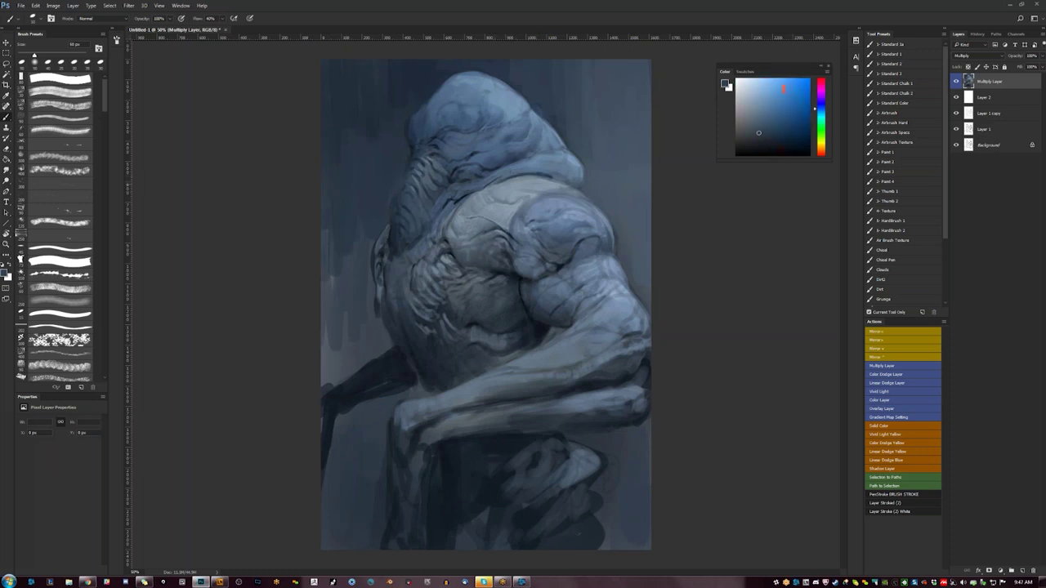
pyautogui.keyDown('alt'); pyautogui.click(525, 168); pyautogui.keyUp('alt')
pyautogui.moveTo(538, 174); pyautogui.dragTo(512, 175)
pyautogui.hotkey('ctrl', '-')
pyautogui.hotkey('ctrl', '-')
pyautogui.press('F2')
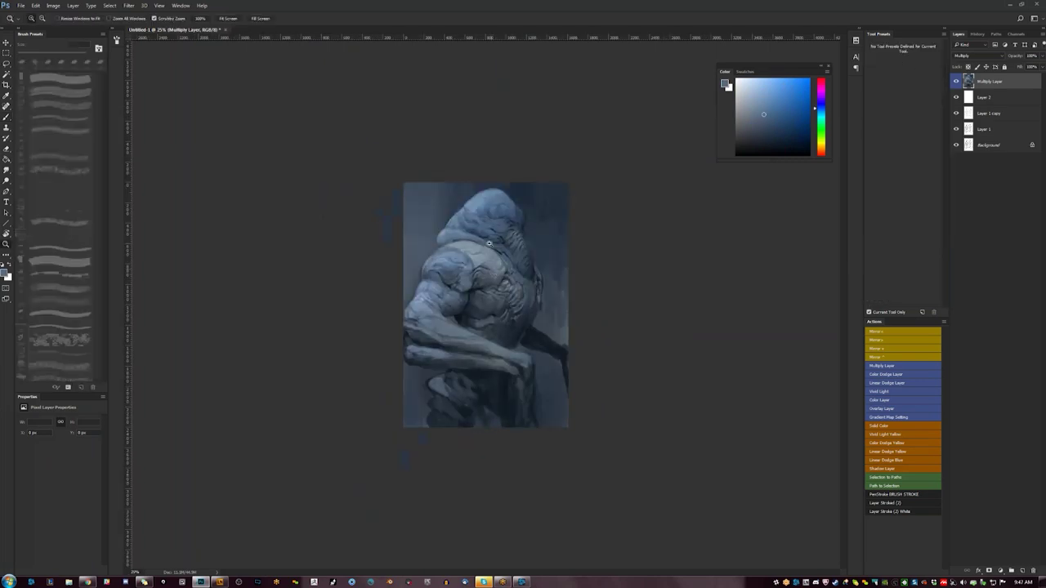
# - Deepen the shadow where the head's lower fold meets the upper back with a sampled, darkened blue and a larger brush
pyautogui.hotkey('ctrl', '+')
pyautogui.hotkey('ctrl', '+')
pyautogui.hotkey('ctrl', '+')
pyautogui.press('d')
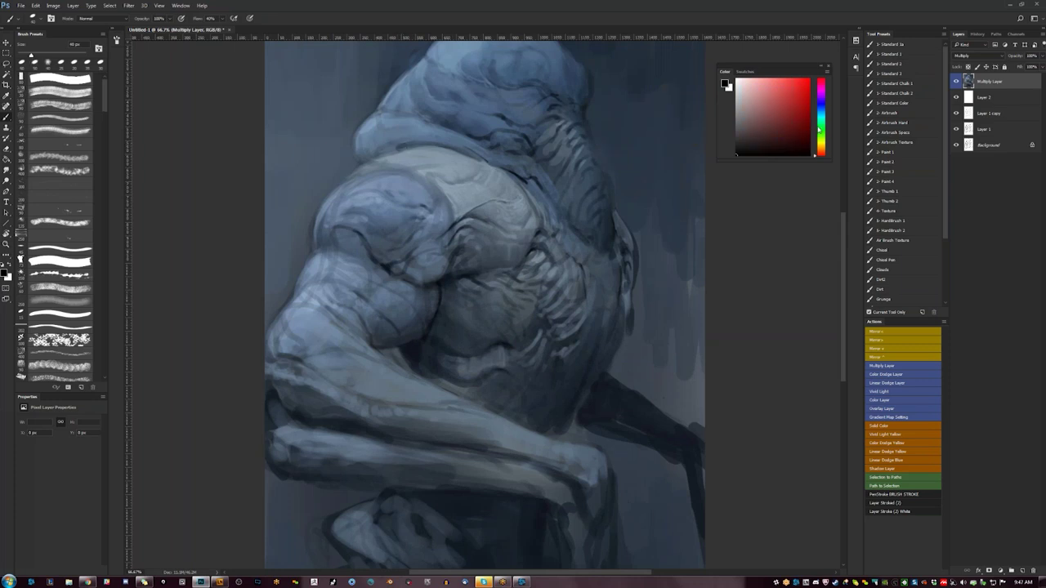
pyautogui.keyDown('alt'); pyautogui.click(396, 193); pyautogui.keyUp('alt')
pyautogui.click(791, 140)
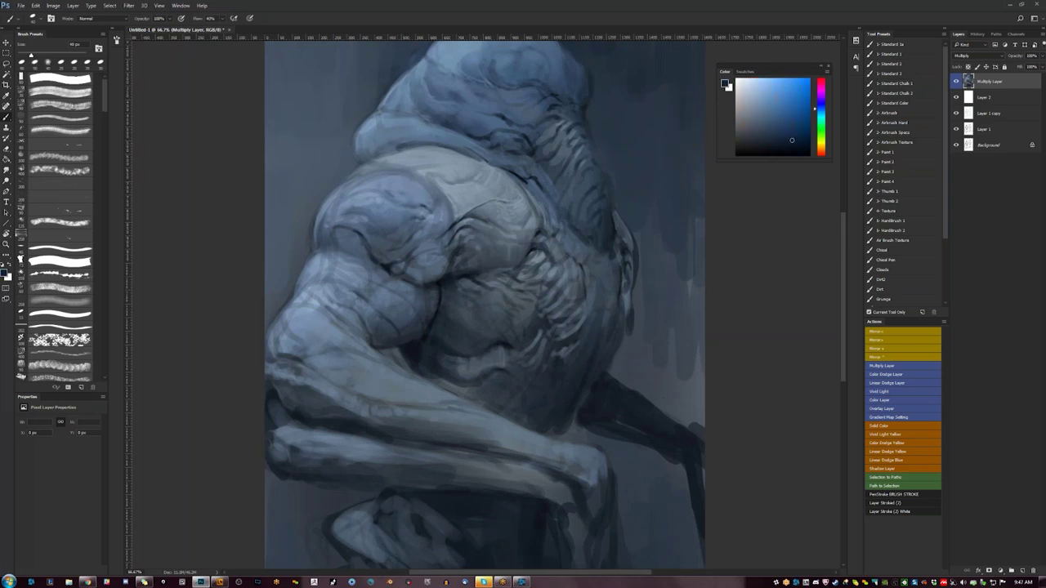
pyautogui.moveTo(395, 149); pyautogui.dragTo(413, 145)
pyautogui.press(']')
pyautogui.press(']')
pyautogui.press(']')
pyautogui.press(']')
pyautogui.press(']')
pyautogui.moveTo(394, 148); pyautogui.dragTo(381, 153)
# - Refine the edge of the head's lower fold with a mid grey-blue and the 25 px brush, and mirror the canvas
pyautogui.click(767, 128)
pyautogui.click(761, 124)
pyautogui.press('[')
pyautogui.press('[')
pyautogui.press('[')
pyautogui.press('[')
pyautogui.press('[')
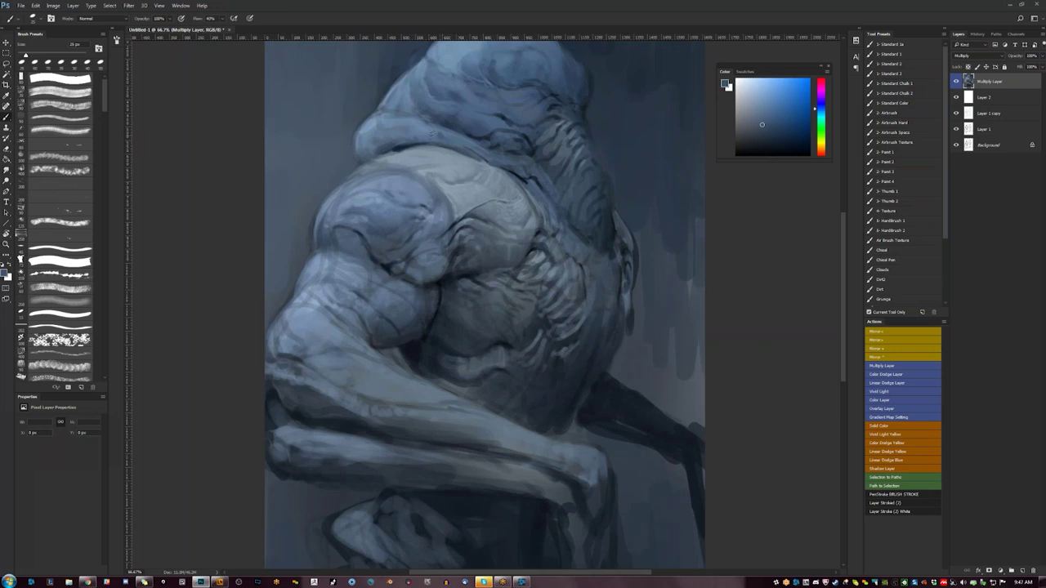
pyautogui.moveTo(435, 135); pyautogui.dragTo(419, 134)
pyautogui.press('z')
pyautogui.hotkey('ctrl', '-')
pyautogui.press('F2')
pyautogui.hotkey('ctrl', '-')
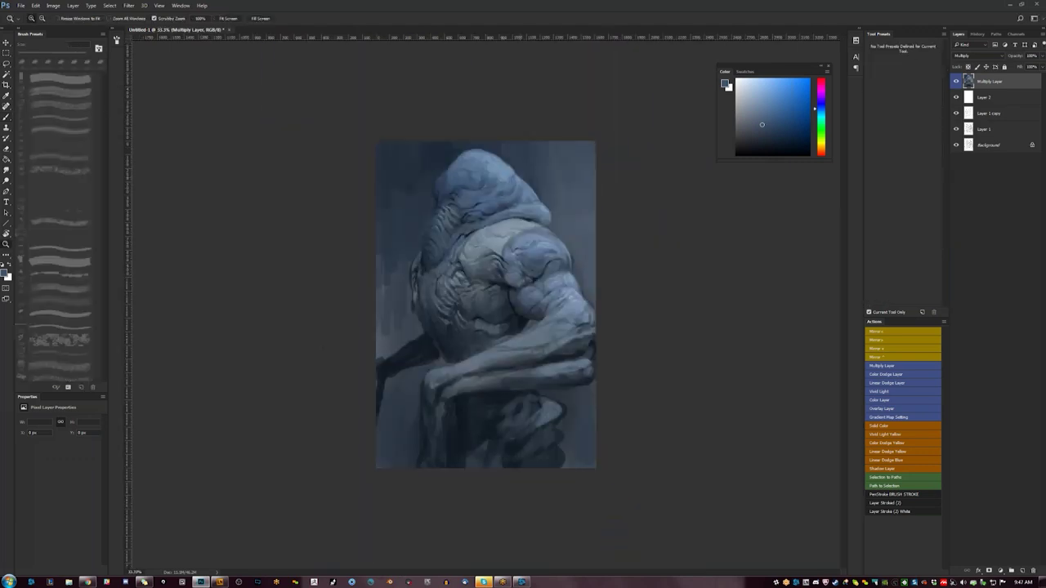
# - Model the head's folds with progressively darker blues using an enlarged brush, and mirror the canvas
pyautogui.hotkey('ctrl', '+')
pyautogui.hotkey('ctrl', '+')
pyautogui.press('b')
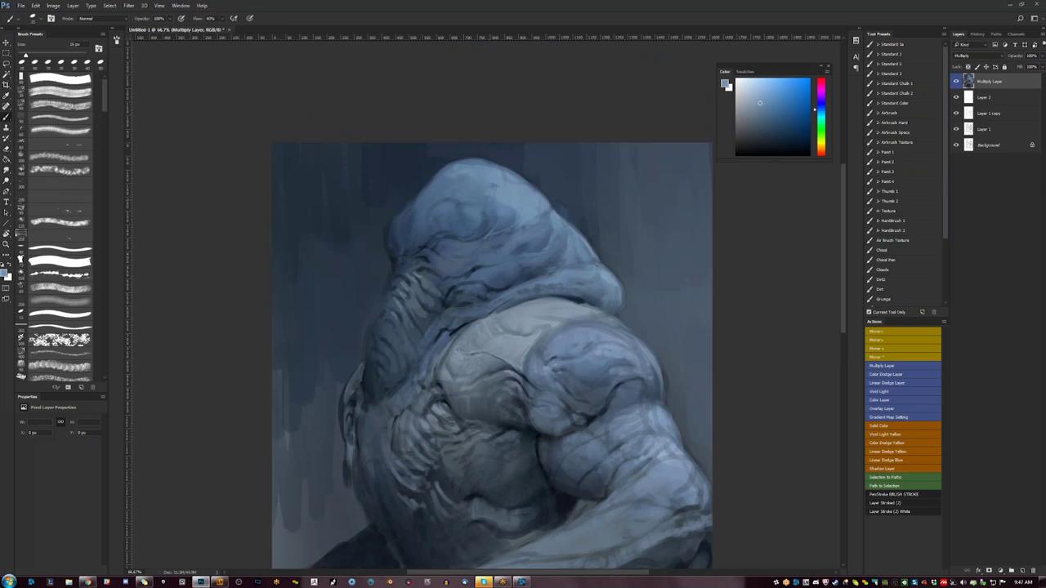
pyautogui.press(']')
pyautogui.press(']')
pyautogui.press(']')
pyautogui.press(']')
pyautogui.press(']')
pyautogui.press(']')
pyautogui.click(762, 109)
pyautogui.click(765, 117)
pyautogui.hotkey('ctrl', 'shift', 'h')
# - Detail the creases along the head's front with a darker blue and a small brush, and mirror the canvas
pyautogui.press('[')
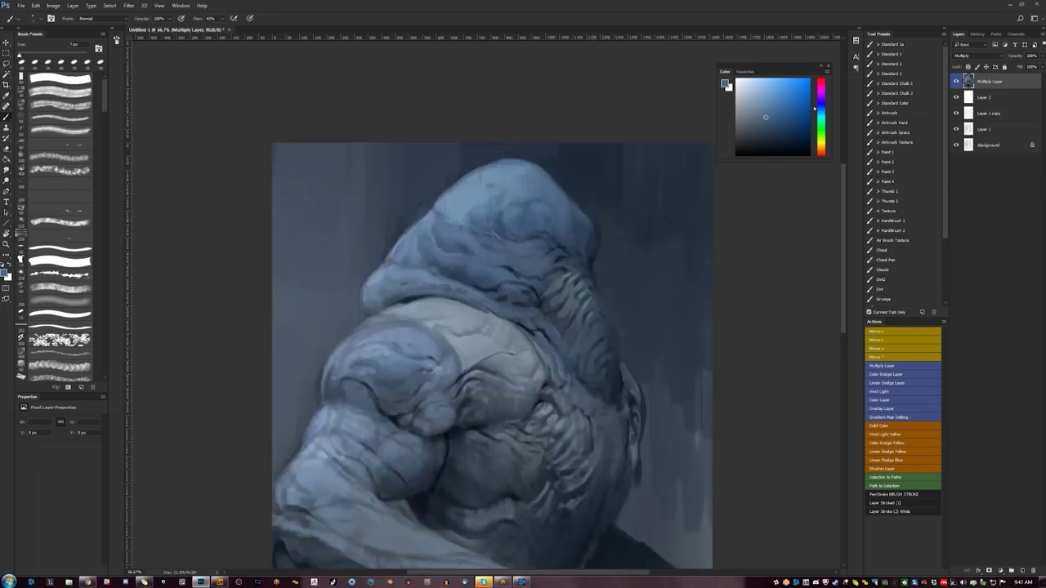
pyautogui.press(']')
pyautogui.click(770, 131)
pyautogui.press('z')
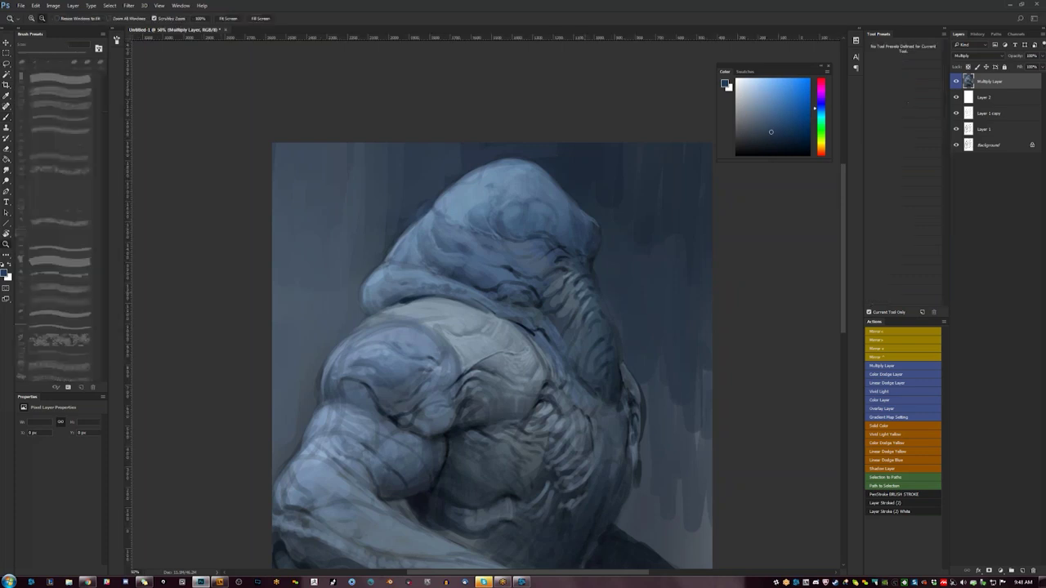
pyautogui.keyDown('alt'); pyautogui.click(475, 243); pyautogui.keyUp('alt')
pyautogui.hotkey('ctrl', 'shift', 'h')
pyautogui.click(464, 266)
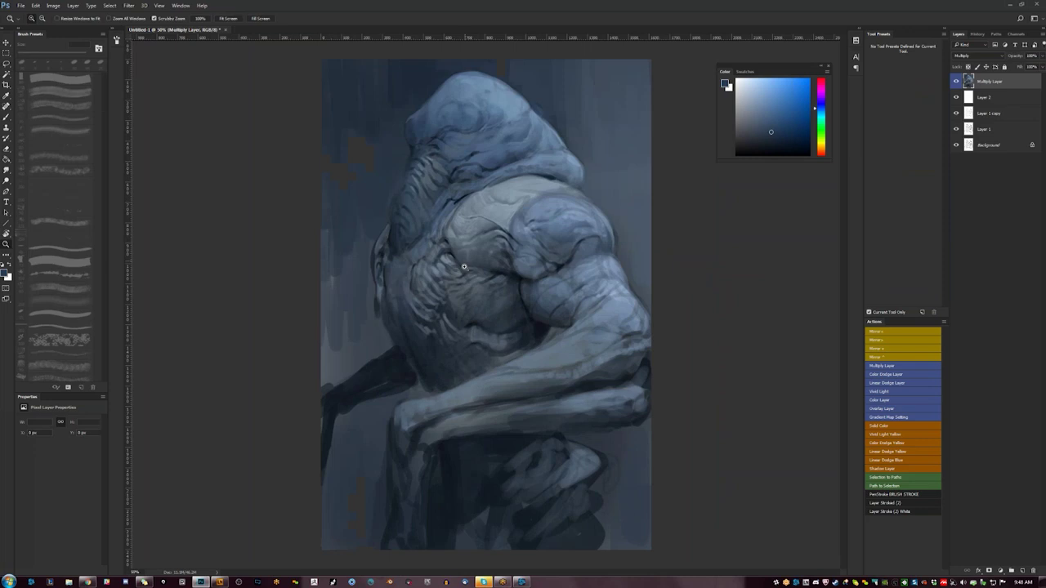
# - Warm and lighten the upper back beside the shoulder with a pale yellow-green and sampled light greys
pyautogui.press('b')
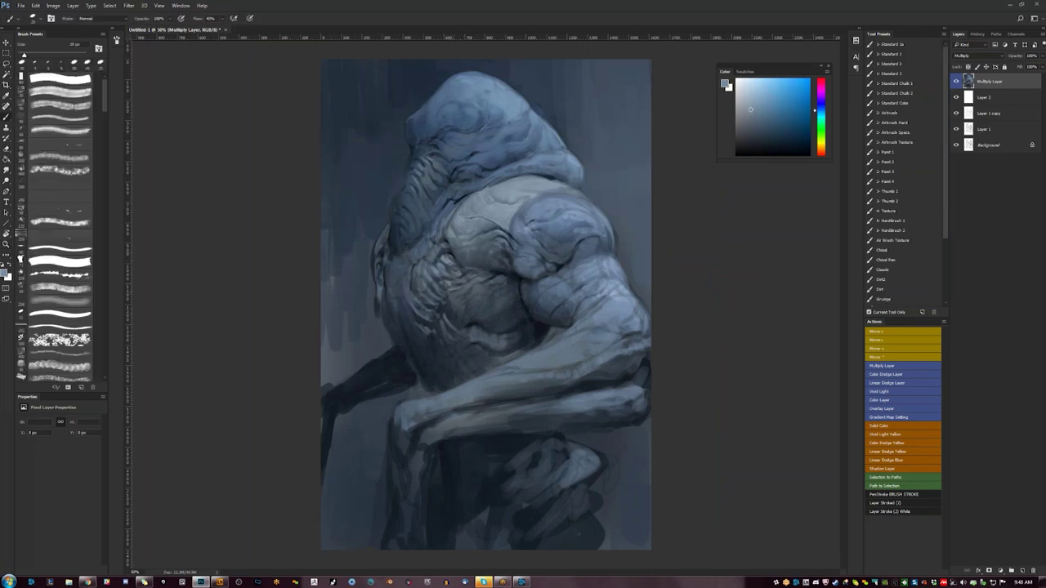
pyautogui.moveTo(821, 130); pyautogui.dragTo(822, 139)
pyautogui.click(750, 98)
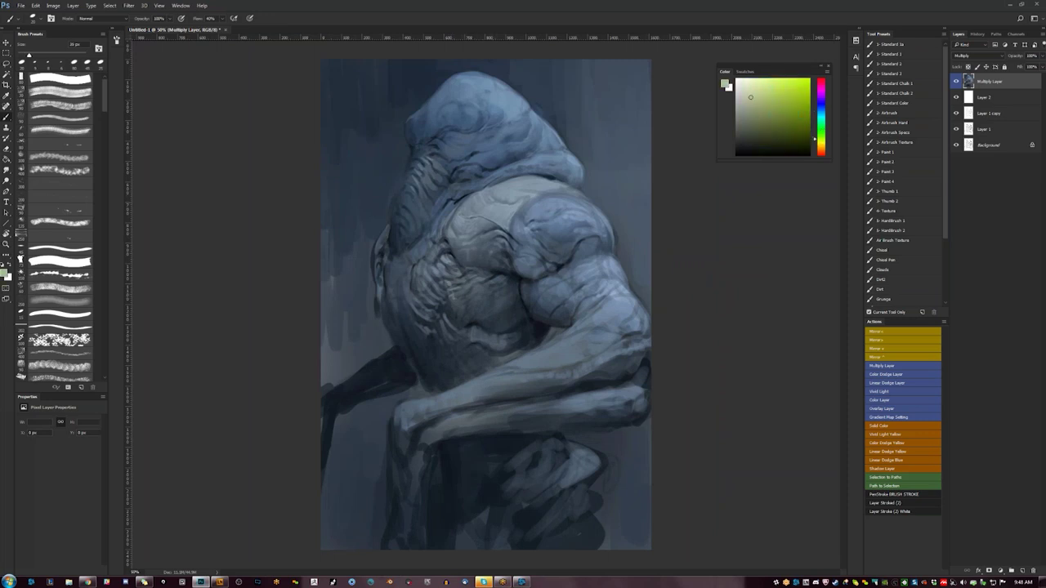
pyautogui.keyDown('alt'); pyautogui.click(499, 207); pyautogui.keyUp('alt')
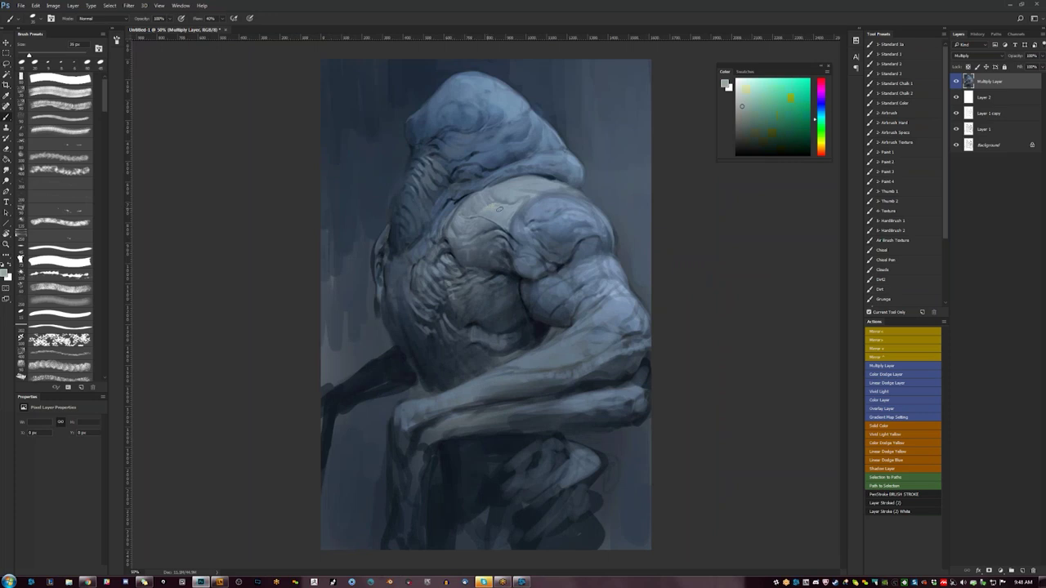
pyautogui.keyDown('alt'); pyautogui.click(523, 208); pyautogui.keyUp('alt')
pyautogui.keyDown('alt'); pyautogui.click(500, 208); pyautogui.keyUp('alt')
pyautogui.moveTo(492, 206); pyautogui.dragTo(500, 209)
pyautogui.click(740, 94)
pyautogui.keyDown('alt'); pyautogui.click(512, 184); pyautogui.keyUp('alt')
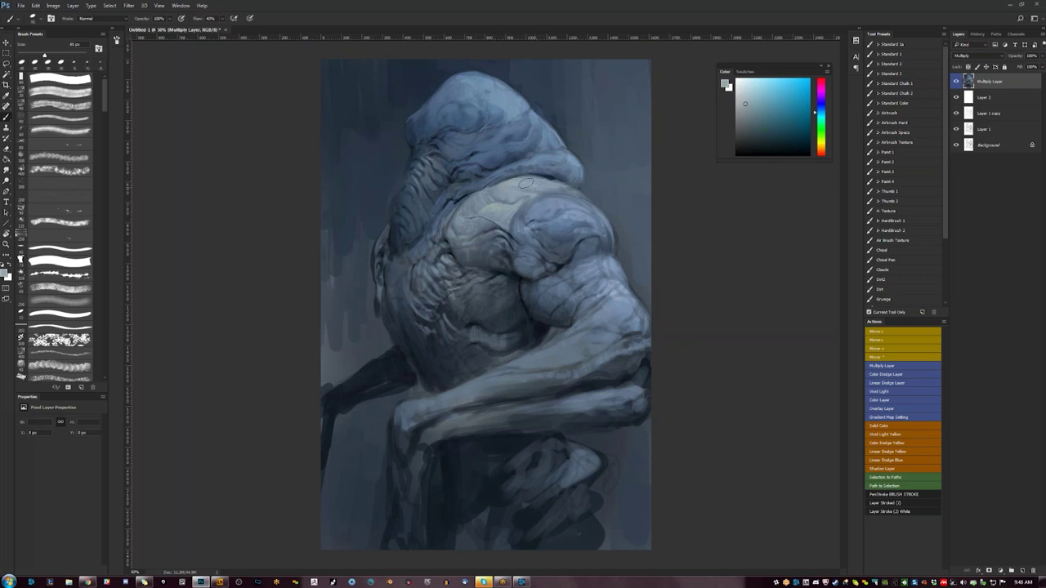
# - Mirror the canvas and blend the upper back's lit muscle forms with lightened and sampled pale greys
pyautogui.press('F2')
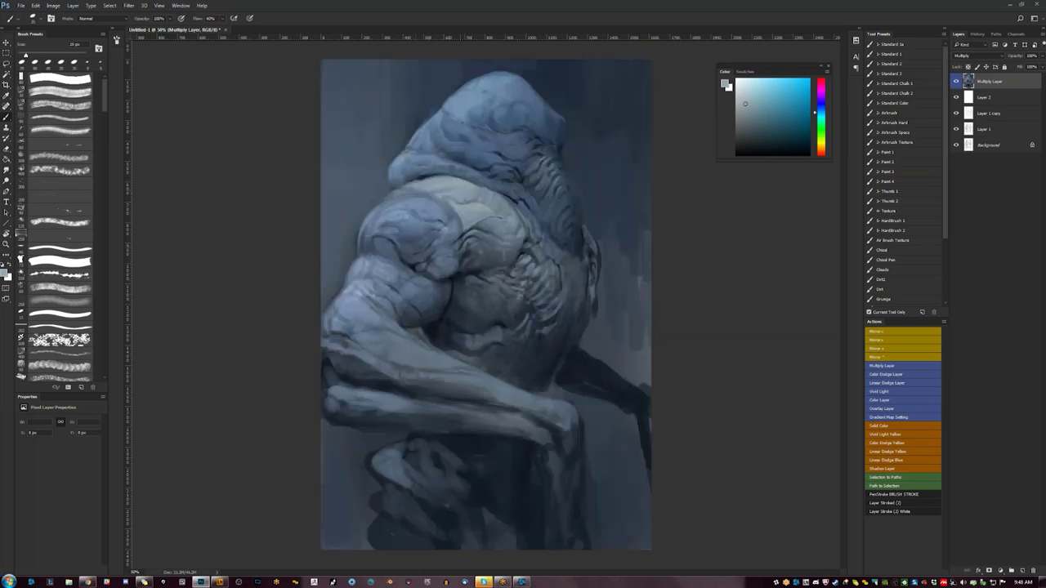
pyautogui.keyDown('alt'); pyautogui.click(457, 193); pyautogui.keyUp('alt')
pyautogui.moveTo(742, 105); pyautogui.dragTo(740, 96)
pyautogui.keyDown('alt'); pyautogui.click(474, 200); pyautogui.keyUp('alt')
pyautogui.keyDown('alt'); pyautogui.click(488, 227); pyautogui.keyUp('alt')
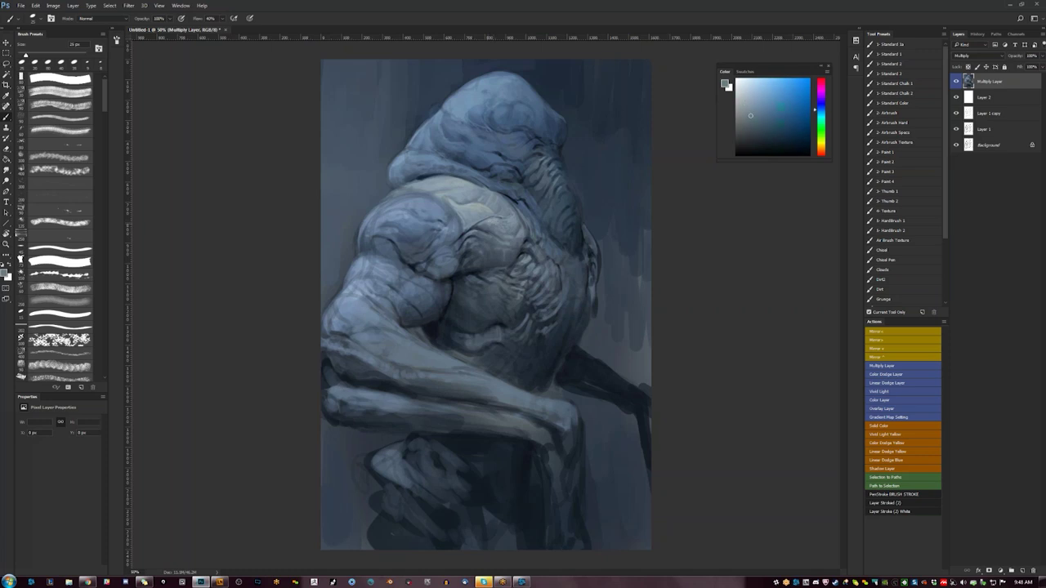
# - Mirror the canvas and paint the folds below the upper back with a sampled, slightly lightened blue-grey
pyautogui.press('d')
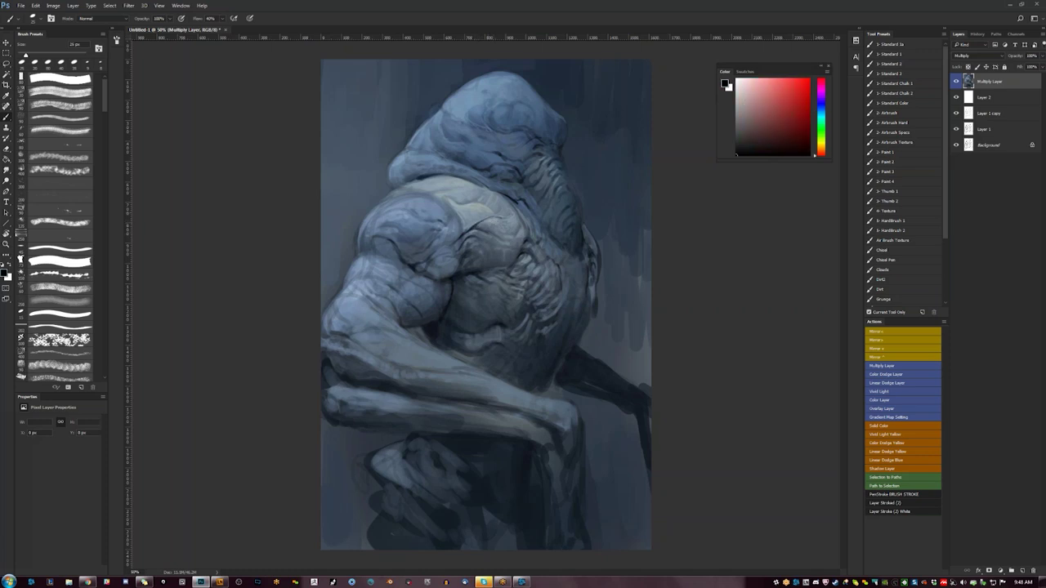
pyautogui.keyDown('ctrl'); pyautogui.keyDown('alt'); pyautogui.click(502, 262); pyautogui.keyUp('alt'); pyautogui.keyUp('ctrl')
pyautogui.keyDown('ctrl'); pyautogui.keyDown('alt'); pyautogui.click(502, 262); pyautogui.keyUp('alt'); pyautogui.keyUp('ctrl')
pyautogui.hotkey('ctrl', 'shift', 'h')
pyautogui.keyDown('ctrl'); pyautogui.click(503, 262); pyautogui.keyUp('ctrl')
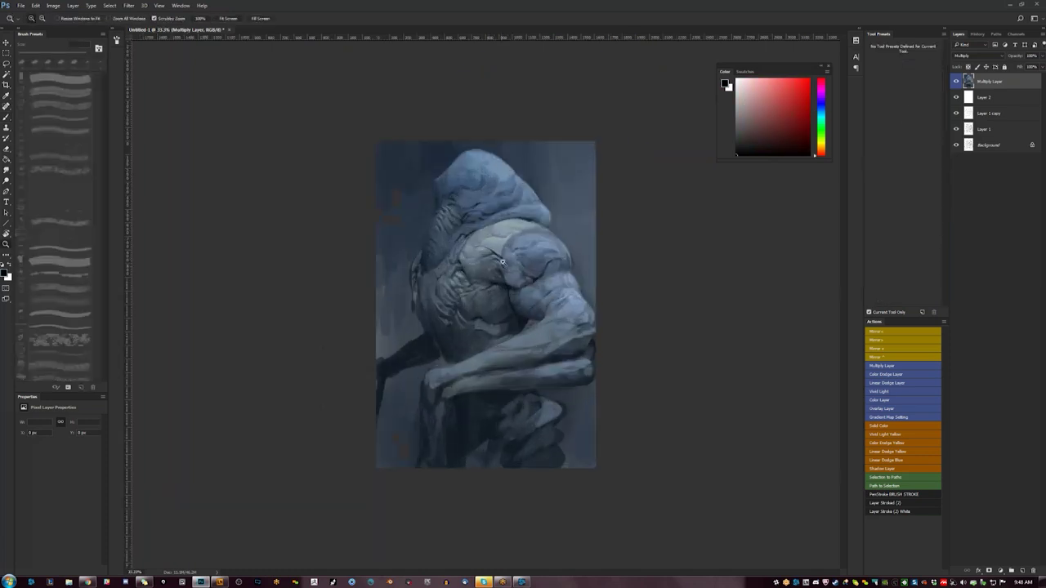
pyautogui.keyDown('ctrl'); pyautogui.click(502, 262); pyautogui.keyUp('ctrl')
pyautogui.keyDown('ctrl'); pyautogui.click(502, 262); pyautogui.keyUp('ctrl')
pyautogui.moveTo(502, 263); pyautogui.dragTo(490, 322)
pyautogui.keyDown('alt'); pyautogui.click(463, 259); pyautogui.keyUp('alt')
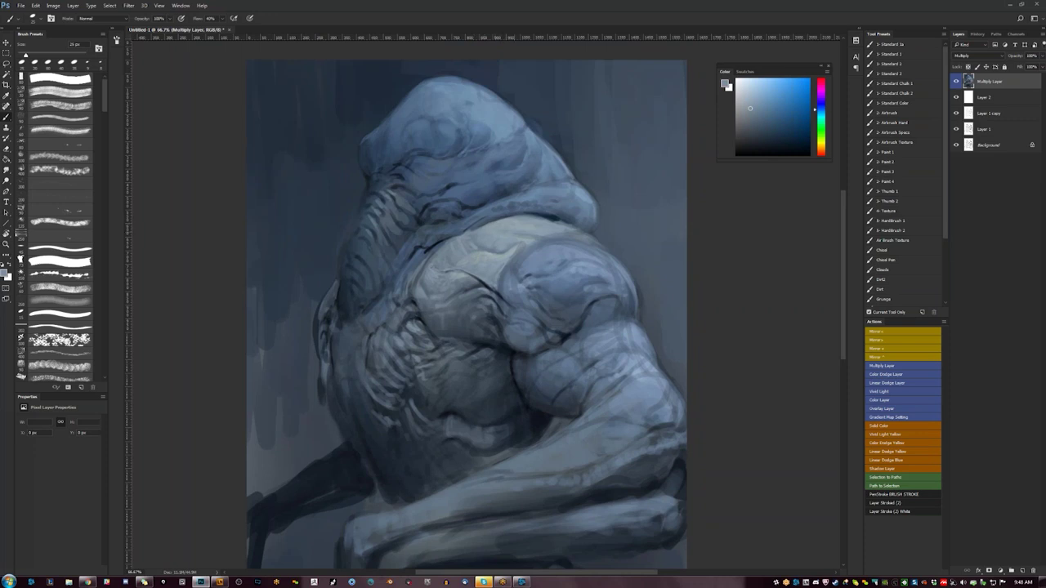
pyautogui.moveTo(749, 108); pyautogui.dragTo(748, 104)
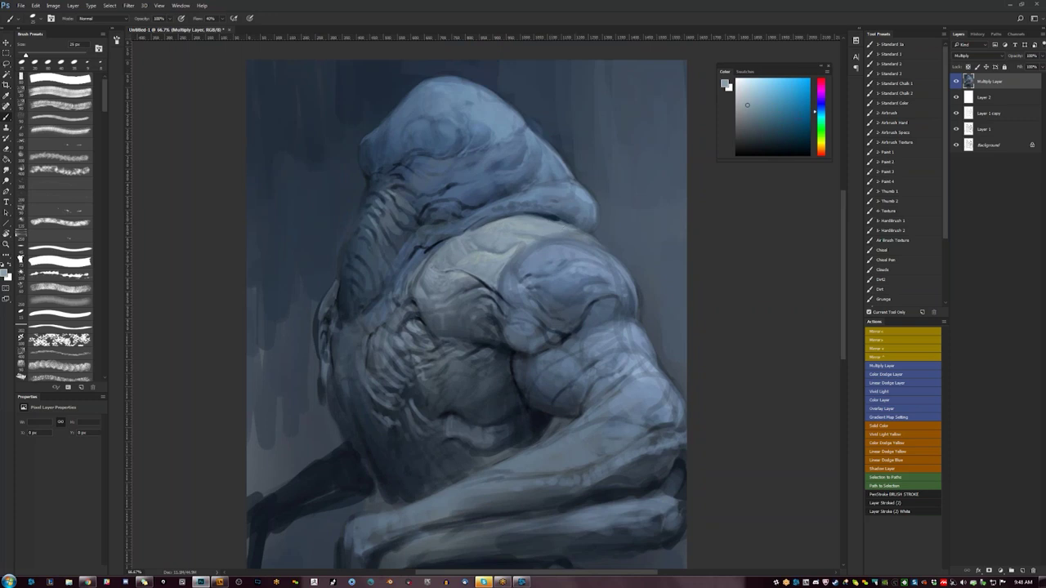
# - Mirror the canvas and model the muscle beside the shoulder with pale grey-blue and a darker mid blue
pyautogui.hotkey('ctrl', 'space')
pyautogui.press('F2')
pyautogui.keyDown('ctrl'); pyautogui.keyDown('alt'); pyautogui.click(490, 246); pyautogui.keyUp('alt'); pyautogui.keyUp('ctrl')
pyautogui.hotkey('ctrl', 'space')
pyautogui.keyDown('ctrl'); pyautogui.click(490, 246); pyautogui.keyUp('ctrl')
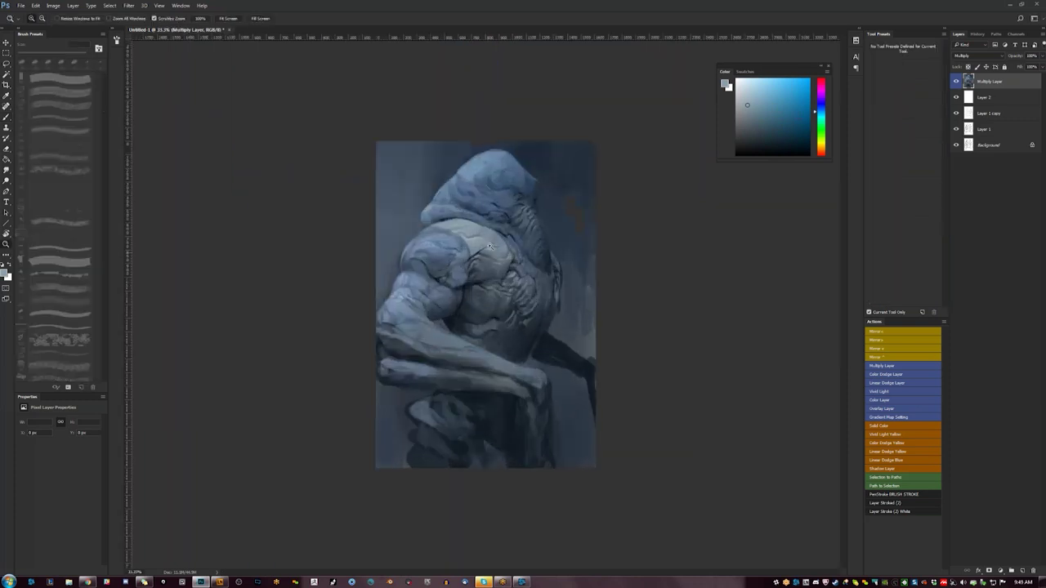
pyautogui.keyDown('ctrl'); pyautogui.click(490, 245); pyautogui.keyUp('ctrl')
pyautogui.keyDown('ctrl'); pyautogui.click(490, 246); pyautogui.keyUp('ctrl')
pyautogui.moveTo(474, 252); pyautogui.dragTo(464, 258)
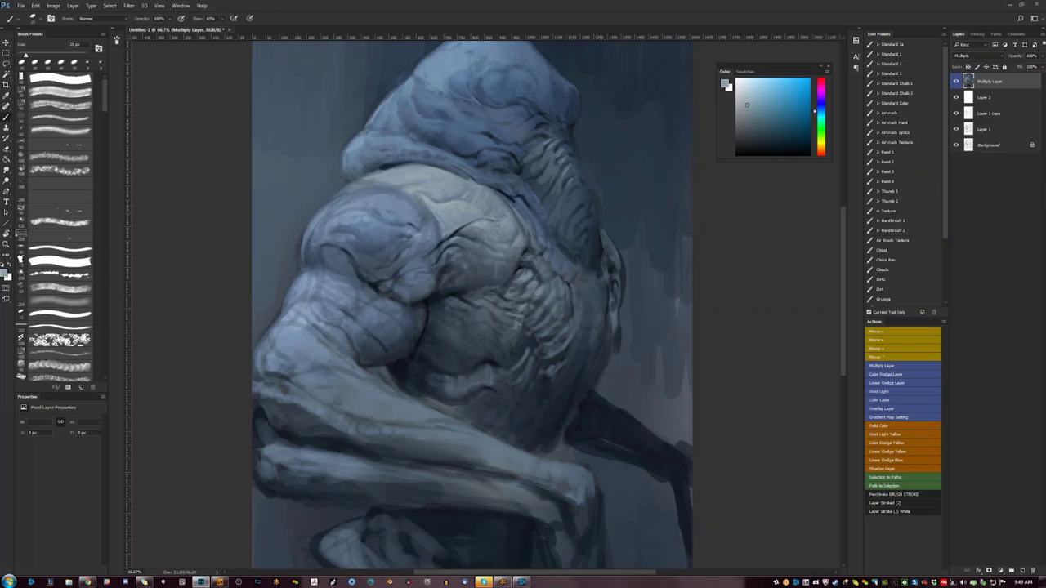
pyautogui.moveTo(746, 104); pyautogui.dragTo(760, 116)
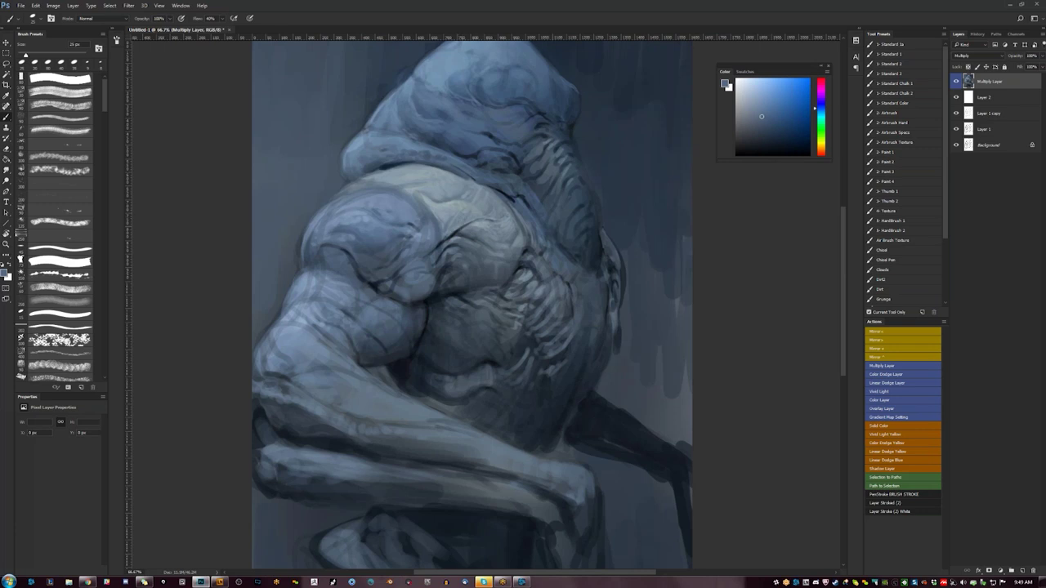
# - Mirror the canvas and brighten the wrinkled skin folds on the torso's flank with a sampled light blue-grey
pyautogui.hotkey('ctrl', 'shift', 'h')
pyautogui.moveTo(436, 264); pyautogui.dragTo(468, 241)
pyautogui.keyDown('alt'); pyautogui.click(454, 243); pyautogui.keyUp('alt')
pyautogui.press('d')
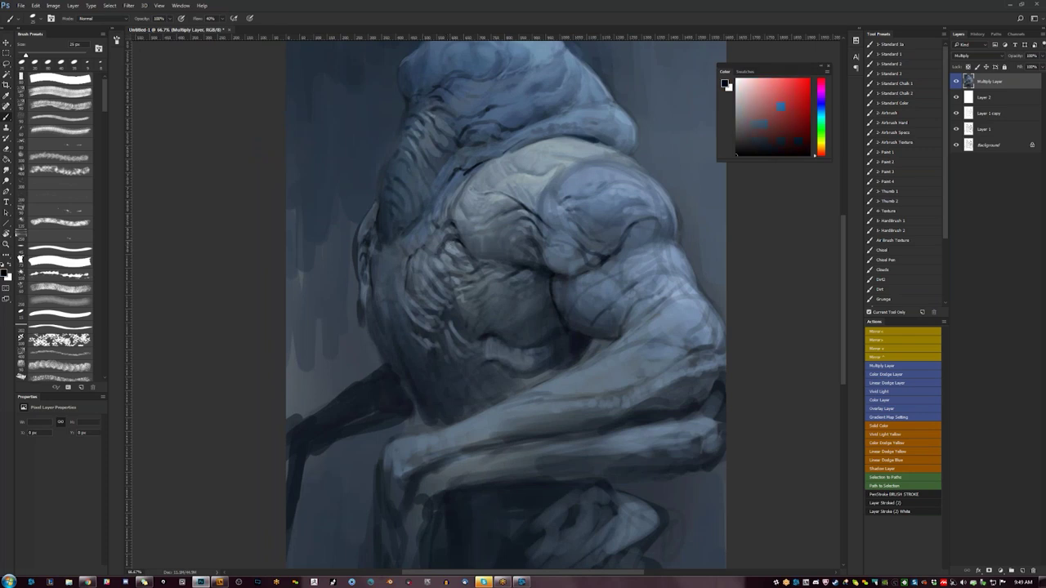
pyautogui.keyDown('alt'); pyautogui.click(443, 256); pyautogui.keyUp('alt')
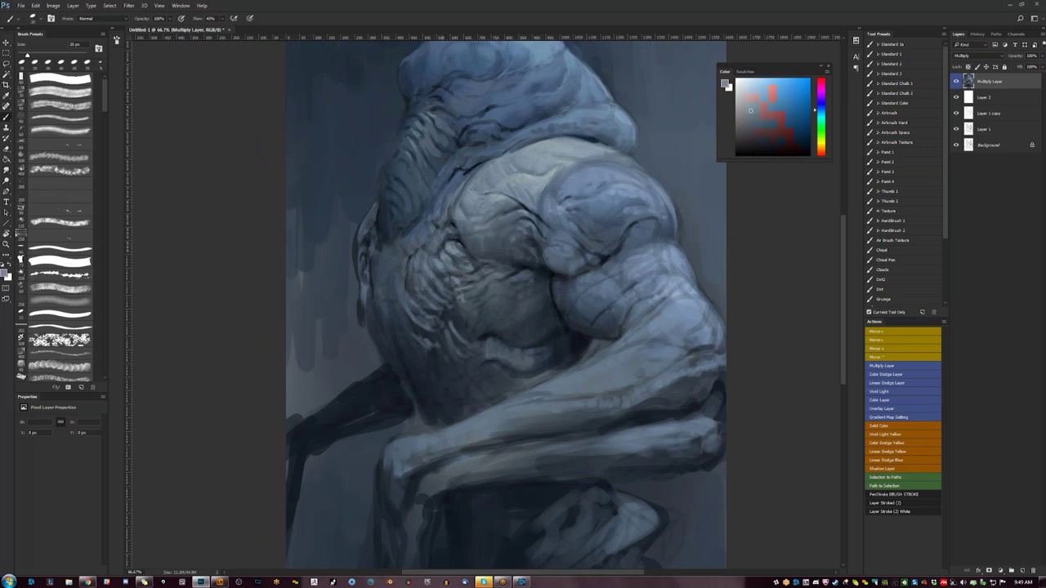
pyautogui.moveTo(433, 262); pyautogui.dragTo(446, 284)
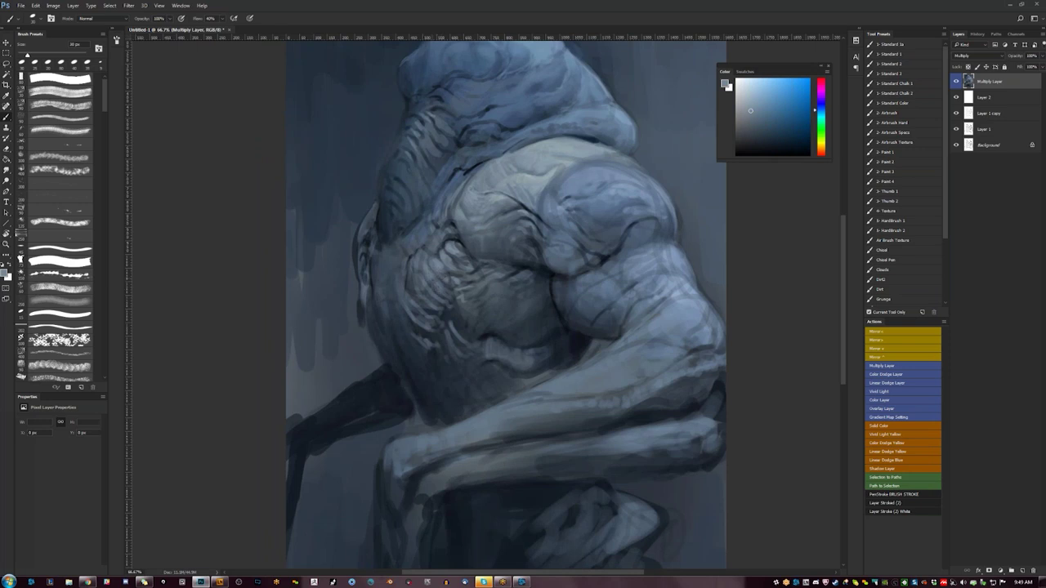
# - Darken the recesses around the flank's wrinkles with black brush strokes, and mirror the canvas
pyautogui.press('d')
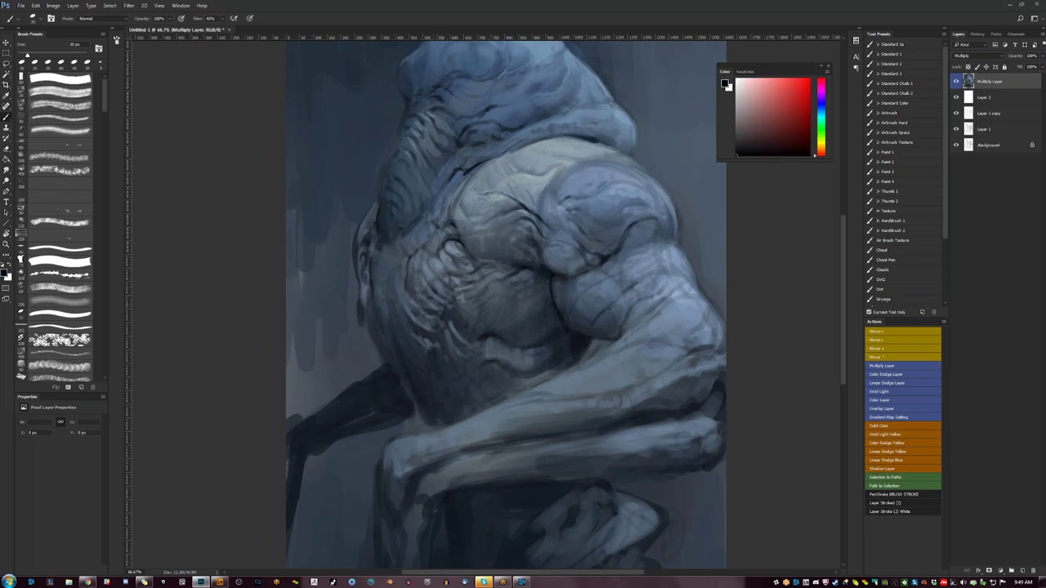
pyautogui.moveTo(414, 294)
pyautogui.mouseDown()
pyautogui.moveTo(421, 307)
pyautogui.moveTo(411, 304)
pyautogui.mouseUp()
pyautogui.press('z')
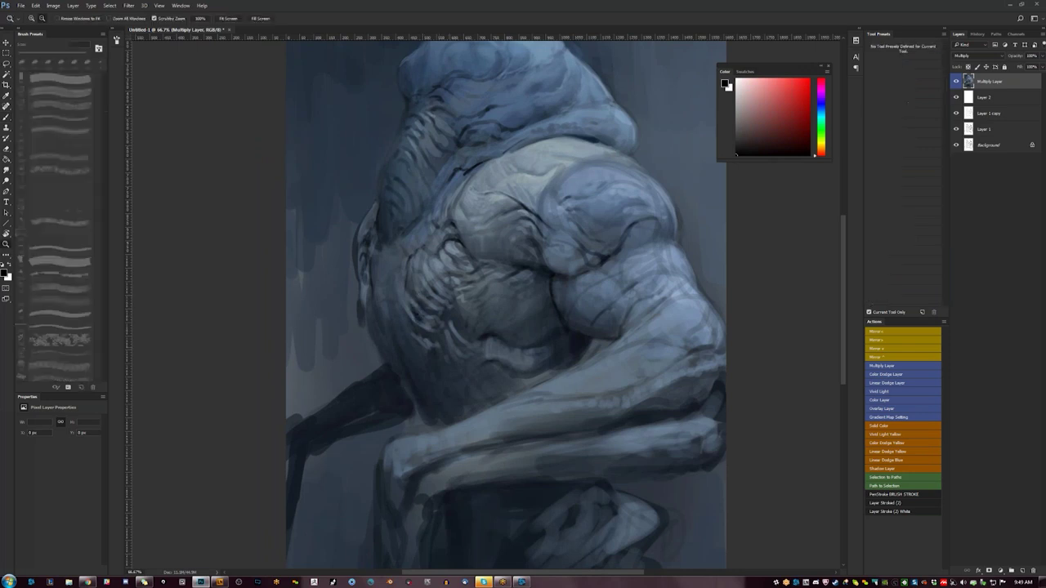
pyautogui.hotkey('ctrl', '-')
pyautogui.hotkey('ctrl', '-')
pyautogui.press('F2')
pyautogui.hotkey('ctrl', '+')
pyautogui.hotkey('ctrl', '+')
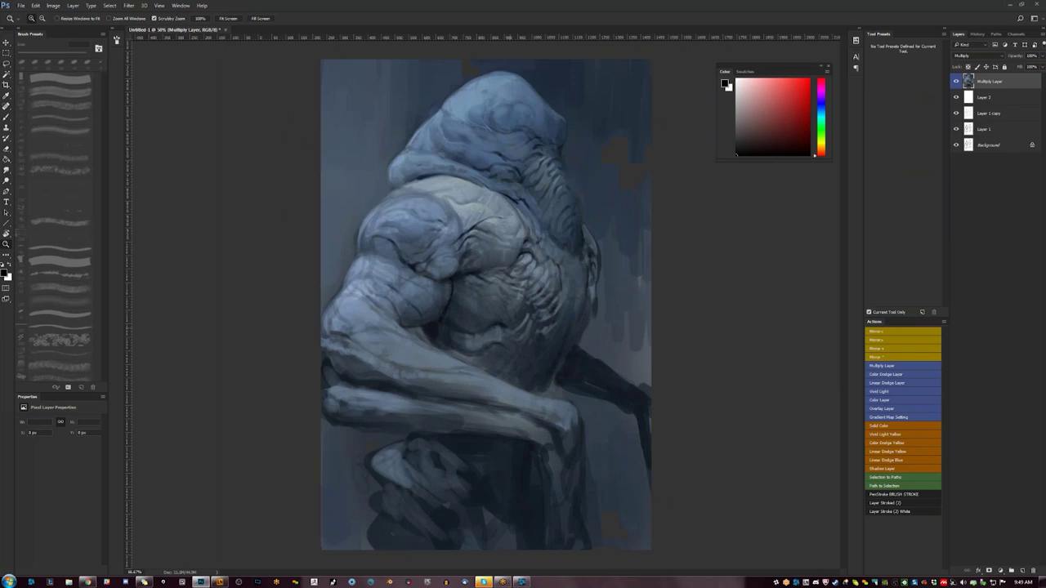
pyautogui.press('b')
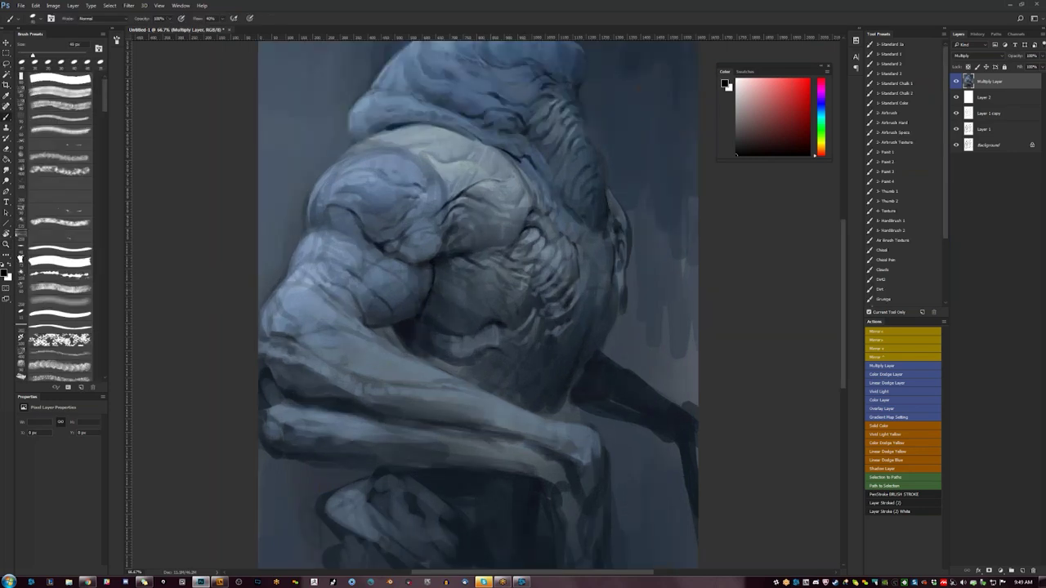
# - Deepen the skin folds around the armpit and chest with brush strokes in shadow colours sampled from the torso
pyautogui.moveTo(442, 279); pyautogui.dragTo(464, 298)
pyautogui.keyDown('alt'); pyautogui.click(447, 281); pyautogui.keyUp('alt')
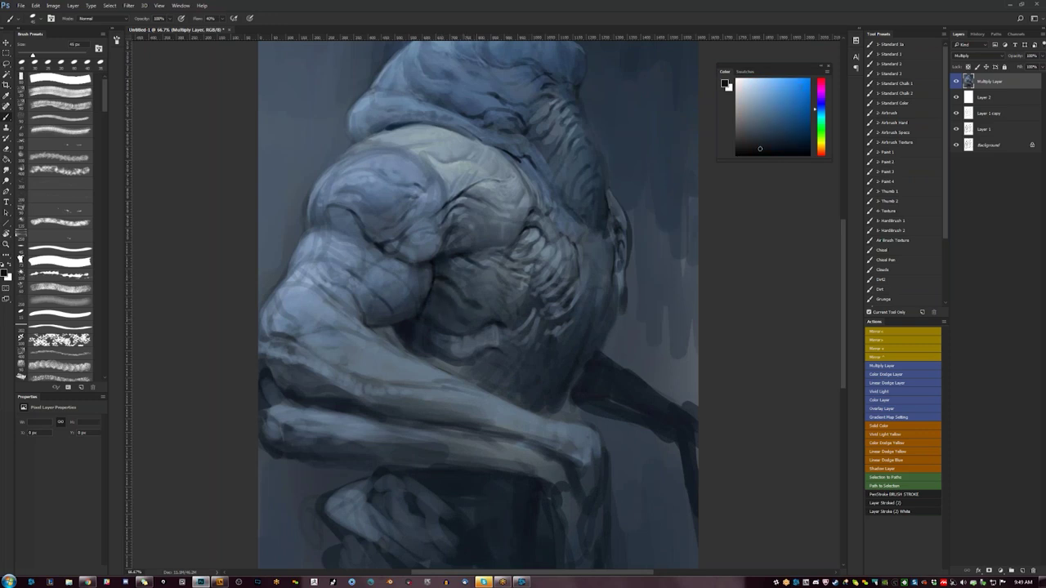
pyautogui.moveTo(534, 234); pyautogui.dragTo(527, 238)
pyautogui.keyDown('alt'); pyautogui.click(525, 239); pyautogui.keyUp('alt')
pyautogui.keyDown('alt'); pyautogui.click(454, 299); pyautogui.keyUp('alt')
pyautogui.moveTo(438, 319); pyautogui.dragTo(443, 324)
pyautogui.keyDown('alt'); pyautogui.click(471, 301); pyautogui.keyUp('alt')
# - Mirror the canvas horizontally, choose a muted grey-blue brush colour, and mirror the canvas back
pyautogui.press('z')
pyautogui.hotkey('ctrl', '-')
pyautogui.hotkey('ctrl', '-')
pyautogui.hotkey('ctrl', '-')
pyautogui.press('F2')
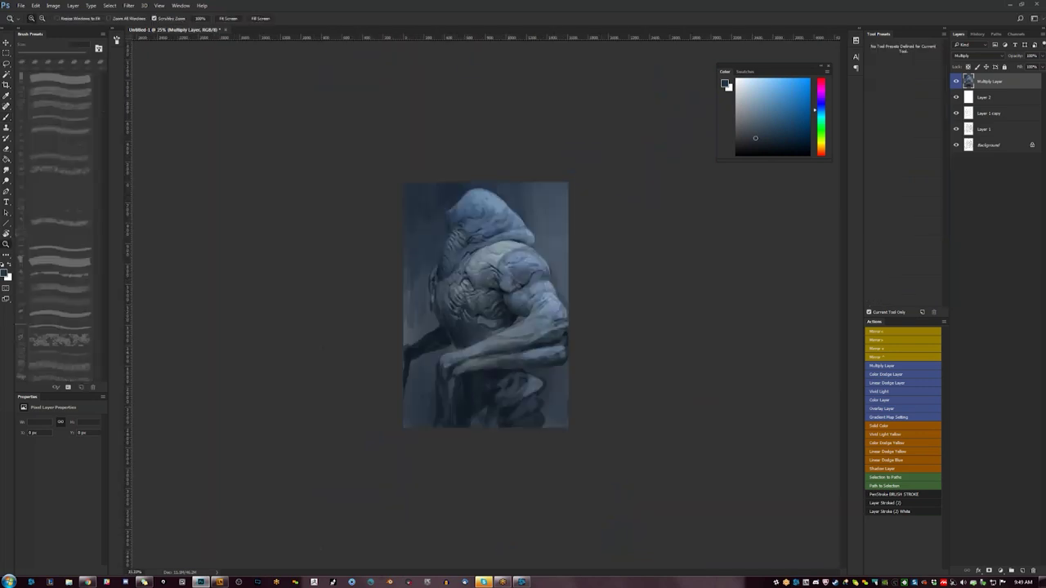
pyautogui.hotkey('ctrl', '+')
pyautogui.hotkey('ctrl', '+')
pyautogui.press('b')
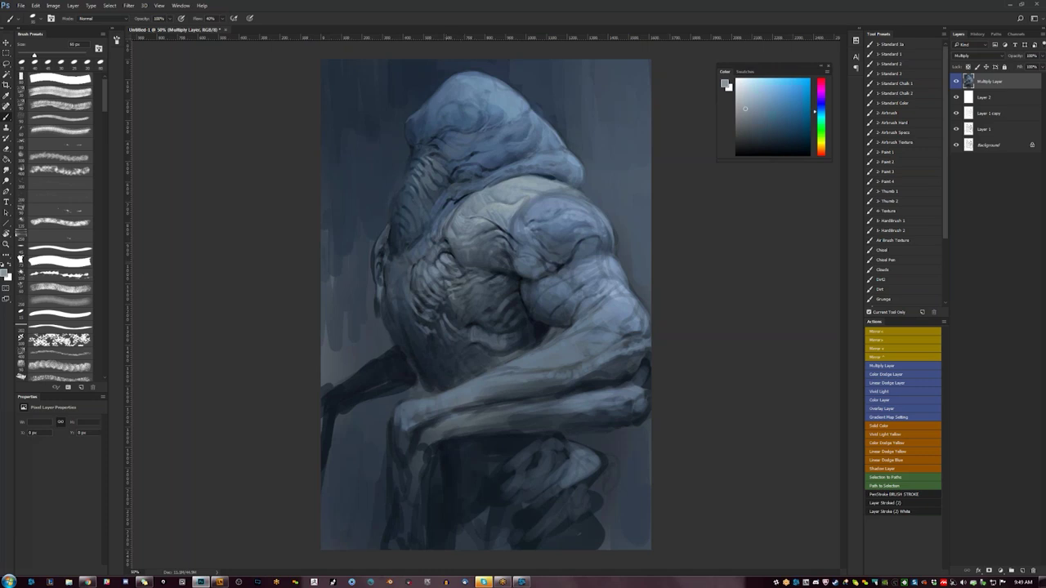
pyautogui.click(749, 115)
pyautogui.press('F2')
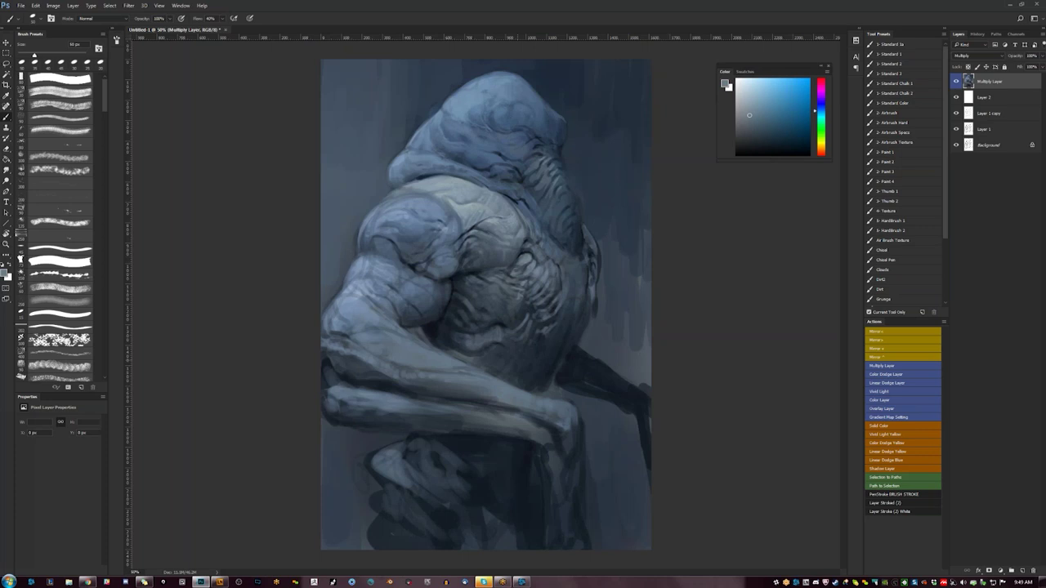
pyautogui.hotkey('ctrl', '+')
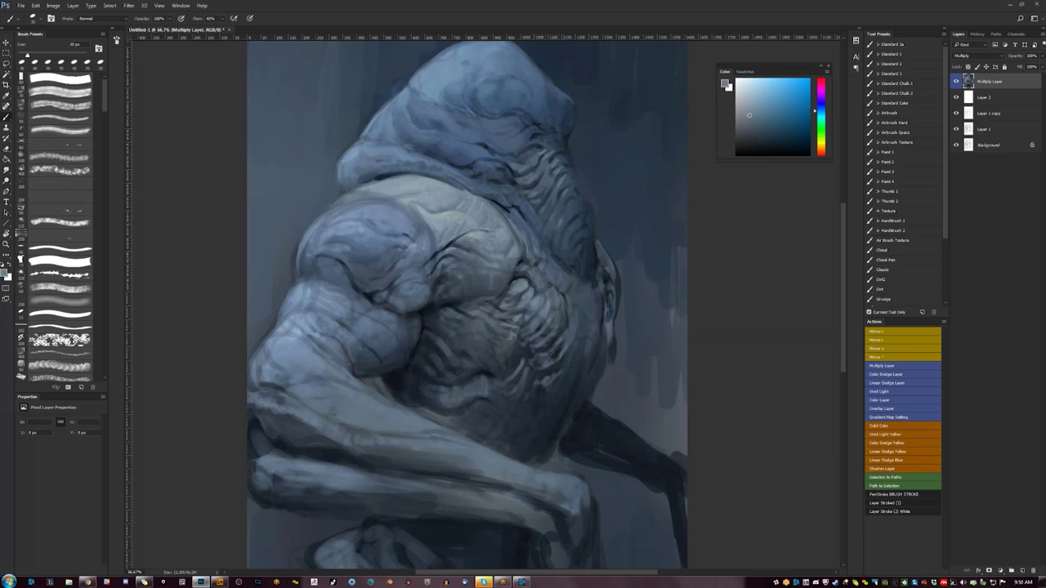
# - Mirror the canvas and sample dark blues from the front edge of the head and the armpit shadow
pyautogui.hotkey('ctrl', 'shift', 'h')
pyautogui.moveTo(467, 252); pyautogui.dragTo(495, 304)
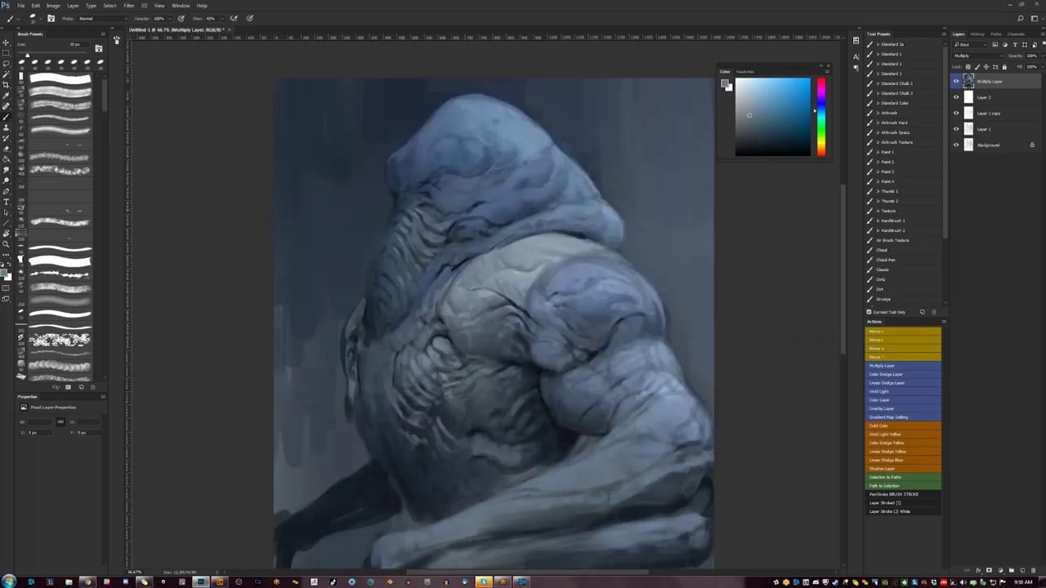
pyautogui.keyDown('alt'); pyautogui.click(414, 177); pyautogui.keyUp('alt')
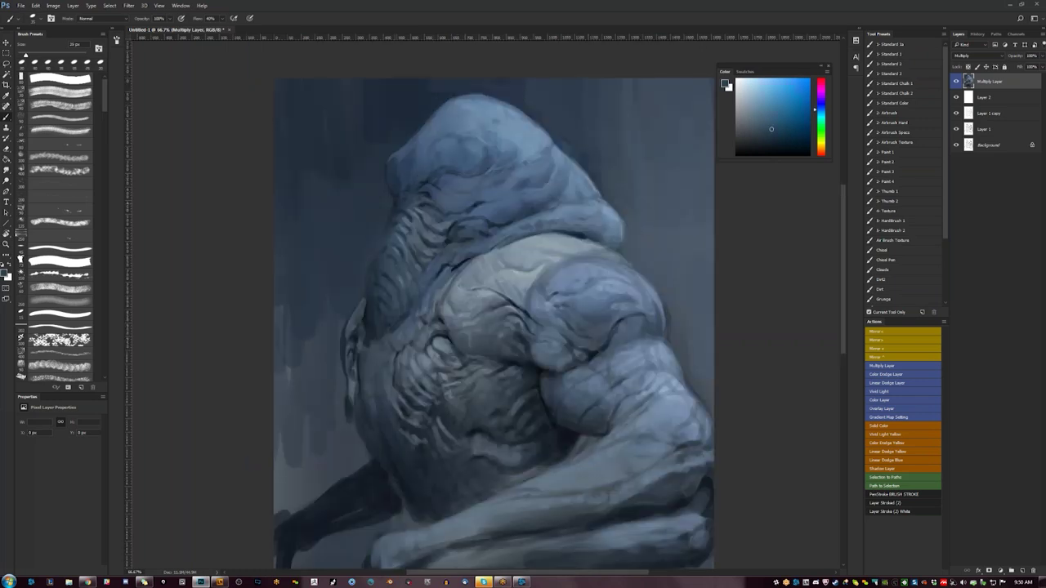
pyautogui.press('d')
pyautogui.keyDown('alt'); pyautogui.click(564, 441); pyautogui.keyUp('alt')
# - Enlarge the brush, try more saturated dark blues, and sample the dark background colour beside the face for edge painting
pyautogui.press(']')
pyautogui.press(']')
pyautogui.press(']')
pyautogui.click(800, 130)
pyautogui.moveTo(800, 130); pyautogui.dragTo(770, 128)
pyautogui.click(790, 132)
pyautogui.press('[')
pyautogui.keyDown('alt'); pyautogui.click(401, 173); pyautogui.keyUp('alt')
# - Mirror the canvas and choose a mid-tone blue for painting the front of the head
pyautogui.press('z')
pyautogui.keyDown('alt'); pyautogui.click(460, 269); pyautogui.keyUp('alt')
pyautogui.keyDown('alt'); pyautogui.click(460, 269); pyautogui.keyUp('alt')
pyautogui.hotkey('ctrl', 'shift', 'h')
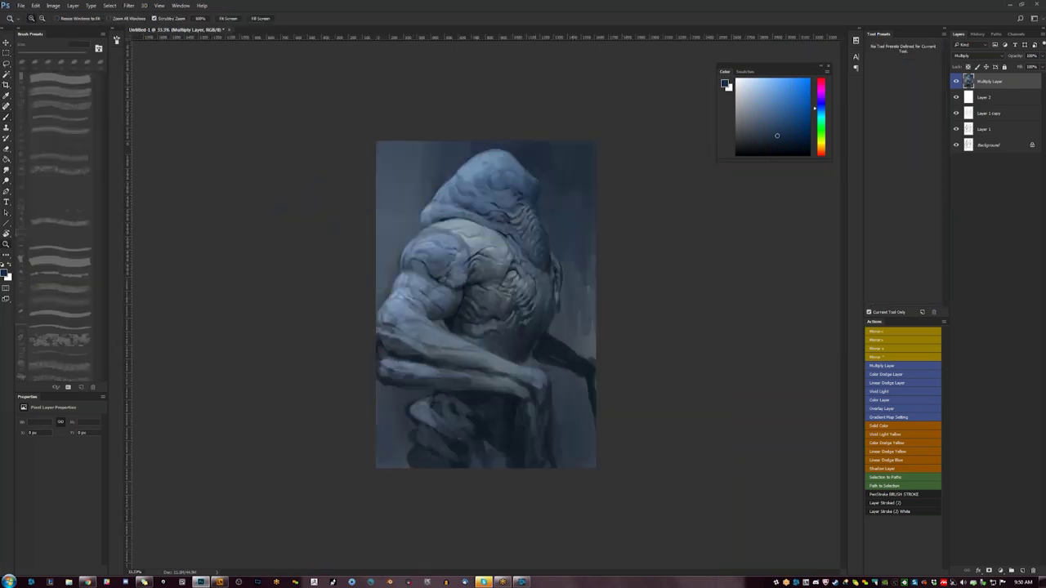
pyautogui.hotkey('ctrl', '+')
pyautogui.hotkey('ctrl', '+')
pyautogui.press('b')
pyautogui.click(767, 118)
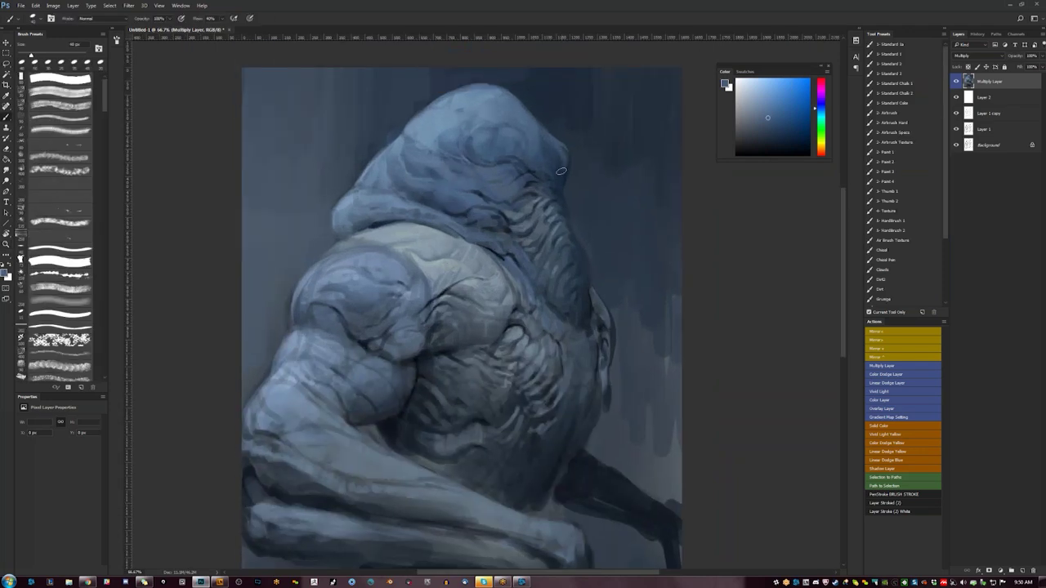
# - Enlarge the brush, choose a lighter blue, and sample a colour at the upper back edge of the head
pyautogui.press(']')
pyautogui.press(']')
pyautogui.press(']')
pyautogui.click(764, 110)
pyautogui.press(']')
pyautogui.press(']')
pyautogui.press(']')
pyautogui.press(']')
pyautogui.press(']')
pyautogui.press(']')
pyautogui.press(']')
pyautogui.keyDown('alt'); pyautogui.click(438, 114); pyautogui.keyUp('alt')
# - Change the brush tip, enlarge it further, and paint light blue strokes over the side of the head
pyautogui.press('[')
pyautogui.press(']')
pyautogui.press(']')
pyautogui.press(']')
pyautogui.press(']')
pyautogui.press(']')
pyautogui.press(']')
pyautogui.press(']')
pyautogui.press(']')
pyautogui.press(',')
pyautogui.press(',')
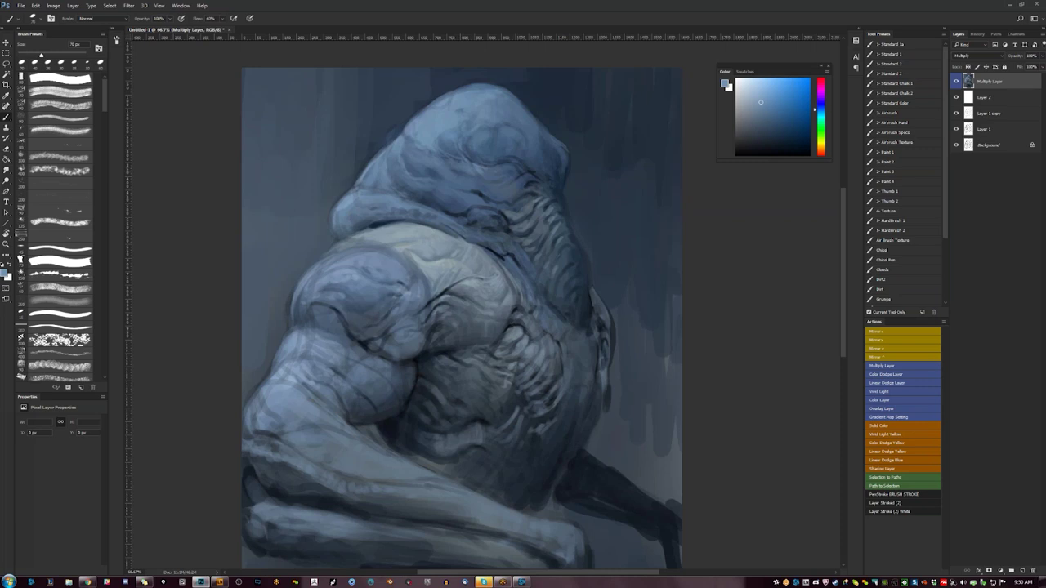
pyautogui.press(',')
pyautogui.press(']')
pyautogui.press(']')
pyautogui.press(']')
pyautogui.press(']')
pyautogui.press(']')
pyautogui.press(']')
pyautogui.press(']')
pyautogui.press(']')
pyautogui.moveTo(475, 178); pyautogui.dragTo(461, 180)
# - Mirror the canvas and set the brush size to 60 px for work on the head
pyautogui.press('z')
pyautogui.keyDown('alt'); pyautogui.click(477, 212); pyautogui.keyUp('alt')
pyautogui.keyDown('alt'); pyautogui.click(478, 212); pyautogui.keyUp('alt')
pyautogui.keyDown('alt'); pyautogui.click(477, 212); pyautogui.keyUp('alt')
pyautogui.press('F2')
pyautogui.click(475, 197)
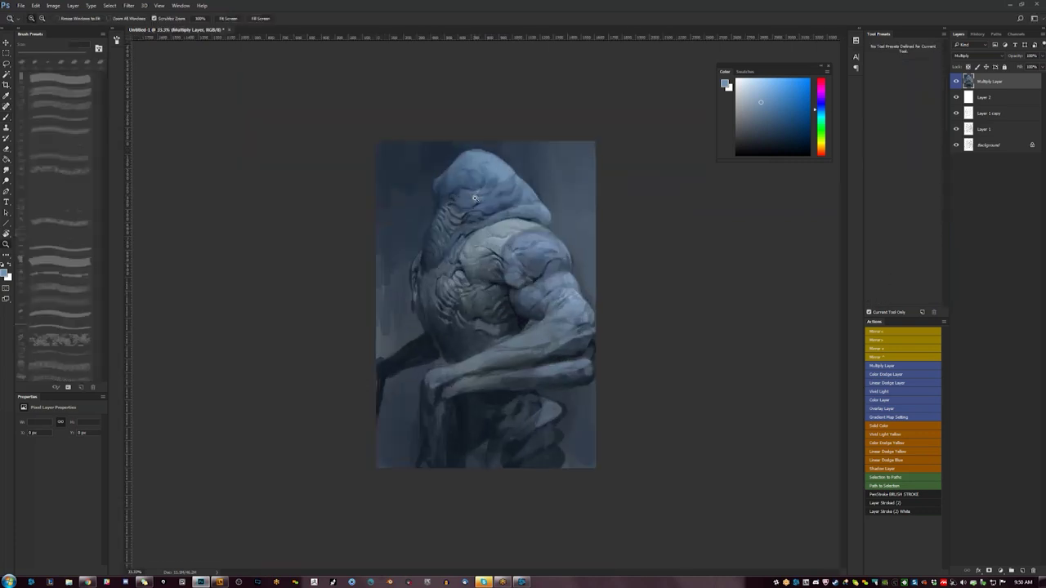
pyautogui.hotkey('ctrl', '+')
pyautogui.press('b')
pyautogui.press(']')
pyautogui.press(']')
pyautogui.press(']')
pyautogui.press(']')
pyautogui.press(']')
pyautogui.press(']')
pyautogui.press(']')
pyautogui.press(']')
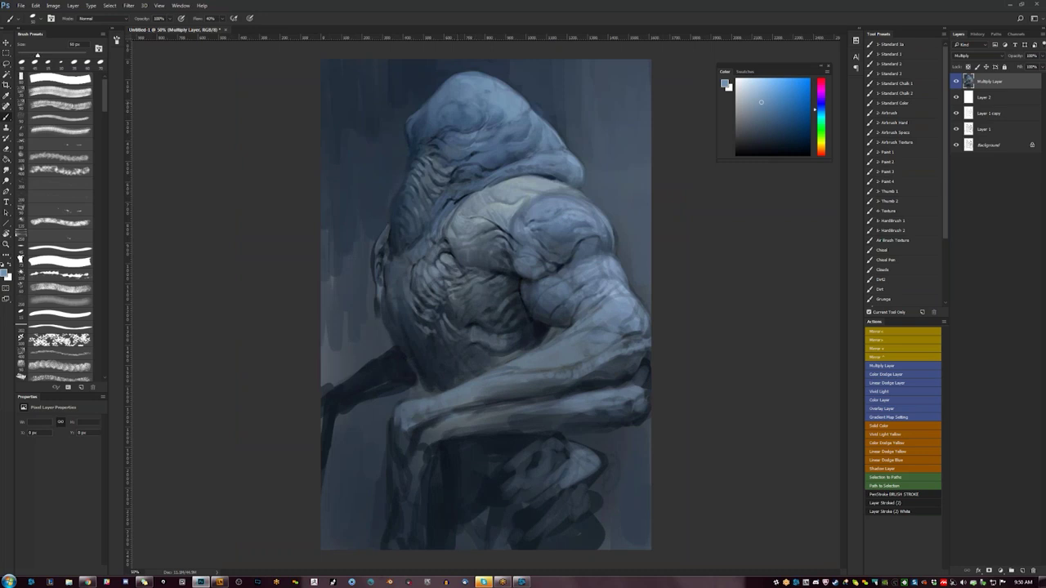
# - Sample a darker blue from the head and reduce the brush size to 50 px for shading it
pyautogui.keyDown('alt'); pyautogui.click(445, 106); pyautogui.keyUp('alt')
pyautogui.press(']')
pyautogui.press(']')
pyautogui.press('[')
pyautogui.press('[')
pyautogui.press('[')
pyautogui.press('[')
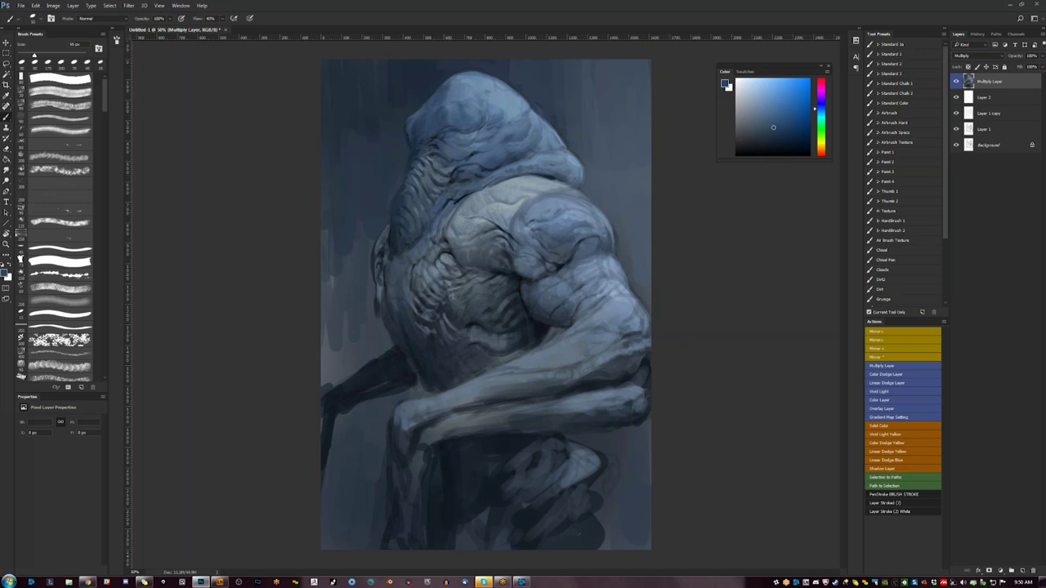
# - Mirror the canvas, smudge the shading on the crown of the head, and return to the brush in the opposite orientation
pyautogui.press('z')
pyautogui.hotkey('ctrl', '-')
pyautogui.hotkey('ctrl', '-')
pyautogui.press('F2')
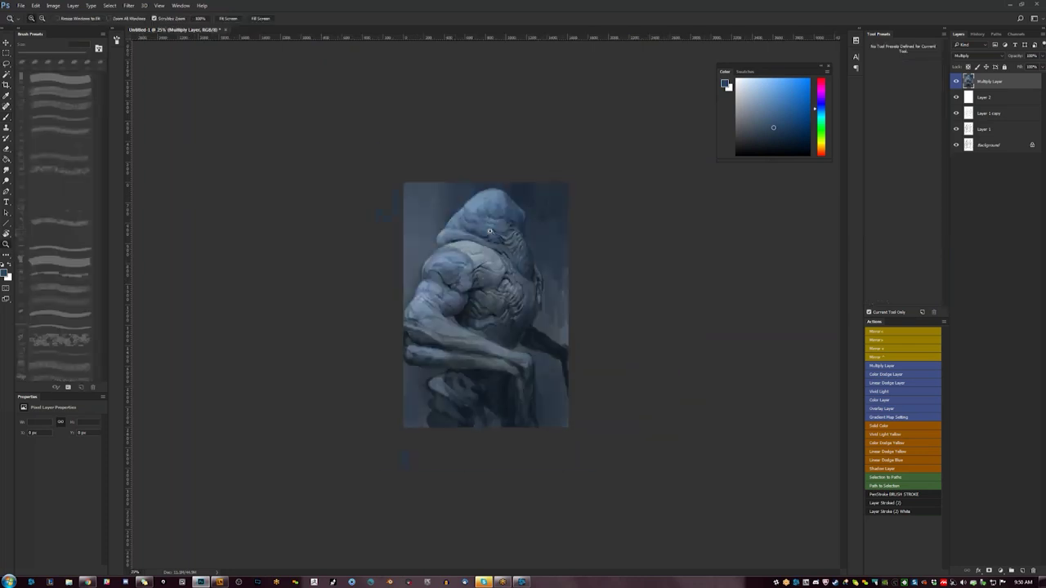
pyautogui.hotkey('ctrl', '+')
pyautogui.hotkey('ctrl', '+')
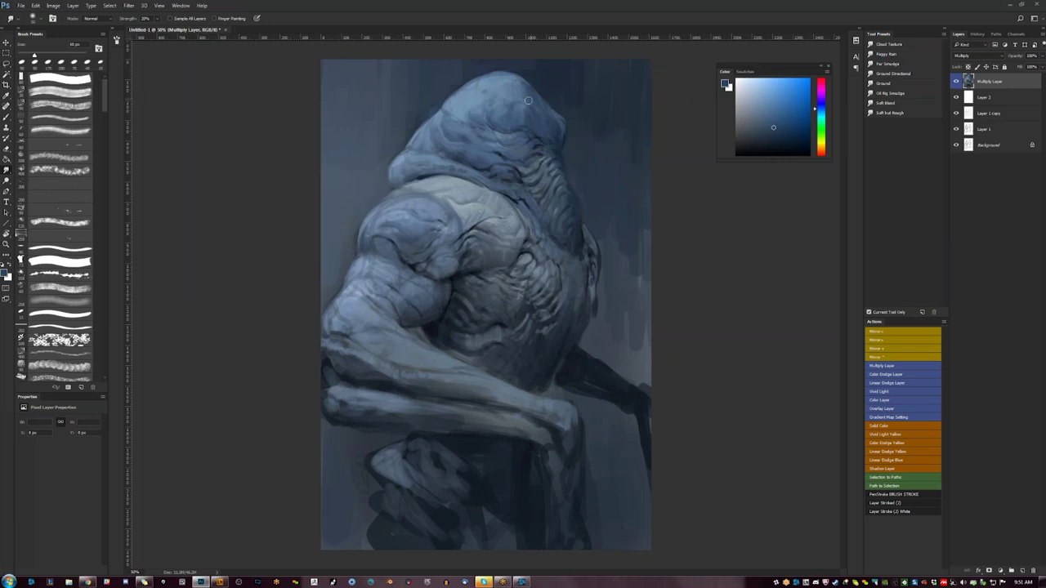
pyautogui.press('h')
pyautogui.press('b')
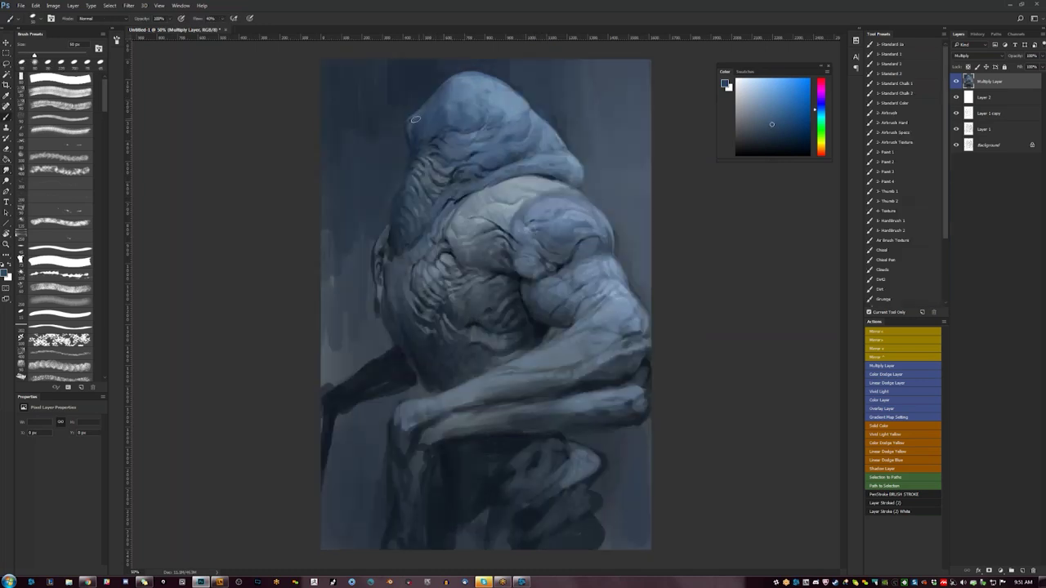
# - Mirror the canvas, reduce the brush size to 30 px, and mirror the canvas back
pyautogui.press('h')
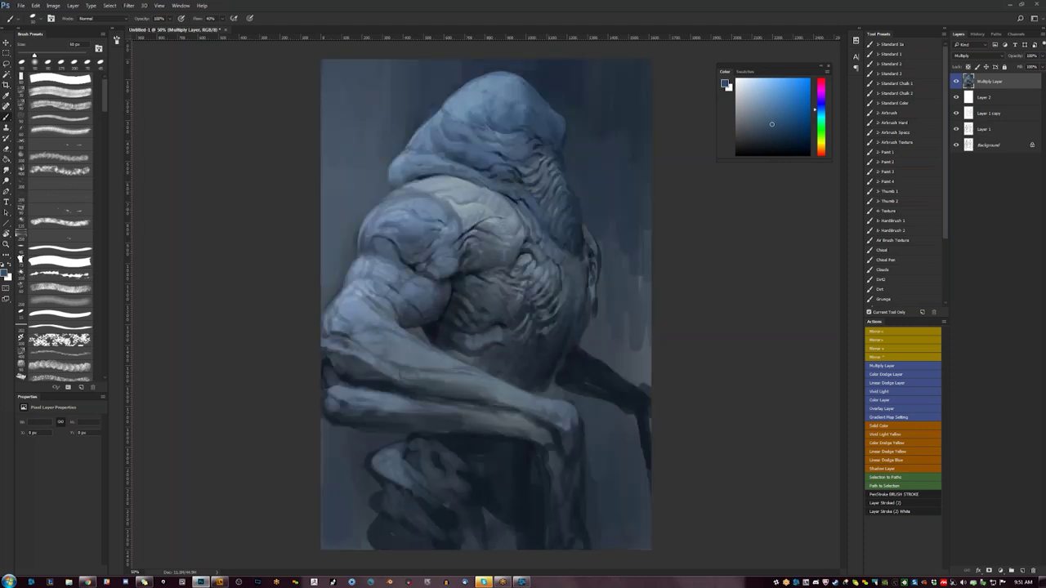
pyautogui.press('[')
pyautogui.press('[')
pyautogui.press('[')
pyautogui.press('h')
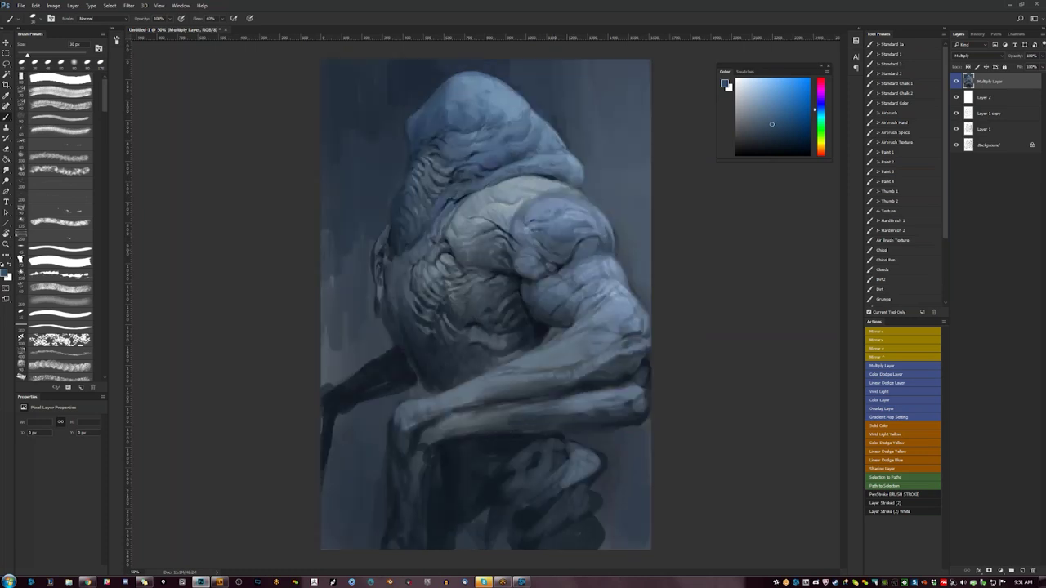
# - Try a stroke in sampled dark blue along the front edge of the neck
pyautogui.keyDown('alt'); pyautogui.click(390, 205); pyautogui.keyUp('alt')
pyautogui.keyDown('alt'); pyautogui.click(572, 498); pyautogui.keyUp('alt')
pyautogui.keyDown('alt'); pyautogui.click(580, 534); pyautogui.keyUp('alt')
pyautogui.keyDown('alt'); pyautogui.click(388, 211); pyautogui.keyUp('alt')
pyautogui.moveTo(389, 222); pyautogui.dragTo(393, 192)
pyautogui.hotkey('ctrl', 'z')
# - Darken the front contour of the face and neck using black and sampled dark blues
pyautogui.keyDown('alt'); pyautogui.click(391, 229); pyautogui.keyUp('alt')
pyautogui.press('d')
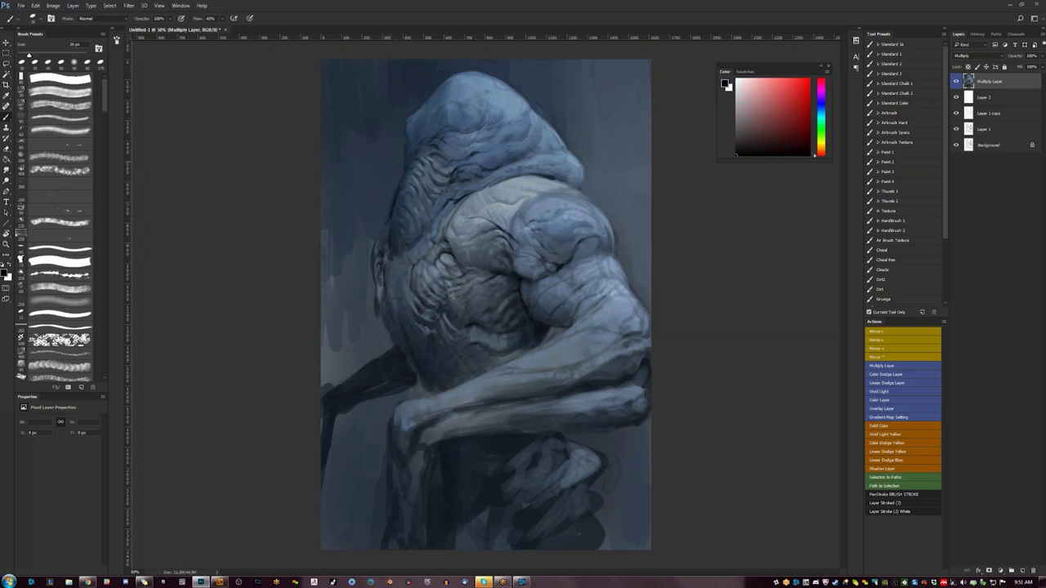
pyautogui.keyDown('alt'); pyautogui.click(406, 148); pyautogui.keyUp('alt')
pyautogui.press('d')
pyautogui.keyDown('alt'); pyautogui.click(404, 165); pyautogui.keyUp('alt')
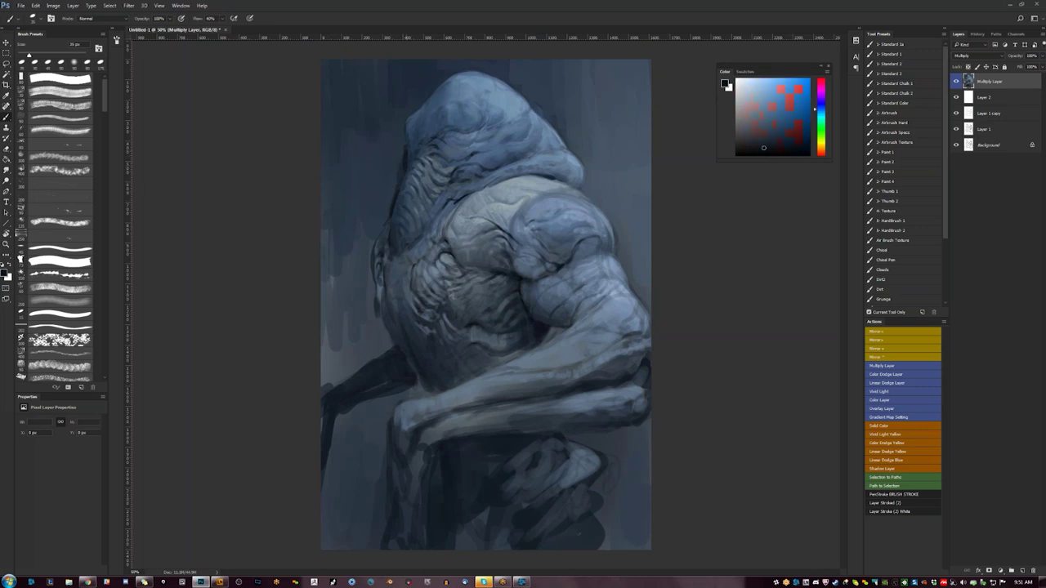
# - Enlarge the brush to 60 px and paint a thick near-black contour down the figure's front and along the far arm
pyautogui.press(']')
pyautogui.press(']')
pyautogui.press(']')
pyautogui.moveTo(392, 193); pyautogui.dragTo(361, 253)
pyautogui.moveTo(404, 165)
pyautogui.mouseDown()
pyautogui.moveTo(396, 109)
pyautogui.moveTo(387, 190)
pyautogui.moveTo(362, 242)
pyautogui.moveTo(365, 308)
pyautogui.moveTo(384, 353)
pyautogui.moveTo(325, 387)
pyautogui.mouseUp()
pyautogui.keyDown('alt'); pyautogui.click(340, 377); pyautogui.keyUp('alt')
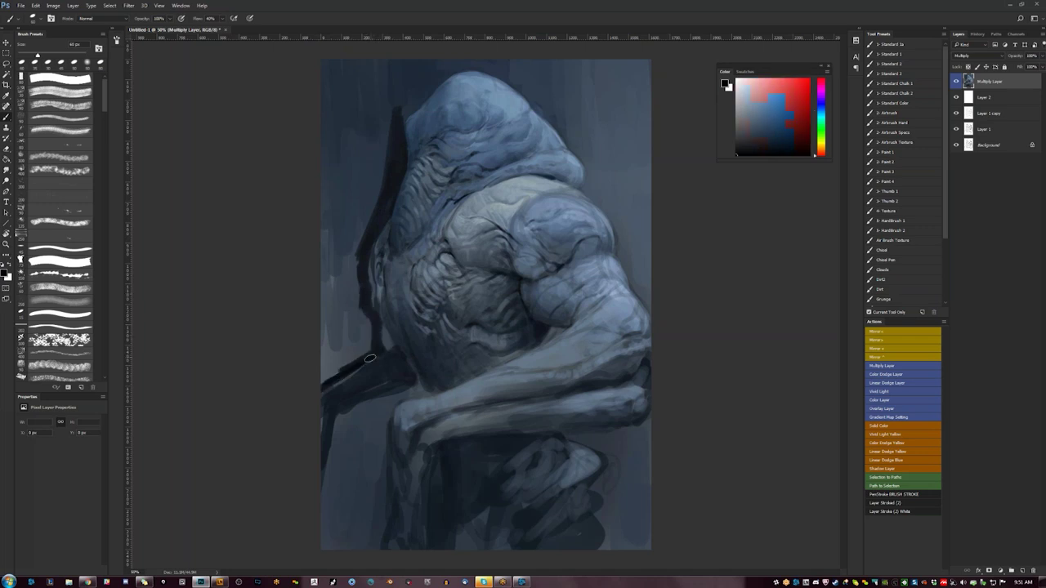
# - Fill the background between the chest and far arm with vertical near-black strokes, and mirror the canvas
pyautogui.keyDown('alt'); pyautogui.click(342, 379); pyautogui.keyUp('alt')
pyautogui.moveTo(371, 336)
pyautogui.mouseDown()
pyautogui.moveTo(345, 322)
pyautogui.moveTo(355, 360)
pyautogui.moveTo(333, 372)
pyautogui.mouseUp()
pyautogui.moveTo(335, 281)
pyautogui.mouseDown()
pyautogui.moveTo(345, 334)
pyautogui.moveTo(338, 362)
pyautogui.moveTo(338, 299)
pyautogui.moveTo(361, 266)
pyautogui.moveTo(354, 273)
pyautogui.moveTo(352, 245)
pyautogui.moveTo(325, 258)
pyautogui.moveTo(332, 215)
pyautogui.mouseUp()
pyautogui.hotkey('ctrl', 'shift', 'h')
# - Set the colour to black and the brush size to 70 px, and fill the gap between the upper arm and torso
pyautogui.press('d')
pyautogui.press('[')
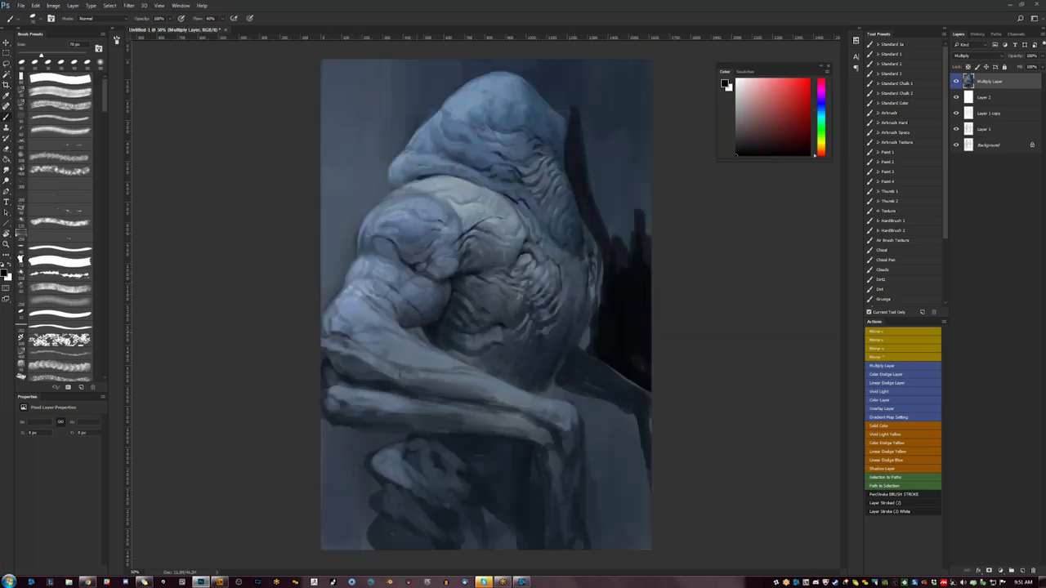
pyautogui.moveTo(407, 327); pyautogui.dragTo(419, 333)
pyautogui.press('z')
pyautogui.keyDown('alt'); pyautogui.click(578, 332); pyautogui.keyUp('alt')
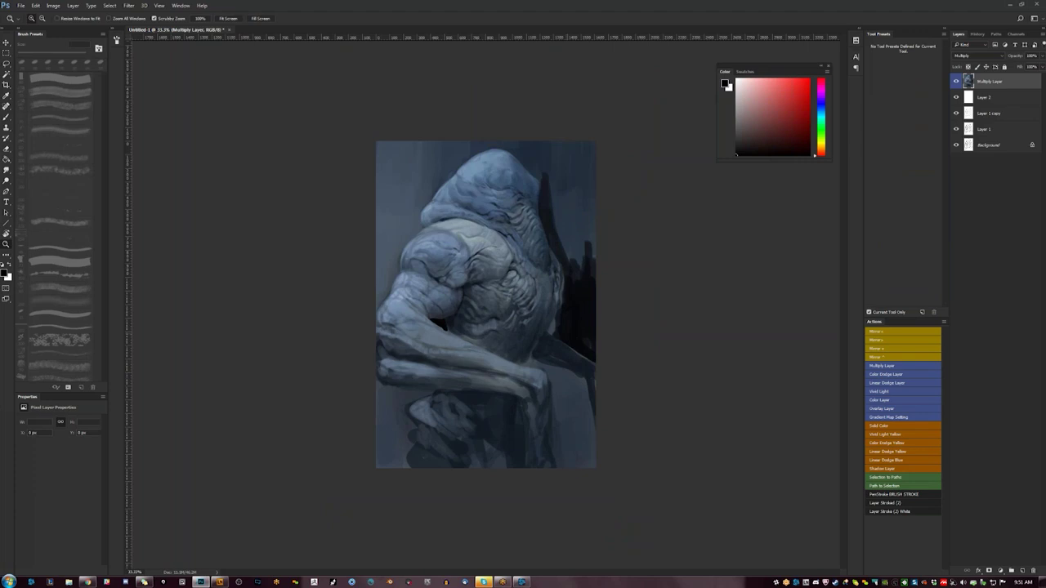
pyautogui.hotkey('ctrl', '=')
pyautogui.press('b')
# - Paint black strokes beneath the far arm beside the near wrist, and sample the resulting near-black
pyautogui.moveTo(560, 387)
pyautogui.mouseDown()
pyautogui.moveTo(551, 390)
pyautogui.moveTo(634, 419)
pyautogui.moveTo(629, 410)
pyautogui.moveTo(630, 442)
pyautogui.moveTo(570, 404)
pyautogui.moveTo(587, 410)
pyautogui.moveTo(585, 449)
pyautogui.mouseUp()
pyautogui.moveTo(585, 408)
pyautogui.mouseDown()
pyautogui.moveTo(589, 495)
pyautogui.moveTo(591, 478)
pyautogui.mouseUp()
pyautogui.moveTo(590, 409)
pyautogui.mouseDown()
pyautogui.moveTo(606, 408)
pyautogui.moveTo(595, 437)
pyautogui.mouseUp()
pyautogui.keyDown('alt'); pyautogui.click(590, 408); pyautogui.keyUp('alt')
# - Extend the background below the far arm toward the canvas edge with broad vertical near-black strokes
pyautogui.press(']')
pyautogui.press(']')
pyautogui.press(']')
pyautogui.moveTo(600, 415)
pyautogui.mouseDown()
pyautogui.moveTo(598, 462)
pyautogui.moveTo(617, 413)
pyautogui.moveTo(624, 477)
pyautogui.mouseUp()
pyautogui.moveTo(632, 441); pyautogui.dragTo(634, 510)
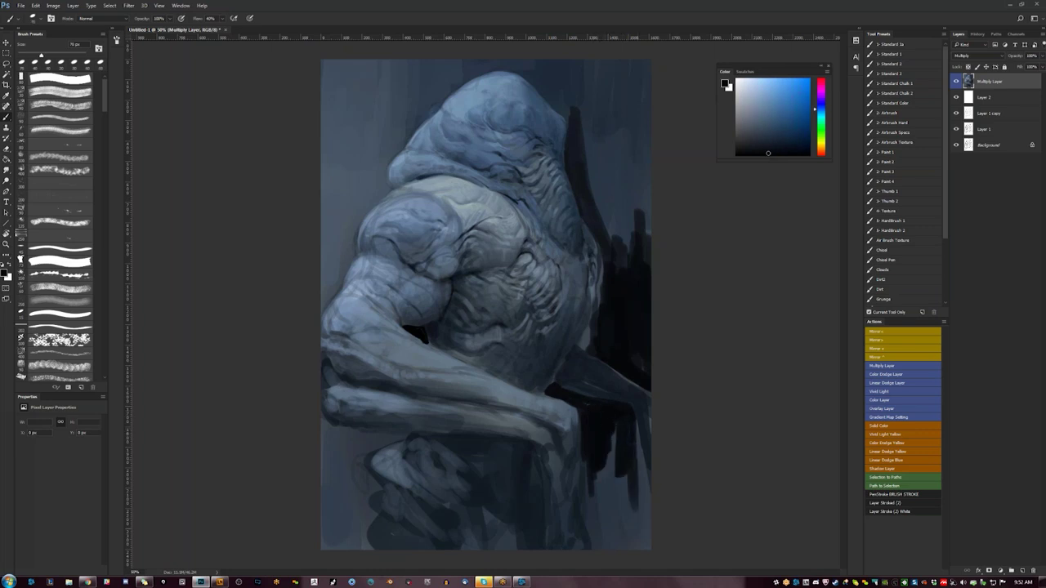
pyautogui.moveTo(596, 466); pyautogui.dragTo(601, 510)
pyautogui.moveTo(608, 435)
pyautogui.mouseDown()
pyautogui.moveTo(623, 500)
pyautogui.moveTo(636, 474)
pyautogui.mouseUp()
pyautogui.moveTo(639, 419)
pyautogui.mouseDown()
pyautogui.moveTo(642, 513)
pyautogui.moveTo(599, 531)
pyautogui.moveTo(600, 542)
pyautogui.mouseUp()
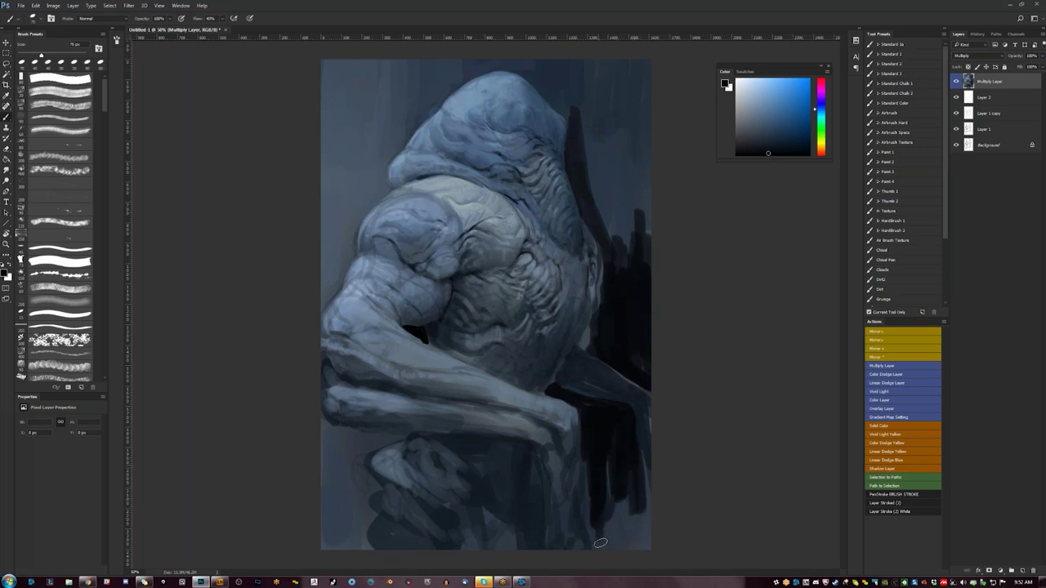
# - Mirror the canvas, fill the background below the elbow beside the thigh with vertical black strokes, and mirror it back
pyautogui.hotkey('ctrl', 'shift', 'h')
pyautogui.press('[')
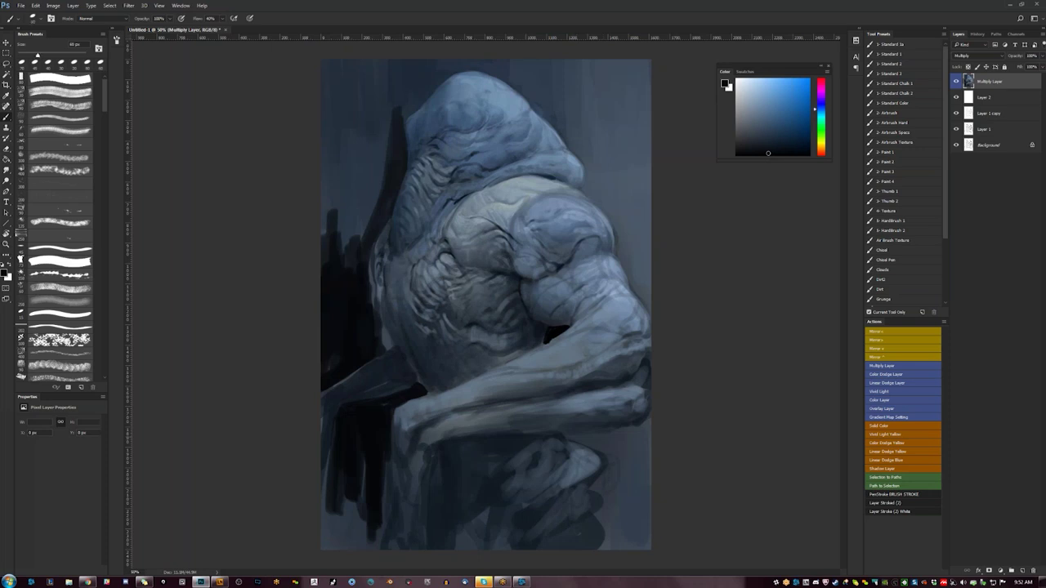
pyautogui.moveTo(570, 436)
pyautogui.mouseDown()
pyautogui.moveTo(590, 433)
pyautogui.moveTo(602, 451)
pyautogui.moveTo(605, 438)
pyautogui.moveTo(607, 450)
pyautogui.moveTo(637, 433)
pyautogui.moveTo(635, 481)
pyautogui.mouseUp()
pyautogui.moveTo(637, 445)
pyautogui.mouseDown()
pyautogui.moveTo(612, 452)
pyautogui.moveTo(614, 464)
pyautogui.moveTo(606, 455)
pyautogui.moveTo(597, 484)
pyautogui.moveTo(606, 549)
pyautogui.mouseUp()
pyautogui.moveTo(606, 480)
pyautogui.mouseDown()
pyautogui.moveTo(608, 546)
pyautogui.moveTo(619, 548)
pyautogui.mouseUp()
pyautogui.moveTo(622, 451); pyautogui.dragTo(630, 548)
pyautogui.press(']')
pyautogui.moveTo(634, 448)
pyautogui.mouseDown()
pyautogui.moveTo(636, 548)
pyautogui.moveTo(644, 433)
pyautogui.moveTo(633, 535)
pyautogui.moveTo(644, 549)
pyautogui.moveTo(616, 506)
pyautogui.moveTo(637, 545)
pyautogui.mouseUp()
pyautogui.press(']')
pyautogui.press(']')
pyautogui.press(']')
pyautogui.press('F2')
pyautogui.press(']')
pyautogui.press(']')
pyautogui.press(']')
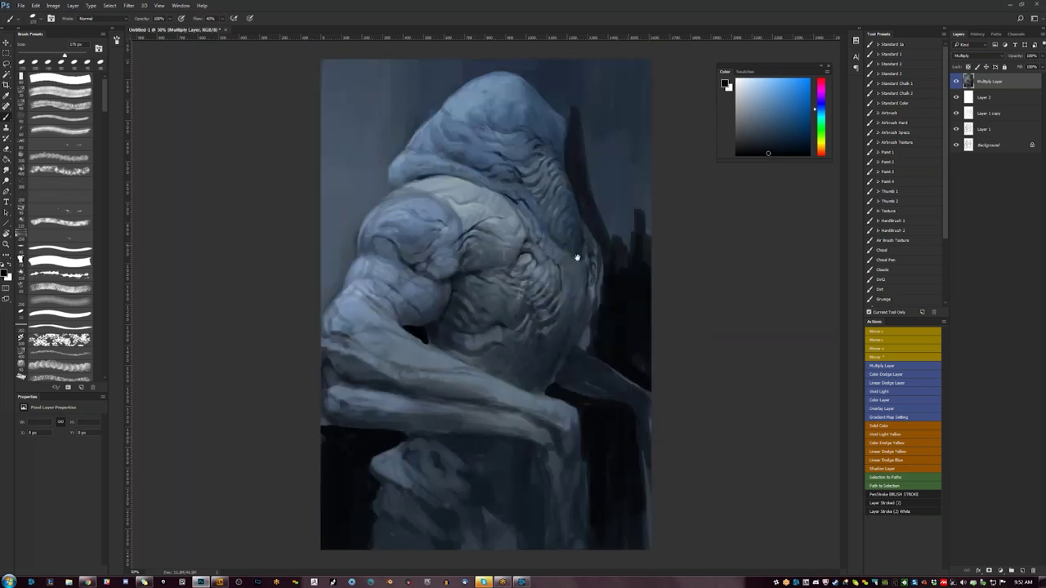
# - Sample the pale blue at the outer edge of the near arm and set the brush size to 50 px
pyautogui.press('f')
pyautogui.moveTo(557, 323); pyautogui.dragTo(523, 298)
pyautogui.keyDown('alt'); pyautogui.click(356, 275); pyautogui.keyUp('alt')
pyautogui.press('[')
pyautogui.press('[')
pyautogui.press('[')
pyautogui.press('[')
pyautogui.press('[')
pyautogui.press('[')
pyautogui.press('[')
pyautogui.press('[')
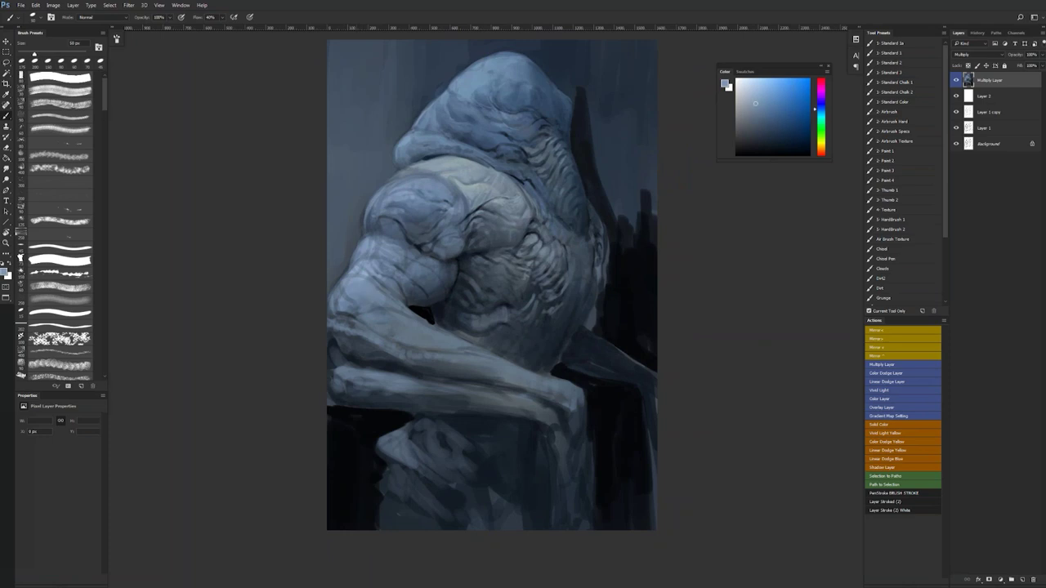
# - Resample the pale blue of the near arm just above the elbow and set the brush size to 45 px
pyautogui.keyDown('alt'); pyautogui.click(357, 282); pyautogui.keyUp('alt')
pyautogui.keyDown('alt'); pyautogui.click(357, 276); pyautogui.keyUp('alt')
pyautogui.press('[')
pyautogui.press('[')
pyautogui.press('[')
pyautogui.press('[')
pyautogui.press(']')
pyautogui.press(']')
pyautogui.press(']')
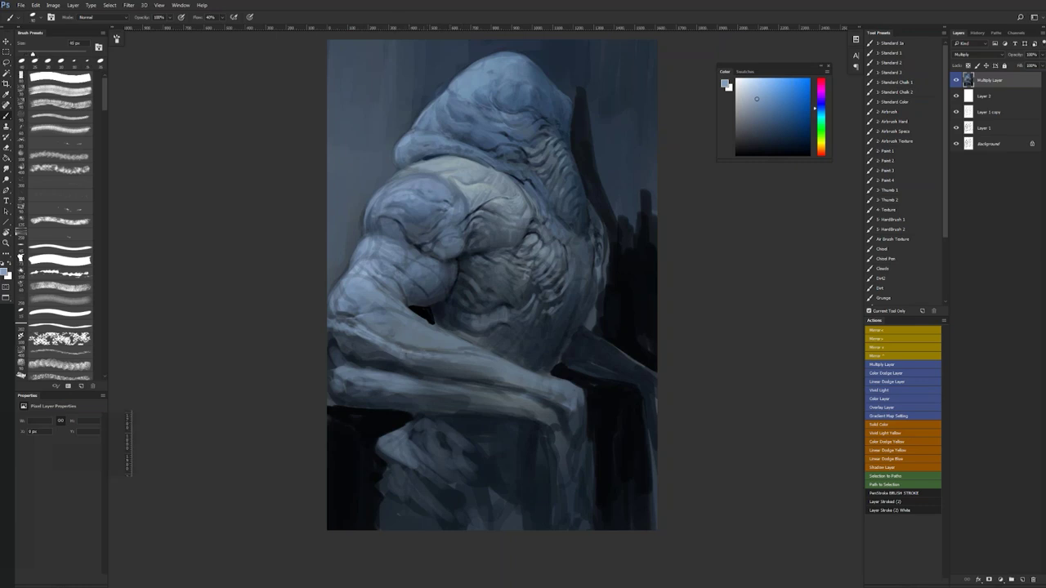
# - Sample a darker blue between the near forearms and paint short shading strokes along the arm toward the wrist
pyautogui.keyDown('alt'); pyautogui.click(393, 353); pyautogui.keyUp('alt')
pyautogui.keyDown('alt'); pyautogui.click(396, 354); pyautogui.keyUp('alt')
pyautogui.moveTo(392, 353); pyautogui.dragTo(405, 357)
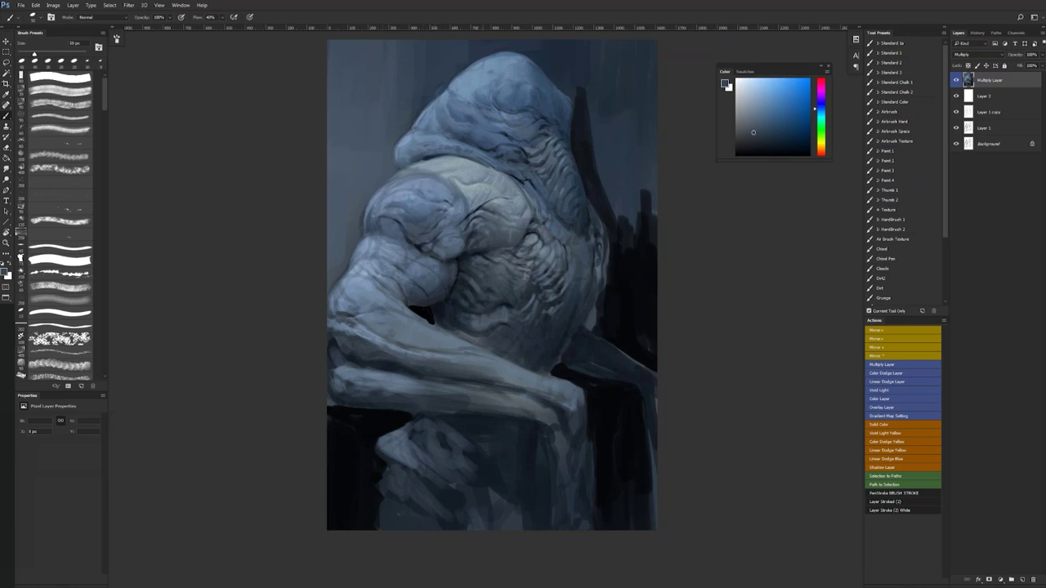
pyautogui.moveTo(501, 373); pyautogui.dragTo(531, 384)
# - Reset the colours to default black and set the brush size to 40 px while checking the mirrored canvas
pyautogui.hotkey('ctrl', 'shift', 'h')
pyautogui.press('d')
pyautogui.press('[')
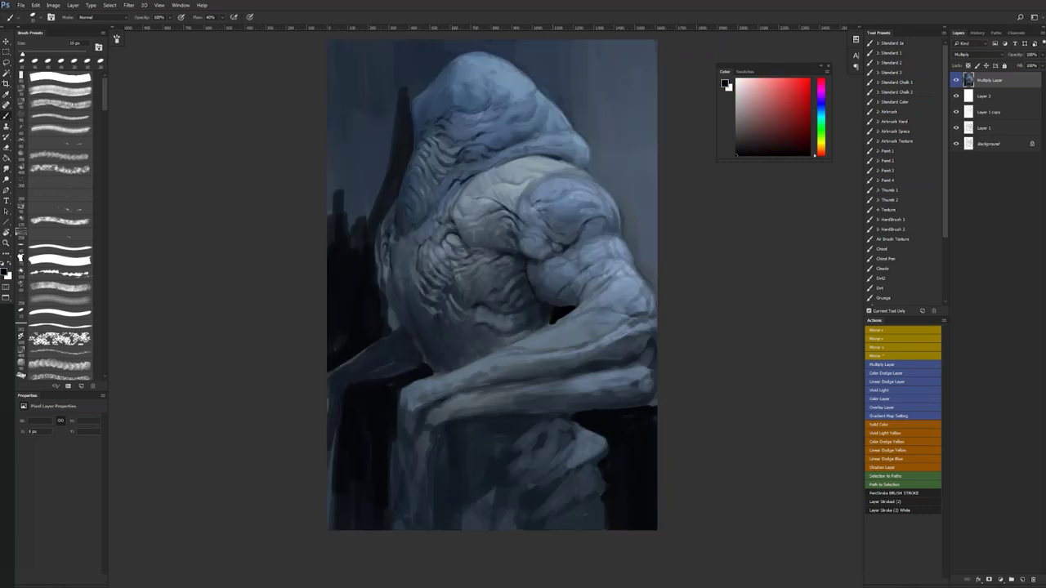
pyautogui.press(']')
pyautogui.press(']')
pyautogui.press(']')
pyautogui.hotkey('ctrl', 'shift', 'h')
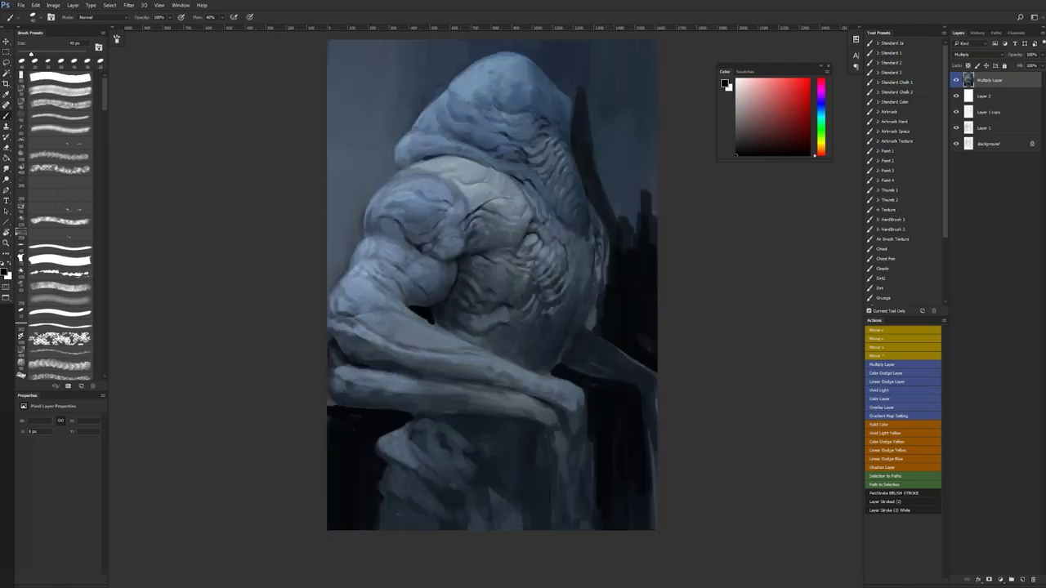
# - Sample dark blues near the elbow and paint shadow strokes between the two bony parts of the near forearm
pyautogui.keyDown('alt'); pyautogui.click(347, 364); pyautogui.keyUp('alt')
pyautogui.keyDown('alt'); pyautogui.click(347, 363); pyautogui.keyUp('alt')
pyautogui.moveTo(350, 365); pyautogui.dragTo(353, 343)
pyautogui.keyDown('alt'); pyautogui.click(356, 366); pyautogui.keyUp('alt')
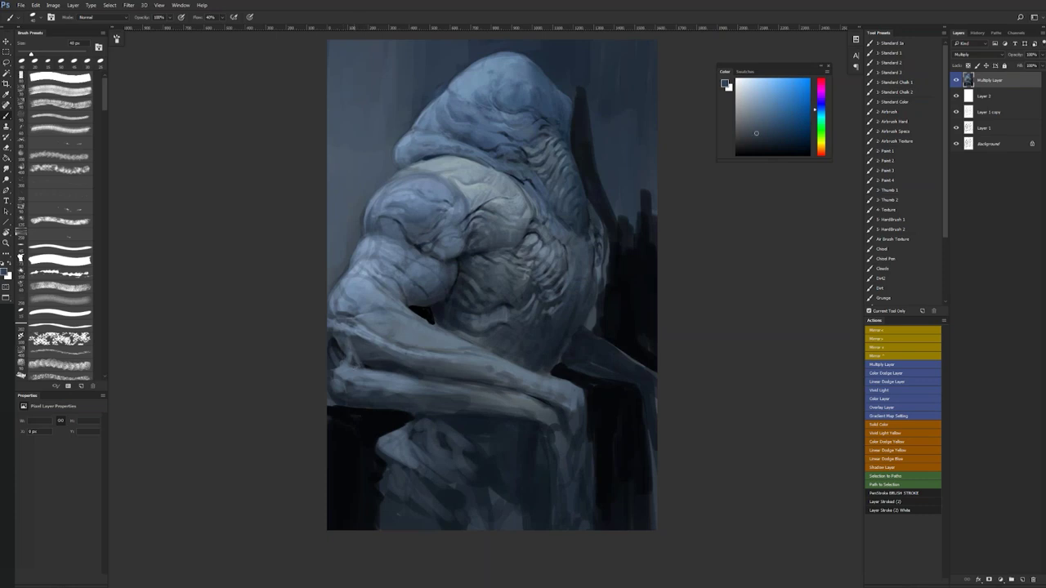
pyautogui.moveTo(358, 369); pyautogui.dragTo(383, 379)
pyautogui.keyDown('alt'); pyautogui.click(477, 378); pyautogui.keyUp('alt')
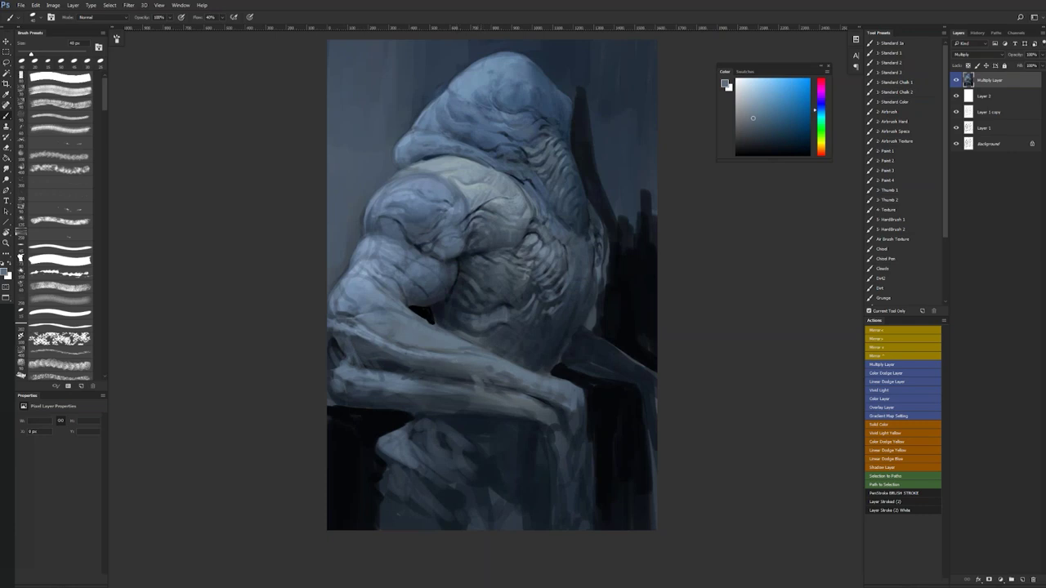
# - Mirror the canvas, reset the colour to black, and paint a narrow dark gap between the near wrist and the body
pyautogui.press('z')
pyautogui.keyDown('alt'); pyautogui.click(562, 425); pyautogui.keyUp('alt')
pyautogui.keyDown('alt'); pyautogui.click(562, 424); pyautogui.keyUp('alt')
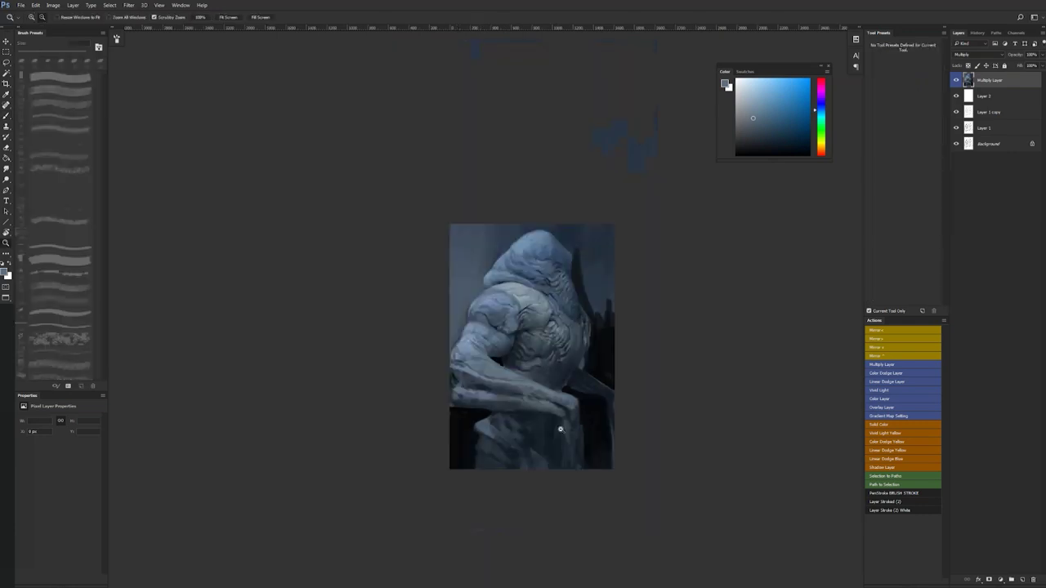
pyautogui.press('F2')
pyautogui.hotkey('ctrl', '+')
pyautogui.hotkey('ctrl', '+')
pyautogui.press('b')
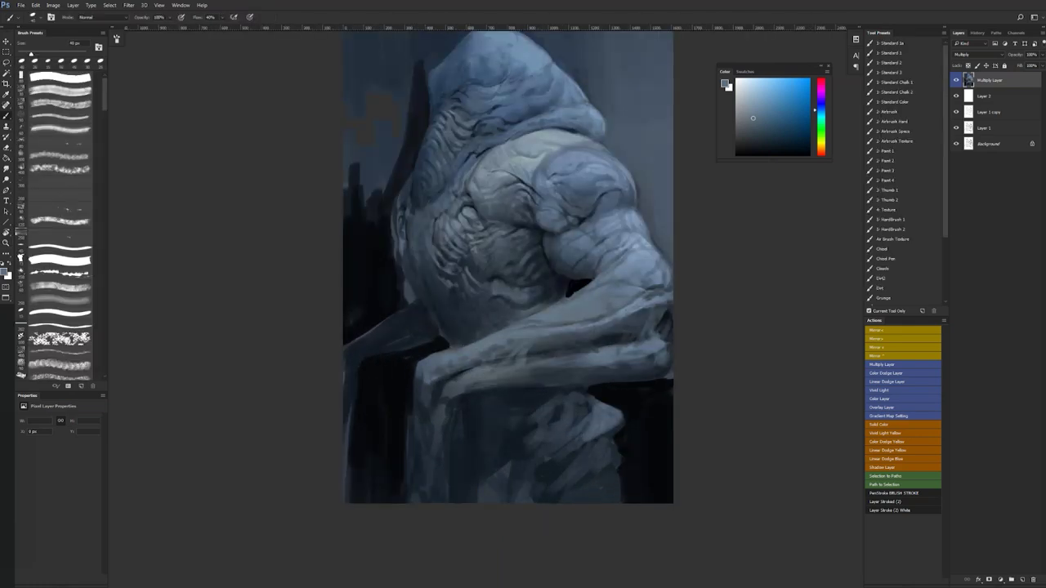
pyautogui.press('d')
pyautogui.moveTo(461, 410); pyautogui.dragTo(460, 451)
# - Mirror the canvas back, sample dark tones, and retouch the lower front edge of the chest with a short stroke
pyautogui.press('z')
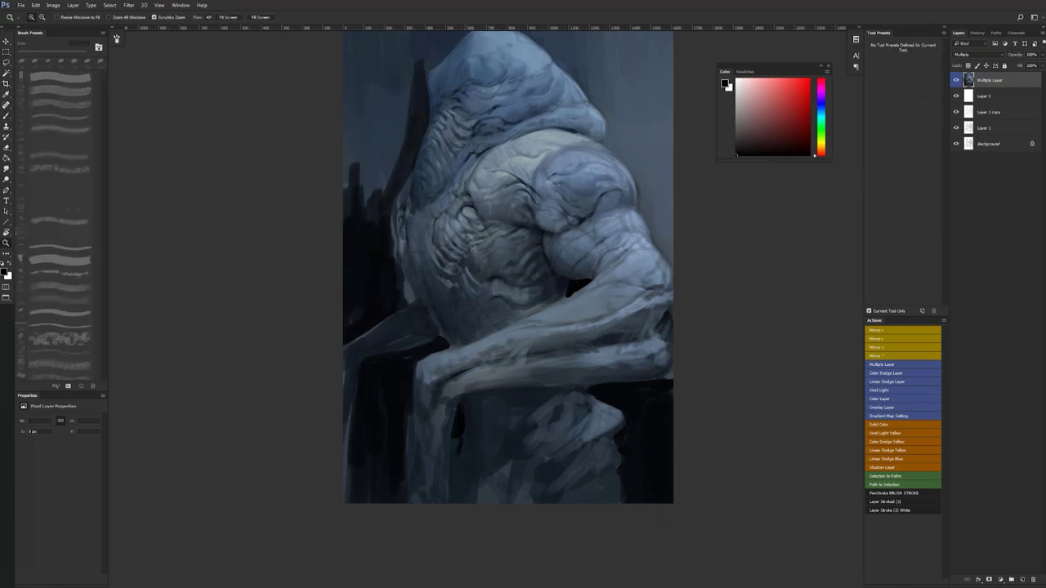
pyautogui.keyDown('alt'); pyautogui.click(468, 488); pyautogui.keyUp('alt')
pyautogui.press('F2')
pyautogui.click(523, 455)
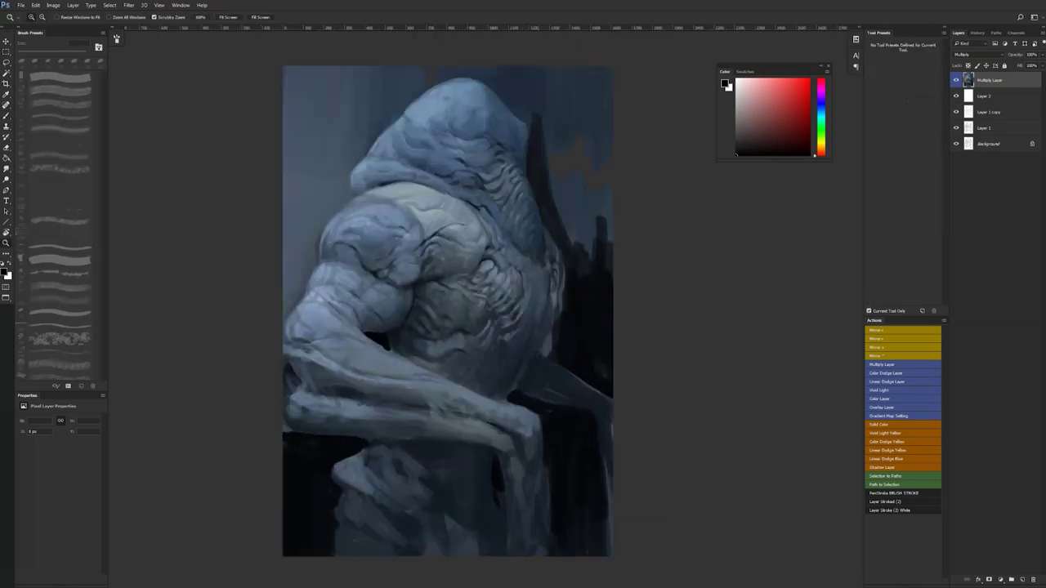
pyautogui.press('b')
pyautogui.keyDown('alt'); pyautogui.click(520, 384); pyautogui.keyUp('alt')
pyautogui.keyDown('alt'); pyautogui.click(518, 386); pyautogui.keyUp('alt')
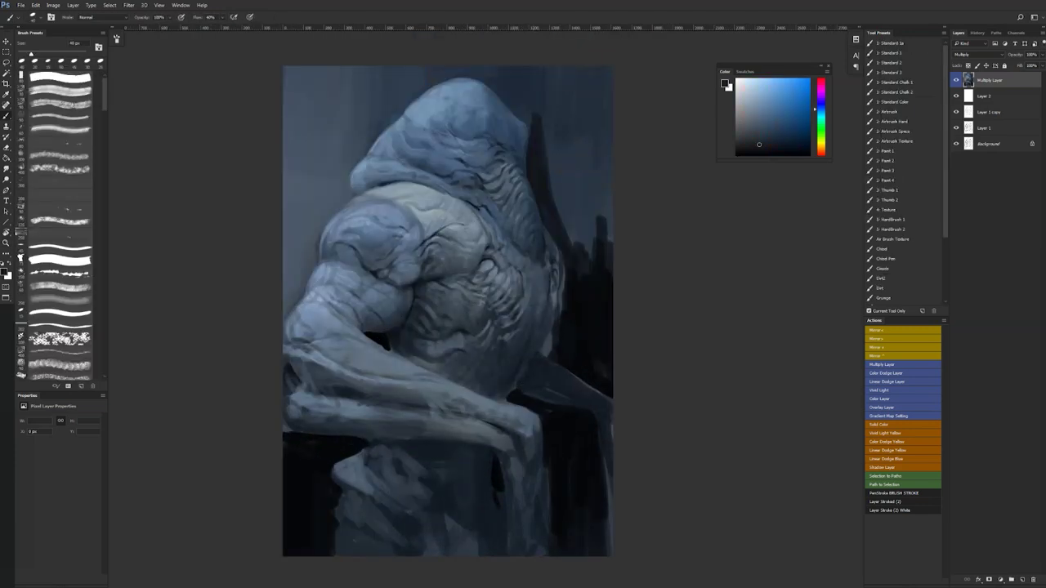
pyautogui.keyDown('alt'); pyautogui.click(554, 321); pyautogui.keyUp('alt')
pyautogui.moveTo(556, 321); pyautogui.dragTo(553, 339)
pyautogui.keyDown('alt'); pyautogui.click(563, 320); pyautogui.keyUp('alt')
# - Mirror the canvas and display the painting full screen on black with the panels hidden
pyautogui.press('z')
pyautogui.keyDown('alt'); pyautogui.click(616, 408); pyautogui.keyUp('alt')
pyautogui.keyDown('alt'); pyautogui.click(616, 408); pyautogui.keyUp('alt')
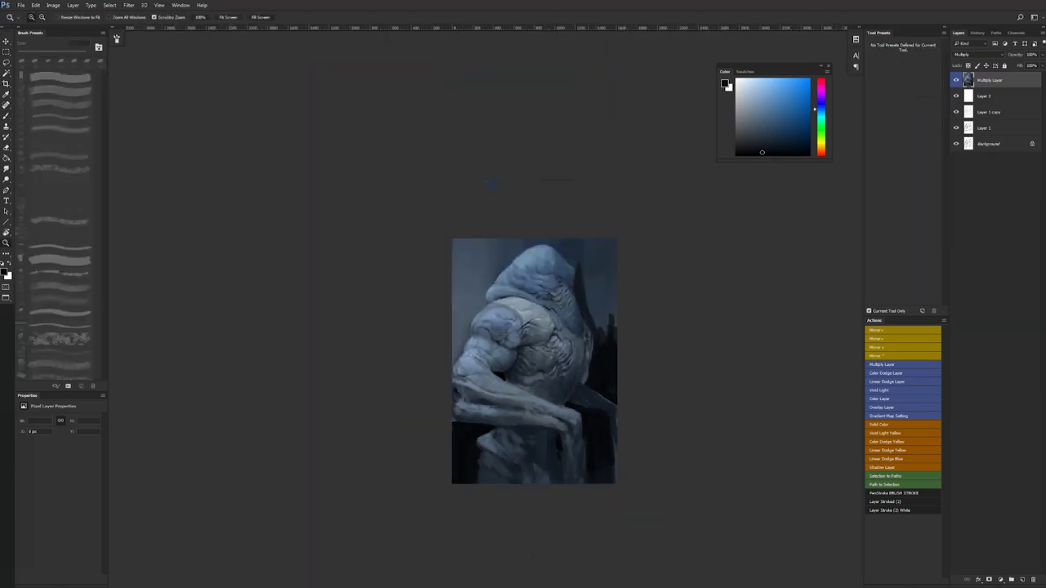
pyautogui.hotkey('ctrl', 'shift', 'h')
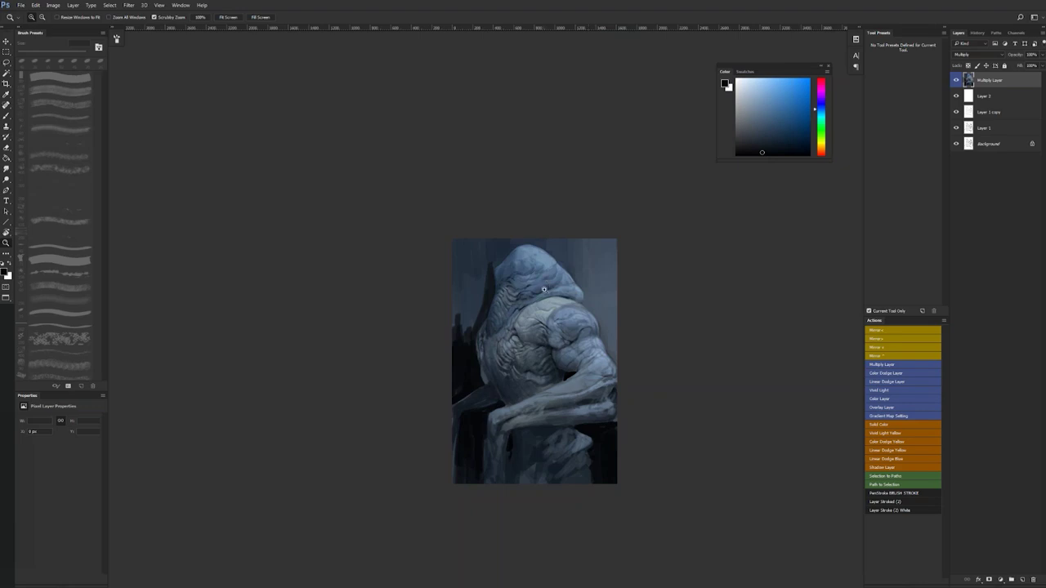
pyautogui.click(546, 288)
pyautogui.moveTo(535, 297); pyautogui.dragTo(520, 221)
pyautogui.press('f')
pyautogui.press('Tab')
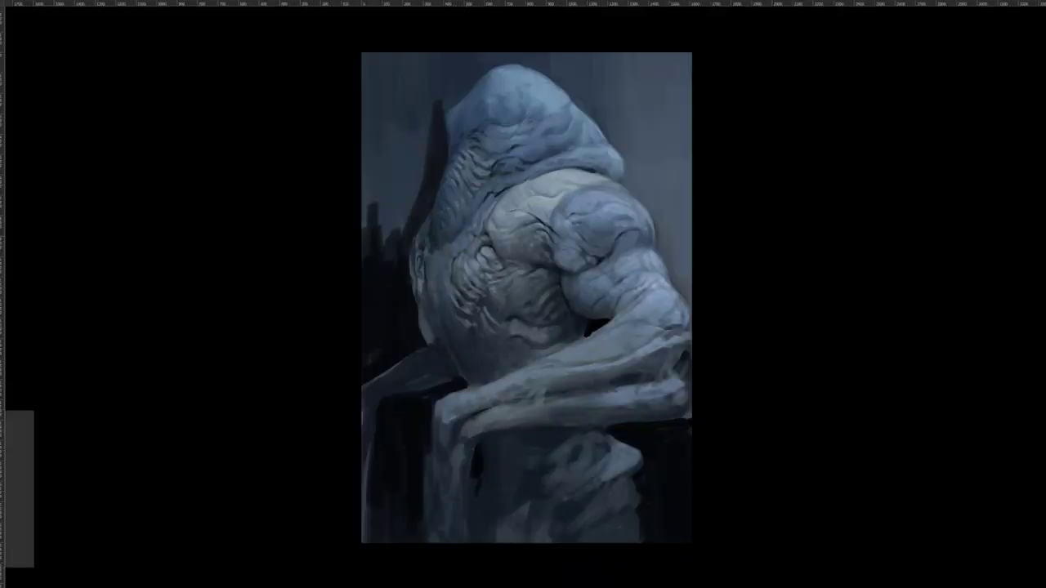
# - Enlarge the brush and darken the background in front of the head and chest with broad near-black strokes
pyautogui.moveTo(368, 173); pyautogui.dragTo(367, 222)
pyautogui.press(']')
pyautogui.press(']')
pyautogui.press(']')
pyautogui.moveTo(372, 77)
pyautogui.mouseDown()
pyautogui.moveTo(371, 187)
pyautogui.moveTo(401, 249)
pyautogui.moveTo(416, 169)
pyautogui.moveTo(408, 78)
pyautogui.moveTo(367, 180)
pyautogui.moveTo(385, 166)
pyautogui.moveTo(392, 42)
pyautogui.moveTo(396, 217)
pyautogui.moveTo(414, 163)
pyautogui.mouseUp()
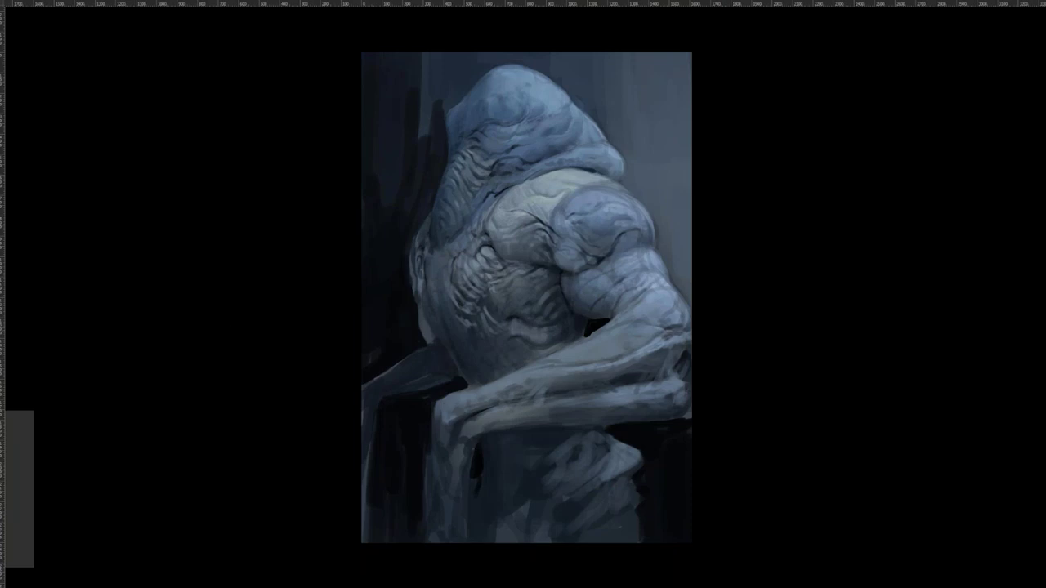
# - Mirror the canvas and fill the background behind the near shoulder and neck with near-black strokes
pyautogui.hotkey('ctrl', 'shift', 'h')
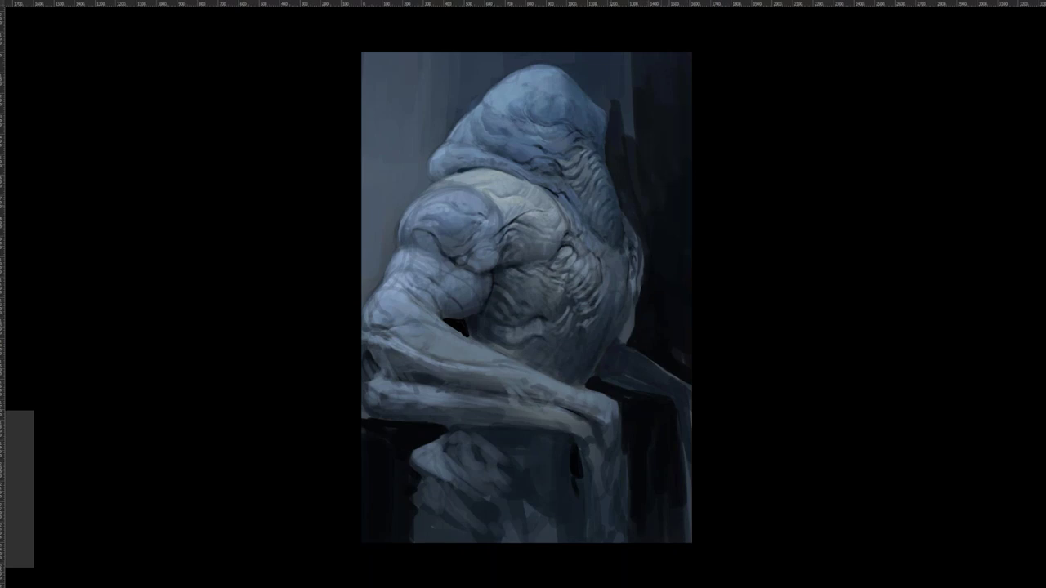
pyautogui.moveTo(362, 306)
pyautogui.mouseDown()
pyautogui.moveTo(393, 247)
pyautogui.moveTo(391, 207)
pyautogui.moveTo(363, 293)
pyautogui.mouseUp()
pyautogui.moveTo(365, 183)
pyautogui.mouseDown()
pyautogui.moveTo(367, 250)
pyautogui.moveTo(381, 254)
pyautogui.moveTo(387, 226)
pyautogui.mouseUp()
pyautogui.moveTo(372, 149)
pyautogui.mouseDown()
pyautogui.moveTo(382, 216)
pyautogui.moveTo(362, 184)
pyautogui.moveTo(373, 194)
pyautogui.moveTo(378, 143)
pyautogui.moveTo(387, 214)
pyautogui.mouseUp()
pyautogui.moveTo(391, 160)
pyautogui.mouseDown()
pyautogui.moveTo(389, 224)
pyautogui.moveTo(374, 212)
pyautogui.moveTo(390, 189)
pyautogui.mouseUp()
pyautogui.moveTo(396, 159)
pyautogui.mouseDown()
pyautogui.moveTo(393, 182)
pyautogui.moveTo(412, 191)
pyautogui.moveTo(419, 151)
pyautogui.mouseUp()
pyautogui.moveTo(404, 190)
pyautogui.mouseDown()
pyautogui.moveTo(395, 161)
pyautogui.moveTo(413, 197)
pyautogui.moveTo(399, 145)
pyautogui.moveTo(366, 131)
pyautogui.moveTo(372, 140)
pyautogui.moveTo(367, 57)
pyautogui.moveTo(387, 173)
pyautogui.moveTo(409, 89)
pyautogui.moveTo(427, 80)
pyautogui.moveTo(427, 106)
pyautogui.moveTo(429, 75)
pyautogui.moveTo(427, 157)
pyautogui.mouseUp()
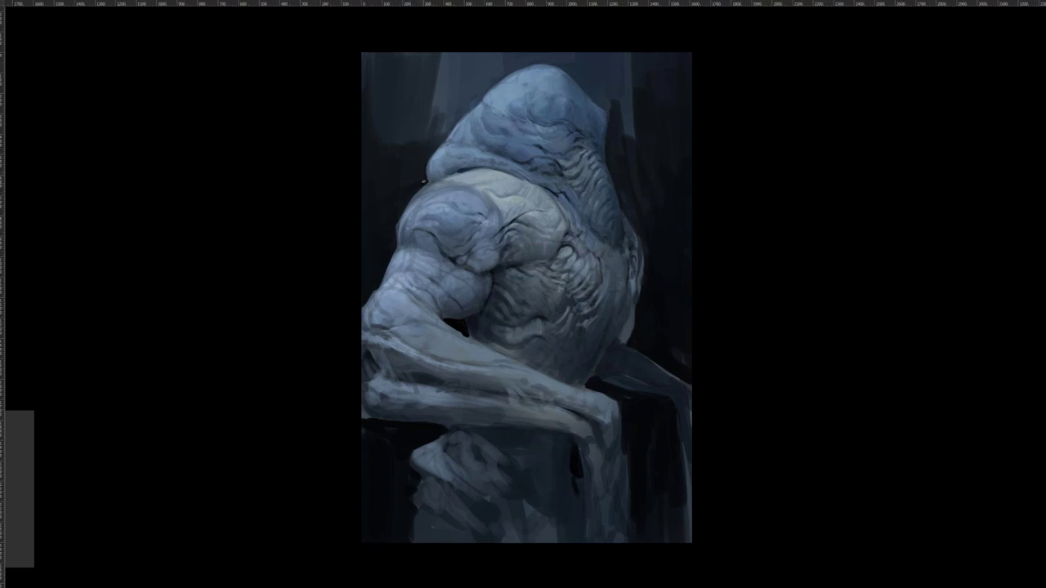
# - Tidy the dark background along the near shoulder, extend it upward behind the head, and check the mirrored canvas
pyautogui.moveTo(399, 217); pyautogui.dragTo(394, 239)
pyautogui.moveTo(383, 143)
pyautogui.mouseDown()
pyautogui.moveTo(366, 120)
pyautogui.moveTo(380, 185)
pyautogui.moveTo(400, 148)
pyautogui.mouseUp()
pyautogui.moveTo(408, 124)
pyautogui.mouseDown()
pyautogui.moveTo(408, 147)
pyautogui.moveTo(415, 123)
pyautogui.mouseUp()
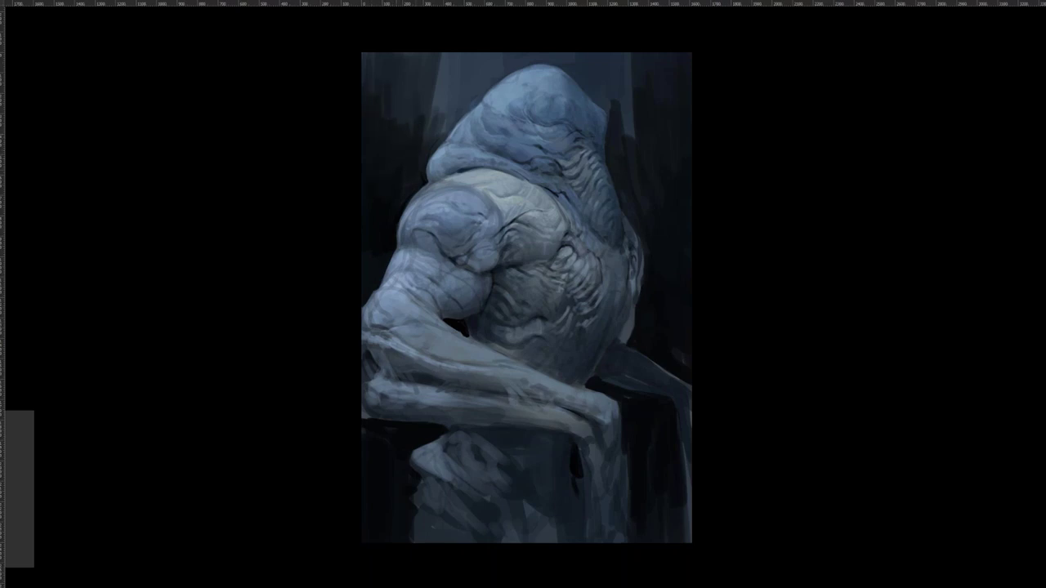
pyautogui.hotkey('ctrl', '-')
pyautogui.hotkey('ctrl', '-')
pyautogui.hotkey('ctrl', 'shift', 'h')
pyautogui.hotkey('ctrl', '+')
pyautogui.hotkey('ctrl', '+')
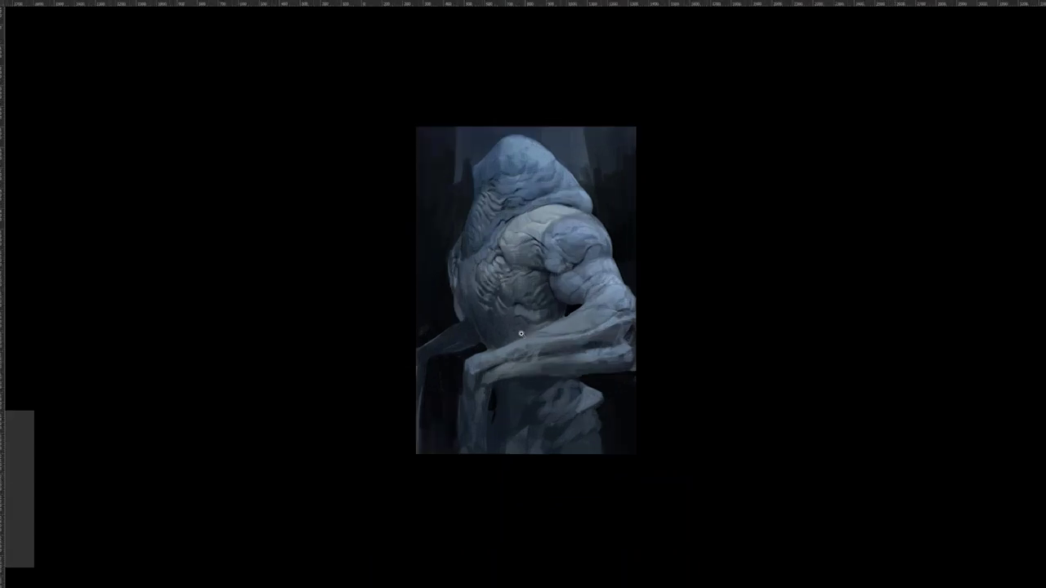
# - Paint over the lighter vertical streak in front of the head with dark vertical strokes
pyautogui.press('h')
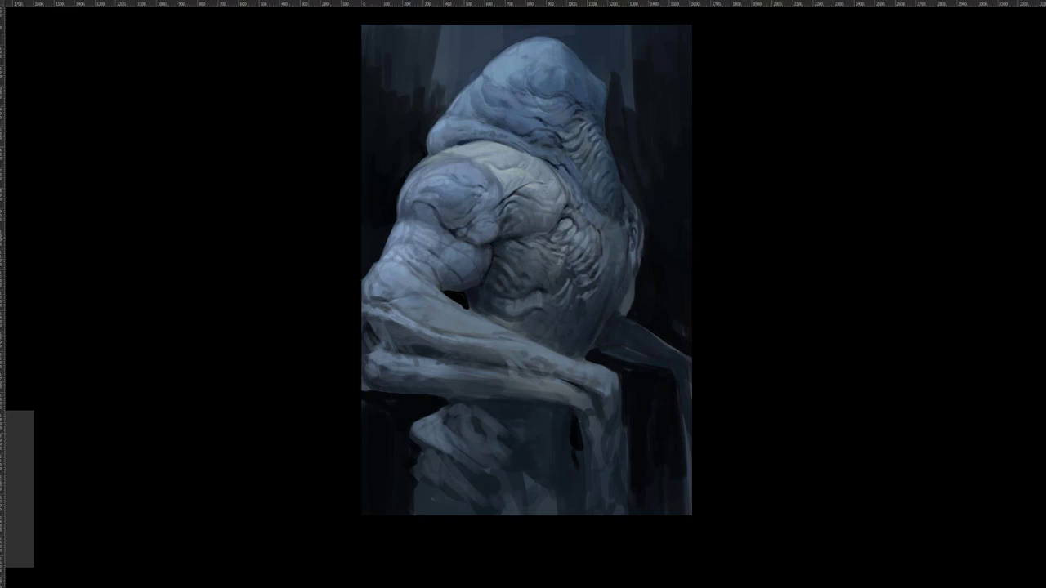
pyautogui.moveTo(490, 106); pyautogui.dragTo(472, 174)
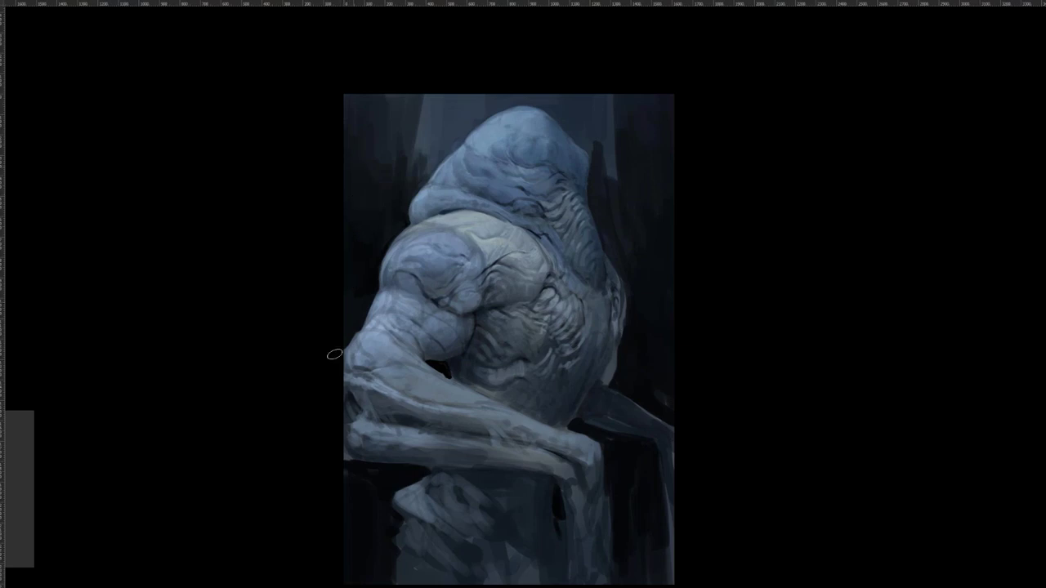
pyautogui.moveTo(604, 377); pyautogui.dragTo(592, 309)
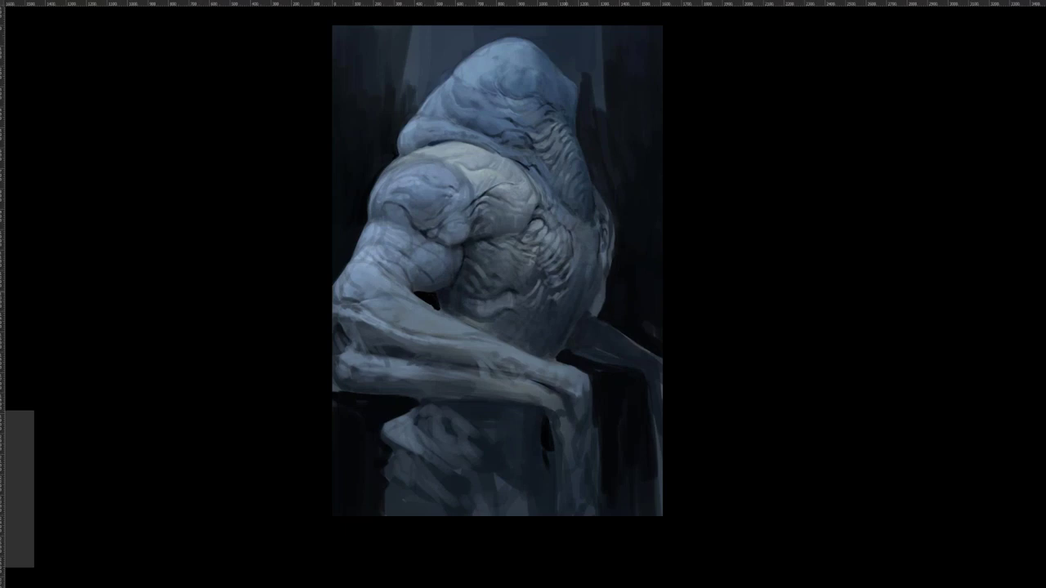
pyautogui.moveTo(592, 253); pyautogui.dragTo(571, 321)
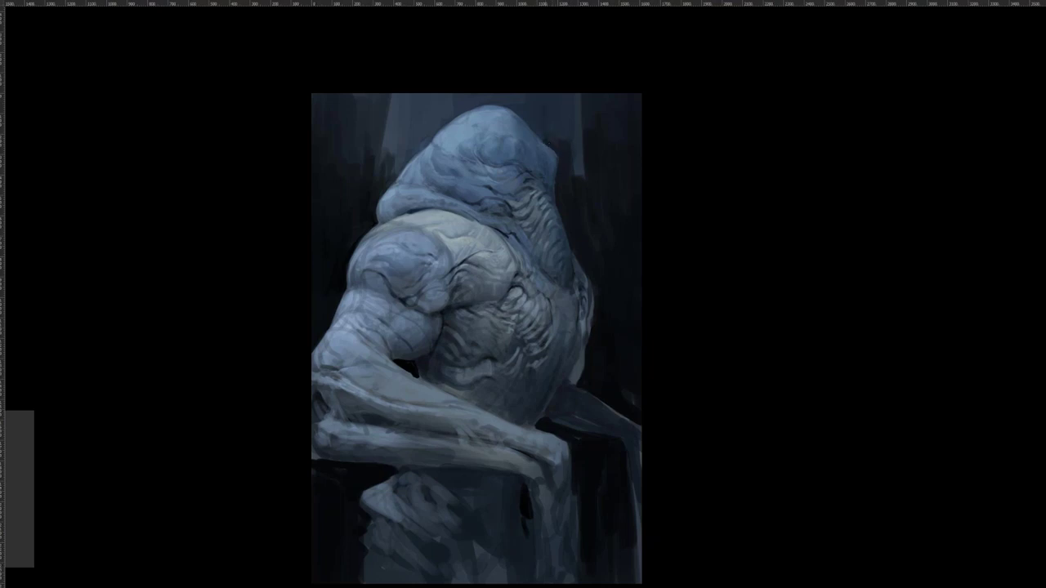
pyautogui.moveTo(563, 96); pyautogui.dragTo(571, 187)
pyautogui.moveTo(577, 114); pyautogui.dragTo(577, 173)
pyautogui.moveTo(580, 107); pyautogui.dragTo(580, 169)
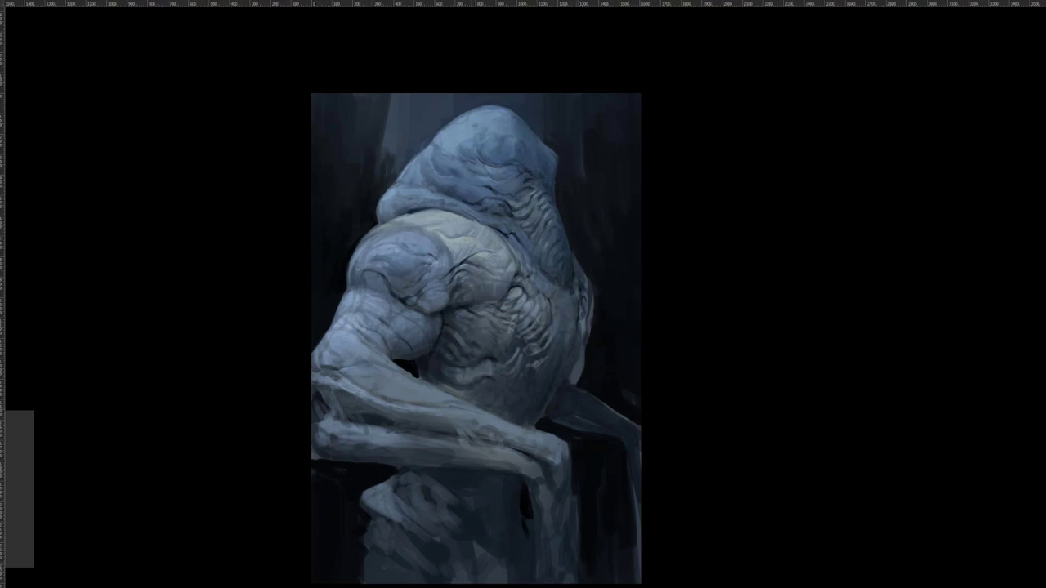
# - Darken the remaining light background behind the head up to the canvas top
pyautogui.moveTo(381, 159)
pyautogui.mouseDown()
pyautogui.moveTo(393, 106)
pyautogui.moveTo(387, 149)
pyautogui.mouseUp()
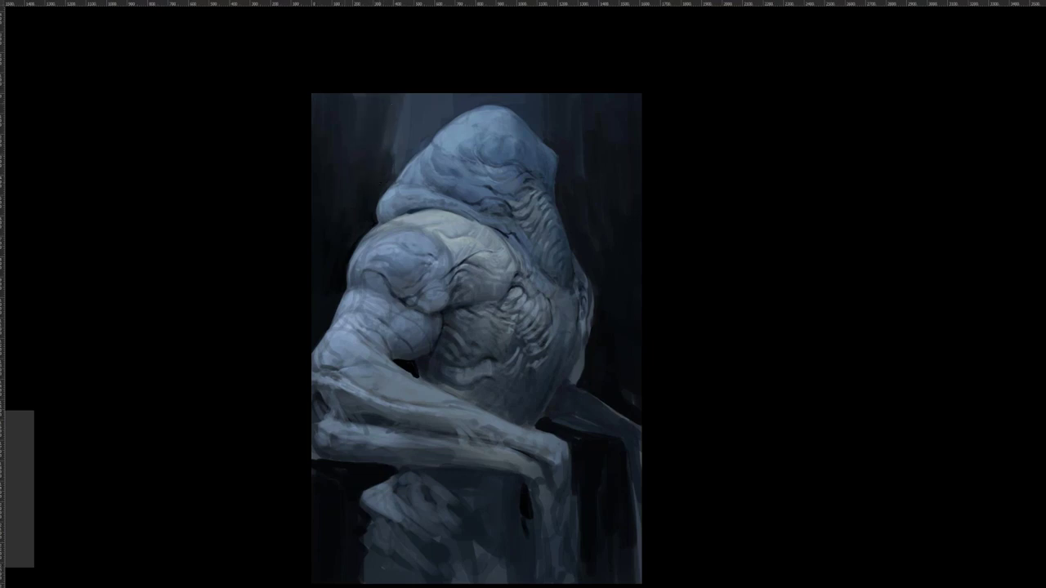
pyautogui.moveTo(387, 145)
pyautogui.mouseDown()
pyautogui.moveTo(401, 93)
pyautogui.moveTo(405, 164)
pyautogui.mouseUp()
pyautogui.moveTo(419, 96)
pyautogui.mouseDown()
pyautogui.moveTo(422, 140)
pyautogui.moveTo(433, 95)
pyautogui.moveTo(454, 92)
pyautogui.mouseUp()
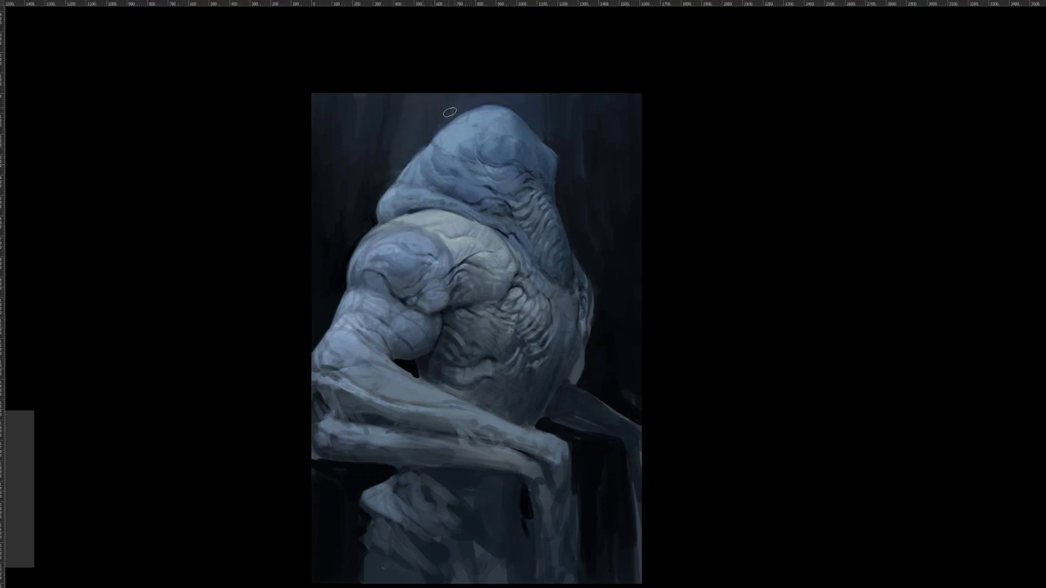
# - Mirror the canvas, paint dark contour strokes on the lower body beside the near wrist, and mirror it back
pyautogui.scroll(-2, 634, 245)
pyautogui.hotkey('ctrl', 'shift', 'h')
pyautogui.scroll(2, 615, 324)
pyautogui.moveTo(342, 470)
pyautogui.mouseDown()
pyautogui.moveTo(340, 500)
pyautogui.moveTo(360, 500)
pyautogui.mouseUp()
pyautogui.moveTo(445, 438); pyautogui.dragTo(445, 459)
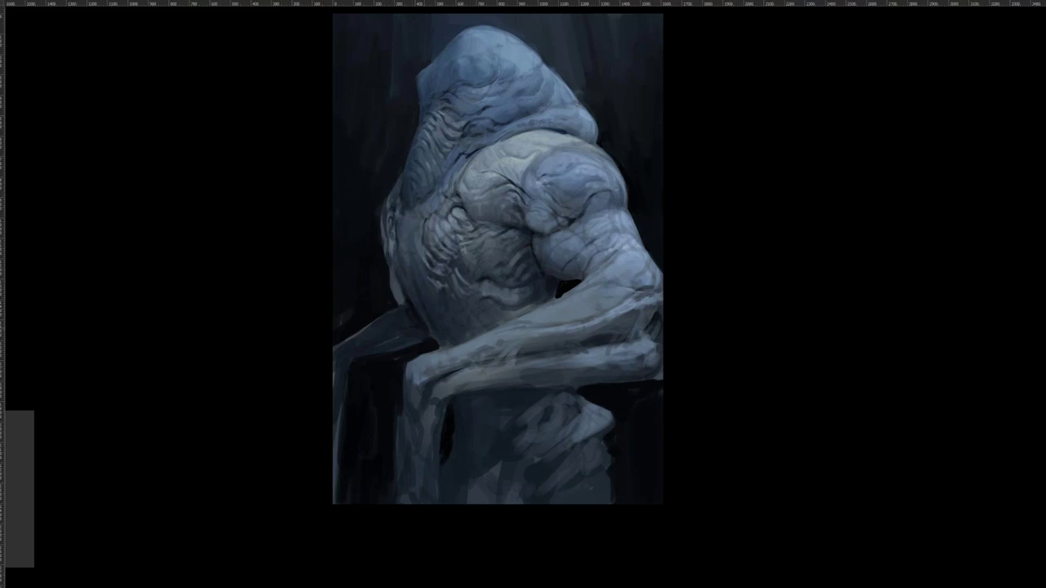
pyautogui.hotkey('ctrl', 'shift', 'h')
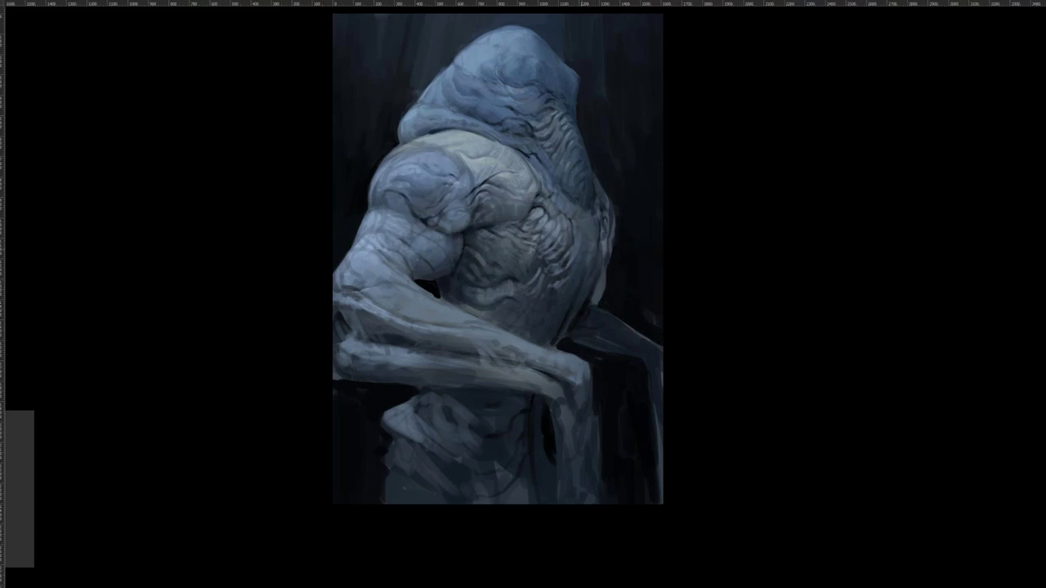
# - Check the figure's silhouette and balance in both orientations by mirroring the canvas twice
pyautogui.moveTo(496, 293); pyautogui.dragTo(459, 328)
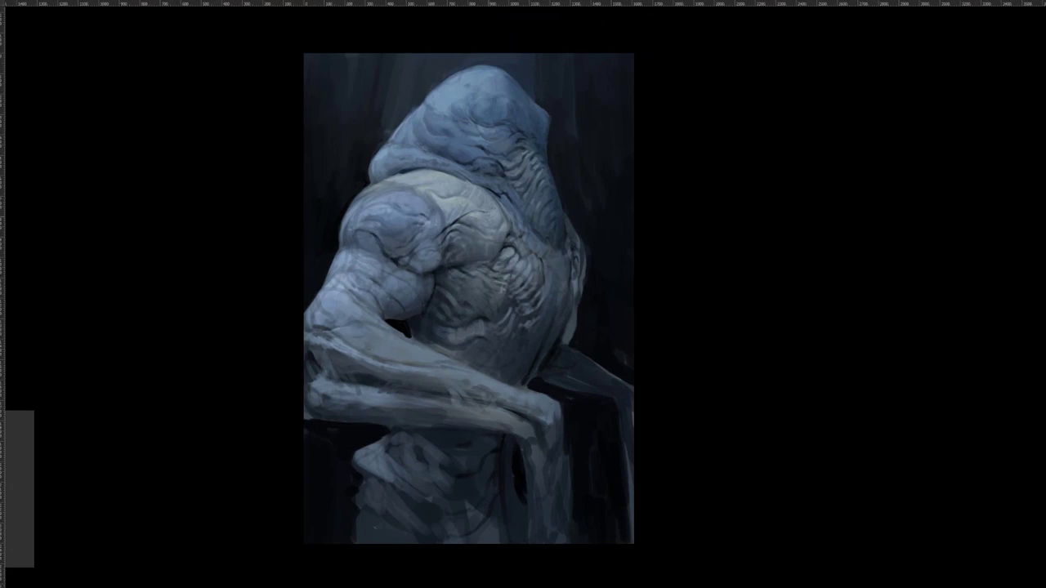
pyautogui.hotkey('ctrl', 'shift', 'h')
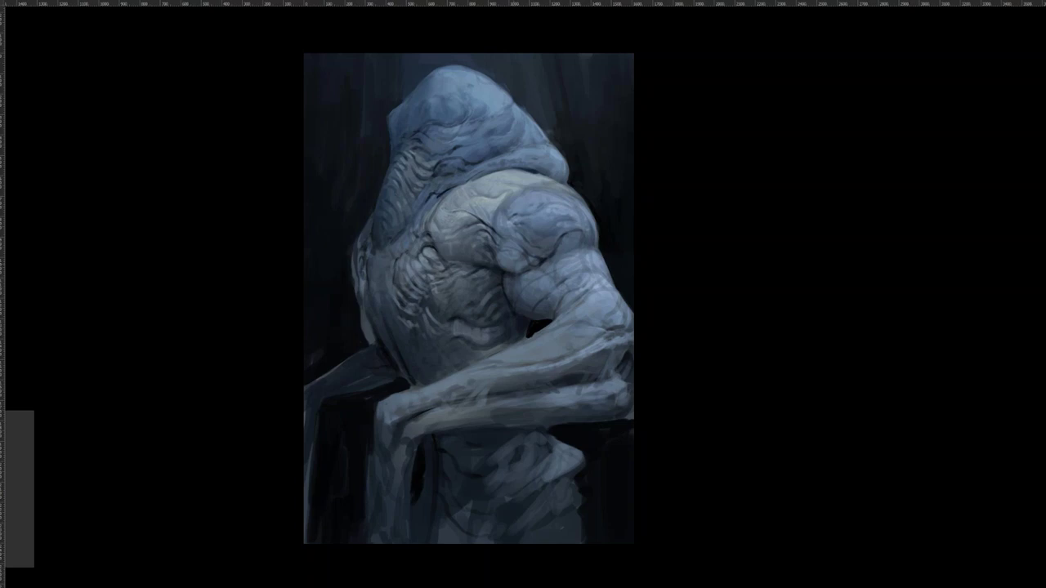
pyautogui.scroll(1, 457, 234)
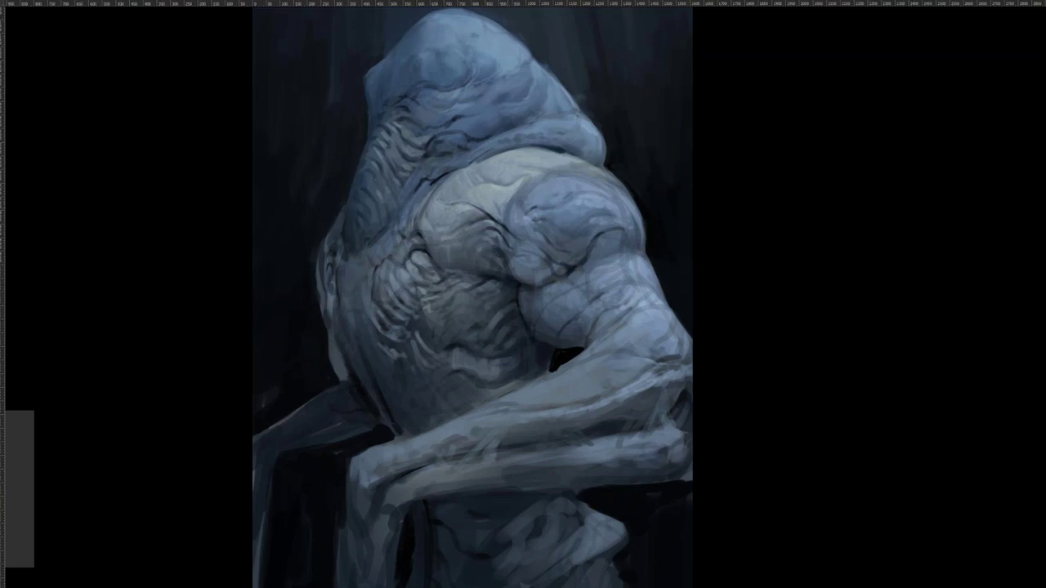
pyautogui.hotkey('ctrl', '-')
pyautogui.hotkey('ctrl', 'shift', 'h')
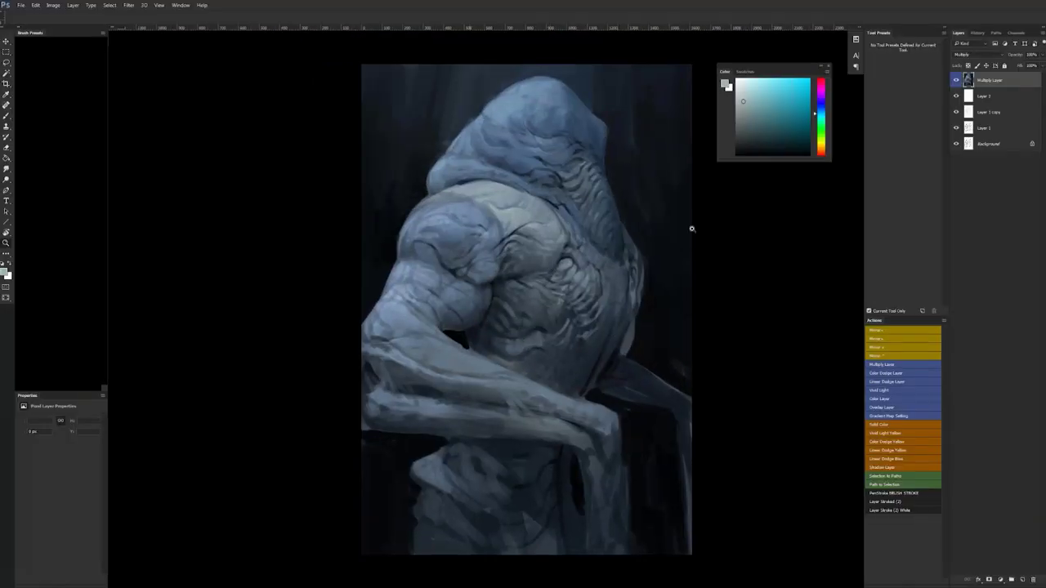
# - Mirror the canvas and paint along the upper edge of the head with blue sampled from it
pyautogui.moveTo(453, 297); pyautogui.dragTo(376, 277)
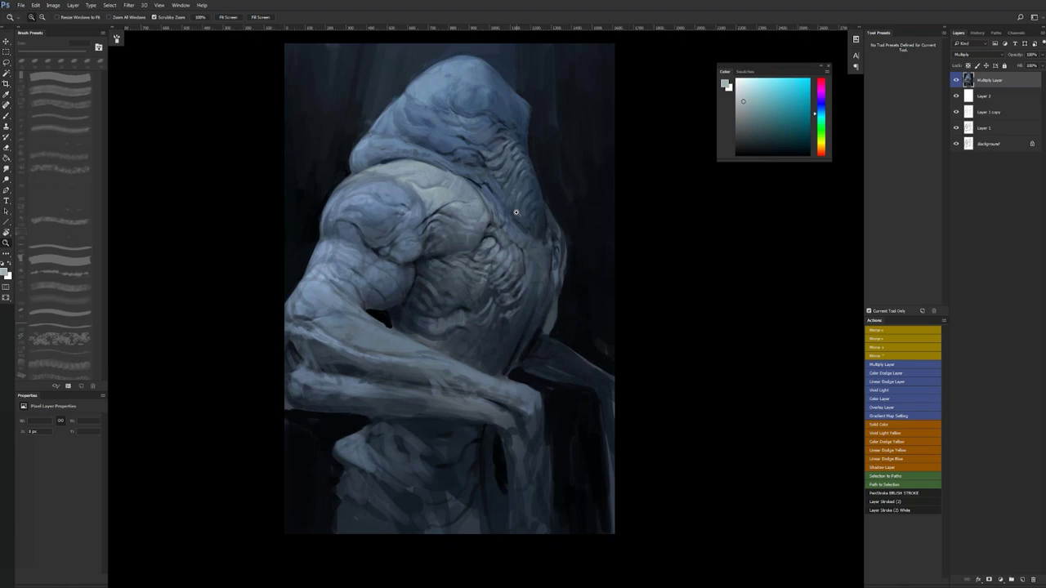
pyautogui.moveTo(464, 233); pyautogui.dragTo(487, 246)
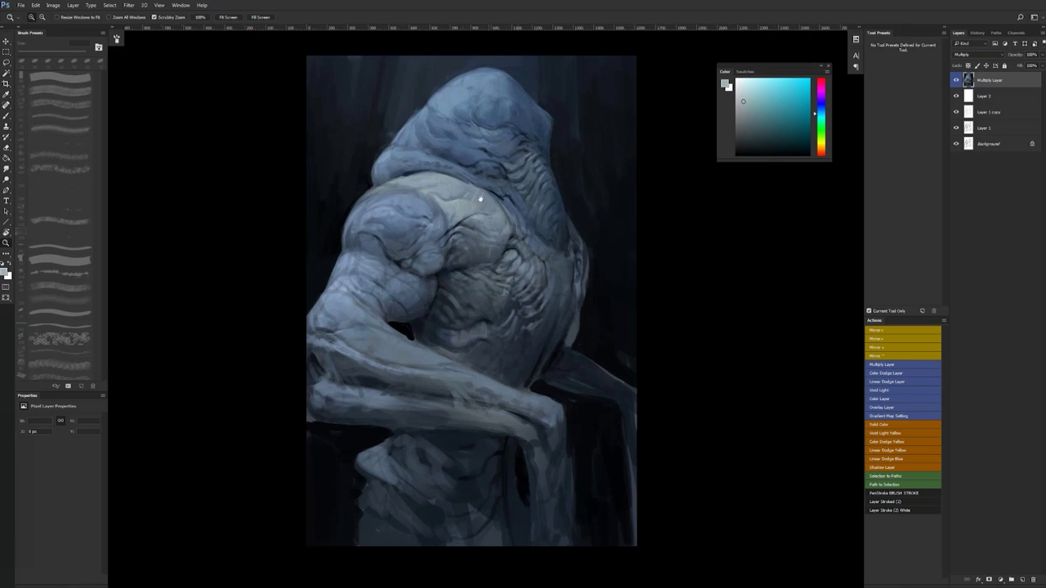
pyautogui.press('b')
pyautogui.keyDown('alt'); pyautogui.click(410, 200); pyautogui.keyUp('alt')
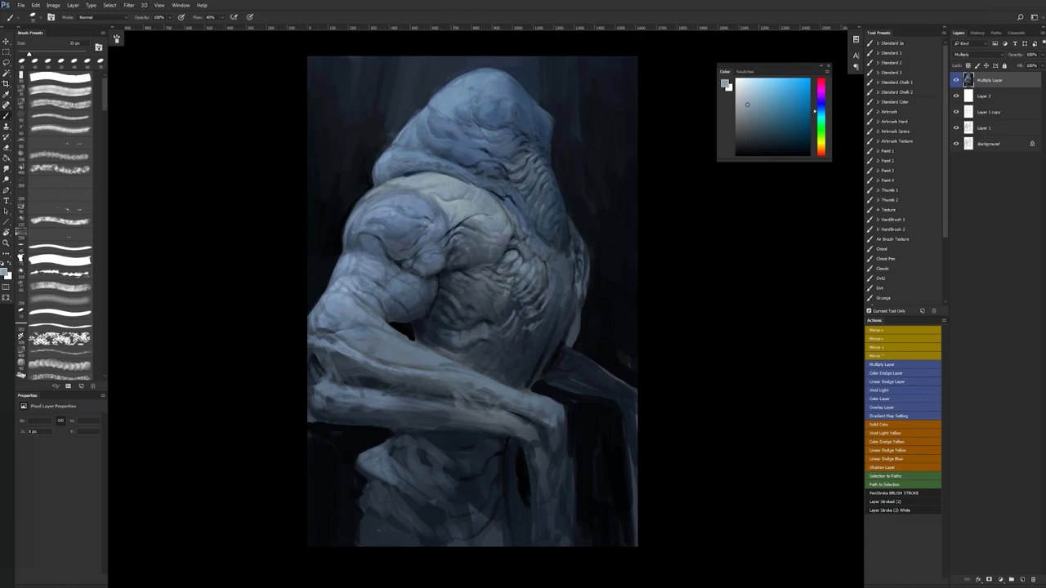
pyautogui.hotkey('ctrl', 'shift', 'h')
pyautogui.moveTo(472, 301); pyautogui.dragTo(470, 321)
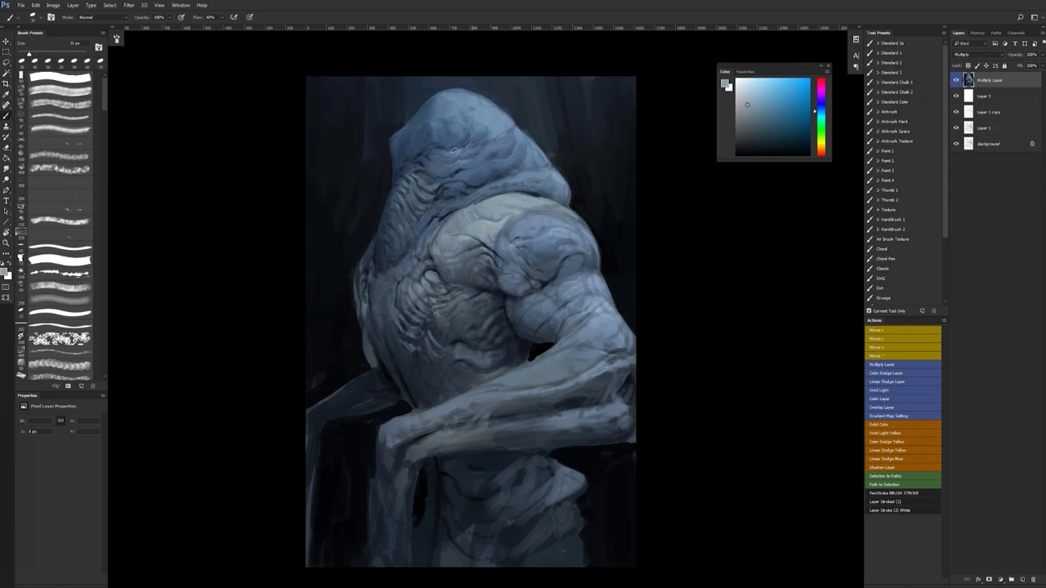
pyautogui.keyDown('alt'); pyautogui.click(441, 102); pyautogui.keyUp('alt')
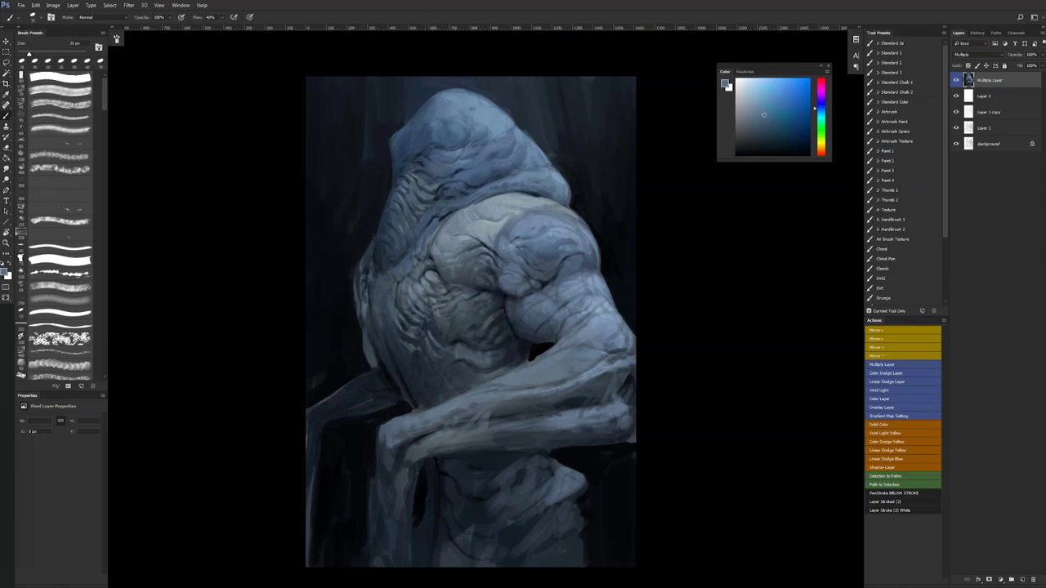
pyautogui.moveTo(419, 113)
pyautogui.mouseDown()
pyautogui.moveTo(418, 123)
pyautogui.moveTo(433, 112)
pyautogui.mouseUp()
# - Paint the crown of the head with a larger brush and a lighter blue, and mirror the canvas back
pyautogui.press(']')
pyautogui.press(']')
pyautogui.press(']')
pyautogui.press(']')
pyautogui.hotkey('ctrl', 'shift', 'h')
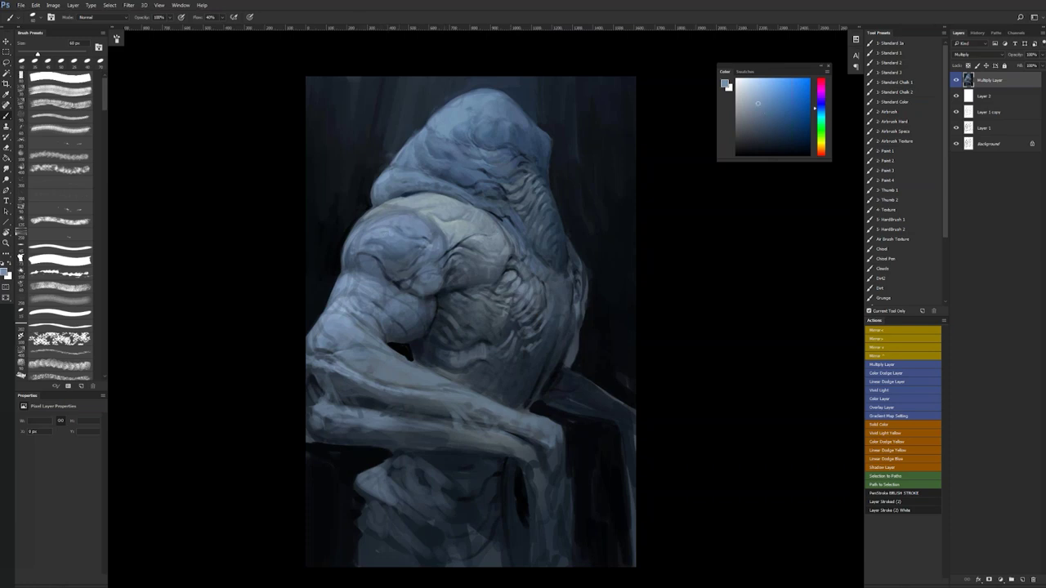
# - Paint a black stroke along the back edge of the upper arm with a 30 px brush
pyautogui.press('[')
pyautogui.press('[')
pyautogui.press('[')
pyautogui.press('d')
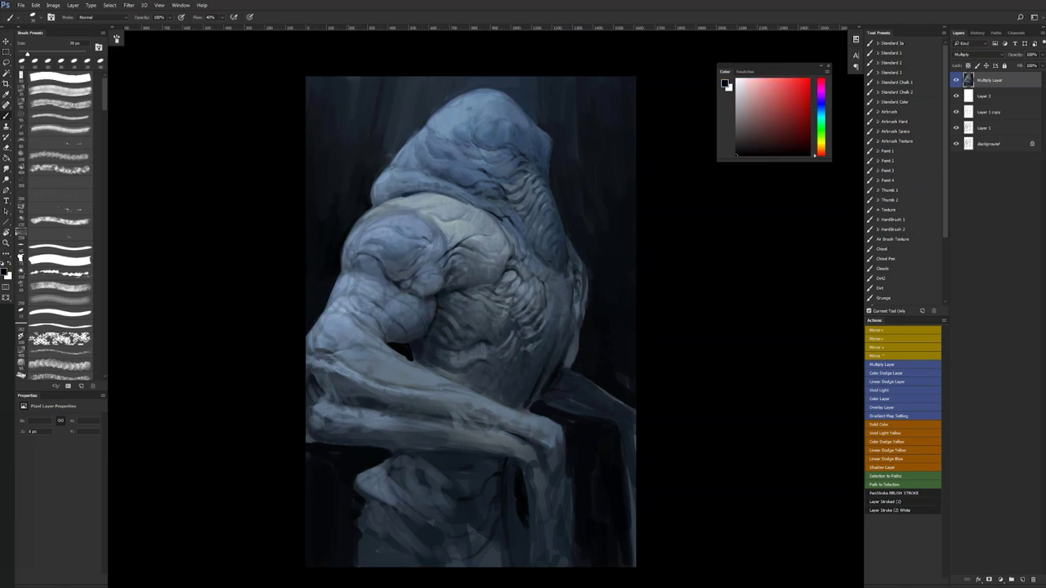
pyautogui.moveTo(349, 271); pyautogui.dragTo(347, 282)
# - Pick a light blue and brighten the top of the head with a soft 200 px brush
pyautogui.click(820, 114)
pyautogui.click(786, 97)
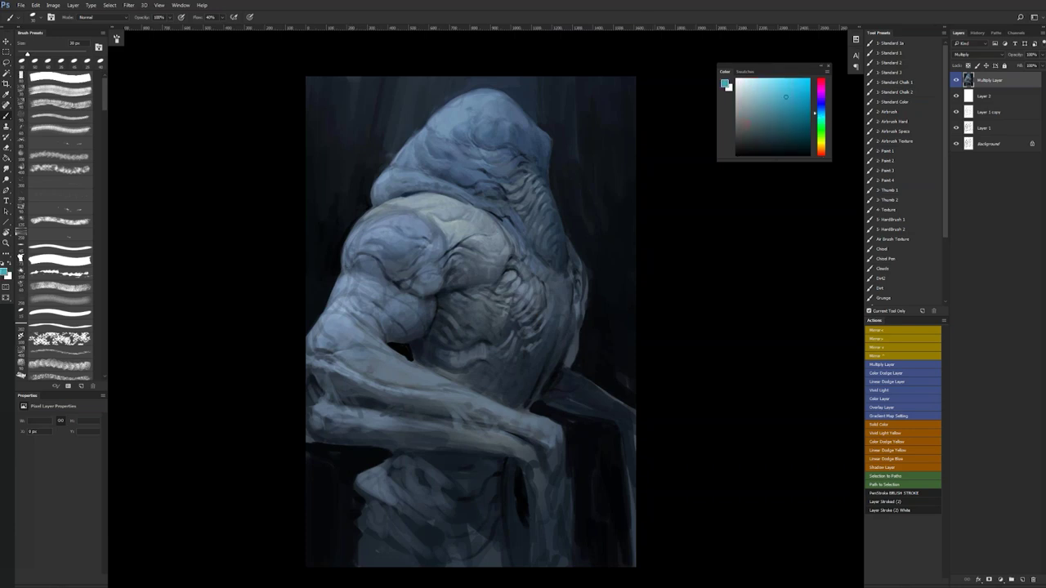
pyautogui.click(755, 94)
pyautogui.press(']')
pyautogui.press(']')
pyautogui.press(']')
pyautogui.press(']')
pyautogui.press(']')
pyautogui.press(']')
pyautogui.press(']')
pyautogui.press(']')
pyautogui.press(']')
pyautogui.press(']')
pyautogui.press(']')
pyautogui.press(']')
pyautogui.click(758, 98)
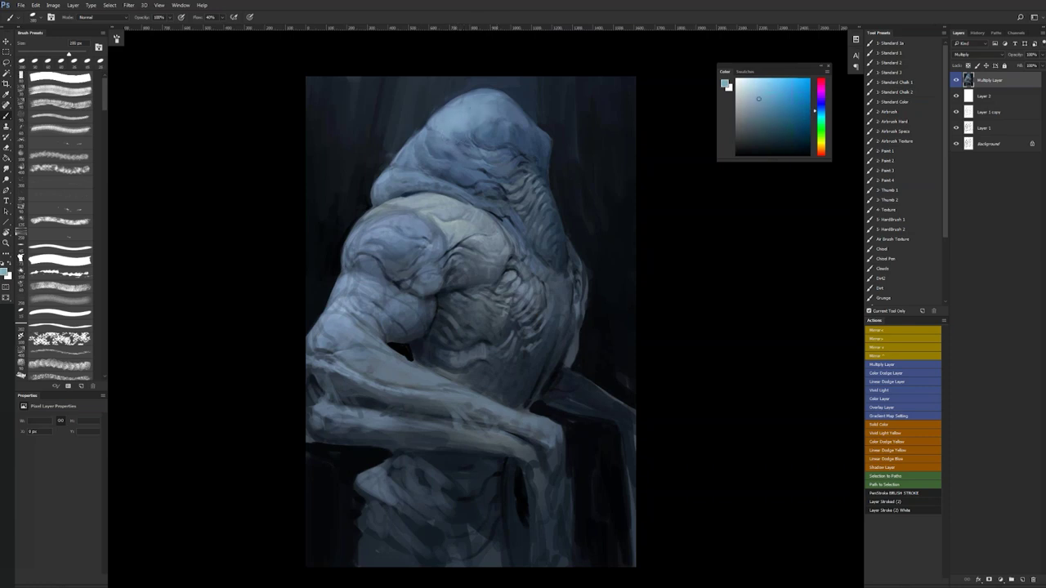
pyautogui.press(']')
pyautogui.press(']')
pyautogui.press(']')
pyautogui.press(']')
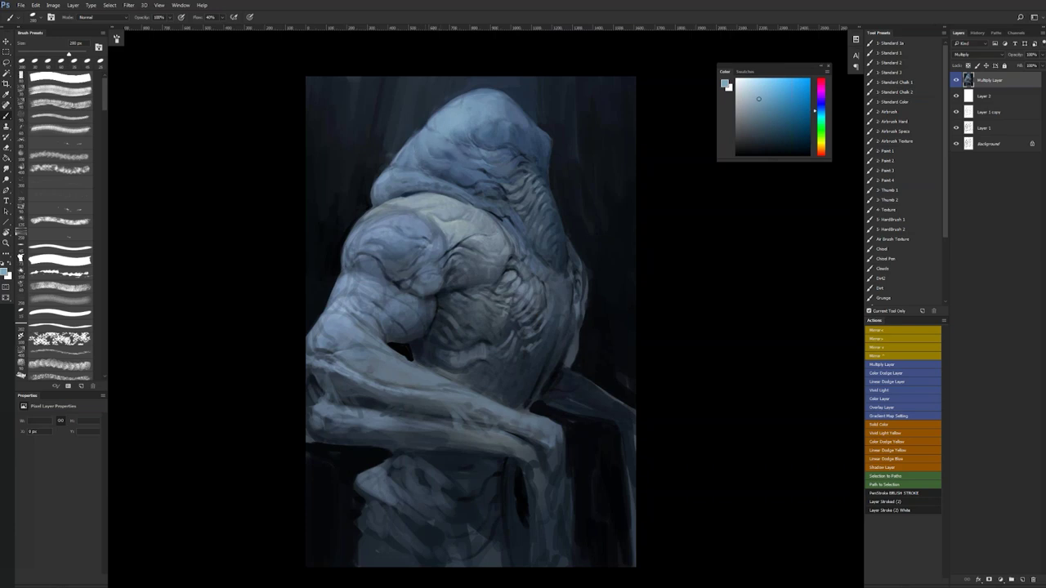
# - Mirror the canvas and lighten the arm around the elbow with a 175 px light blue brush
pyautogui.hotkey('ctrl', 'shift', 'h')
pyautogui.press('[')
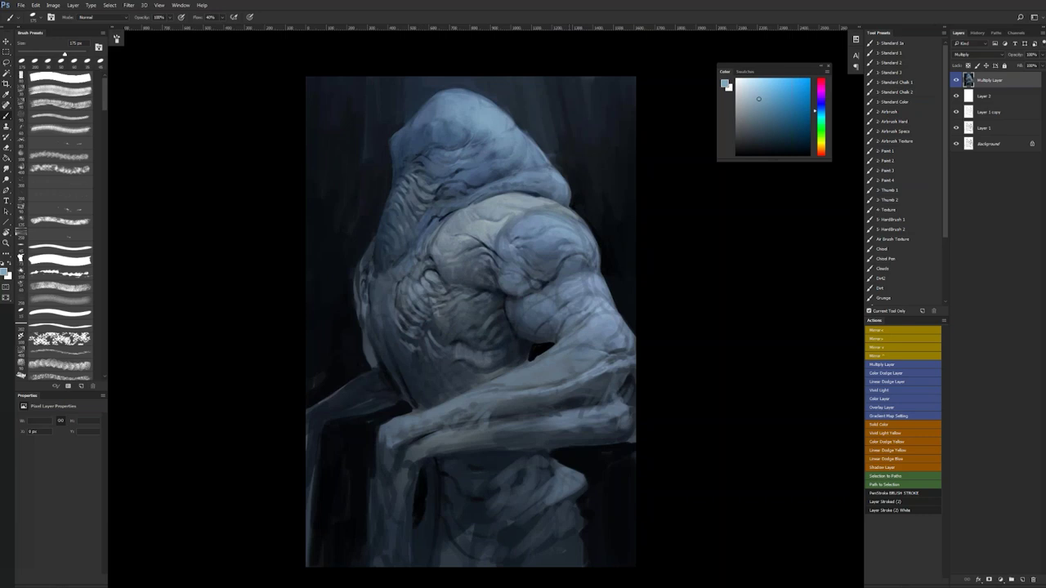
pyautogui.moveTo(597, 344)
pyautogui.mouseDown()
pyautogui.moveTo(630, 334)
pyautogui.moveTo(602, 348)
pyautogui.mouseUp()
# - Pick a darker blue and shade the front of the head, reducing the brush to 30 px
pyautogui.click(763, 123)
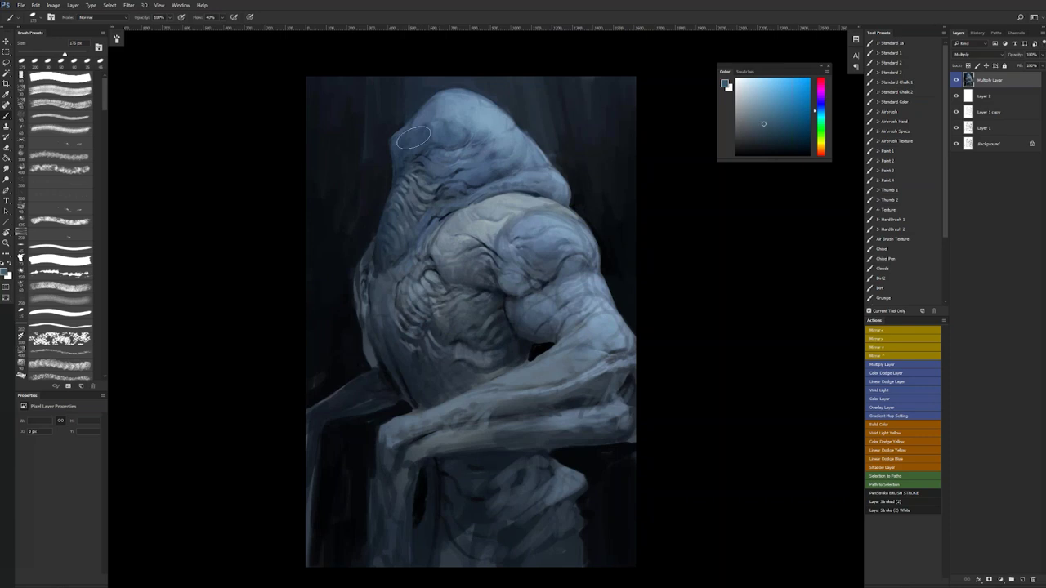
pyautogui.click(783, 143)
pyautogui.keyDown('alt'); pyautogui.click(407, 145); pyautogui.keyUp('alt')
pyautogui.press('[')
pyautogui.press('[')
pyautogui.press('[')
pyautogui.press('[')
pyautogui.press('[')
pyautogui.press('[')
pyautogui.press('[')
pyautogui.press('[')
pyautogui.press('[')
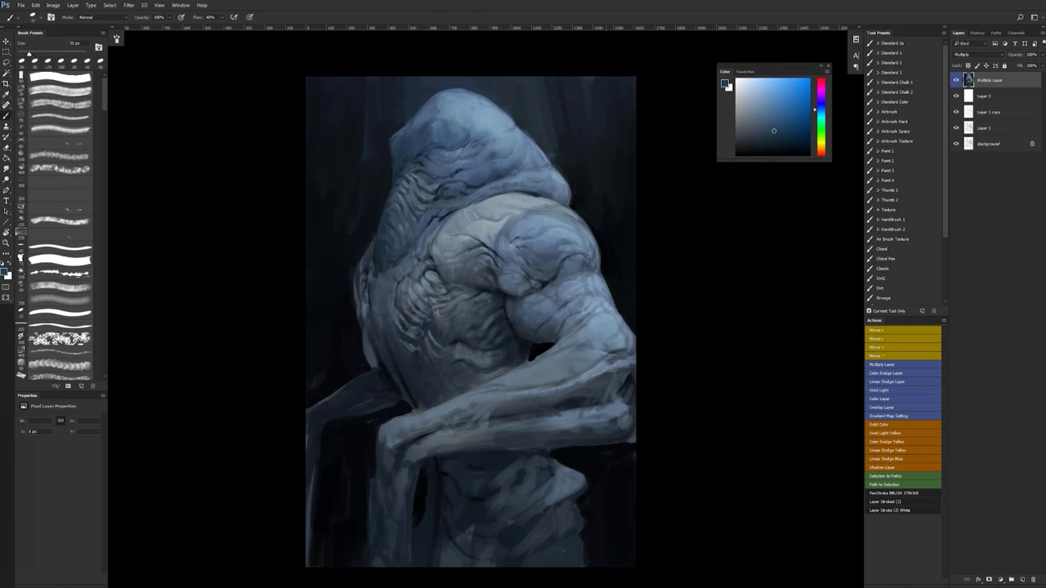
# - Mirror the canvas back and shade the folds of the head in dark blue, enlarging the brush to 90 px
pyautogui.hotkey('ctrl', 'shift', 'h')
pyautogui.press('r')
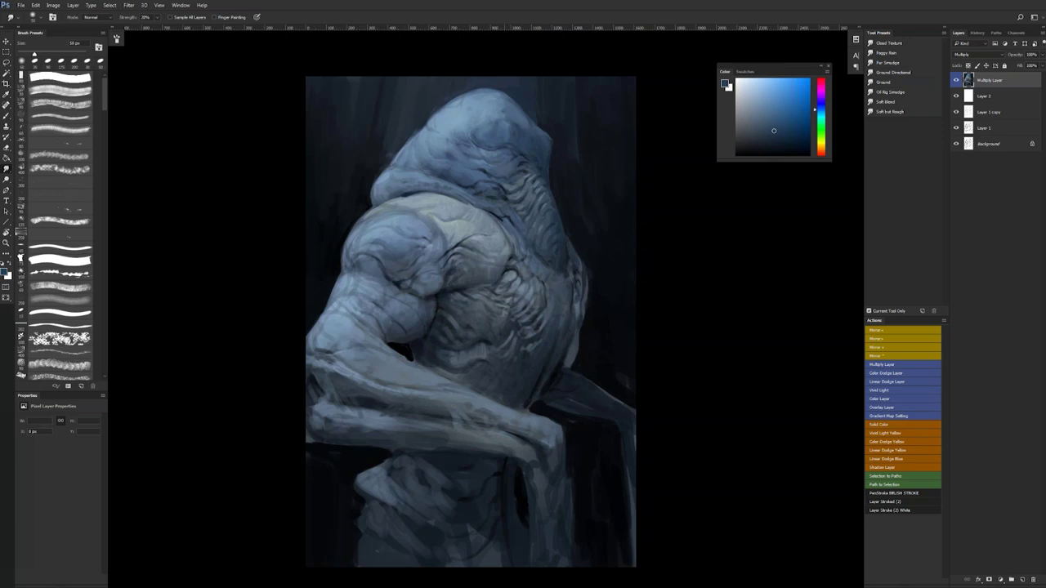
pyautogui.press('b')
pyautogui.press(']')
pyautogui.press(']')
pyautogui.press(']')
pyautogui.press(']')
pyautogui.press(']')
pyautogui.press(']')
pyautogui.press(']')
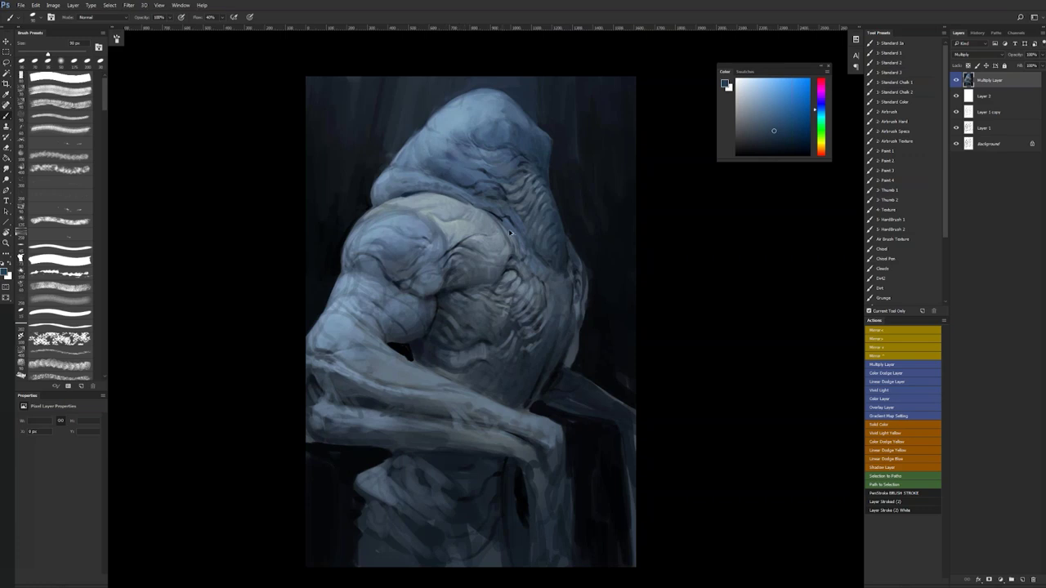
# - Mirror the canvas and touch up the upper arm with its sampled grey-blue on the Multiply Layer
pyautogui.hotkey('ctrl', 'shift', 'h')
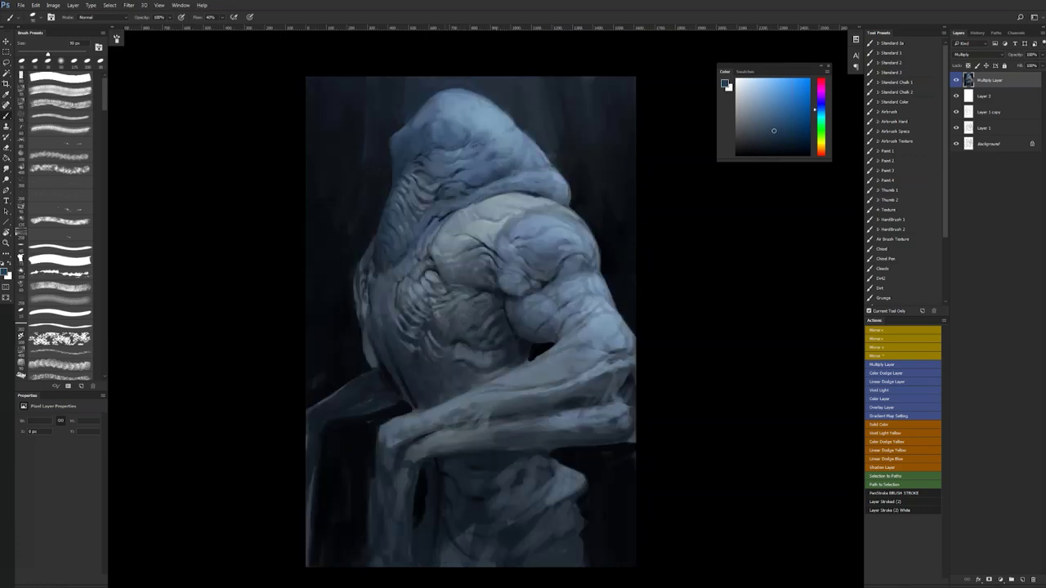
pyautogui.keyDown('alt'); pyautogui.click(566, 304); pyautogui.keyUp('alt')
pyautogui.press('[')
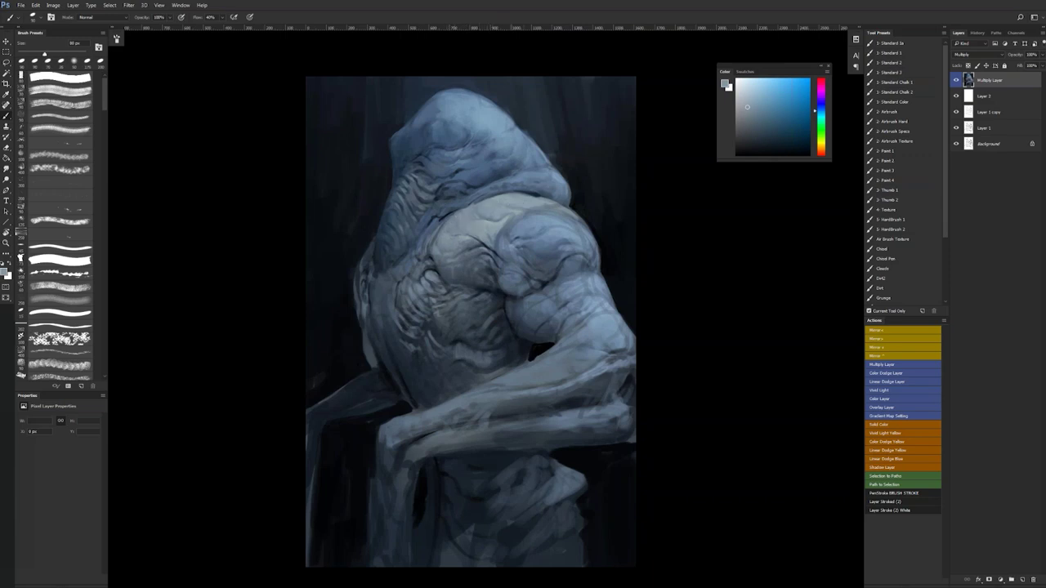
pyautogui.click(1018, 95)
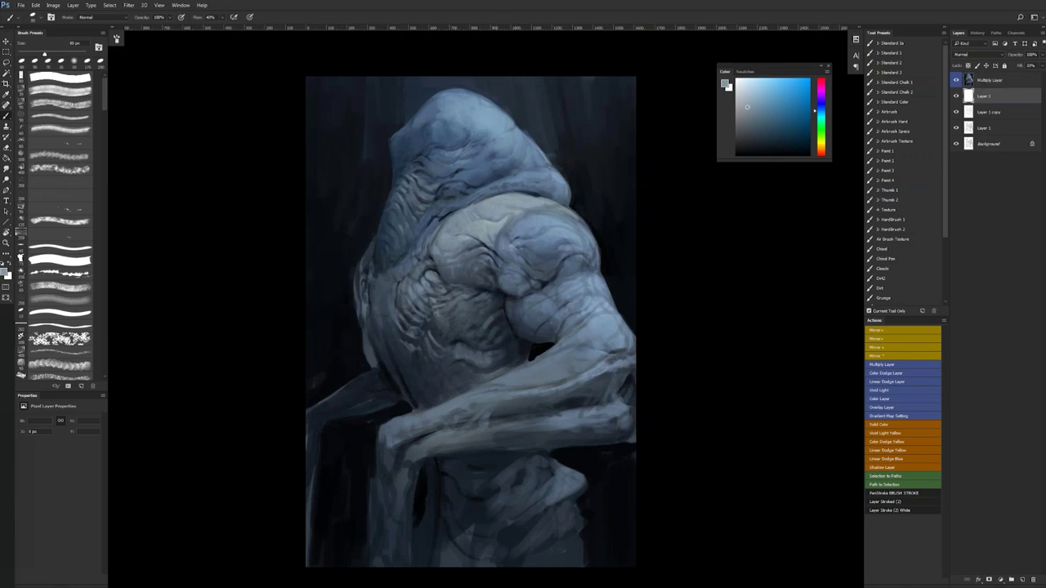
pyautogui.click(1018, 73)
# - Examine the whole figure at a reduced size and with the canvas mirrored
pyautogui.press('z')
pyautogui.hotkey('ctrl', '-')
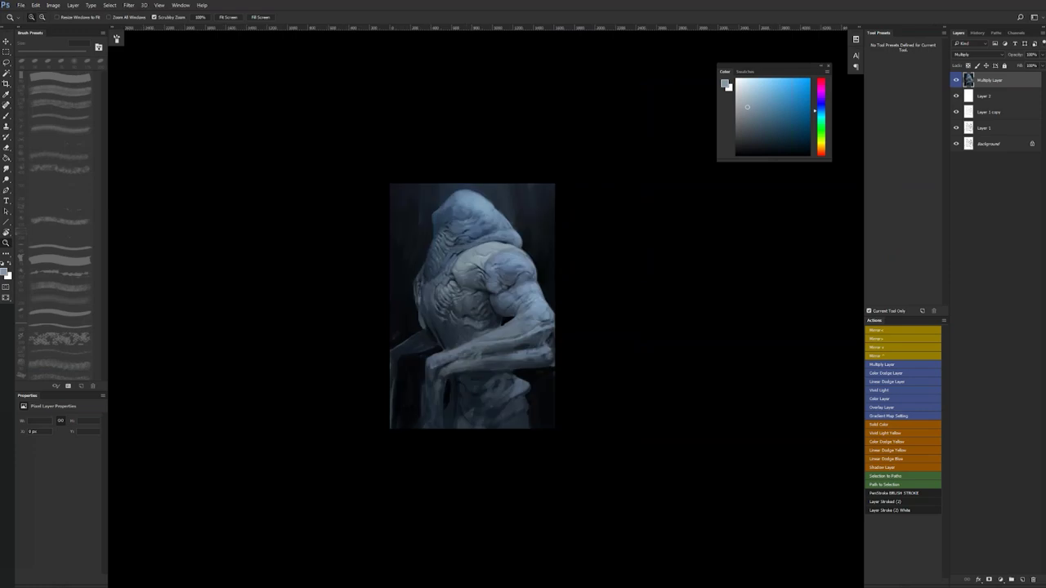
pyautogui.hotkey('ctrl', 'shift', 'h')
pyautogui.click(475, 290)
pyautogui.click(475, 290)
# - Paint a pale grey-blue stroke at the fold between neck and chest with a 30 px brush
pyautogui.press('b')
pyautogui.press('d')
pyautogui.press('[')
pyautogui.press('[')
pyautogui.keyDown('alt'); pyautogui.click(523, 326); pyautogui.keyUp('alt')
pyautogui.press('[')
pyautogui.press('[')
pyautogui.press('[')
pyautogui.press('[')
pyautogui.press('[')
pyautogui.press('[')
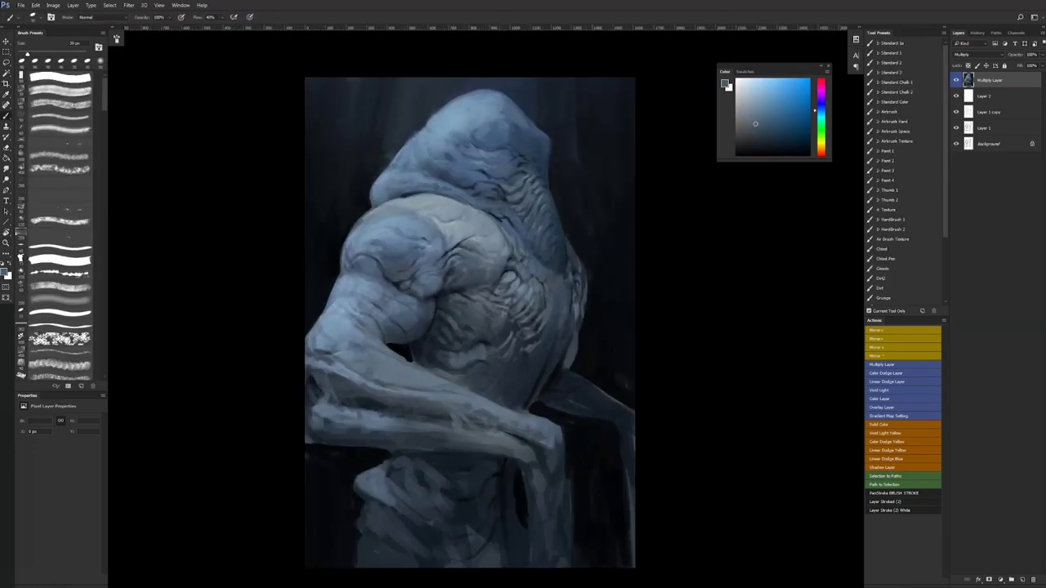
pyautogui.click(746, 104)
pyautogui.moveTo(509, 206); pyautogui.dragTo(515, 209)
# - Mirror the canvas and paint pale highlights along the top of the shoulder beneath the neck fold
pyautogui.press('z')
pyautogui.keyDown('alt'); pyautogui.click(560, 333); pyautogui.keyUp('alt')
pyautogui.keyDown('alt'); pyautogui.click(559, 332); pyautogui.keyUp('alt')
pyautogui.hotkey('ctrl', 'shift', 'h')
pyautogui.click(523, 308)
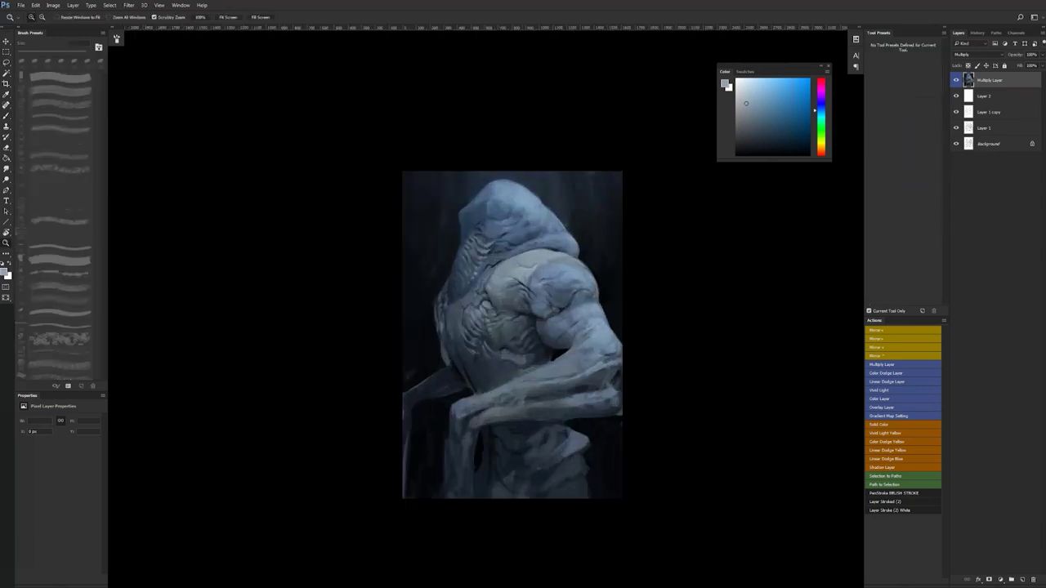
pyautogui.click(524, 308)
pyautogui.press('b')
pyautogui.press(']')
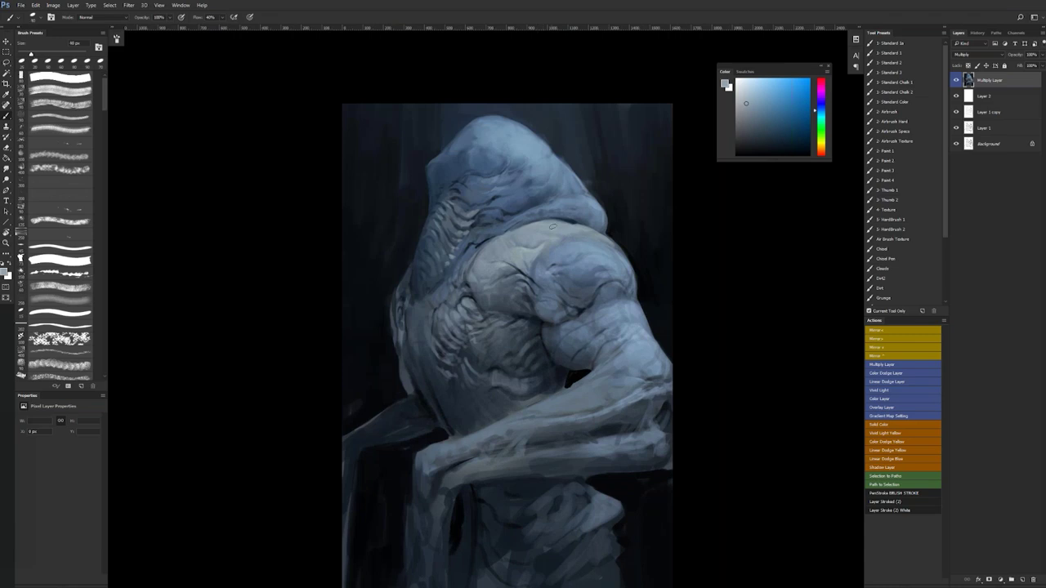
pyautogui.hotkey('ctrl', '+')
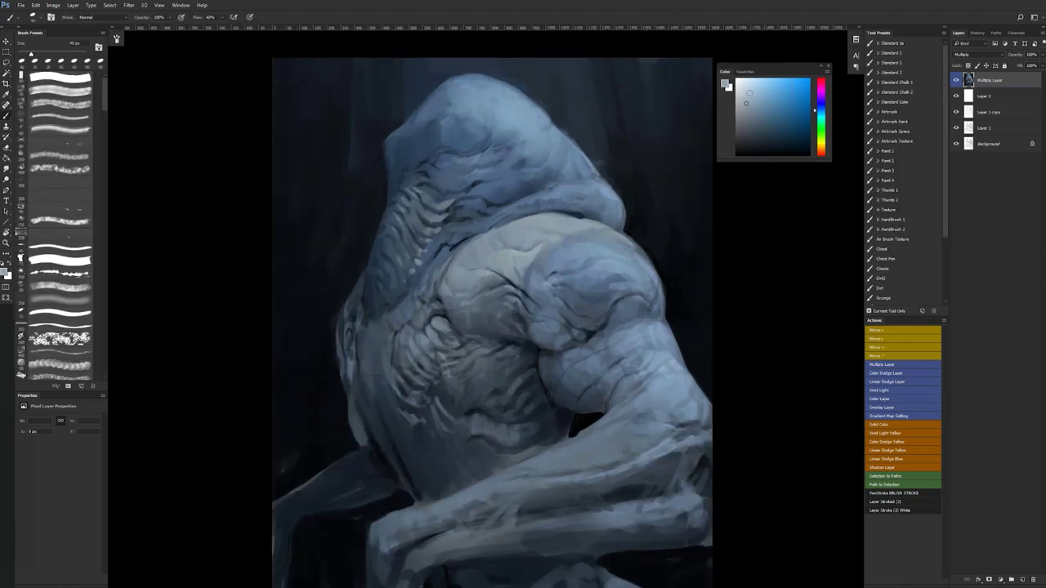
pyautogui.moveTo(542, 219); pyautogui.dragTo(554, 215)
pyautogui.keyDown('alt'); pyautogui.click(549, 214); pyautogui.keyUp('alt')
pyautogui.press('[')
# - Mirror the canvas back and deepen the folds across the lower head and neck with sampled blues
pyautogui.press('z')
pyautogui.keyDown('alt'); pyautogui.click(577, 262); pyautogui.keyUp('alt')
pyautogui.keyDown('alt'); pyautogui.click(577, 261); pyautogui.keyUp('alt')
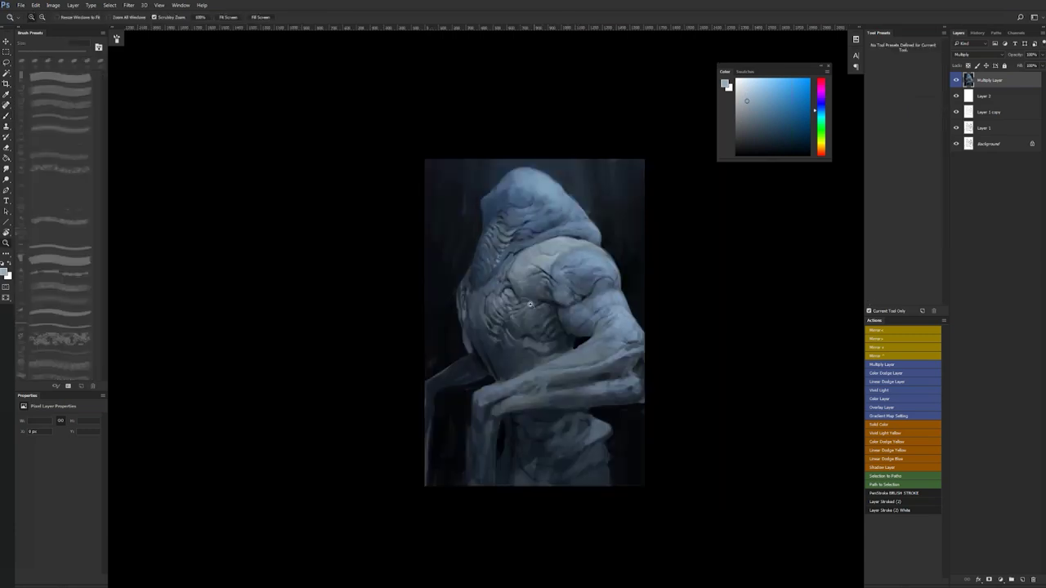
pyautogui.hotkey('ctrl', 'shift', 'h')
pyautogui.click(515, 272)
pyautogui.click(514, 272)
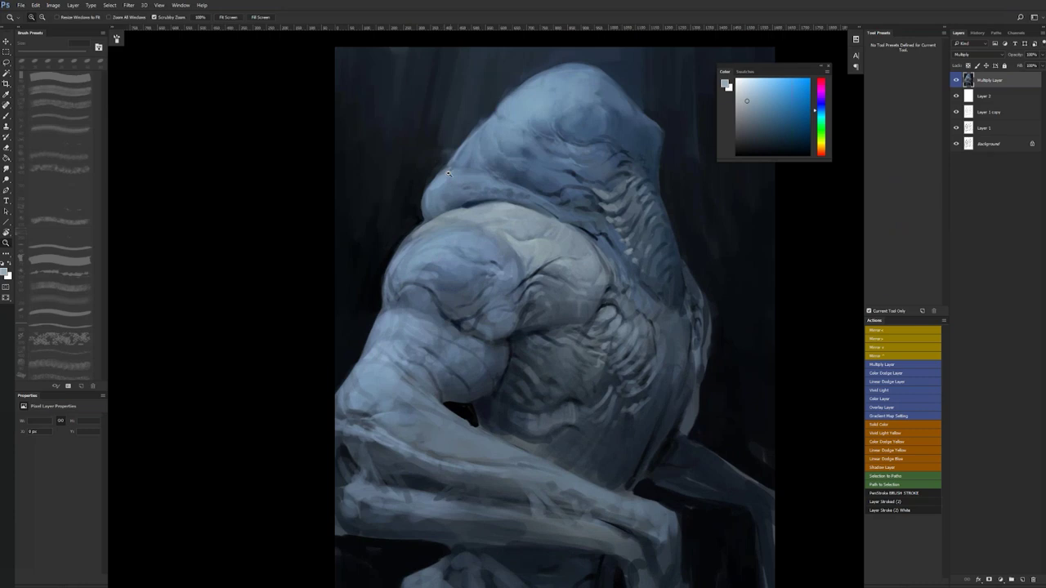
pyautogui.press('b')
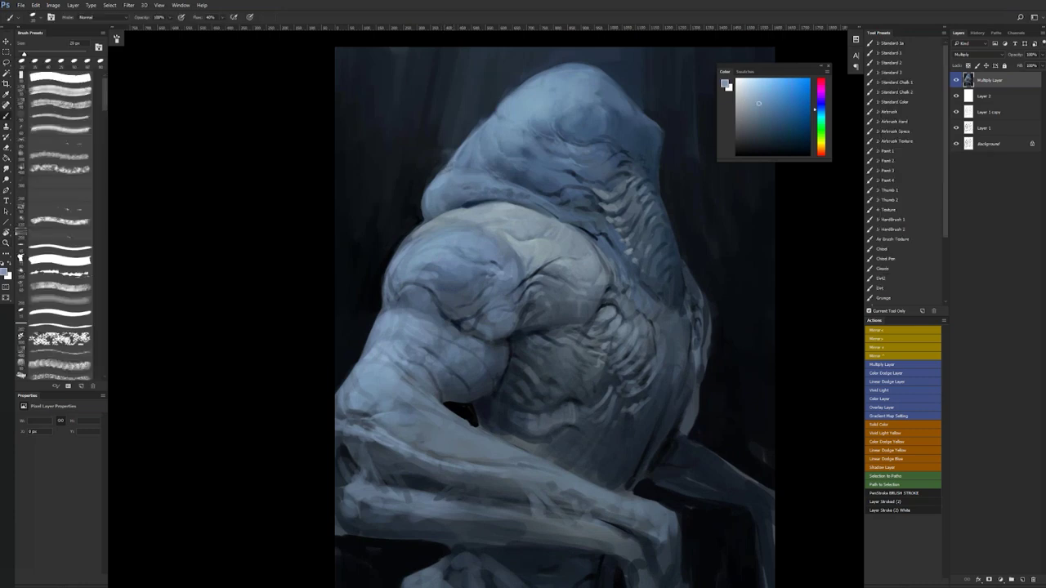
pyautogui.press('d')
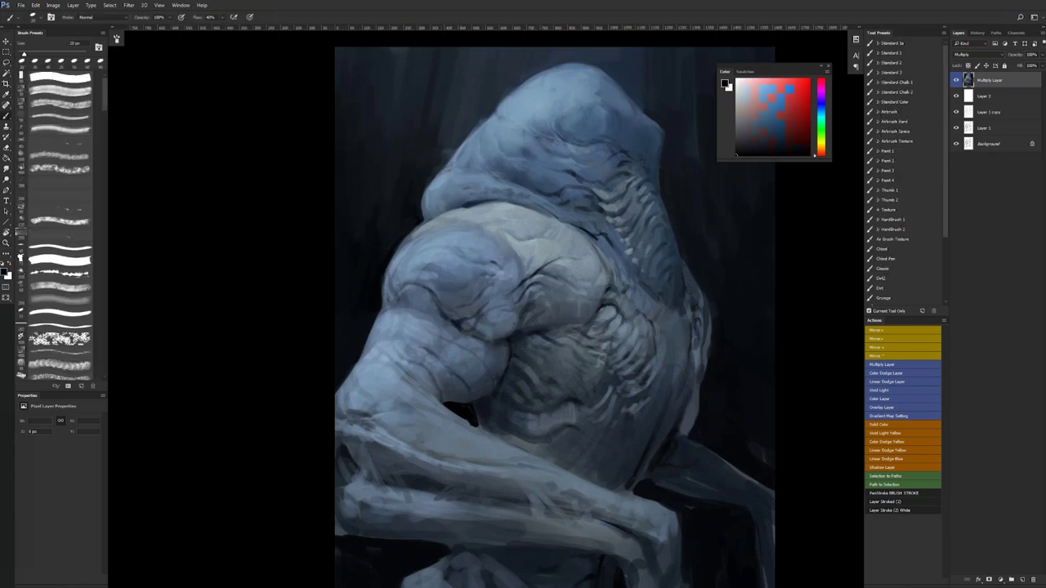
pyautogui.keyDown('alt'); pyautogui.click(563, 163); pyautogui.keyUp('alt')
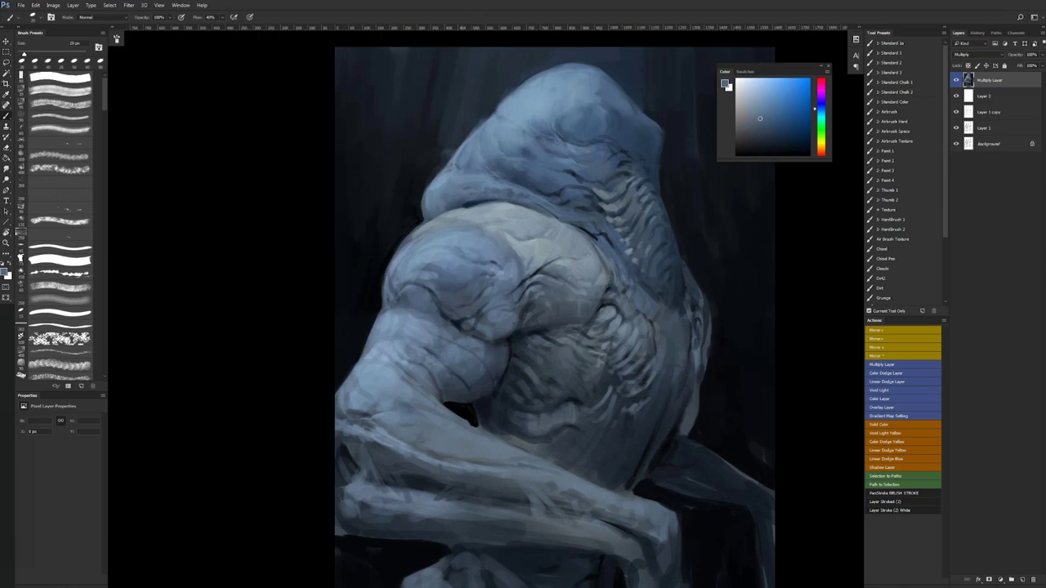
pyautogui.keyDown('alt'); pyautogui.click(561, 190); pyautogui.keyUp('alt')
# - Mirror the canvas, soften the neck fold with the Eraser, and sample the black gap between arm and torso
pyautogui.hotkey('ctrl', 'shift', 'h')
pyautogui.press('e')
pyautogui.moveTo(558, 193); pyautogui.dragTo(490, 188)
pyautogui.press('b')
pyautogui.keyDown('alt'); pyautogui.click(581, 410); pyautogui.keyUp('alt')
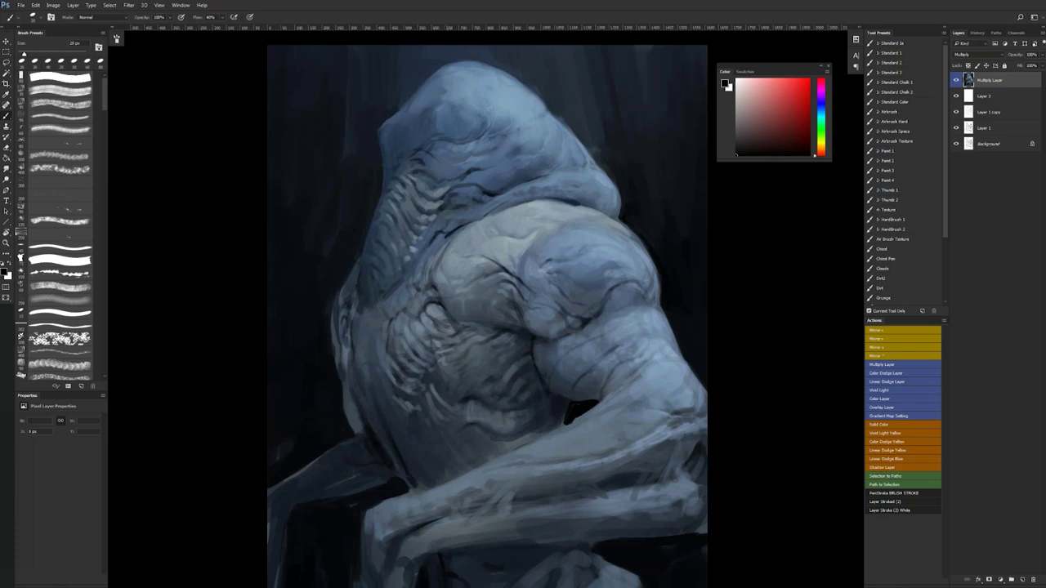
# - Brighten the crown and back of the head with sampled light blue, mirroring the canvas in between
pyautogui.keyDown('alt'); pyautogui.click(504, 99); pyautogui.keyUp('alt')
pyautogui.press(']')
pyautogui.press(']')
pyautogui.press(']')
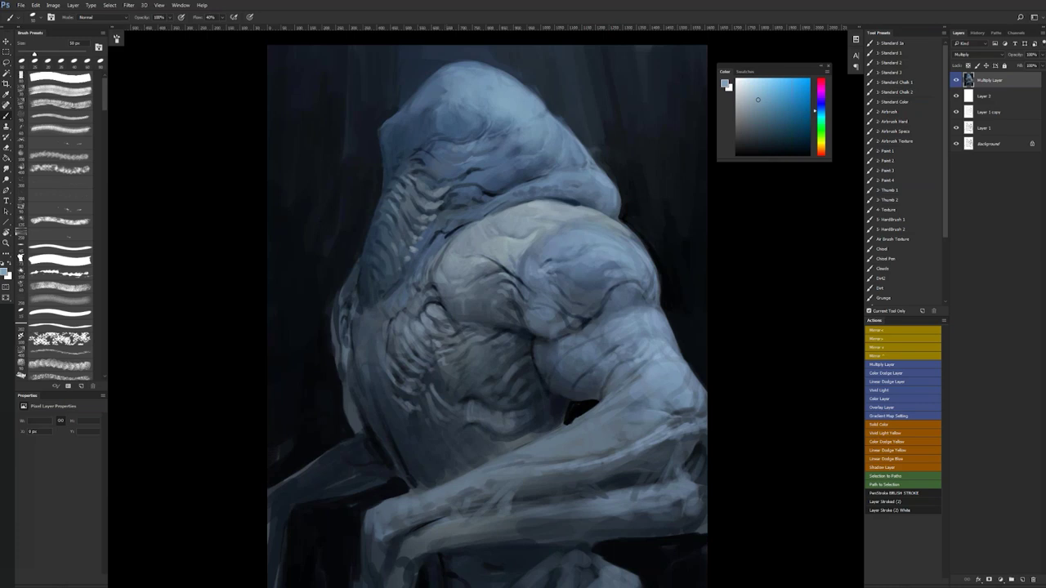
pyautogui.hotkey('ctrl', 'shift', 'h')
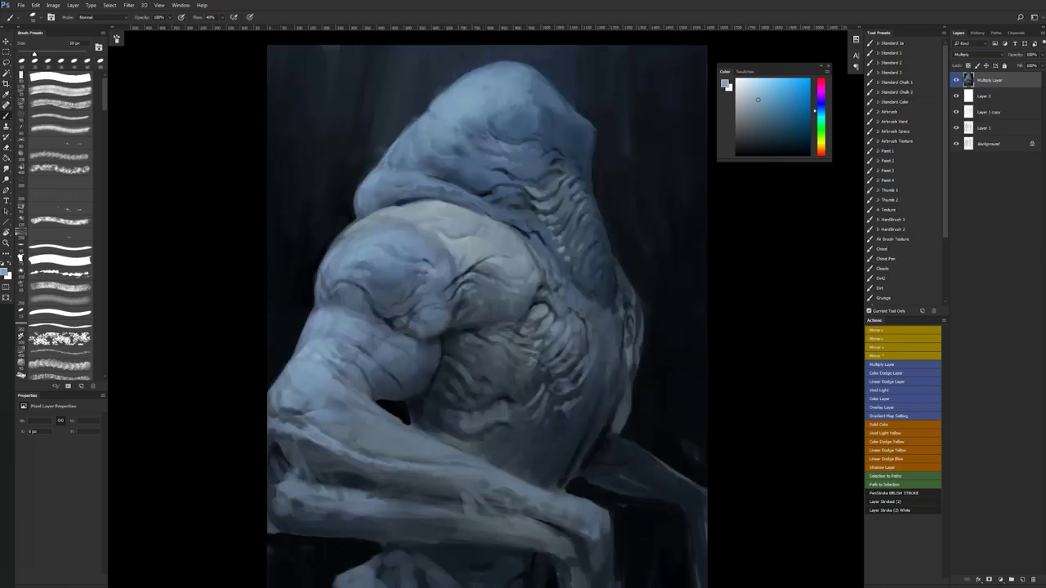
pyautogui.keyDown('alt'); pyautogui.click(426, 91); pyautogui.keyUp('alt')
pyautogui.moveTo(430, 102); pyautogui.dragTo(444, 88)
# - Write "2+2=5" in white on the background behind the head and circle the 5
pyautogui.press('d')
pyautogui.moveTo(284, 78)
pyautogui.mouseDown()
pyautogui.moveTo(299, 96)
pyautogui.moveTo(321, 83)
pyautogui.mouseUp()
pyautogui.hotkey('ctrl', 'z')
pyautogui.press('x')
pyautogui.moveTo(317, 77); pyautogui.dragTo(317, 90)
pyautogui.moveTo(330, 74)
pyautogui.mouseDown()
pyautogui.moveTo(344, 92)
pyautogui.moveTo(366, 81)
pyautogui.mouseUp()
pyautogui.moveTo(353, 89); pyautogui.dragTo(366, 88)
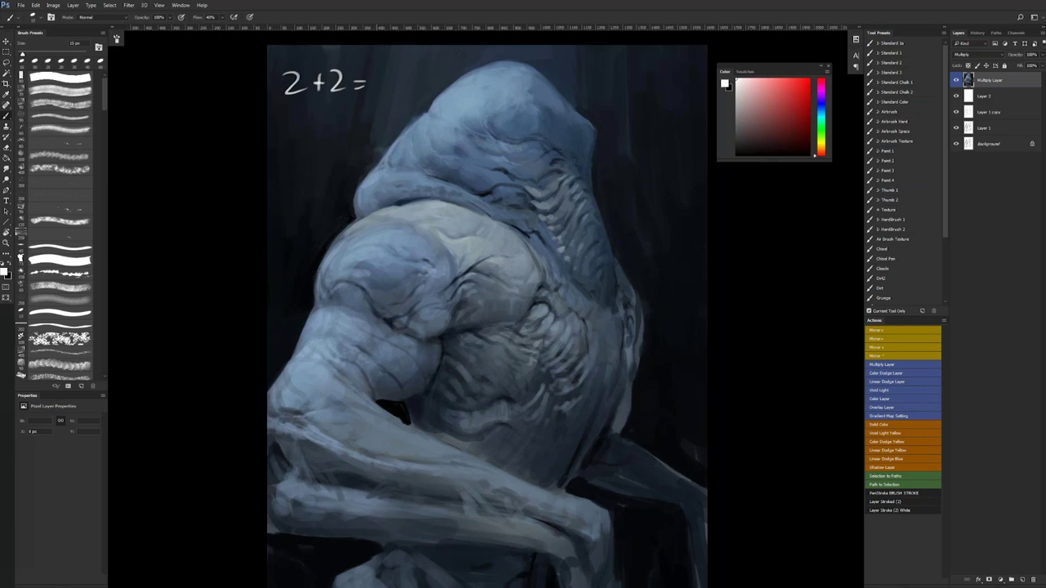
pyautogui.moveTo(382, 68); pyautogui.dragTo(373, 91)
pyautogui.moveTo(384, 54)
pyautogui.mouseDown()
pyautogui.moveTo(389, 103)
pyautogui.moveTo(394, 65)
pyautogui.mouseUp()
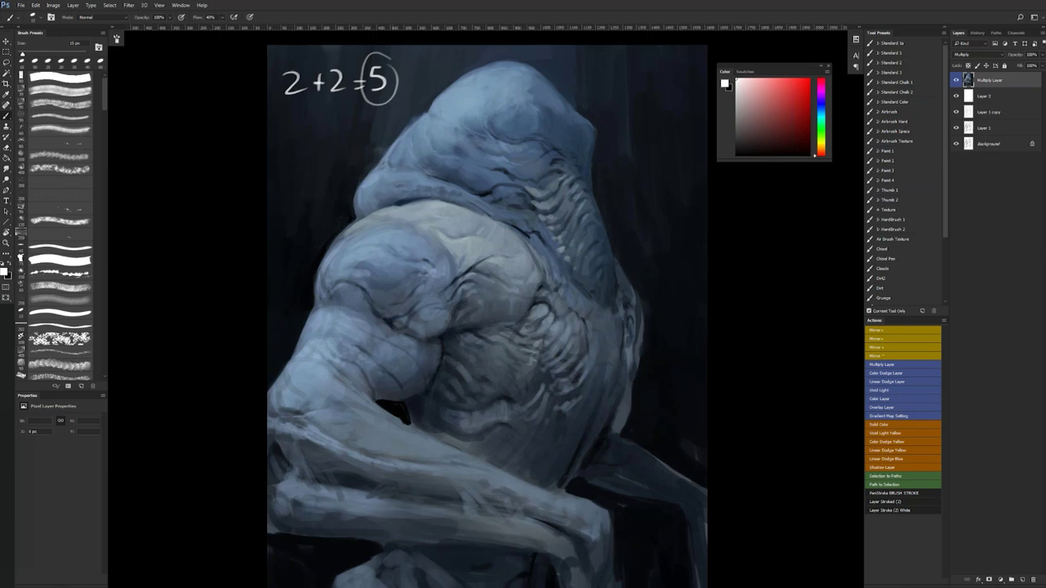
# - Write a 4 below the equation and sketch two pairs of fingers numbered 1 to 4
pyautogui.moveTo(329, 106); pyautogui.dragTo(340, 124)
pyautogui.moveTo(335, 111); pyautogui.dragTo(334, 133)
pyautogui.moveTo(285, 171)
pyautogui.mouseDown()
pyautogui.moveTo(293, 176)
pyautogui.moveTo(310, 147)
pyautogui.moveTo(307, 173)
pyautogui.moveTo(356, 173)
pyautogui.mouseUp()
pyautogui.moveTo(309, 128); pyautogui.dragTo(350, 138)
pyautogui.moveTo(362, 137); pyautogui.dragTo(367, 150)
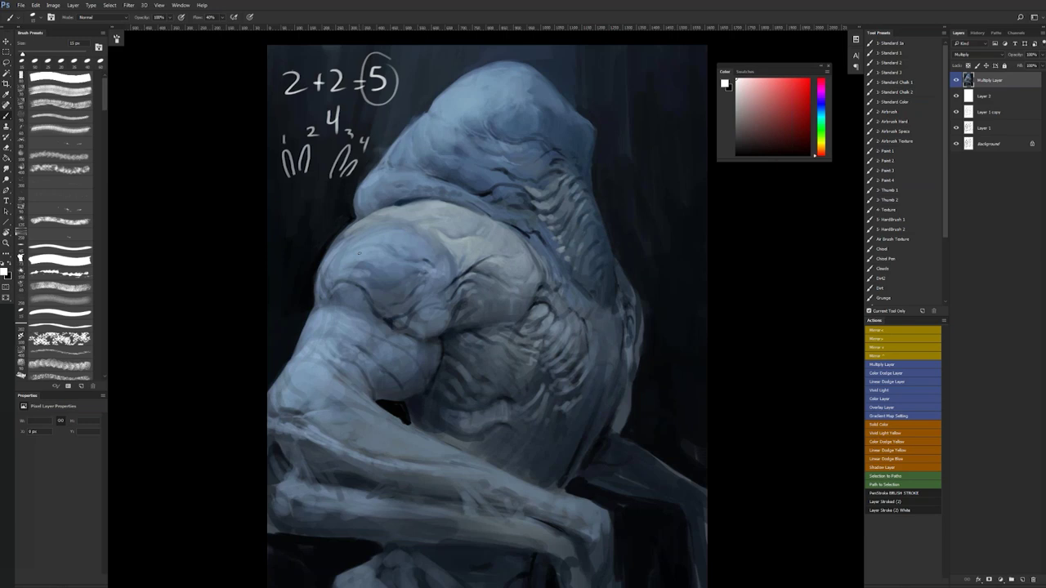
# - Undo the 4 and the numbered finger sketches below the equation
pyautogui.hotkey('ctrl', 'alt', 'z')
pyautogui.hotkey('ctrl', 'alt', 'z')
pyautogui.hotkey('ctrl', 'alt', 'z')
pyautogui.hotkey('ctrl', 'alt', 'z')
pyautogui.hotkey('ctrl', 'alt', 'z')
pyautogui.hotkey('ctrl', 'alt', 'z')
pyautogui.hotkey('ctrl', 'alt', 'z')
pyautogui.hotkey('ctrl', 'alt', 'z')
pyautogui.hotkey('ctrl', 'alt', 'z')
pyautogui.hotkey('ctrl', 'alt', 'z')
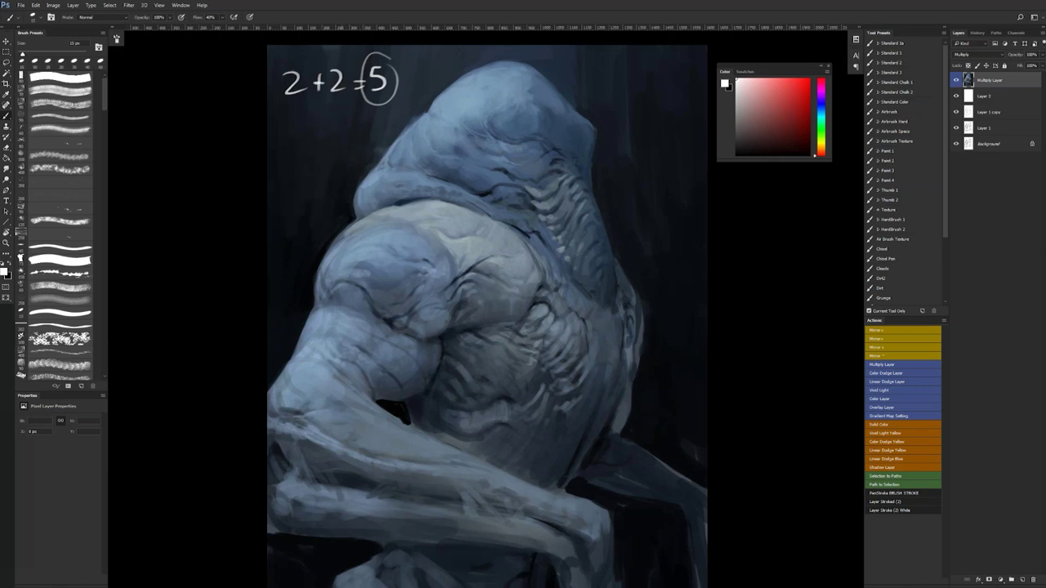
# - Undo the handwritten equation and the circle around its result on the background behind the head
pyautogui.hotkey('ctrl', 'alt', 'z')
pyautogui.hotkey('ctrl', 'alt', 'z')
pyautogui.hotkey('ctrl', 'alt', 'z')
pyautogui.hotkey('ctrl', 'alt', 'z')
pyautogui.hotkey('ctrl', 'alt', 'z')
pyautogui.hotkey('ctrl', 'alt', 'z')
pyautogui.hotkey('ctrl', 'alt', 'z')
pyautogui.hotkey('ctrl', 'alt', 'z')
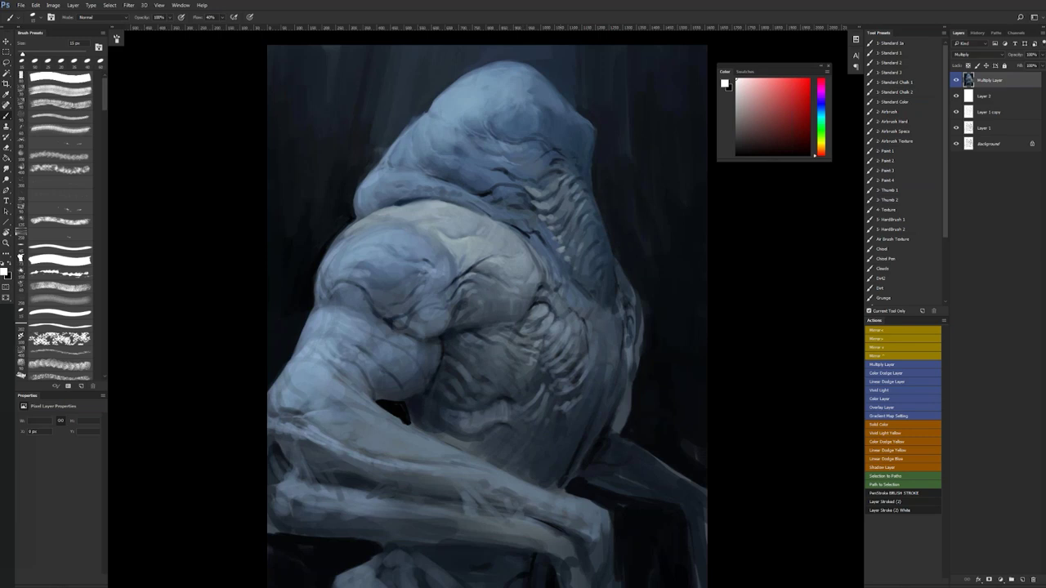
# - Mirror the canvas and glaze a light blue over the creature's head and shoulder with a much larger brush
pyautogui.hotkey('ctrl', 'shift', 'h')
pyautogui.moveTo(471, 282); pyautogui.dragTo(427, 243)
pyautogui.keyDown('alt'); pyautogui.click(435, 308); pyautogui.keyUp('alt')
pyautogui.moveTo(435, 307); pyautogui.dragTo(408, 266)
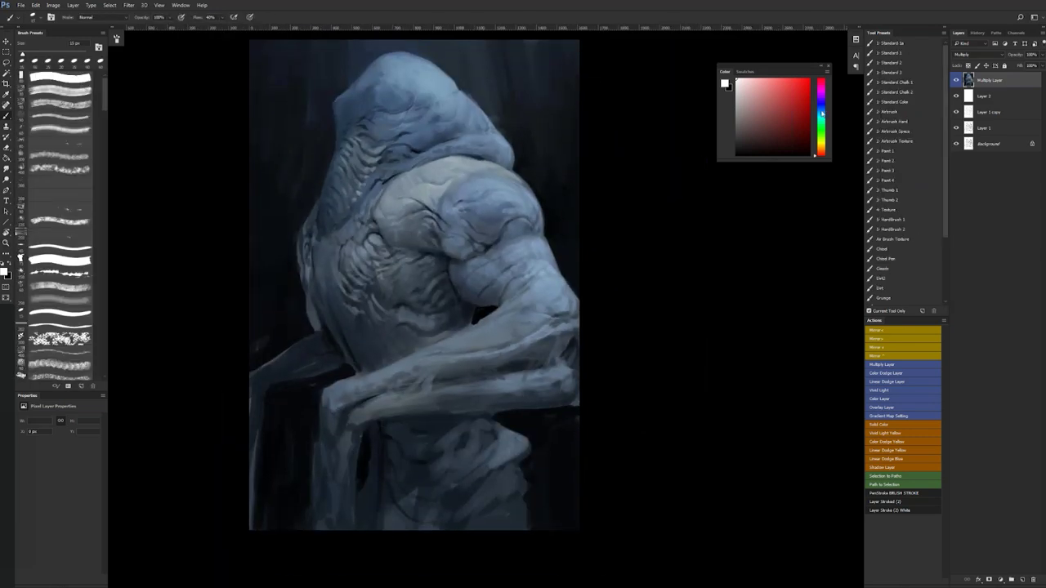
pyautogui.click(821, 111)
pyautogui.click(767, 91)
pyautogui.press(']')
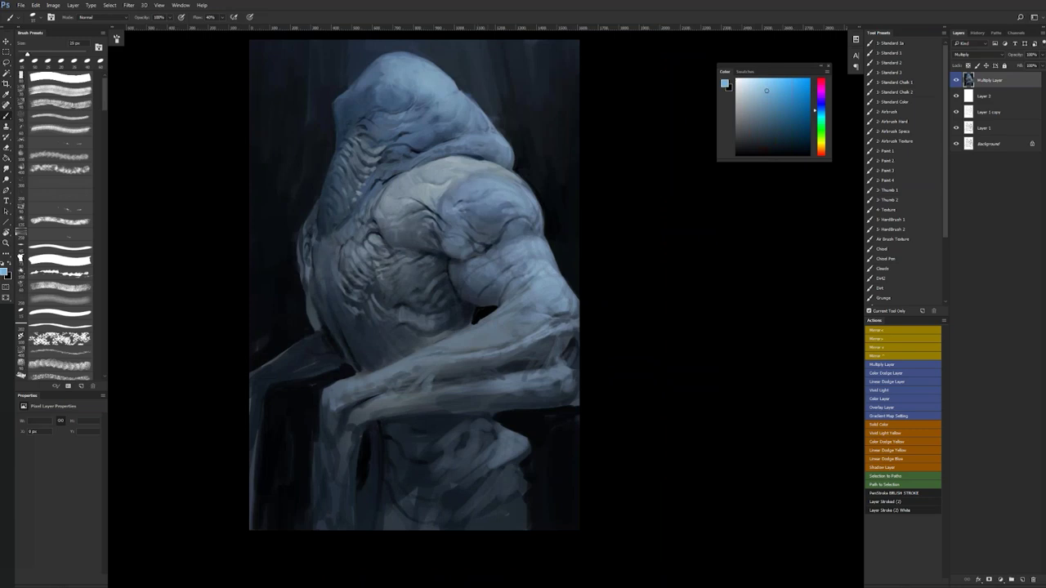
pyautogui.press(']')
pyautogui.press(']')
pyautogui.moveTo(464, 222); pyautogui.dragTo(471, 245)
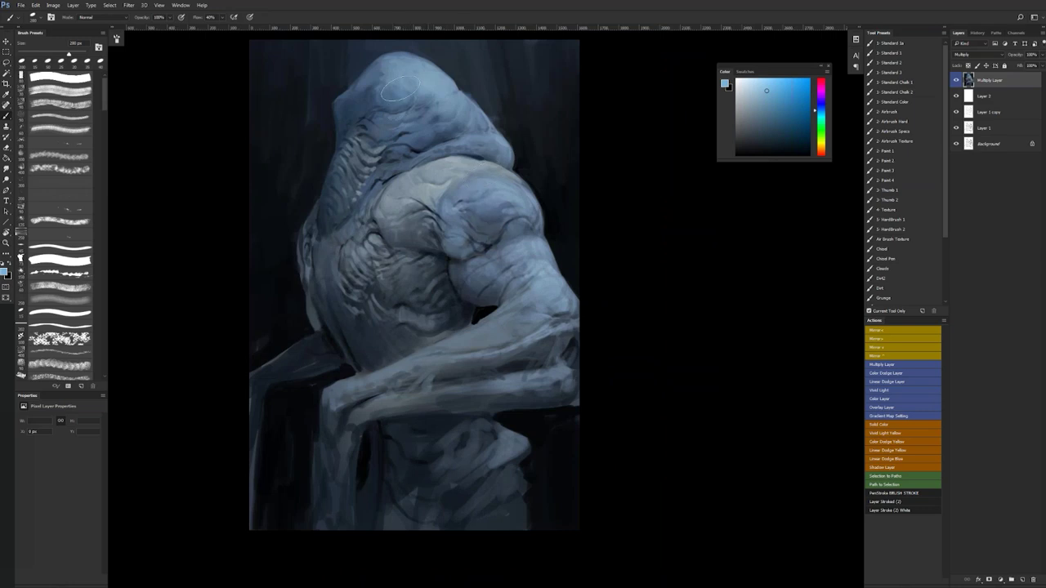
pyautogui.hotkey('ctrl', 'shift', 'h')
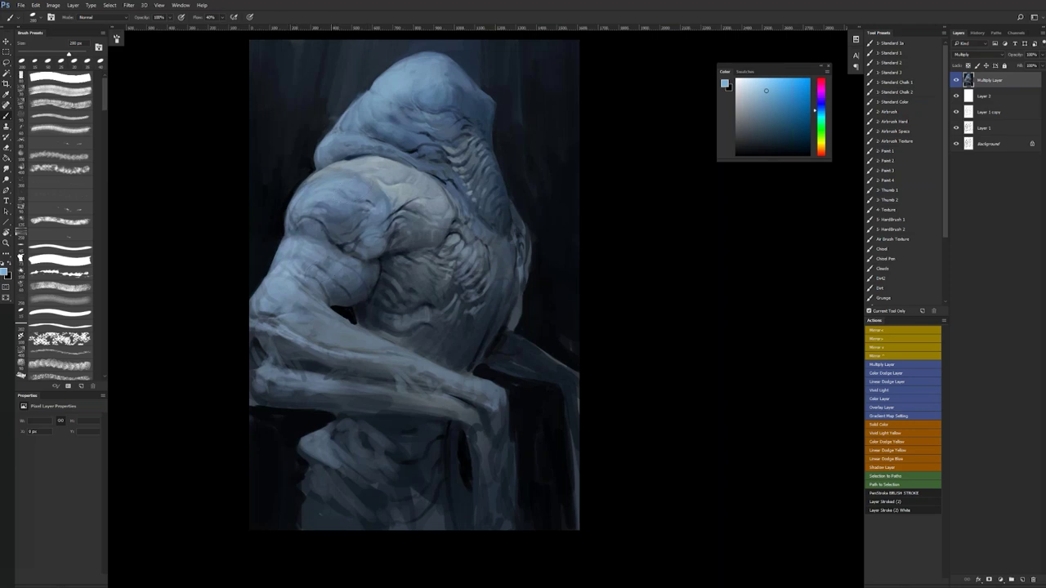
# - Mirror the canvas back and refine the upper arm with sampled blues, reducing the brush to about 25 px
pyautogui.hotkey('ctrl', 'shift', 'h')
pyautogui.press('[')
pyautogui.press('[')
pyautogui.press('[')
pyautogui.press('[')
pyautogui.press('[')
pyautogui.press('[')
pyautogui.press('[')
pyautogui.press('[')
pyautogui.press('[')
pyautogui.keyDown('alt'); pyautogui.click(536, 285); pyautogui.keyUp('alt')
pyautogui.press('[')
pyautogui.press('[')
pyautogui.press('[')
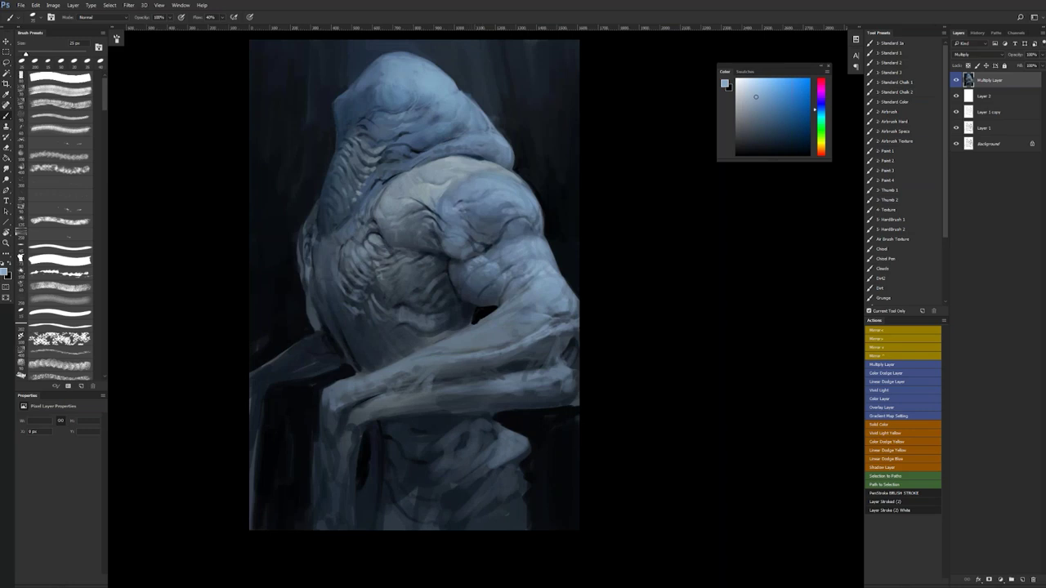
pyautogui.keyDown('alt'); pyautogui.click(468, 262); pyautogui.keyUp('alt')
pyautogui.hotkey('ctrl', 'space')
pyautogui.keyDown('ctrl'); pyautogui.keyDown('alt'); pyautogui.click(478, 315); pyautogui.keyUp('alt'); pyautogui.keyUp('ctrl')
pyautogui.keyDown('ctrl'); pyautogui.keyDown('alt'); pyautogui.click(478, 315); pyautogui.keyUp('alt'); pyautogui.keyUp('ctrl')
pyautogui.hotkey('ctrl', 'shift', 'h')
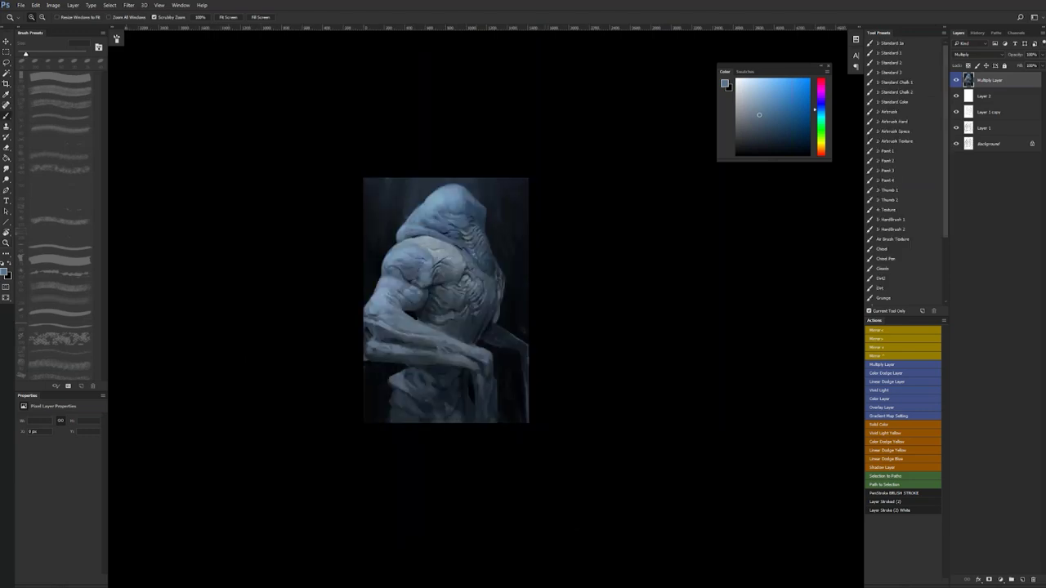
# - Add fine highlights and wrinkles to the shoulder and upper arm with a paler blue and a small brush
pyautogui.keyDown('ctrl'); pyautogui.click(458, 320); pyautogui.keyUp('ctrl')
pyautogui.keyDown('ctrl'); pyautogui.click(461, 324); pyautogui.keyUp('ctrl')
pyautogui.keyDown('alt'); pyautogui.click(360, 253); pyautogui.keyUp('alt')
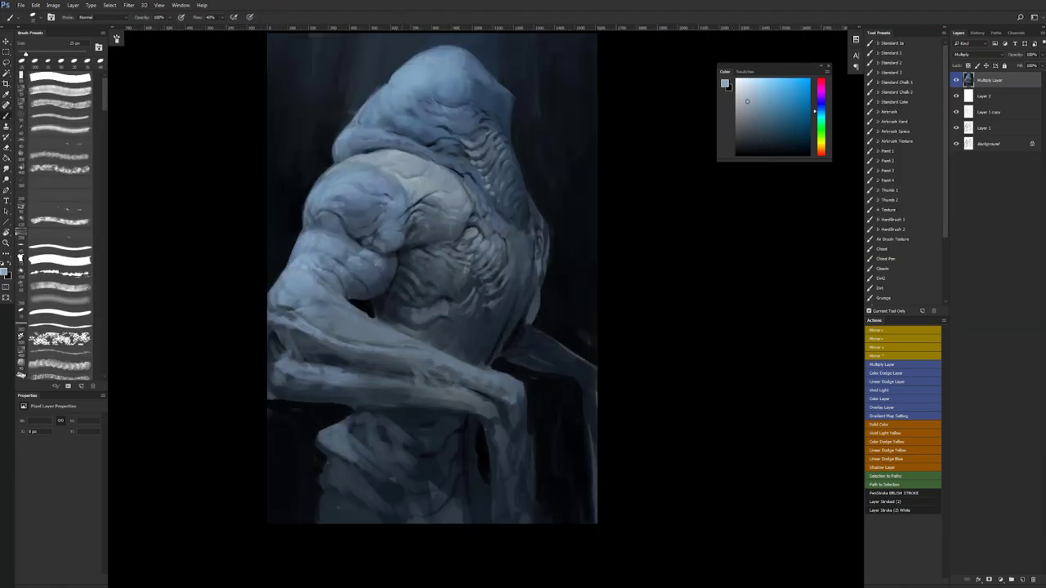
pyautogui.click(749, 88)
pyautogui.press(']')
pyautogui.press('[')
pyautogui.press(']')
pyautogui.press(']')
pyautogui.press('[')
pyautogui.press('[')
pyautogui.press('[')
pyautogui.press('[')
pyautogui.keyDown('alt'); pyautogui.click(460, 214); pyautogui.keyUp('alt')
pyautogui.keyDown('alt'); pyautogui.click(460, 214); pyautogui.keyUp('alt')
pyautogui.keyDown('alt'); pyautogui.click(460, 214); pyautogui.keyUp('alt')
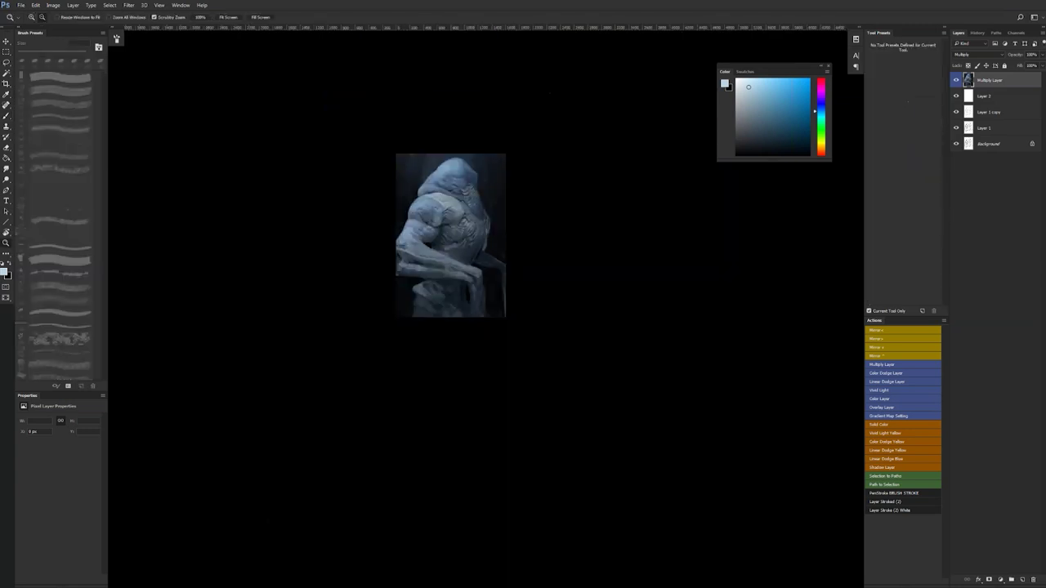
pyautogui.hotkey('ctrl', '+')
pyautogui.hotkey('ctrl', '+')
pyautogui.hotkey('ctrl', '+')
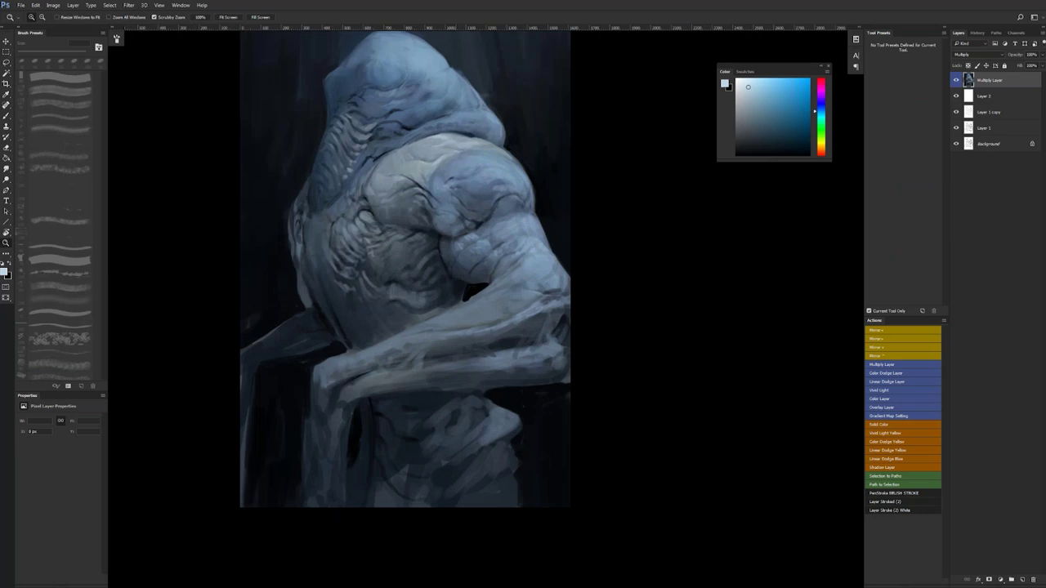
# - Rework the fleshy form below the forearm with sampled dark blue, enlarging the brush to about 40 px
pyautogui.press('b')
pyautogui.press(']')
pyautogui.press(']')
pyautogui.press(']')
pyautogui.press(']')
pyautogui.press(']')
pyautogui.press(']')
pyautogui.keyDown('alt'); pyautogui.click(482, 478); pyautogui.keyUp('alt')
pyautogui.keyDown('alt'); pyautogui.click(500, 476); pyautogui.keyUp('alt')
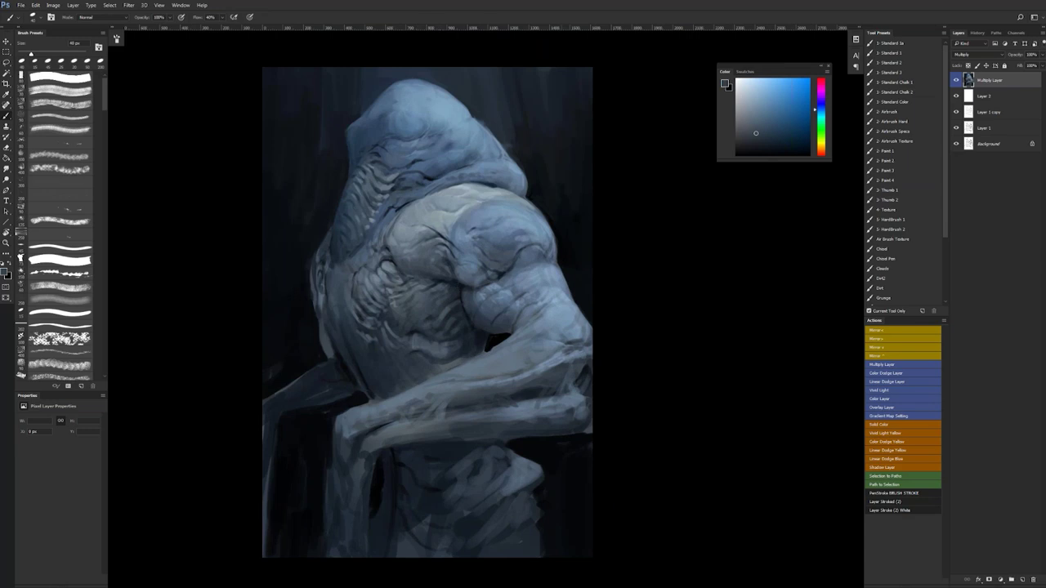
# - Mirror the canvas, reset the colours to black and white, and add dark accents with a smaller brush
pyautogui.hotkey('ctrl', 'shift', 'h')
pyautogui.press('d')
pyautogui.press('[')
pyautogui.press('[')
pyautogui.press('[')
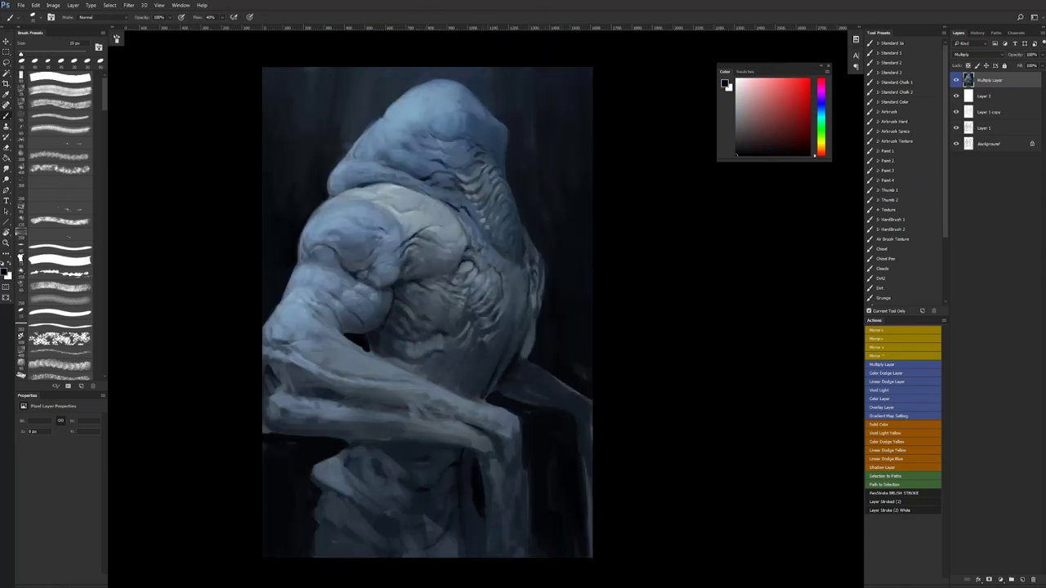
pyautogui.press('[')
pyautogui.press('[')
pyautogui.press('z')
pyautogui.keyDown('alt'); pyautogui.click(442, 335); pyautogui.keyUp('alt')
pyautogui.keyDown('alt'); pyautogui.click(442, 335); pyautogui.keyUp('alt')
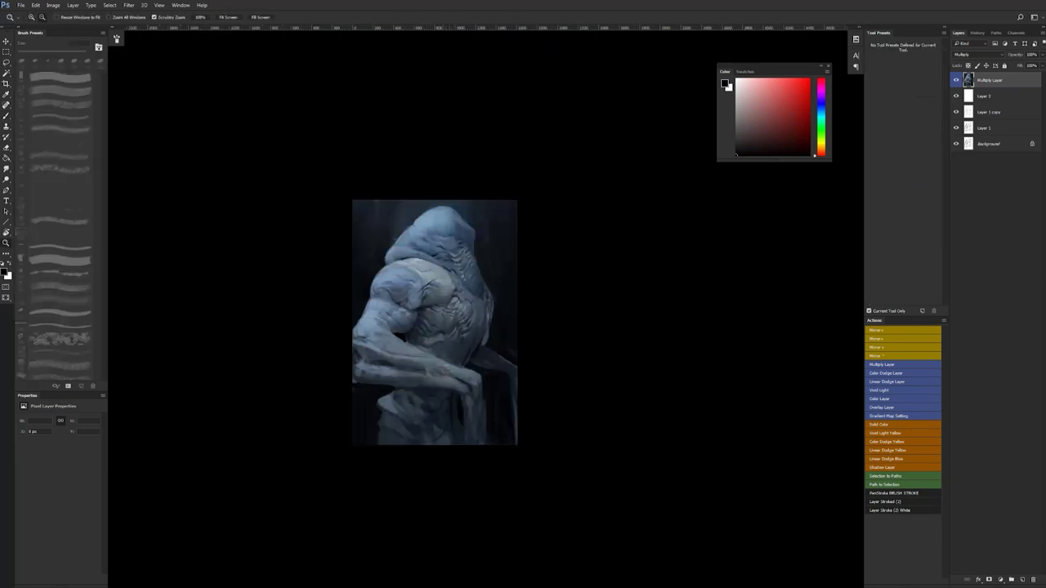
pyautogui.click(472, 337)
pyautogui.press('b')
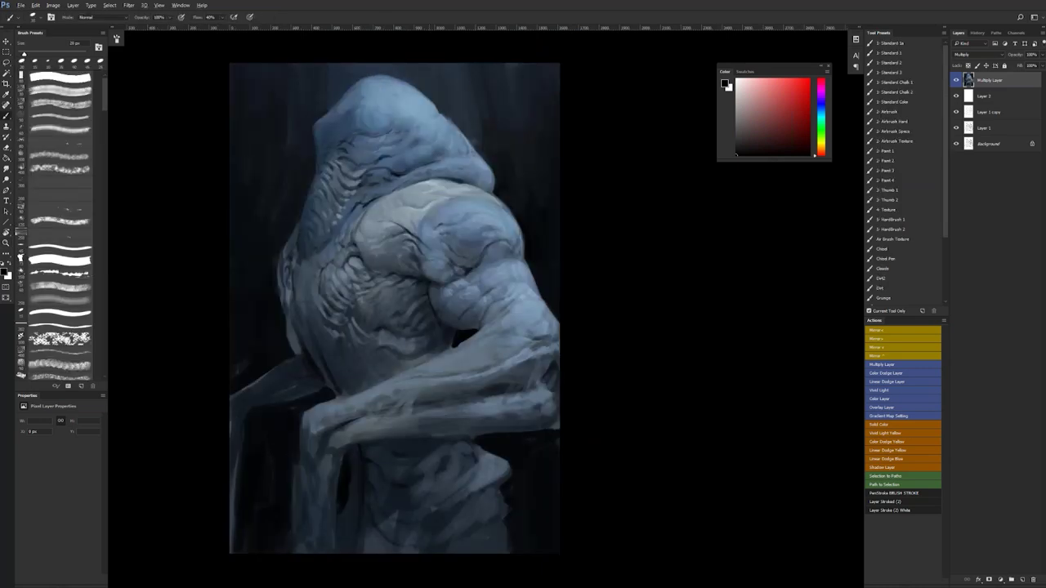
# - Brighten the chest wrinkles with pale grey-blue sampled from the upper back, then mirror the canvas
pyautogui.press(']')
pyautogui.press(']')
pyautogui.keyDown('alt'); pyautogui.click(440, 185); pyautogui.keyUp('alt')
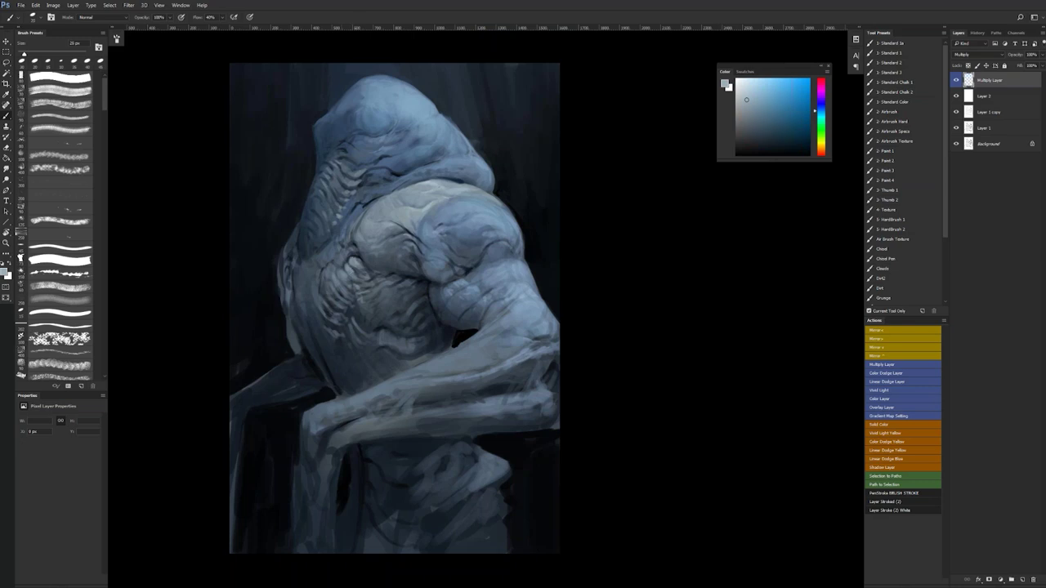
pyautogui.press(']')
pyautogui.press('z')
pyautogui.keyDown('alt'); pyautogui.click(357, 329); pyautogui.keyUp('alt')
pyautogui.keyDown('alt'); pyautogui.click(357, 330); pyautogui.keyUp('alt')
pyautogui.keyDown('alt'); pyautogui.click(423, 326); pyautogui.keyUp('alt')
pyautogui.hotkey('ctrl', 'shift', 'h')
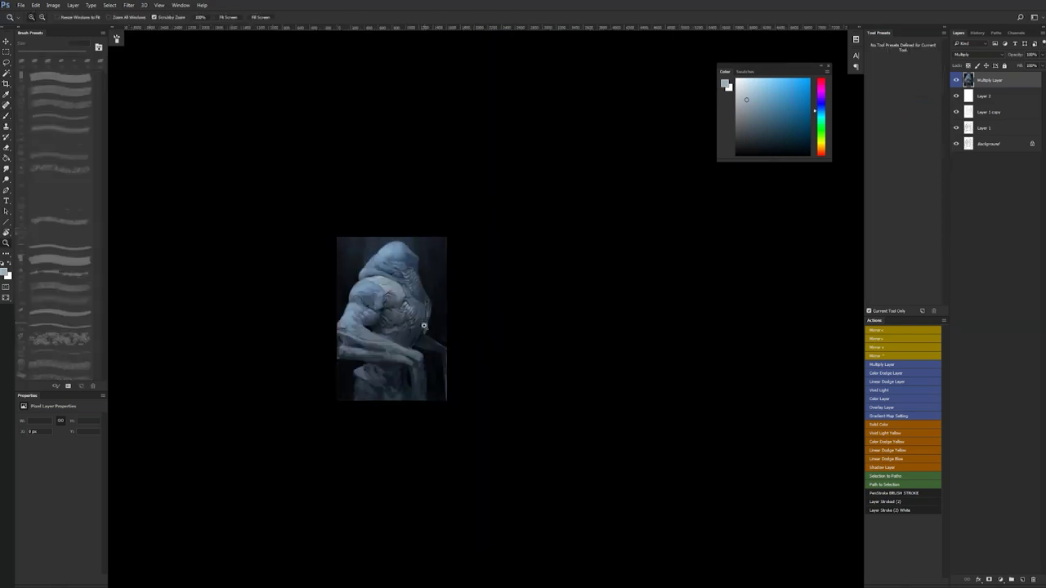
# - Paint the chest folds beside the shoulder with sampled grey-blue, using a brush of about 35 px
pyautogui.click(423, 326)
pyautogui.click(423, 326)
pyautogui.press('b')
pyautogui.keyDown('alt'); pyautogui.click(304, 262); pyautogui.keyUp('alt')
pyautogui.press(']')
pyautogui.press(']')
pyautogui.moveTo(293, 270); pyautogui.dragTo(306, 264)
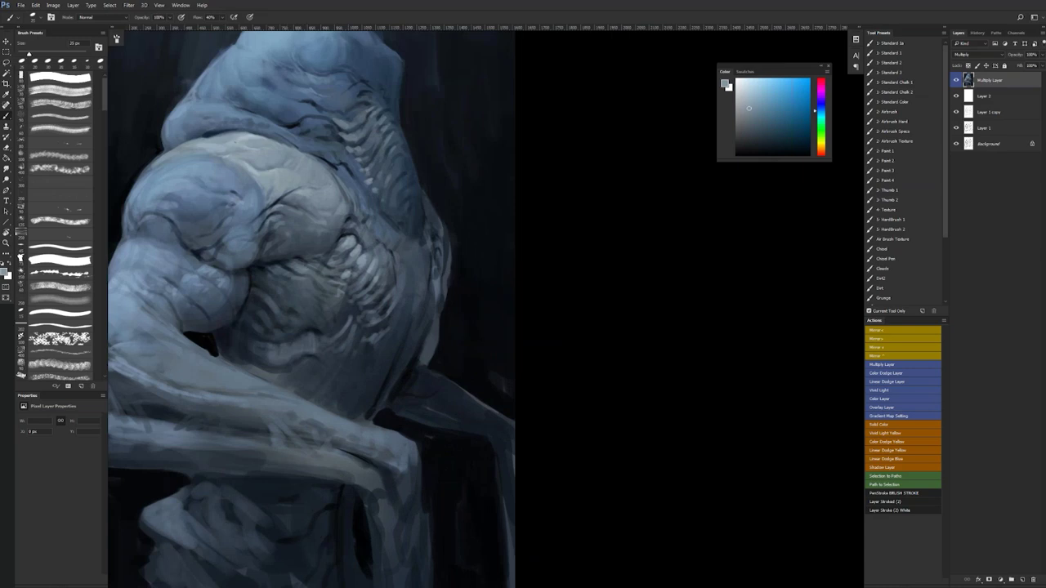
# - Enlarge the brush to blend the chest area more broadly with the grey-blue, and mirror the canvas
pyautogui.press('z')
pyautogui.keyDown('alt'); pyautogui.click(370, 318); pyautogui.keyUp('alt')
pyautogui.click(370, 318)
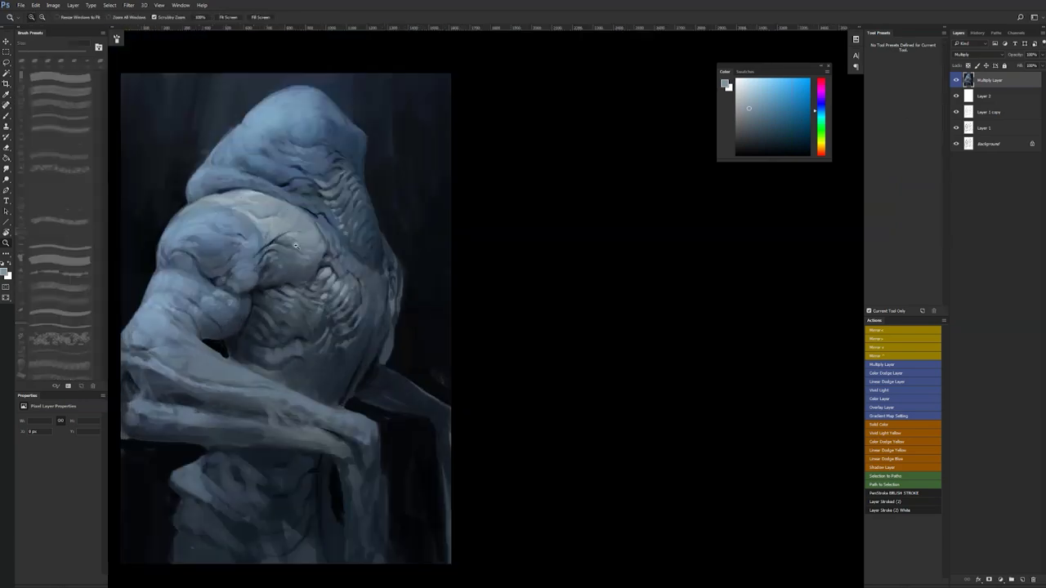
pyautogui.press('b')
pyautogui.press(']')
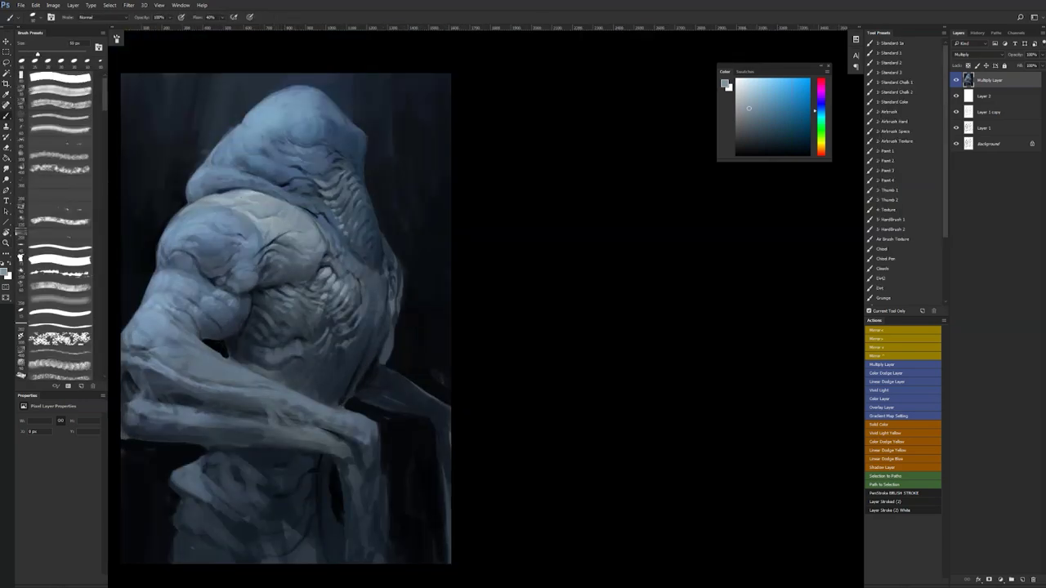
pyautogui.press(']')
pyautogui.moveTo(324, 273)
pyautogui.mouseDown()
pyautogui.moveTo(421, 275)
pyautogui.moveTo(544, 297)
pyautogui.mouseUp()
pyautogui.hotkey('ctrl', 'shift', 'h')
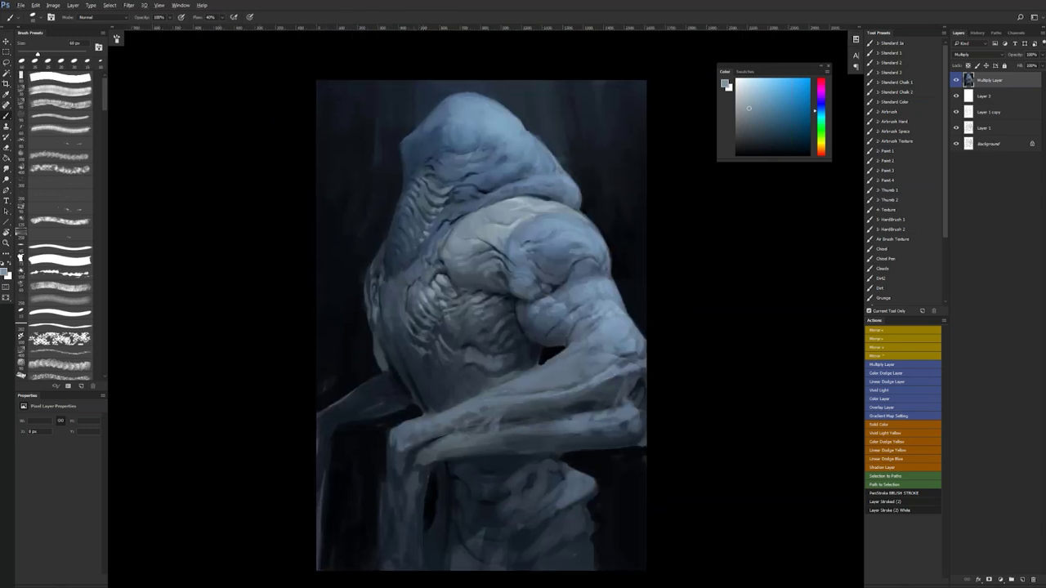
# - Darken the lower edge of the torso with dark blue sampled there, and mirror the canvas
pyautogui.press('d')
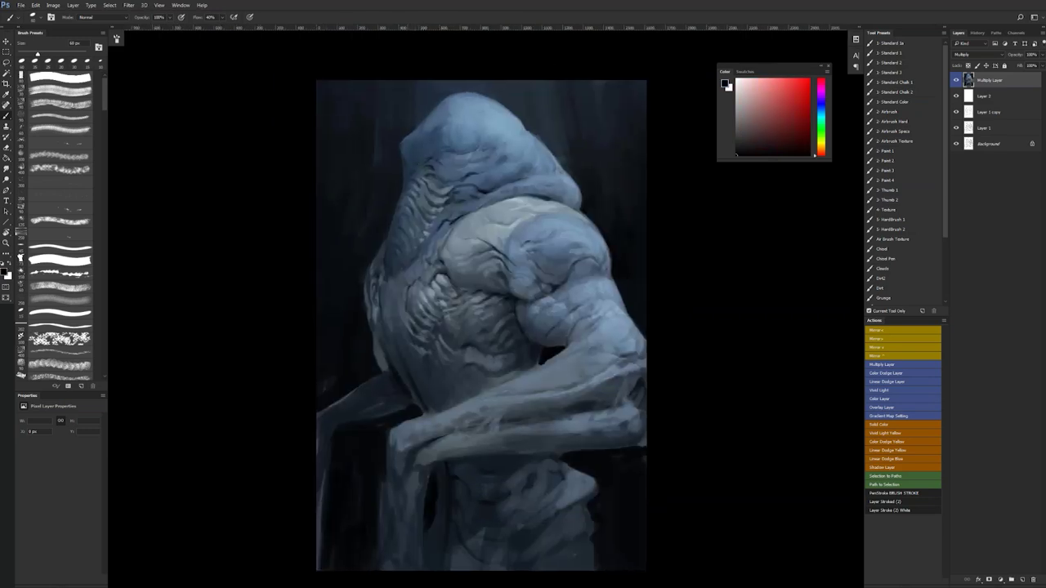
pyautogui.keyDown('alt'); pyautogui.click(408, 391); pyautogui.keyUp('alt')
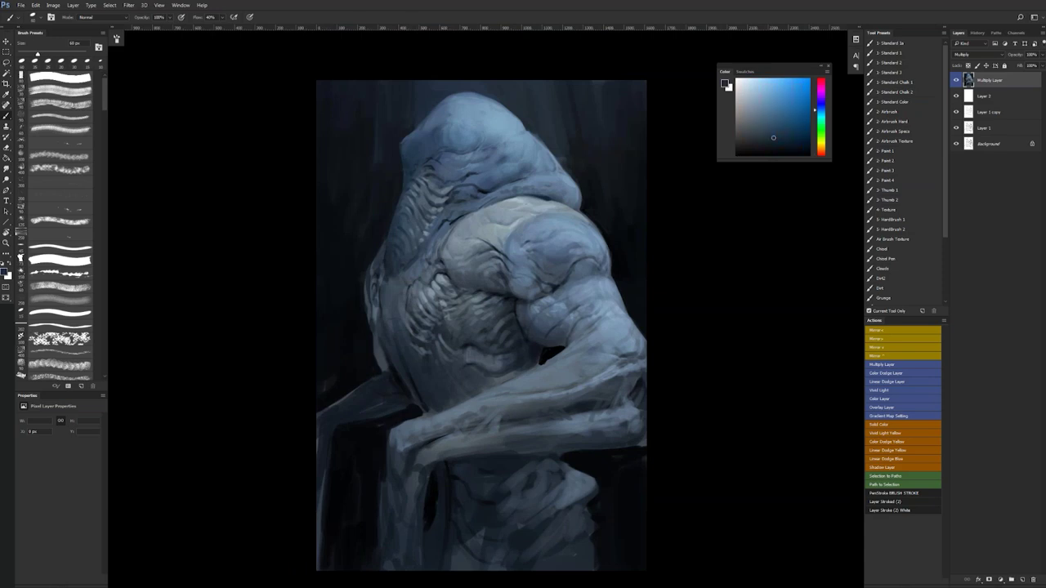
pyautogui.press('F2')
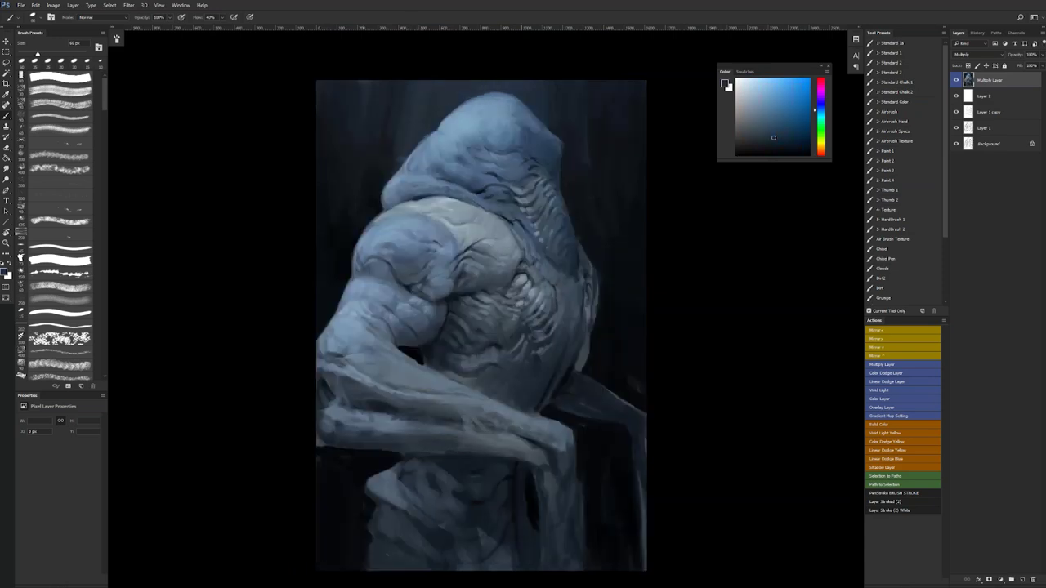
# - Reset the colour to black and sharpen the background edge along the face with a small brush
pyautogui.press('d')
pyautogui.press('[')
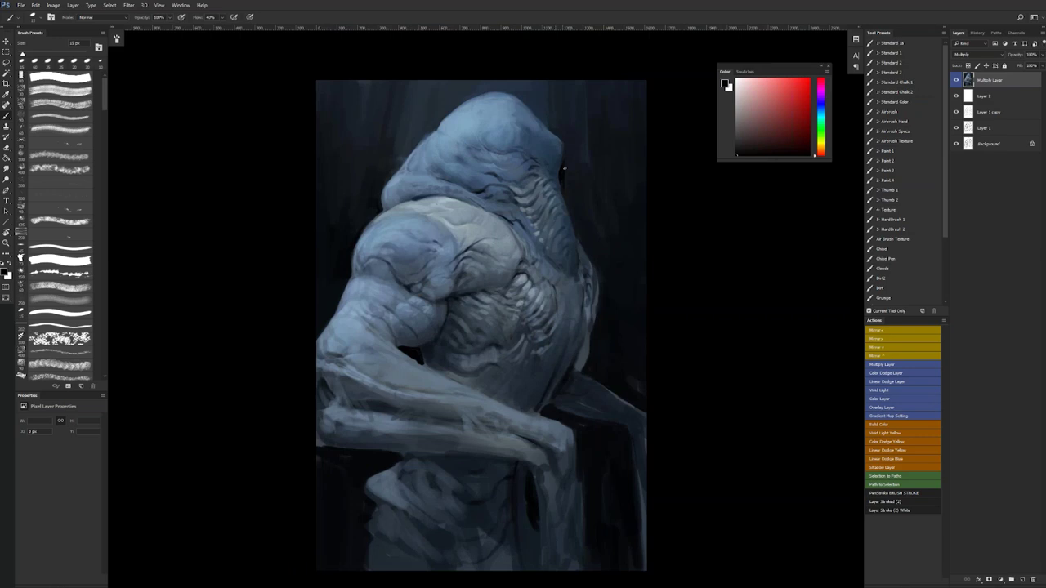
pyautogui.press(']')
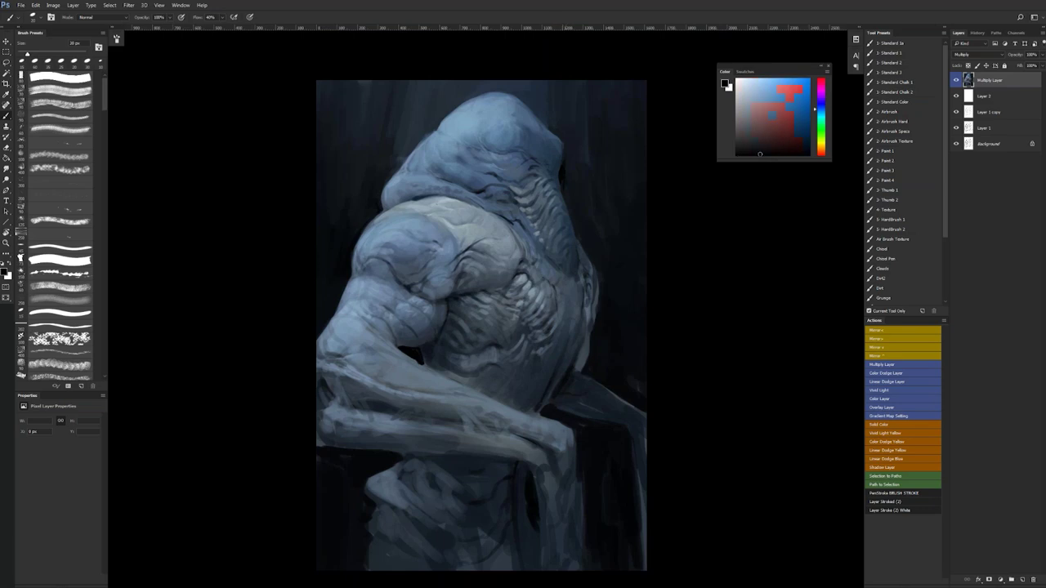
# - Paint the background around the face and behind the shoulder with sampled near-black blue, enlarging the brush to about 90 px
pyautogui.press(']')
pyautogui.press(']')
pyautogui.press(']')
pyautogui.press(']')
pyautogui.press(']')
pyautogui.press(']')
pyautogui.press(']')
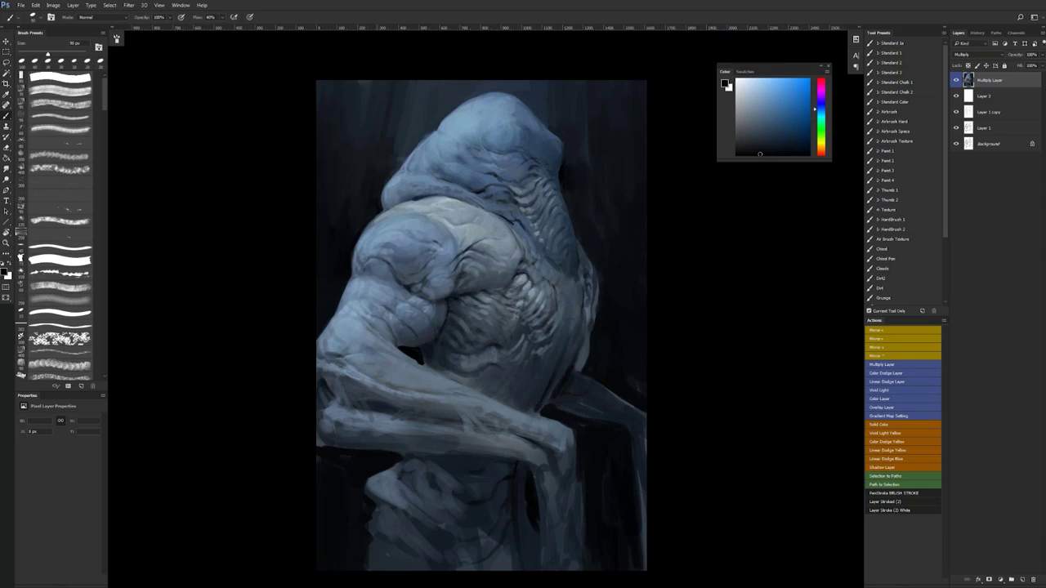
pyautogui.moveTo(377, 211); pyautogui.dragTo(368, 219)
pyautogui.keyDown('alt'); pyautogui.click(369, 215); pyautogui.keyUp('alt')
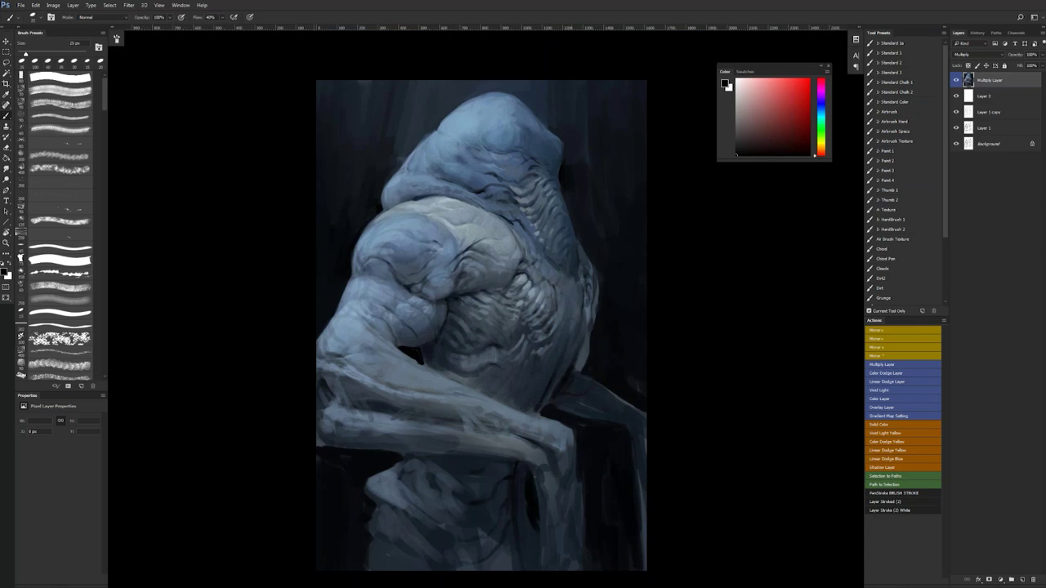
# - Smooth the dark background behind the head and neck with near-black blues sampled around it, using a larger brush
pyautogui.press(']')
pyautogui.press(']')
pyautogui.press(']')
pyautogui.press(']')
pyautogui.press(']')
pyautogui.press(']')
pyautogui.press(']')
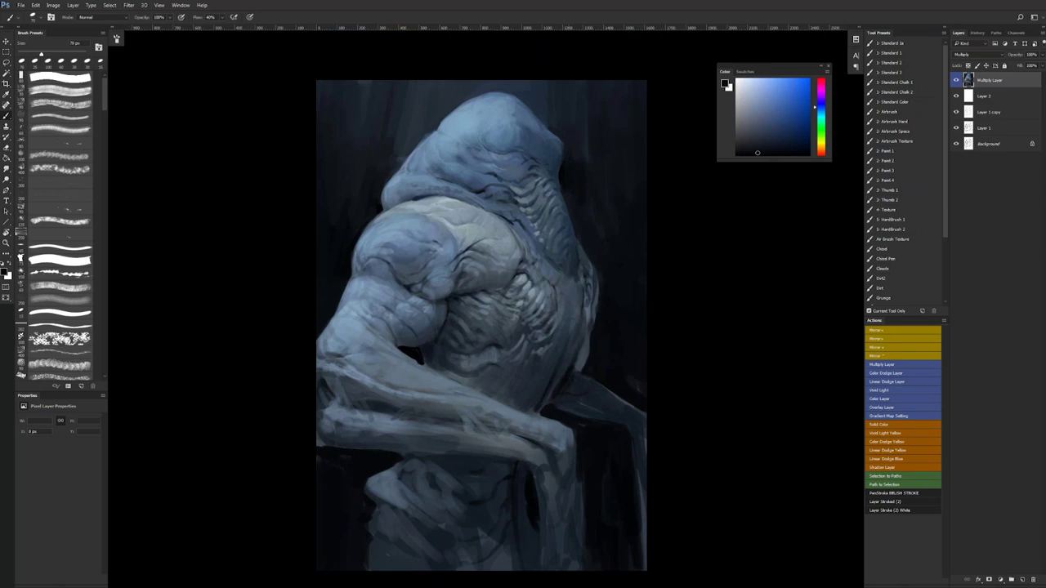
pyautogui.press('[')
pyautogui.press(']')
pyautogui.press(']')
pyautogui.press(']')
pyautogui.press(']')
pyautogui.press(']')
pyautogui.press(']')
pyautogui.press(']')
pyautogui.press(']')
pyautogui.press(']')
pyautogui.keyDown('alt'); pyautogui.click(396, 167); pyautogui.keyUp('alt')
pyautogui.keyDown('alt'); pyautogui.click(335, 161); pyautogui.keyUp('alt')
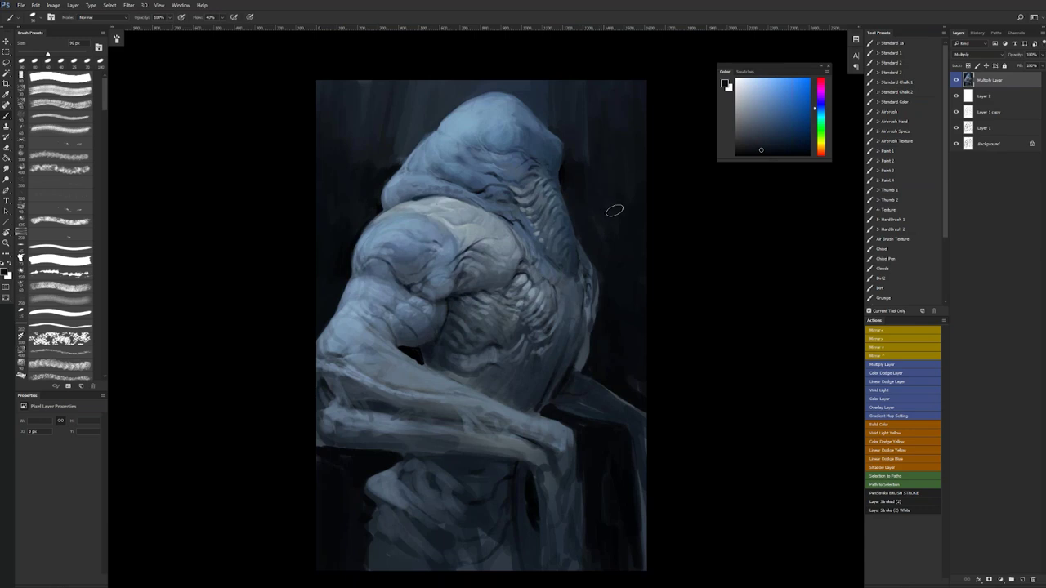
# - Examine the whole painting in full-screen mode, mirrored both ways and at a reduced size
pyautogui.moveTo(599, 281); pyautogui.dragTo(589, 181)
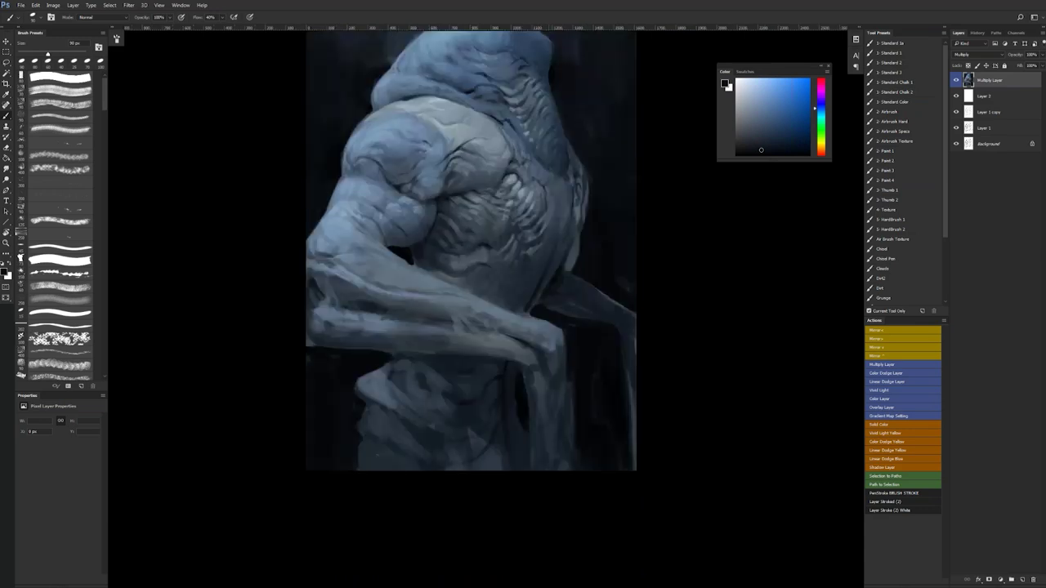
pyautogui.hotkey('ctrl', 'shift', 'h')
pyautogui.moveTo(485, 414); pyautogui.dragTo(482, 485)
pyautogui.press('f')
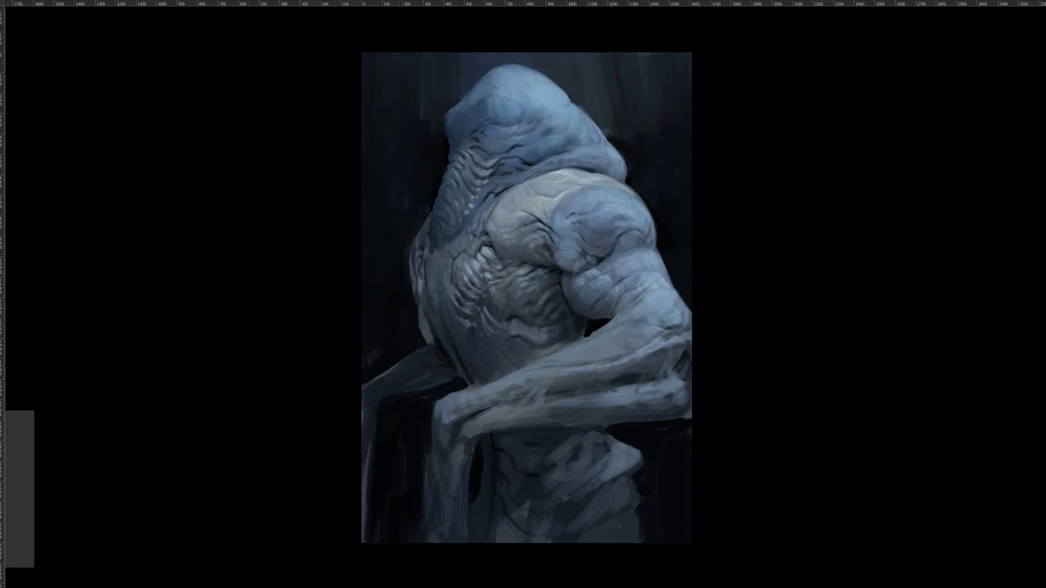
pyautogui.scroll(-3, 402, 272)
pyautogui.hotkey('ctrl', 'shift', 'h')
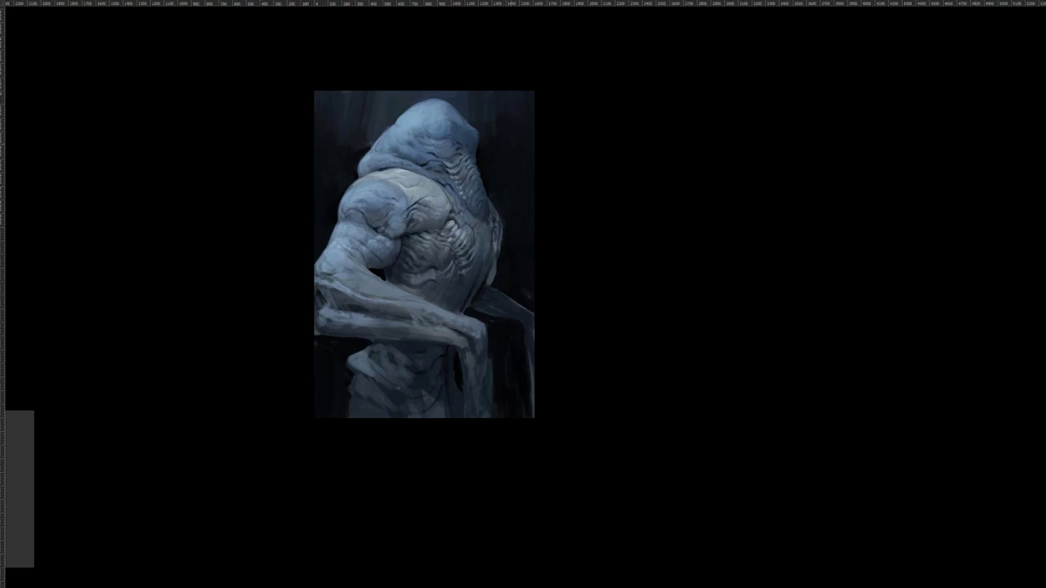
pyautogui.click(327, 176)
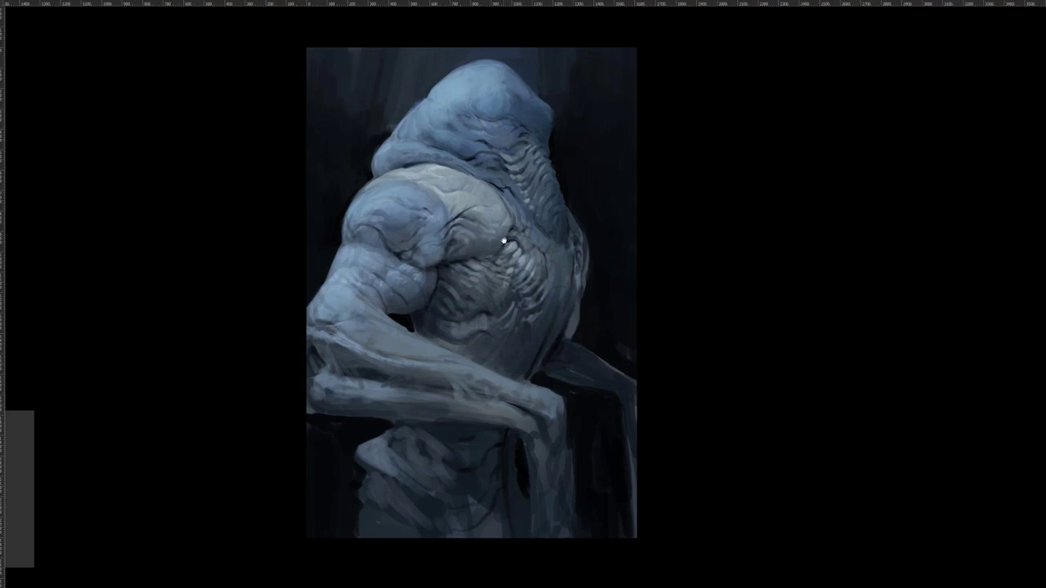
pyautogui.moveTo(433, 168); pyautogui.dragTo(460, 120)
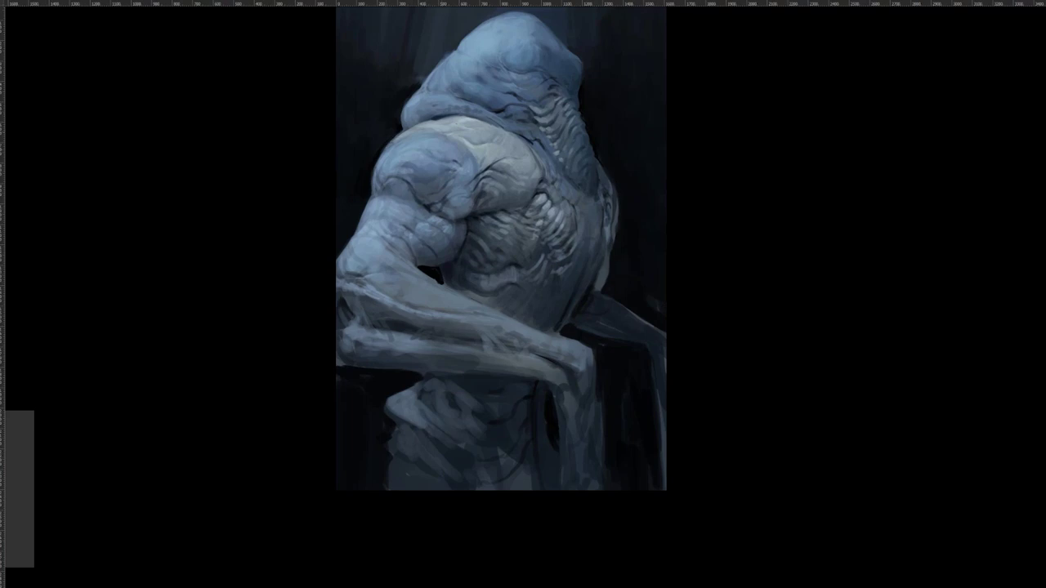
pyautogui.scroll(-2, 490, 190)
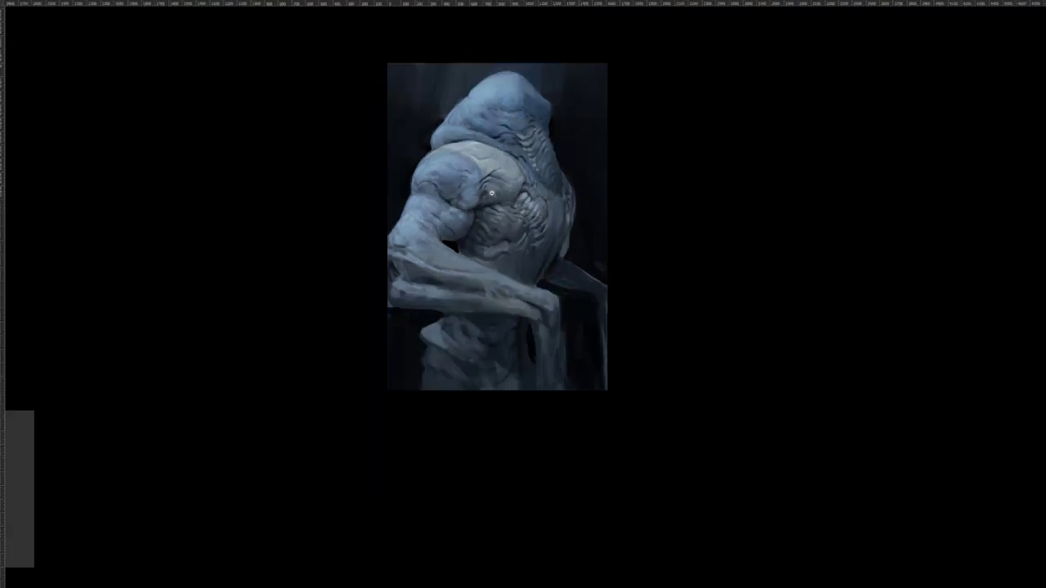
# - Compare the enlarged painting with its horizontally mirrored version in full-screen mode, and return to the normal workspace
pyautogui.press('F2')
pyautogui.scroll(2, 540, 226)
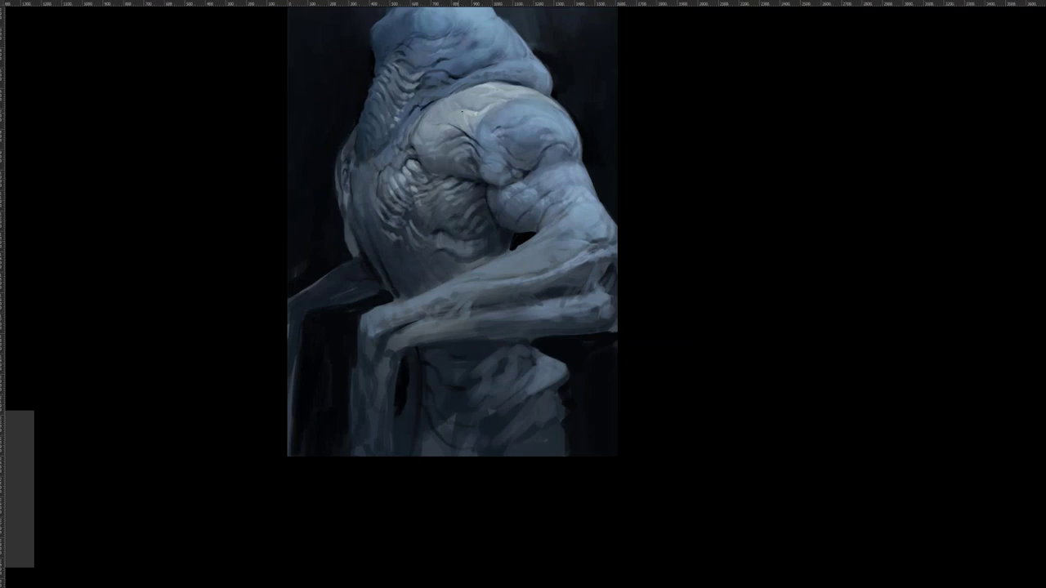
pyautogui.moveTo(483, 167); pyautogui.dragTo(489, 244)
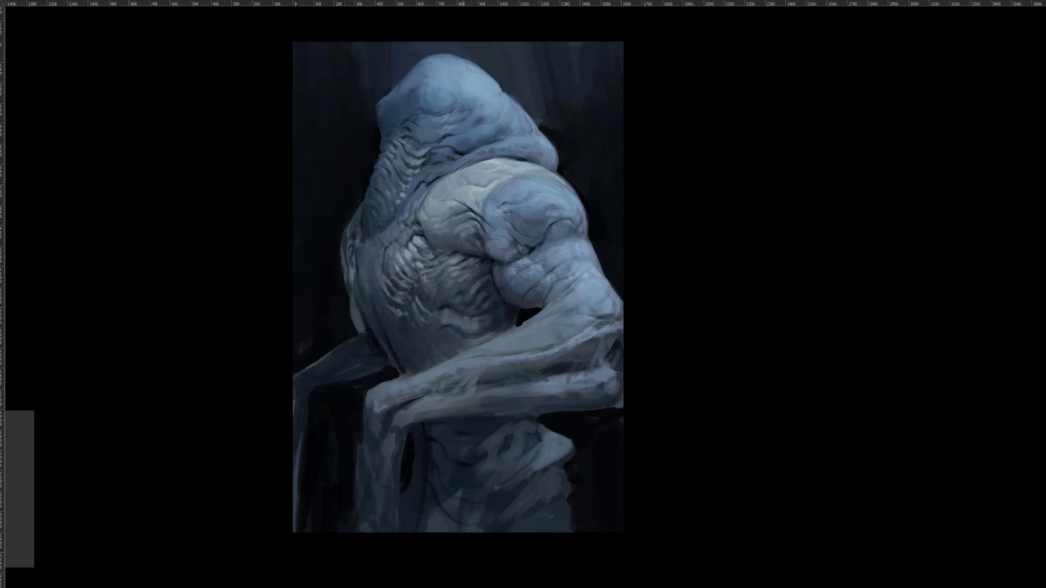
pyautogui.hotkey('ctrl', 'shift', 'h')
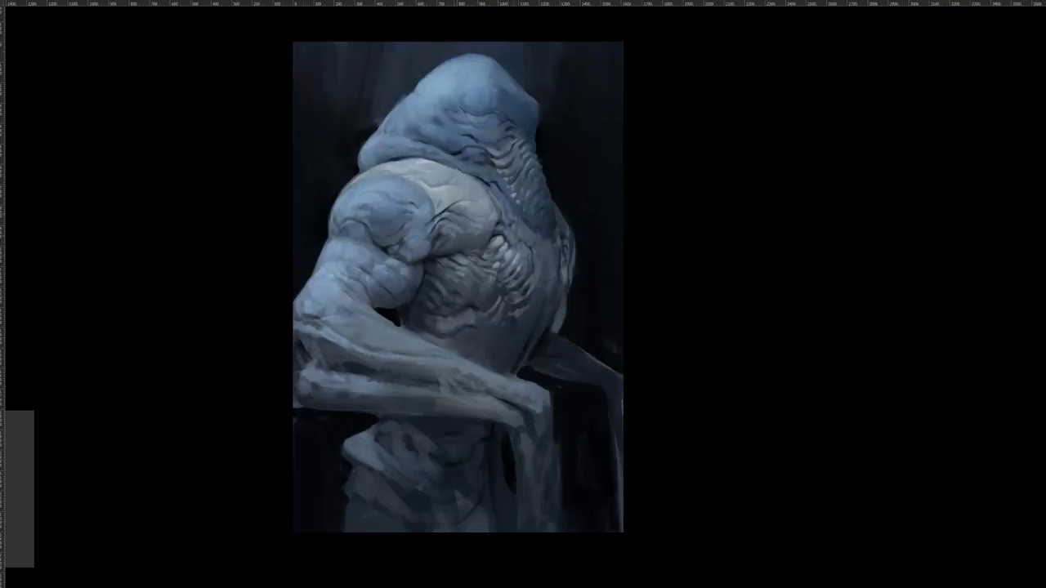
pyautogui.press('h')
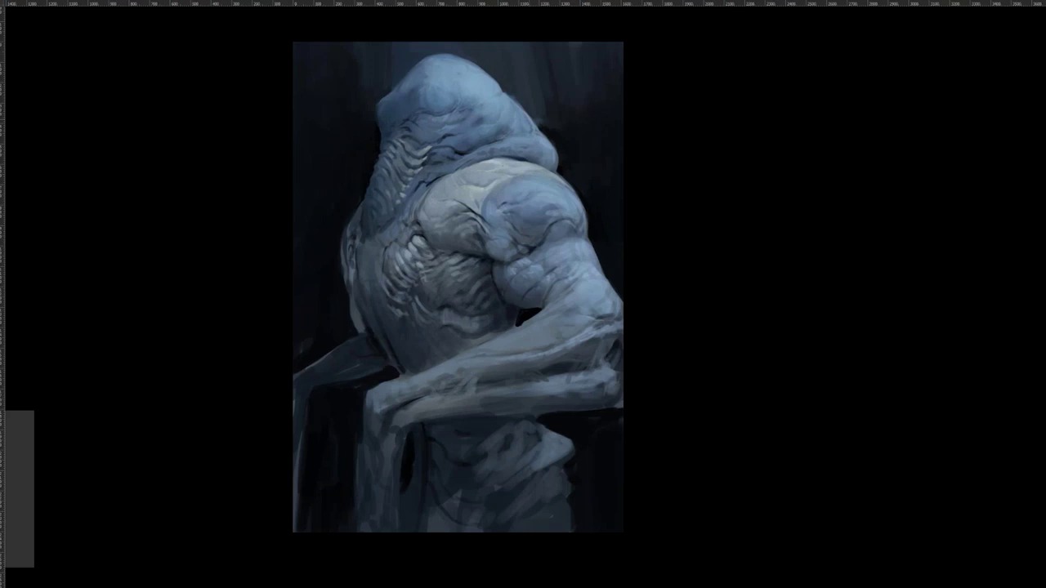
pyautogui.press('f')
pyautogui.press('f')
# - Enlarge the brush to about 100 px and shade the upper face with a muted blue sampled from the head
pyautogui.click(772, 125)
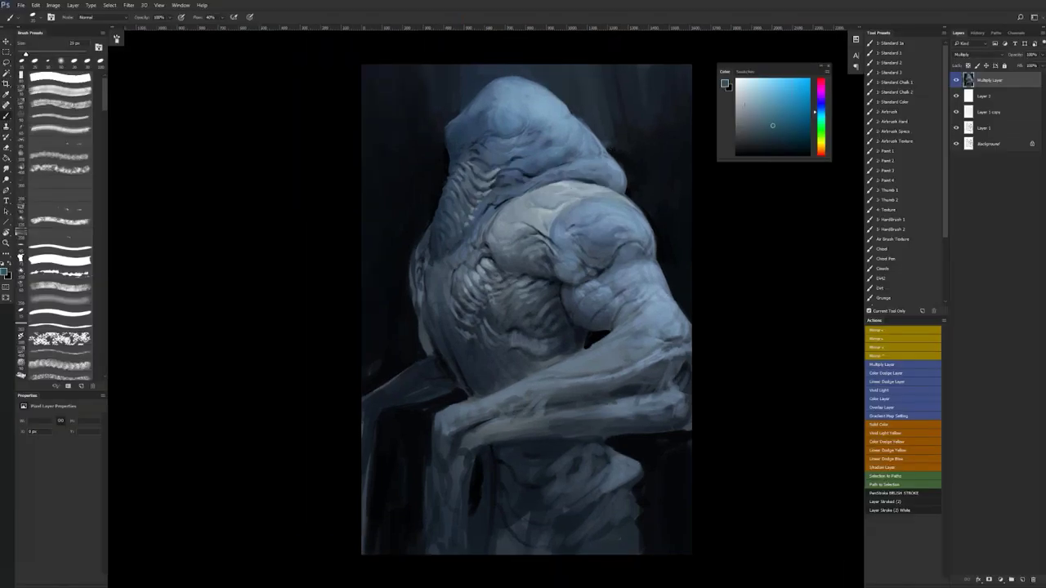
pyautogui.press(']')
pyautogui.press(']')
pyautogui.press(']')
pyautogui.press(']')
pyautogui.press(']')
pyautogui.press(']')
pyautogui.press(']')
pyautogui.press(']')
pyautogui.press(']')
pyautogui.keyDown('alt'); pyautogui.click(501, 93); pyautogui.keyUp('alt')
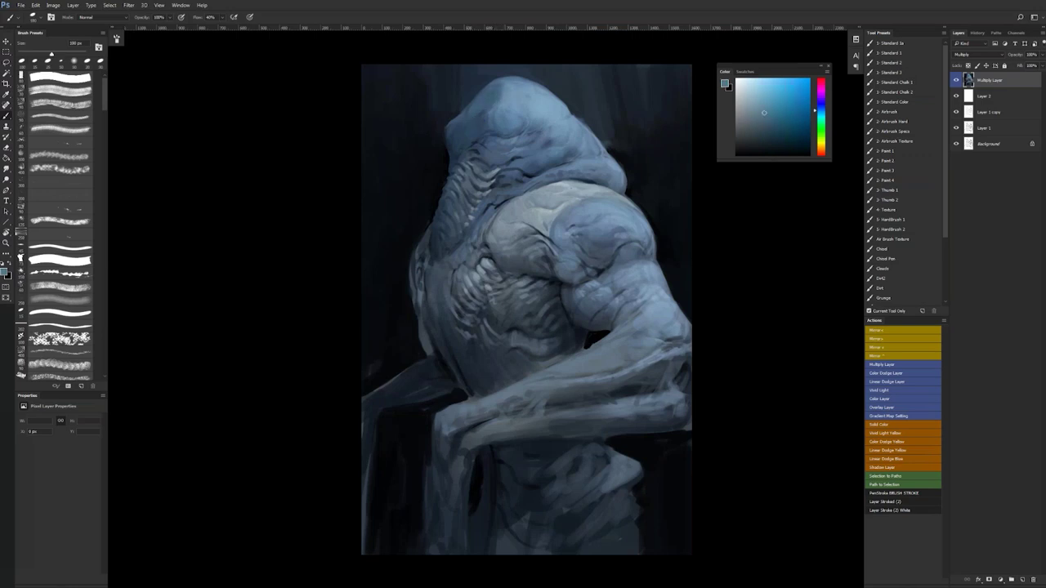
pyautogui.moveTo(491, 90); pyautogui.dragTo(477, 114)
# - Mirror the painting horizontally and sample dark blues from the throat and head for shading the skin
pyautogui.press('z')
pyautogui.keyDown('alt'); pyautogui.click(477, 221); pyautogui.keyUp('alt')
pyautogui.keyDown('alt'); pyautogui.click(478, 222); pyautogui.keyUp('alt')
pyautogui.press('F2')
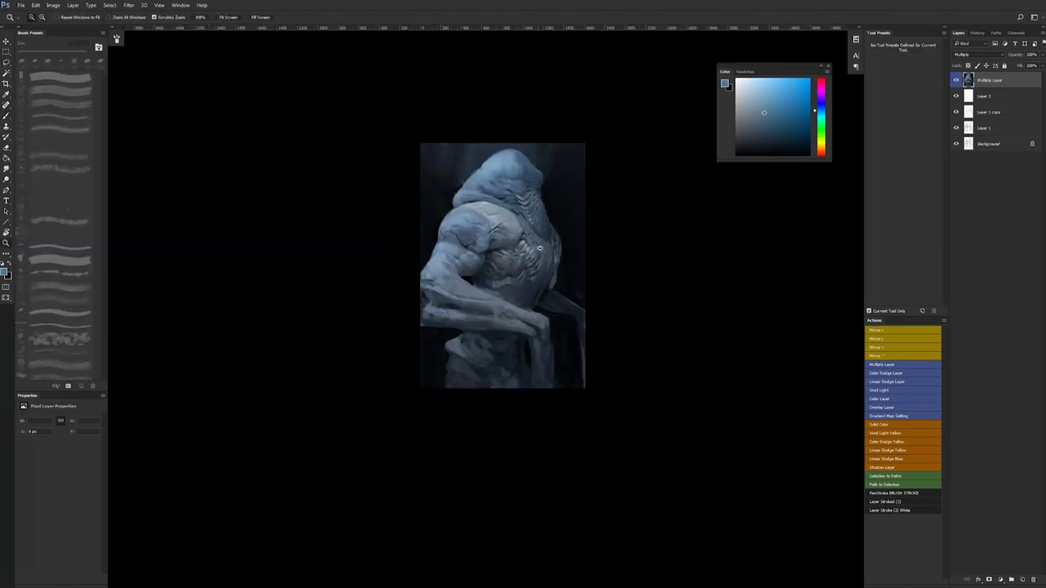
pyautogui.click(539, 249)
pyautogui.press('b')
pyautogui.keyDown('alt'); pyautogui.click(559, 221); pyautogui.keyUp('alt')
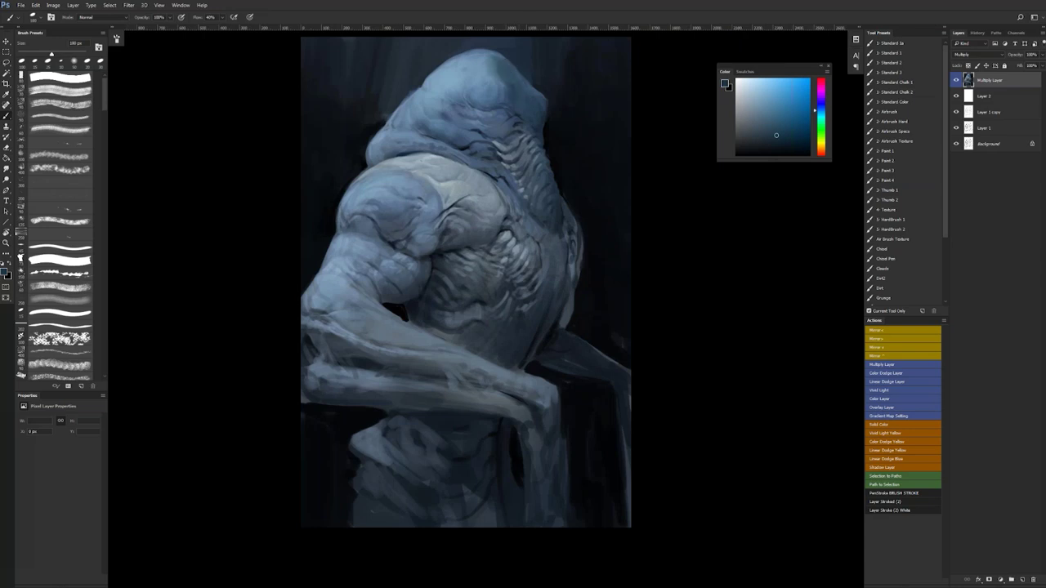
pyautogui.keyDown('alt'); pyautogui.click(495, 82); pyautogui.keyUp('alt')
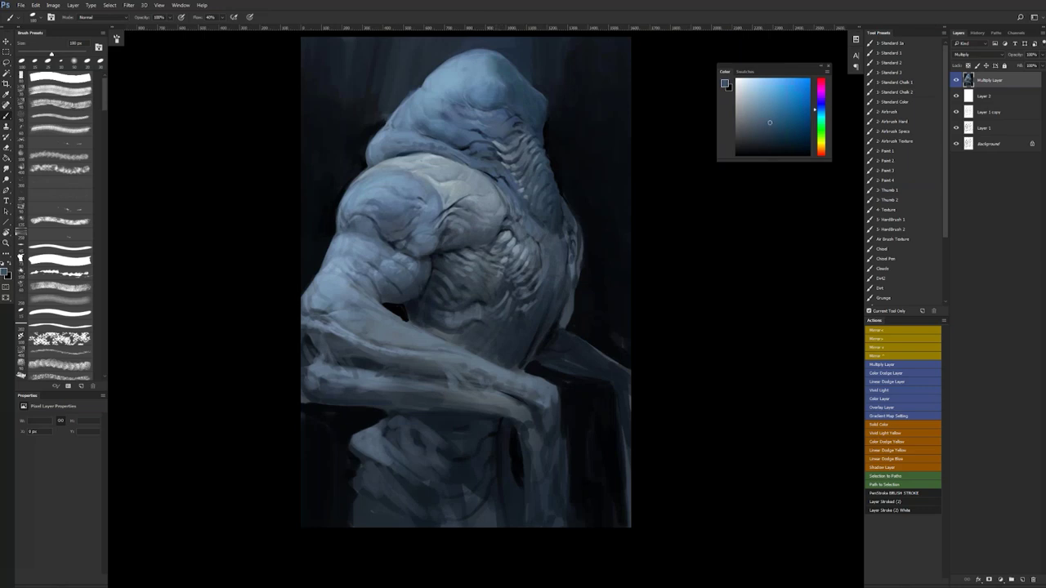
# - Blend the crown and brow of the head with several blues sampled from it, reducing the brush to about 45 px
pyautogui.press('[')
pyautogui.press('[')
pyautogui.press(']')
pyautogui.keyDown('alt'); pyautogui.click(482, 78); pyautogui.keyUp('alt')
pyautogui.press('.')
pyautogui.keyDown('alt'); pyautogui.click(488, 81); pyautogui.keyUp('alt')
pyautogui.keyDown('alt'); pyautogui.click(488, 90); pyautogui.keyUp('alt')
pyautogui.keyDown('alt'); pyautogui.click(480, 74); pyautogui.keyUp('alt')
pyautogui.keyDown('alt'); pyautogui.click(500, 115); pyautogui.keyUp('alt')
# - Refine the crown's edge and forehead with a darker blue and tones sampled from the head
pyautogui.moveTo(770, 125)
pyautogui.mouseDown()
pyautogui.moveTo(780, 140)
pyautogui.moveTo(773, 131)
pyautogui.mouseUp()
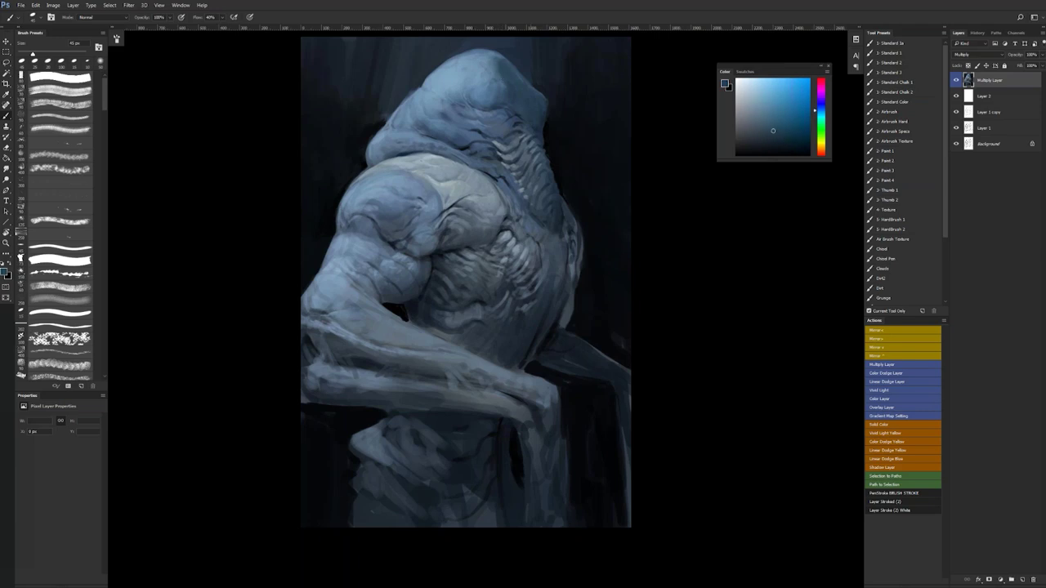
pyautogui.keyDown('alt'); pyautogui.click(486, 52); pyautogui.keyUp('alt')
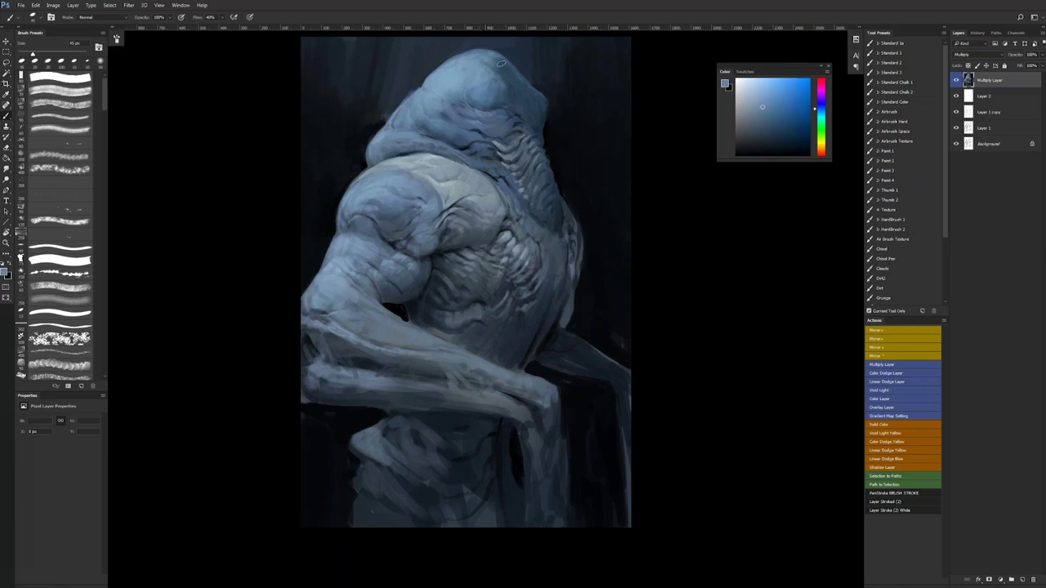
pyautogui.moveTo(497, 61); pyautogui.dragTo(510, 75)
pyautogui.keyDown('alt'); pyautogui.click(508, 72); pyautogui.keyUp('alt')
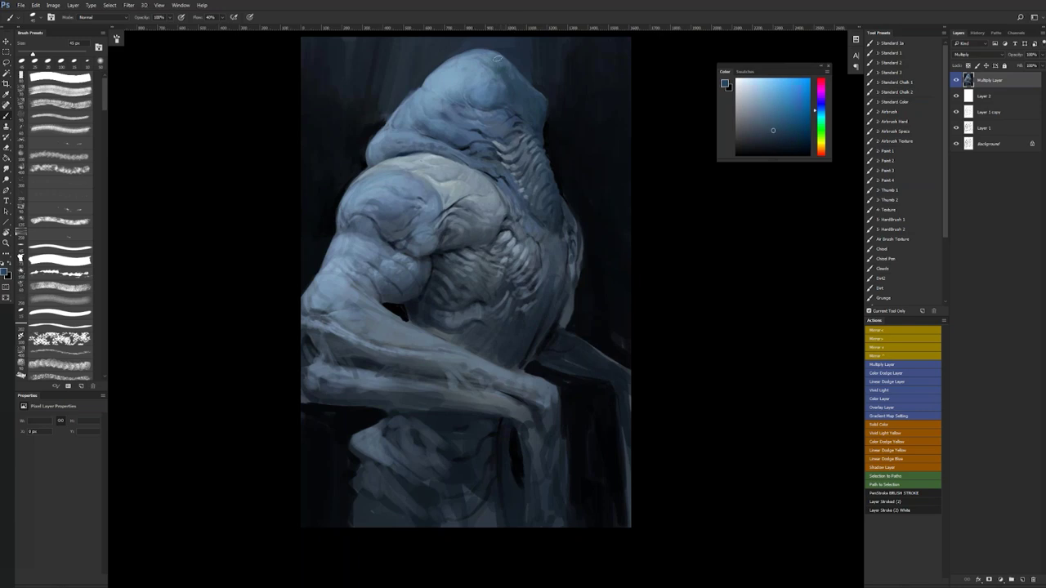
pyautogui.keyDown('alt'); pyautogui.click(517, 94); pyautogui.keyUp('alt')
# - Check the painting reduced and mirrored, enlarge the brush to about 100 px and mirror the image back
pyautogui.press('z')
pyautogui.keyDown('alt'); pyautogui.click(534, 166); pyautogui.keyUp('alt')
pyautogui.keyDown('alt'); pyautogui.click(534, 165); pyautogui.keyUp('alt')
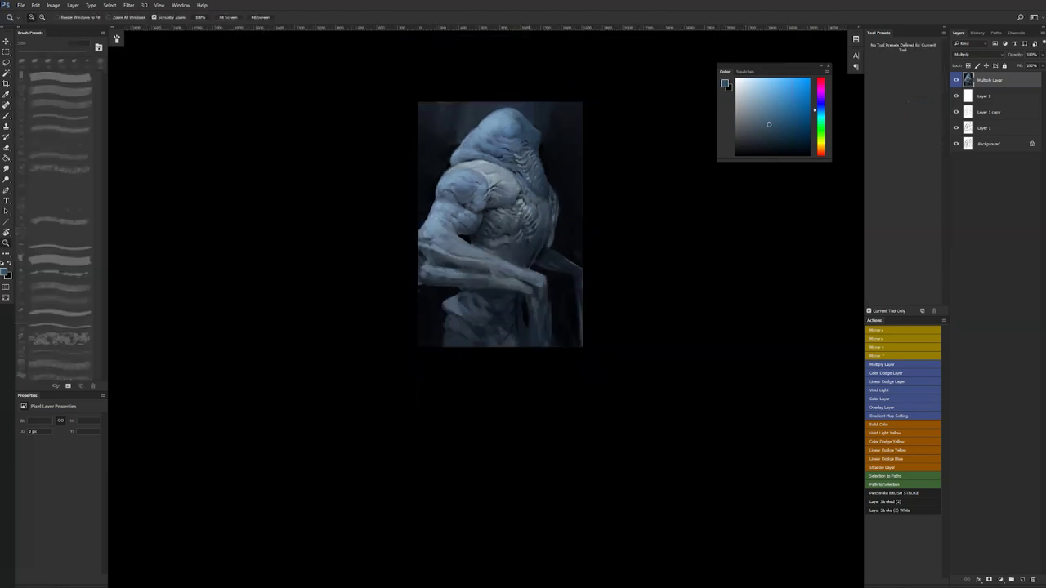
pyautogui.hotkey('ctrl', 'shift', 'h')
pyautogui.hotkey('ctrl', '0')
pyautogui.press('b')
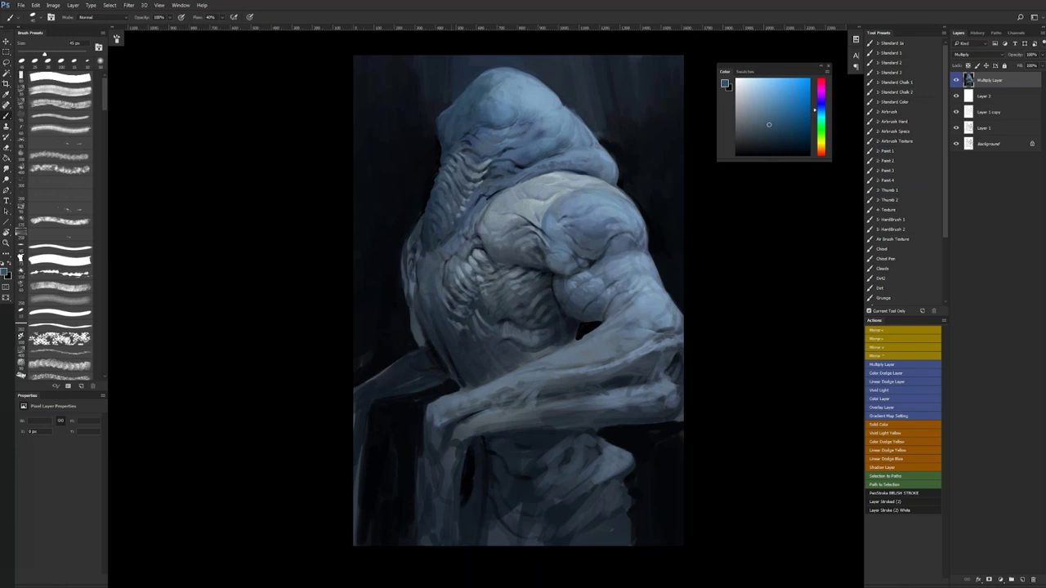
pyautogui.press(']')
pyautogui.press(']')
pyautogui.press(']')
pyautogui.press(']')
pyautogui.press(']')
pyautogui.press(']')
pyautogui.hotkey('ctrl', 'shift', 'h')
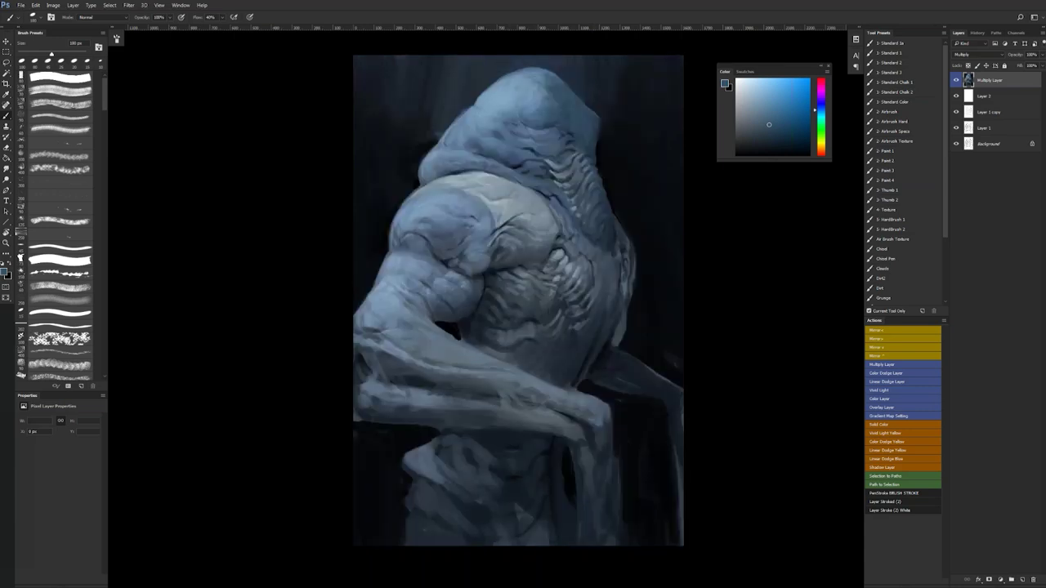
# - Soften the folds beneath the crown of the head with sampled mid blues, using a smaller brush
pyautogui.press('[')
pyautogui.moveTo(557, 134); pyautogui.dragTo(545, 137)
pyautogui.keyDown('alt'); pyautogui.click(527, 145); pyautogui.keyUp('alt')
pyautogui.moveTo(516, 147); pyautogui.dragTo(531, 149)
pyautogui.press('[')
pyautogui.keyDown('alt'); pyautogui.click(525, 145); pyautogui.keyUp('alt')
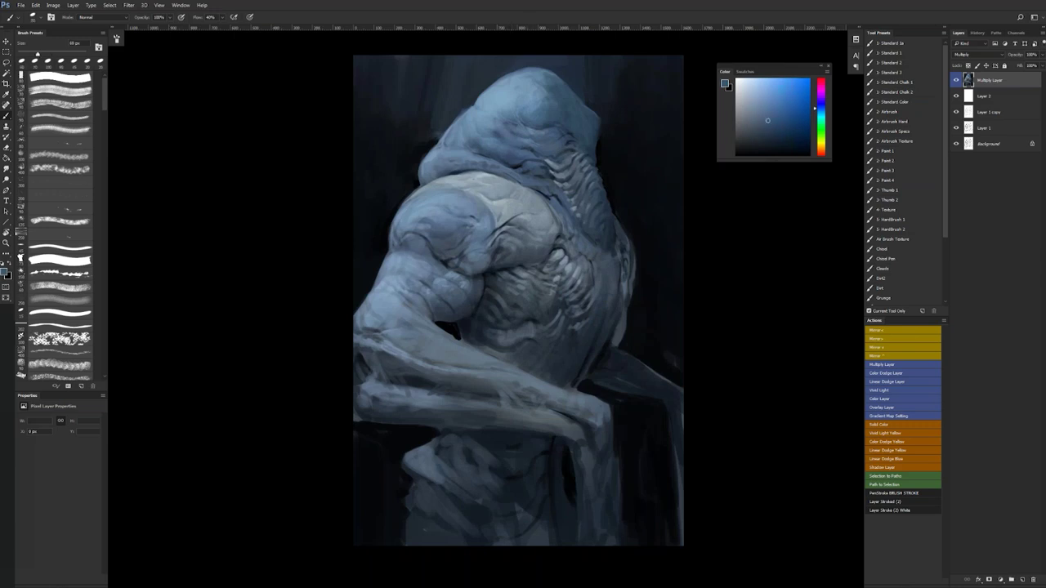
# - Switch to the Standard 1 brush and paint the fold at the back of the neck with blues sampled from the head
pyautogui.click(900, 55)
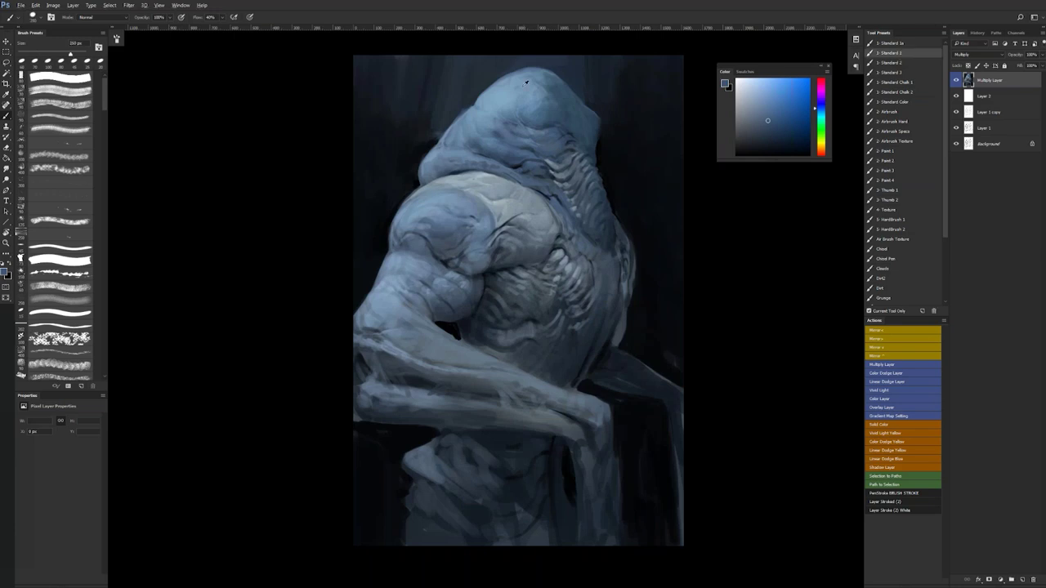
pyautogui.press('[')
pyautogui.press('[')
pyautogui.moveTo(471, 151); pyautogui.dragTo(461, 156)
pyautogui.keyDown('alt'); pyautogui.click(482, 131); pyautogui.keyUp('alt')
pyautogui.keyDown('alt'); pyautogui.click(490, 118); pyautogui.keyUp('alt')
pyautogui.press('[')
pyautogui.press('[')
pyautogui.press('[')
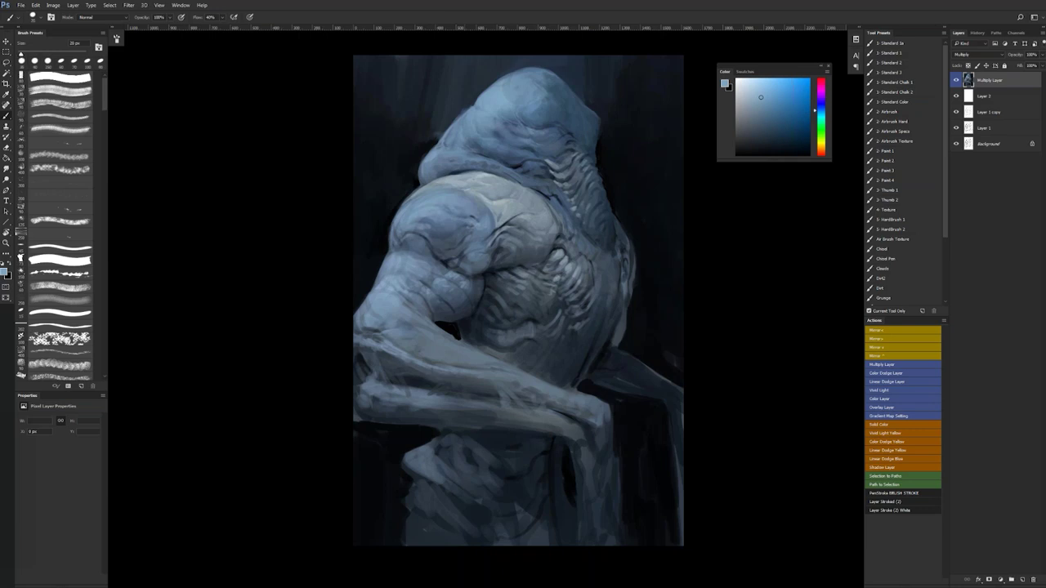
# - Mirror the painting, set the light blue brush to about 15 px for fine skin highlights, and mirror the image back
pyautogui.press('[')
pyautogui.press('F2')
pyautogui.press('[')
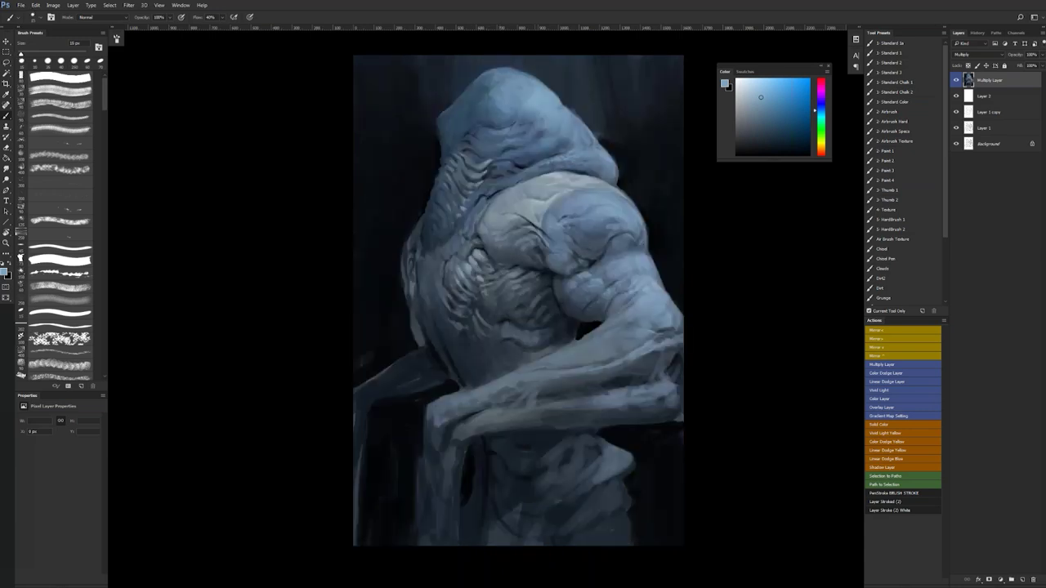
pyautogui.press(']')
pyautogui.press(']')
pyautogui.press(']')
pyautogui.press(']')
pyautogui.press(']')
pyautogui.press('[')
pyautogui.press(']')
pyautogui.hotkey('ctrl', 'shift', 'h')
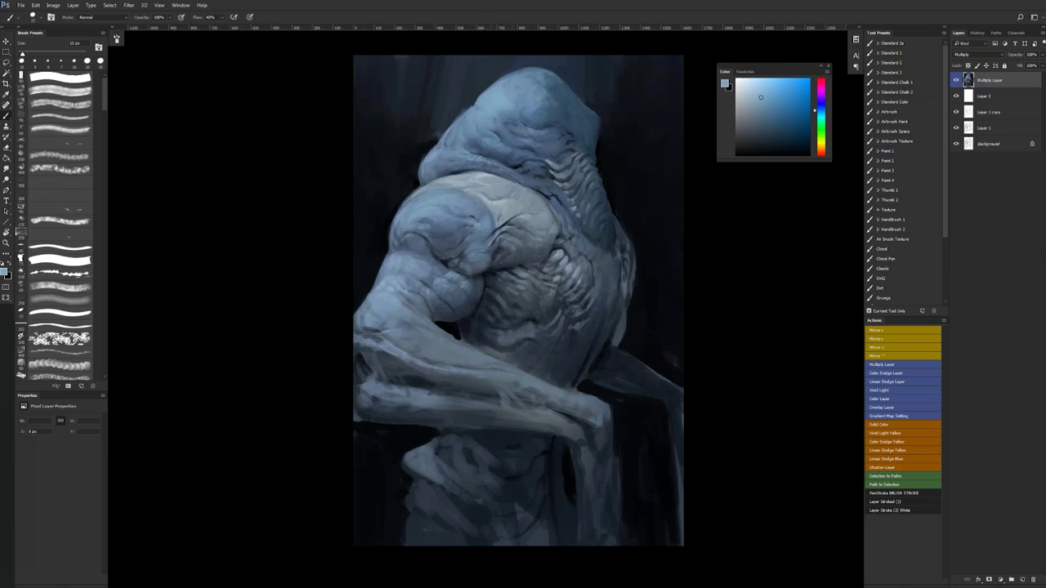
# - Pick a very pale blue and paint a highlight on the upper back beside the rounded shoulder
pyautogui.click(750, 85)
pyautogui.press('[')
pyautogui.press('[')
pyautogui.press(']')
pyautogui.press(']')
pyautogui.press(']')
pyautogui.press(']')
pyautogui.press(']')
pyautogui.press(']')
pyautogui.moveTo(472, 186); pyautogui.dragTo(484, 184)
# - Enlarge the brush to about 90 px and blend the rounded shoulder muscle with blues sampled from it
pyautogui.press(']')
pyautogui.press(']')
pyautogui.press(']')
pyautogui.press(']')
pyautogui.press(']')
pyautogui.press(']')
pyautogui.press(']')
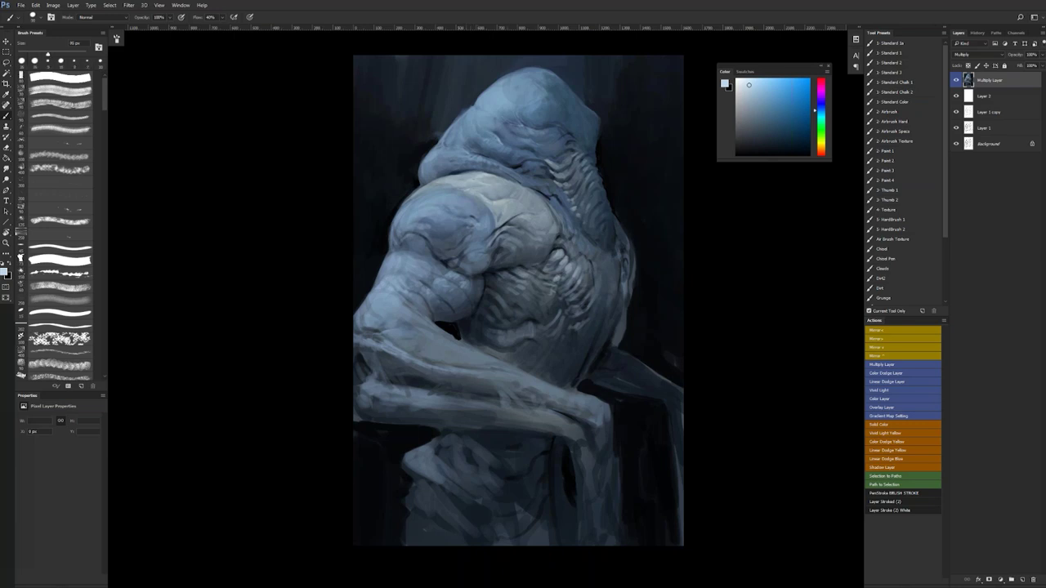
pyautogui.press('z')
pyautogui.keyDown('alt'); pyautogui.click(513, 243); pyautogui.keyUp('alt')
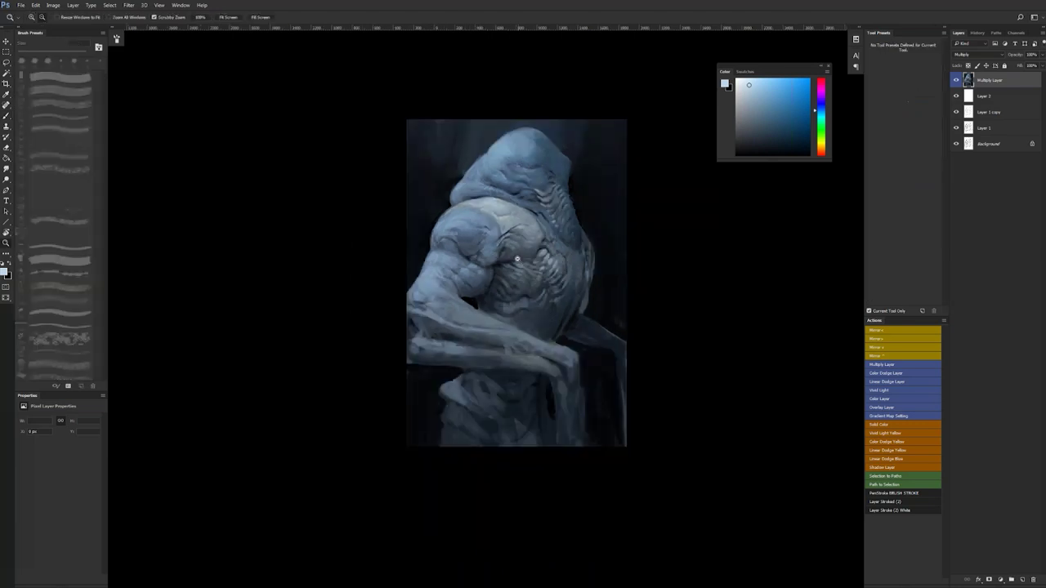
pyautogui.keyDown('alt'); pyautogui.click(513, 243); pyautogui.keyUp('alt')
pyautogui.click(513, 243)
pyautogui.press('b')
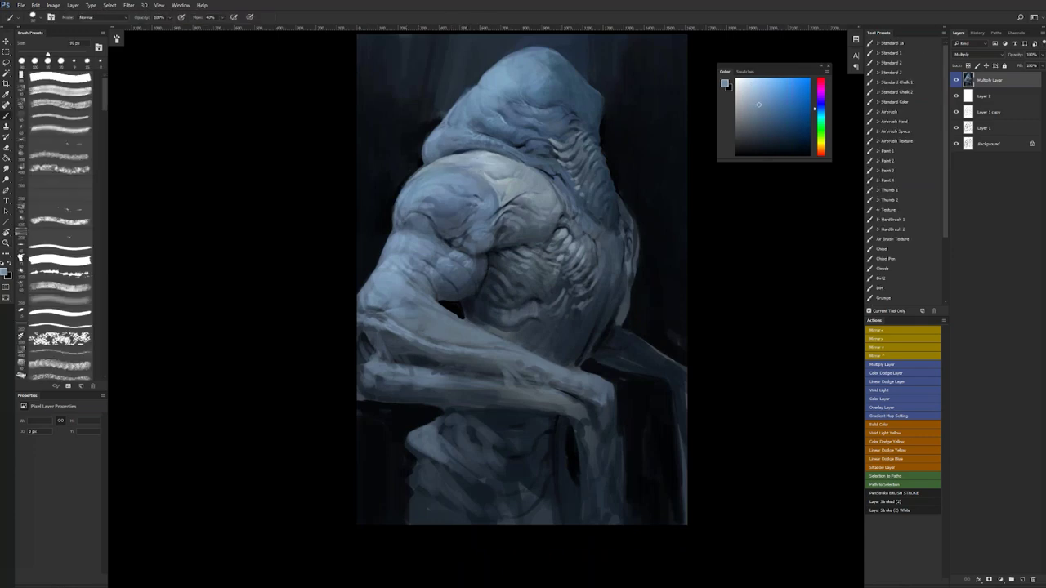
pyautogui.keyDown('alt'); pyautogui.click(447, 220); pyautogui.keyUp('alt')
pyautogui.moveTo(418, 206); pyautogui.dragTo(433, 204)
pyautogui.keyDown('alt'); pyautogui.click(469, 234); pyautogui.keyUp('alt')
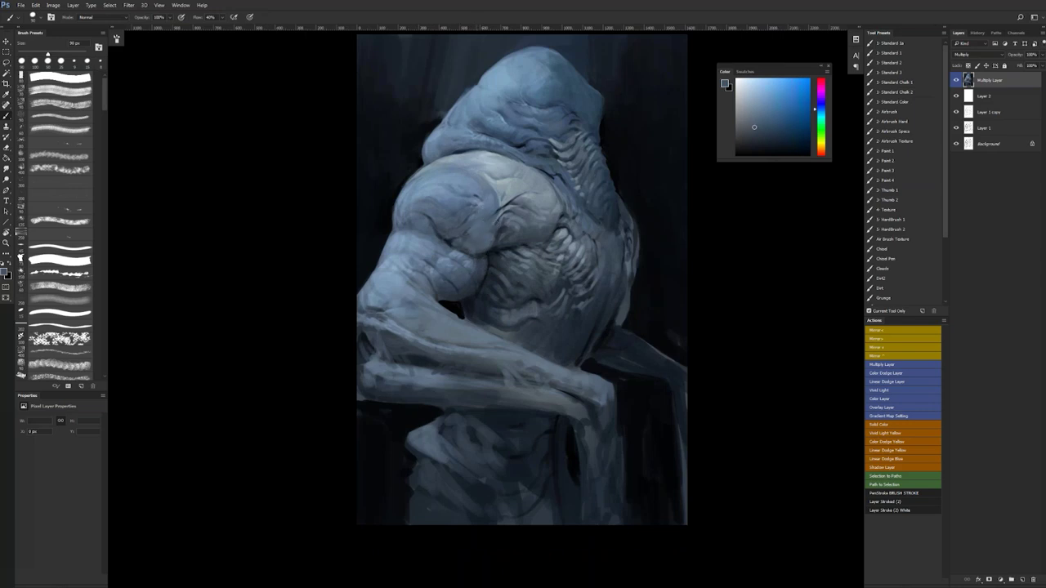
# - Mirror the painting, reset the colour to black and accent the armpit crease with a much smaller brush
pyautogui.press('z')
pyautogui.keyDown('alt'); pyautogui.click(463, 316); pyautogui.keyUp('alt')
pyautogui.keyDown('alt'); pyautogui.click(464, 316); pyautogui.keyUp('alt')
pyautogui.hotkey('ctrl', 'shift', 'h')
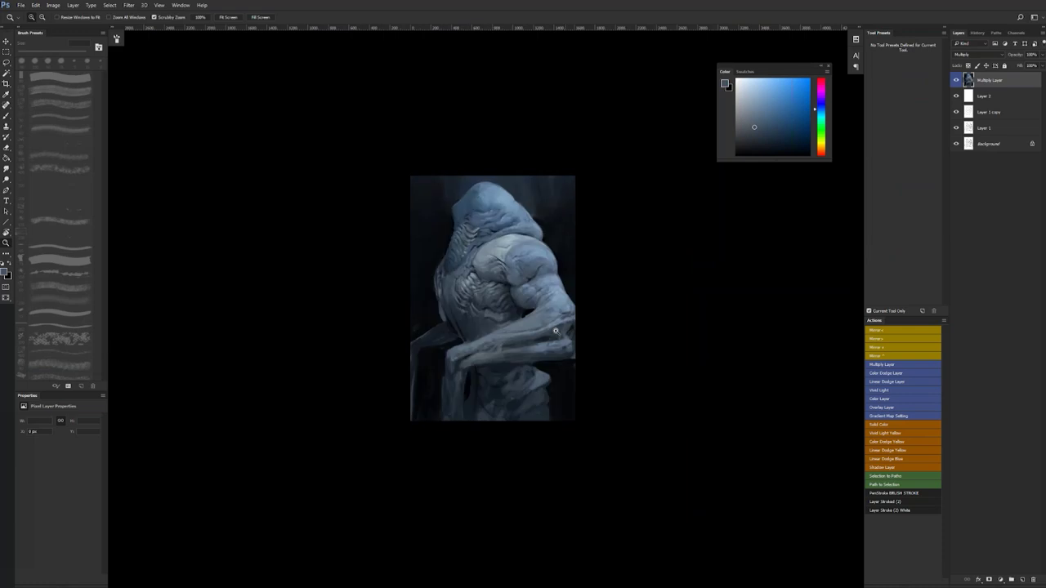
pyautogui.press('b')
pyautogui.hotkey('ctrl', '+')
pyautogui.hotkey('ctrl', '+')
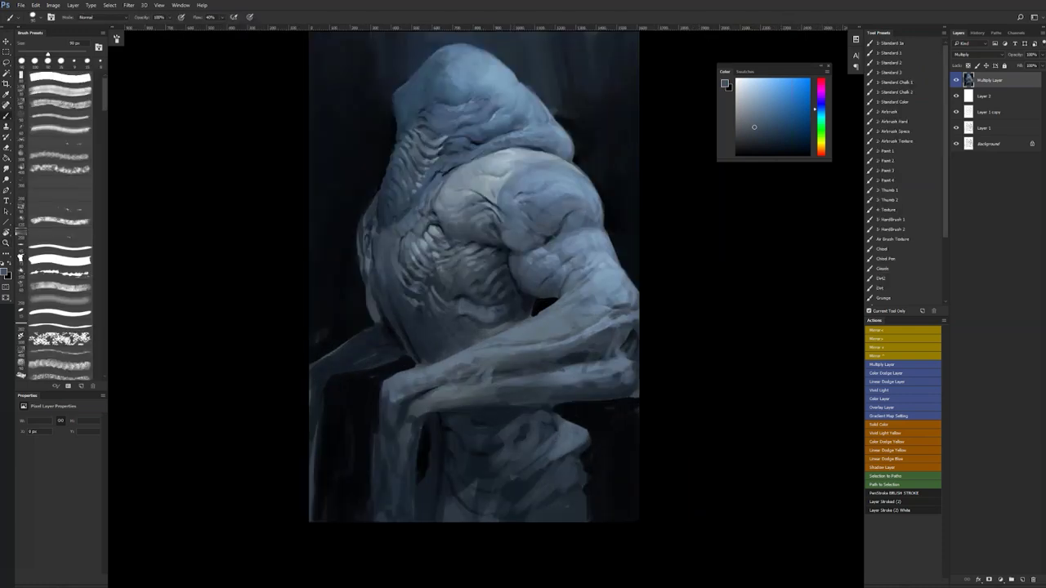
pyautogui.press('d')
pyautogui.press('[')
pyautogui.press('[')
pyautogui.press('[')
pyautogui.press('[')
pyautogui.press('[')
pyautogui.press('[')
pyautogui.press('[')
pyautogui.press('[')
pyautogui.press('[')
pyautogui.press('[')
pyautogui.press('[')
pyautogui.keyDown('alt'); pyautogui.click(510, 255); pyautogui.keyUp('alt')
# - Enlarge the brush to about 80 px and deepen the shadow around the armpit with a sampled near-black blue
pyautogui.press(']')
pyautogui.press(']')
pyautogui.press(']')
pyautogui.press(']')
pyautogui.press(']')
pyautogui.press(']')
pyautogui.press(']')
pyautogui.press(']')
pyautogui.press('d')
pyautogui.keyDown('alt'); pyautogui.click(510, 255); pyautogui.keyUp('alt')
# - Mirror the painting back and shade the wrinkled ribs and lower belly folds with dark blue
pyautogui.press('z')
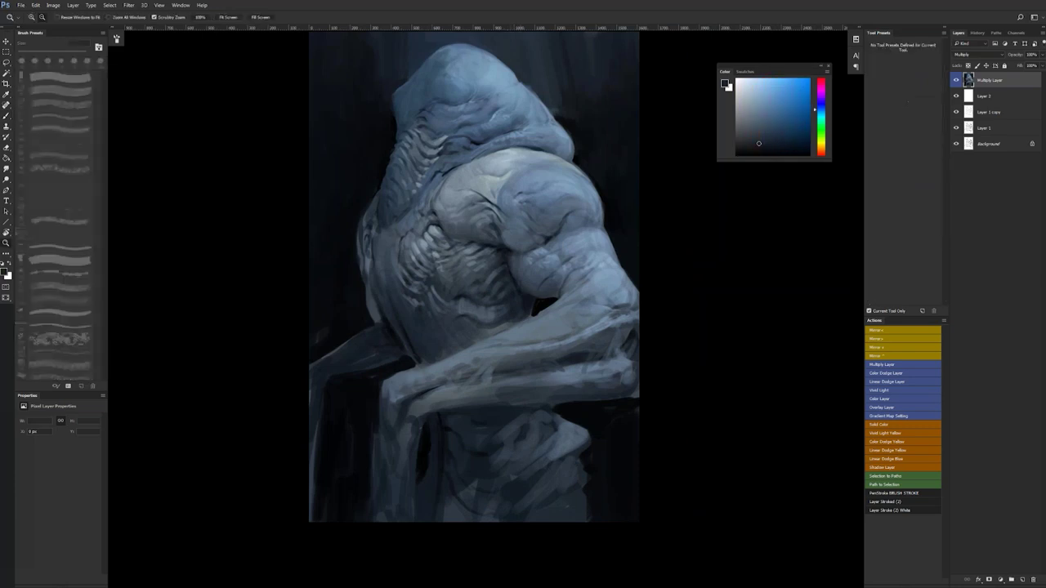
pyautogui.keyDown('alt'); pyautogui.click(511, 320); pyautogui.keyUp('alt')
pyautogui.hotkey('ctrl', 'shift', 'h')
pyautogui.click(494, 315)
pyautogui.press('b')
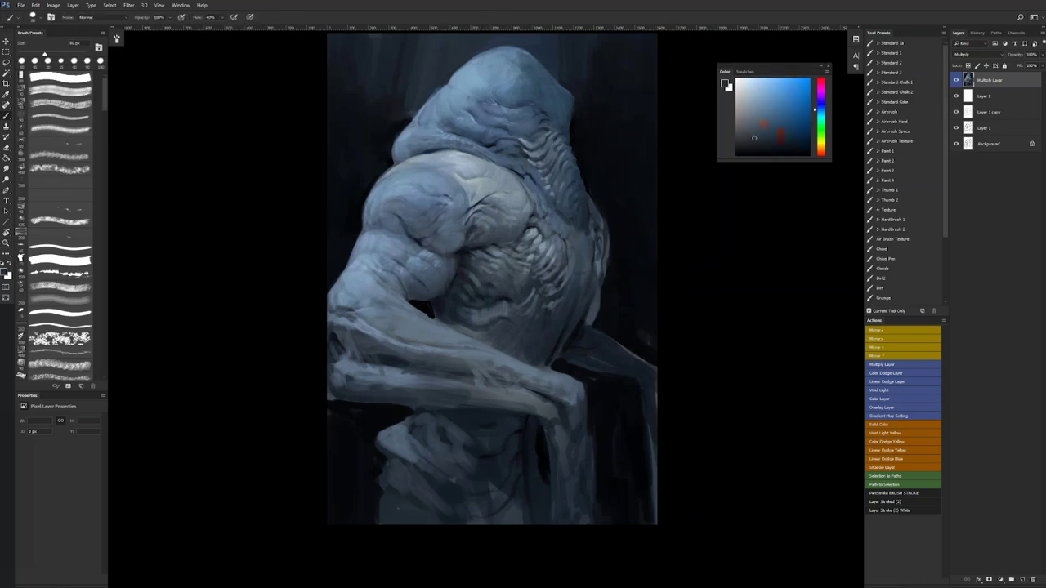
pyautogui.moveTo(481, 290); pyautogui.dragTo(526, 271)
pyautogui.moveTo(476, 319); pyautogui.dragTo(499, 314)
# - Sample a grey-blue from the forearm and reduce the brush to about 70 px for softening the lower torso
pyautogui.press('z')
pyautogui.keyDown('alt'); pyautogui.click(521, 343); pyautogui.keyUp('alt')
pyautogui.keyDown('alt'); pyautogui.click(521, 347); pyautogui.keyUp('alt')
pyautogui.click(523, 341)
pyautogui.click(523, 341)
pyautogui.press('b')
pyautogui.keyDown('alt'); pyautogui.click(473, 347); pyautogui.keyUp('alt')
pyautogui.press('[')
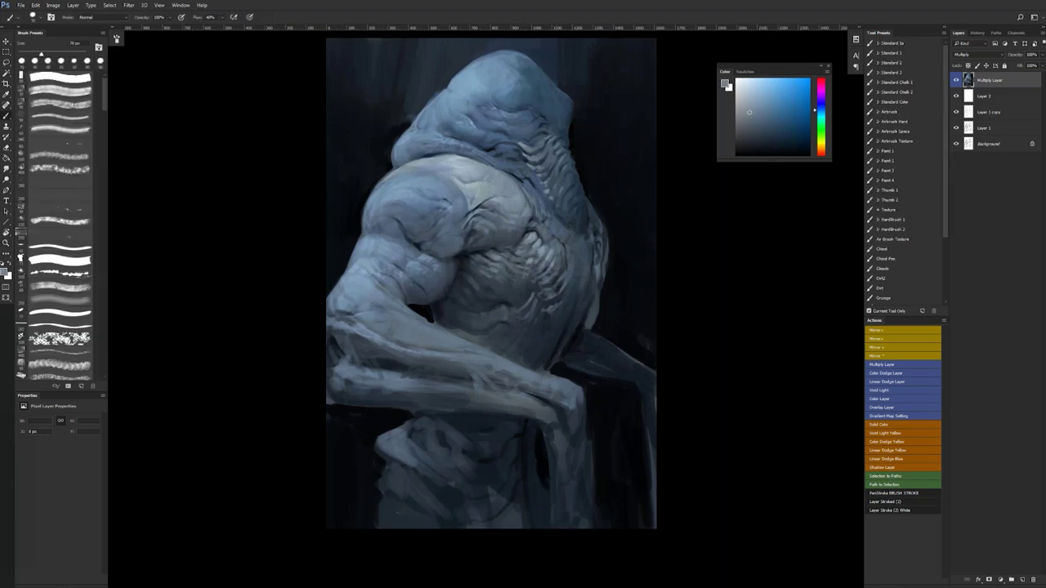
# - Blend the outer side of the torso with sampled dull blues and mirror the painting to check it
pyautogui.keyDown('alt'); pyautogui.click(560, 265); pyautogui.keyUp('alt')
pyautogui.keyDown('alt'); pyautogui.click(567, 307); pyautogui.keyUp('alt')
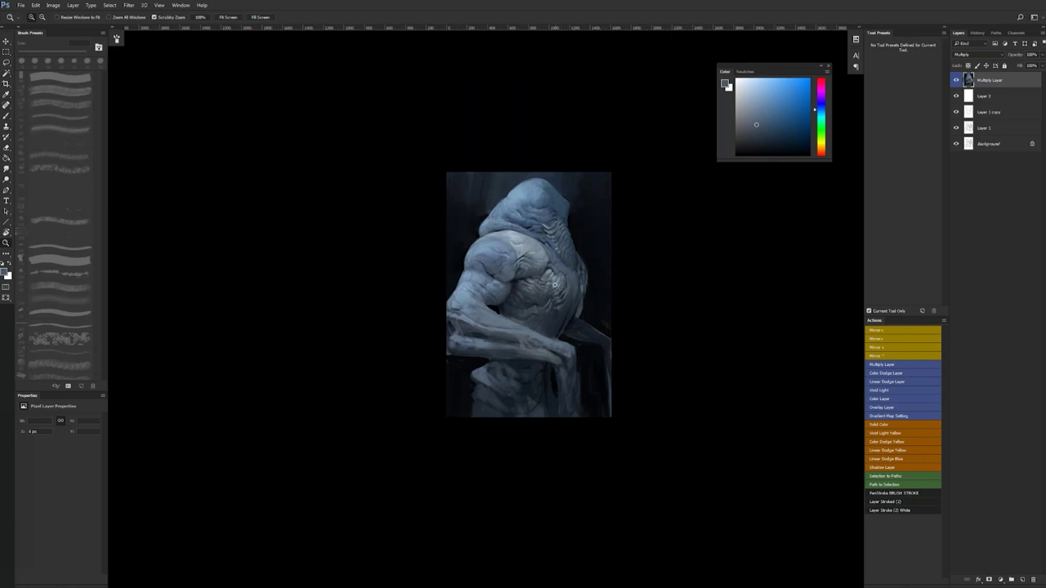
pyautogui.press('F1')
pyautogui.click(513, 291)
pyautogui.press('b')
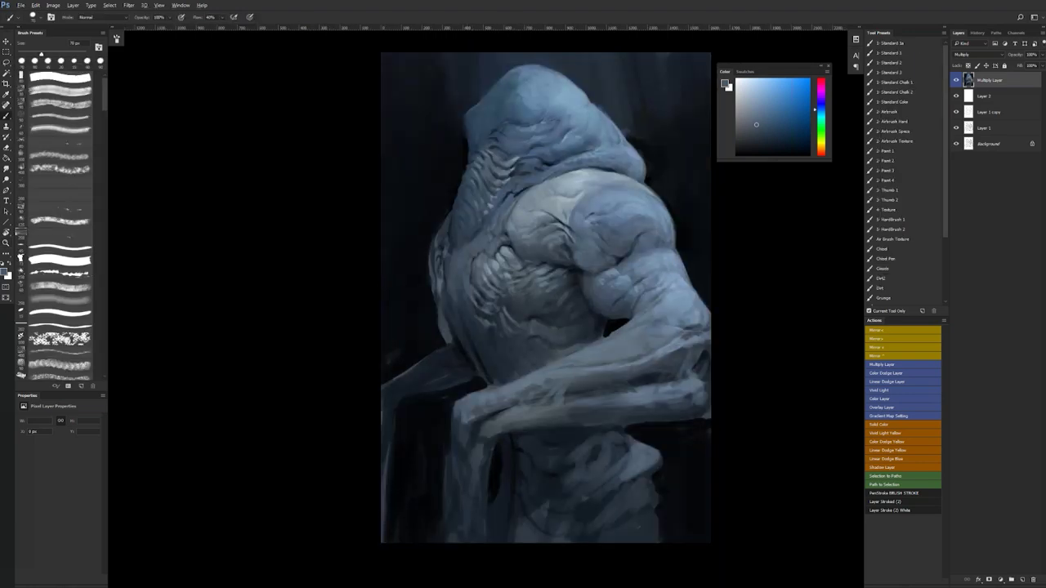
# - Reduce the brush size slightly and mirror the painting to check the creature's silhouette
pyautogui.press('[')
pyautogui.press('[')
pyautogui.press('[')
pyautogui.press('z')
pyautogui.keyDown('alt'); pyautogui.click(522, 366); pyautogui.keyUp('alt')
pyautogui.keyDown('alt'); pyautogui.click(523, 366); pyautogui.keyUp('alt')
pyautogui.keyDown('alt'); pyautogui.click(524, 366); pyautogui.keyUp('alt')
pyautogui.press('F1')
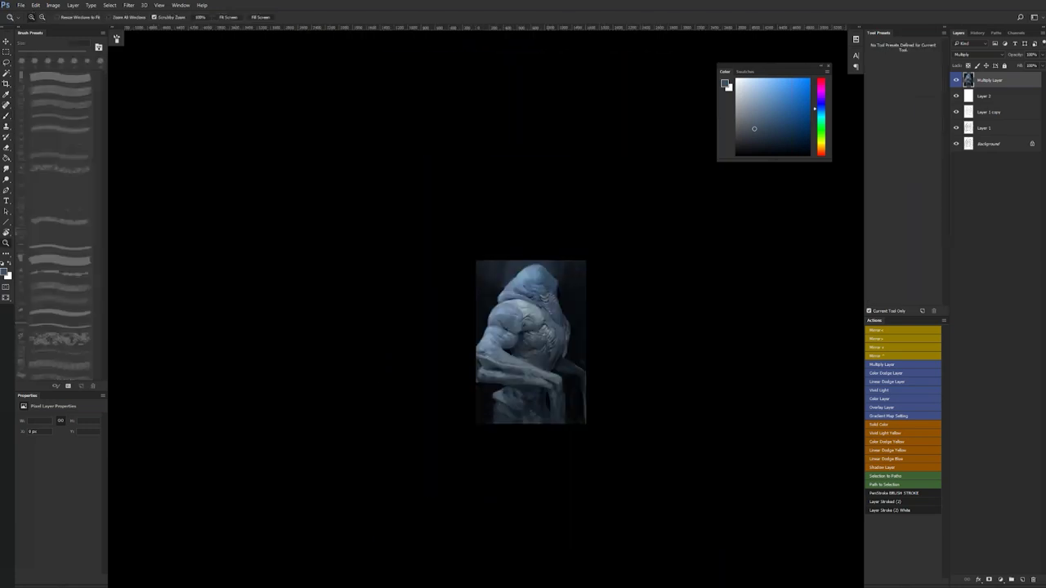
pyautogui.click(545, 365)
pyautogui.click(545, 365)
pyautogui.click(545, 365)
pyautogui.moveTo(492, 361)
pyautogui.mouseDown()
pyautogui.moveTo(485, 292)
pyautogui.moveTo(479, 377)
pyautogui.mouseUp()
pyautogui.press('b')
# - Sample the head's blue, choose a slightly lighter tone, brighten the top of the head and mirror the painting
pyautogui.keyDown('alt'); pyautogui.click(475, 151); pyautogui.keyUp('alt')
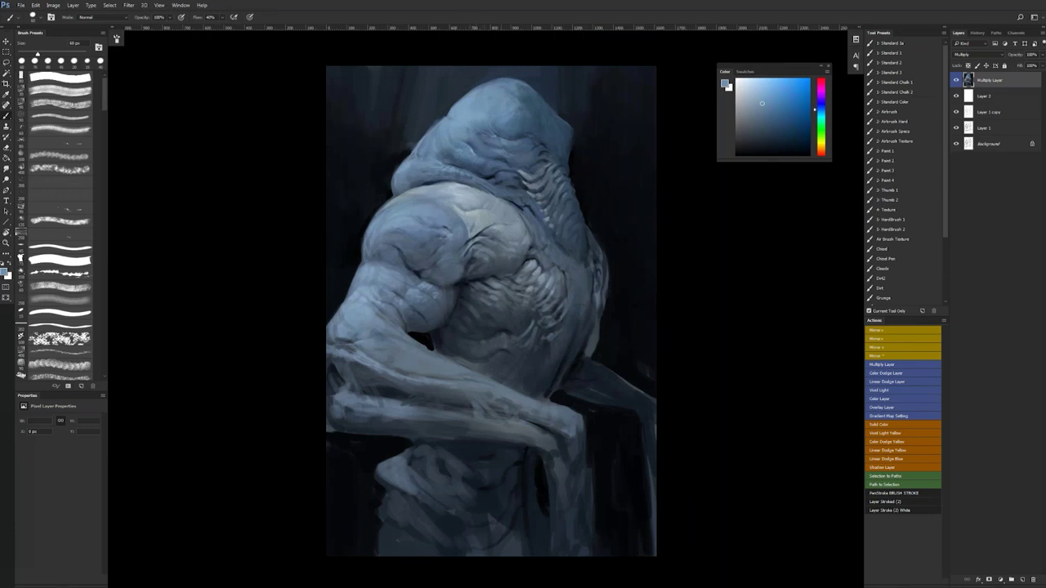
pyautogui.click(760, 99)
pyautogui.moveTo(520, 89); pyautogui.dragTo(527, 95)
pyautogui.hotkey('ctrl', 'shift', 'h')
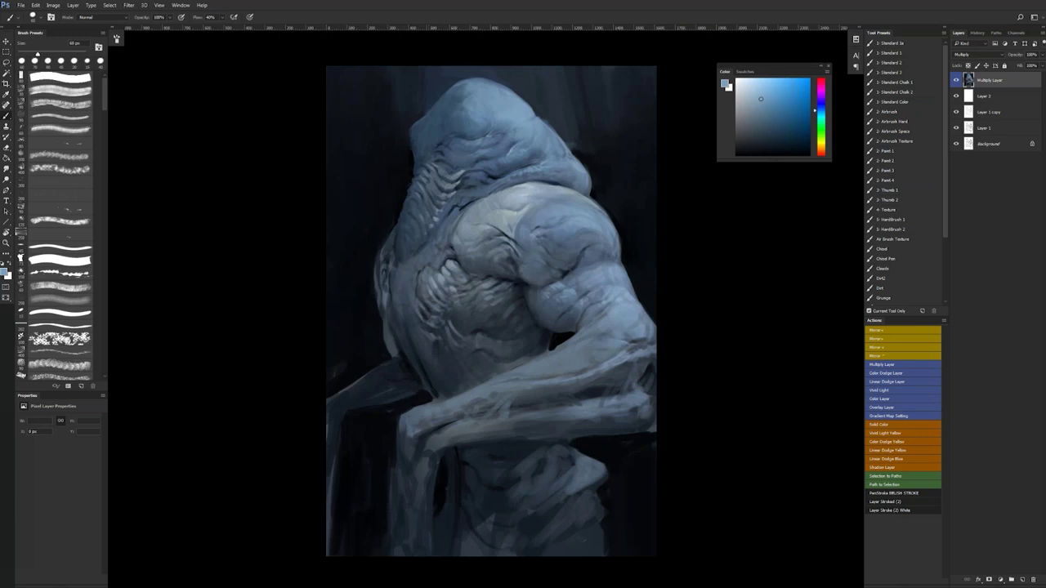
# - Darken the front edge of the neck and chest, mirror the painting and reset the colours to default
pyautogui.press('d')
pyautogui.moveTo(410, 206); pyautogui.dragTo(399, 250)
pyautogui.keyDown('alt'); pyautogui.click(405, 236); pyautogui.keyUp('alt')
pyautogui.press('h')
pyautogui.press('d')
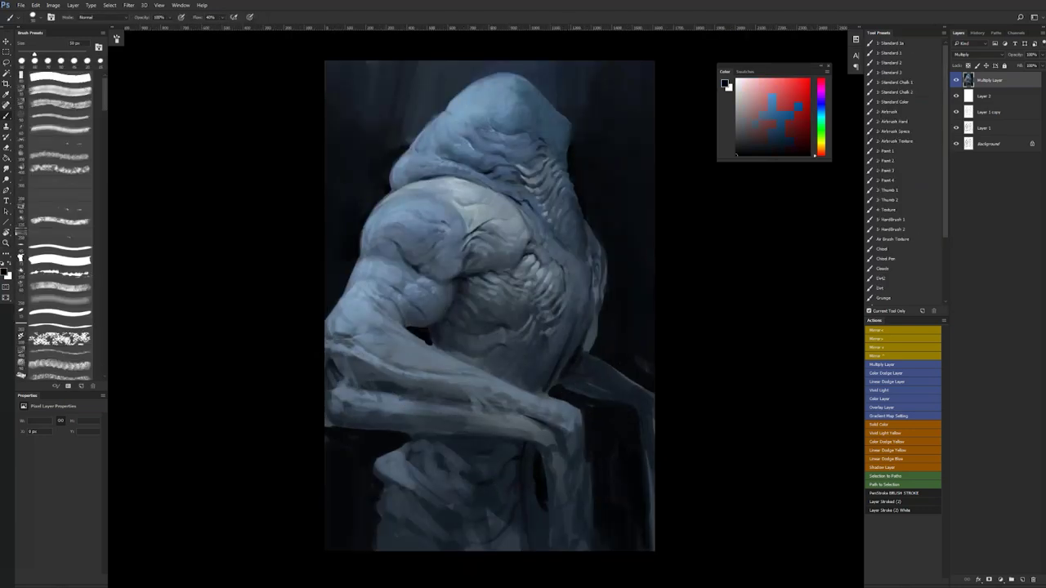
# - Paint the edge of the dark gap below the upper arm and sample a grey-blue from the torso beside it
pyautogui.moveTo(433, 341); pyautogui.dragTo(444, 353)
pyautogui.keyDown('alt'); pyautogui.click(446, 349); pyautogui.keyUp('alt')
pyautogui.press('z')
pyautogui.keyDown('alt'); pyautogui.click(512, 379); pyautogui.keyUp('alt')
pyautogui.keyDown('alt'); pyautogui.click(511, 379); pyautogui.keyUp('alt')
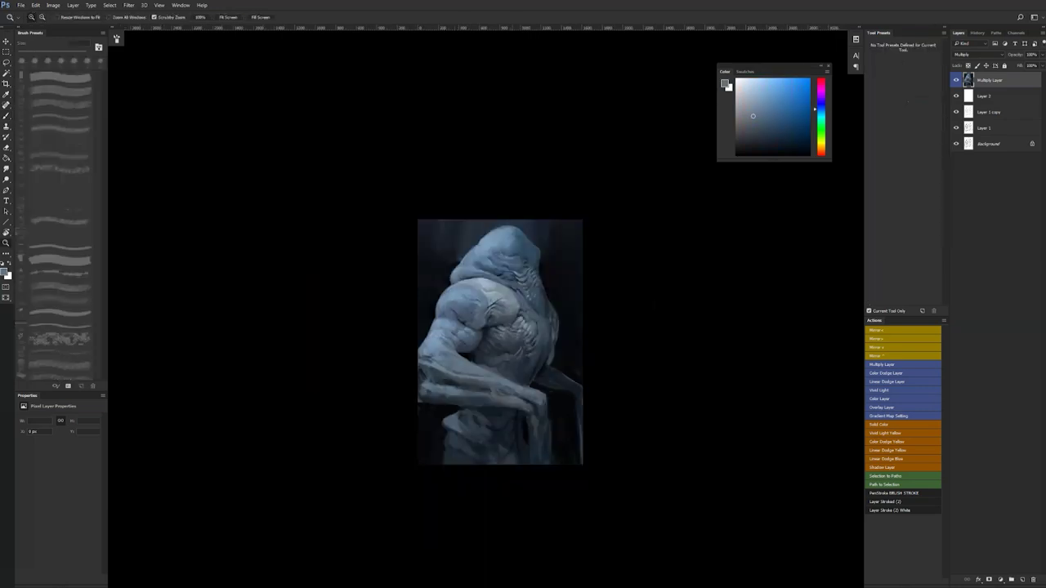
pyautogui.click(513, 374)
pyautogui.click(513, 374)
pyautogui.press('b')
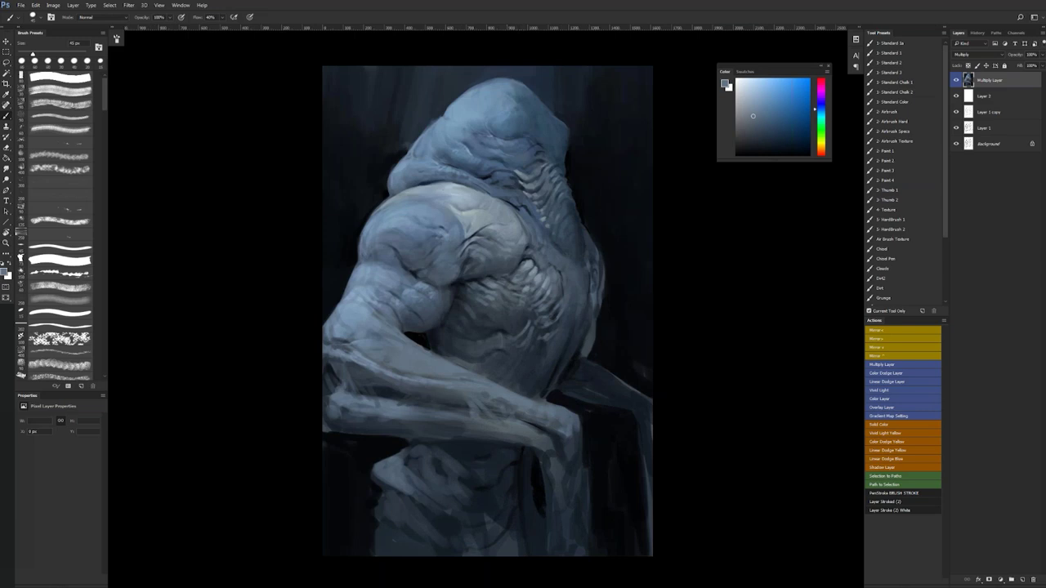
# - Sample the shoulder's blue, lighten it for fine highlights along the torso's front rim, and mirror the painting
pyautogui.keyDown('alt'); pyautogui.click(420, 222); pyautogui.keyUp('alt')
pyautogui.click(748, 100)
pyautogui.press(']')
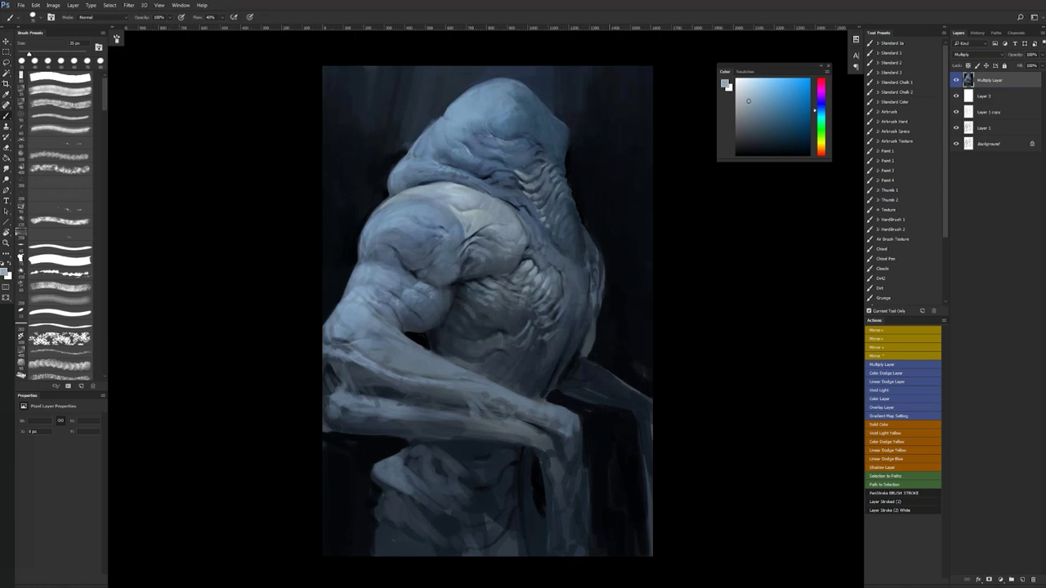
pyautogui.press('[')
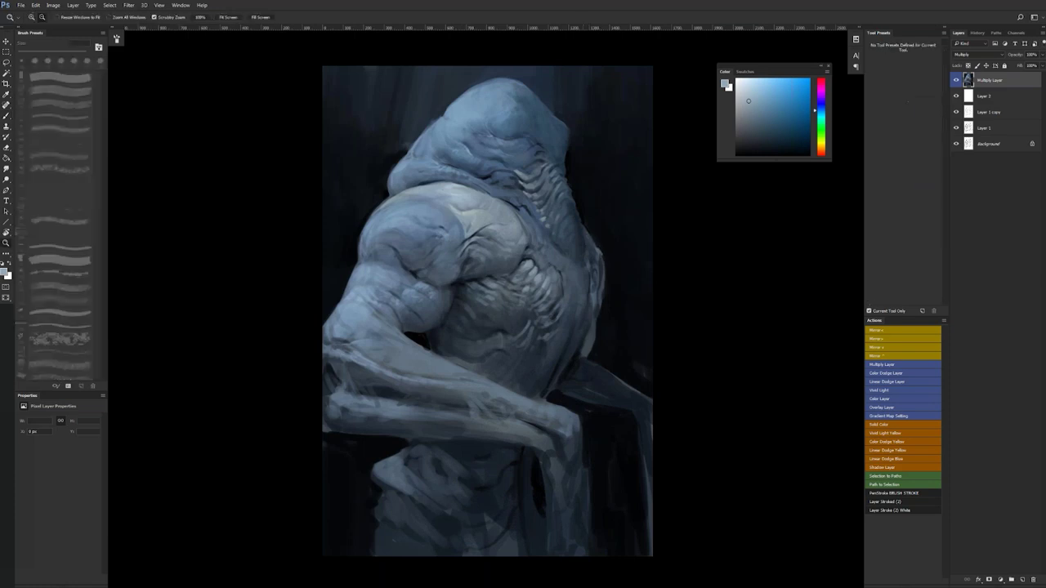
pyautogui.scroll(-2, 583, 343)
pyautogui.press('z')
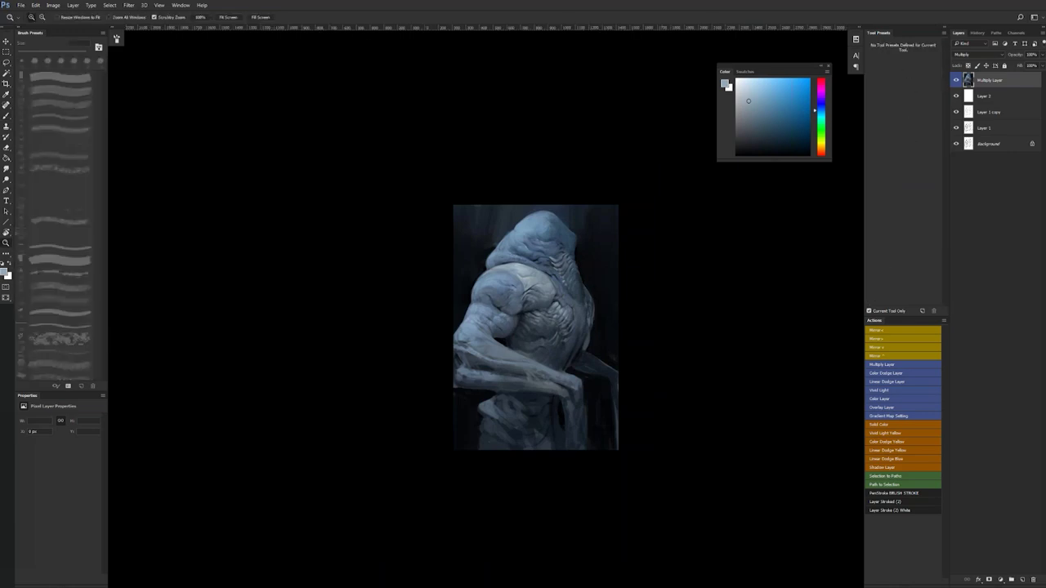
pyautogui.click(540, 358)
pyautogui.press('F1')
pyautogui.click(537, 252)
pyautogui.press('b')
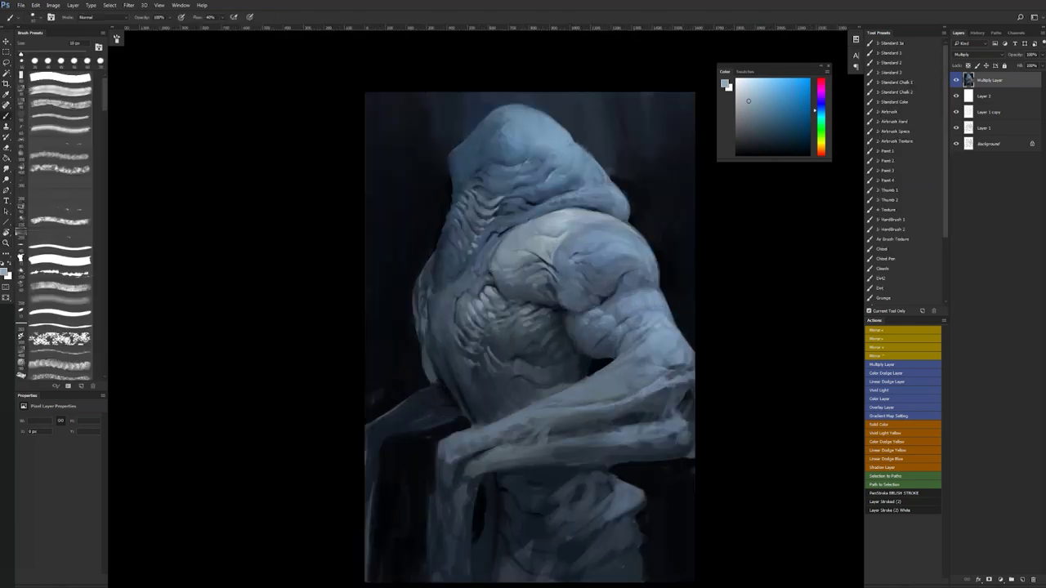
# - Enlarge the brush, shade the face side of the head with a sampled dark blue and mirror the painting
pyautogui.press(']')
pyautogui.keyDown('alt'); pyautogui.click(462, 166); pyautogui.keyUp('alt')
pyautogui.press('z')
pyautogui.keyDown('alt'); pyautogui.click(551, 268); pyautogui.keyUp('alt')
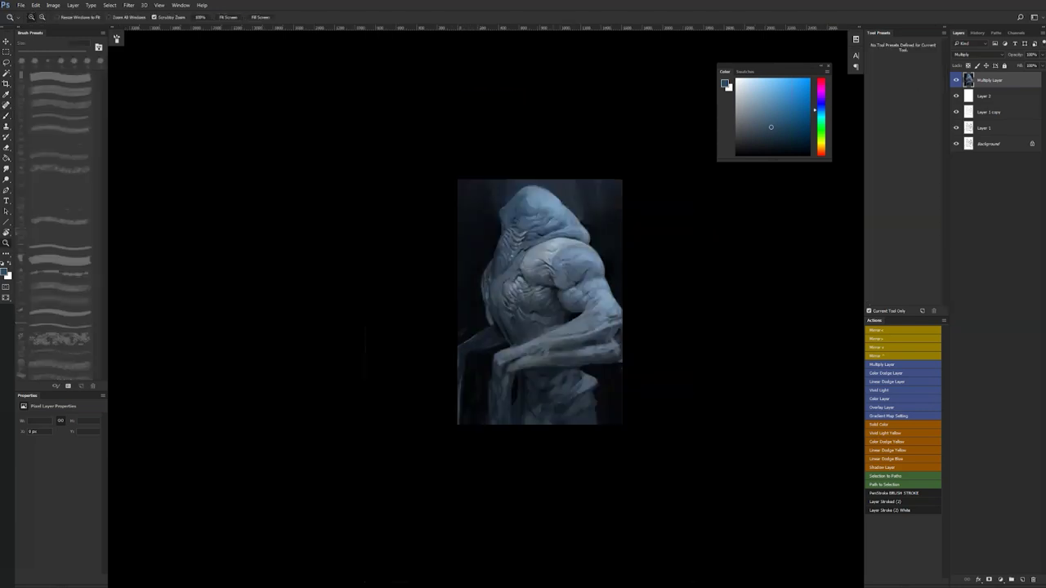
pyautogui.hotkey('ctrl', 'shift', 'h')
pyautogui.click(550, 298)
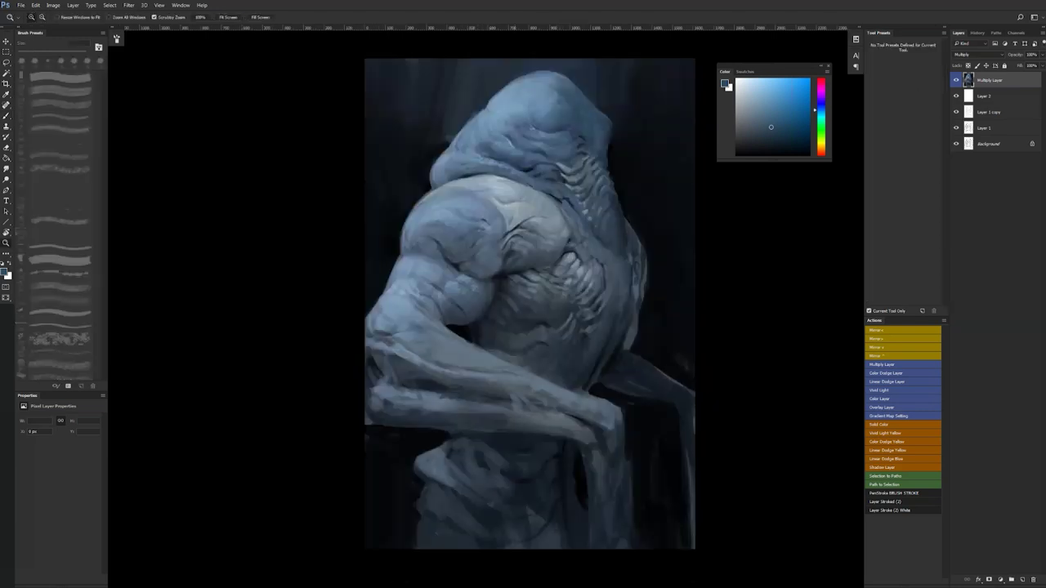
# - Deepen the shadow under the armpit with near-black blue and blend it using a dull blue sampled from the ribs
pyautogui.press('b')
pyautogui.click(770, 147)
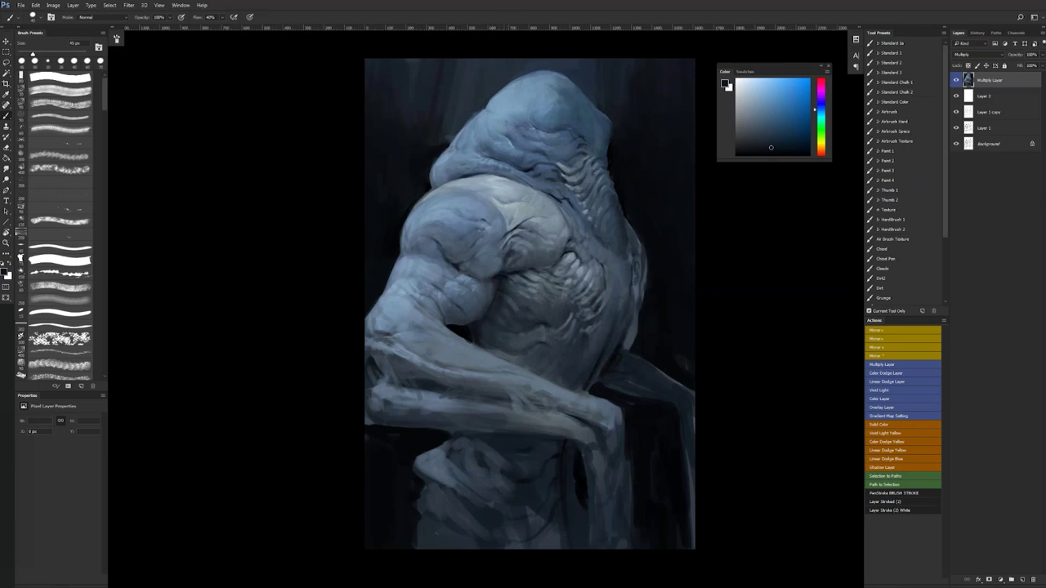
pyautogui.keyDown('alt'); pyautogui.click(513, 300); pyautogui.keyUp('alt')
pyautogui.keyDown('alt'); pyautogui.click(513, 300); pyautogui.keyUp('alt')
pyautogui.moveTo(506, 287); pyautogui.dragTo(500, 315)
pyautogui.keyDown('ctrl'); pyautogui.keyDown('alt'); pyautogui.click(541, 349); pyautogui.keyUp('alt'); pyautogui.keyUp('ctrl')
pyautogui.keyDown('ctrl'); pyautogui.click(544, 354); pyautogui.keyUp('ctrl')
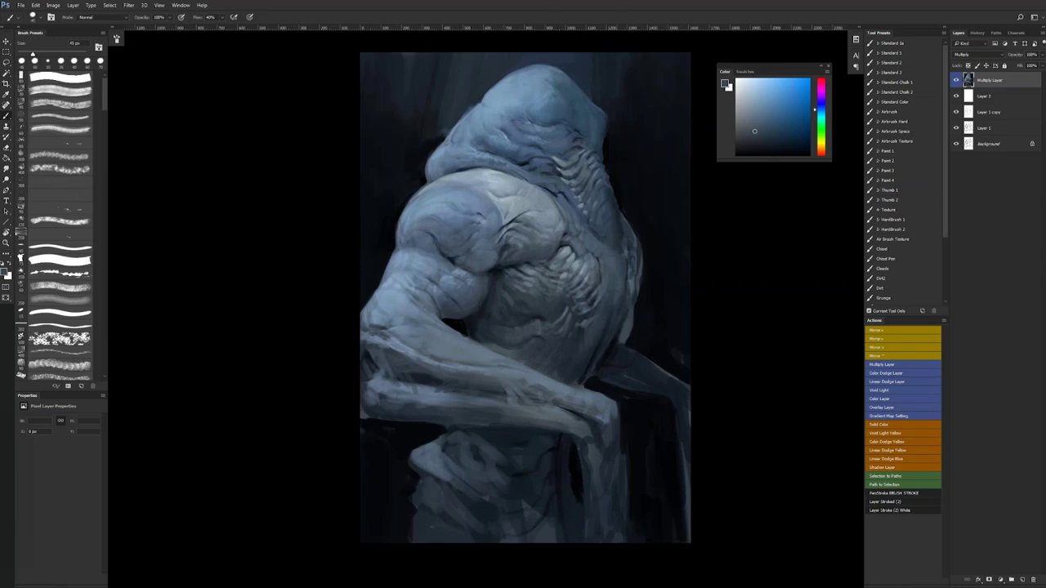
# - Add fine wrinkles across the lower ribs in a sampled grey-blue, reset the colours and mirror the painting
pyautogui.keyDown('alt'); pyautogui.click(554, 294); pyautogui.keyUp('alt')
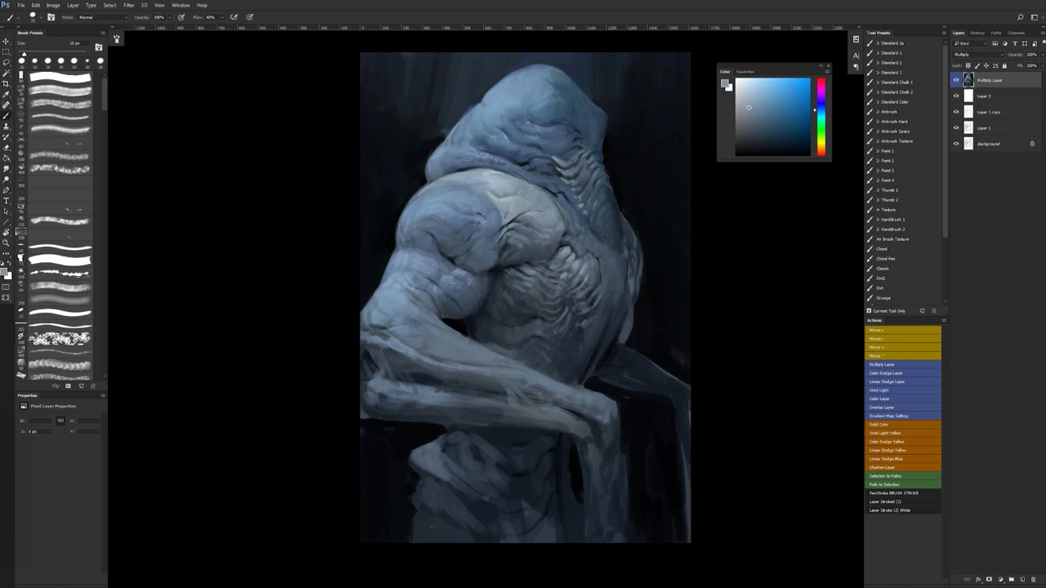
pyautogui.press('d')
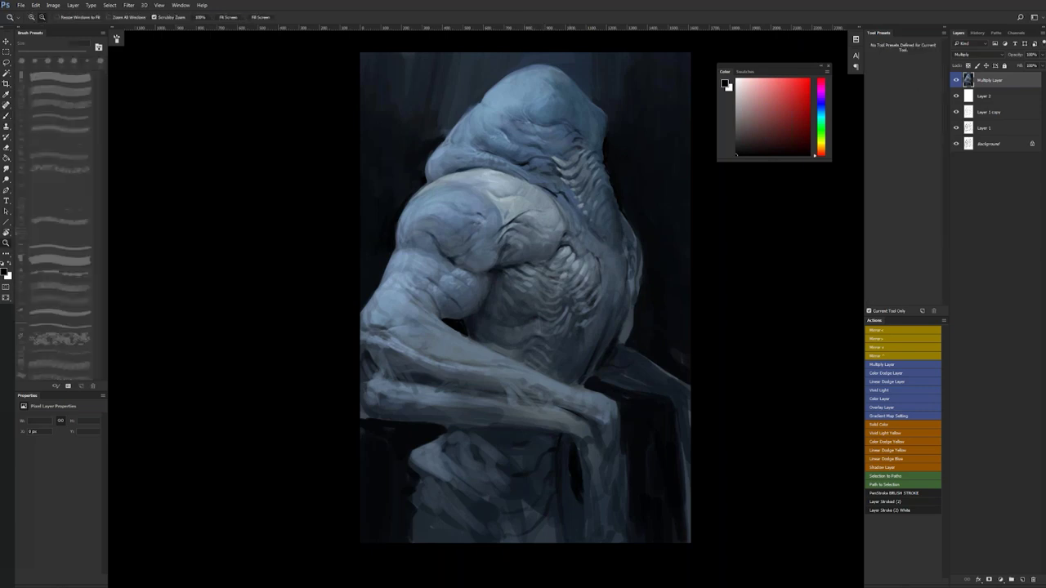
pyautogui.keyDown('ctrl'); pyautogui.keyDown('alt'); pyautogui.click(571, 372); pyautogui.keyUp('alt'); pyautogui.keyUp('ctrl')
pyautogui.keyDown('ctrl'); pyautogui.keyDown('alt'); pyautogui.click(571, 371); pyautogui.keyUp('alt'); pyautogui.keyUp('ctrl')
pyautogui.hotkey('ctrl', 'shift', 'h')
pyautogui.keyDown('ctrl'); pyautogui.click(555, 341); pyautogui.keyUp('ctrl')
pyautogui.click(550, 303)
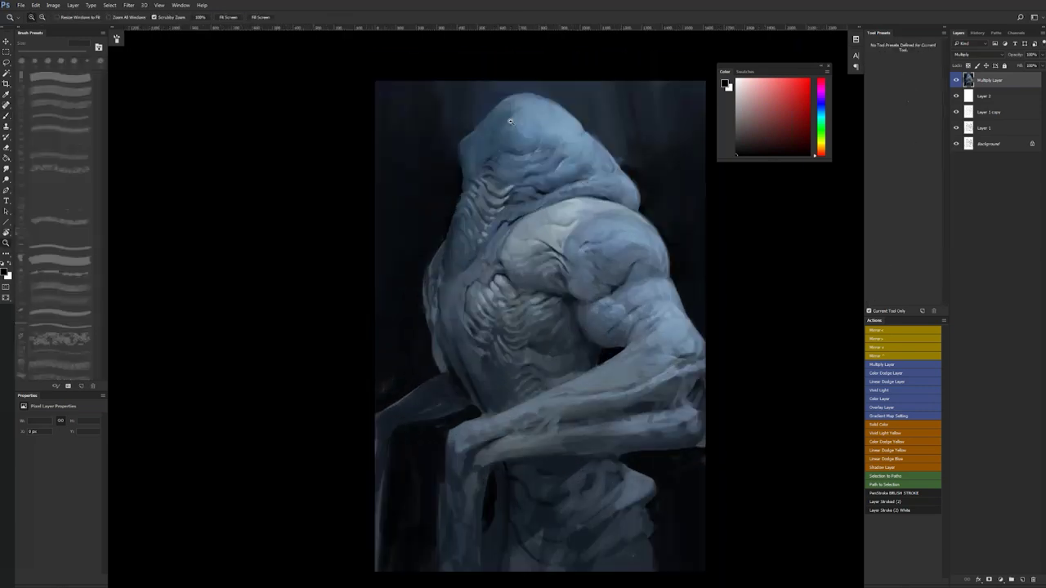
# - Enlarge the brush to about 70 px, soften the top of the head with its sampled blue and mirror the painting
pyautogui.press('b')
pyautogui.press(']')
pyautogui.keyDown('alt'); pyautogui.click(515, 113); pyautogui.keyUp('alt')
pyautogui.press(']')
pyautogui.press(']')
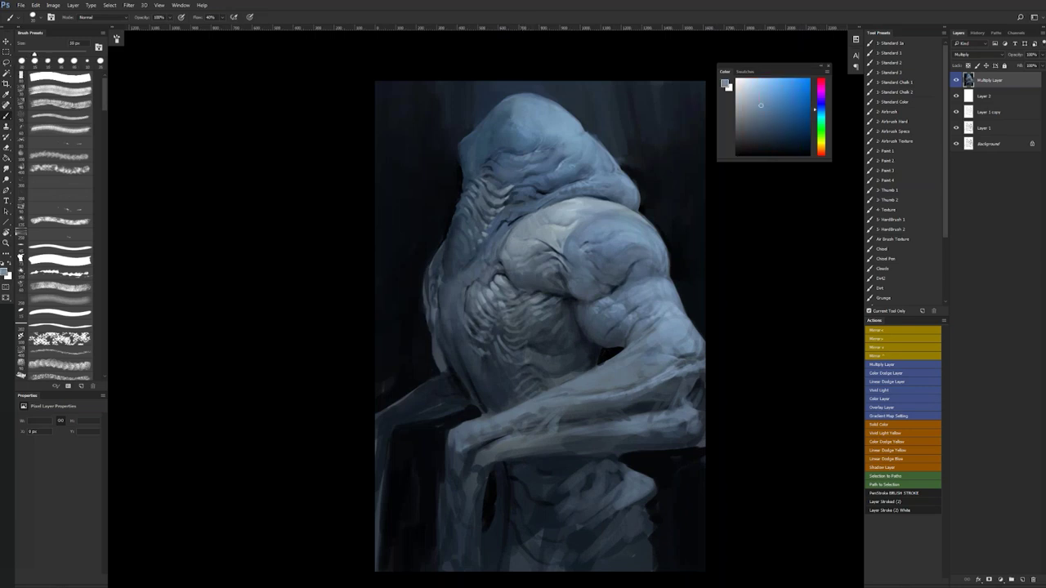
pyautogui.moveTo(509, 115); pyautogui.dragTo(505, 122)
pyautogui.keyDown('ctrl'); pyautogui.keyDown('alt'); pyautogui.click(587, 290); pyautogui.keyUp('alt'); pyautogui.keyUp('ctrl')
pyautogui.keyDown('ctrl'); pyautogui.keyDown('alt'); pyautogui.click(587, 290); pyautogui.keyUp('alt'); pyautogui.keyUp('ctrl')
pyautogui.keyDown('ctrl'); pyautogui.click(588, 290); pyautogui.keyUp('ctrl')
pyautogui.hotkey('ctrl', 'shift', 'h')
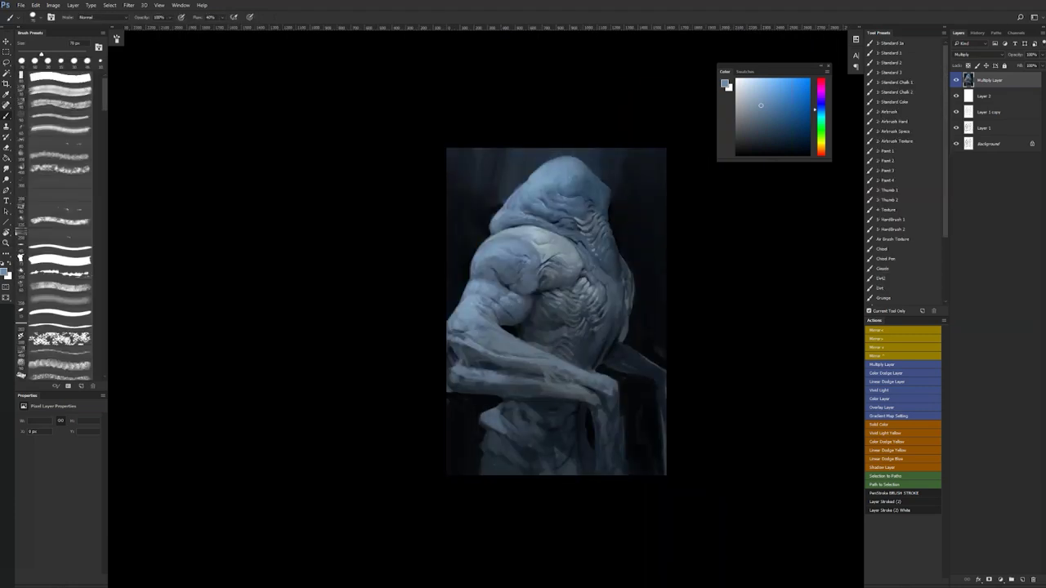
# - Shade the face side of the head and the lower torso with dark blues sampled from each area
pyautogui.keyDown('alt'); pyautogui.click(597, 185); pyautogui.keyUp('alt')
pyautogui.press('z')
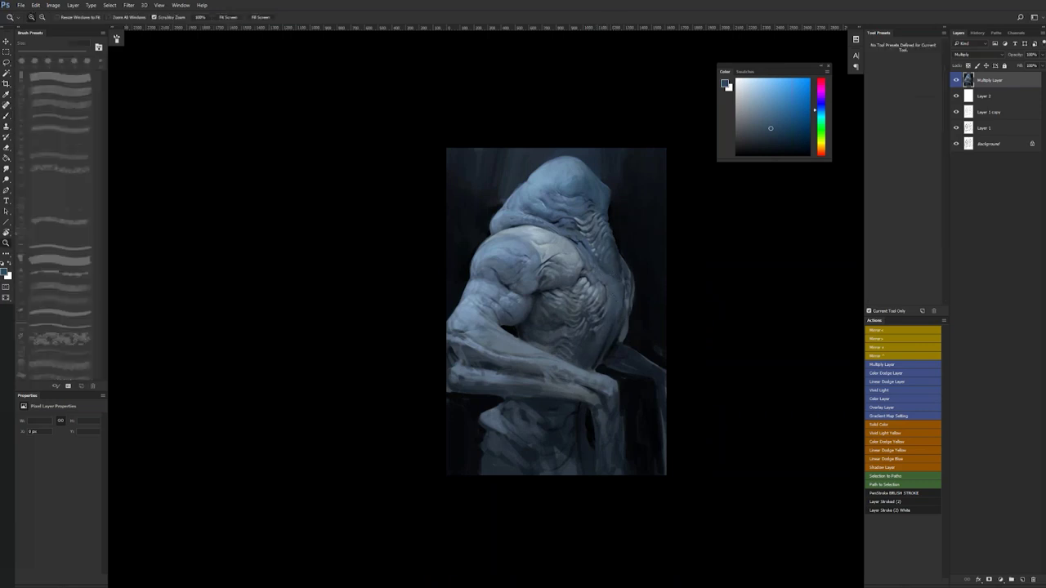
pyautogui.click(608, 340)
pyautogui.press('b')
pyautogui.keyDown('alt'); pyautogui.click(477, 447); pyautogui.keyUp('alt')
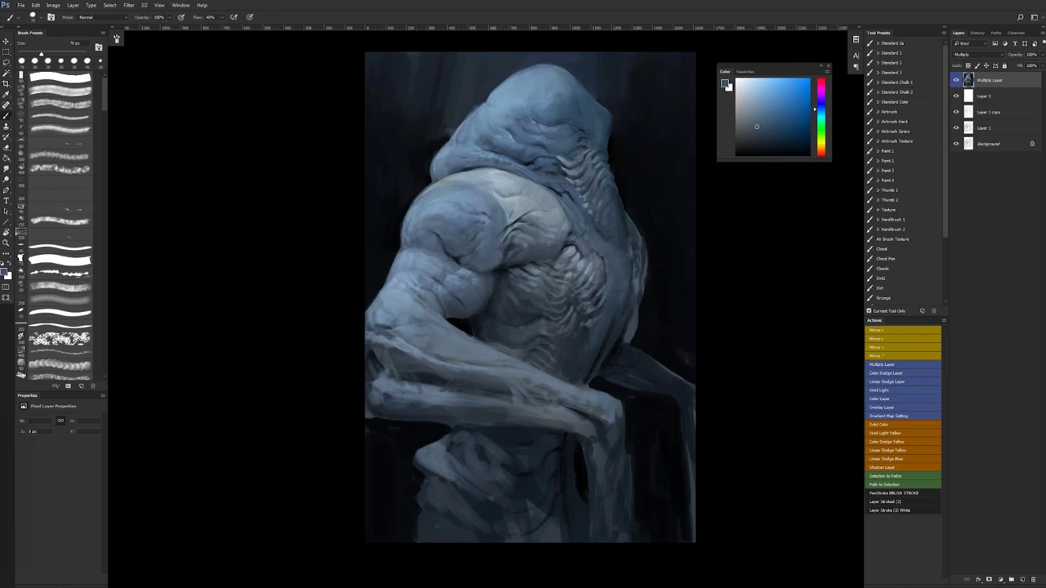
pyautogui.press('z')
pyautogui.keyDown('alt'); pyautogui.click(497, 263); pyautogui.keyUp('alt')
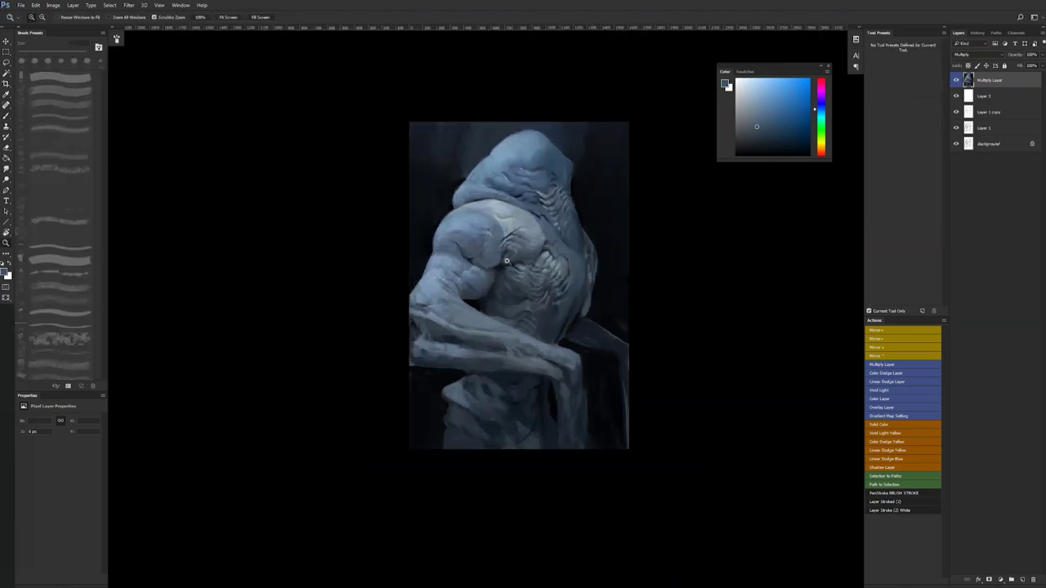
pyautogui.hotkey('ctrl', '+')
pyautogui.press('b')
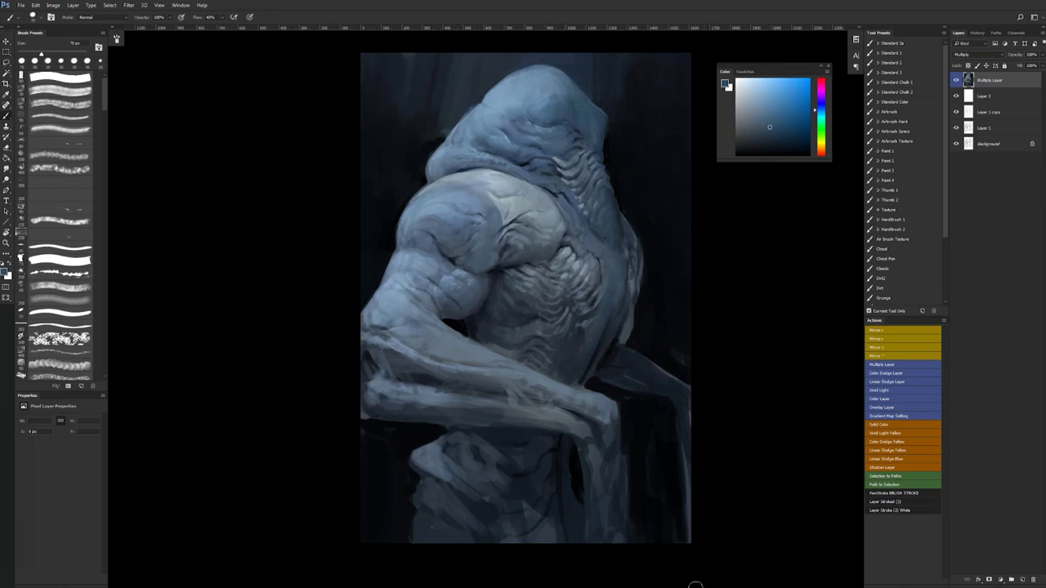
# - Rework the elbow and upper forearm with a sampled blue, reduce the brush to about 30 px and reset the colours
pyautogui.keyDown('alt'); pyautogui.click(395, 343); pyautogui.keyUp('alt')
pyautogui.moveTo(388, 351); pyautogui.dragTo(413, 363)
pyautogui.press('[')
pyautogui.press('[')
pyautogui.press('[')
pyautogui.press('[')
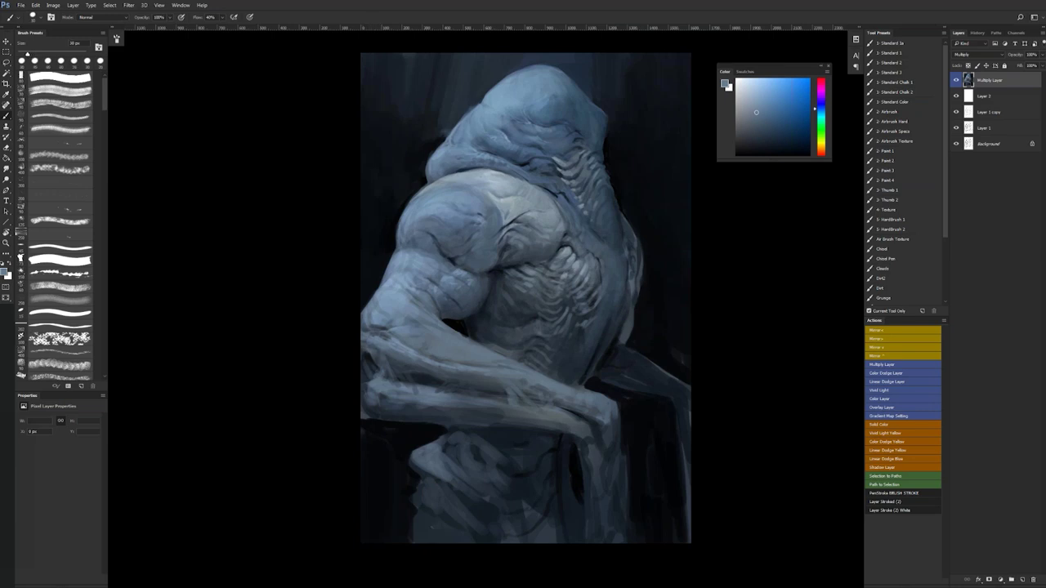
pyautogui.moveTo(363, 386); pyautogui.dragTo(368, 384)
pyautogui.press('d')
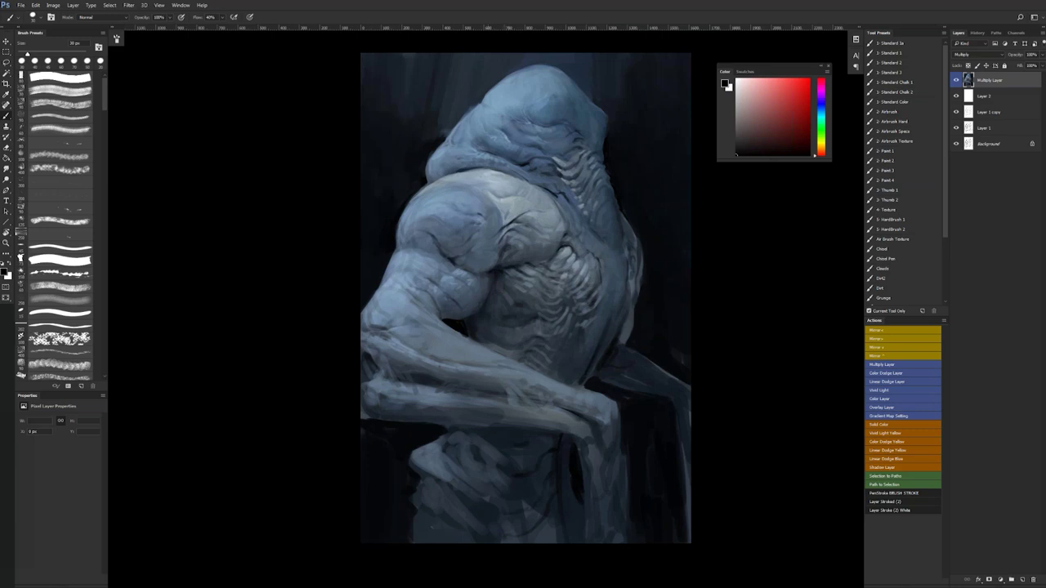
# - Mirror the painting and blend the outer ribs with a sampled grey-blue at a brush size of about 45 px
pyautogui.press('z')
pyautogui.keyDown('alt'); pyautogui.click(520, 359); pyautogui.keyUp('alt')
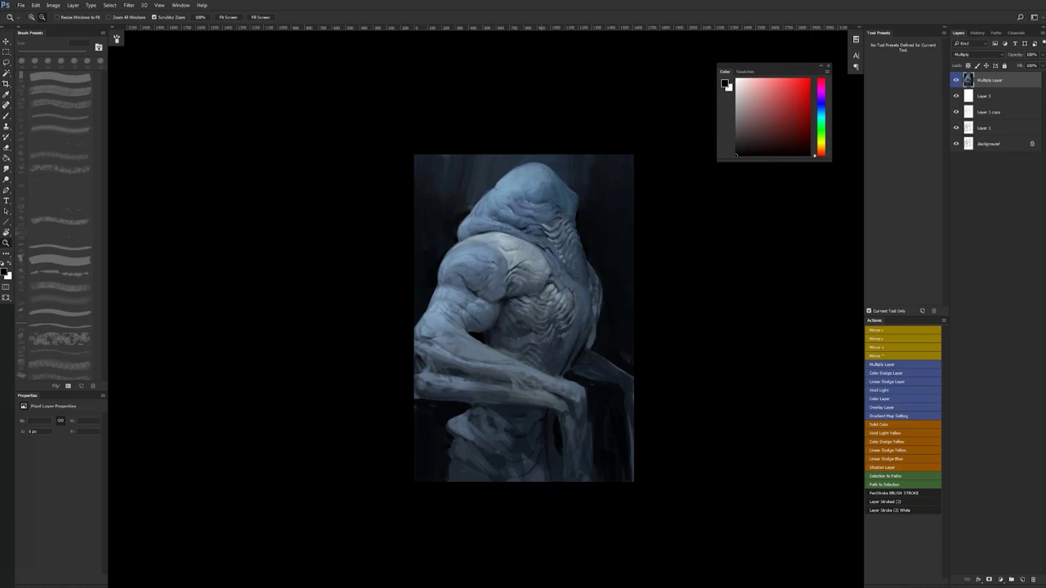
pyautogui.hotkey('ctrl', 'shift', 'h')
pyautogui.press('z')
pyautogui.click(544, 343)
pyautogui.press('b')
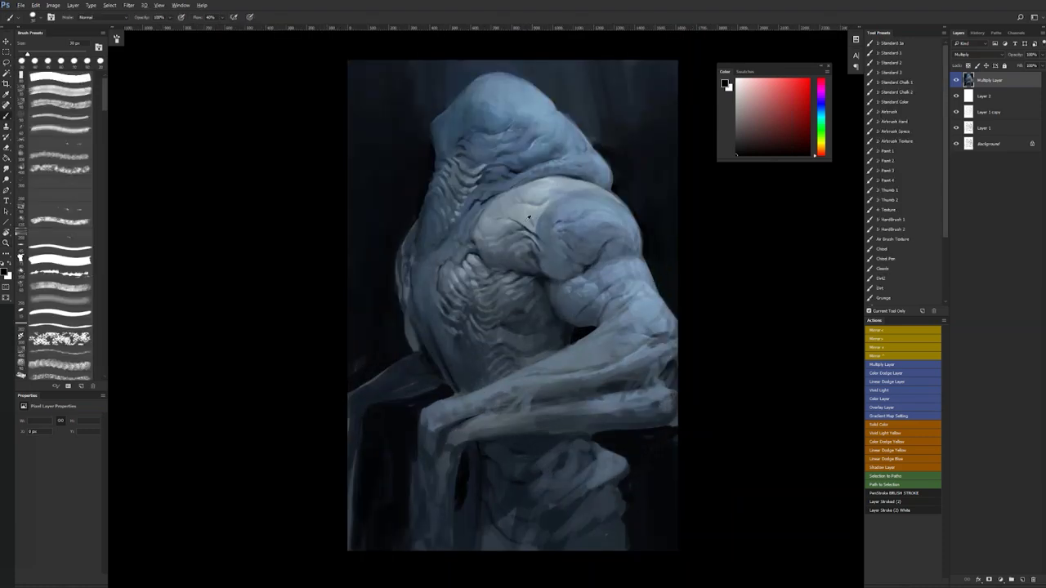
pyautogui.keyDown('alt'); pyautogui.click(477, 262); pyautogui.keyUp('alt')
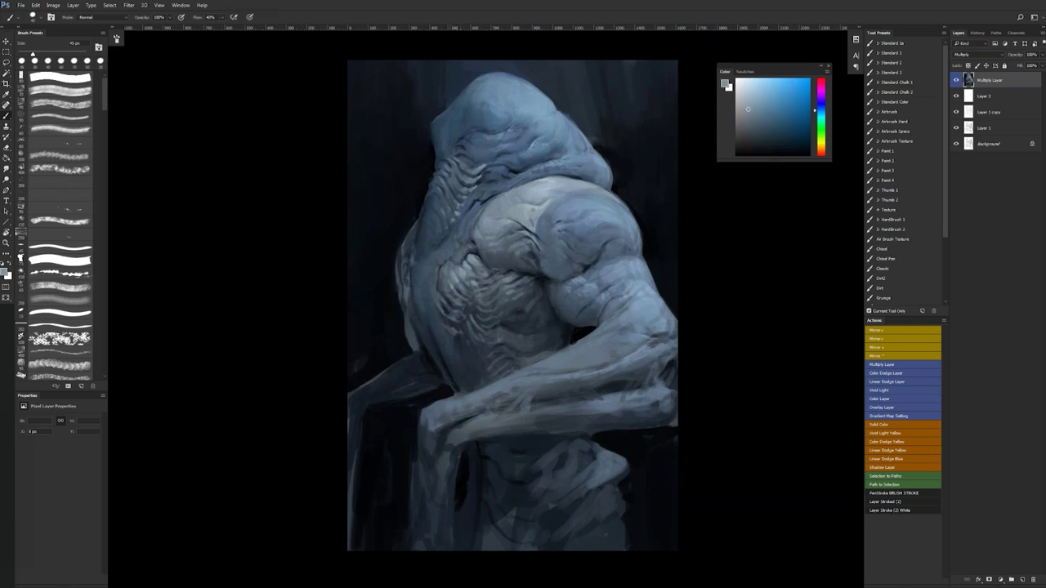
pyautogui.moveTo(442, 282); pyautogui.dragTo(442, 306)
# - Mirror the painting back and highlight the rib wrinkles with a sampled pale grey and a brush of about 10 px
pyautogui.hotkey('ctrl', 'shift', 'h')
pyautogui.press('[')
pyautogui.press('[')
pyautogui.press('d')
pyautogui.keyDown('alt'); pyautogui.click(556, 265); pyautogui.keyUp('alt')
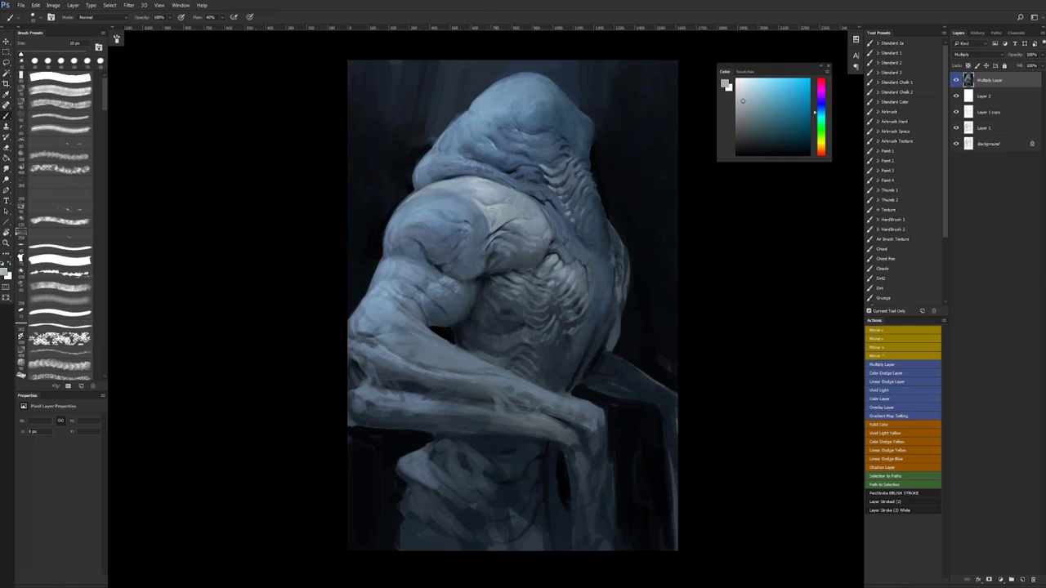
pyautogui.press('[')
pyautogui.press('[')
pyautogui.press('[')
pyautogui.press(']')
pyautogui.hotkey('ctrl', 'space')
pyautogui.moveTo(612, 282); pyautogui.dragTo(594, 318)
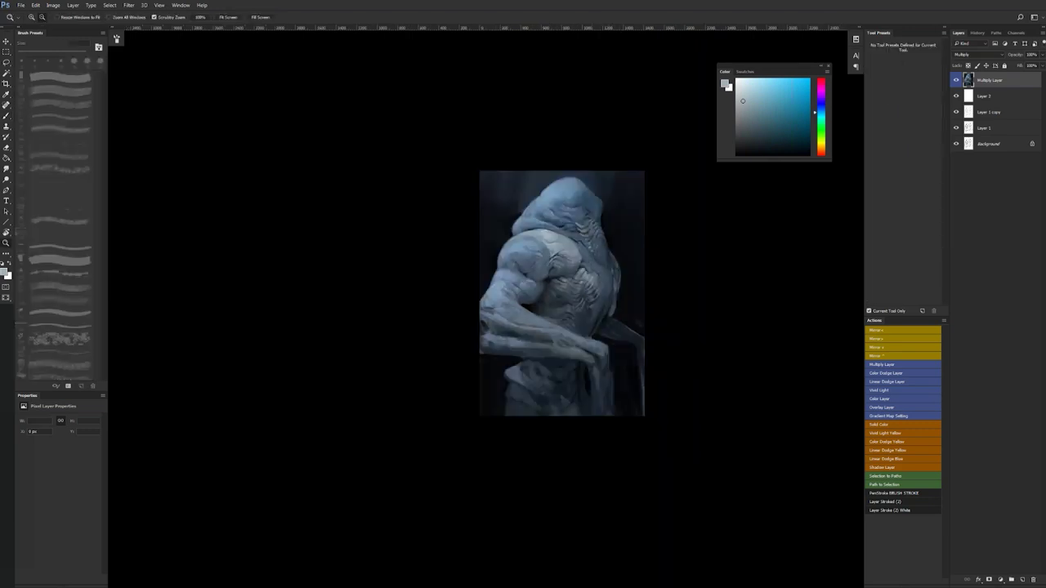
# - Refine the rib wrinkle highlights with the small brush and mirror the painting to check them
pyautogui.keyDown('ctrl'); pyautogui.click(591, 284); pyautogui.keyUp('ctrl')
pyautogui.keyDown('ctrl'); pyautogui.click(591, 284); pyautogui.keyUp('ctrl')
pyautogui.keyDown('ctrl'); pyautogui.click(591, 284); pyautogui.keyUp('ctrl')
pyautogui.press(']')
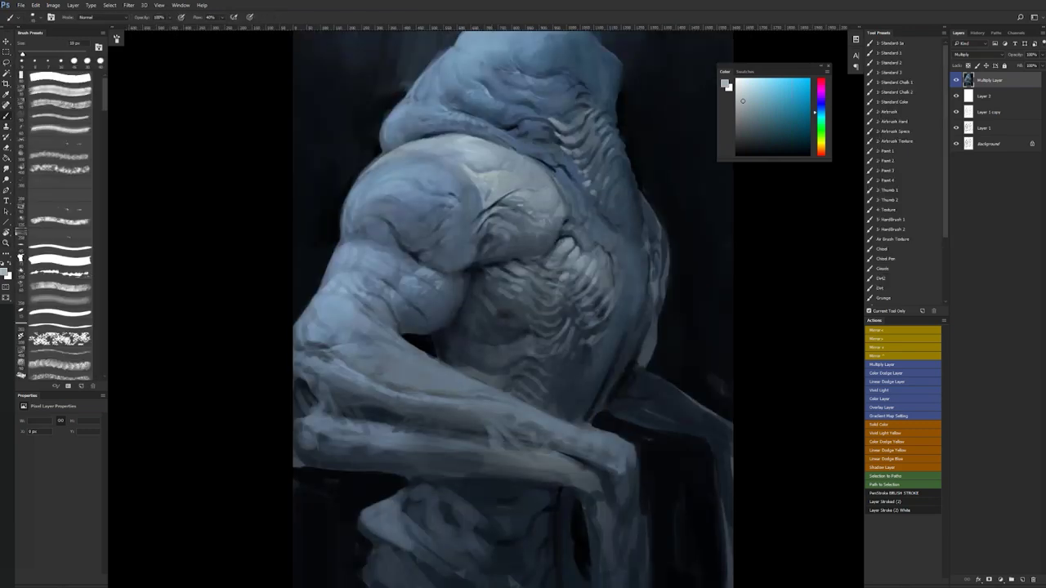
pyautogui.press('[')
pyautogui.press('z')
pyautogui.moveTo(616, 269); pyautogui.dragTo(597, 303)
pyautogui.press('F2')
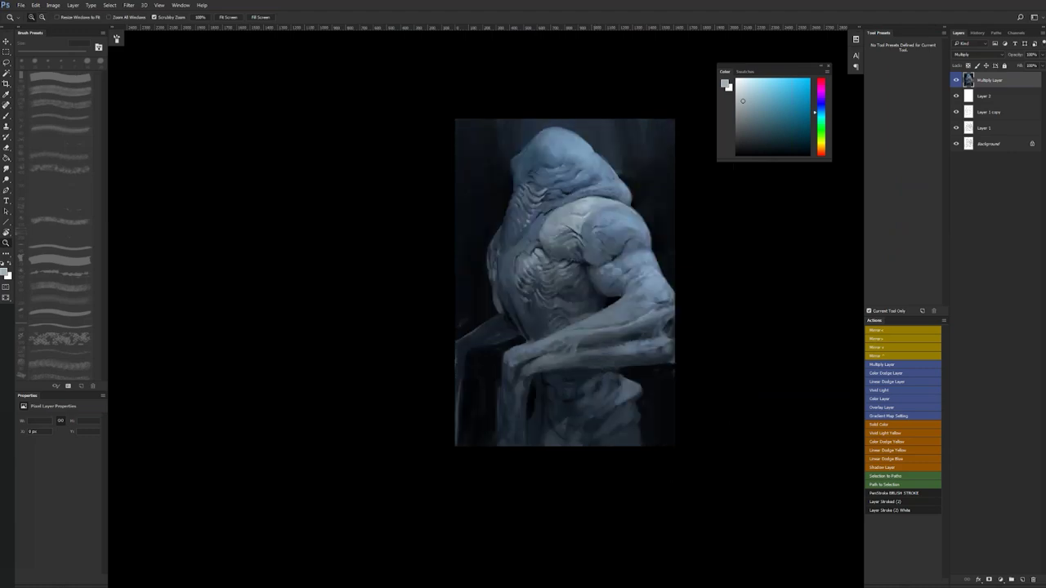
pyautogui.click(534, 278)
pyautogui.press('b')
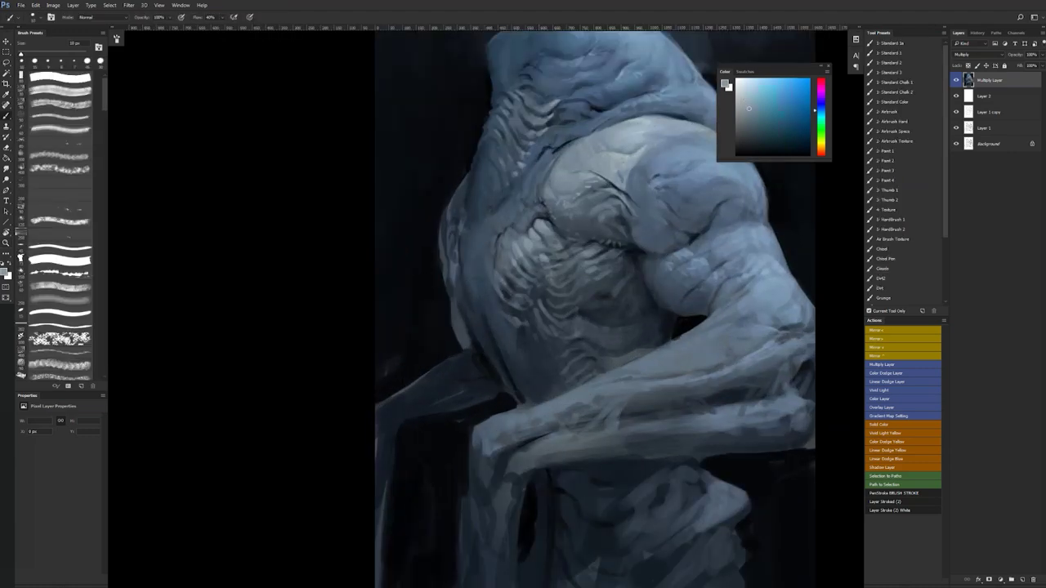
# - Detail the outermost rib wrinkles, then soften their edge with a sampled grey-blue and a brush of about 30 px
pyautogui.press('[')
pyautogui.moveTo(493, 295); pyautogui.dragTo(503, 303)
pyautogui.keyDown('alt'); pyautogui.click(491, 264); pyautogui.keyUp('alt')
pyautogui.press(']')
pyautogui.press(']')
pyautogui.press(']')
pyautogui.press(']')
pyautogui.press(']')
pyautogui.moveTo(483, 277); pyautogui.dragTo(480, 274)
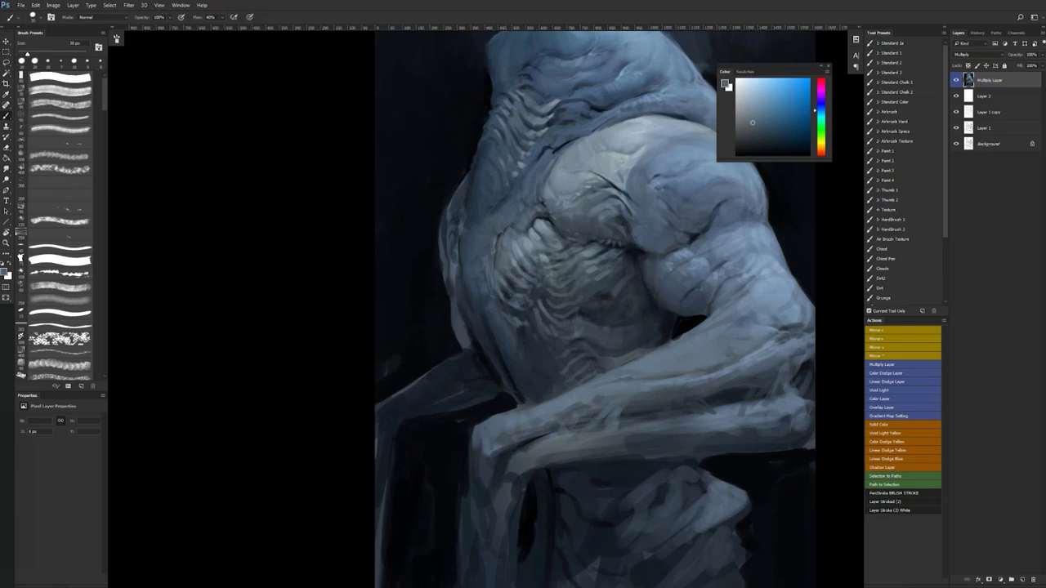
pyautogui.press('z')
pyautogui.keyDown('alt'); pyautogui.click(513, 364); pyautogui.keyUp('alt')
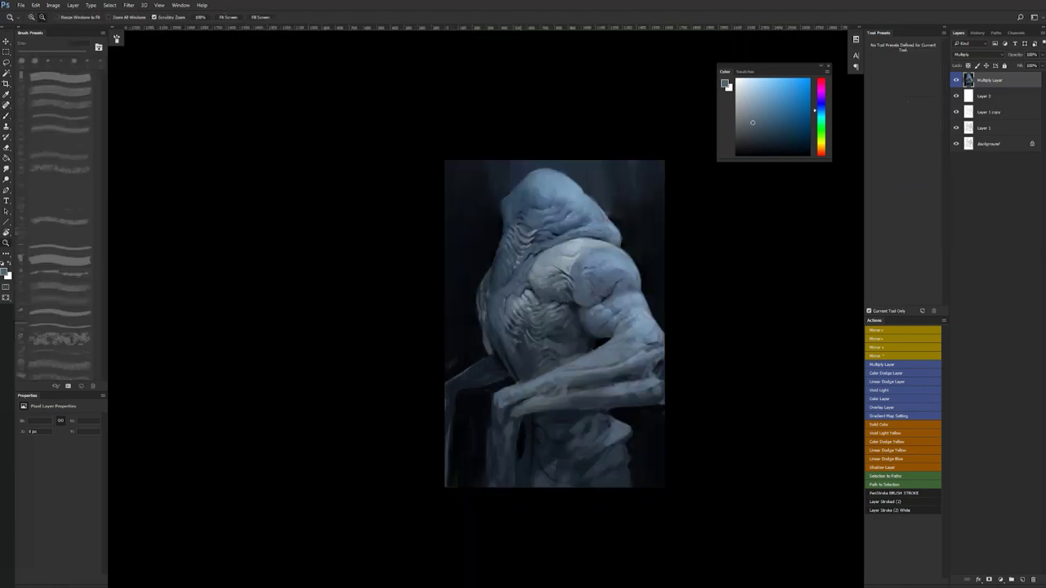
# - Mirror the painting to check it and make Layer 2, beneath the Multiply Layer, the active layer
pyautogui.hotkey('ctrl', 'shift', 'h')
pyautogui.click(583, 254)
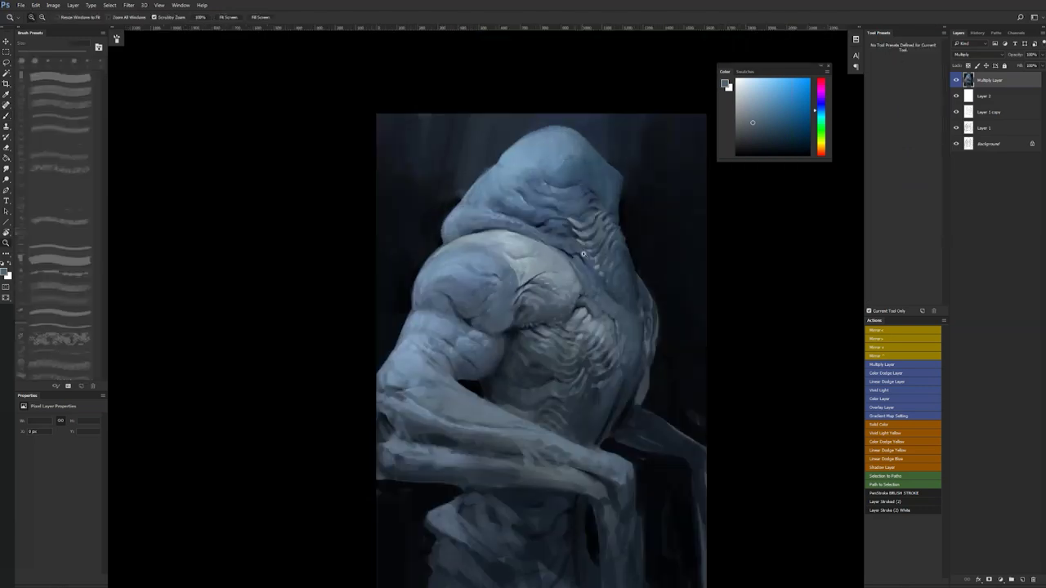
pyautogui.click(583, 254)
pyautogui.press('b')
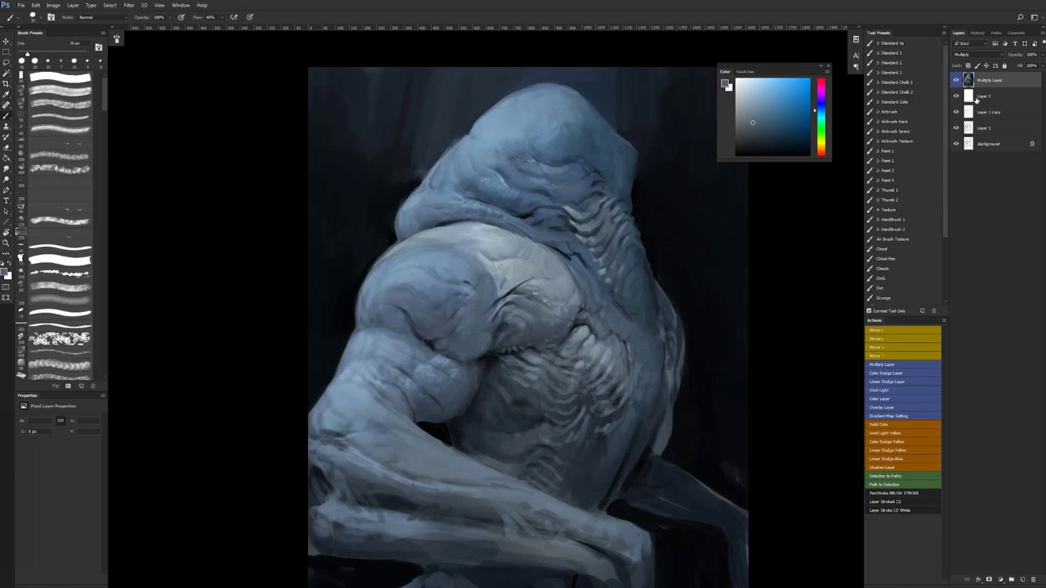
pyautogui.click(1028, 95)
pyautogui.moveTo(1021, 67); pyautogui.dragTo(1028, 67)
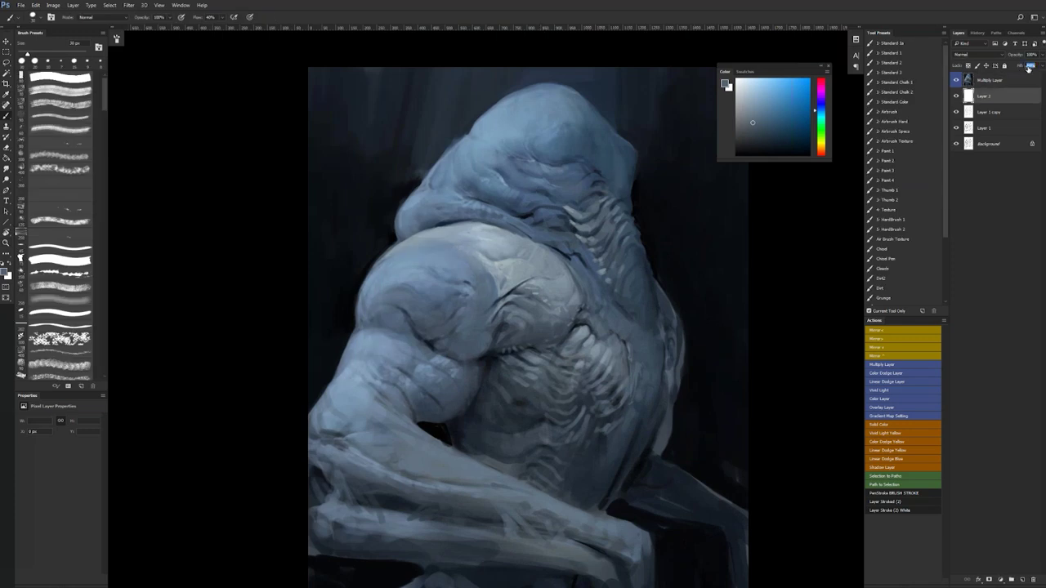
pyautogui.press('z')
pyautogui.keyDown('alt'); pyautogui.click(620, 344); pyautogui.keyUp('alt')
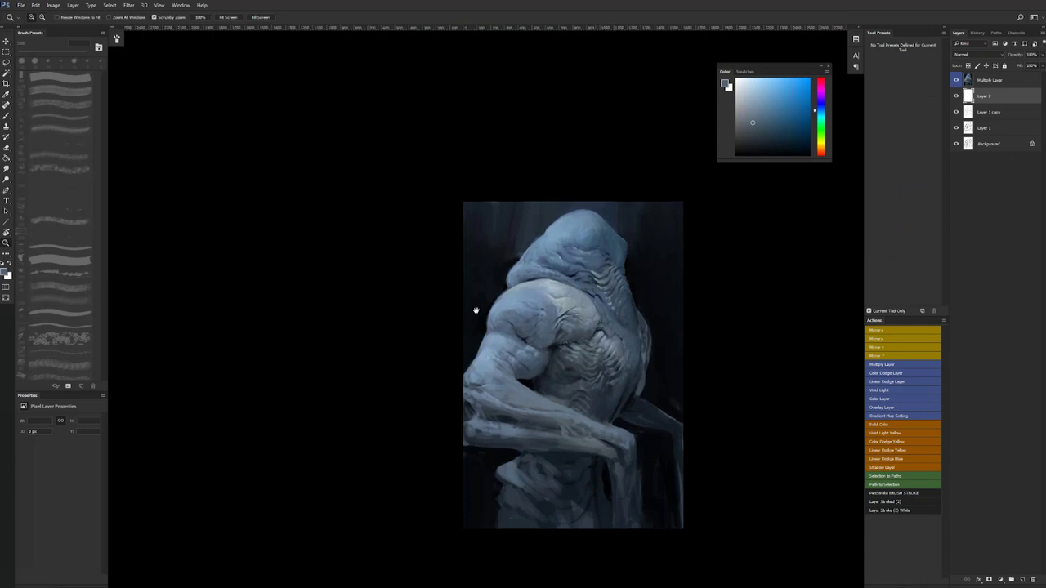
# - Mirror the painting back and shade the shoulder creases with a sampled grey-blue
pyautogui.moveTo(652, 404); pyautogui.dragTo(518, 316)
pyautogui.press('b')
pyautogui.press('F2')
pyautogui.press('z')
pyautogui.click(472, 332)
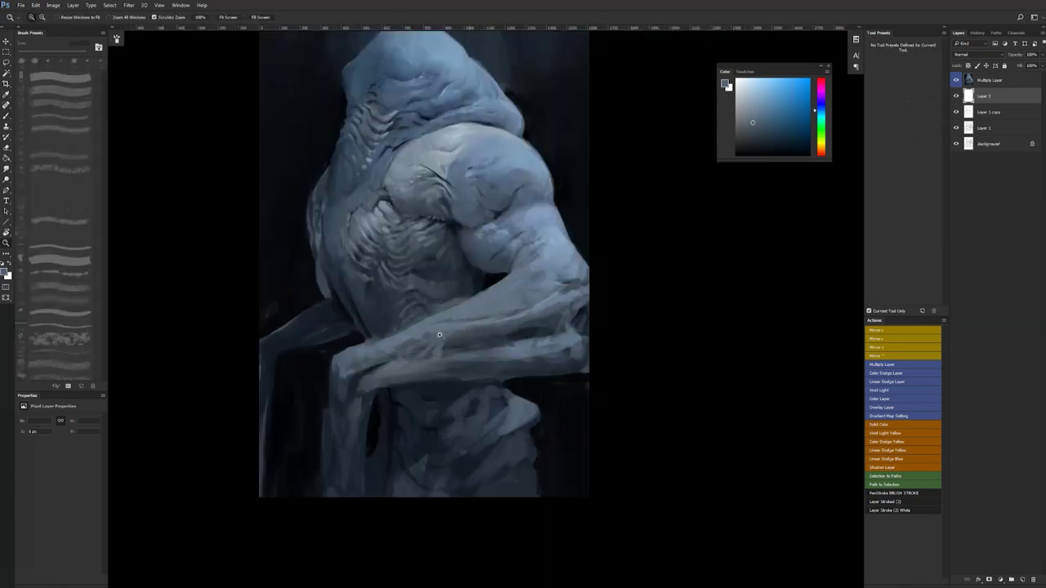
pyautogui.moveTo(473, 242); pyautogui.dragTo(576, 293)
pyautogui.press('b')
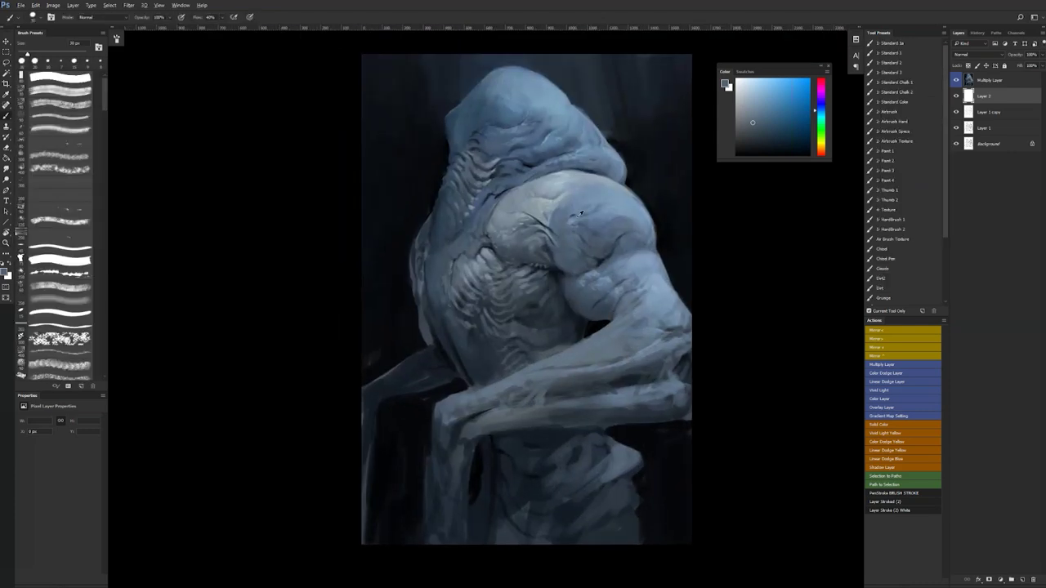
pyautogui.keyDown('alt'); pyautogui.click(572, 214); pyautogui.keyUp('alt')
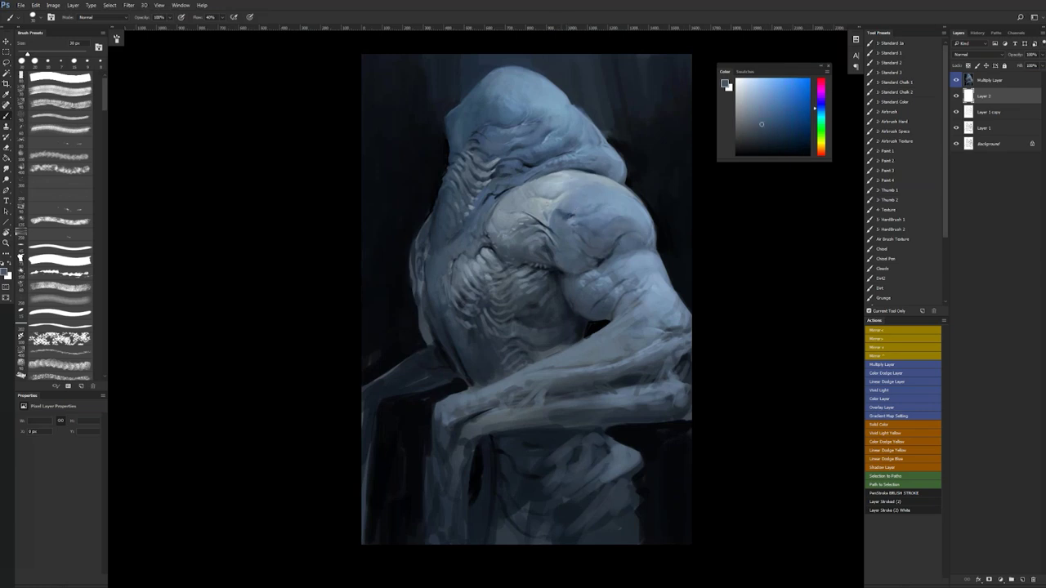
# - Choose the Standard Chalk 1 brush at about 60 px and try a sampled lighter blue on the shoulder, undoing the stroke
pyautogui.click(911, 84)
pyautogui.press('[')
pyautogui.press('[')
pyautogui.press('[')
pyautogui.press('[')
pyautogui.keyDown('alt'); pyautogui.click(577, 206); pyautogui.keyUp('alt')
pyautogui.moveTo(558, 213); pyautogui.dragTo(560, 211)
pyautogui.hotkey('ctrl', 'z')
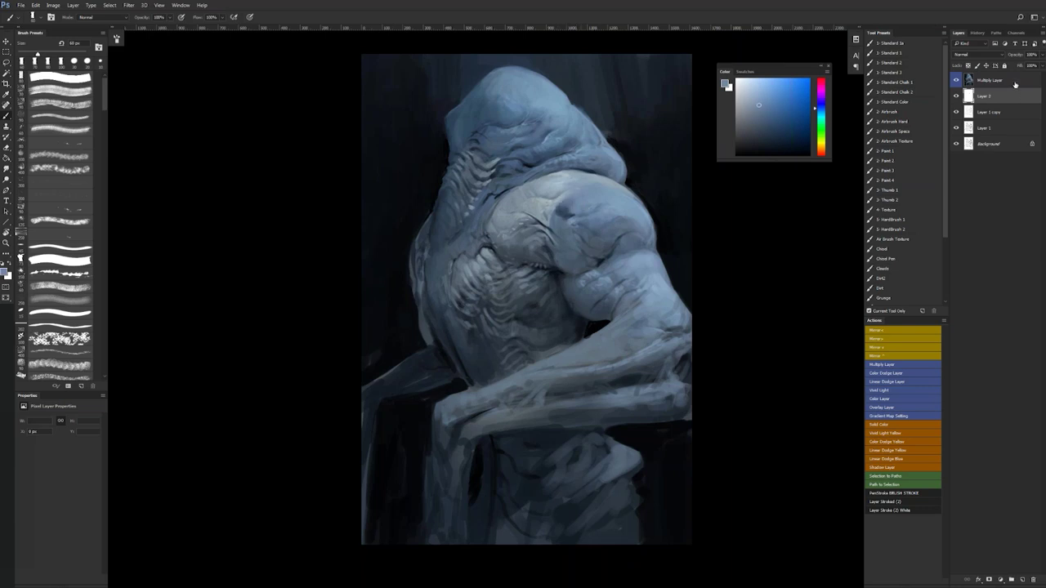
# - Stamp the visible artwork into a new layer above the Multiply Layer and blend the shoulder with a sampled blue at about 35 px
pyautogui.click(1014, 83)
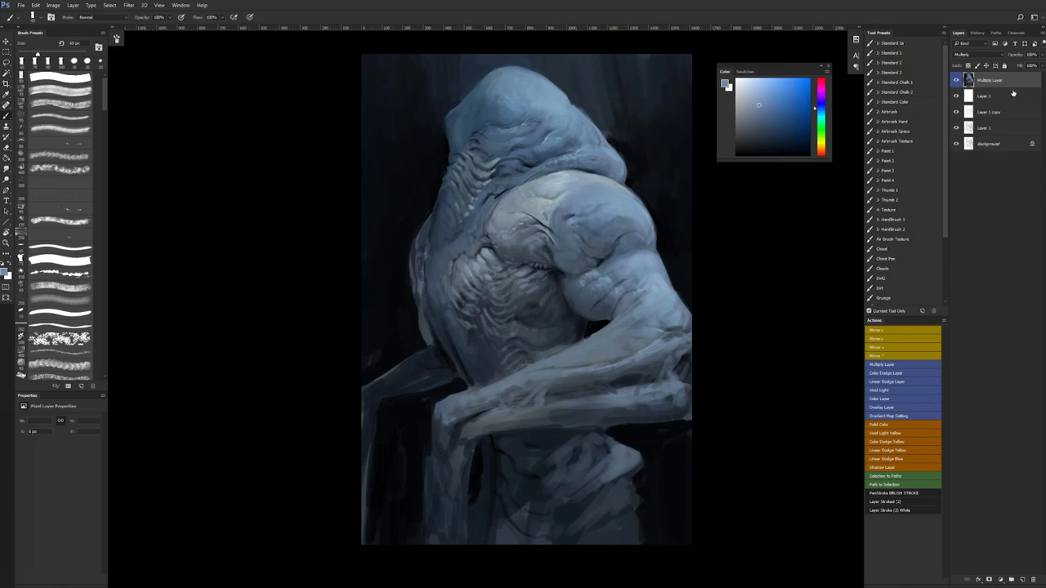
pyautogui.hotkey('ctrl', 'shift', 'alt', 'e')
pyautogui.press('[')
pyautogui.press('[')
pyautogui.press('[')
pyautogui.press('[')
pyautogui.moveTo(563, 217); pyautogui.dragTo(572, 213)
pyautogui.keyDown('alt'); pyautogui.click(569, 218); pyautogui.keyUp('alt')
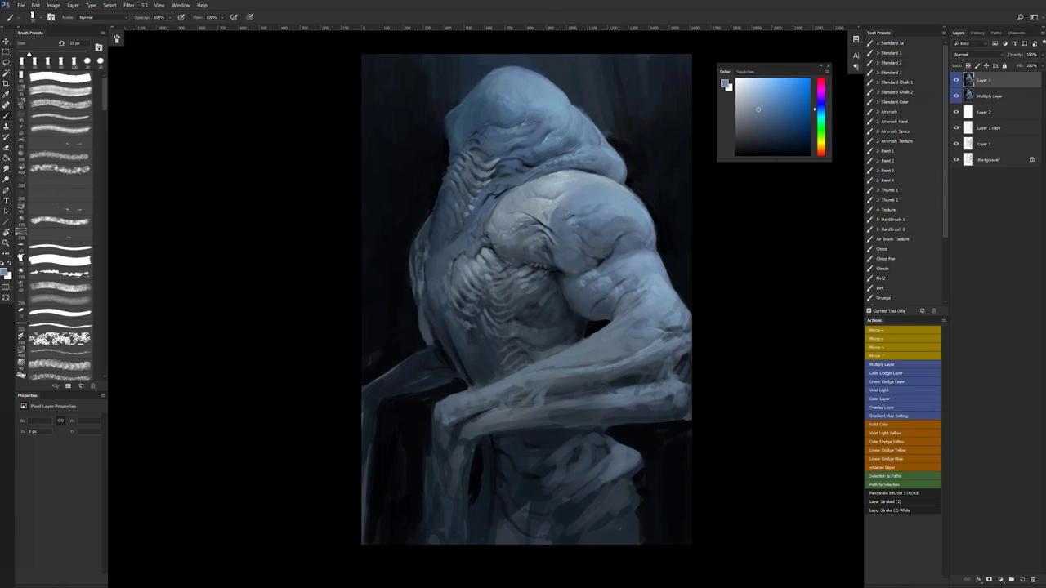
# - Reduce the brush to about 7 px and sample a pale grey-blue from the chest muscle beside the shoulder
pyautogui.press('[')
pyautogui.press('[')
pyautogui.press('[')
pyautogui.press('[')
pyautogui.press('[')
pyautogui.keyDown('alt'); pyautogui.click(540, 196); pyautogui.keyUp('alt')
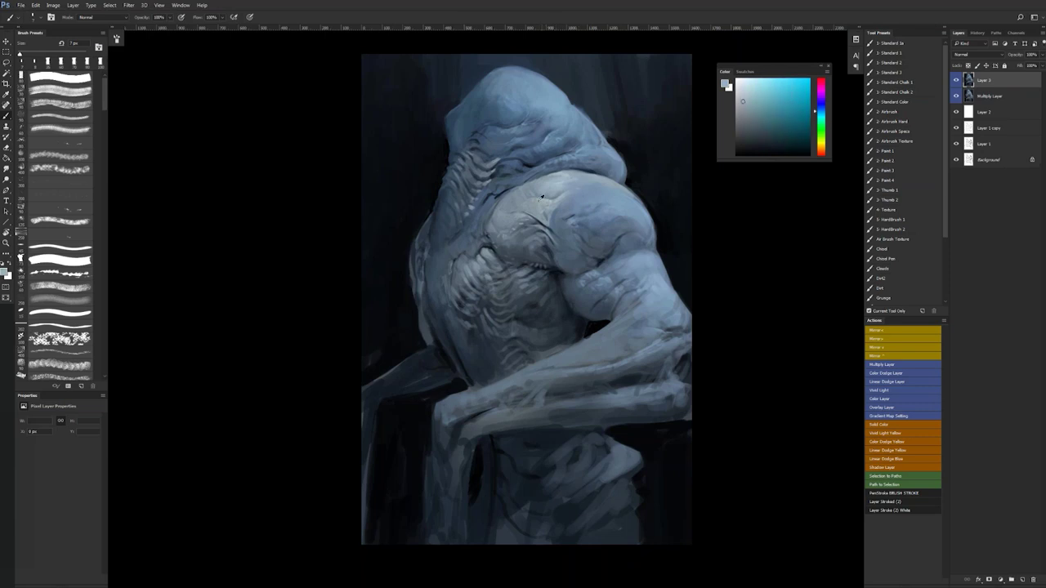
# - Lighten the upper edge of the chest and shoulder with the pale grey-blue and a larger brush
pyautogui.press(']')
pyautogui.press(']')
pyautogui.press(']')
pyautogui.press(']')
pyautogui.press(']')
pyautogui.press(']')
pyautogui.moveTo(525, 185); pyautogui.dragTo(551, 174)
# - Mirror the painting and add small highlights along the top of the shoulder with a sampled pale grey-blue and a reduced brush
pyautogui.press('z')
pyautogui.keyDown('alt'); pyautogui.click(564, 220); pyautogui.keyUp('alt')
pyautogui.hotkey('ctrl', 'shift', 'h')
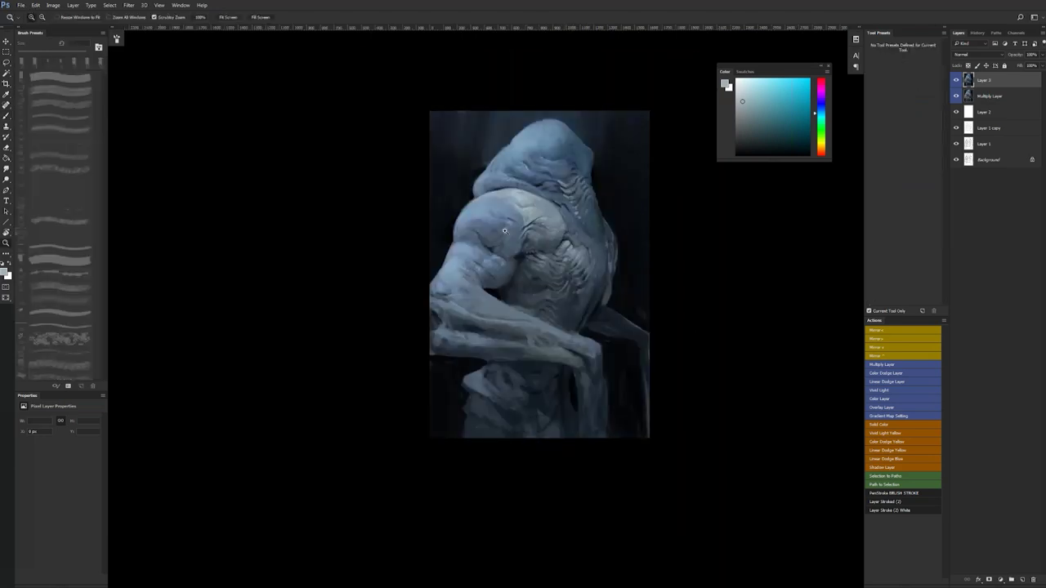
pyautogui.click(550, 189)
pyautogui.click(508, 224)
pyautogui.press('b')
pyautogui.keyDown('alt'); pyautogui.click(626, 232); pyautogui.keyUp('alt')
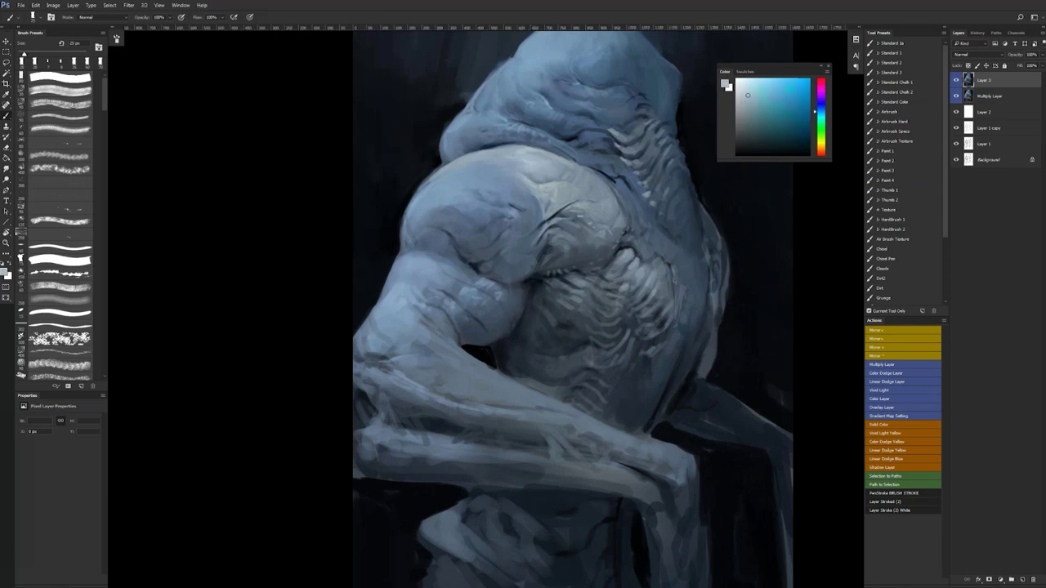
pyautogui.press('[')
pyautogui.press('[')
pyautogui.press('[')
pyautogui.press('[')
pyautogui.press('[')
pyautogui.press('[')
pyautogui.click(513, 153)
# - Shade the side of the shoulder with a sampled dark blue and a brush of about 45 px
pyautogui.keyDown('alt'); pyautogui.click(500, 233); pyautogui.keyUp('alt')
pyautogui.press(']')
pyautogui.press(']')
pyautogui.press(']')
pyautogui.press(']')
pyautogui.press(']')
pyautogui.press(']')
pyautogui.press(']')
pyautogui.press(']')
pyautogui.press(']')
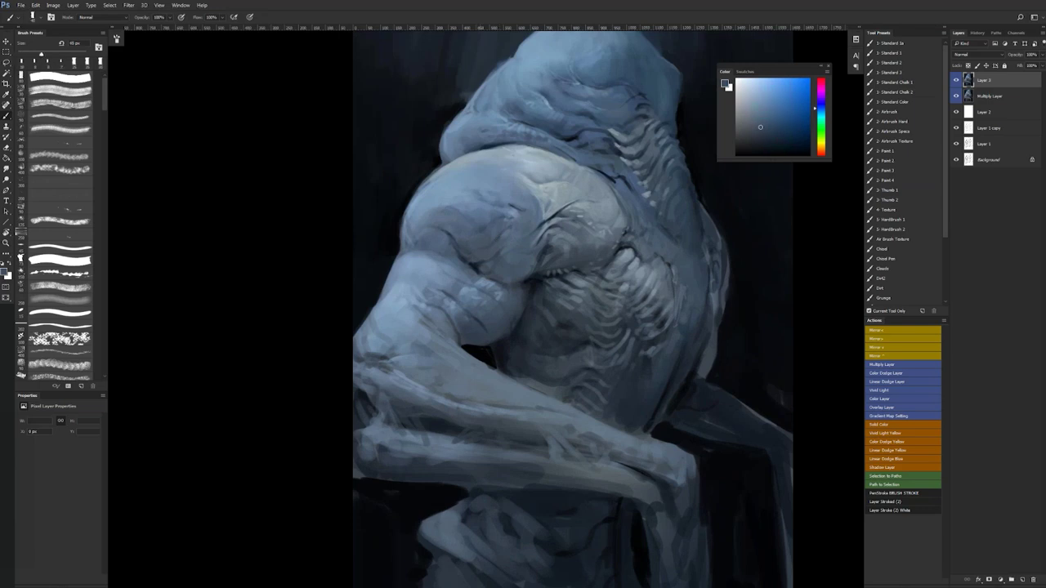
pyautogui.moveTo(448, 216); pyautogui.dragTo(430, 210)
# - Undo the last shoulder stroke and rework the area with a sampled light blue at about 20 px
pyautogui.press(']')
pyautogui.press(']')
pyautogui.press(']')
pyautogui.press('[')
pyautogui.press('[')
pyautogui.press('[')
pyautogui.hotkey('ctrl', 'z')
pyautogui.keyDown('alt'); pyautogui.click(445, 191); pyautogui.keyUp('alt')
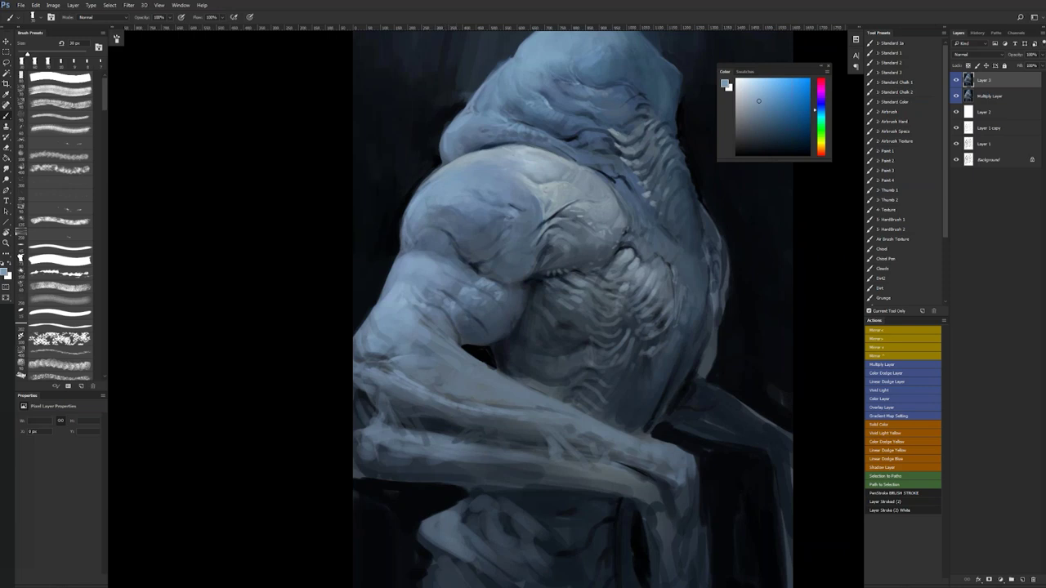
# - Mirror the painting back and blend the shoulder and upper arm with sampled light blues at about 25 px
pyautogui.press('d')
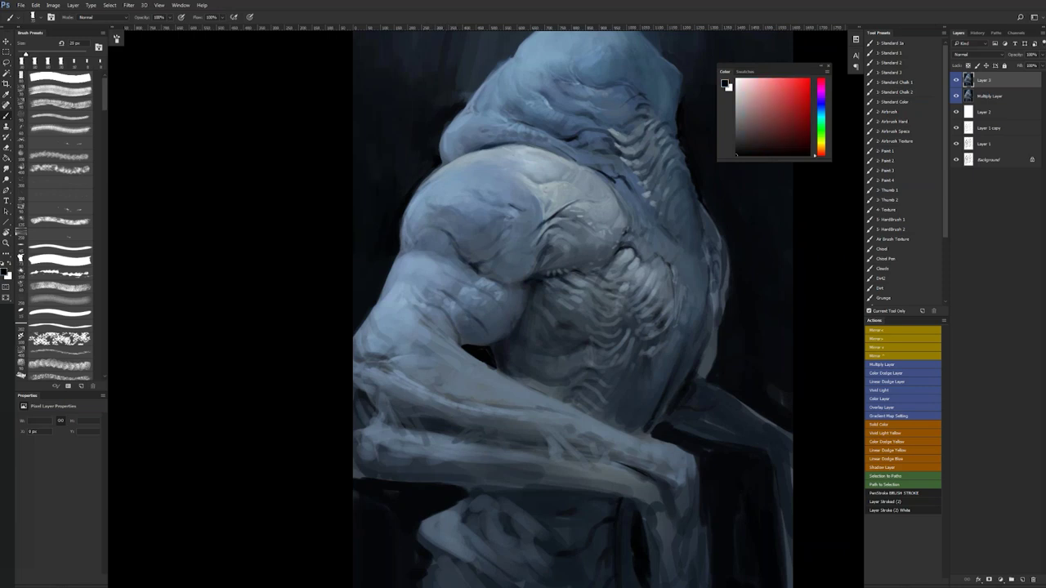
pyautogui.press('z')
pyautogui.keyDown('alt'); pyautogui.click(470, 253); pyautogui.keyUp('alt')
pyautogui.press('F2')
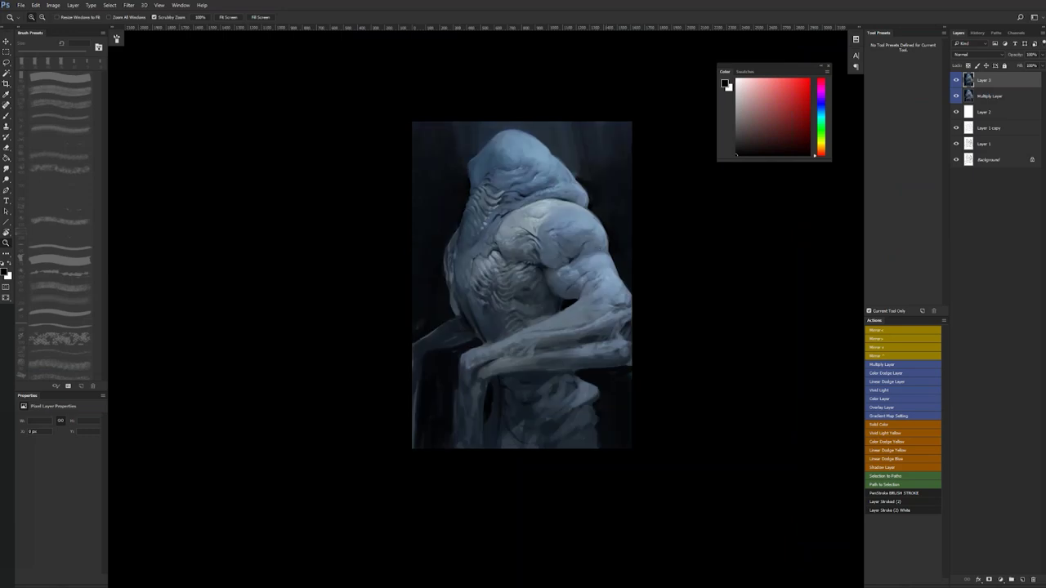
pyautogui.click(606, 253)
pyautogui.press('b')
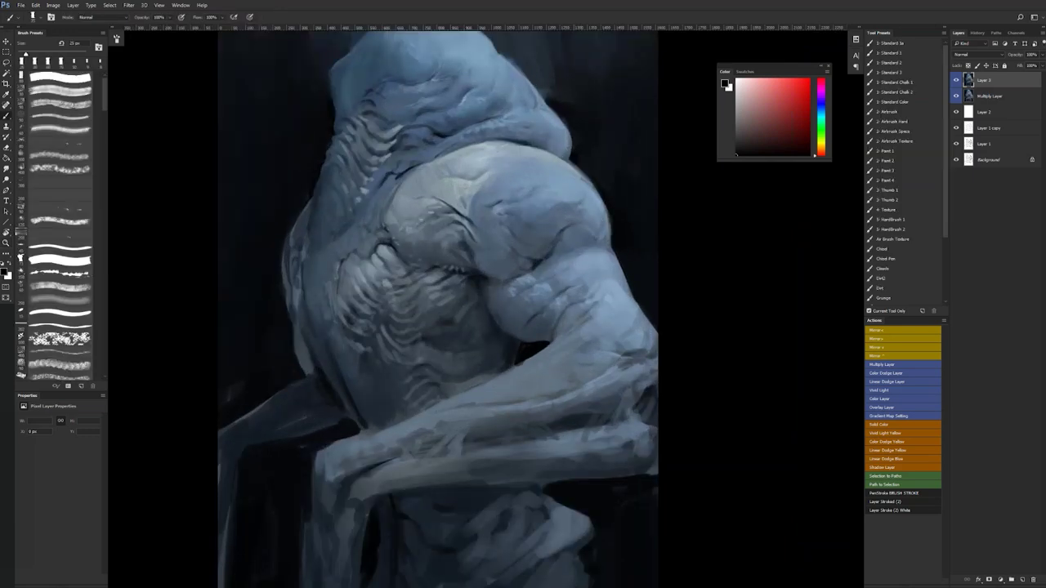
pyautogui.keyDown('alt'); pyautogui.click(595, 273); pyautogui.keyUp('alt')
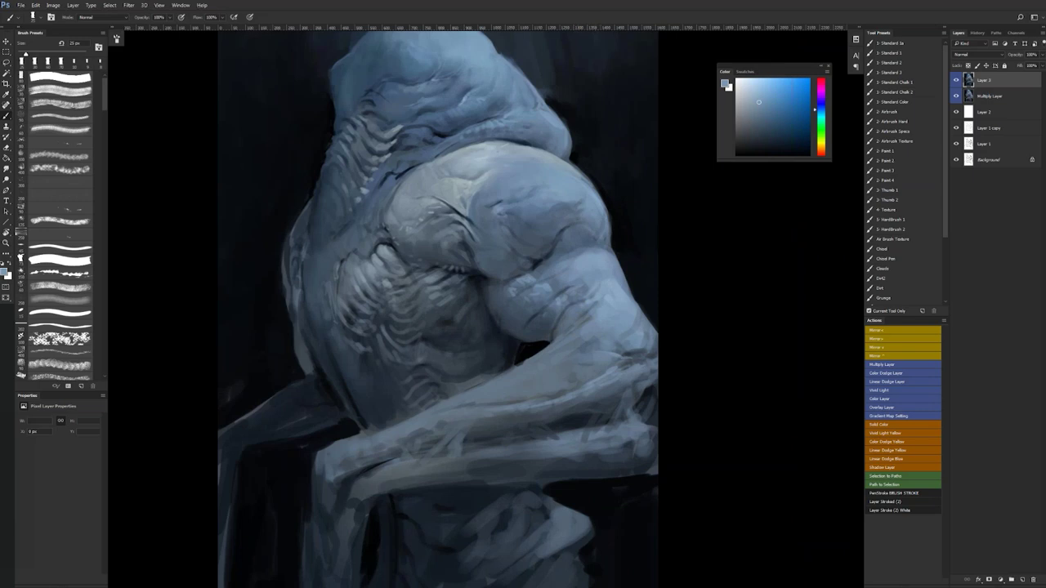
pyautogui.keyDown('alt'); pyautogui.click(586, 212); pyautogui.keyUp('alt')
pyautogui.keyDown('alt'); pyautogui.click(591, 201); pyautogui.keyUp('alt')
# - Mirror the painting and refine the shoulder's light area with the sampled light blue
pyautogui.press('z')
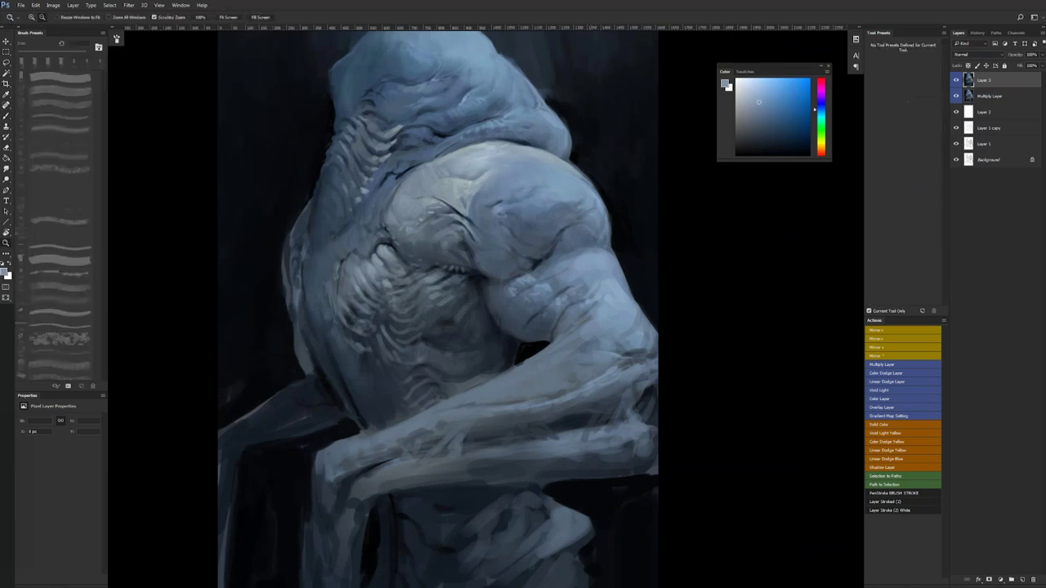
pyautogui.hotkey('ctrl', '-')
pyautogui.hotkey('ctrl', 'shift', 'h')
pyautogui.press('b')
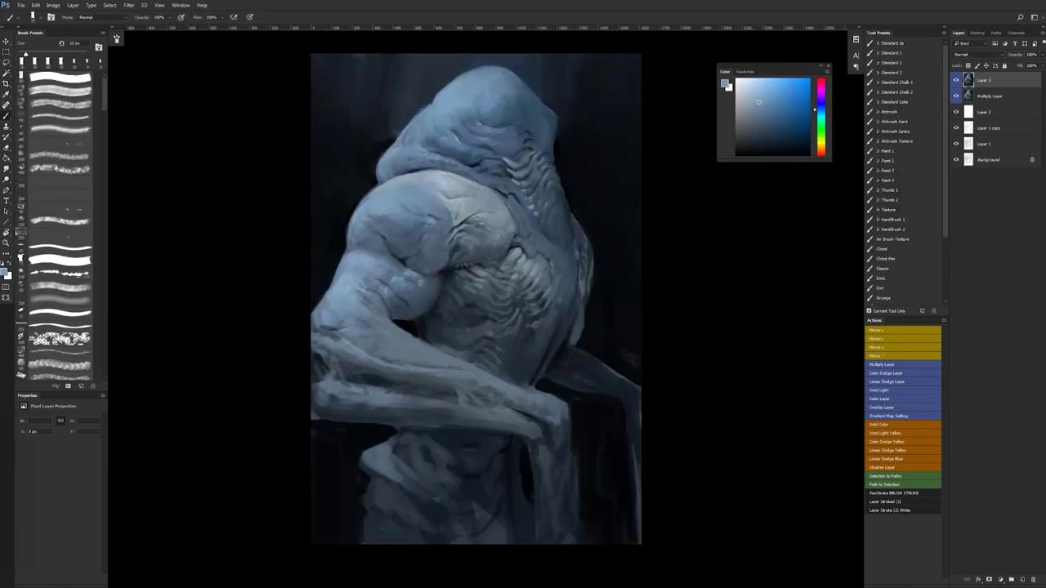
pyautogui.hotkey('ctrl', '+')
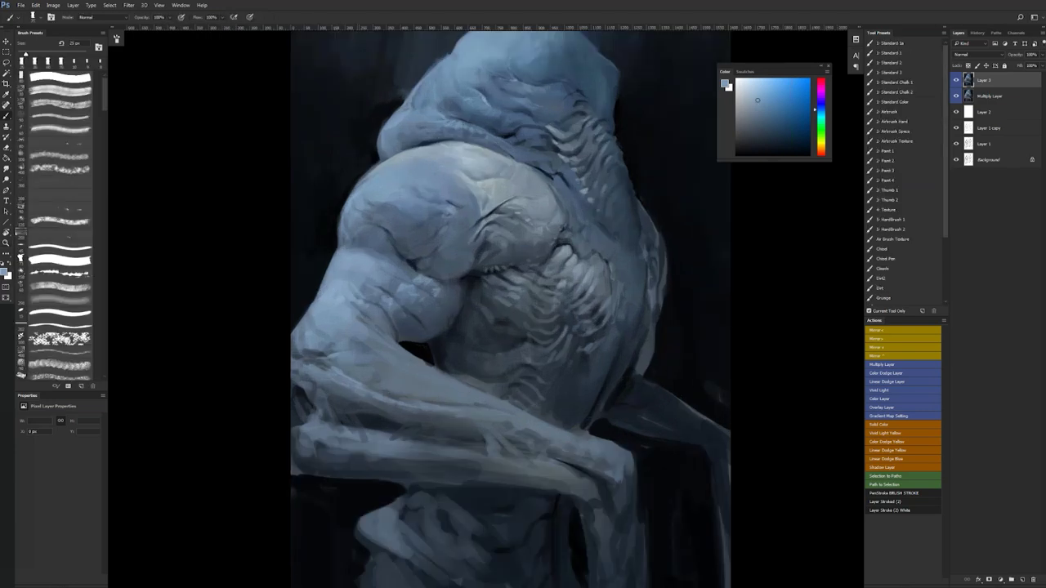
pyautogui.press('z')
pyautogui.keyDown('alt'); pyautogui.click(450, 255); pyautogui.keyUp('alt')
pyautogui.keyDown('alt'); pyautogui.click(449, 255); pyautogui.keyUp('alt')
pyautogui.click(469, 268)
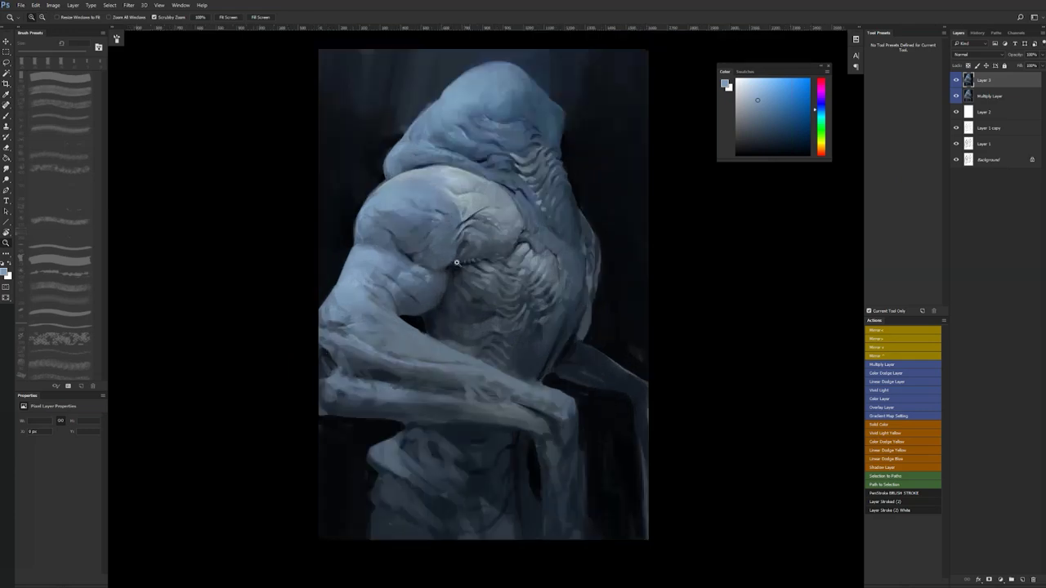
# - Deepen the crease between the shoulder and upper arm with sampled blues and a brush of about 20 px, then activate the Smudge tool
pyautogui.press('b')
pyautogui.keyDown('alt'); pyautogui.click(393, 256); pyautogui.keyUp('alt')
pyautogui.moveTo(409, 270)
pyautogui.mouseDown()
pyautogui.moveTo(431, 278)
pyautogui.moveTo(430, 295)
pyautogui.mouseUp()
pyautogui.keyDown('alt'); pyautogui.click(443, 268); pyautogui.keyUp('alt')
pyautogui.keyDown('alt'); pyautogui.click(443, 269); pyautogui.keyUp('alt')
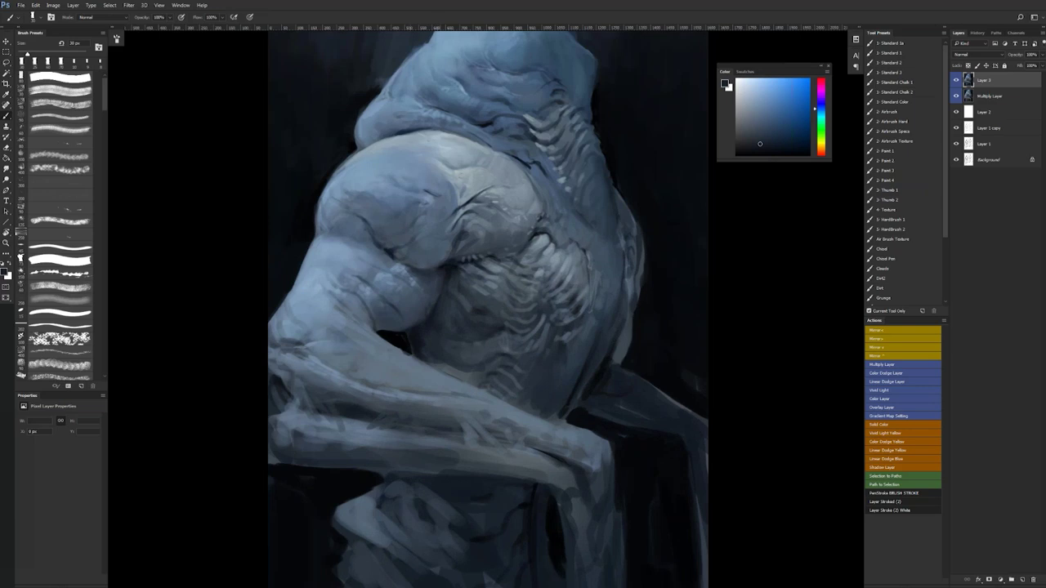
pyautogui.press('r')
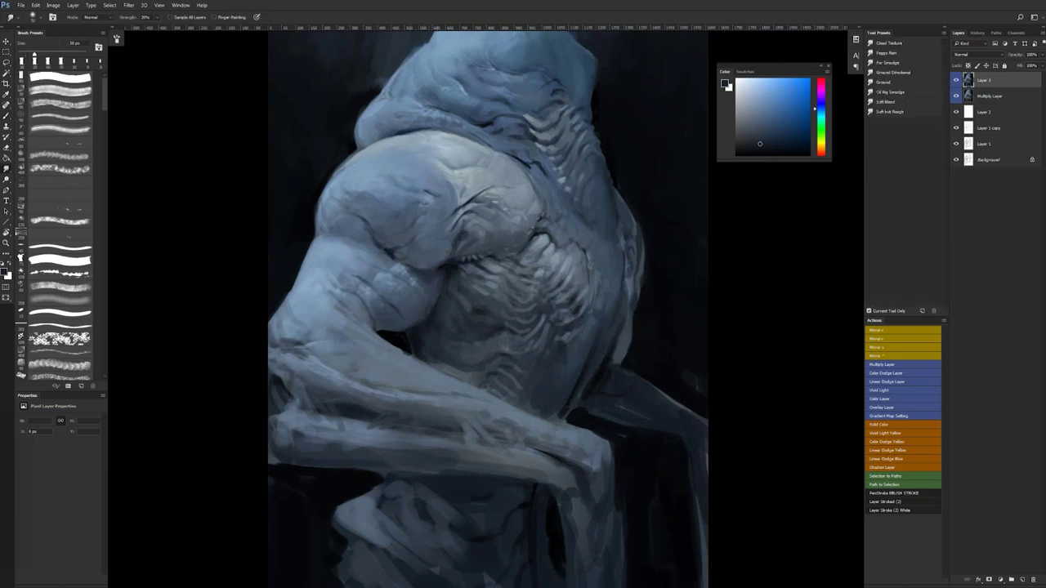
# - Mirror the painting back and paint the chest muscle folds with sampled grey-blues at about 20 px
pyautogui.press('z')
pyautogui.keyDown('alt'); pyautogui.click(445, 315); pyautogui.keyUp('alt')
pyautogui.keyDown('alt'); pyautogui.click(444, 315); pyautogui.keyUp('alt')
pyautogui.keyDown('alt'); pyautogui.click(448, 316); pyautogui.keyUp('alt')
pyautogui.hotkey('ctrl', 'shift', 'h')
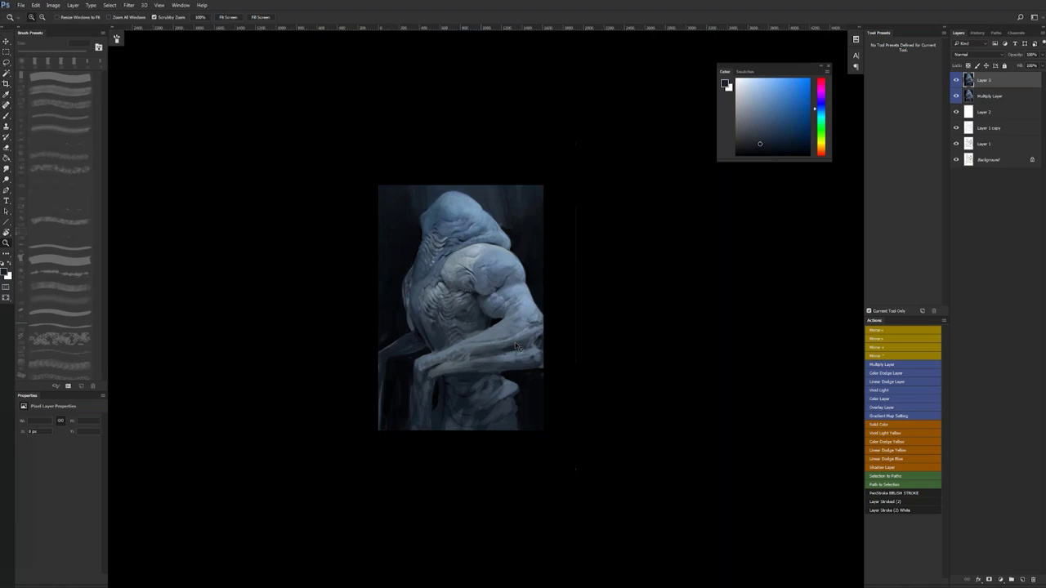
pyautogui.click(526, 319)
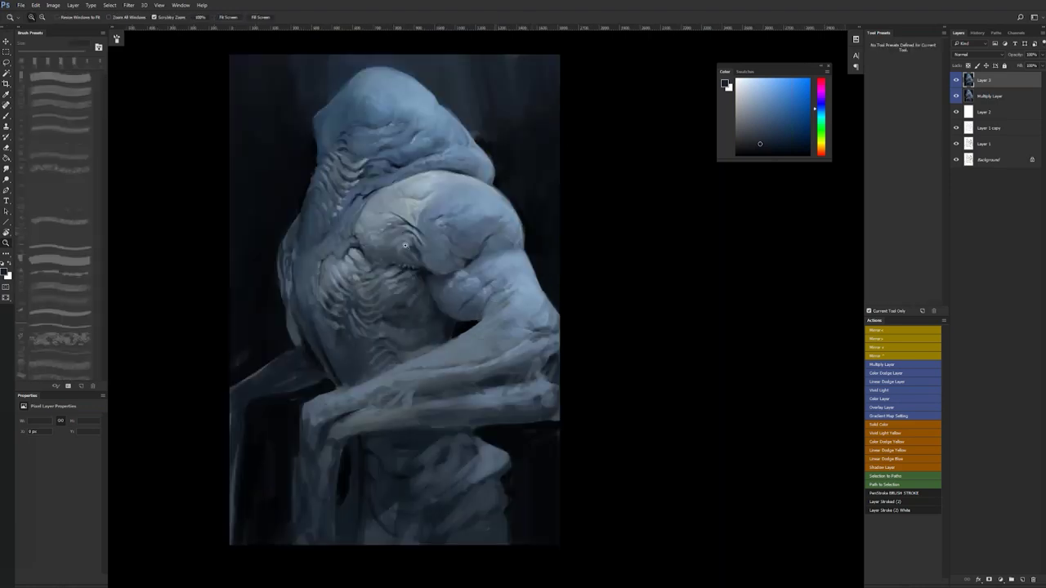
pyautogui.click(494, 302)
pyautogui.press('b')
pyautogui.keyDown('alt'); pyautogui.click(381, 262); pyautogui.keyUp('alt')
pyautogui.moveTo(381, 261); pyautogui.dragTo(390, 246)
pyautogui.keyDown('alt'); pyautogui.click(397, 238); pyautogui.keyUp('alt')
pyautogui.keyDown('alt'); pyautogui.click(397, 238); pyautogui.keyUp('alt')
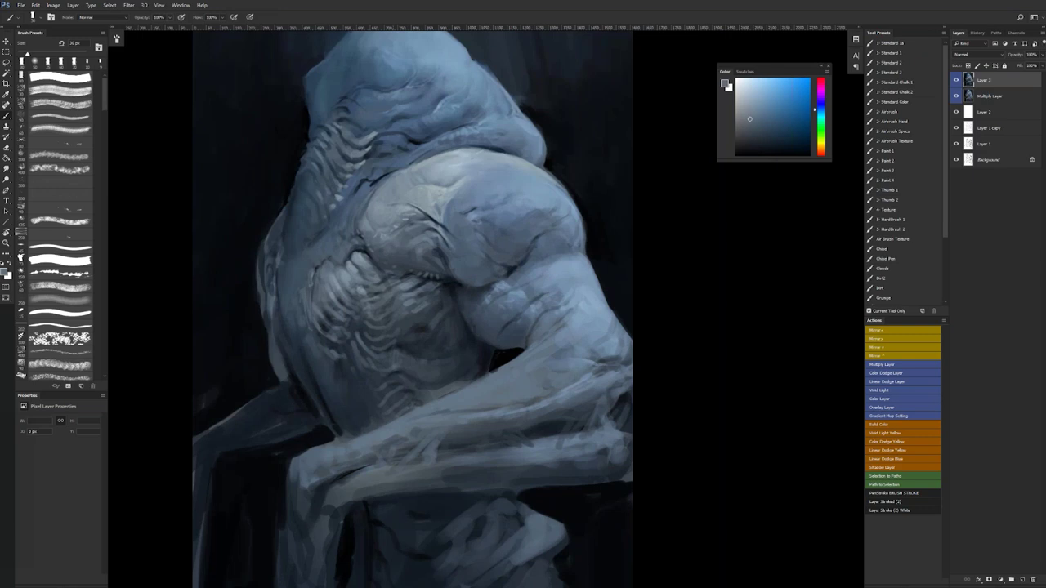
pyautogui.moveTo(396, 261); pyautogui.dragTo(415, 253)
# - Enlarge the brush and mirror the painting to check the chest folds
pyautogui.press(']')
pyautogui.press(']')
pyautogui.press(']')
pyautogui.press(']')
pyautogui.keyDown('alt'); pyautogui.click(449, 330); pyautogui.keyUp('alt')
pyautogui.keyDown('alt'); pyautogui.click(448, 330); pyautogui.keyUp('alt')
pyautogui.hotkey('ctrl', 'shift', 'h')
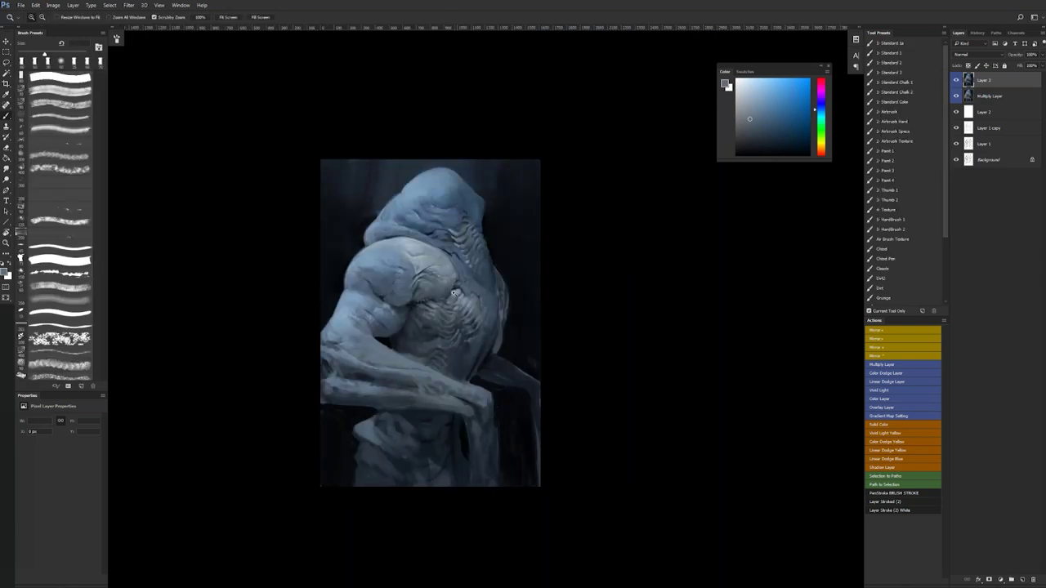
pyautogui.keyDown('ctrl'); pyautogui.click(451, 298); pyautogui.keyUp('ctrl')
pyautogui.keyDown('ctrl'); pyautogui.click(451, 298); pyautogui.keyUp('ctrl')
# - Reset the colours to black and darken the creases in the chest folds with a much smaller brush
pyautogui.press('b')
pyautogui.press('d')
pyautogui.press('[')
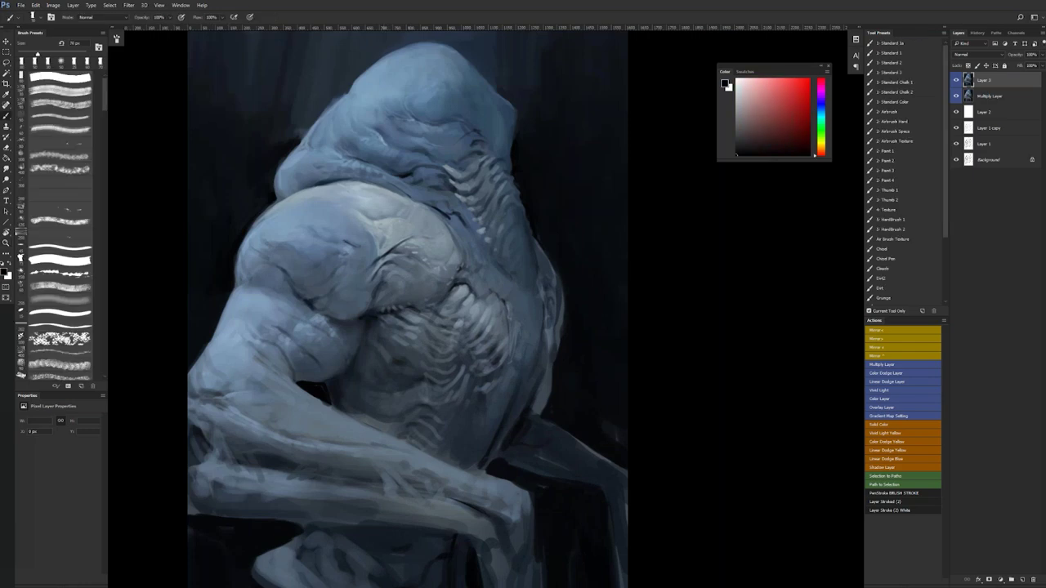
pyautogui.press('[')
pyautogui.press('[')
pyautogui.press('[')
pyautogui.press('[')
pyautogui.hotkey('shift', '[')
pyautogui.hotkey('shift', '[')
pyautogui.moveTo(393, 266); pyautogui.dragTo(385, 280)
# - Mirror the painting back and choose the Standard 1 brush at about 20 px
pyautogui.press('z')
pyautogui.keyDown('alt'); pyautogui.click(461, 327); pyautogui.keyUp('alt')
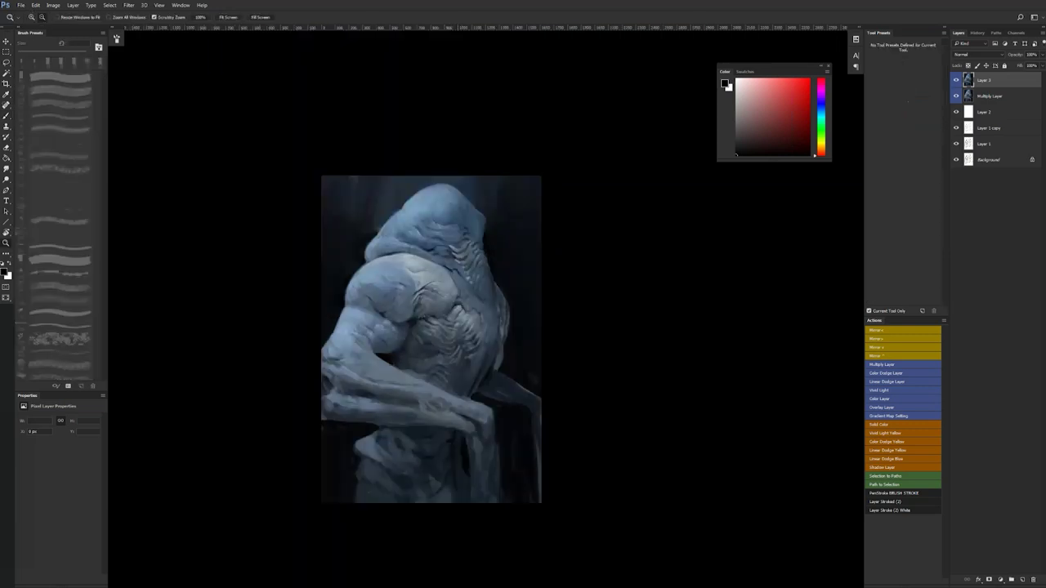
pyautogui.click(461, 327)
pyautogui.press('b')
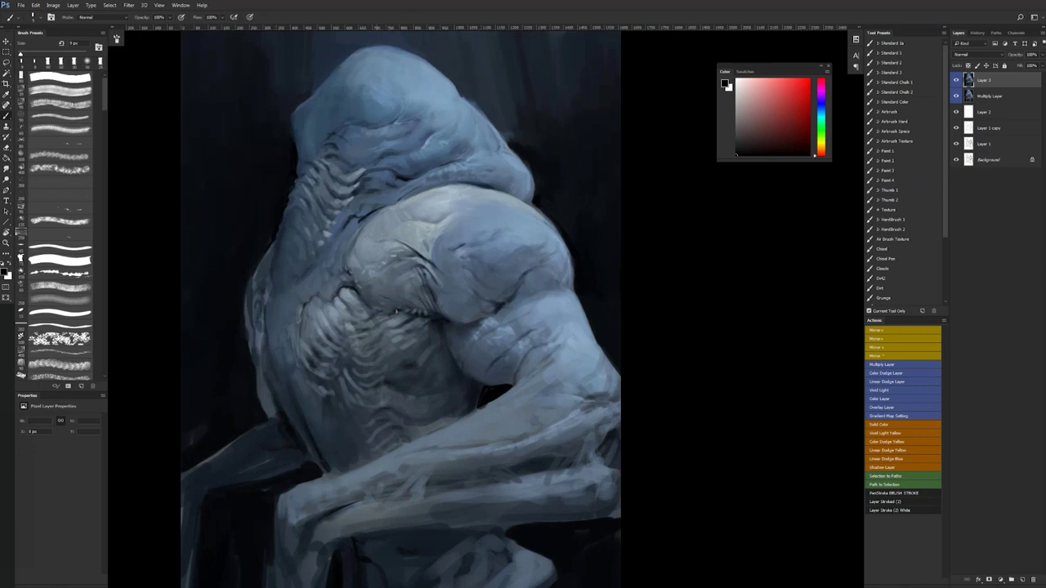
pyautogui.click(918, 53)
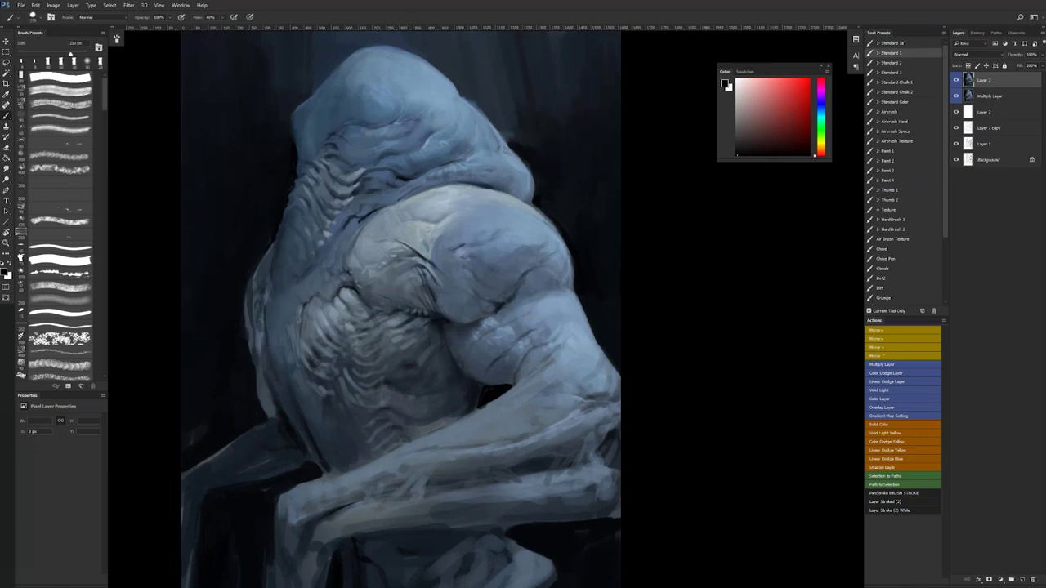
pyautogui.press('[')
pyautogui.press('[')
pyautogui.press('[')
pyautogui.press('[')
pyautogui.press('[')
pyautogui.press('[')
pyautogui.press('[')
pyautogui.press('[')
pyautogui.press('[')
pyautogui.press('[')
pyautogui.press('[')
pyautogui.press('[')
pyautogui.press('[')
pyautogui.press('[')
pyautogui.press('[')
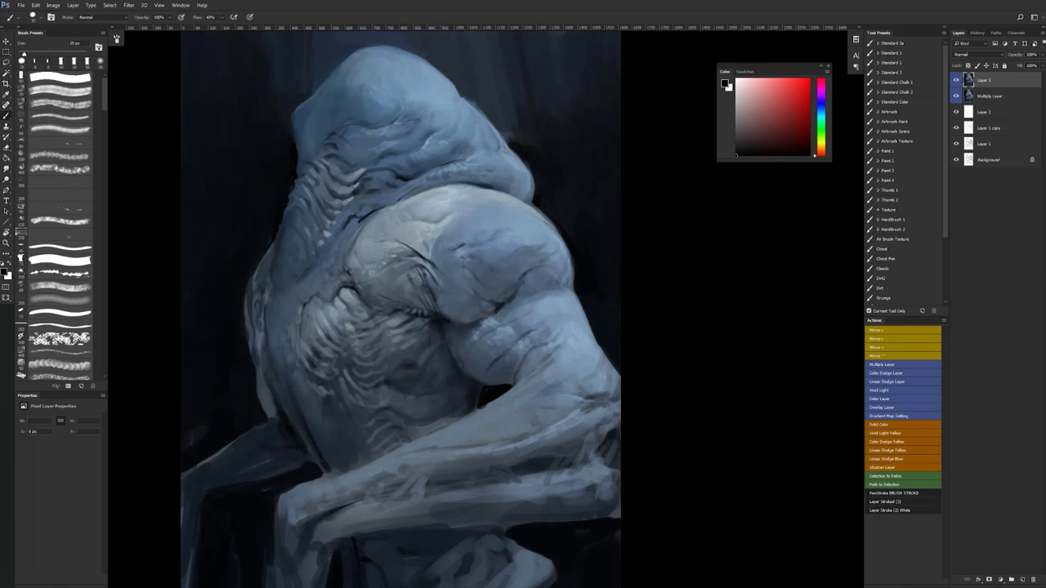
# - Sample a grey-blue from the chest folds and reduce the brush to a much smaller size
pyautogui.keyDown('alt'); pyautogui.click(412, 281); pyautogui.keyUp('alt')
pyautogui.press('[')
pyautogui.press('[')
pyautogui.press('[')
pyautogui.press('[')
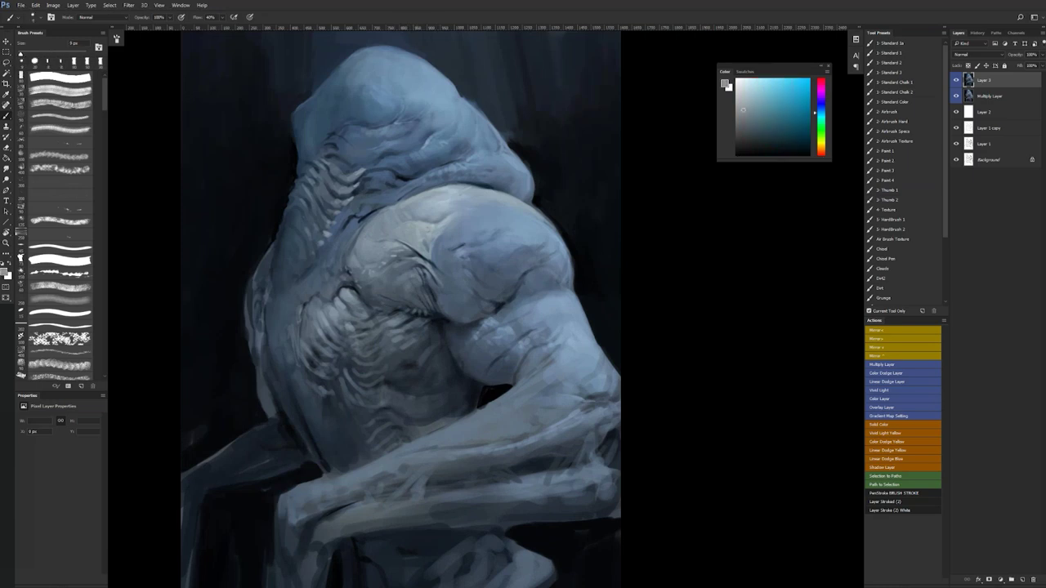
# - Mirror the painting and resample the image to a resolution of 300 pixels/inch
pyautogui.press('space')
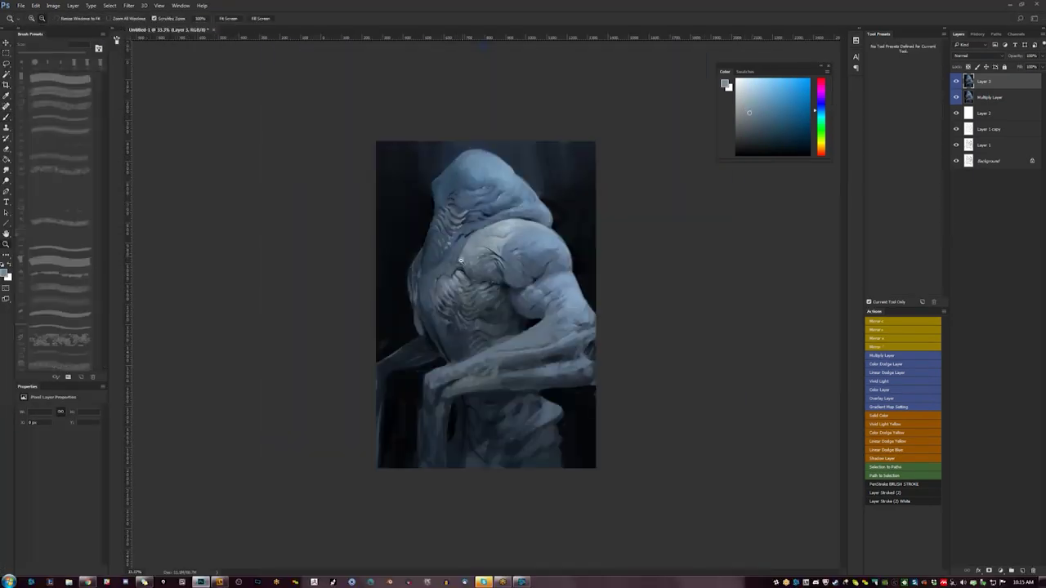
pyautogui.click(459, 260)
pyautogui.hotkey('ctrl', 'shift', 'h')
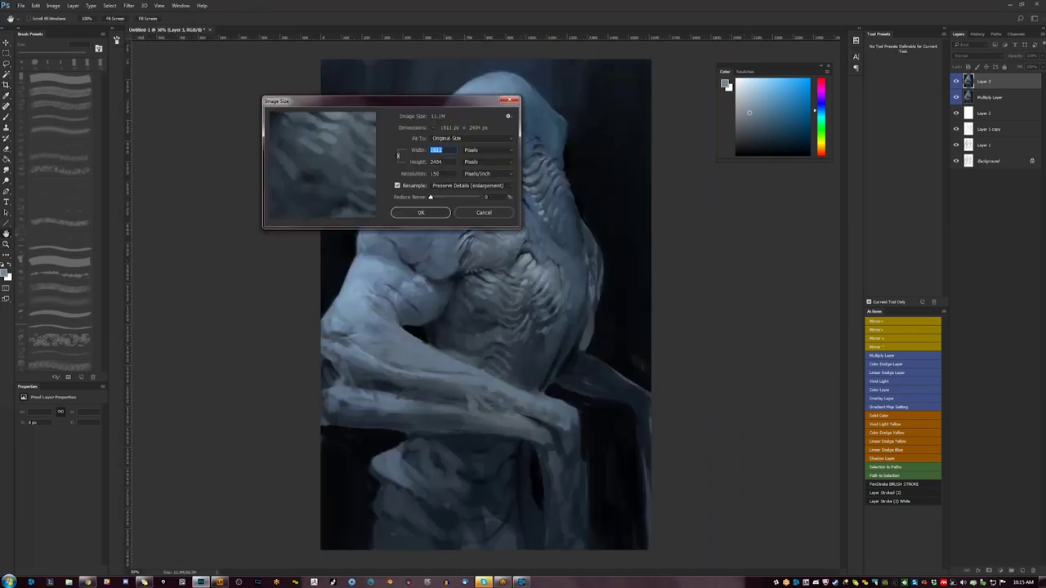
pyautogui.doubleClick(448, 173)
pyautogui.write('300')
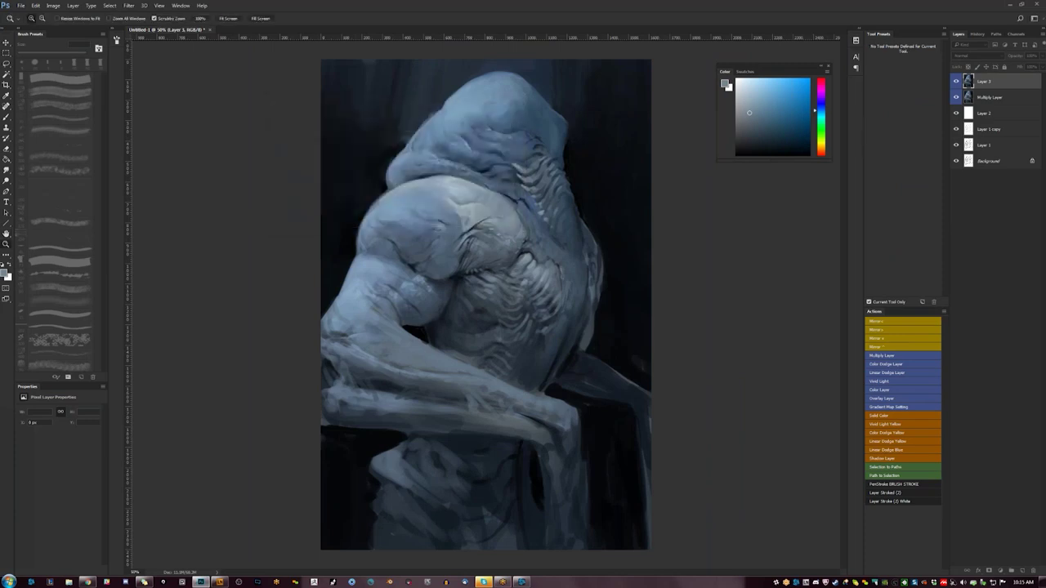
pyautogui.hotkey('ctrl', '+')
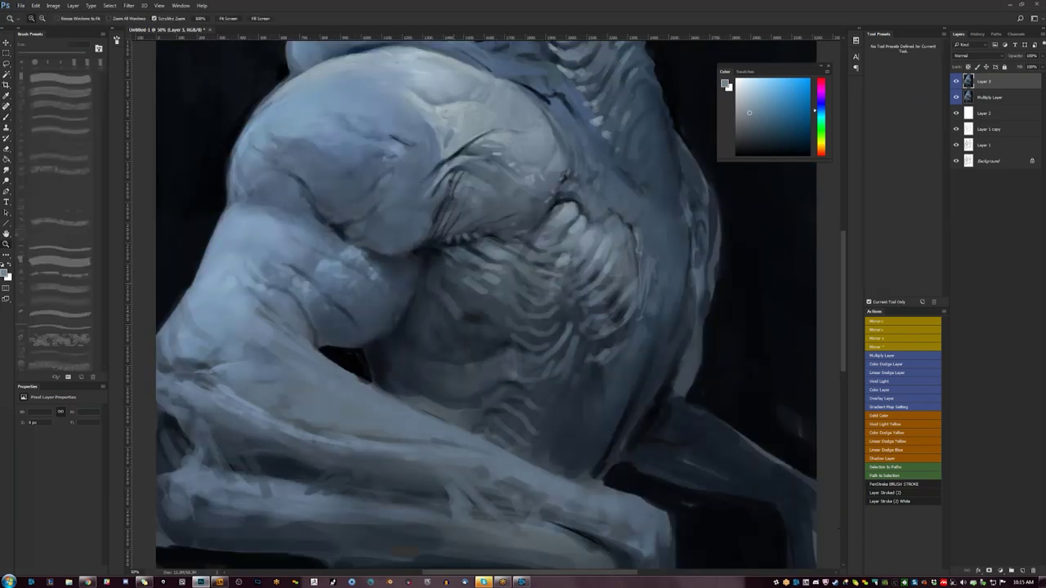
# - Examine the resampled painting at several magnifications and screen modes
pyautogui.hotkey('ctrl', '-')
pyautogui.hotkey('ctrl', '-')
pyautogui.hotkey('ctrl', '-')
pyautogui.hotkey('ctrl', '+')
pyautogui.hotkey('ctrl', '+')
pyautogui.hotkey('ctrl', '-')
pyautogui.hotkey('ctrl', '-')
pyautogui.press('b')
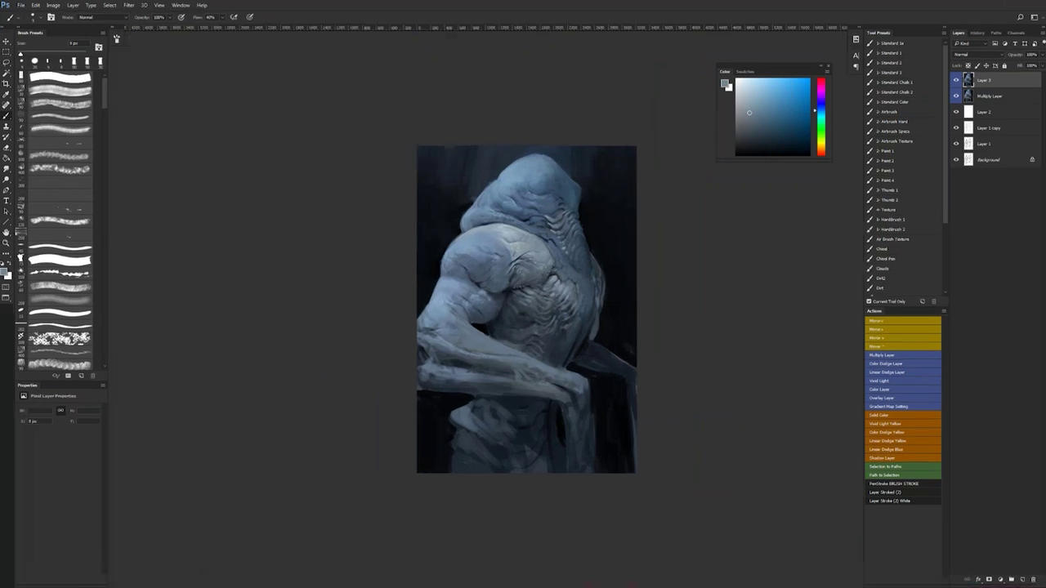
pyautogui.press('f')
pyautogui.press('z')
pyautogui.click(528, 330)
pyautogui.press('f')
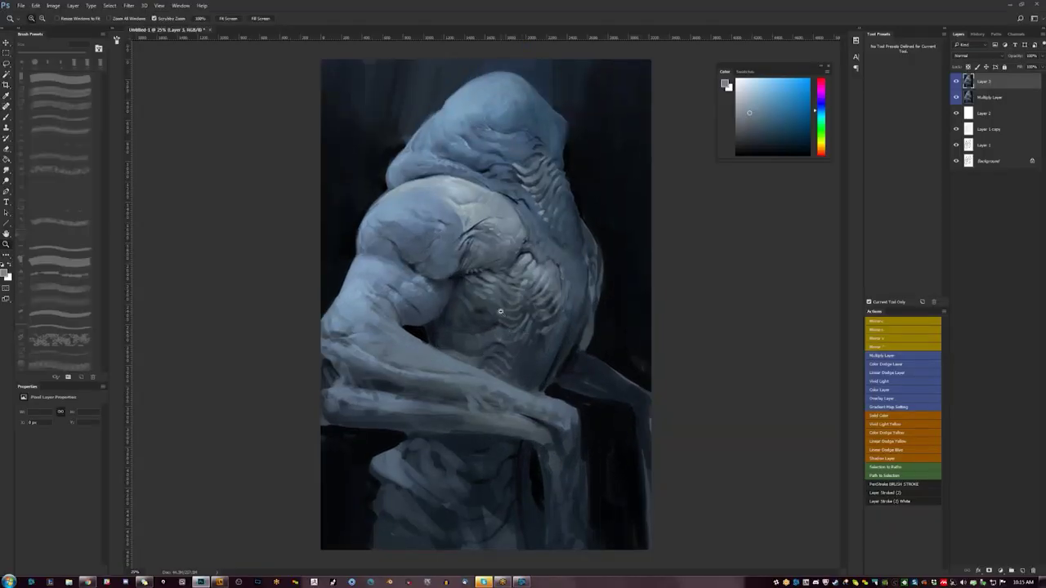
# - Sample the dark background blue beside the hood and enlarge the brush to about 50 px
pyautogui.press('b')
pyautogui.keyDown('alt'); pyautogui.click(411, 127); pyautogui.keyUp('alt')
pyautogui.keyDown('alt'); pyautogui.click(412, 126); pyautogui.keyUp('alt')
pyautogui.press(']')
pyautogui.press(']')
pyautogui.press(']')
pyautogui.press(']')
pyautogui.press(']')
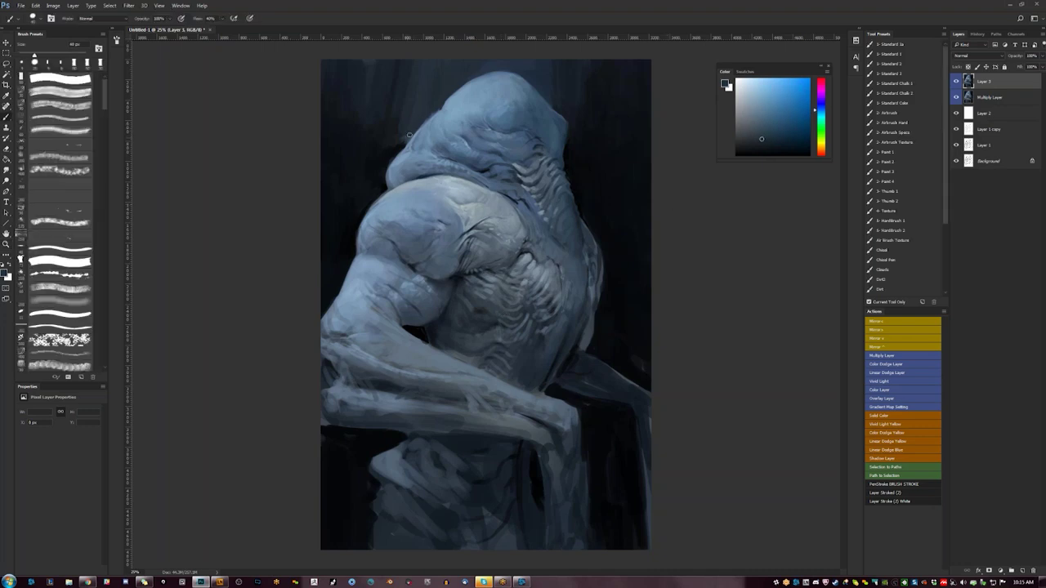
pyautogui.press(']')
# - Switch to the Battle.net launcher, accept the pending friend request and close the launcher
pyautogui.click(522, 582)
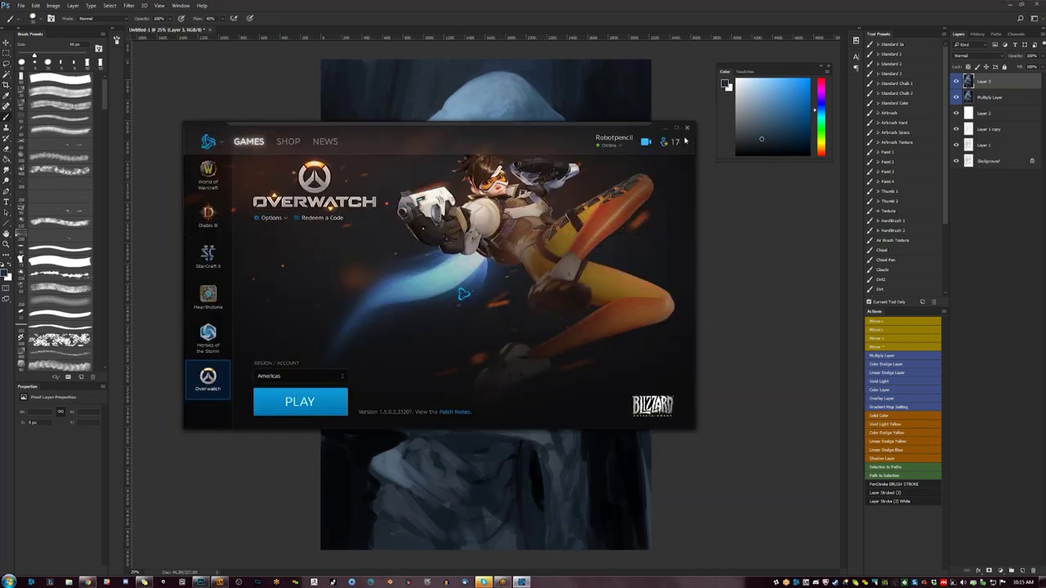
pyautogui.click(666, 143)
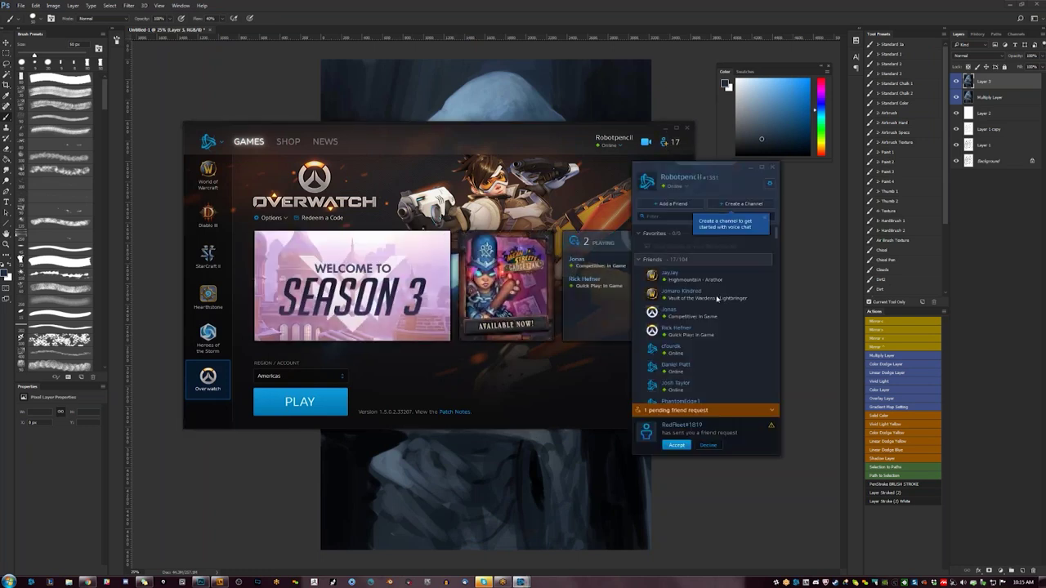
pyautogui.click(678, 444)
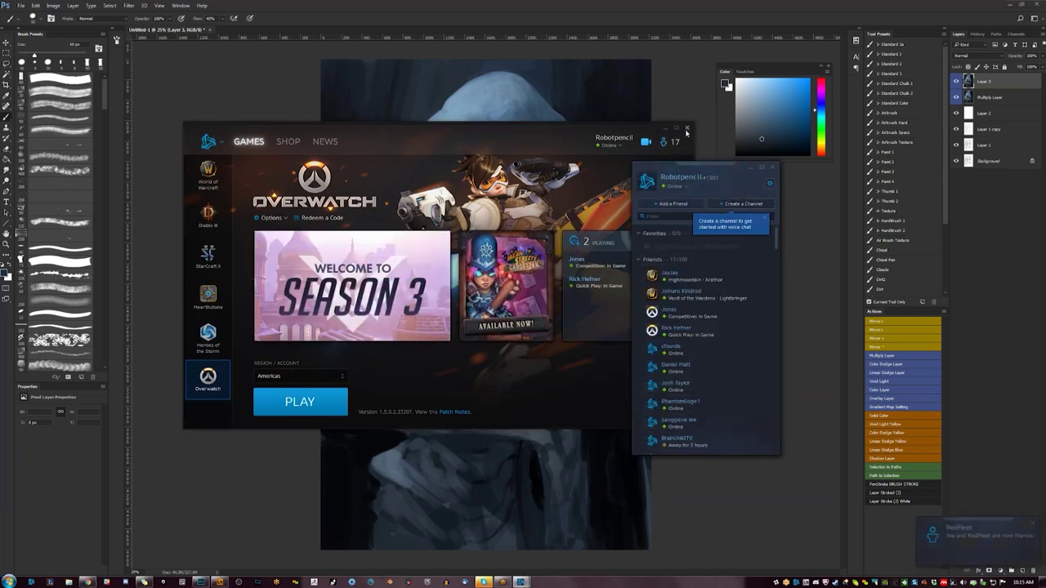
pyautogui.click(686, 131)
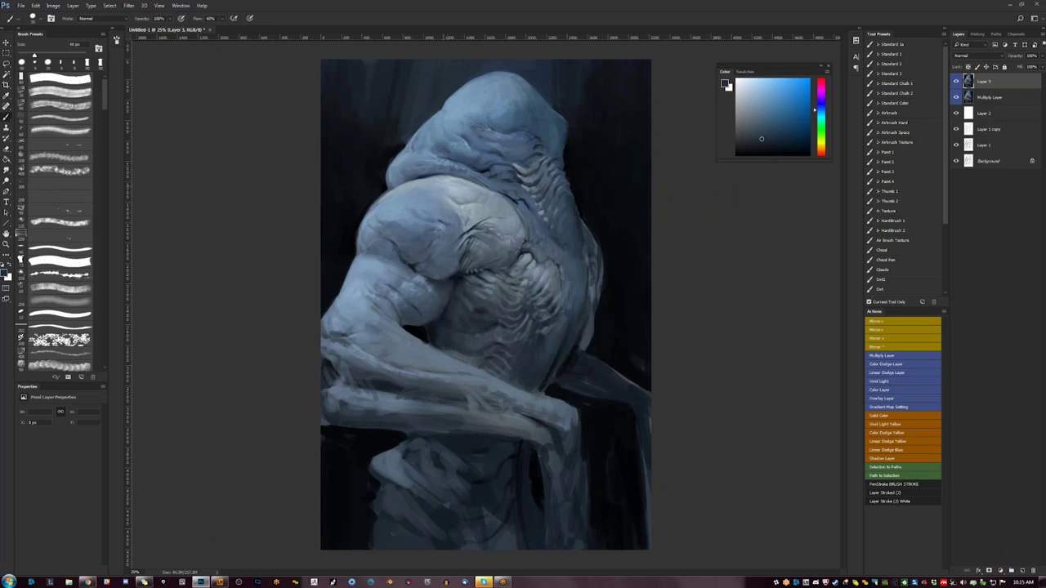
# - Mirror the painting and paint the folds above the neck wrinkles with sampled dark blues and black
pyautogui.hotkey('ctrl', 'shift', 'h')
pyautogui.keyDown('alt'); pyautogui.click(439, 135); pyautogui.keyUp('alt')
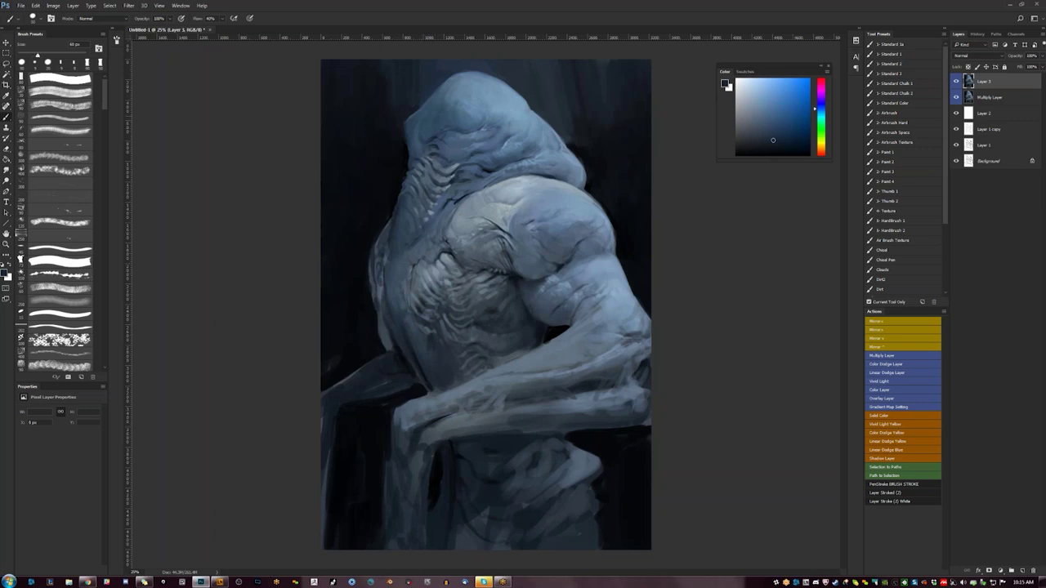
pyautogui.keyDown('alt'); pyautogui.click(439, 143); pyautogui.keyUp('alt')
pyautogui.keyDown('alt'); pyautogui.click(439, 143); pyautogui.keyUp('alt')
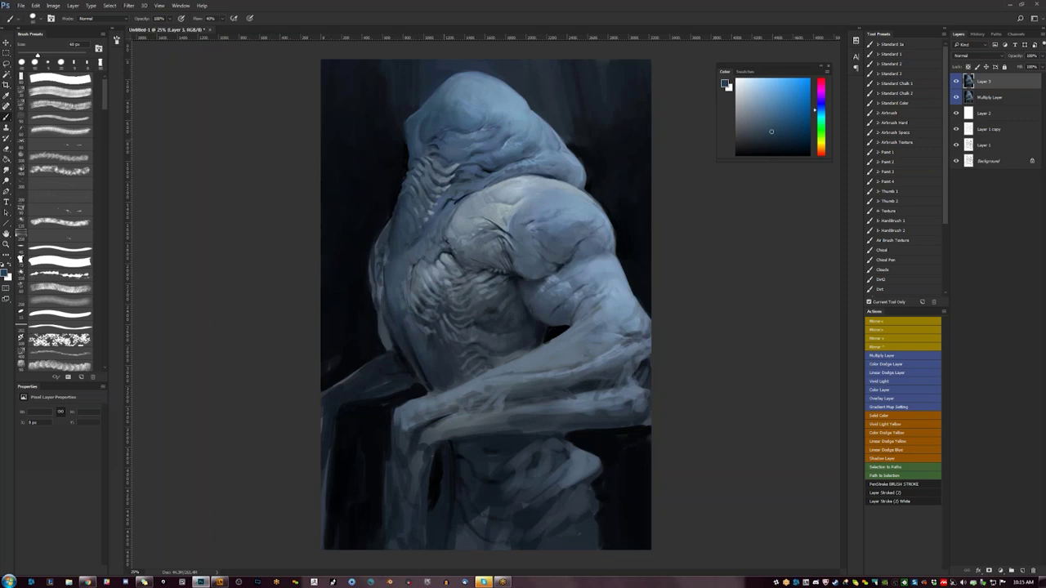
pyautogui.press('d')
pyautogui.moveTo(441, 140); pyautogui.dragTo(447, 145)
pyautogui.keyDown('alt'); pyautogui.click(444, 142); pyautogui.keyUp('alt')
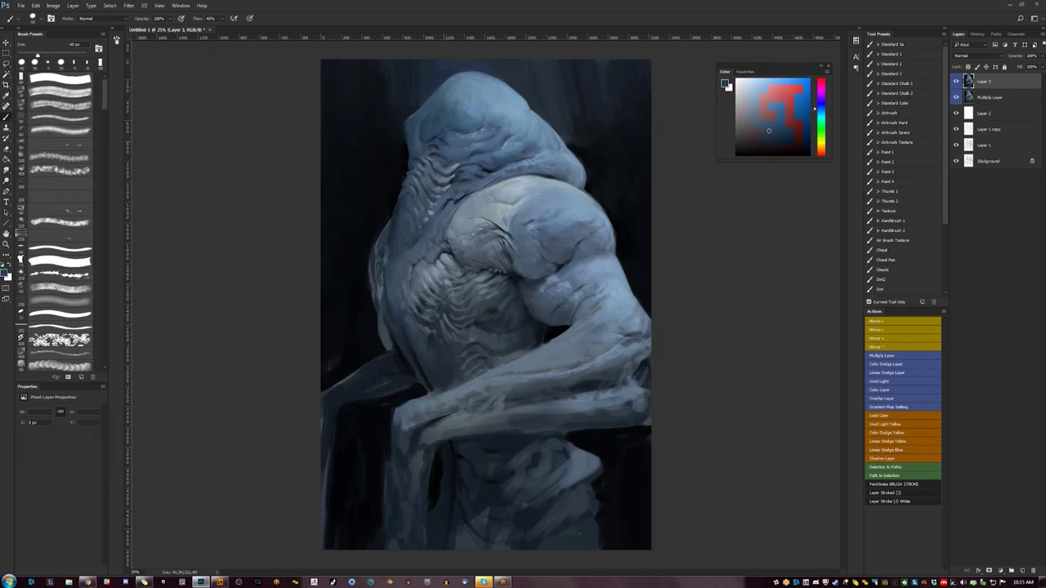
# - Mirror the painting back and darken the uppermost neck wrinkles with a black brush of about 25 px
pyautogui.hotkey('ctrl', 'shift', 'h')
pyautogui.press('[')
pyautogui.press('[')
pyautogui.press('[')
pyautogui.press('[')
pyautogui.press('[')
pyautogui.press('[')
pyautogui.press('d')
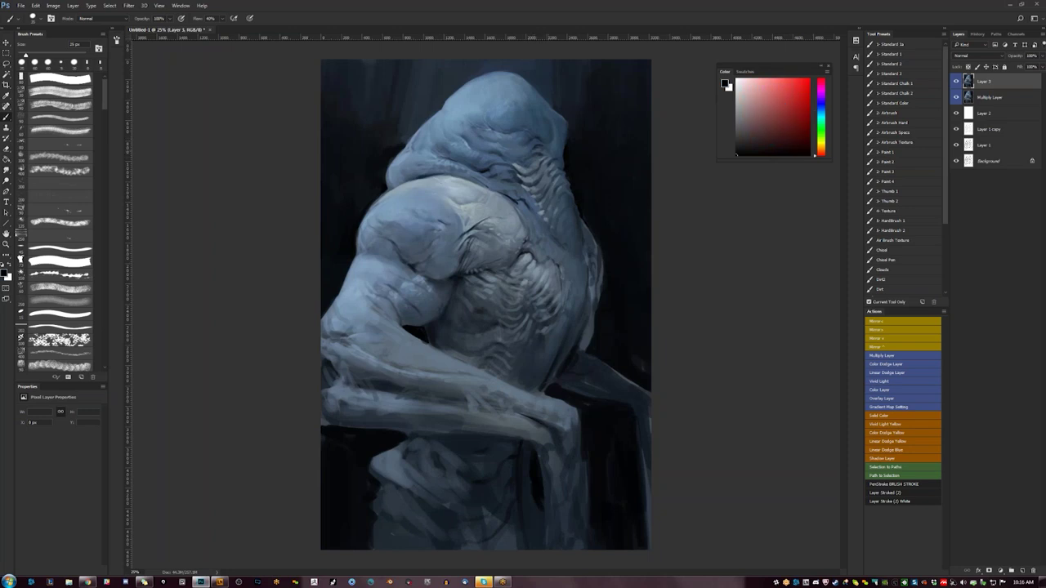
pyautogui.press(']')
pyautogui.keyDown('alt'); pyautogui.click(523, 153); pyautogui.keyUp('alt')
pyautogui.press('d')
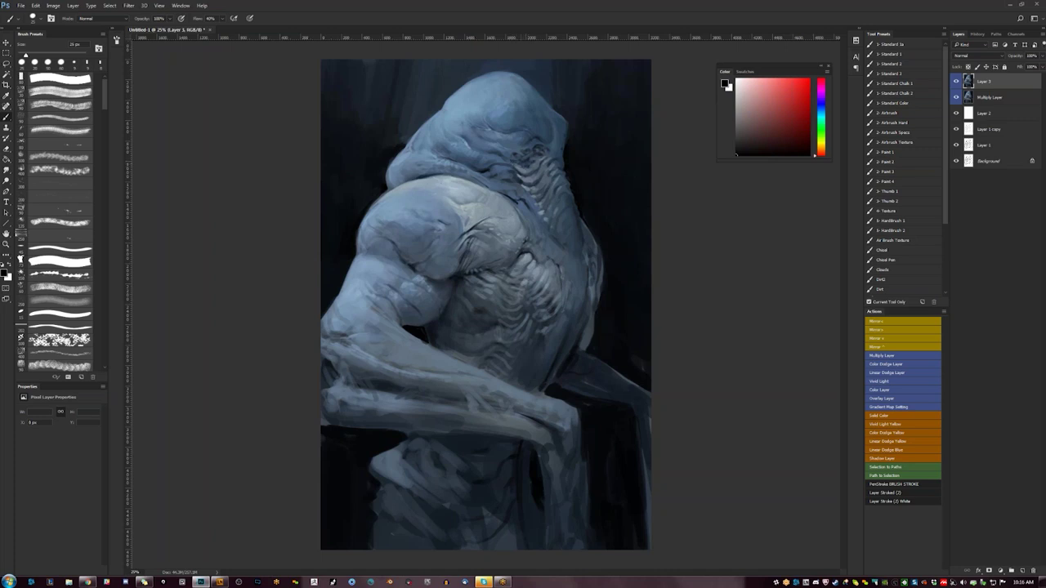
# - Mirror the painting and refine the neck wrinkles with sampled blues and black at about 15 px
pyautogui.press('F2')
pyautogui.keyDown('ctrl'); pyautogui.click(448, 156); pyautogui.keyUp('ctrl')
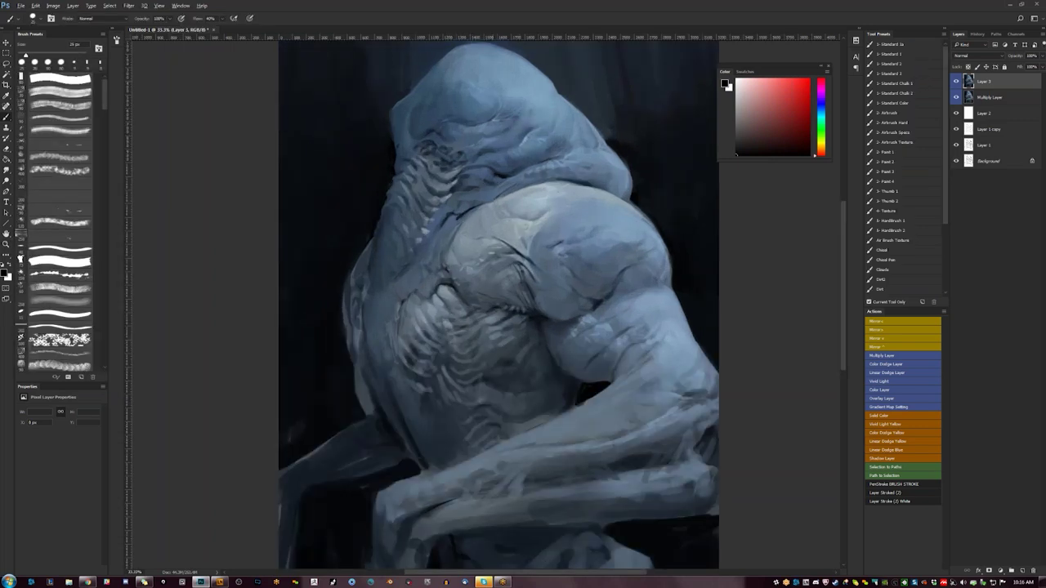
pyautogui.keyDown('alt'); pyautogui.click(458, 175); pyautogui.keyUp('alt')
pyautogui.press('[')
pyautogui.press('[')
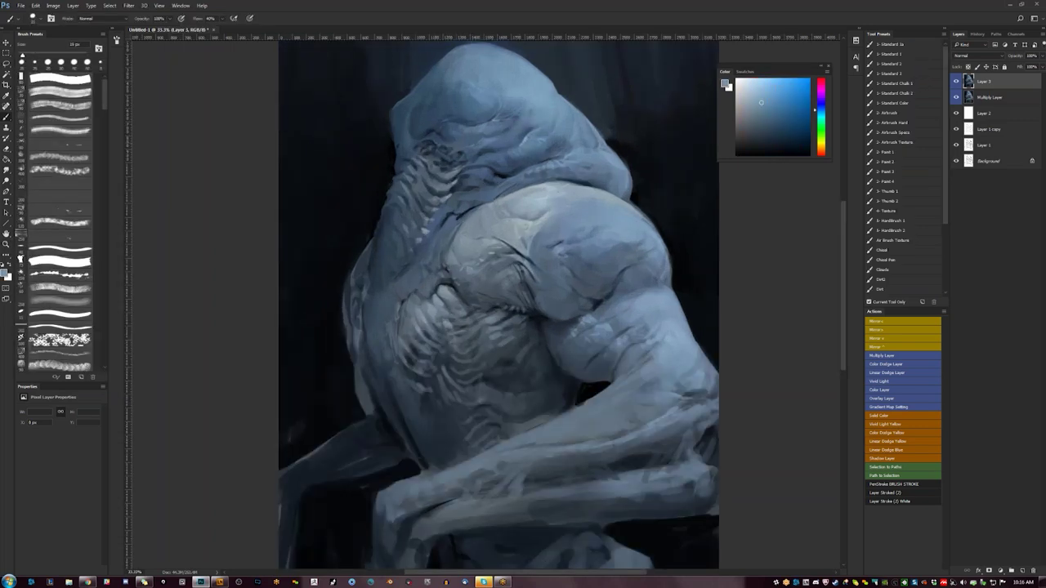
pyautogui.keyDown('alt'); pyautogui.click(445, 155); pyautogui.keyUp('alt')
pyautogui.press('d')
# - Mirror the painting back and detail the neck wrinkles with a small black brush
pyautogui.press('z')
pyautogui.keyDown('alt'); pyautogui.click(522, 213); pyautogui.keyUp('alt')
pyautogui.press('F2')
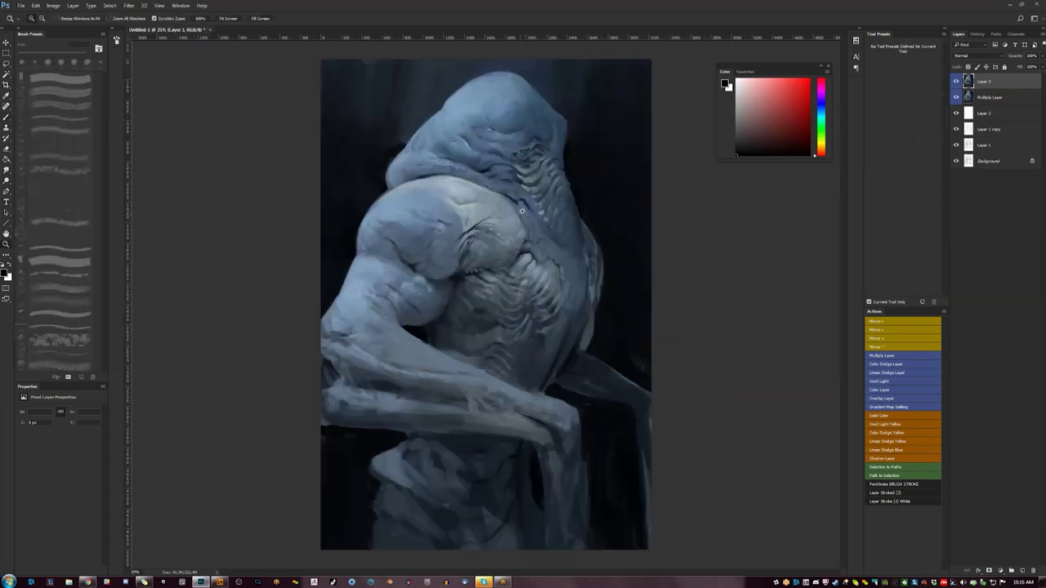
pyautogui.click(522, 210)
pyautogui.press('b')
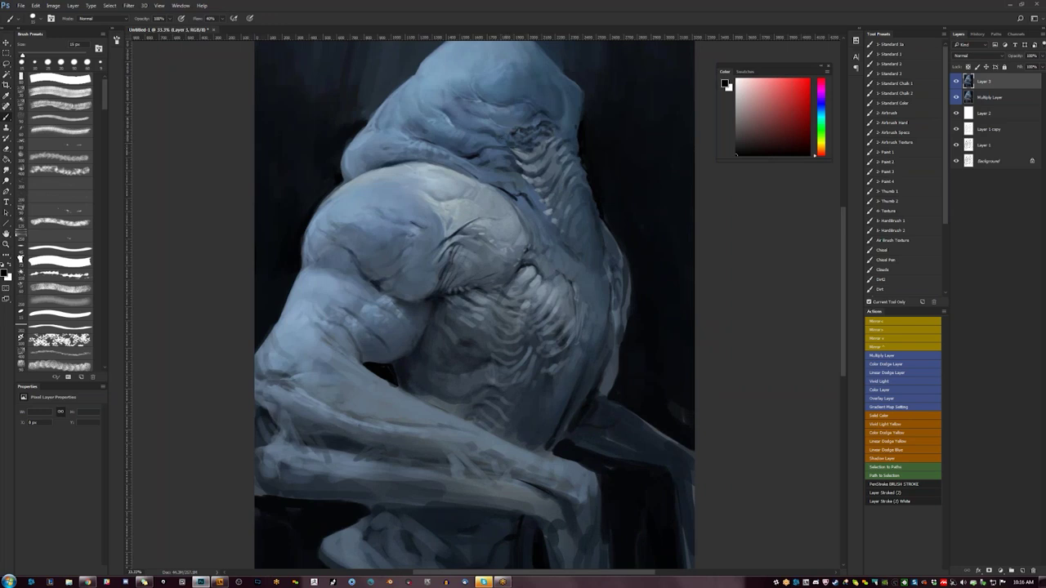
# - Enlarge the brush and shade the folds beside the neck wrinkles with black and a sampled dark blue
pyautogui.press(']')
pyautogui.press(']')
pyautogui.press(']')
pyautogui.press(']')
pyautogui.press(']')
pyautogui.press(']')
pyautogui.moveTo(501, 146); pyautogui.dragTo(479, 141)
pyautogui.keyDown('alt'); pyautogui.click(489, 144); pyautogui.keyUp('alt')
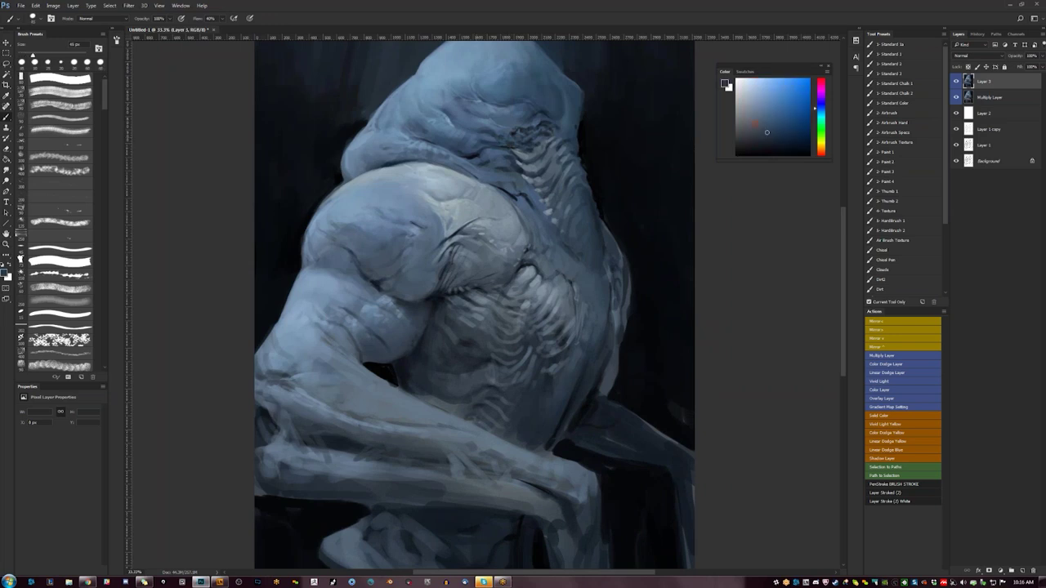
# - Mirror the painting and darken the top of the neck wrinkles in black at about 30 px
pyautogui.press('z')
pyautogui.keyDown('alt'); pyautogui.click(442, 147); pyautogui.keyUp('alt')
pyautogui.press('F2')
pyautogui.press('b')
pyautogui.press('d')
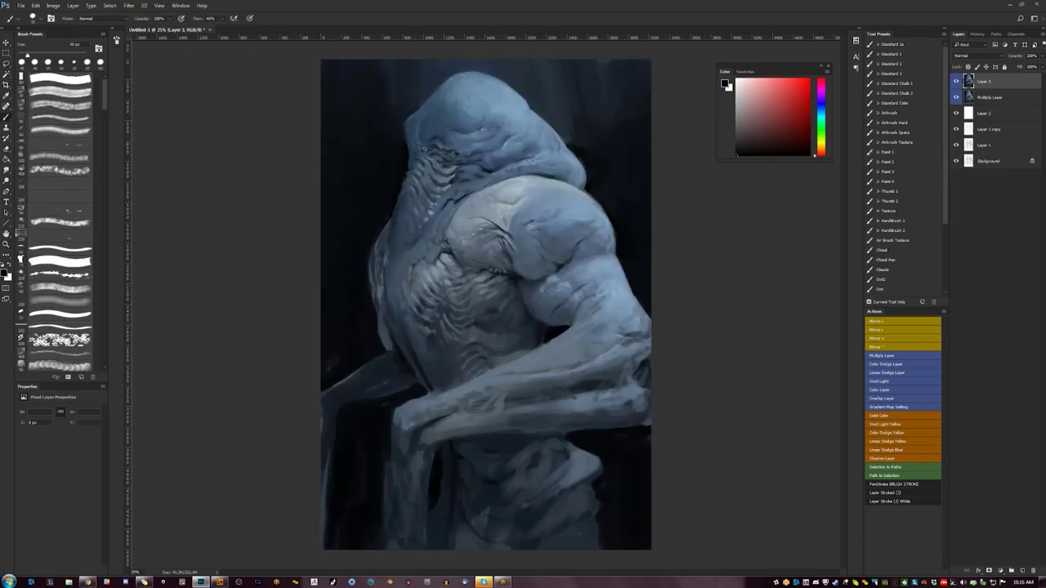
# - Mirror the painting to touch up the creases across the upper chest in black at about 20 px, and mirror it back
pyautogui.press('z')
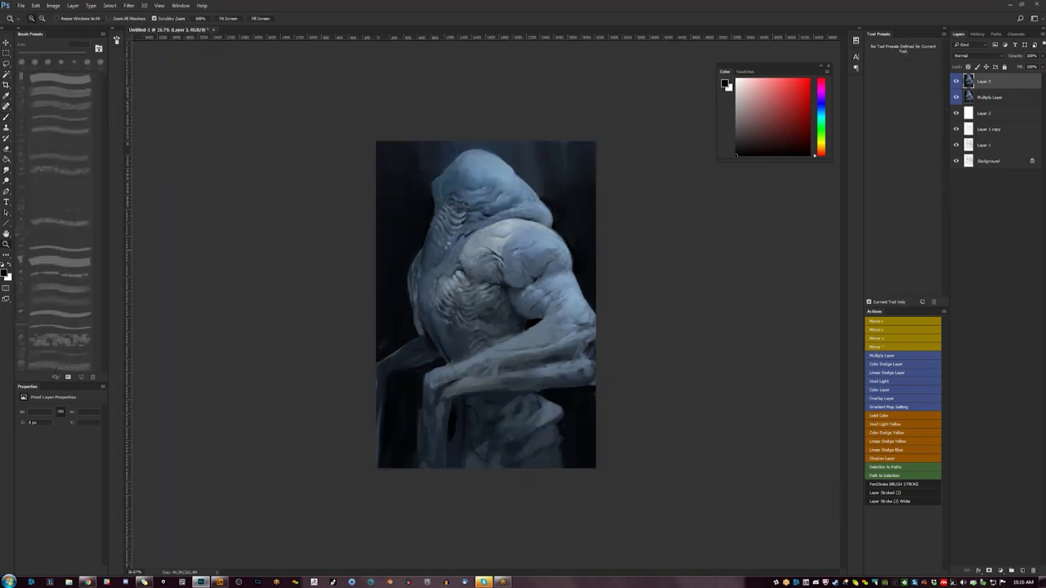
pyautogui.press('F1')
pyautogui.click(496, 242)
pyautogui.press('b')
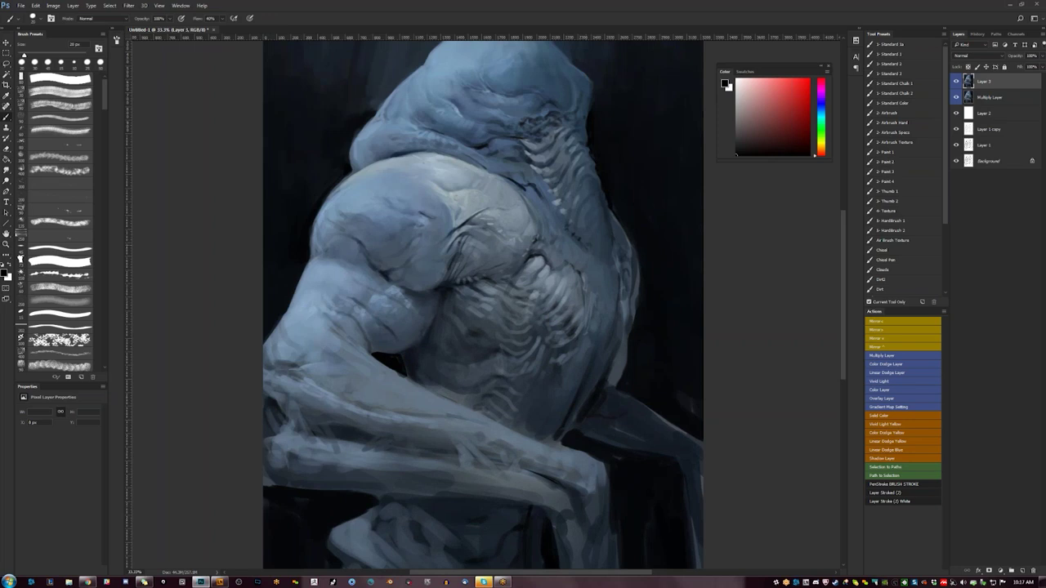
pyautogui.press('z')
pyautogui.hotkey('ctrl', '-')
pyautogui.hotkey('ctrl', '-')
pyautogui.press('F1')
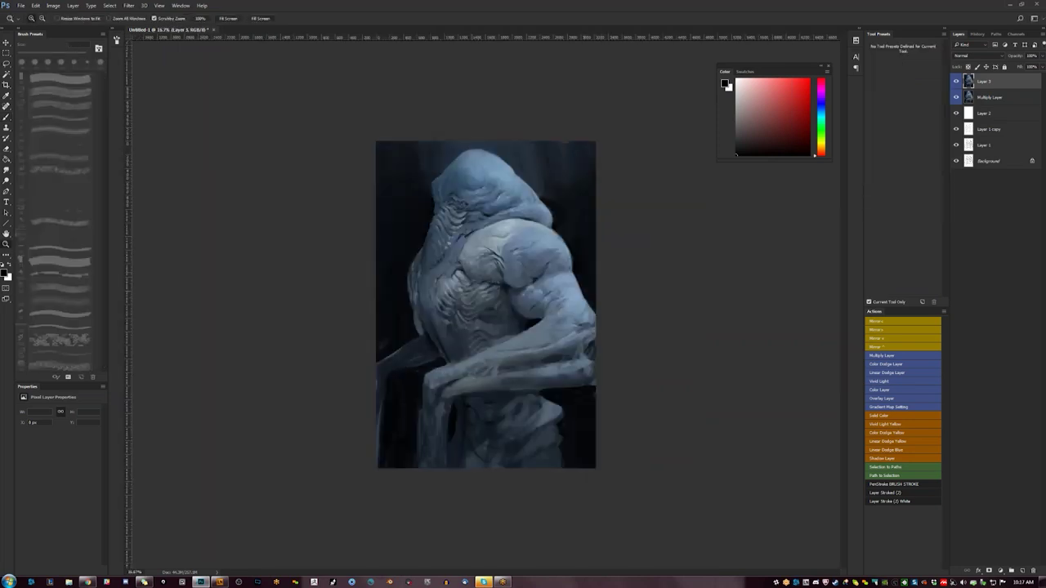
# - Paint the pale patch at the front of the shoulder with lighter blue, yellow-grey and sampled grey-blue at about 60 px
pyautogui.hotkey('ctrl', '+')
pyautogui.hotkey('ctrl', '+')
pyautogui.press('b')
pyautogui.keyDown('alt'); pyautogui.click(520, 191); pyautogui.keyUp('alt')
pyautogui.press(']')
pyautogui.press(']')
pyautogui.press(']')
pyautogui.click(774, 94)
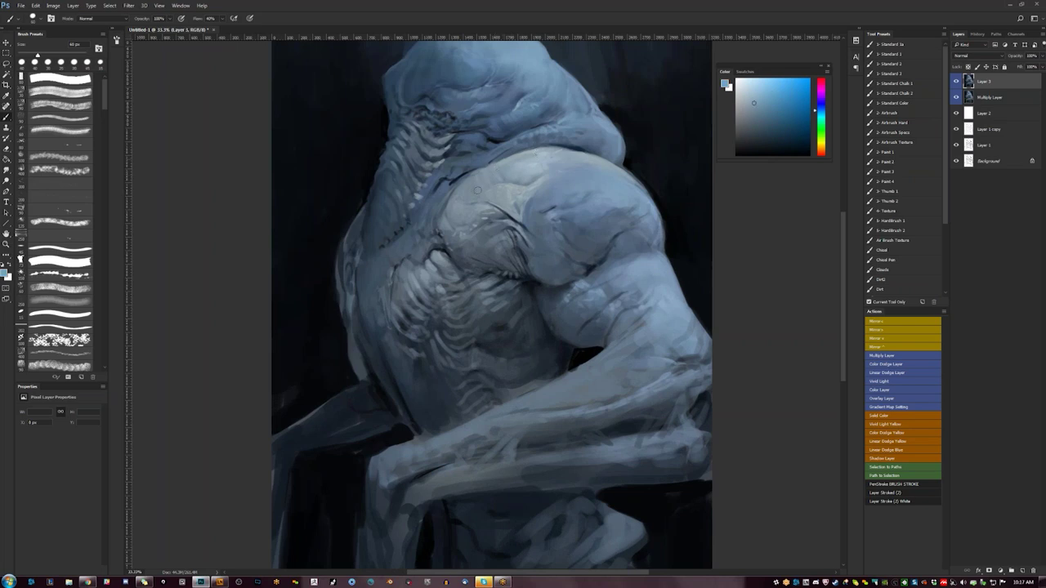
pyautogui.click(821, 145)
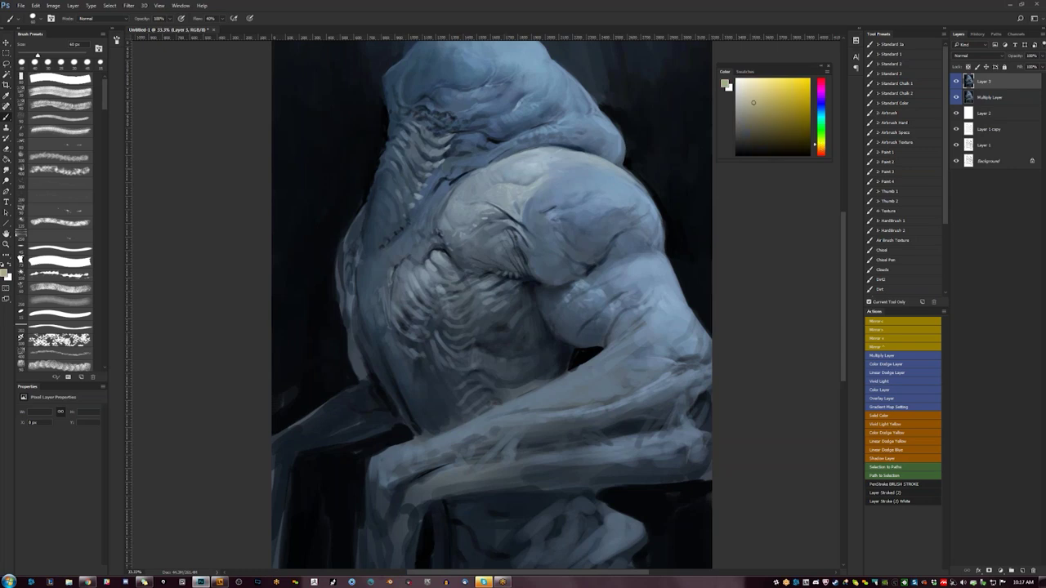
pyautogui.keyDown('alt'); pyautogui.click(519, 177); pyautogui.keyUp('alt')
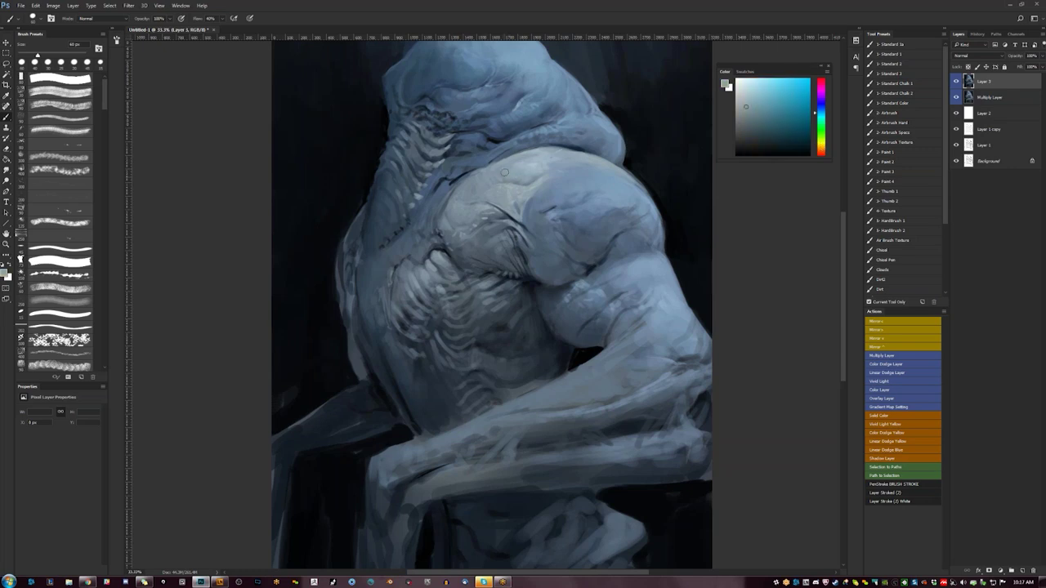
# - Mirror the painting to check the shoulder highlights against the whole figure
pyautogui.press('z')
pyautogui.keyDown('alt'); pyautogui.click(522, 219); pyautogui.keyUp('alt')
pyautogui.keyDown('alt'); pyautogui.click(521, 219); pyautogui.keyUp('alt')
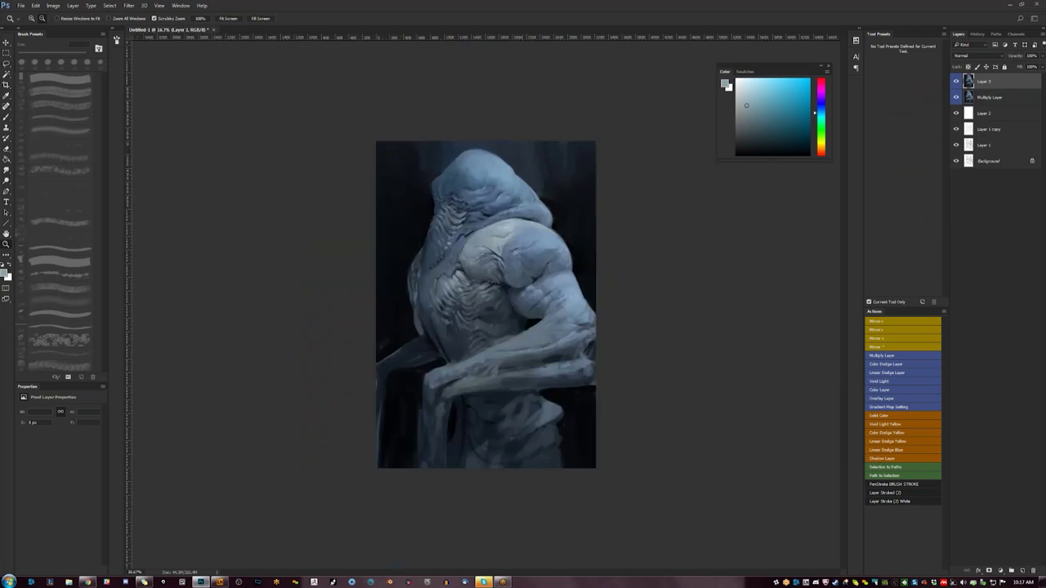
pyautogui.hotkey('ctrl', 'shift', 'h')
pyautogui.click(516, 246)
pyautogui.press('b')
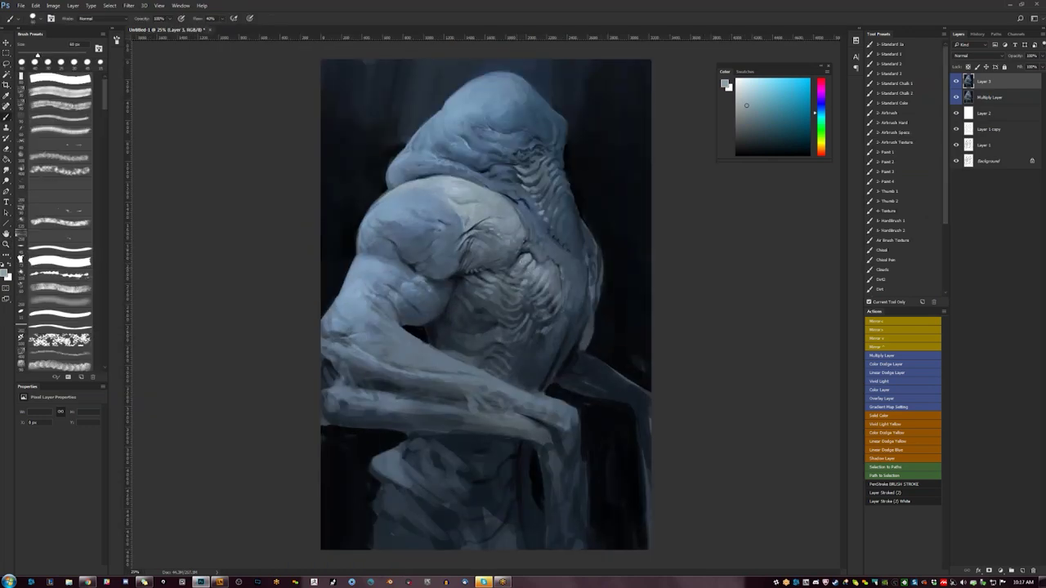
# - Reset the colours to black and shade the torso below the armpit with a much larger brush
pyautogui.press('d')
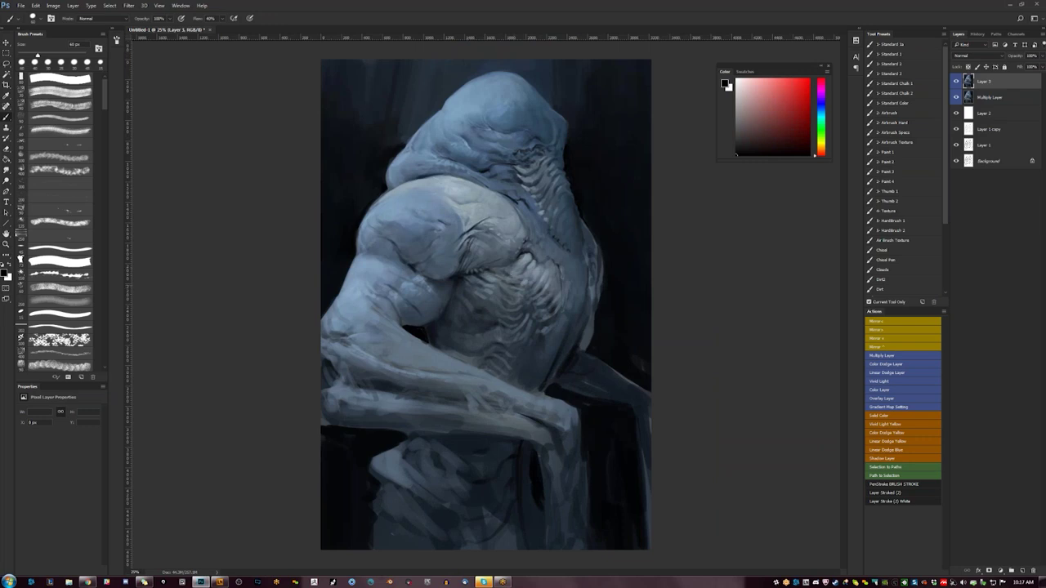
pyautogui.press(']')
pyautogui.press(']')
pyautogui.press(']')
pyautogui.press(']')
pyautogui.press(']')
pyautogui.press(']')
pyautogui.moveTo(456, 301)
pyautogui.mouseDown()
pyautogui.moveTo(454, 322)
pyautogui.moveTo(467, 303)
pyautogui.mouseUp()
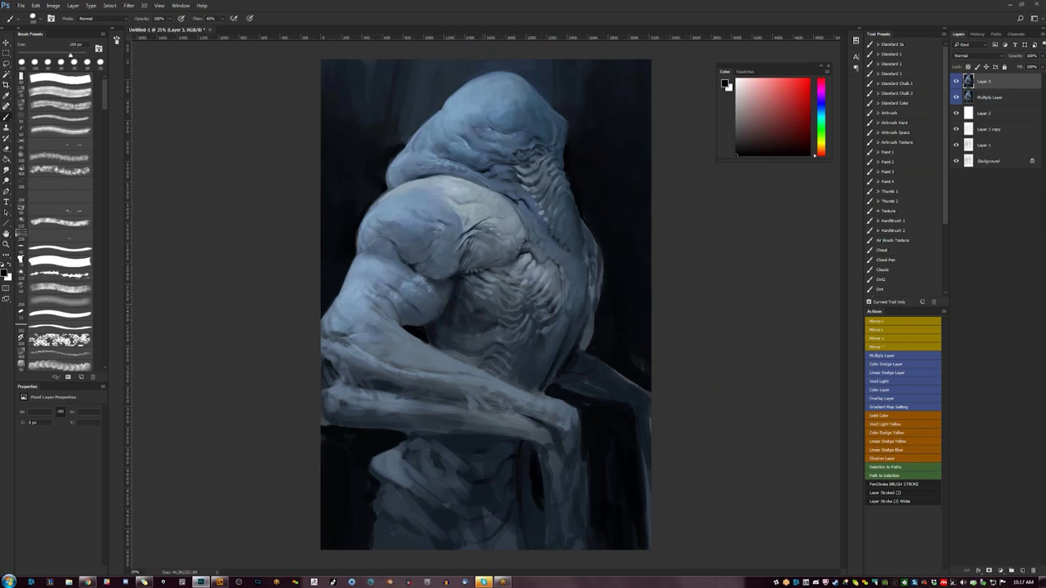
# - Reduce the brush to about 50 px and mirror the painting to check the torso shading
pyautogui.press('[')
pyautogui.press('[')
pyautogui.press('[')
pyautogui.press('[')
pyautogui.press('[')
pyautogui.press('[')
pyautogui.press('z')
pyautogui.keyDown('alt'); pyautogui.click(456, 261); pyautogui.keyUp('alt')
pyautogui.press('F2')
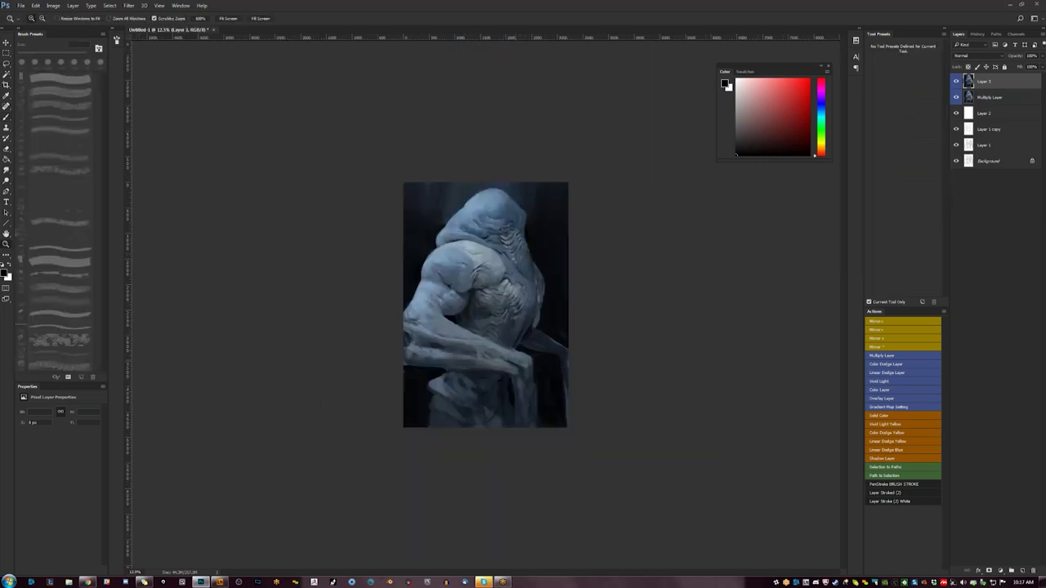
pyautogui.hotkey('ctrl', '+')
pyautogui.press('b')
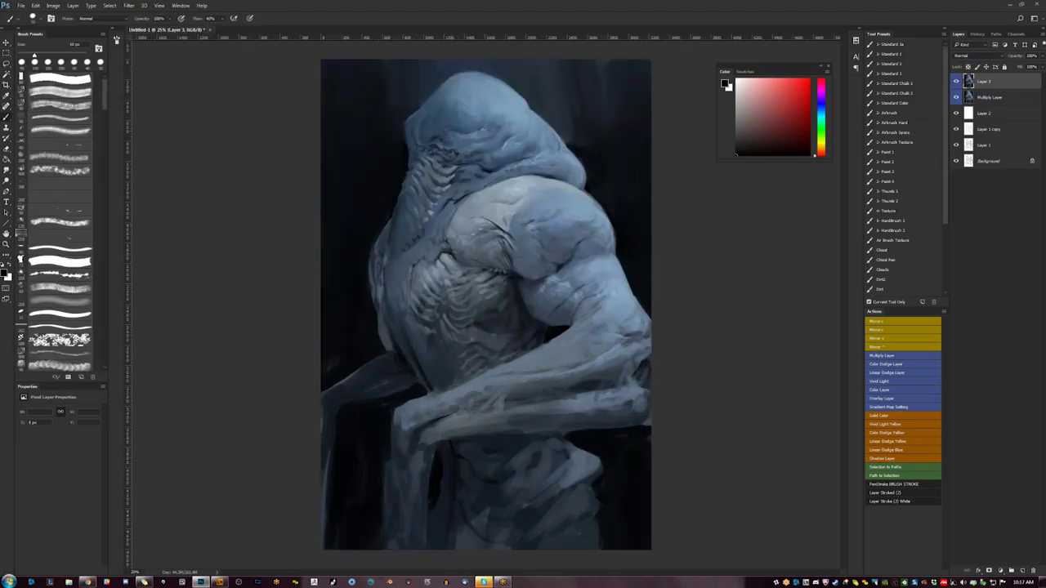
# - Tone the neck and upper chest with a broad, enlarged brush stroke, and shrink the brush to about 35 px
pyautogui.press(']')
pyautogui.press(']')
pyautogui.press(']')
pyautogui.press(']')
pyautogui.press(']')
pyautogui.moveTo(455, 209); pyautogui.dragTo(434, 241)
pyautogui.press('[')
pyautogui.press('[')
pyautogui.press('[')
pyautogui.press('[')
pyautogui.press('[')
pyautogui.press('[')
pyautogui.press('[')
pyautogui.press('[')
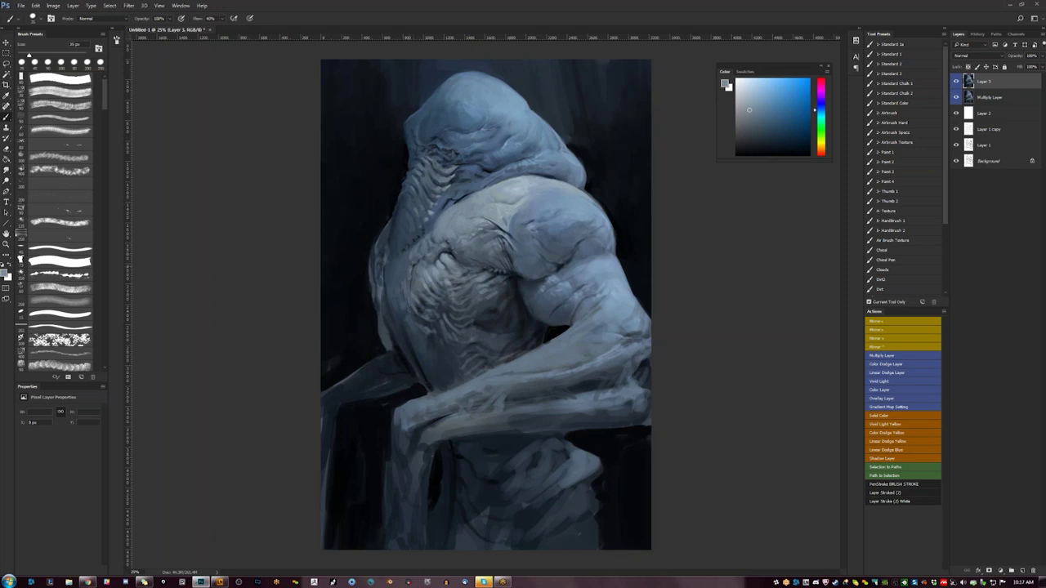
# - Mirror the painting, touch up the shoulder's back edge with a sampled colour, and reset the colours to black
pyautogui.hotkey('ctrl', 'shift', 'h')
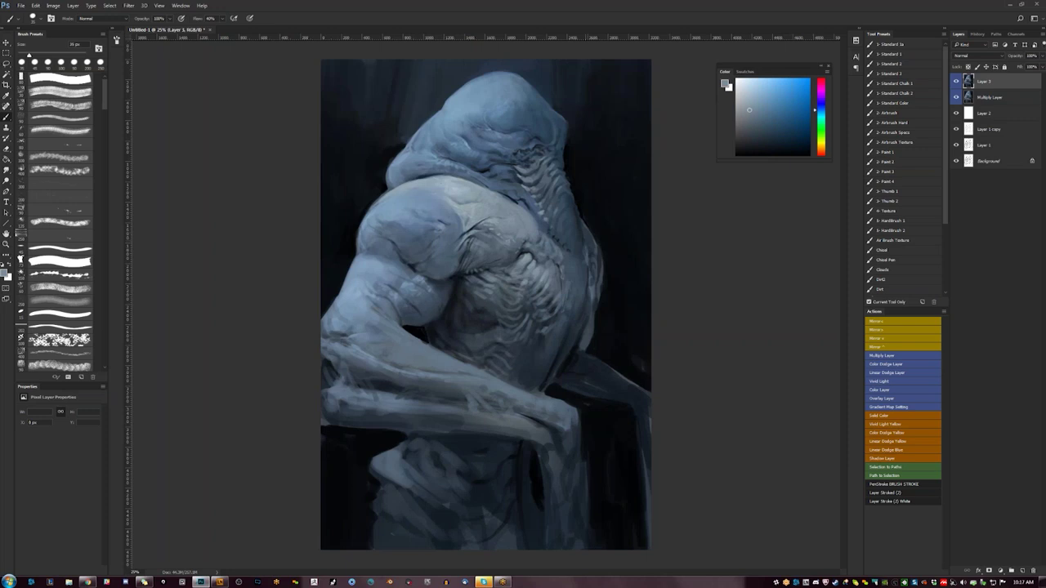
pyautogui.keyDown('alt'); pyautogui.click(407, 193); pyautogui.keyUp('alt')
pyautogui.moveTo(391, 192); pyautogui.dragTo(367, 213)
pyautogui.press('d')
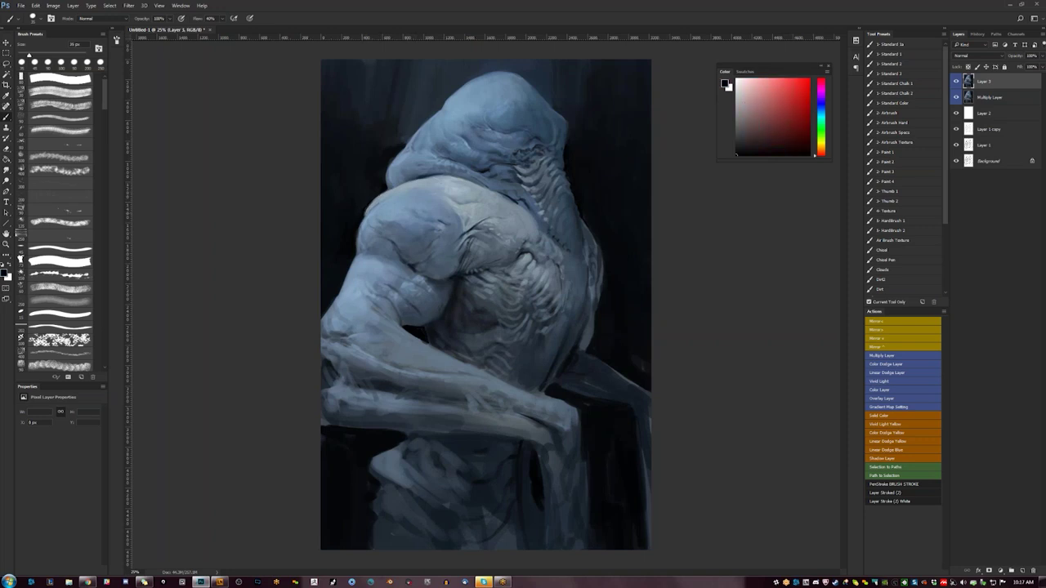
# - Paint the outer edge of the shoulder and upper arm with sampled light blue and a larger brush
pyautogui.keyDown('alt'); pyautogui.click(364, 211); pyautogui.keyUp('alt')
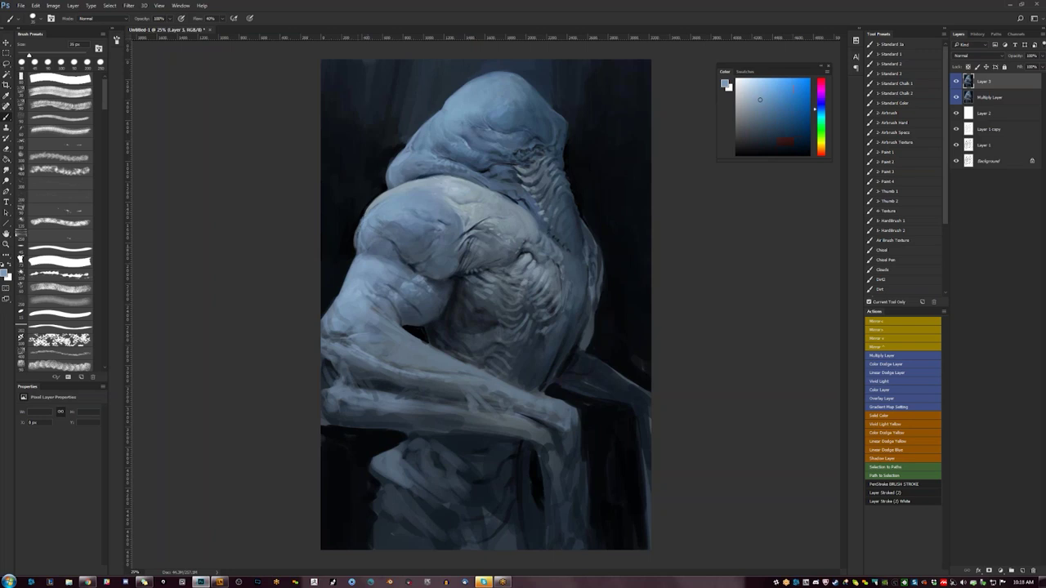
pyautogui.press(']')
pyautogui.press(']')
pyautogui.press(']')
pyautogui.press(']')
pyautogui.moveTo(361, 225); pyautogui.dragTo(355, 259)
# - Mirror the painting to check the shoulder edge on the whole figure, and sample the dark blue below the armpit
pyautogui.press('z')
pyautogui.keyDown('alt'); pyautogui.click(536, 294); pyautogui.keyUp('alt')
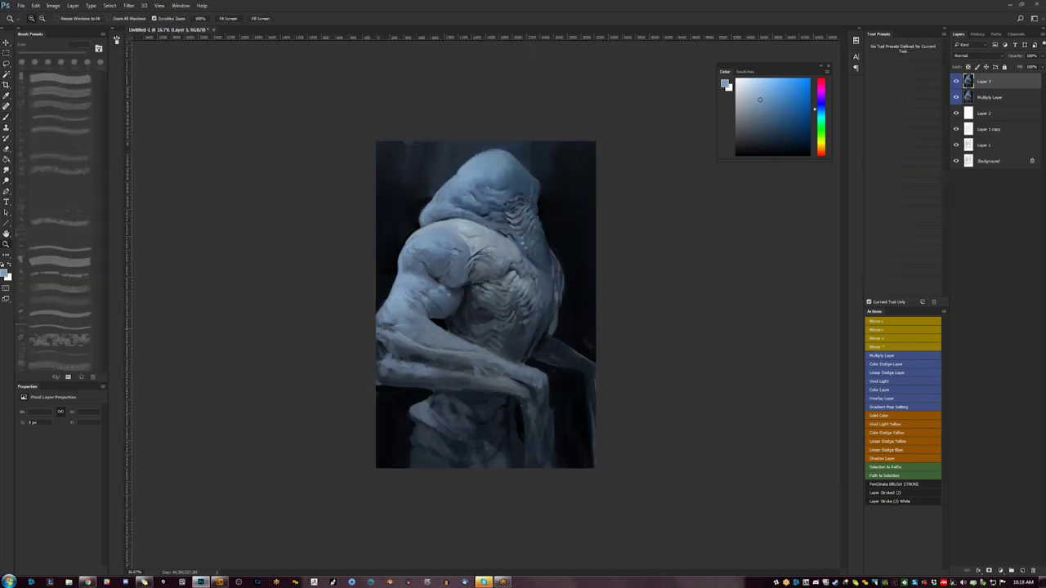
pyautogui.press('F2')
pyautogui.click(534, 298)
pyautogui.press('b')
pyautogui.keyDown('alt'); pyautogui.click(515, 284); pyautogui.keyUp('alt')
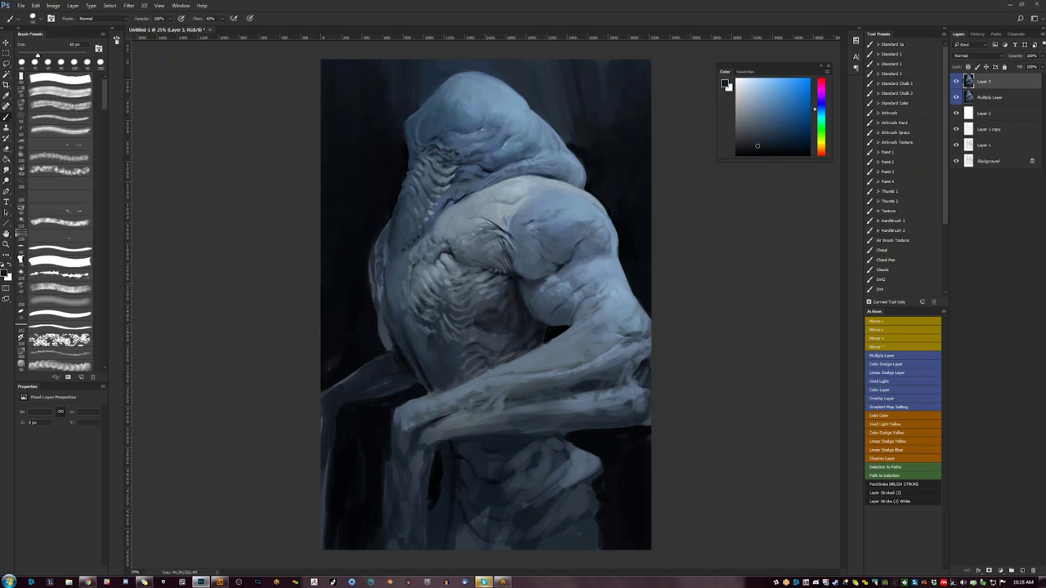
# - Refine the torso folds below the armpit with sampled grey-blues, reducing the brush to about 35 px
pyautogui.hotkey('ctrl', 'space')
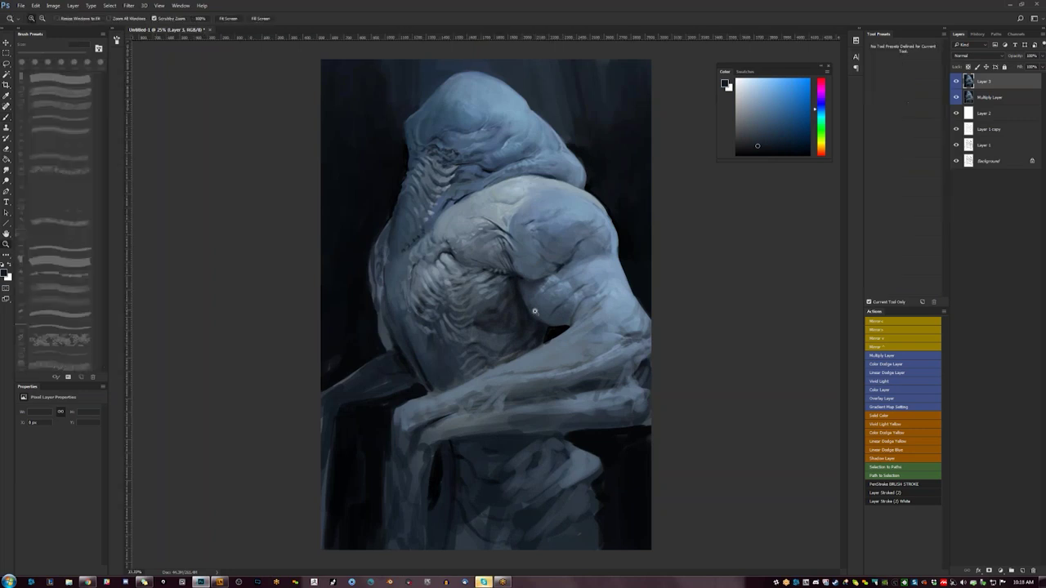
pyautogui.keyDown('ctrl'); pyautogui.click(537, 309); pyautogui.keyUp('ctrl')
pyautogui.keyDown('alt'); pyautogui.click(484, 284); pyautogui.keyUp('alt')
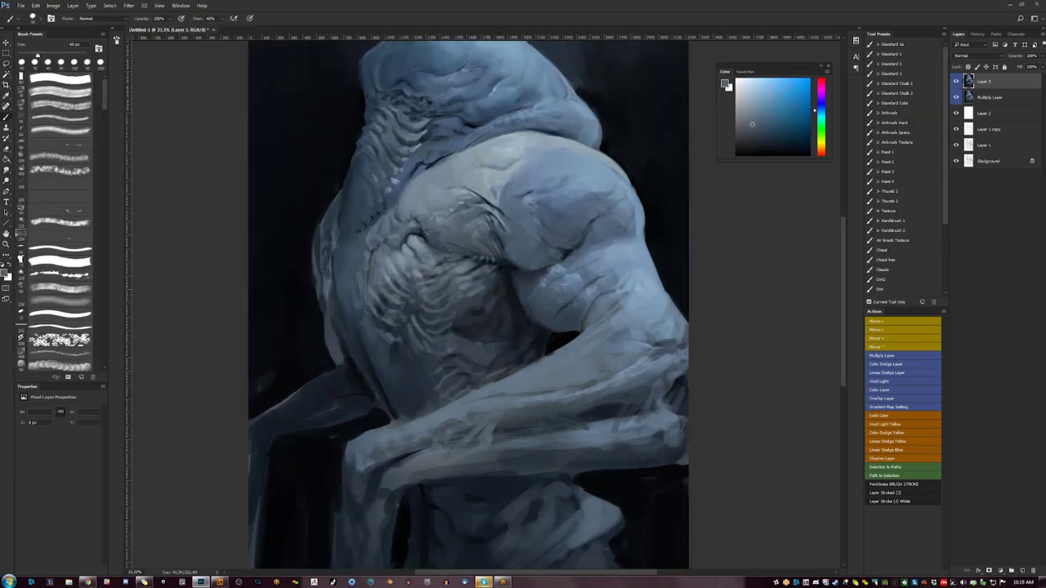
pyautogui.keyDown('alt'); pyautogui.click(470, 304); pyautogui.keyUp('alt')
pyautogui.press('[')
pyautogui.press('[')
pyautogui.press('[')
pyautogui.press('[')
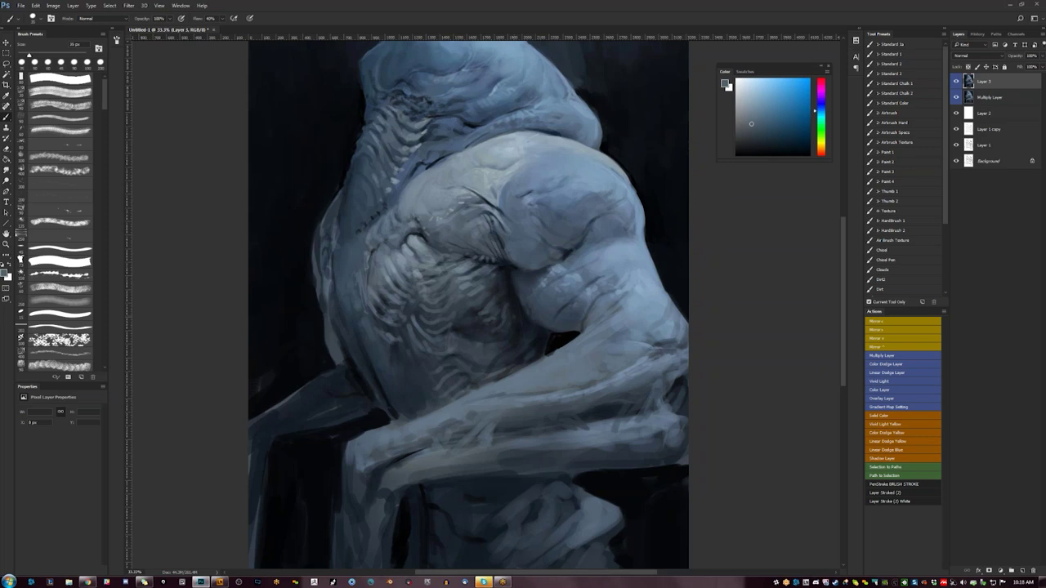
# - Mirror the painting and deepen the shadow between arm and torso with black and sampled dark blue, enlarging the brush to about 175 px
pyautogui.hotkey('ctrl', 'shift', 'h')
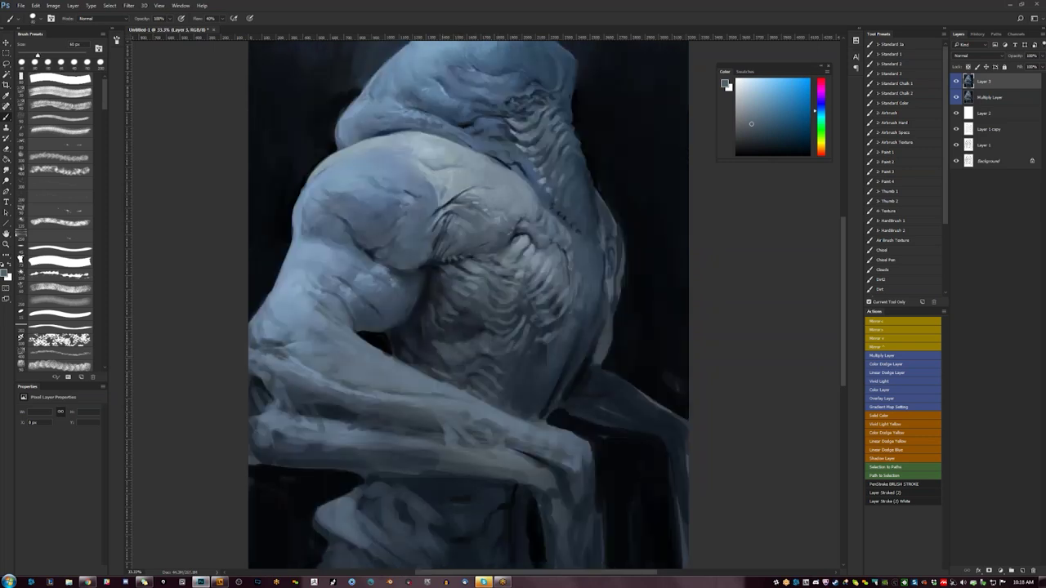
pyautogui.keyDown('alt'); pyautogui.click(411, 341); pyautogui.keyUp('alt')
pyautogui.press('d')
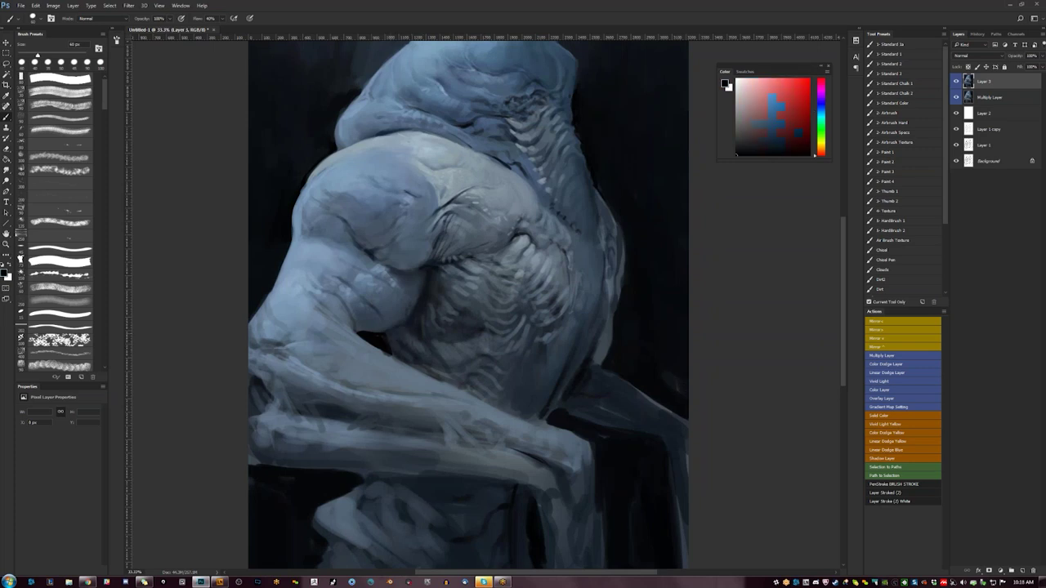
pyautogui.keyDown('alt'); pyautogui.click(393, 325); pyautogui.keyUp('alt')
pyautogui.press(']')
pyautogui.press(']')
pyautogui.press(']')
pyautogui.press(']')
pyautogui.press(']')
pyautogui.press(']')
pyautogui.press(']')
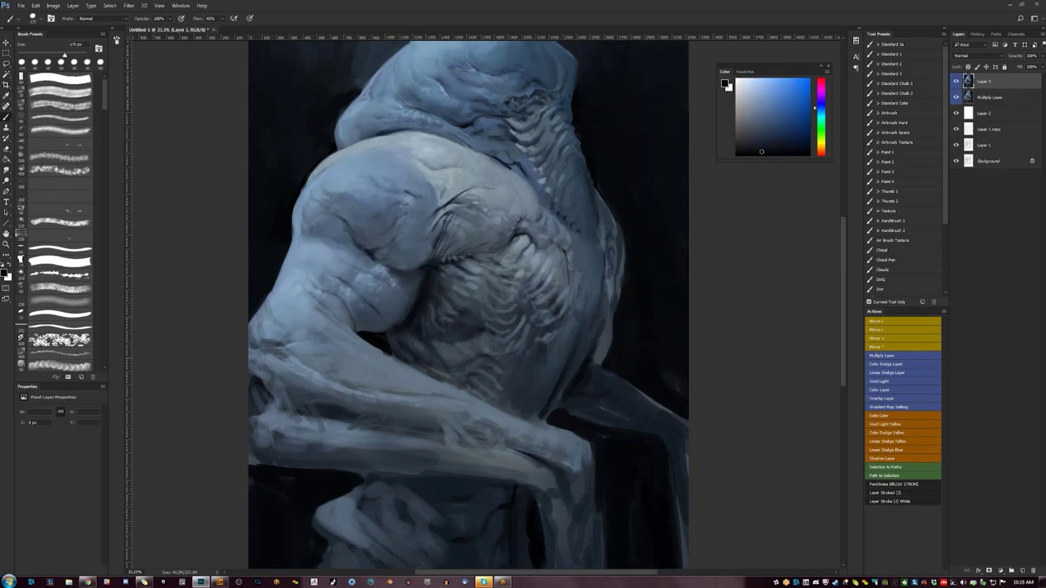
# - Mirror the painting to check the torso shading against the whole figure
pyautogui.press('z')
pyautogui.hotkey('ctrl', '-')
pyautogui.hotkey('ctrl', '-')
pyautogui.hotkey('ctrl', '-')
pyautogui.hotkey('ctrl', '-')
pyautogui.hotkey('ctrl', '+')
pyautogui.hotkey('ctrl', '+')
pyautogui.hotkey('ctrl', 'shift', 'h')
pyautogui.click(485, 315)
# - Sample dark blue from the lower body, reduce the brush to about 70 px, and reset the colours to black
pyautogui.press('b')
pyautogui.press('[')
pyautogui.keyDown('alt'); pyautogui.click(490, 513); pyautogui.keyUp('alt')
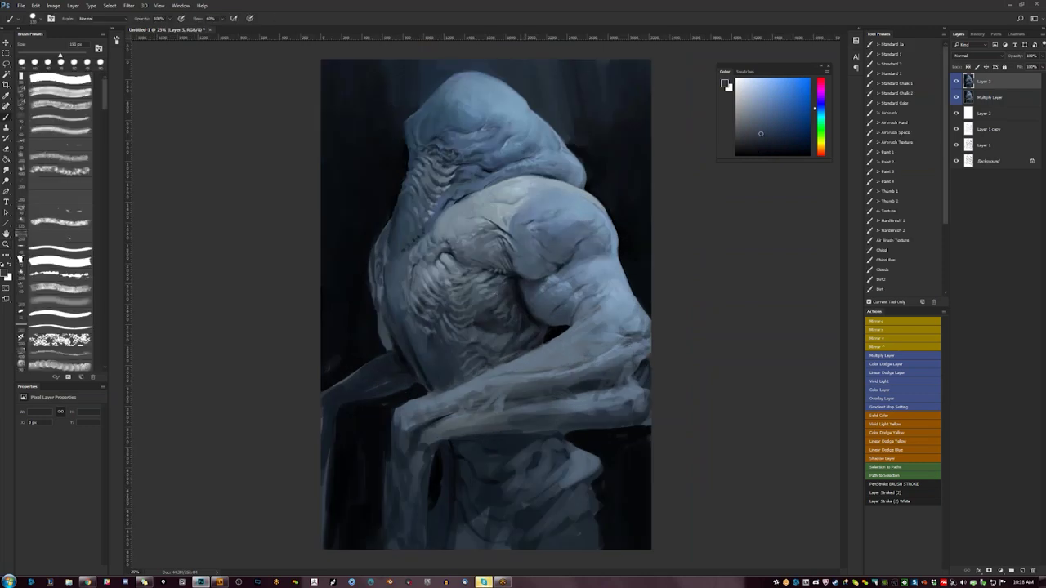
pyautogui.press('[')
pyautogui.press('[')
pyautogui.press('[')
pyautogui.press('d')
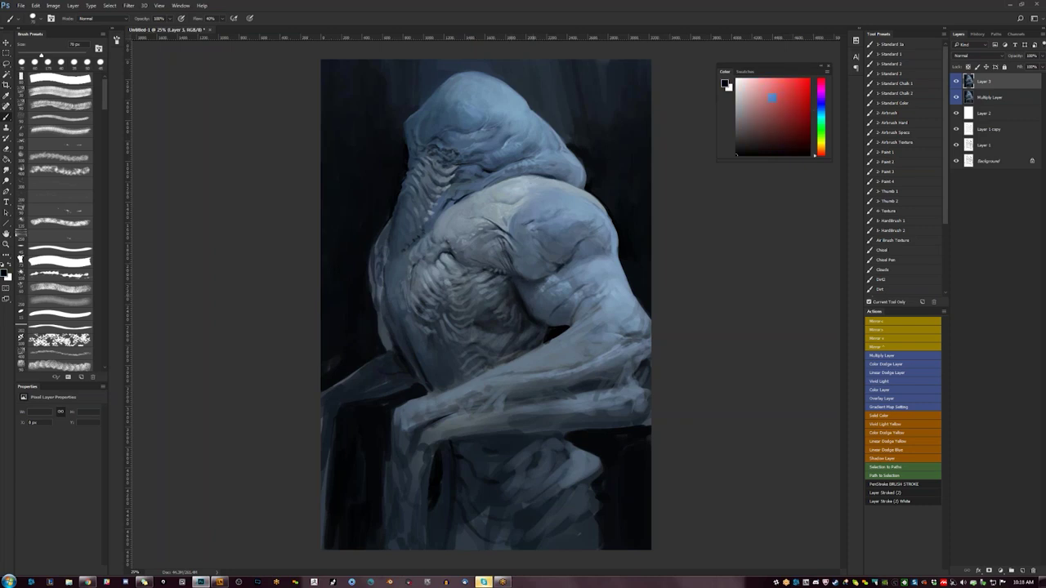
# - Mirror the painting and detail the torso creases in black with a fine brush of about 10 px
pyautogui.hotkey('ctrl', 'shift', 'h')
pyautogui.press('[')
pyautogui.press('[')
pyautogui.press('[')
pyautogui.press('[')
pyautogui.press('[')
pyautogui.press('[')
pyautogui.press('[')
pyautogui.press('[')
pyautogui.press('[')
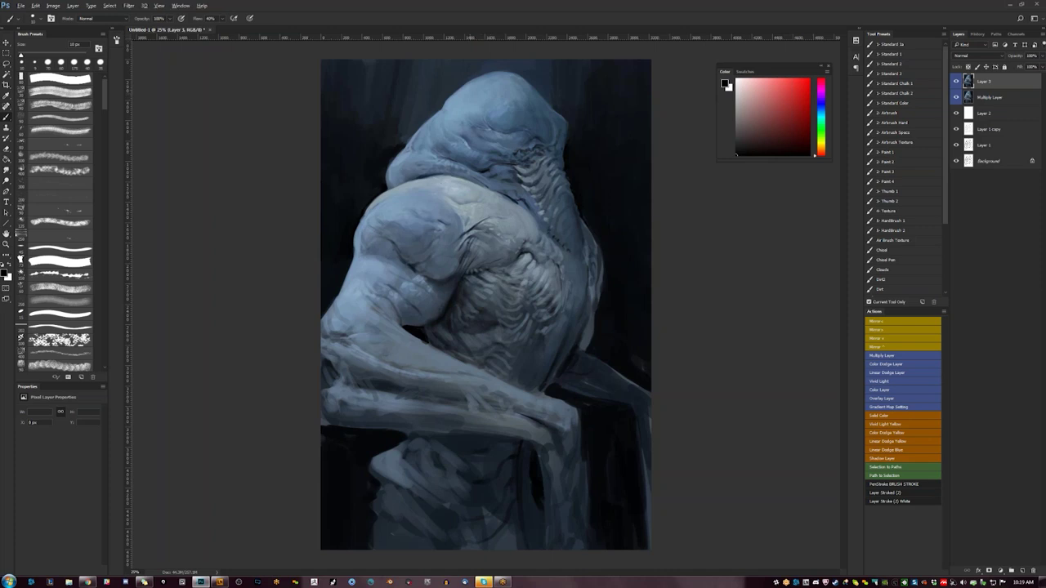
# - Touch up the upper arm with sampled light blue, enlarging the brush to about 70 px
pyautogui.keyDown('alt'); pyautogui.click(425, 286); pyautogui.keyUp('alt')
pyautogui.press(']')
pyautogui.press(']')
pyautogui.press(']')
pyautogui.press(']')
pyautogui.press(']')
pyautogui.press(']')
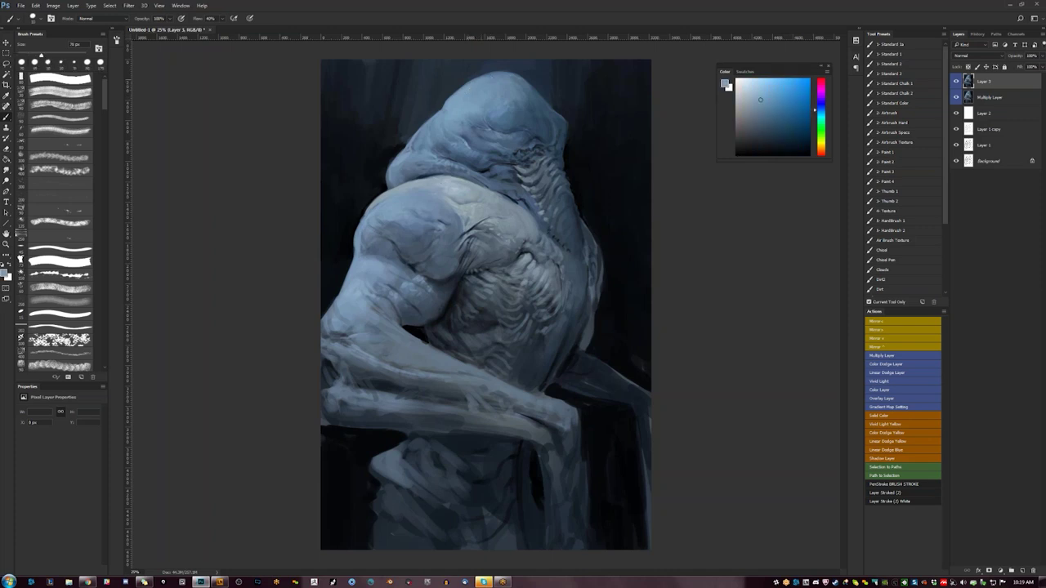
# - Blend the background behind the creature's head with sampled and picked dark blues at about 100 px
pyautogui.press('[')
pyautogui.press('[')
pyautogui.press('[')
pyautogui.press('[')
pyautogui.press('[')
pyautogui.press('[')
pyautogui.keyDown('alt'); pyautogui.click(468, 76); pyautogui.keyUp('alt')
pyautogui.press('[')
pyautogui.press(']')
pyautogui.press(']')
pyautogui.keyDown('alt'); pyautogui.click(594, 77); pyautogui.keyUp('alt')
pyautogui.keyDown('alt'); pyautogui.click(326, 61); pyautogui.keyUp('alt')
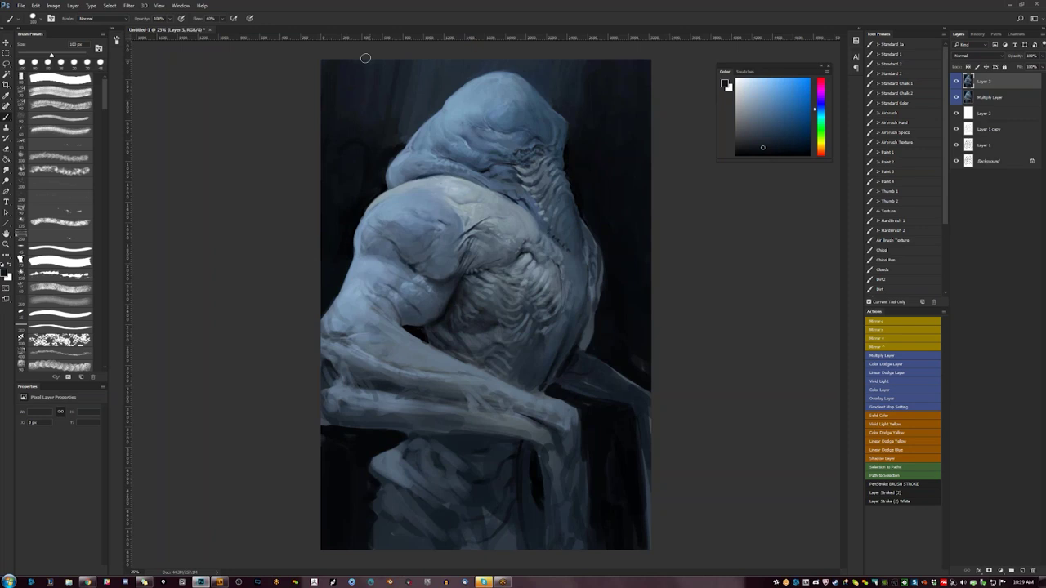
pyautogui.keyDown('alt'); pyautogui.click(364, 82); pyautogui.keyUp('alt')
pyautogui.click(760, 147)
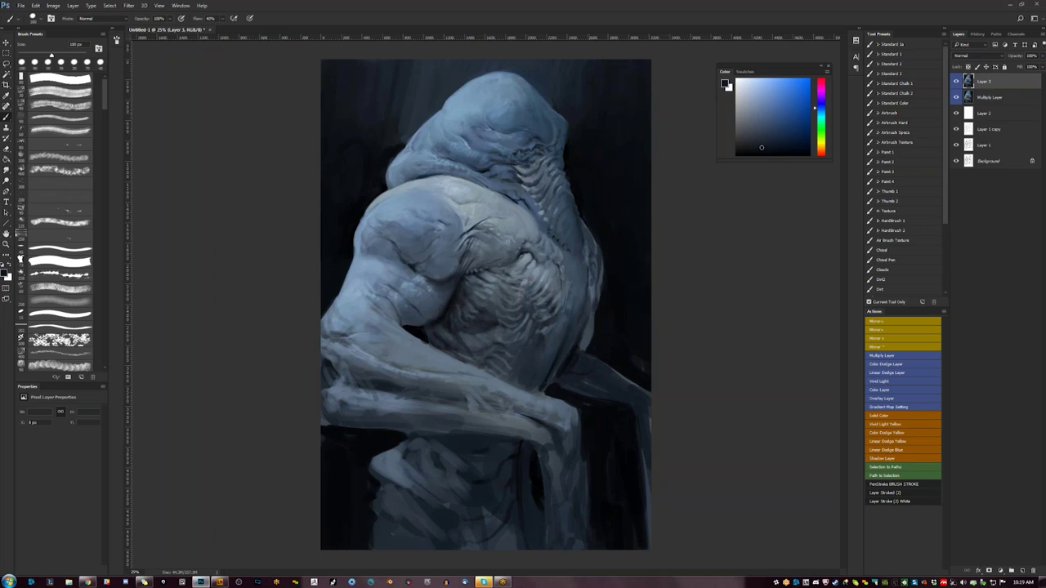
# - Blend the background in front of the face with sampled dark blues, enlarging the brush to about 400 px
pyautogui.keyDown('alt'); pyautogui.click(550, 86); pyautogui.keyUp('alt')
pyautogui.keyDown('alt'); pyautogui.click(561, 101); pyautogui.keyUp('alt')
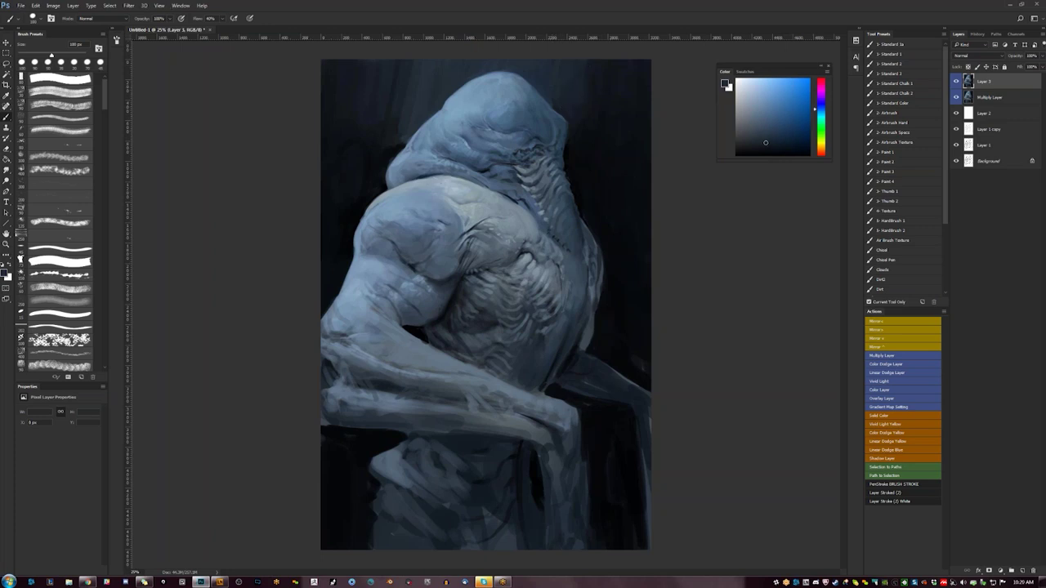
pyautogui.keyDown('alt'); pyautogui.click(587, 95); pyautogui.keyUp('alt')
pyautogui.keyDown('alt'); pyautogui.click(599, 94); pyautogui.keyUp('alt')
pyautogui.keyDown('alt'); pyautogui.click(607, 105); pyautogui.keyUp('alt')
pyautogui.press(']')
pyautogui.press(']')
pyautogui.press(']')
pyautogui.press(']')
pyautogui.press(']')
pyautogui.press(']')
pyautogui.press(']')
pyautogui.keyDown('alt'); pyautogui.click(608, 122); pyautogui.keyUp('alt')
# - Mirror the painting and darken the lower body beneath the forearms with broad black strokes at about 400 px
pyautogui.keyDown('ctrl'); pyautogui.keyDown('alt'); pyautogui.click(494, 438); pyautogui.keyUp('alt'); pyautogui.keyUp('ctrl')
pyautogui.keyDown('ctrl'); pyautogui.keyDown('alt'); pyautogui.click(493, 437); pyautogui.keyUp('alt'); pyautogui.keyUp('ctrl')
pyautogui.press('F2')
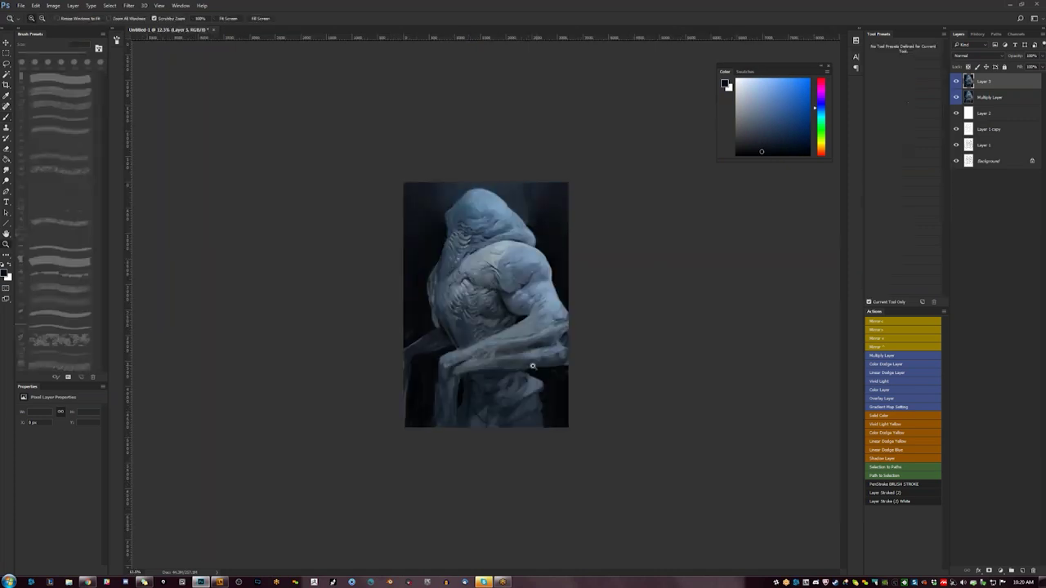
pyautogui.keyDown('ctrl'); pyautogui.click(493, 438); pyautogui.keyUp('ctrl')
pyautogui.keyDown('ctrl'); pyautogui.click(481, 450); pyautogui.keyUp('ctrl')
pyautogui.press('d')
pyautogui.moveTo(524, 456); pyautogui.dragTo(571, 460)
pyautogui.moveTo(535, 494)
pyautogui.mouseDown()
pyautogui.moveTo(537, 528)
pyautogui.moveTo(567, 527)
pyautogui.mouseUp()
pyautogui.moveTo(590, 455); pyautogui.dragTo(596, 471)
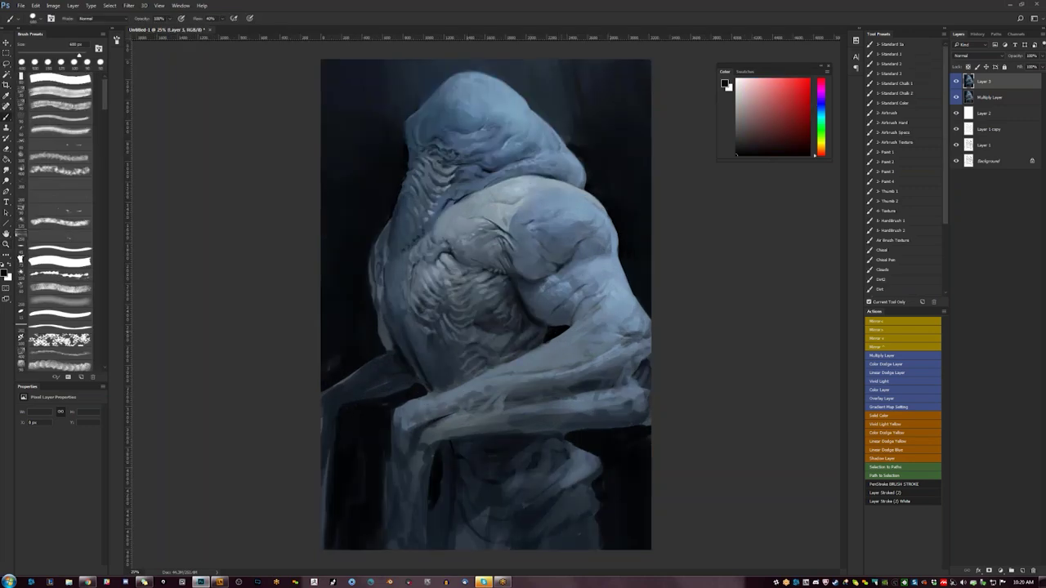
# - Paint the crown and side of the head with sampled mid and light blues at about 200 px
pyautogui.keyDown('alt'); pyautogui.click(474, 107); pyautogui.keyUp('alt')
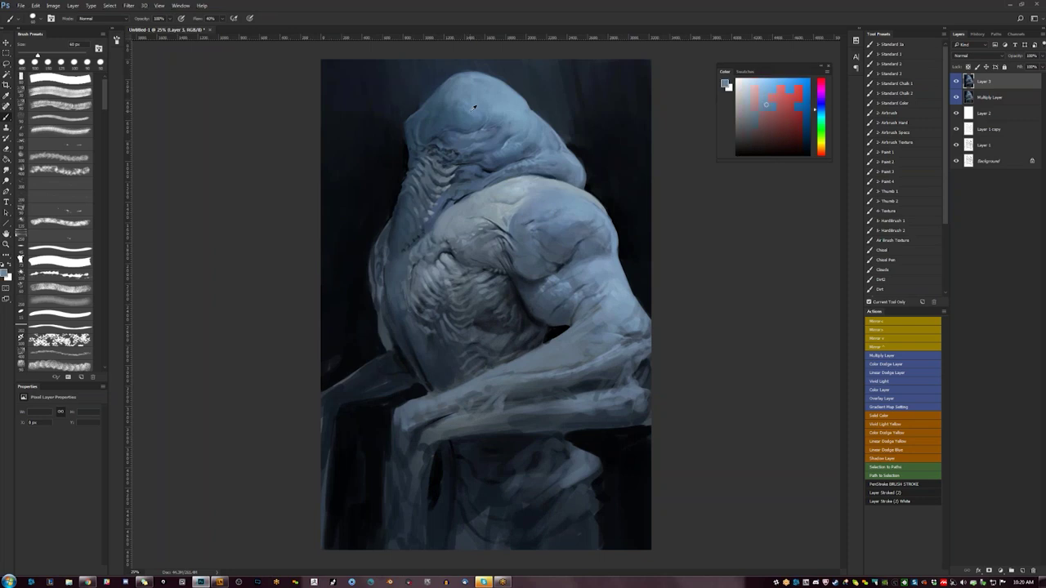
pyautogui.press(']')
pyautogui.press(']')
pyautogui.press(']')
pyautogui.press(']')
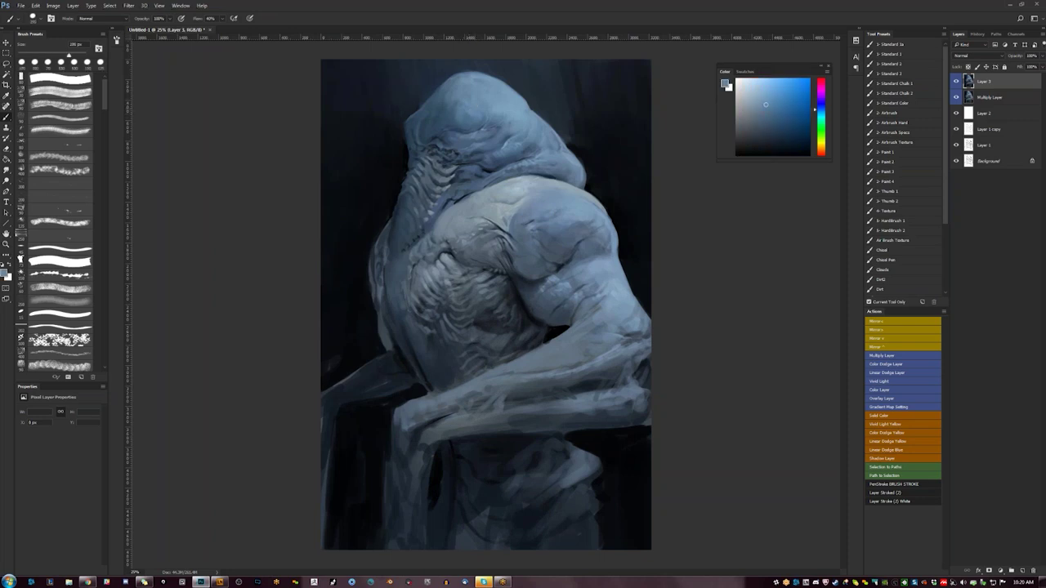
pyautogui.keyDown('alt'); pyautogui.click(479, 123); pyautogui.keyUp('alt')
pyautogui.keyDown('alt'); pyautogui.click(475, 108); pyautogui.keyUp('alt')
pyautogui.keyDown('alt'); pyautogui.click(476, 103); pyautogui.keyUp('alt')
# - Mirror the painting both ways and refine the head with sampled blue, reducing the brush to about 10 px
pyautogui.hotkey('ctrl', 'shift', 'h')
pyautogui.press('[')
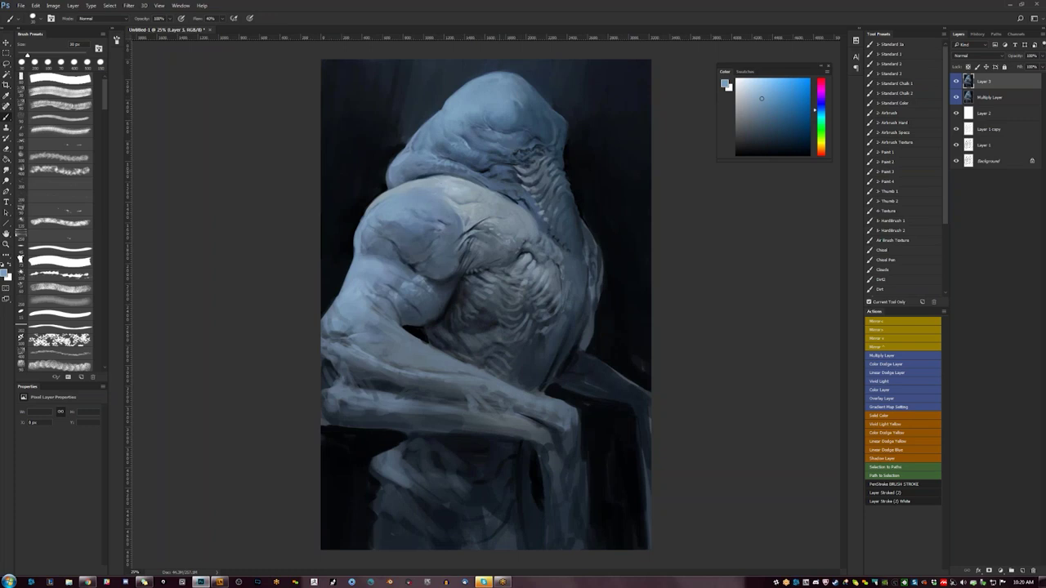
pyautogui.press('h')
pyautogui.keyDown('alt'); pyautogui.click(460, 92); pyautogui.keyUp('alt')
pyautogui.press('[')
pyautogui.press('[')
pyautogui.press('[')
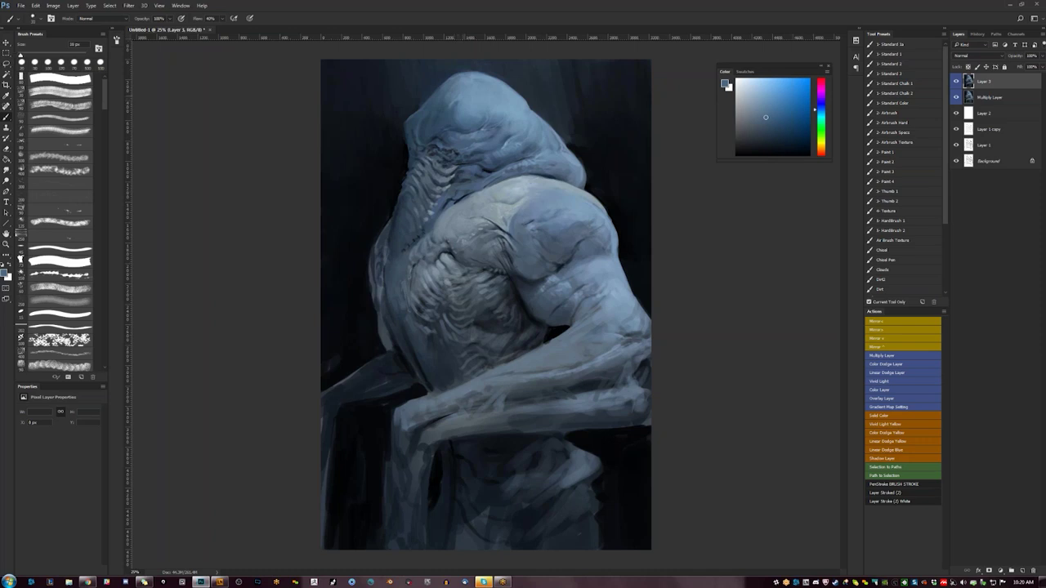
# - Enlarge the brush and soften the top of the head with blue sampled from its upper edge
pyautogui.press(']')
pyautogui.press(']')
pyautogui.press(']')
pyautogui.press(']')
pyautogui.press(']')
pyautogui.press(']')
pyautogui.press(']')
pyautogui.press(']')
pyautogui.press(']')
pyautogui.keyDown('alt'); pyautogui.click(472, 77); pyautogui.keyUp('alt')
# - Mirror the painting to check the head and background against the whole figure
pyautogui.press('z')
pyautogui.keyDown('alt'); pyautogui.click(499, 194); pyautogui.keyUp('alt')
pyautogui.hotkey('ctrl', 'shift', 'h')
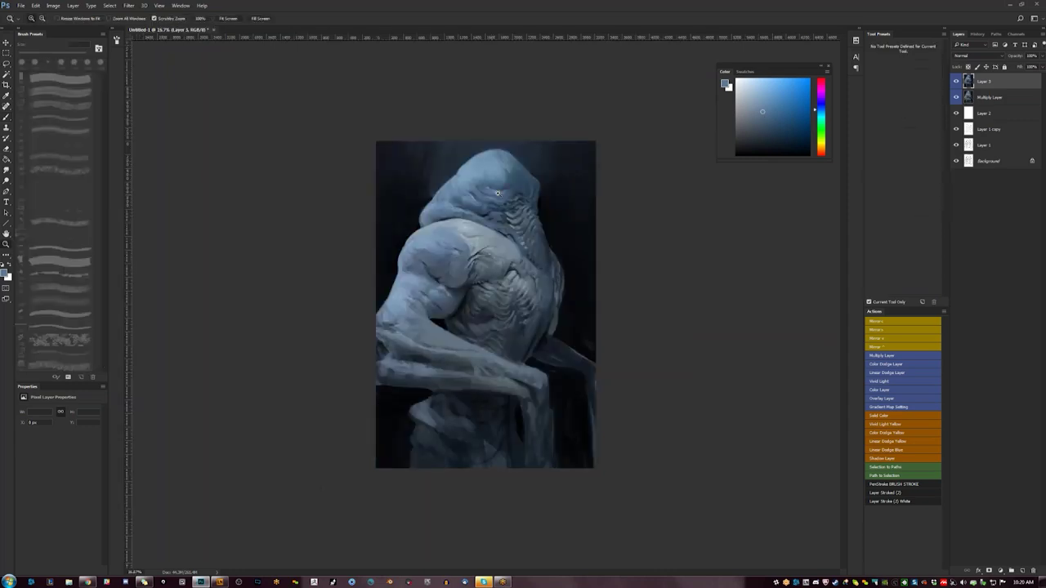
pyautogui.click(499, 194)
pyautogui.click(499, 193)
# - Refine the creases between head and neck with sampled dark blue, reducing the brush size, and restore the default colours
pyautogui.press('b')
pyautogui.keyDown('alt'); pyautogui.click(506, 161); pyautogui.keyUp('alt')
pyautogui.moveTo(506, 161); pyautogui.dragTo(460, 260)
pyautogui.press('[')
pyautogui.press('[')
pyautogui.press('[')
pyautogui.press('[')
pyautogui.press('[')
pyautogui.press('[')
pyautogui.press('[')
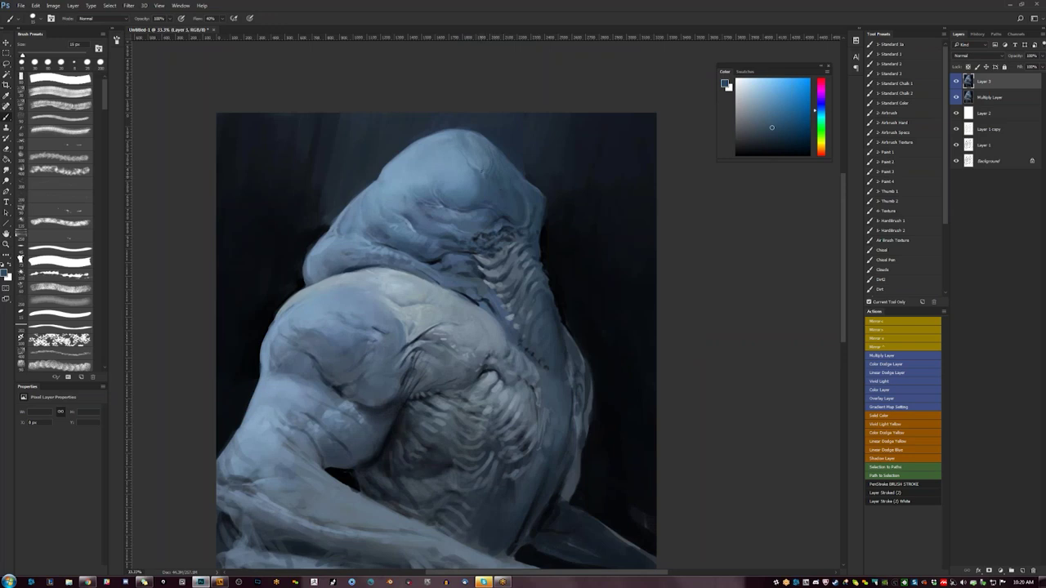
pyautogui.press('d')
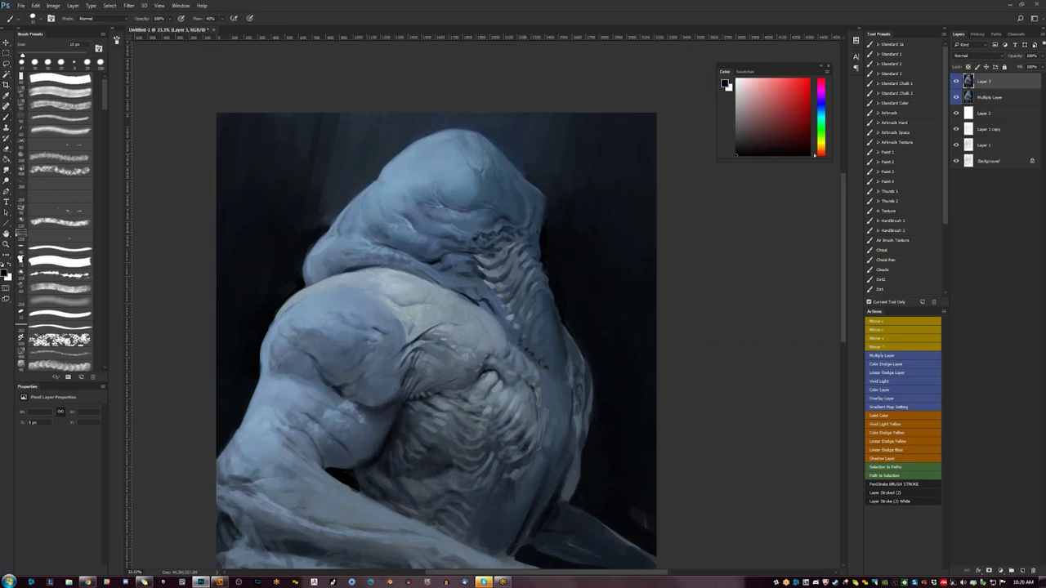
# - Mirror the painting both ways to check the whole figure and enlarge the brush to about 70 px with sampled grey-blue
pyautogui.press('z')
pyautogui.hotkey('ctrl', '-')
pyautogui.hotkey('ctrl', 'shift', 'h')
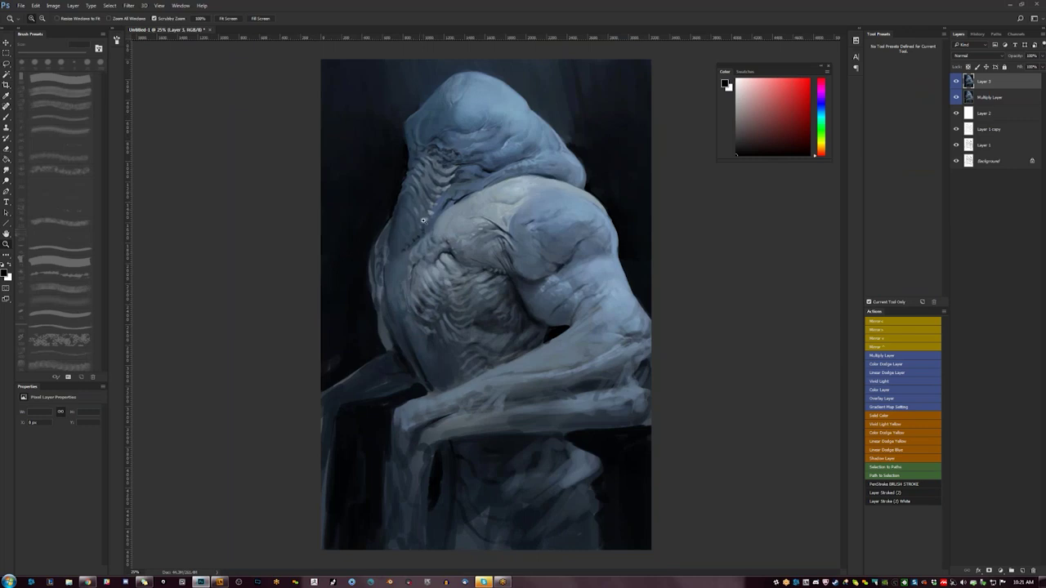
pyautogui.press('b')
pyautogui.press(']')
pyautogui.press(']')
pyautogui.press(']')
pyautogui.press(']')
pyautogui.press(']')
pyautogui.press(']')
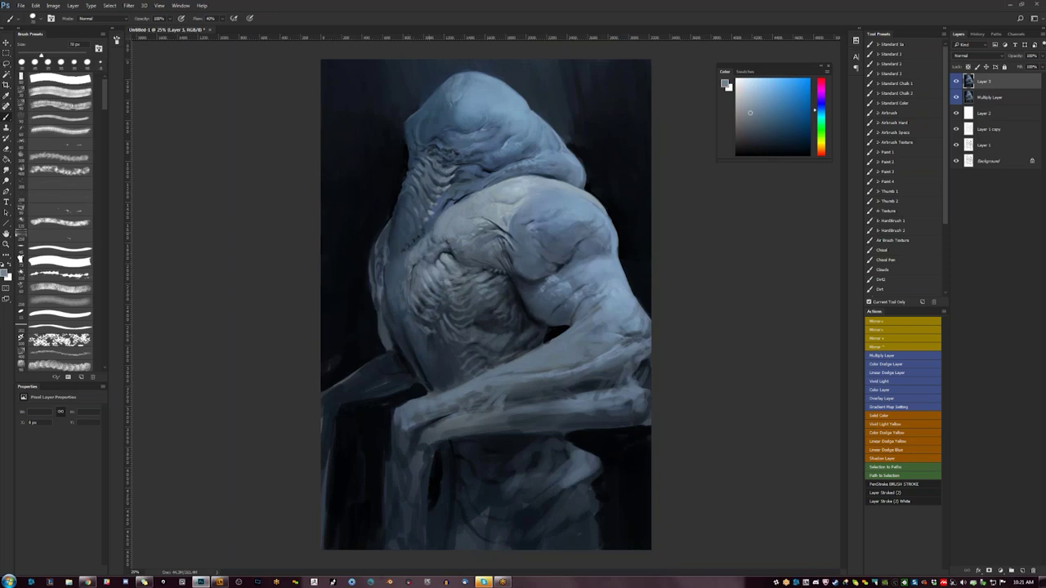
pyautogui.hotkey('ctrl', 'shift', 'h')
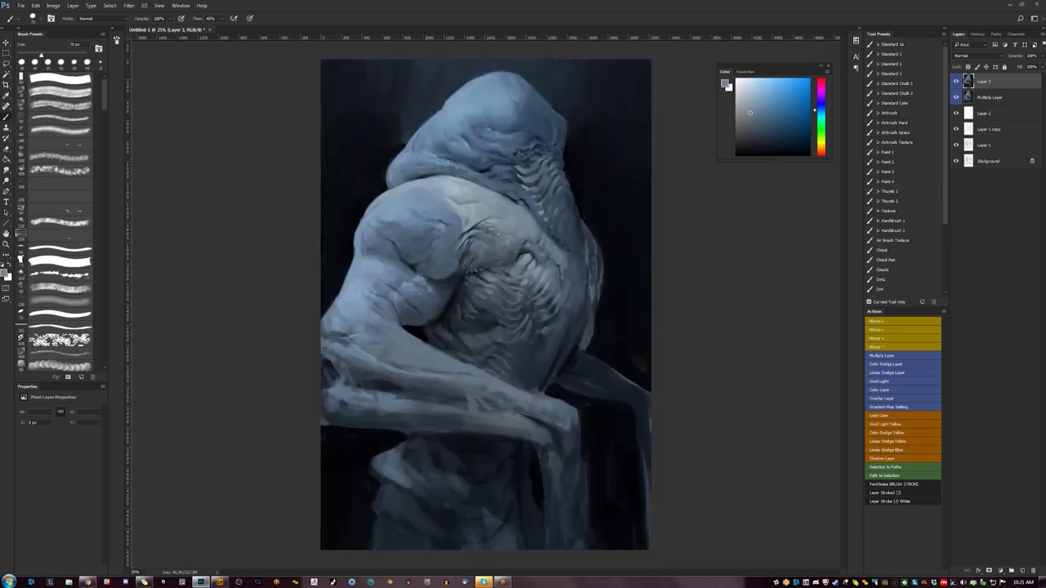
# - Refine the top of the shoulder and the upper chest creases with sampled pale grey-blue tones and default black
pyautogui.keyDown('alt'); pyautogui.click(462, 196); pyautogui.keyUp('alt')
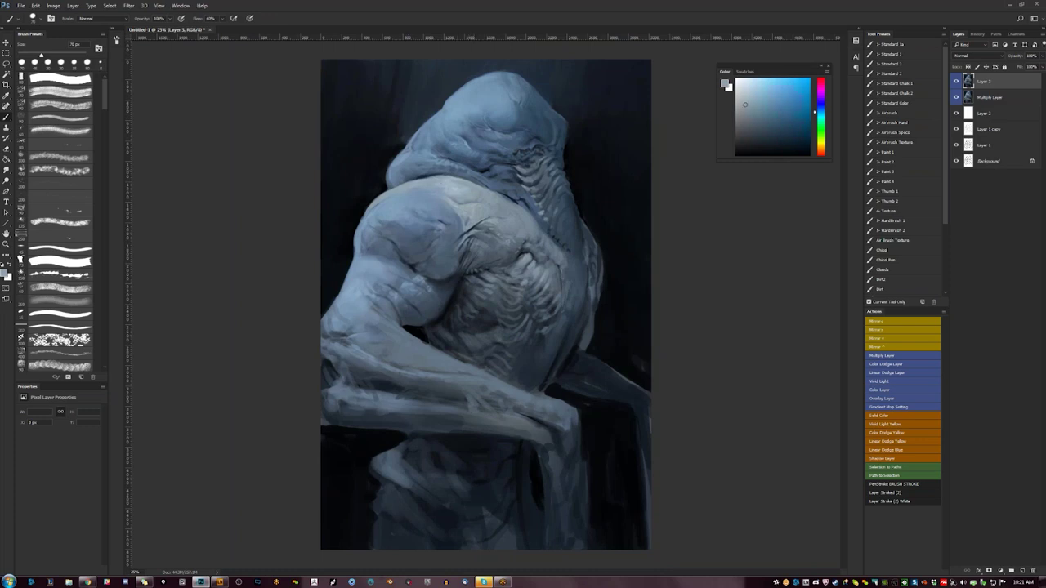
pyautogui.press(']')
pyautogui.press(']')
pyautogui.press(']')
pyautogui.press(']')
pyautogui.press(']')
pyautogui.press(']')
pyautogui.press(']')
pyautogui.keyDown('alt'); pyautogui.click(433, 185); pyautogui.keyUp('alt')
pyautogui.press('d')
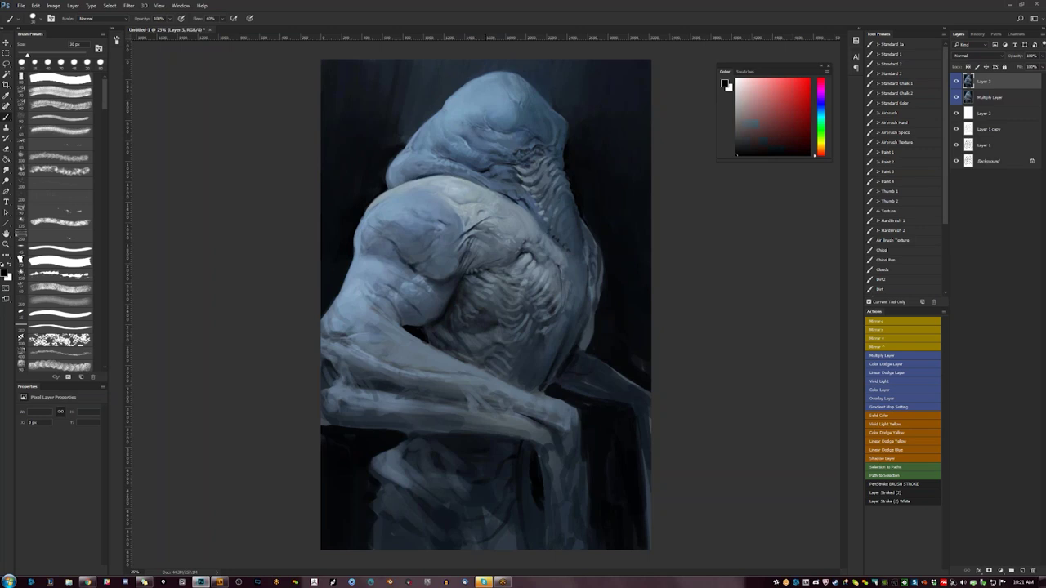
pyautogui.keyDown('alt'); pyautogui.click(486, 208); pyautogui.keyUp('alt')
pyautogui.press('d')
pyautogui.keyDown('alt'); pyautogui.click(485, 210); pyautogui.keyUp('alt')
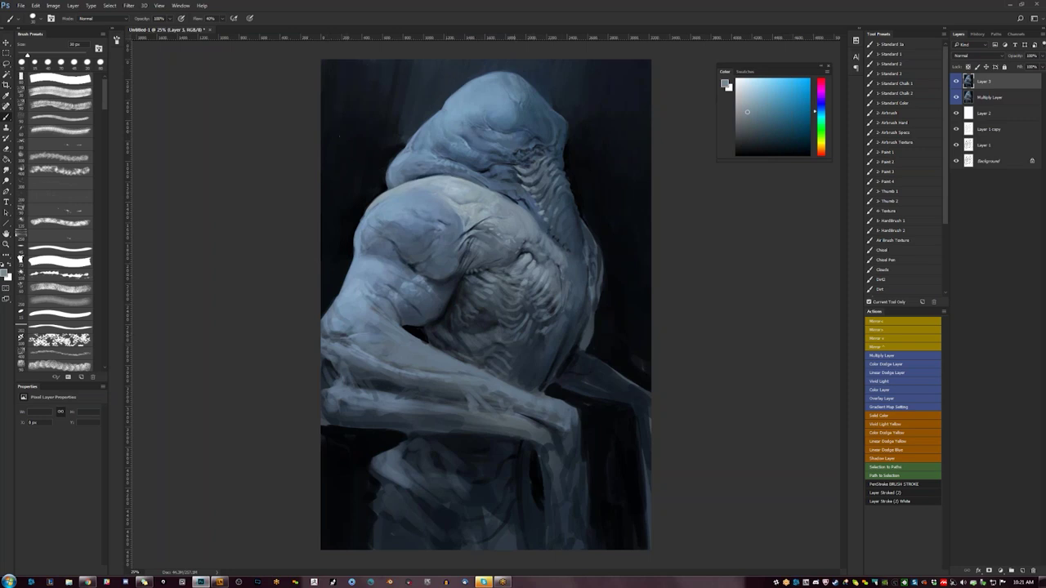
# - Mirror the painting both ways and add pale yellow-green highlights to the neck ridges, blending them with sampled grey
pyautogui.hotkey('ctrl', 'shift', 'h')
pyautogui.click(821, 142)
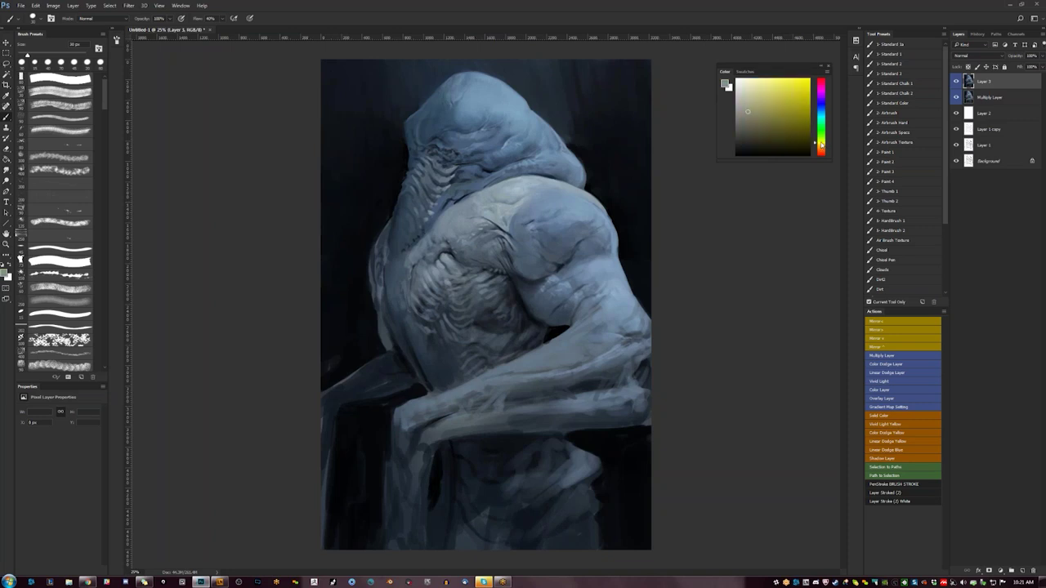
pyautogui.click(757, 84)
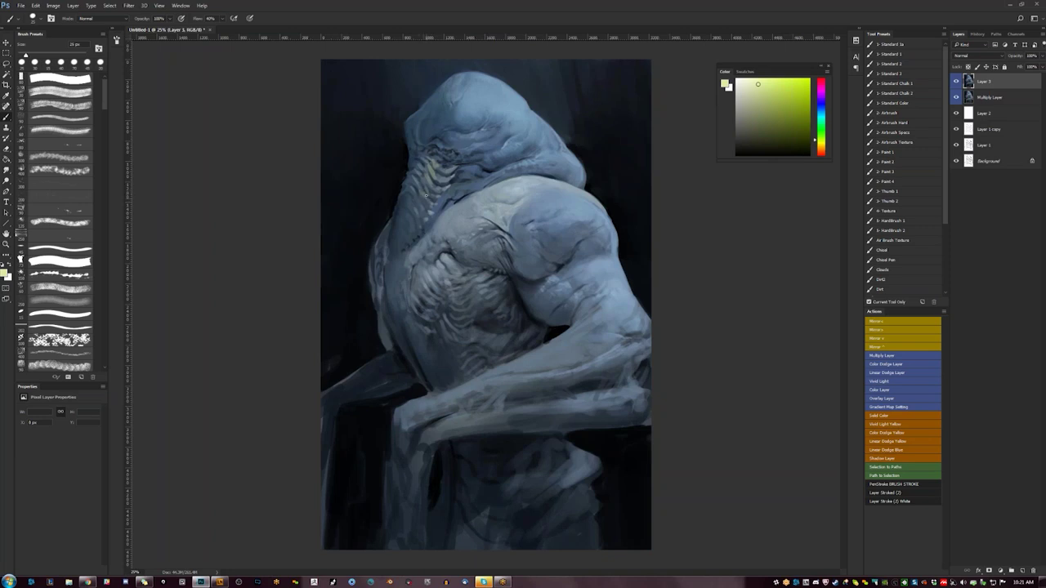
pyautogui.keyDown('alt'); pyautogui.click(436, 178); pyautogui.keyUp('alt')
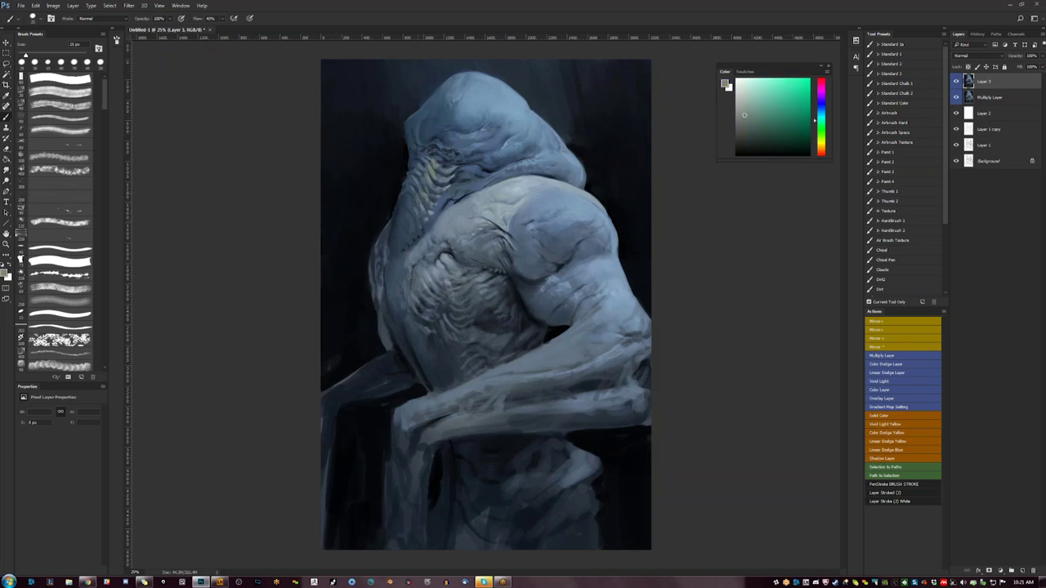
pyautogui.moveTo(410, 217); pyautogui.dragTo(410, 234)
pyautogui.hotkey('ctrl', 'shift', 'h')
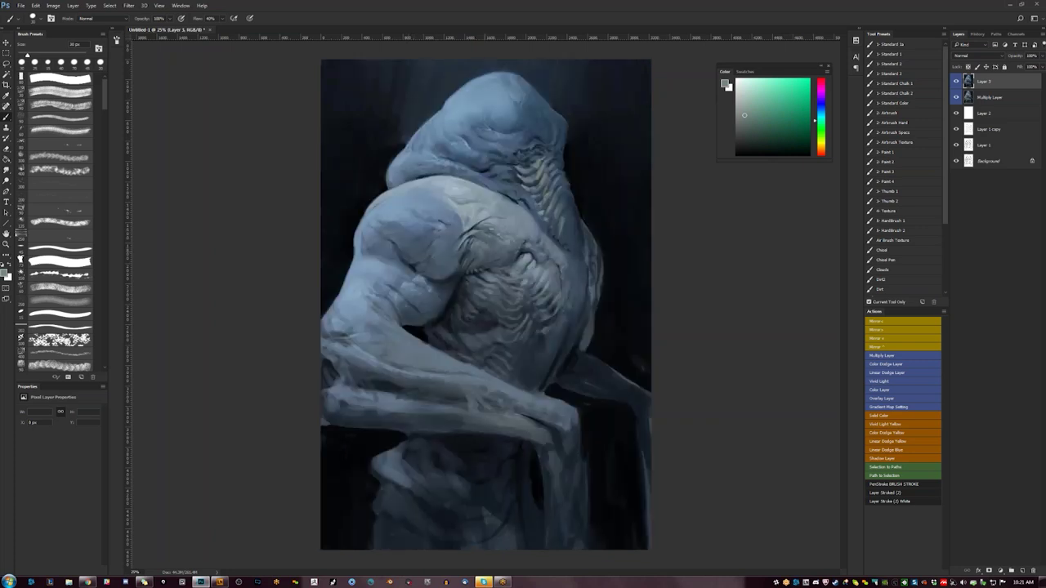
# - Sample dark blue from the lower belly and reduce the brush to shade the torso above the forearm
pyautogui.click(741, 81)
pyautogui.press('d')
pyautogui.press('x')
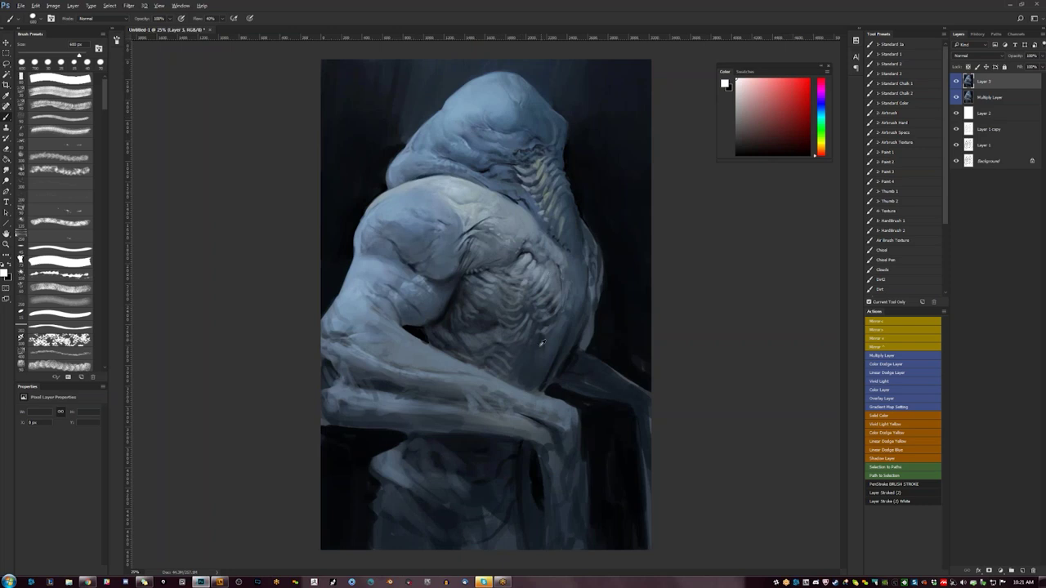
pyautogui.keyDown('alt'); pyautogui.click(535, 363); pyautogui.keyUp('alt')
pyautogui.press('[')
pyautogui.press('[')
pyautogui.press('[')
pyautogui.press('[')
pyautogui.press('[')
pyautogui.press('[')
pyautogui.press('[')
pyautogui.press('[')
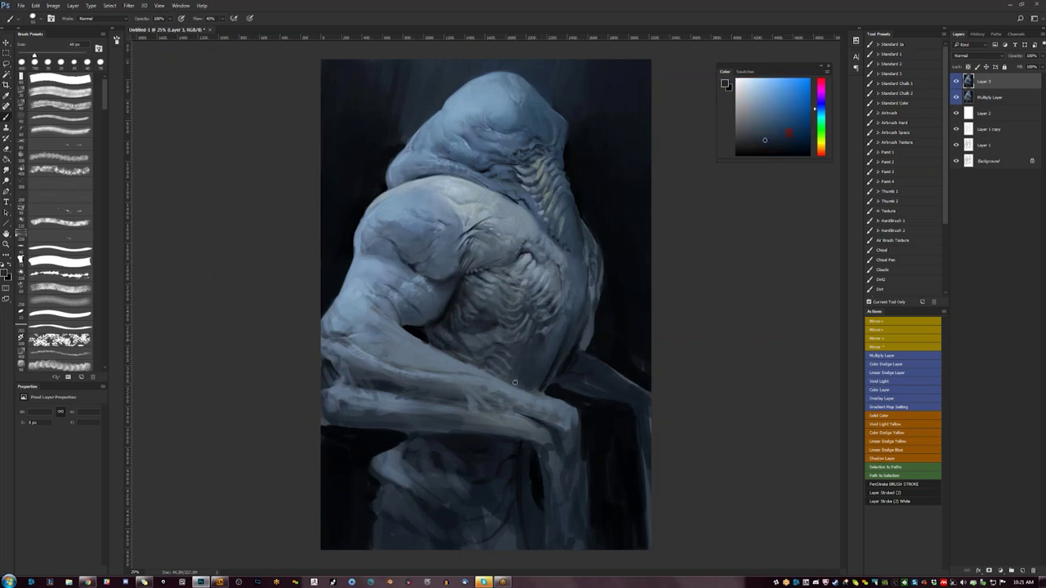
# - Enlarge the brush to about 200 px and soften the torso's side below the armpit with sampled blue-grey tones
pyautogui.press(']')
pyautogui.press(']')
pyautogui.press(']')
pyautogui.press(']')
pyautogui.press(']')
pyautogui.keyDown('alt'); pyautogui.click(571, 382); pyautogui.keyUp('alt')
pyautogui.keyDown('alt'); pyautogui.click(572, 376); pyautogui.keyUp('alt')
pyautogui.press('d')
pyautogui.keyDown('alt'); pyautogui.click(463, 317); pyautogui.keyUp('alt')
pyautogui.keyDown('alt'); pyautogui.click(470, 293); pyautogui.keyUp('alt')
pyautogui.moveTo(468, 290); pyautogui.dragTo(453, 316)
pyautogui.keyDown('alt'); pyautogui.click(476, 286); pyautogui.keyUp('alt')
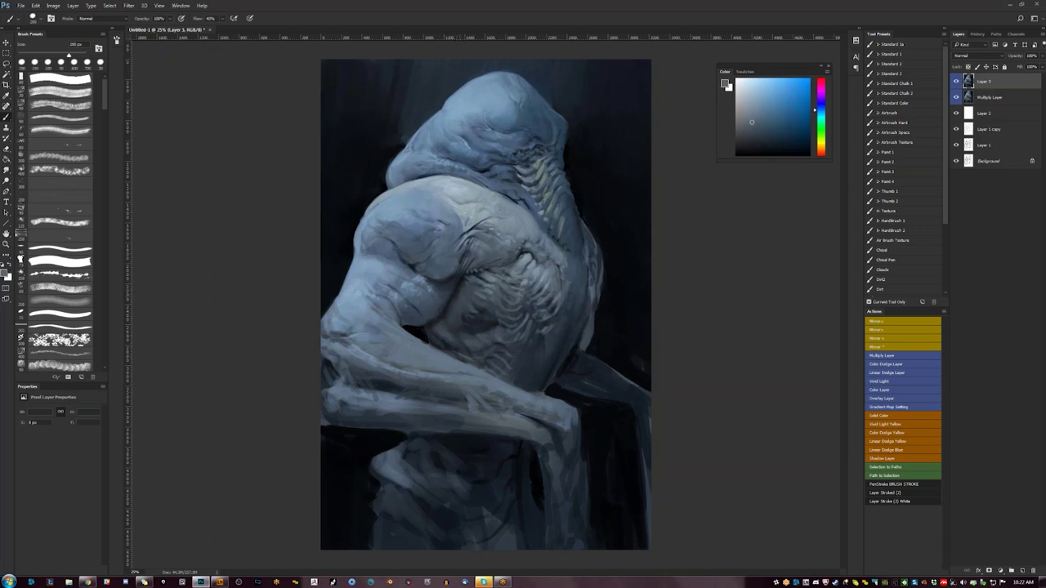
pyautogui.moveTo(481, 331); pyautogui.dragTo(439, 349)
pyautogui.keyDown('alt'); pyautogui.click(457, 339); pyautogui.keyUp('alt')
# - Mirror the painting and round out the chest bulge beside the armpit with sampled light grey-blue
pyautogui.press('z')
pyautogui.keyDown('alt'); pyautogui.click(507, 314); pyautogui.keyUp('alt')
pyautogui.keyDown('alt'); pyautogui.click(506, 314); pyautogui.keyUp('alt')
pyautogui.hotkey('ctrl', 'shift', 'h')
pyautogui.click(506, 313)
pyautogui.press('b')
pyautogui.keyDown('alt'); pyautogui.click(486, 242); pyautogui.keyUp('alt')
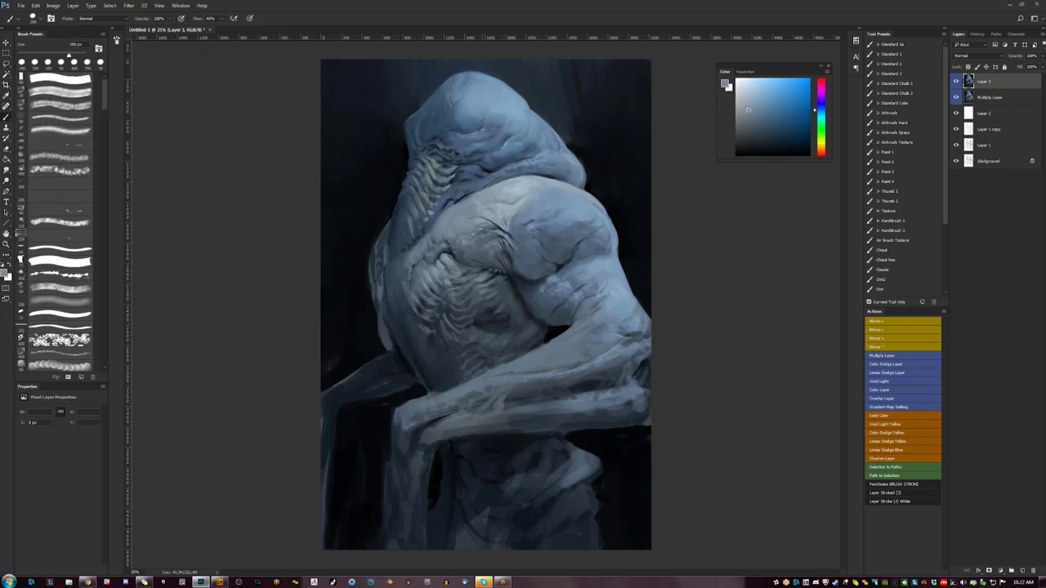
pyautogui.keyDown('alt'); pyautogui.click(488, 242); pyautogui.keyUp('alt')
pyautogui.moveTo(494, 241); pyautogui.dragTo(500, 250)
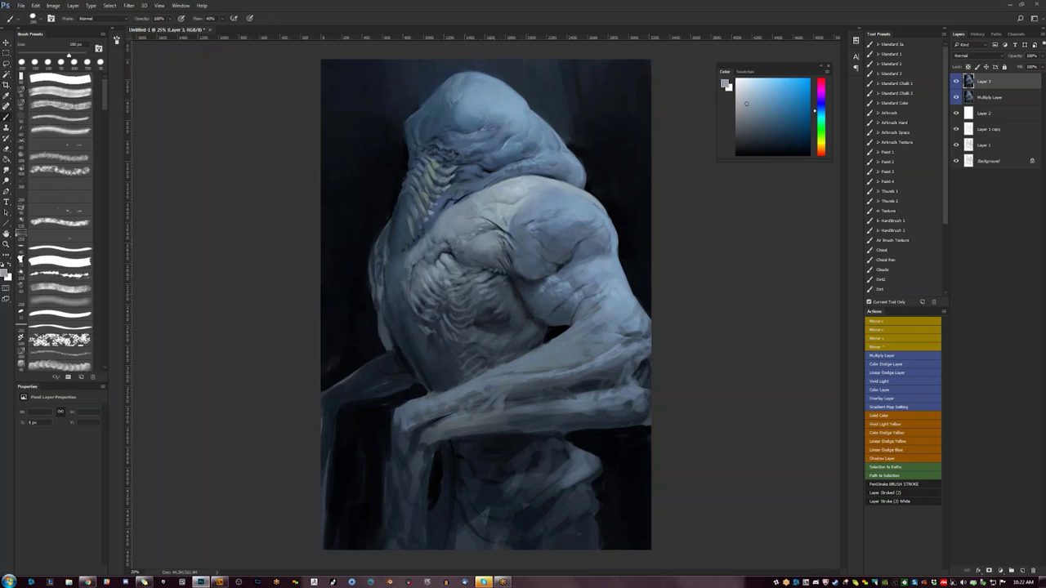
# - Mirror the painting back and blend the torso's side under the arm with sampled grey-blue, reducing the brush to 175 px
pyautogui.press('z')
pyautogui.keyDown('alt'); pyautogui.click(523, 325); pyautogui.keyUp('alt')
pyautogui.press('F2')
pyautogui.click(523, 325)
pyautogui.press('b')
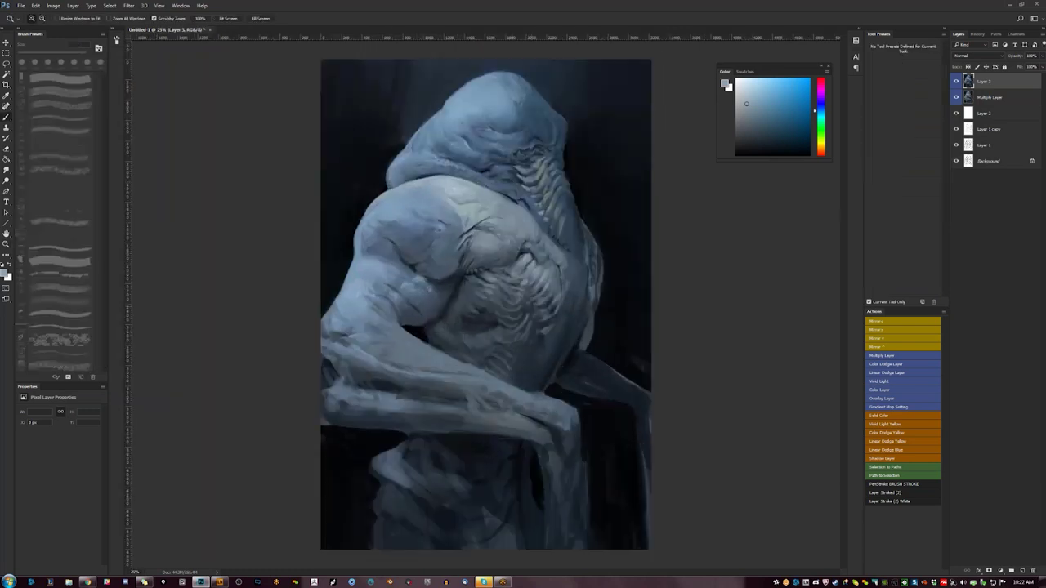
pyautogui.press('b')
pyautogui.keyDown('alt'); pyautogui.click(525, 263); pyautogui.keyUp('alt')
pyautogui.moveTo(481, 281)
pyautogui.mouseDown()
pyautogui.moveTo(501, 294)
pyautogui.moveTo(468, 294)
pyautogui.moveTo(463, 304)
pyautogui.mouseUp()
pyautogui.press('[')
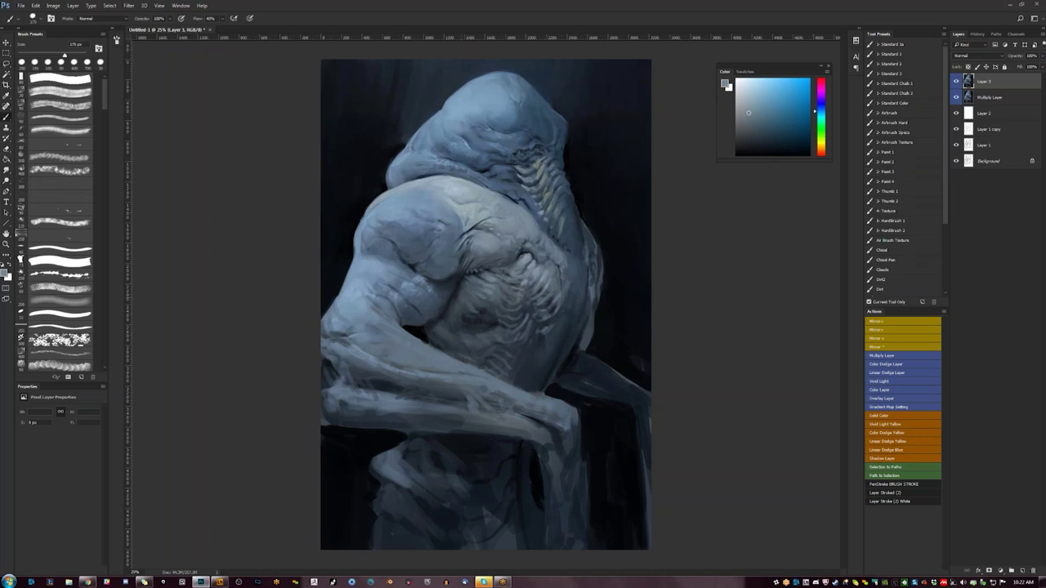
# - Hide the panels, mirror the painting and shade a dark hollow on the torso's side below the armpit
pyautogui.hotkey('ctrl', '-')
pyautogui.hotkey('ctrl', '-')
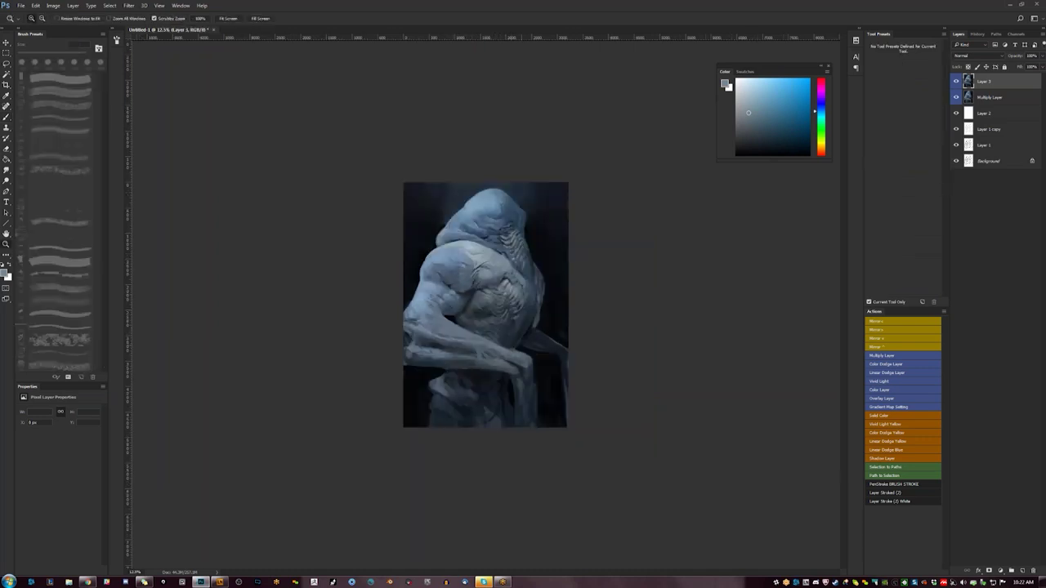
pyautogui.press('Tab')
pyautogui.hotkey('ctrl', 'shift', 'h')
pyautogui.hotkey('ctrl', '+')
pyautogui.hotkey('ctrl', '+')
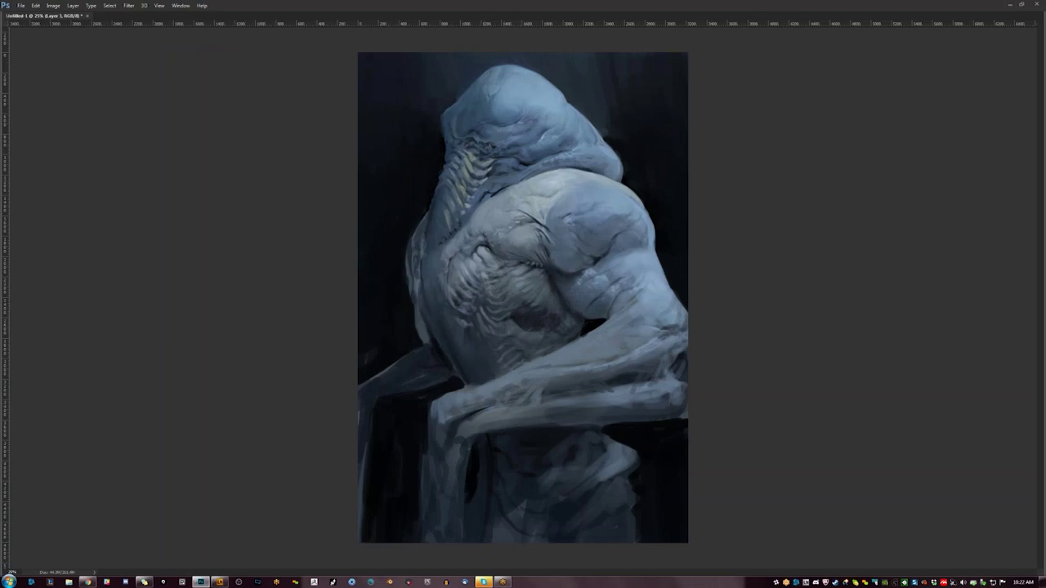
# - Mirror the painting back and check the torso shading from a distance and up close
pyautogui.hotkey('ctrl', '-')
pyautogui.hotkey('ctrl', '-')
pyautogui.hotkey('ctrl', 'shift', 'h')
pyautogui.hotkey('ctrl', '+')
pyautogui.hotkey('ctrl', '+')
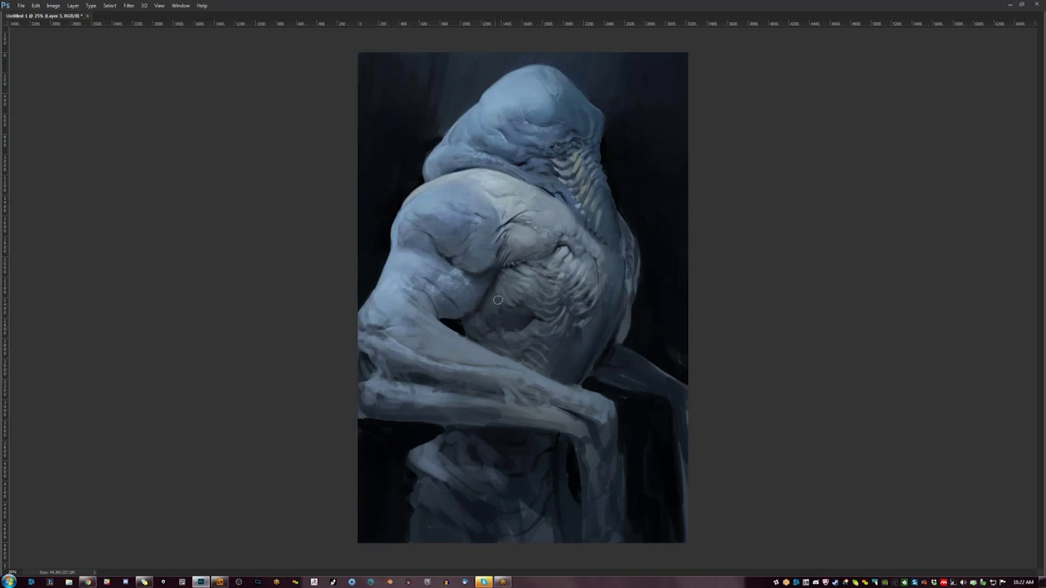
# - Soften the dark hollow on the torso's side into the surrounding grey-blue, mirroring the painting both ways to compare
pyautogui.hotkey('ctrl', '-')
pyautogui.hotkey('ctrl', '-')
pyautogui.hotkey('ctrl', '+')
pyautogui.hotkey('ctrl', '+')
pyautogui.hotkey('ctrl', '-')
pyautogui.hotkey('ctrl', 'shift', 'h')
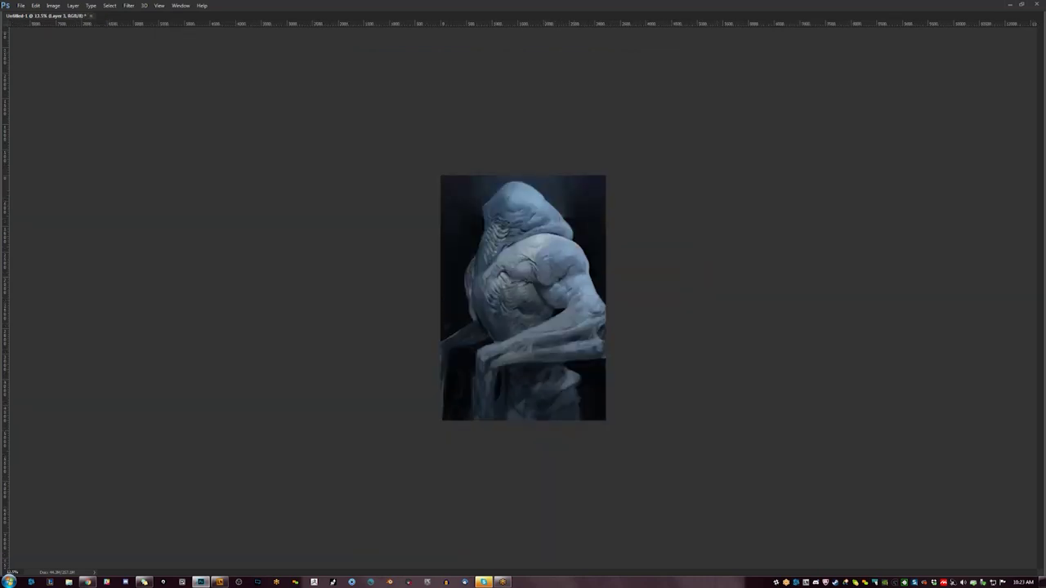
pyautogui.hotkey('ctrl', '+')
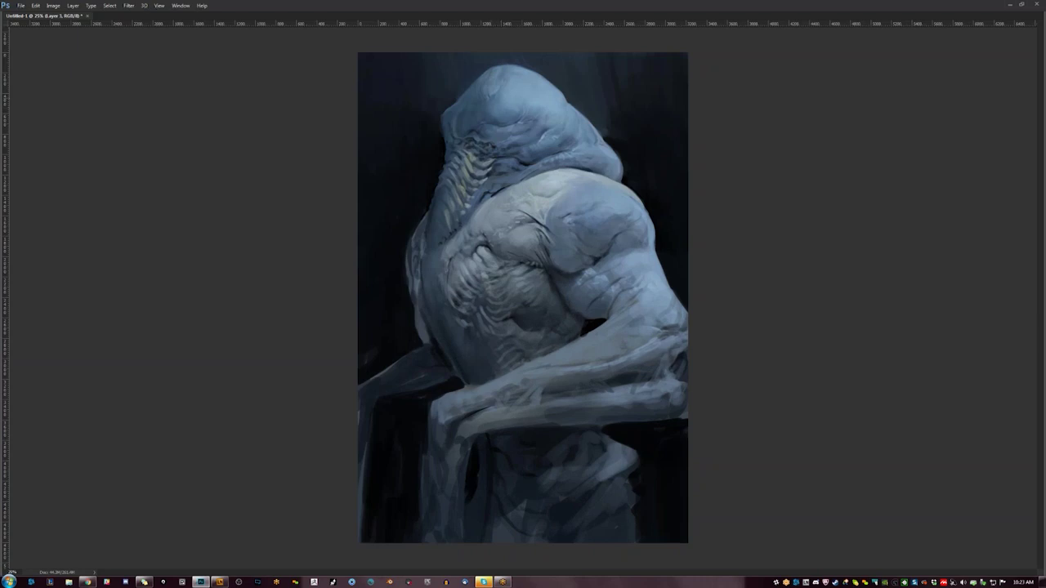
pyautogui.hotkey('ctrl', 'shift', 'h')
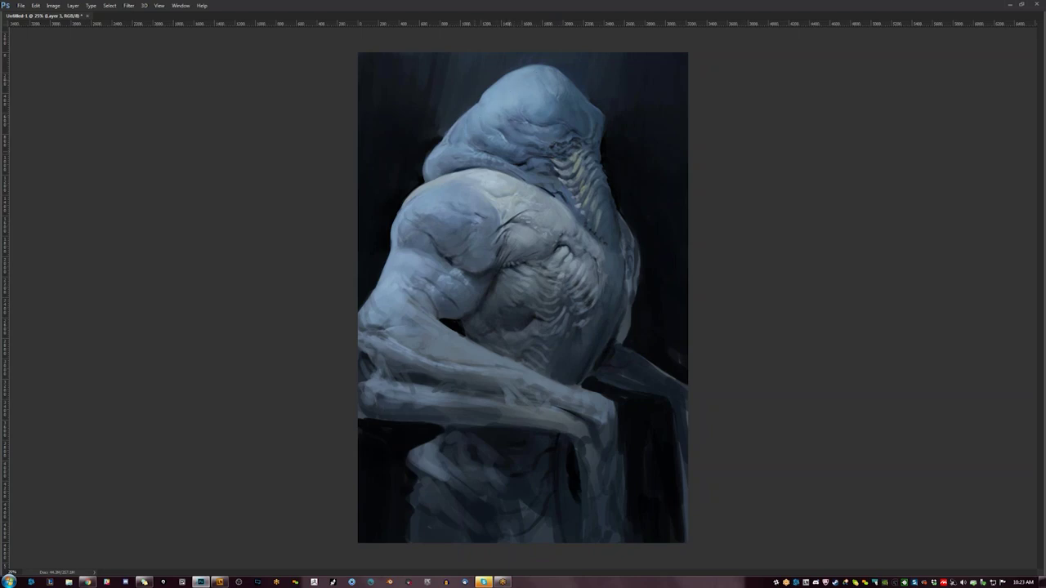
# - Mirror the painting again and examine the whole figure, then the head and torso up close
pyautogui.hotkey('ctrl', '-')
pyautogui.hotkey('ctrl', '-')
pyautogui.hotkey('ctrl', 'shift', 'h')
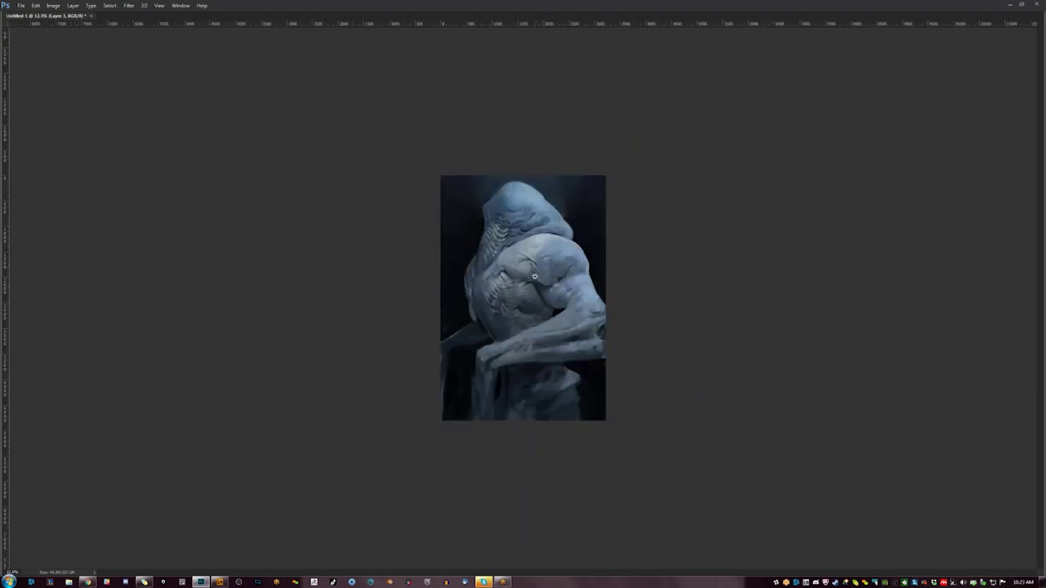
pyautogui.hotkey('ctrl', '+')
pyautogui.hotkey('ctrl', '+')
pyautogui.hotkey('ctrl', '+')
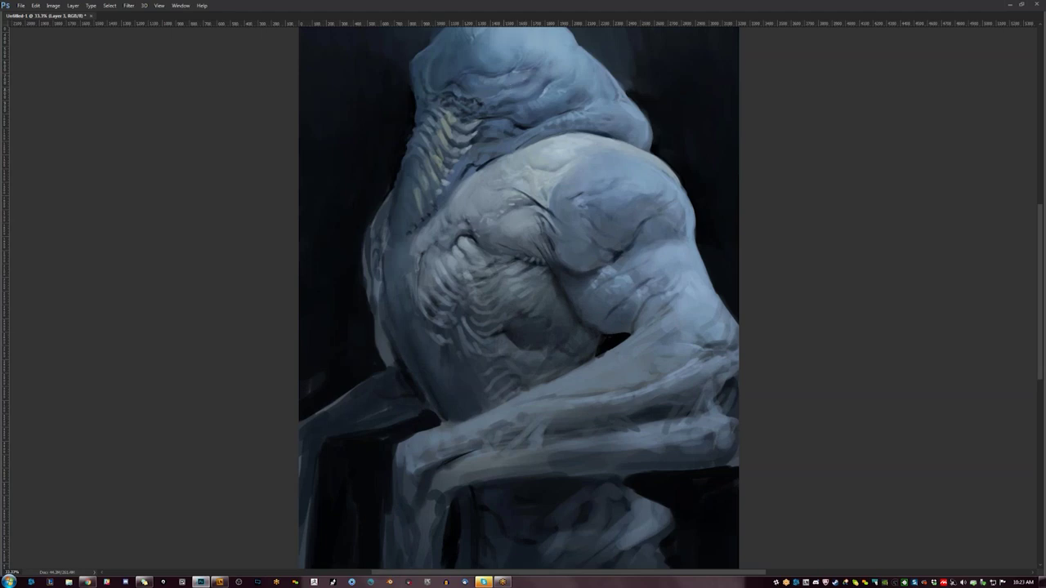
pyautogui.moveTo(537, 138); pyautogui.dragTo(510, 226)
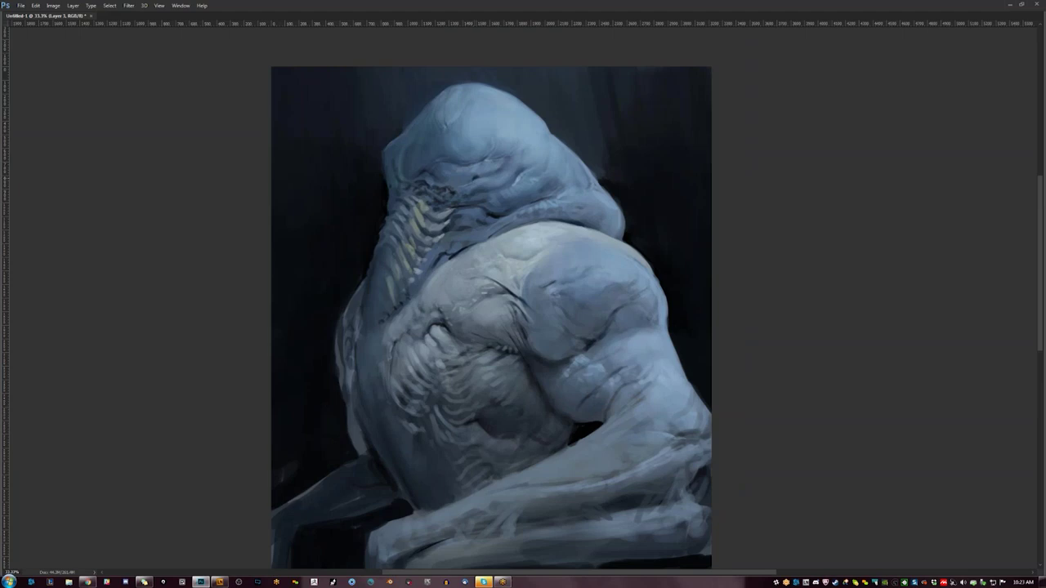
pyautogui.press('Tab')
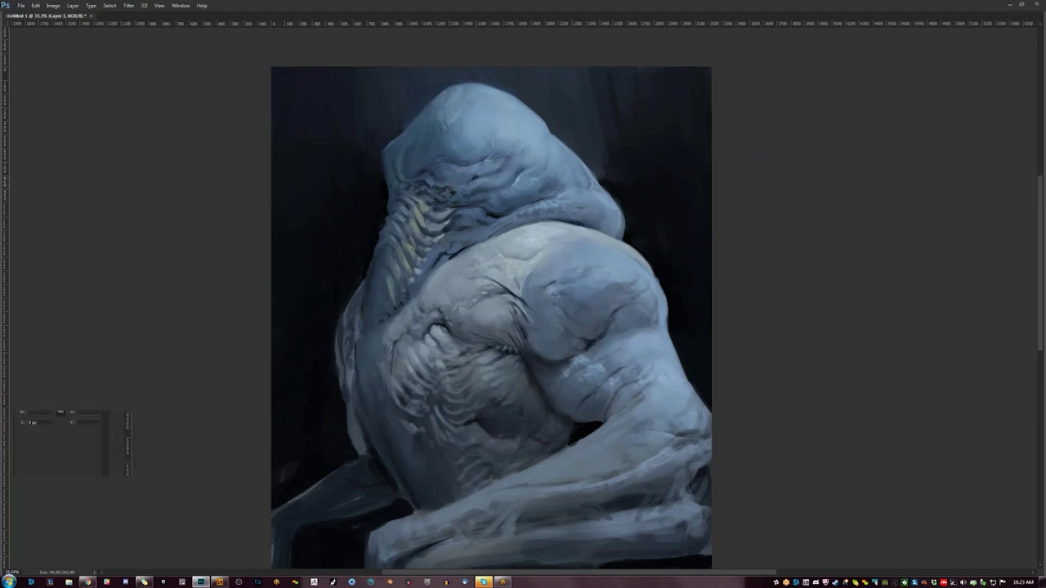
# - Mirror the painting and rework the dark creases where the head meets the ridged neck
pyautogui.press('F2')
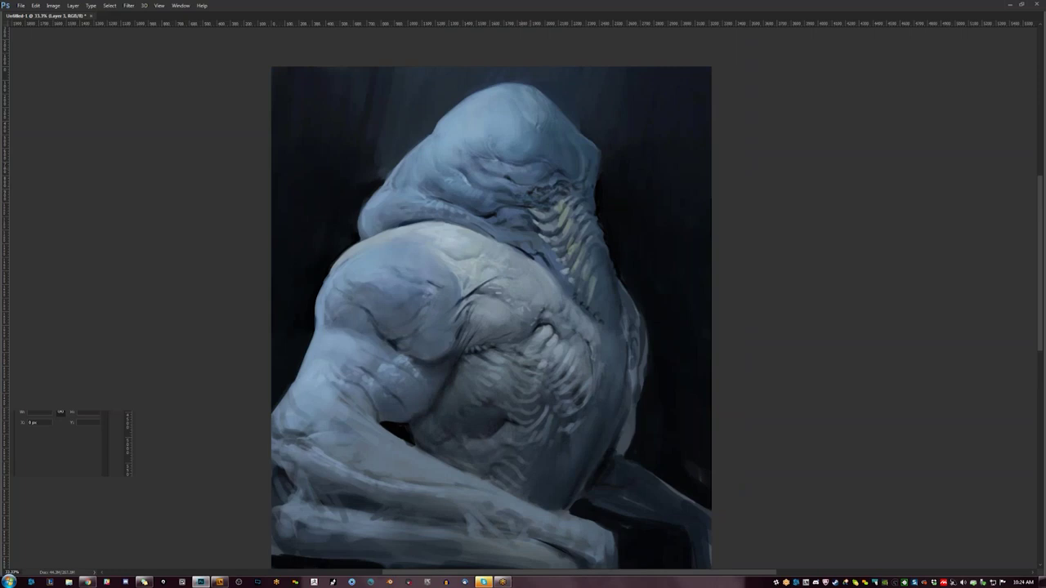
pyautogui.press('F8')
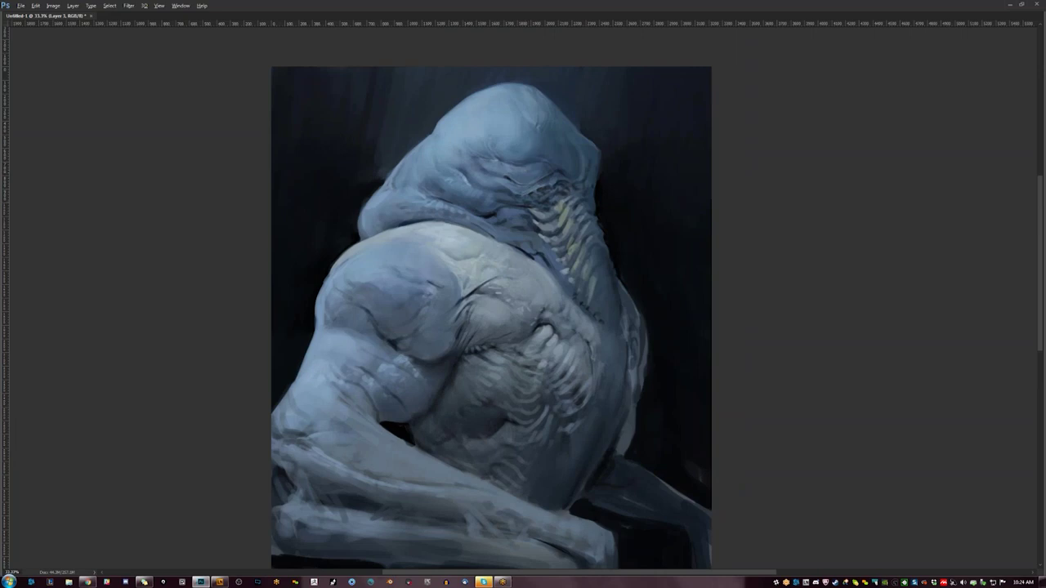
pyautogui.moveTo(492, 198)
pyautogui.mouseDown()
pyautogui.moveTo(531, 205)
pyautogui.moveTo(554, 196)
pyautogui.moveTo(545, 197)
pyautogui.mouseUp()
# - Mirror the painting and develop the layered folds along the lower front of the head
pyautogui.hotkey('ctrl', '-')
pyautogui.hotkey('ctrl', '-')
pyautogui.hotkey('ctrl', '-')
pyautogui.hotkey('ctrl', 'shift', 'f')
pyautogui.hotkey('ctrl', '+')
pyautogui.hotkey('ctrl', '+')
pyautogui.hotkey('ctrl', '+')
pyautogui.scroll(2, 523, 204)
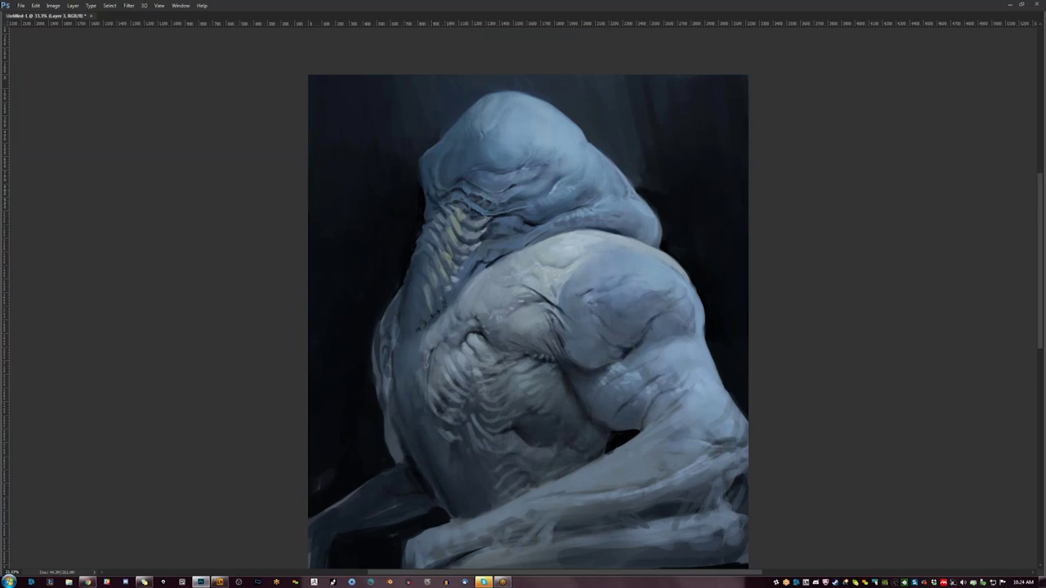
# - Mirror the painting back and check the reworked head folds against the whole figure and up close
pyautogui.hotkey('ctrl', '-')
pyautogui.hotkey('ctrl', '-')
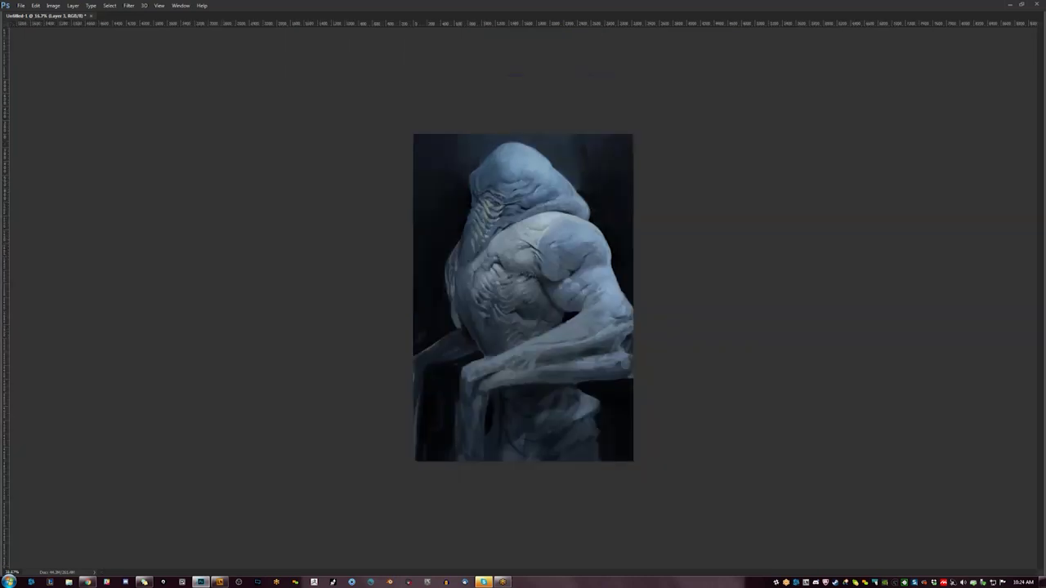
pyautogui.press('F3')
pyautogui.hotkey('ctrl', '+')
pyautogui.hotkey('ctrl', '+')
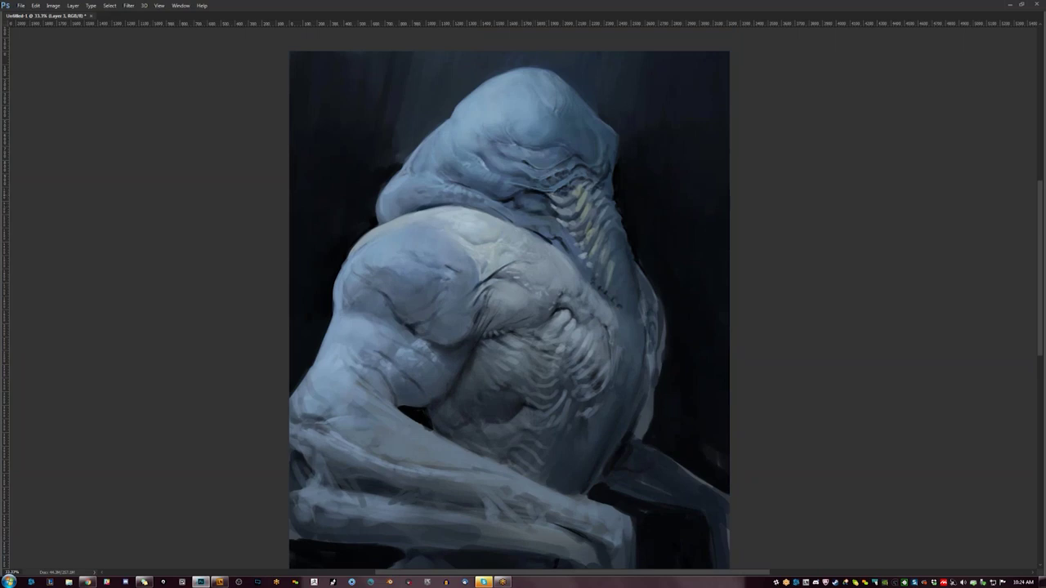
# - Switch to the Chrome window with the banana allergy article
pyautogui.click(88, 581)
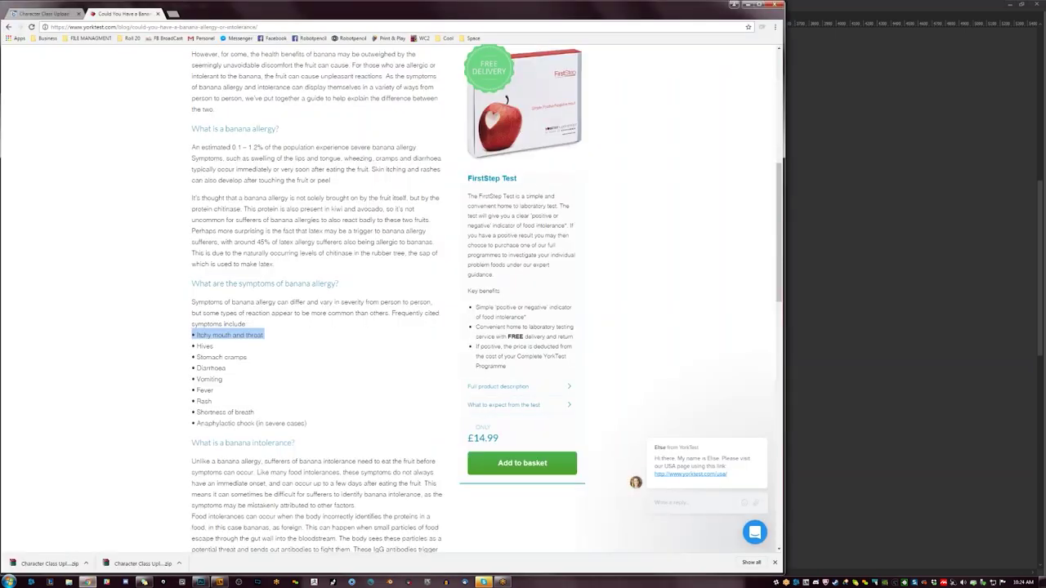
# - Search the web for Gio Nakpil in a new tab and open the Master Organic Modeling course page
pyautogui.hotkey('ctrl', 't')
pyautogui.write('gi')
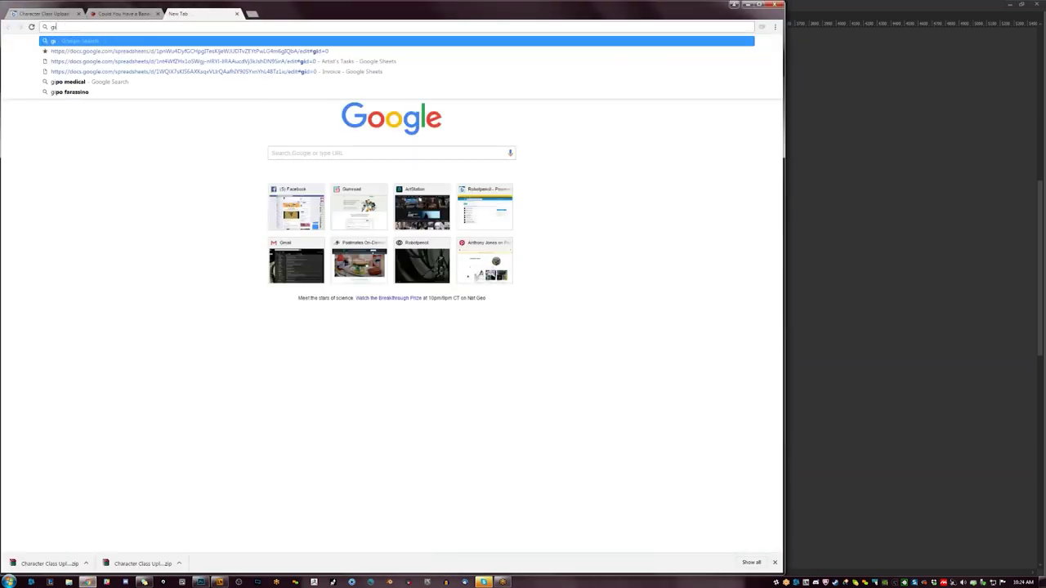
pyautogui.write('o nakpil')
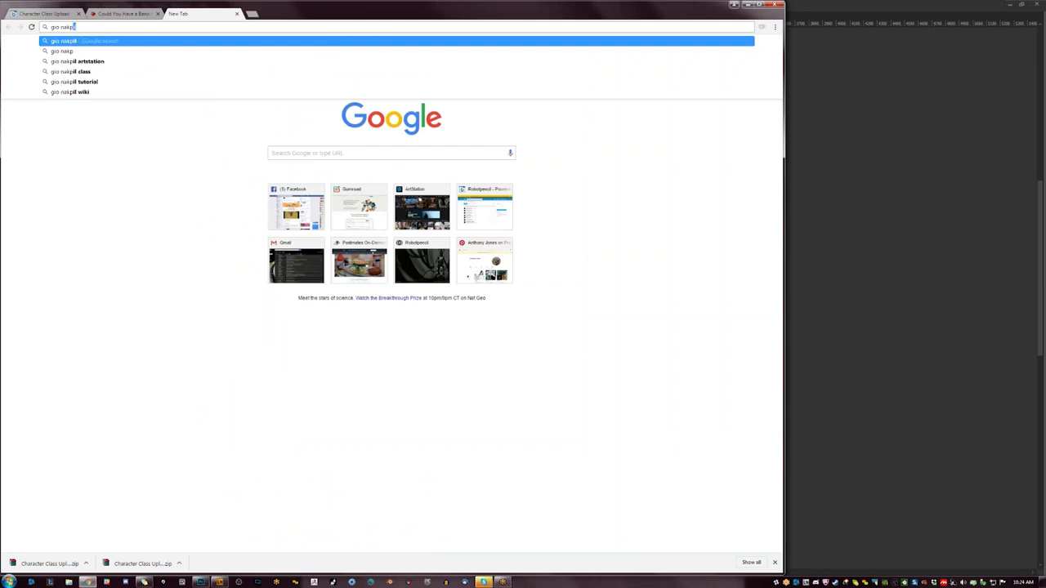
pyautogui.press('Return')
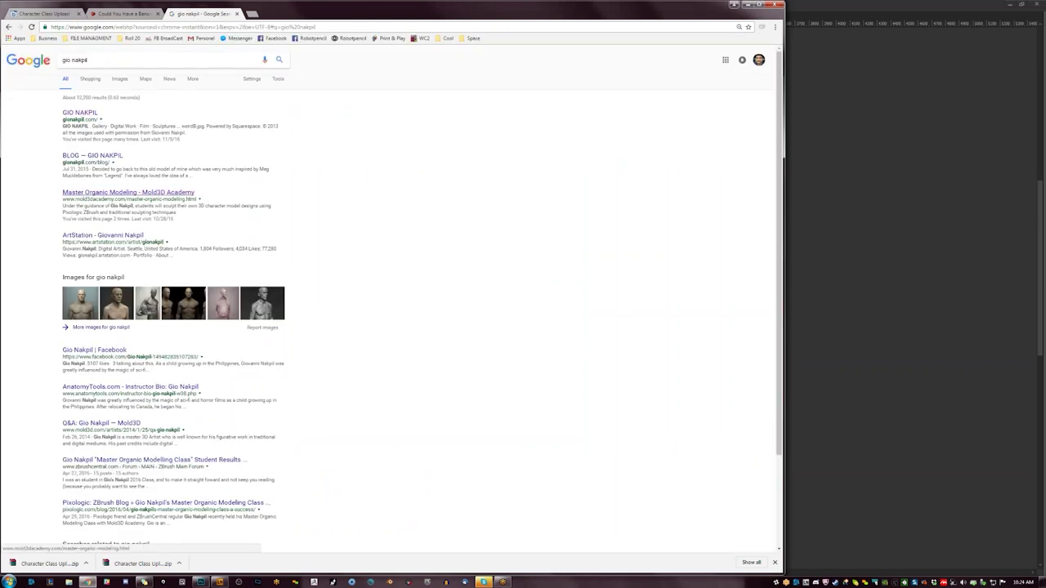
pyautogui.click(123, 194)
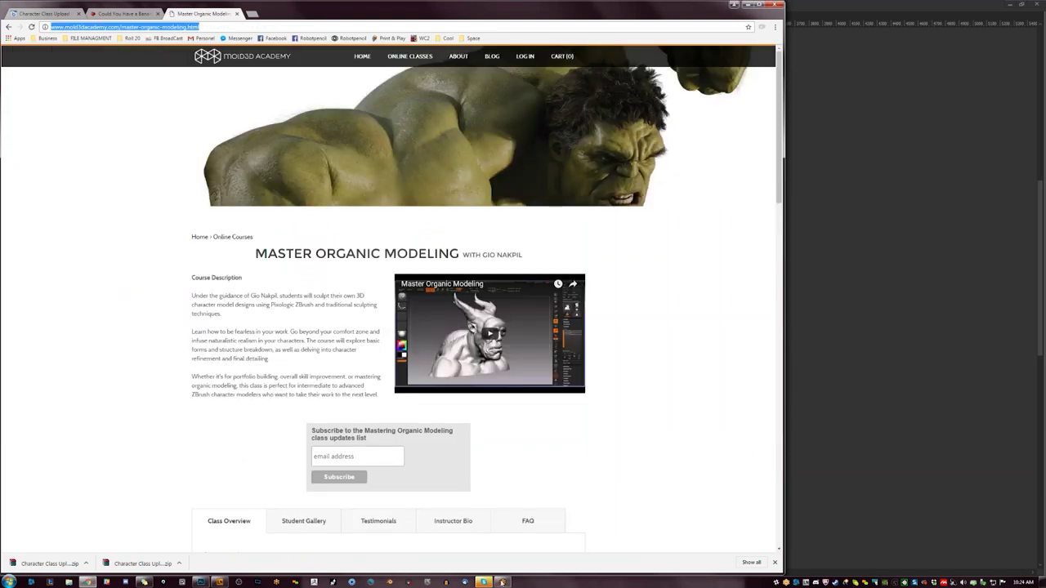
pyautogui.click(957, 171)
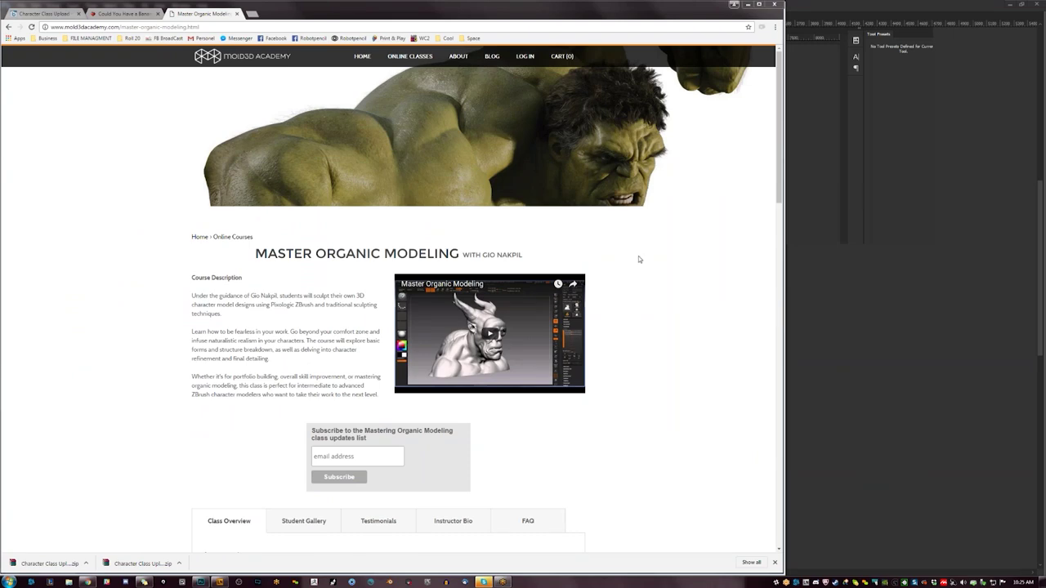
# - Look through the course page, including the instructor bio and the instructor gallery
pyautogui.scroll(-1, 651, 270)
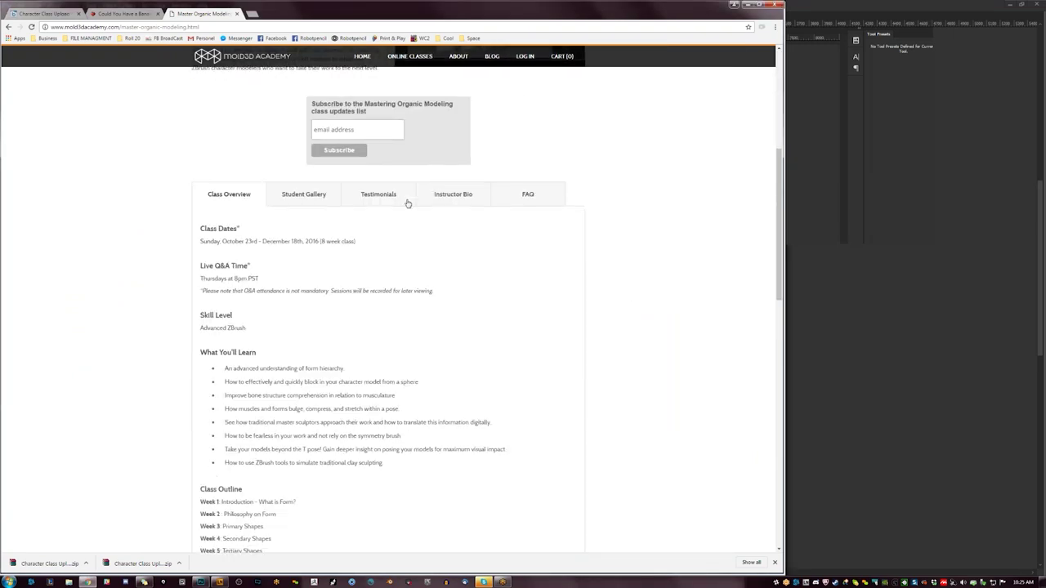
pyautogui.click(380, 200)
pyautogui.click(460, 196)
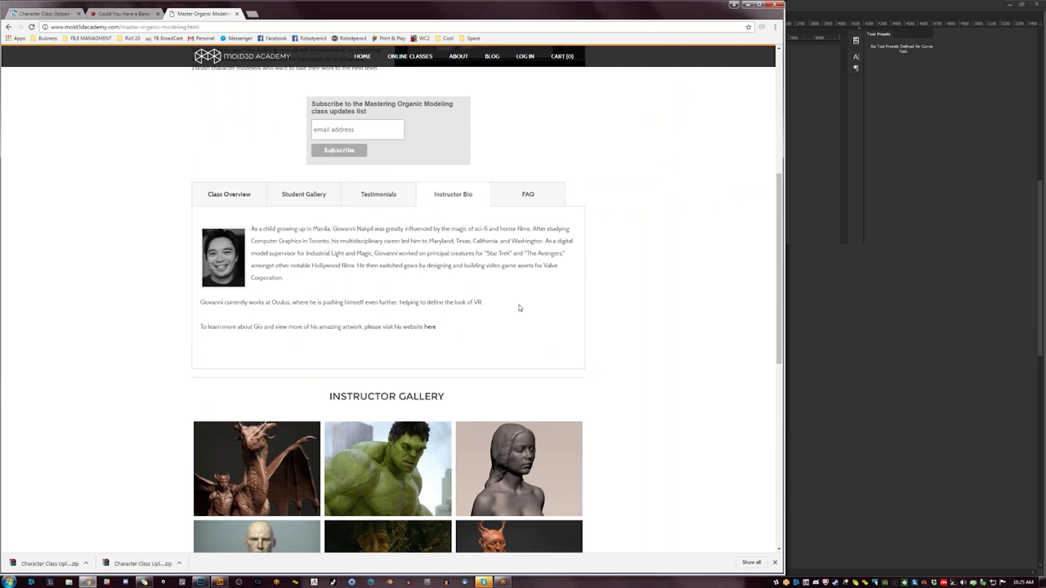
pyautogui.scroll(4, 518, 306)
pyautogui.scroll(-3, 10, 292)
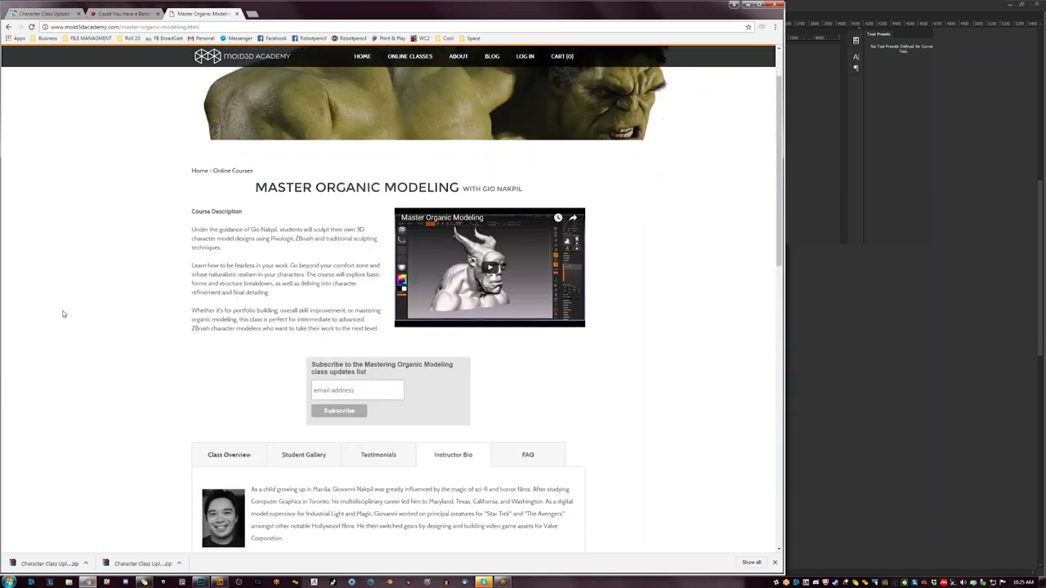
pyautogui.scroll(-2, 521, 292)
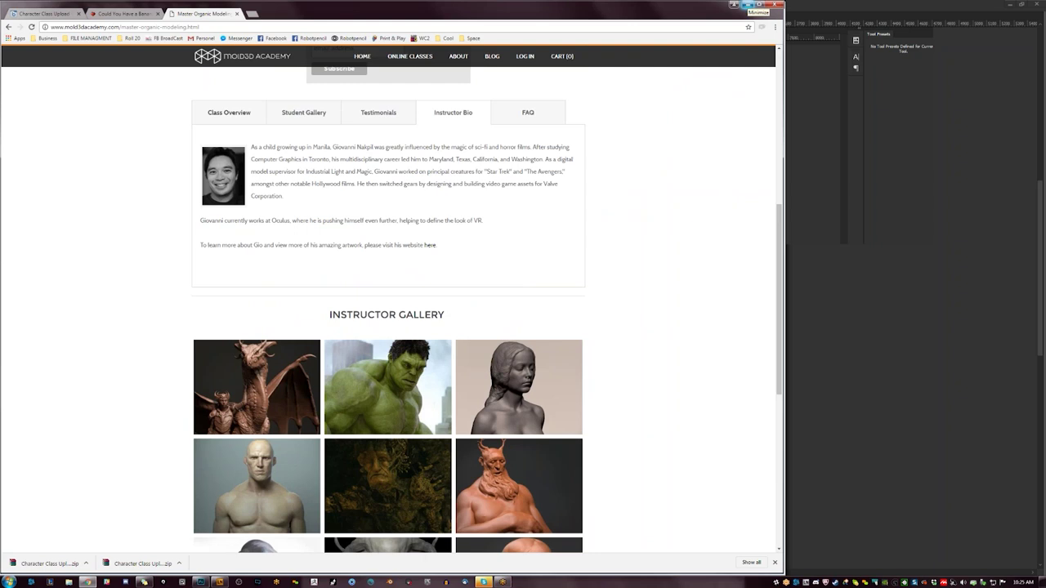
# - Switch back to Photoshop, mirror the painting and check the whole figure at thumbnail and larger size
pyautogui.click(745, 5)
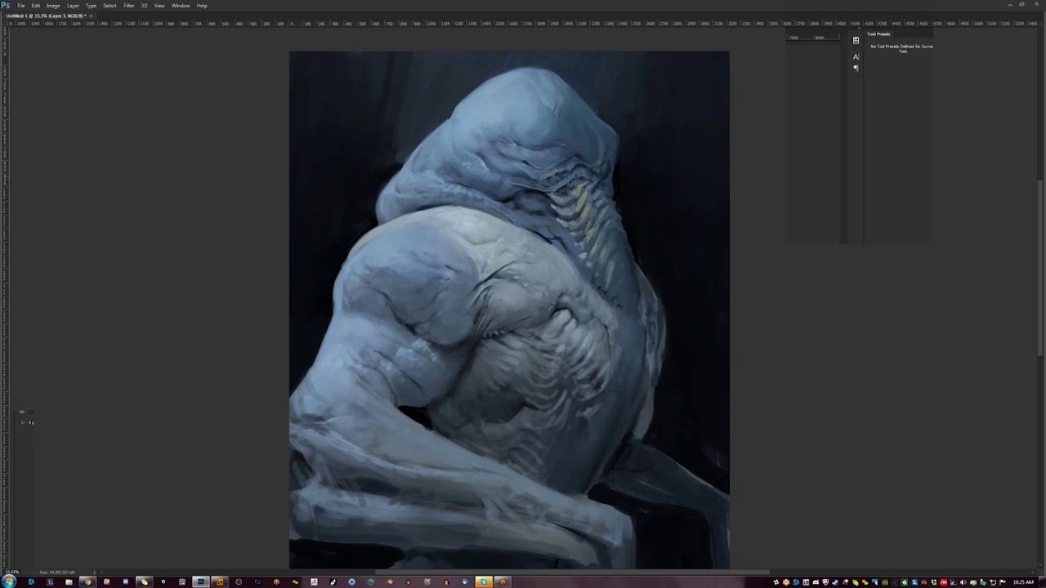
pyautogui.hotkey('ctrl', '-')
pyautogui.hotkey('ctrl', '-')
pyautogui.hotkey('ctrl', '-')
pyautogui.hotkey('ctrl', 'shift', 'h')
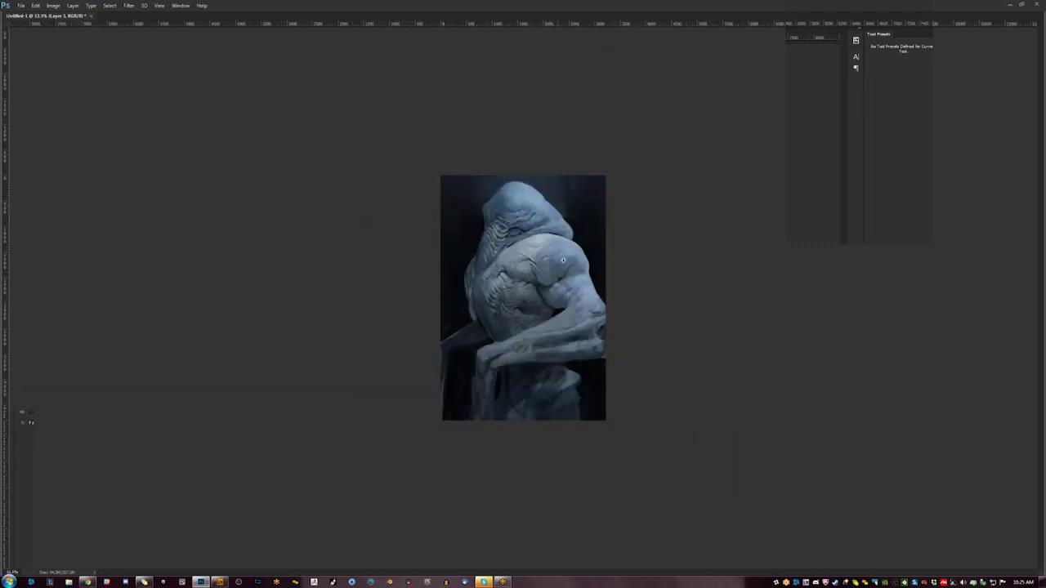
pyautogui.hotkey('ctrl', '+')
pyautogui.hotkey('ctrl', '+')
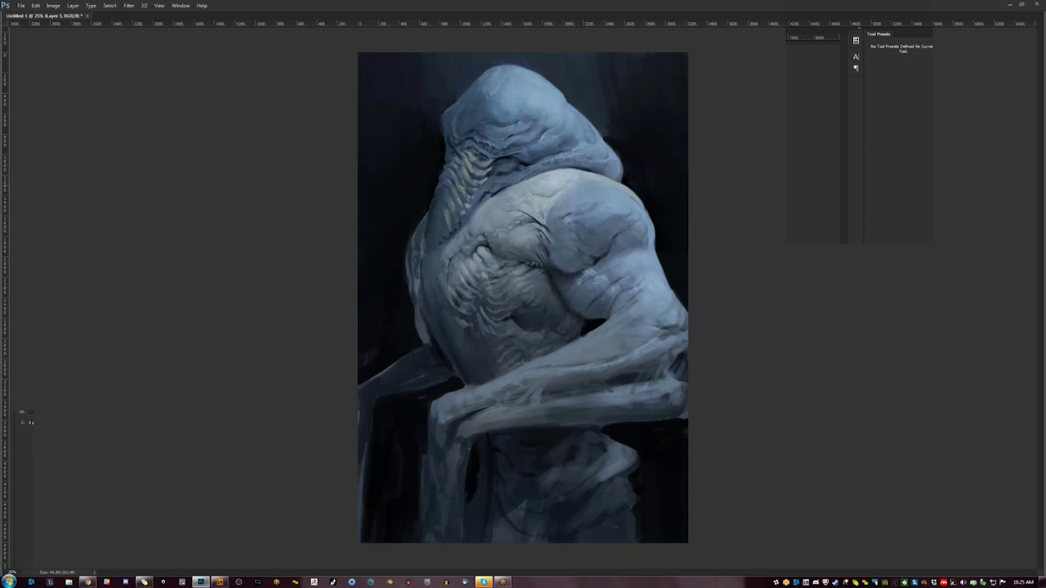
# - Mirror the painting back and examine the creature's shoulder, torso and forearms up close and as a whole
pyautogui.hotkey('ctrl', '-')
pyautogui.hotkey('ctrl', '-')
pyautogui.hotkey('ctrl', 'shift', 'h')
pyautogui.hotkey('ctrl', '+')
pyautogui.hotkey('ctrl', '+')
pyautogui.hotkey('ctrl', '+')
pyautogui.hotkey('ctrl', '+')
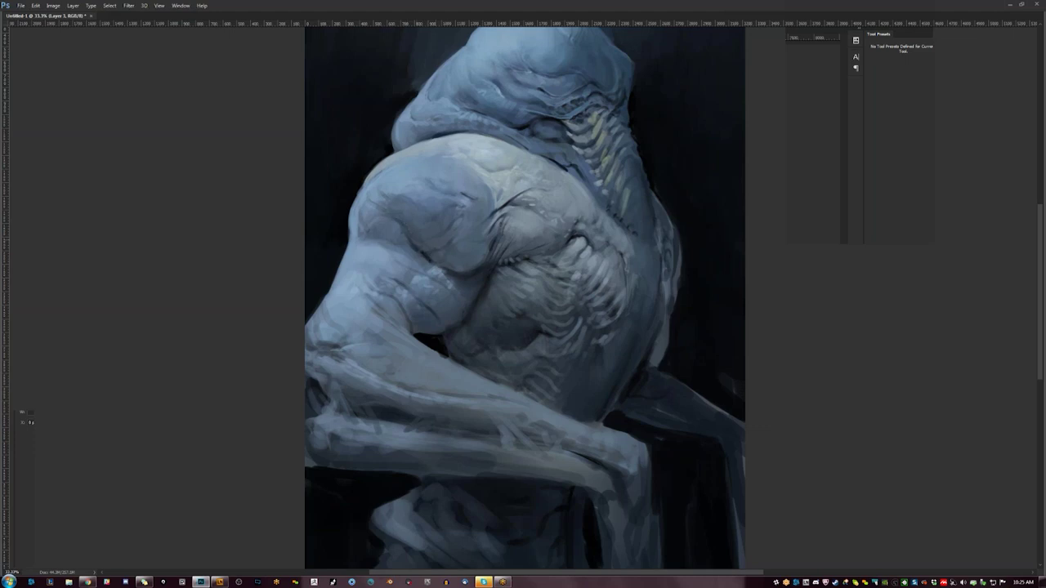
pyautogui.hotkey('ctrl', '-')
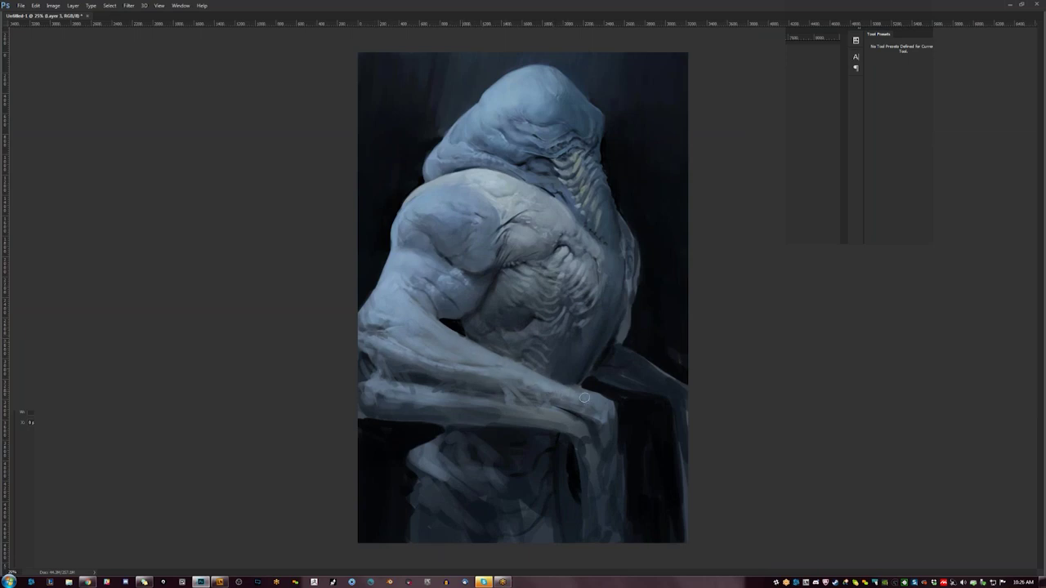
# - Mirror the painting and paint light, stringy skin strands between the folded forearms, mid-forearm and near the elbow
pyautogui.hotkey('ctrl', '-')
pyautogui.hotkey('ctrl', '-')
pyautogui.hotkey('ctrl', '-')
pyautogui.press('F2')
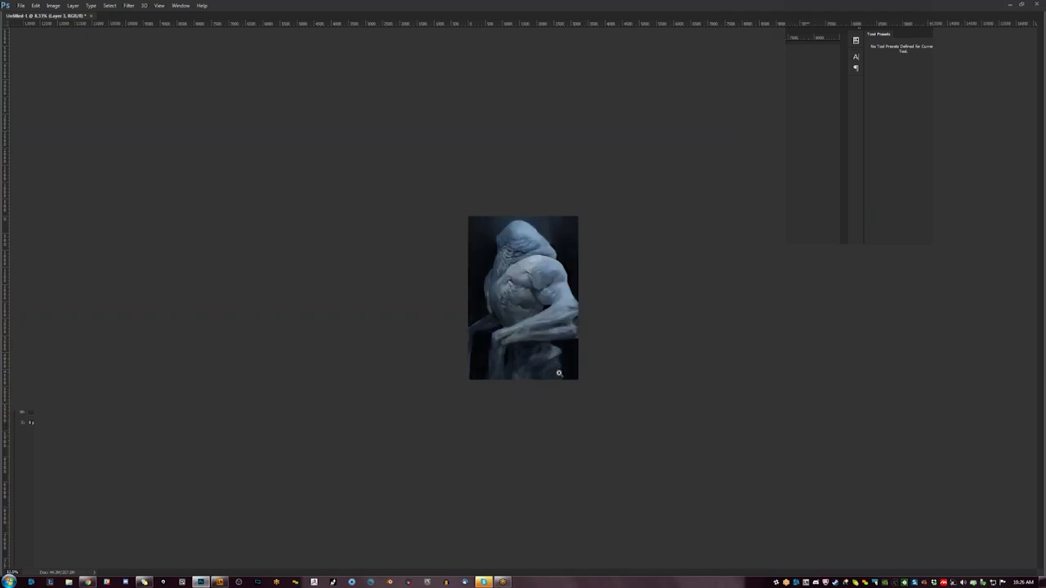
pyautogui.hotkey('ctrl', '+')
pyautogui.hotkey('ctrl', '+')
pyautogui.hotkey('ctrl', '+')
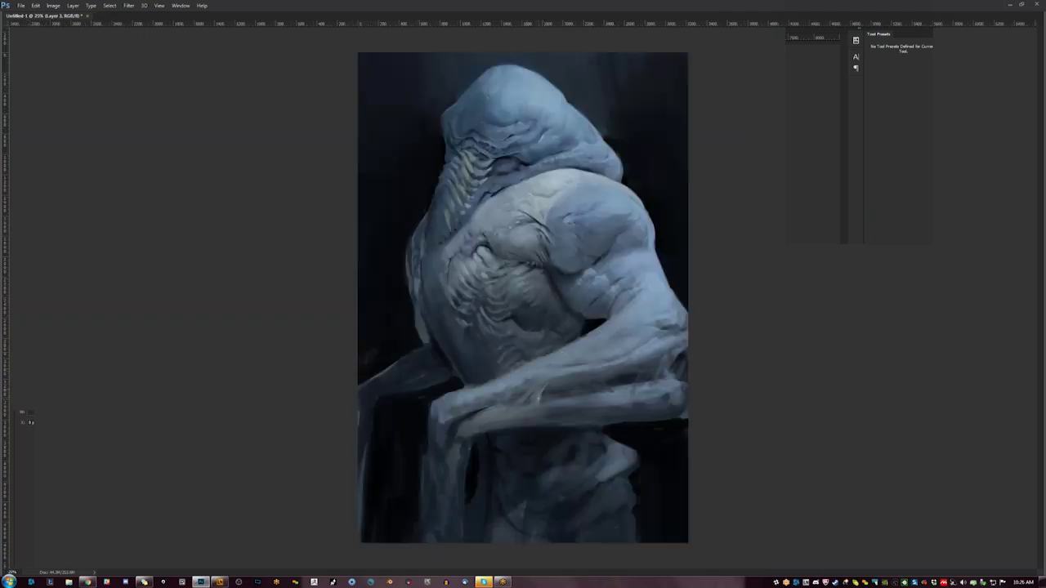
pyautogui.moveTo(535, 394); pyautogui.dragTo(521, 408)
pyautogui.moveTo(657, 357)
pyautogui.mouseDown()
pyautogui.moveTo(666, 350)
pyautogui.moveTo(686, 385)
pyautogui.moveTo(655, 361)
pyautogui.mouseUp()
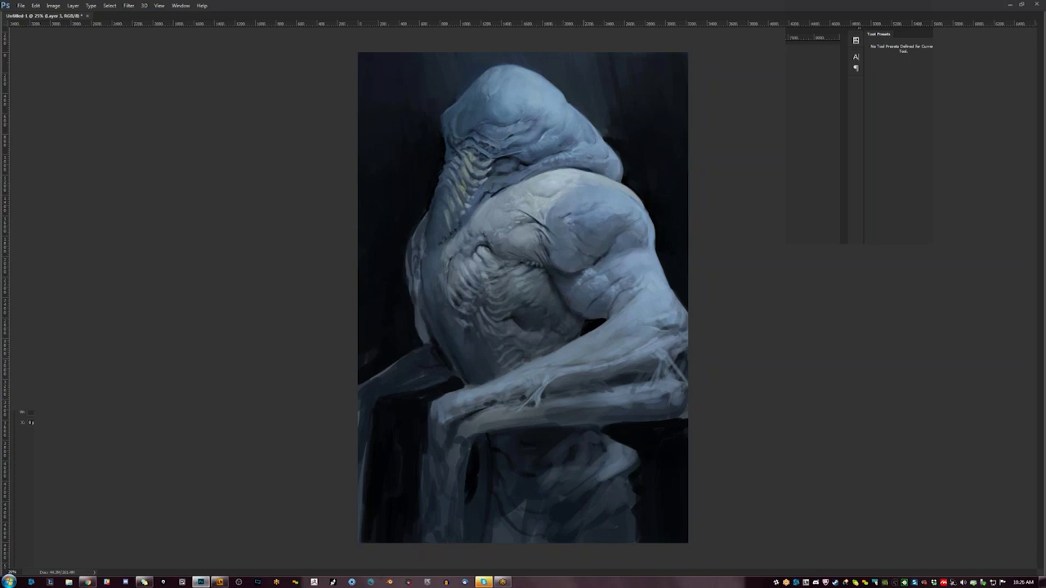
# - Mirror the painting, check the forearm strands in the whole figure and touch up the upper head
pyautogui.hotkey('ctrl', '-')
pyautogui.hotkey('ctrl', 'shift', 'h')
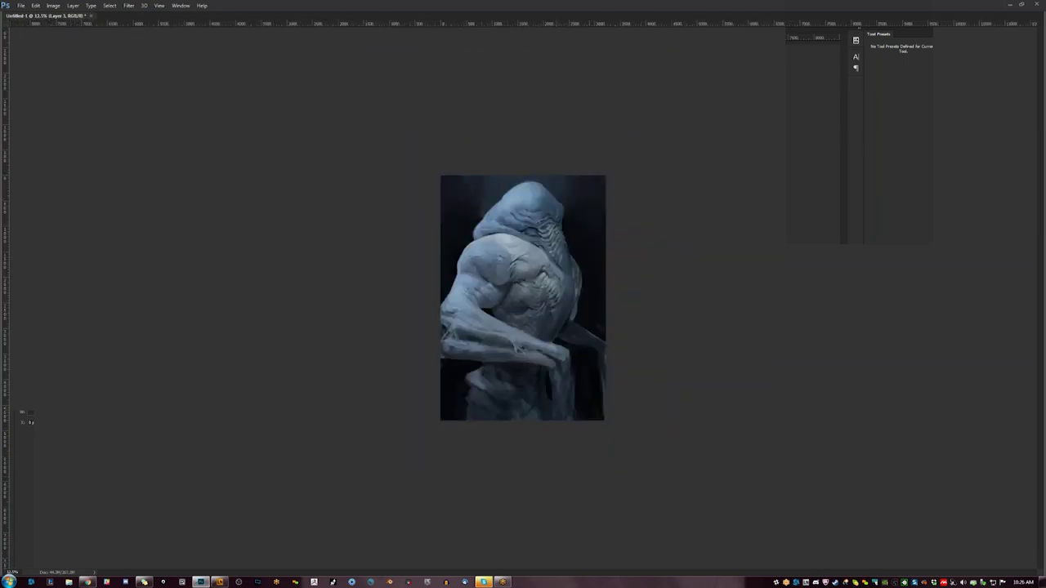
pyautogui.hotkey('ctrl', '+')
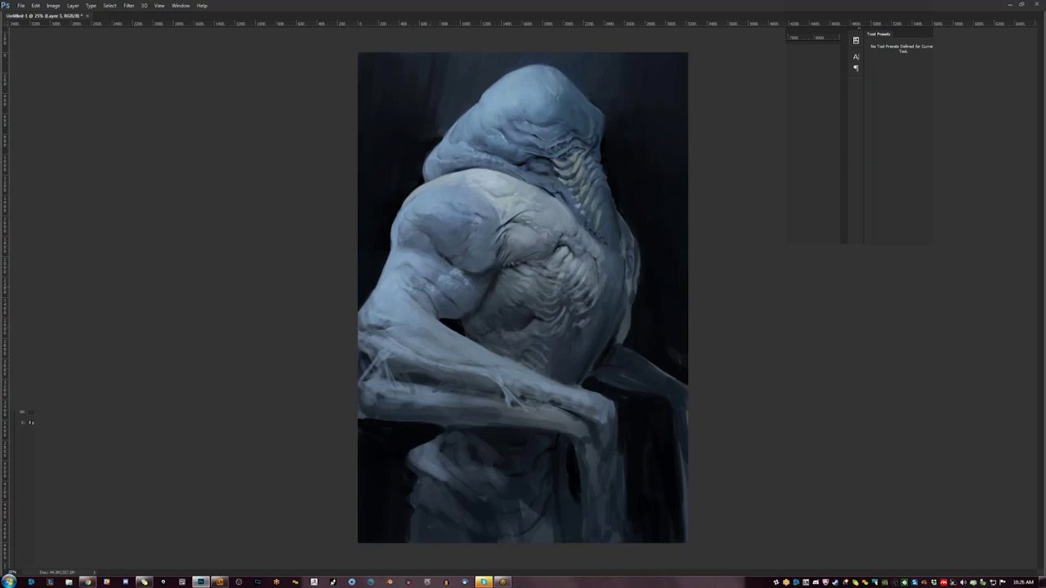
pyautogui.hotkey('ctrl', '-')
pyautogui.hotkey('ctrl', '+')
pyautogui.moveTo(527, 118); pyautogui.dragTo(547, 114)
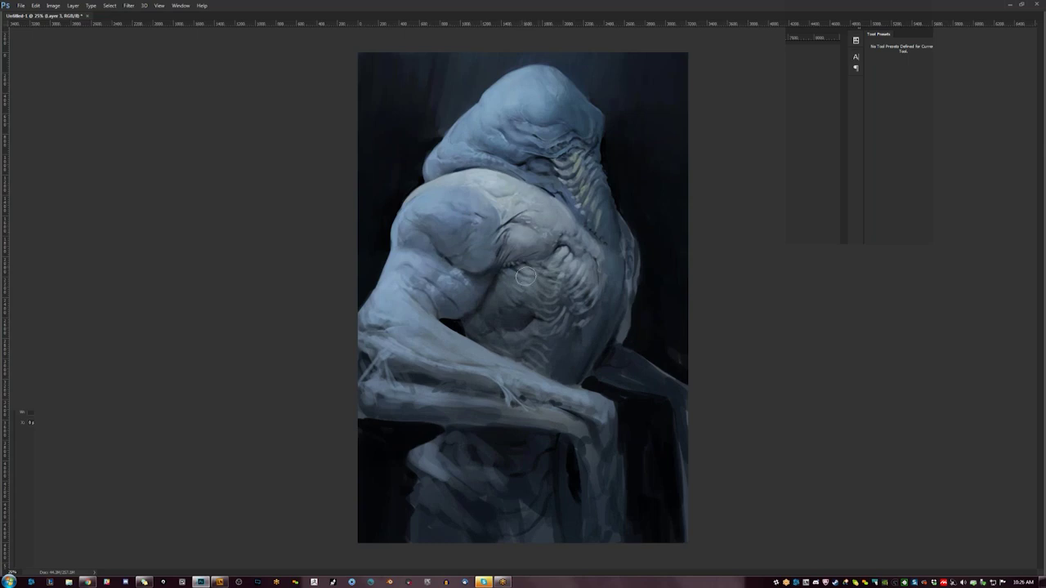
# - Mirror the painting again and compare the figure at thumbnail size and whole-canvas size
pyautogui.hotkey('ctrl', '-')
pyautogui.keyDown('alt'); pyautogui.click(524, 319); pyautogui.keyUp('alt')
pyautogui.press('F2')
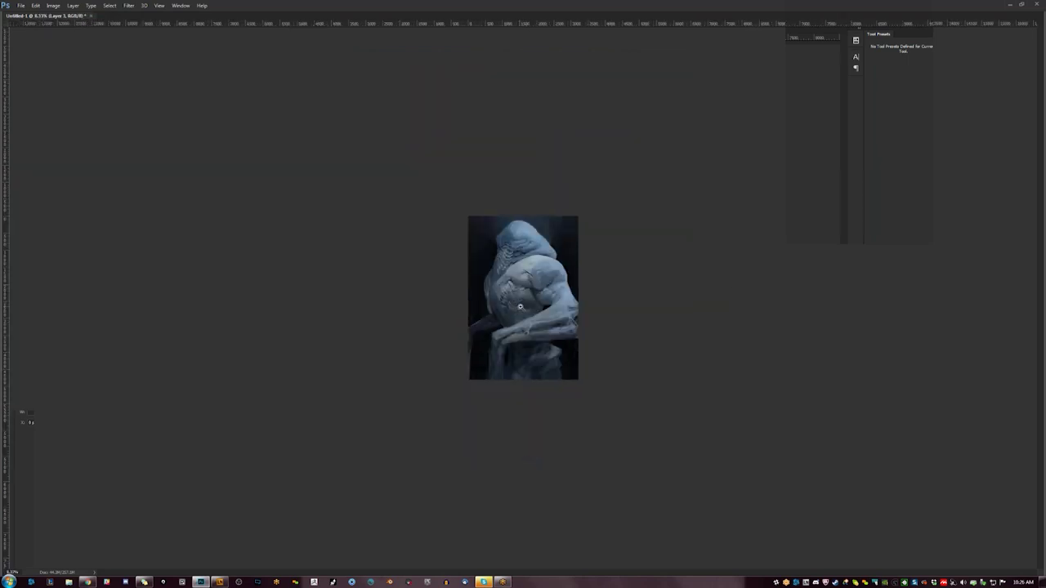
pyautogui.keyDown('ctrl'); pyautogui.click(520, 307); pyautogui.keyUp('ctrl')
pyautogui.keyDown('ctrl'); pyautogui.click(520, 307); pyautogui.keyUp('ctrl')
pyautogui.keyDown('ctrl'); pyautogui.click(520, 307); pyautogui.keyUp('ctrl')
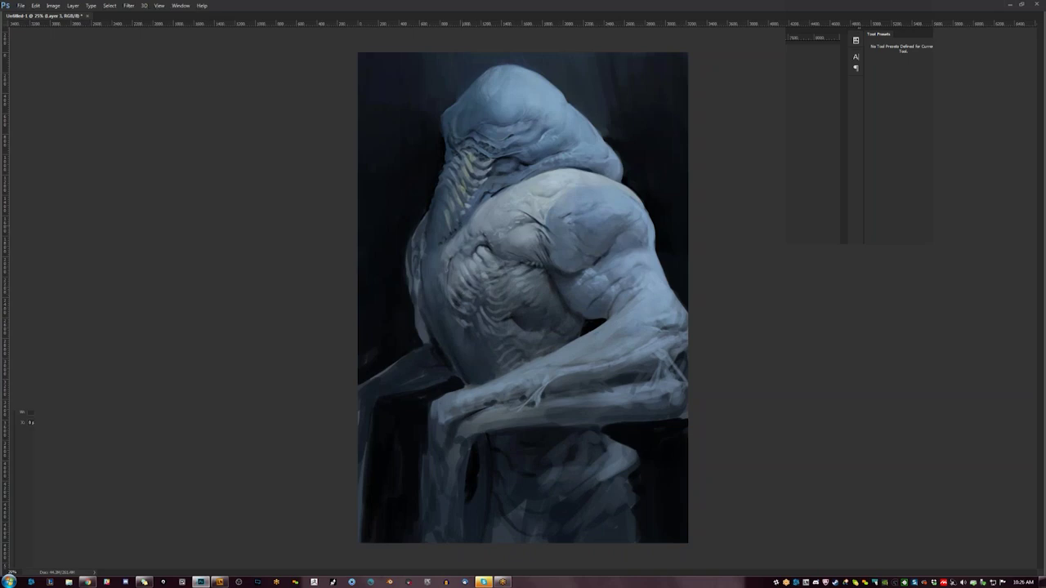
# - Bring back the panels, sample the light torso colour and paint ridges along the torso's front with a smaller brush
pyautogui.press('Tab')
pyautogui.press('[')
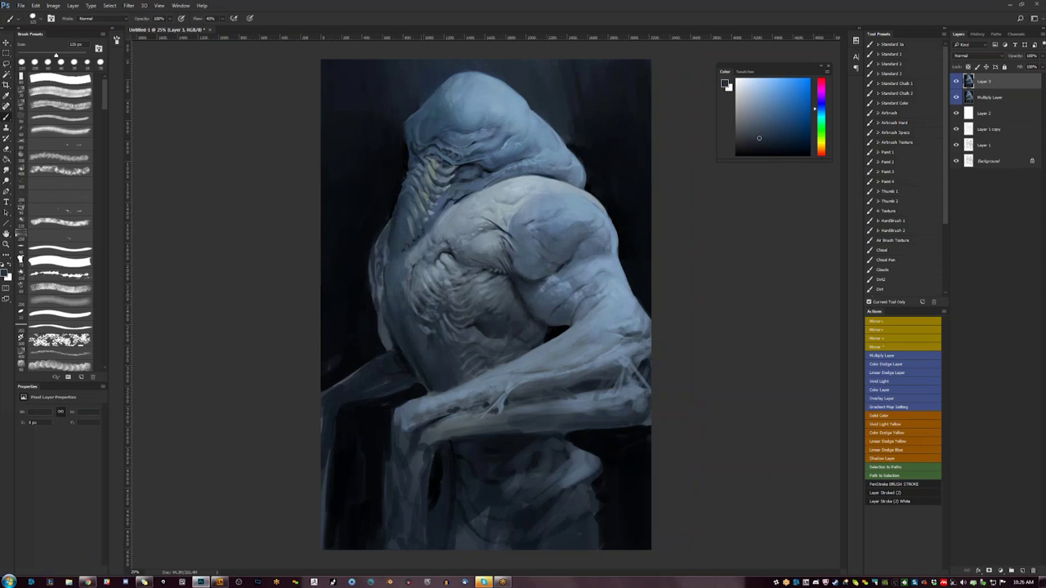
pyautogui.keyDown('alt'); pyautogui.click(428, 301); pyautogui.keyUp('alt')
pyautogui.keyDown('alt'); pyautogui.click(425, 295); pyautogui.keyUp('alt')
pyautogui.press('[')
pyautogui.press('[')
pyautogui.press('[')
pyautogui.press('[')
pyautogui.press('[')
pyautogui.press('[')
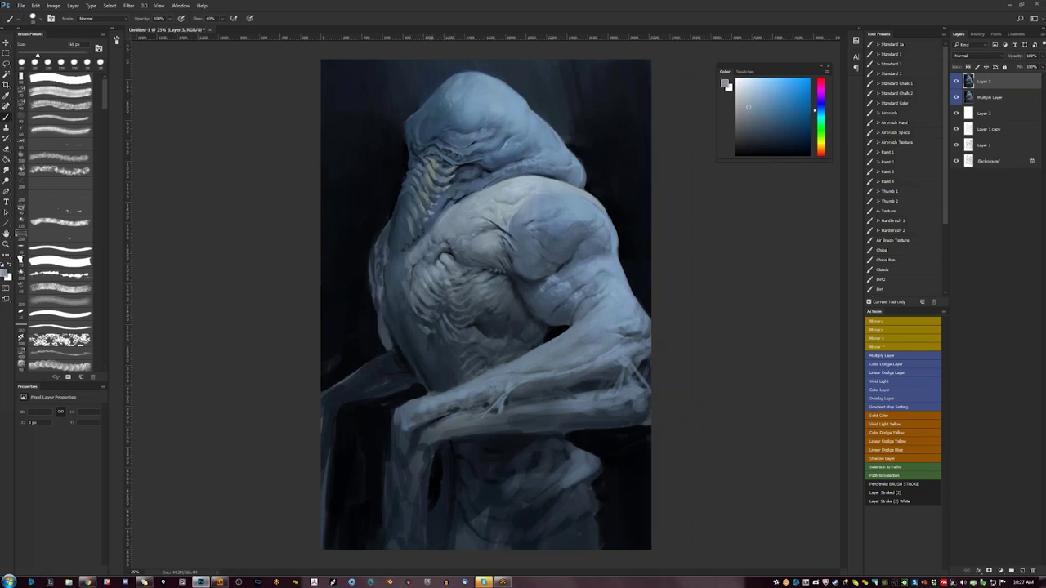
pyautogui.moveTo(414, 315); pyautogui.dragTo(420, 325)
# - Mirror the painting and review it full screen without the panels, then restore the normal workspace
pyautogui.hotkey('ctrl', 'shift', 'h')
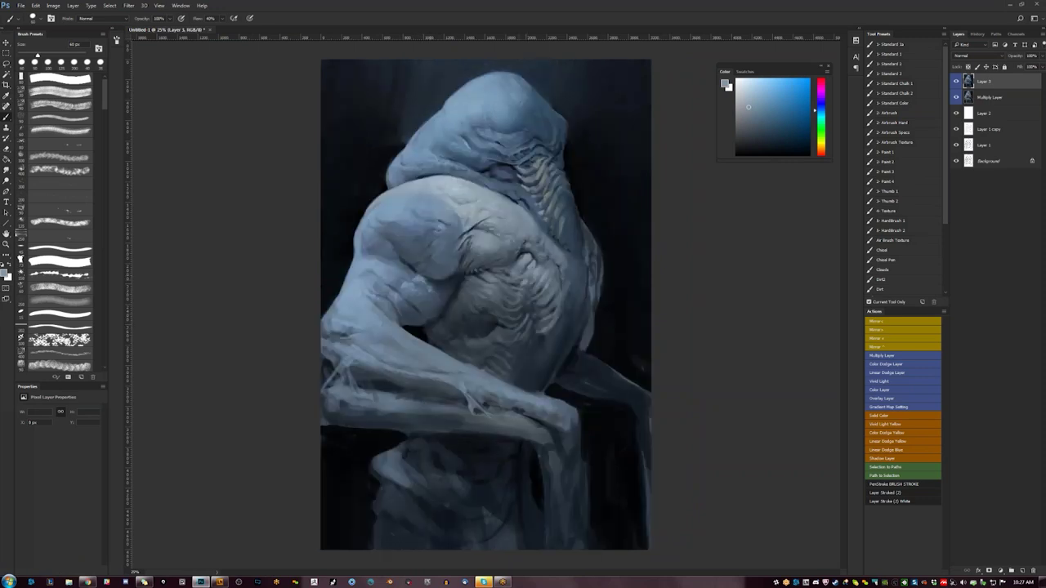
pyautogui.press('Tab')
pyautogui.press('f')
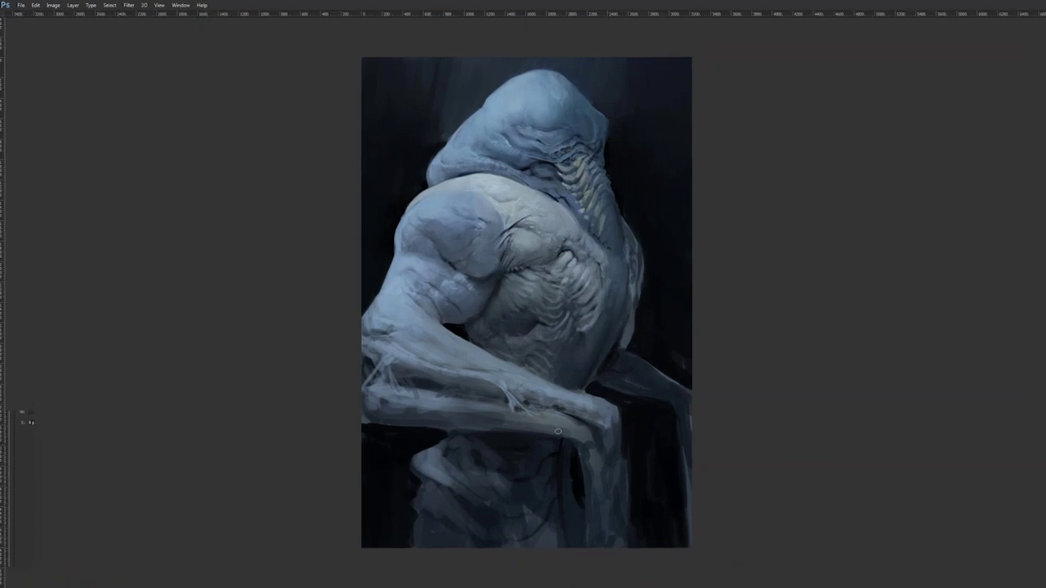
pyautogui.press('f')
pyautogui.press('Tab')
# - Duplicate Layer 3 and try shifting the copy's hue toward teal green with Hue/Saturation
pyautogui.hotkey('ctrl', 'j')
pyautogui.hotkey('ctrl', 'u')
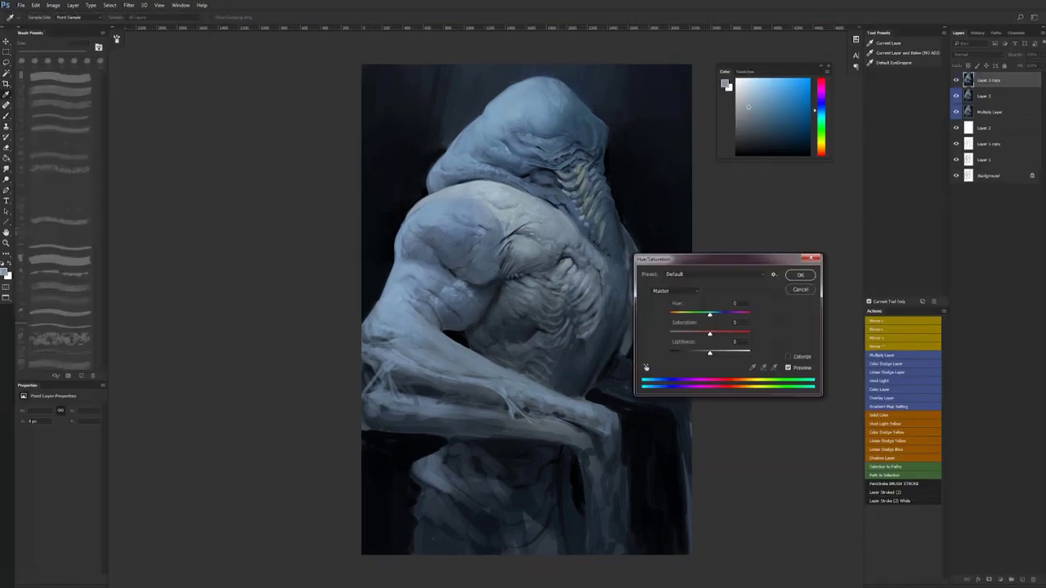
pyautogui.moveTo(724, 316)
pyautogui.mouseDown()
pyautogui.moveTo(747, 315)
pyautogui.moveTo(645, 325)
pyautogui.moveTo(694, 324)
pyautogui.mouseUp()
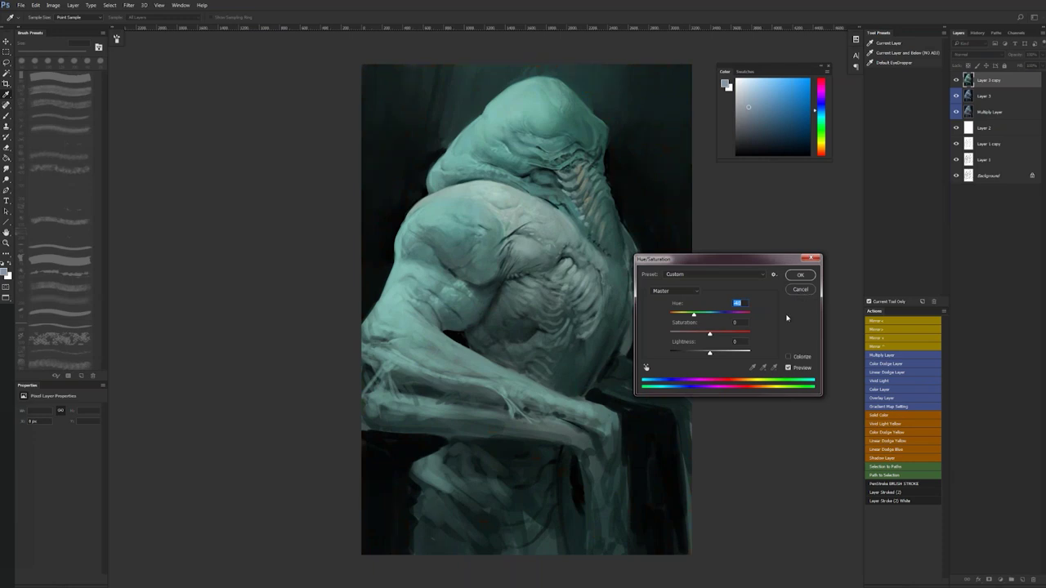
pyautogui.press('Escape')
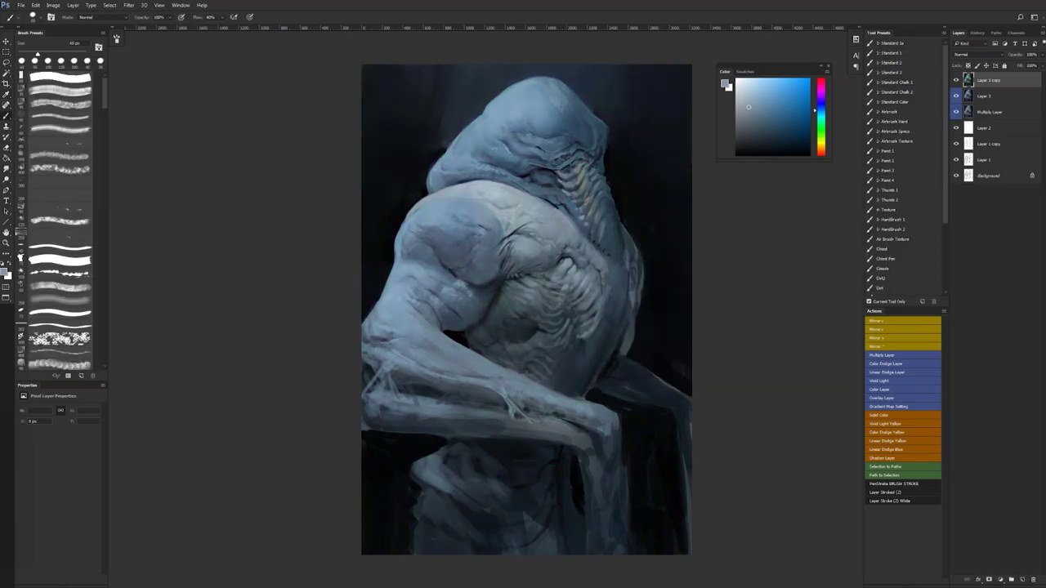